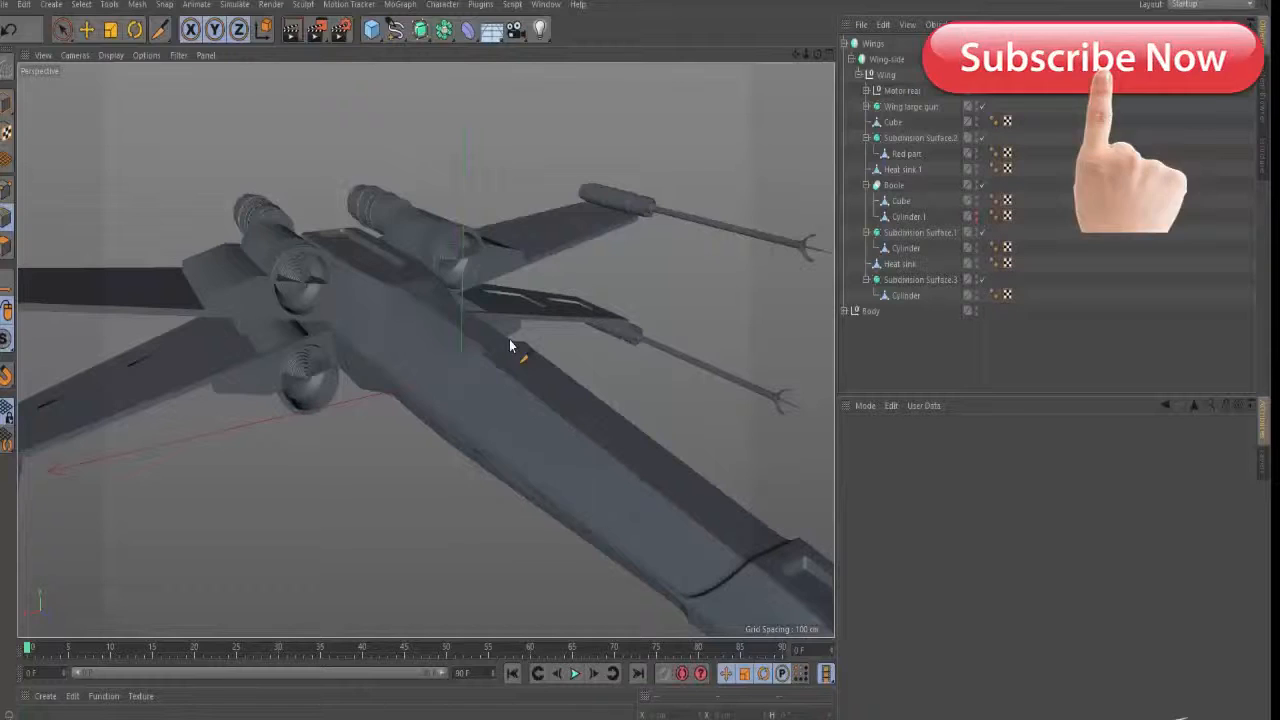
pyautogui.keyDown('alt'); pyautogui.moveTo(512, 350); pyautogui.dragTo(511, 390); pyautogui.keyUp('alt')
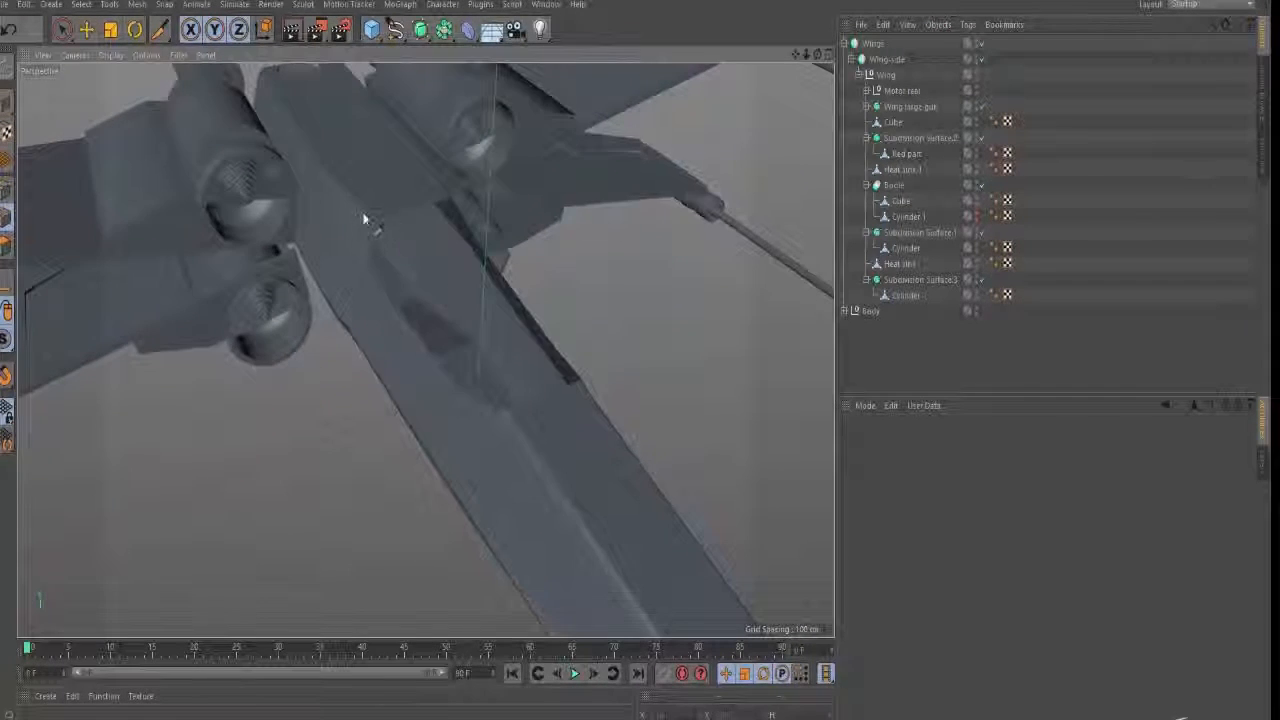
pyautogui.keyDown('alt'); pyautogui.moveTo(364, 218); pyautogui.dragTo(444, 364); pyautogui.keyUp('alt')
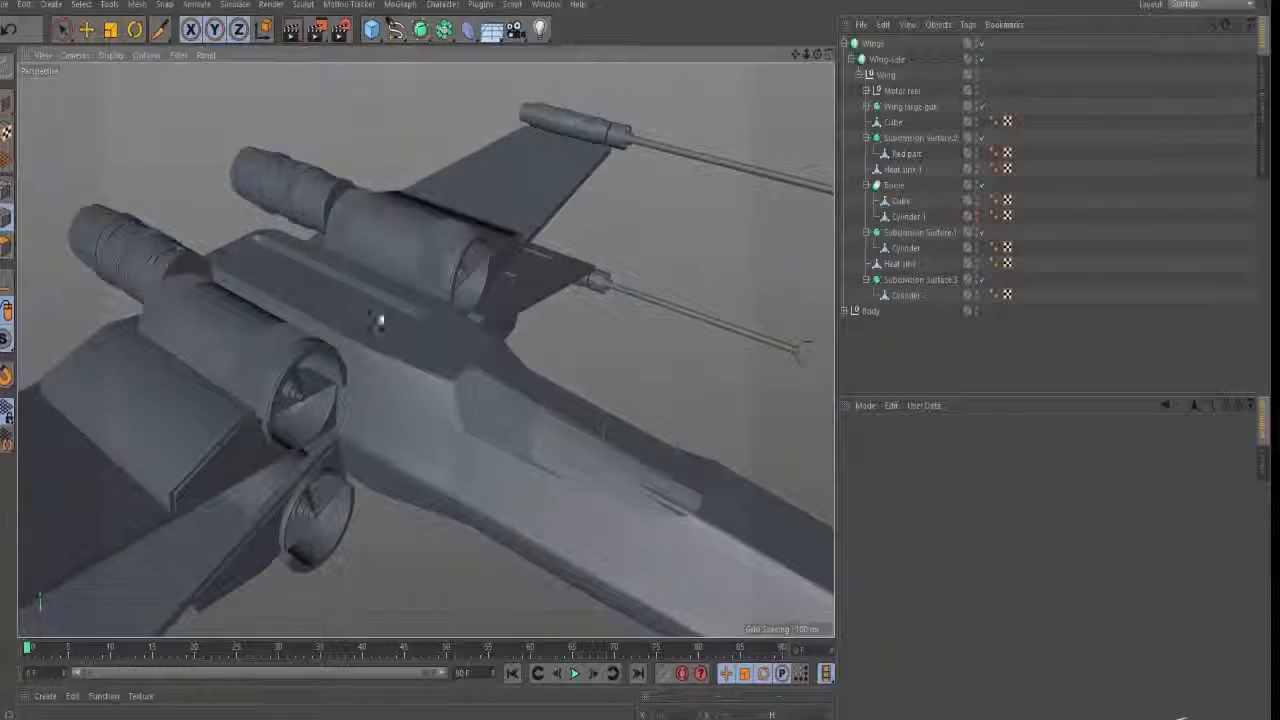
pyautogui.moveTo(378, 320)
pyautogui.keyDown('alt'); pyautogui.mouseDown()
pyautogui.moveTo(400, 291)
pyautogui.moveTo(271, 329)
pyautogui.moveTo(268, 342)
pyautogui.moveTo(351, 281)
pyautogui.moveTo(417, 367)
pyautogui.moveTo(372, 304)
pyautogui.mouseUp(); pyautogui.keyUp('alt')
# - Switch to the image viewer showing the rear render of the X-wing
pyautogui.hotkey('alt', 'Tab')
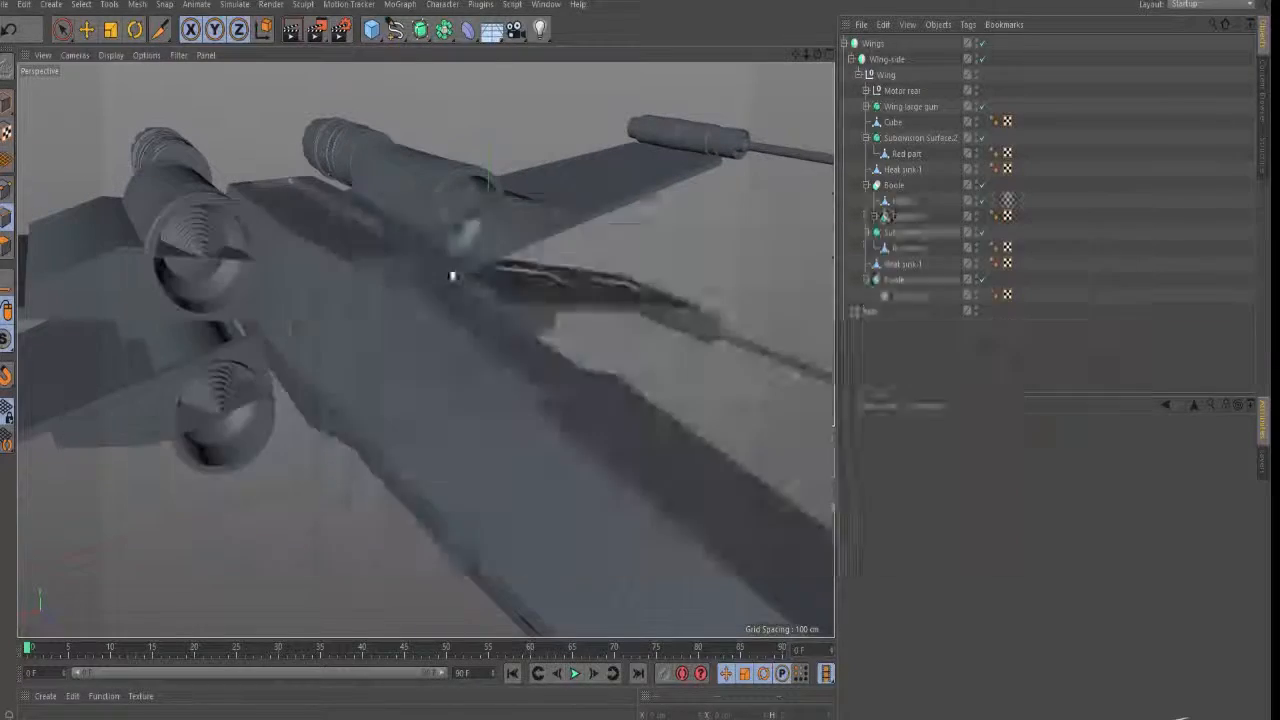
pyautogui.hotkey('alt', 'Tab')
pyautogui.hotkey('alt', 'Tab')
pyautogui.click(513, 259)
pyautogui.hotkey('alt', 'Tab')
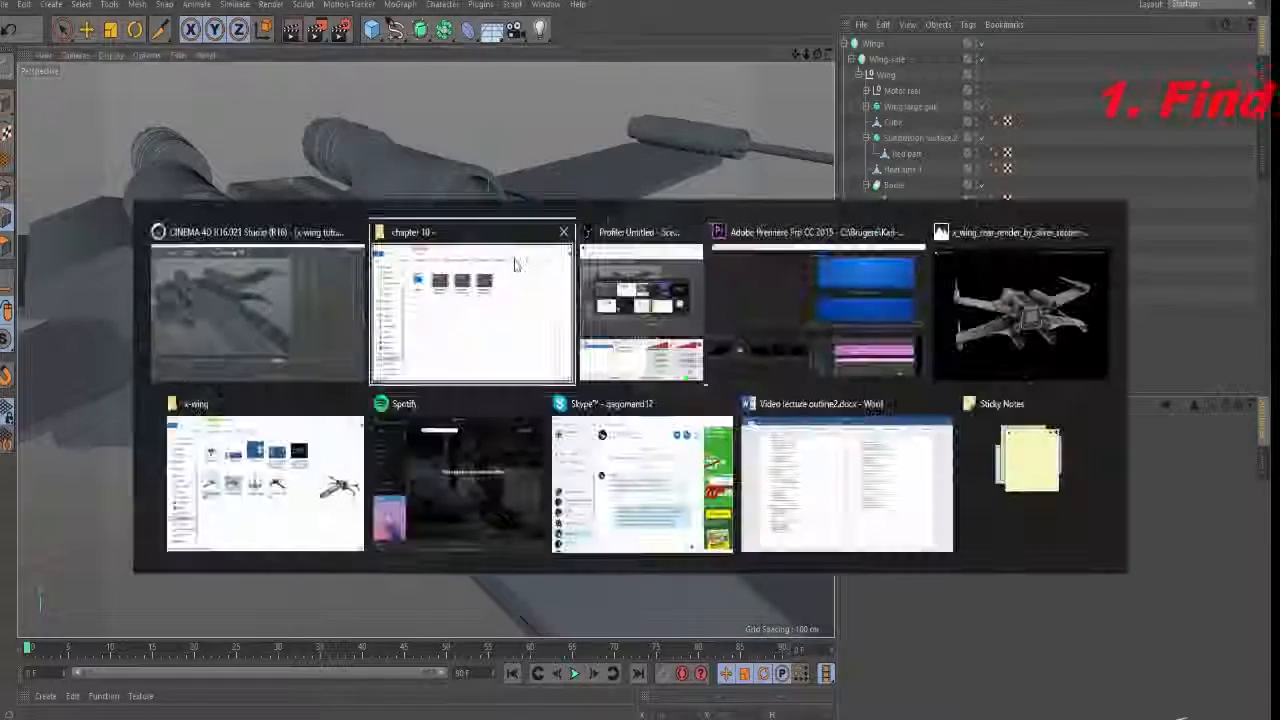
pyautogui.hotkey('alt', 'Tab')
pyautogui.hotkey('alt', 'Tab')
pyautogui.hotkey('alt', 'Tab')
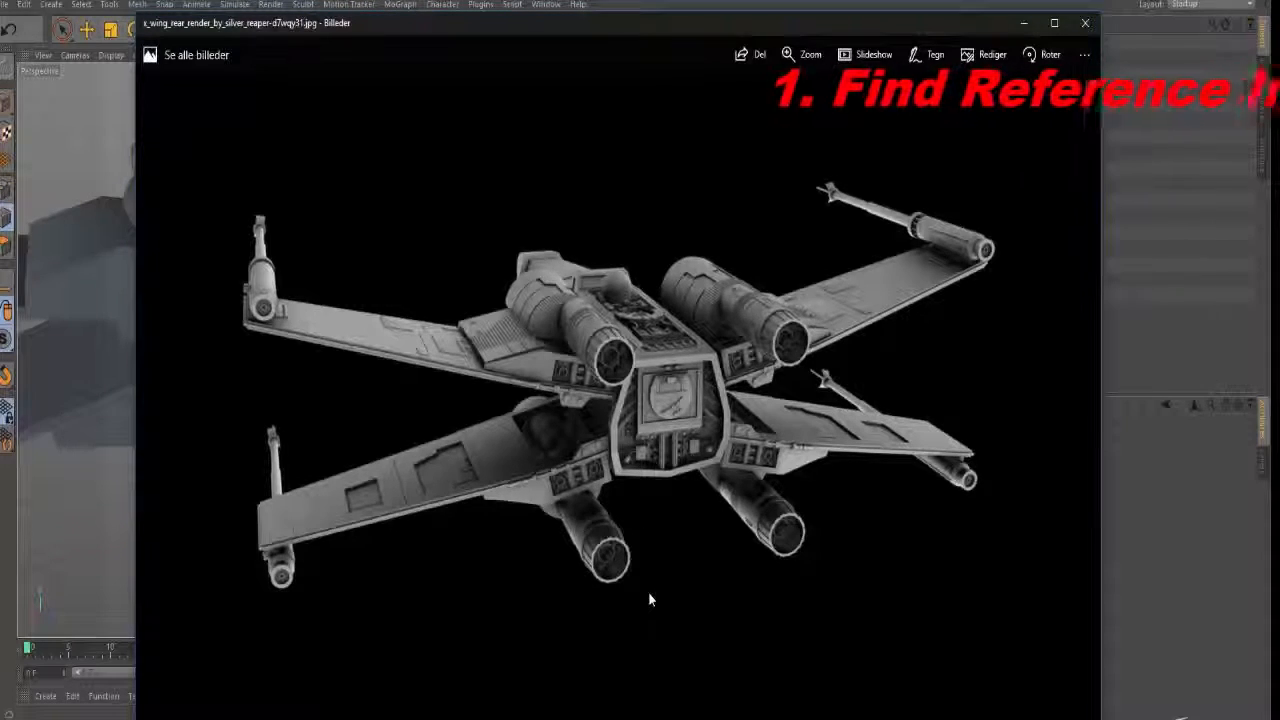
# - Look through the X-wing reference images, including the blueprint, front, rear, top and perspective views
pyautogui.press('Right')
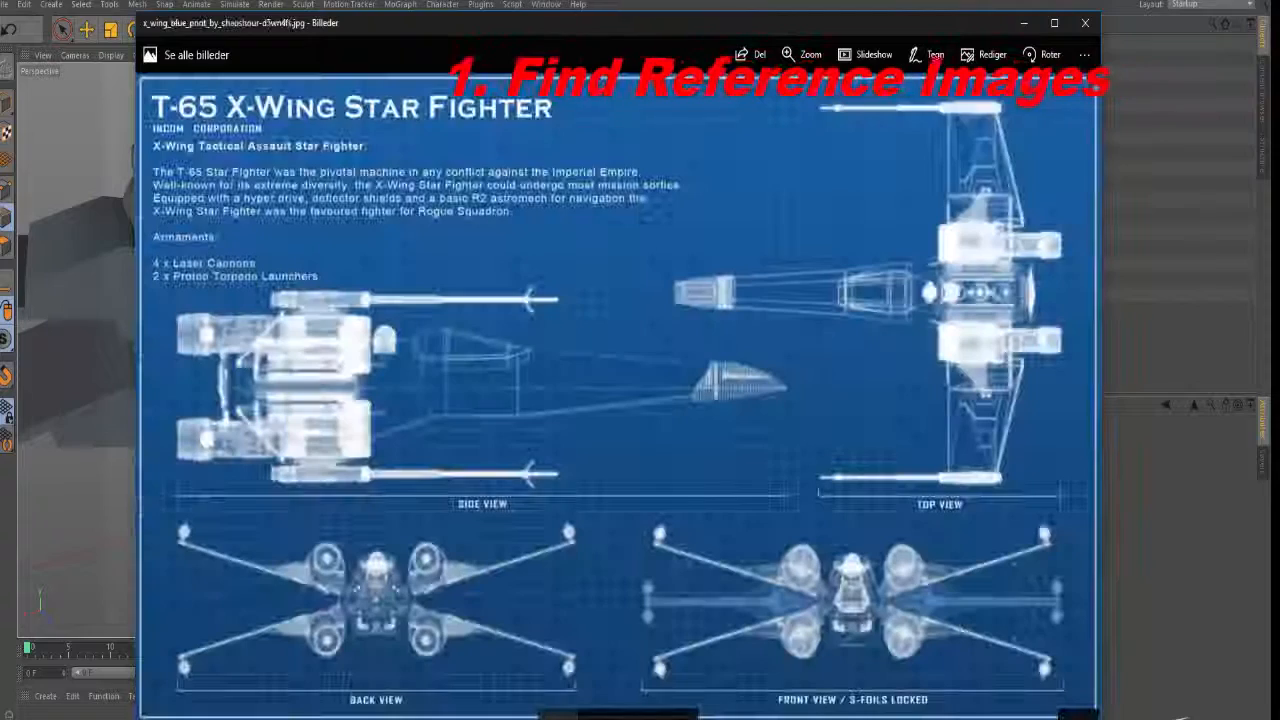
pyautogui.press('Right')
pyautogui.press('Right')
pyautogui.press('Right')
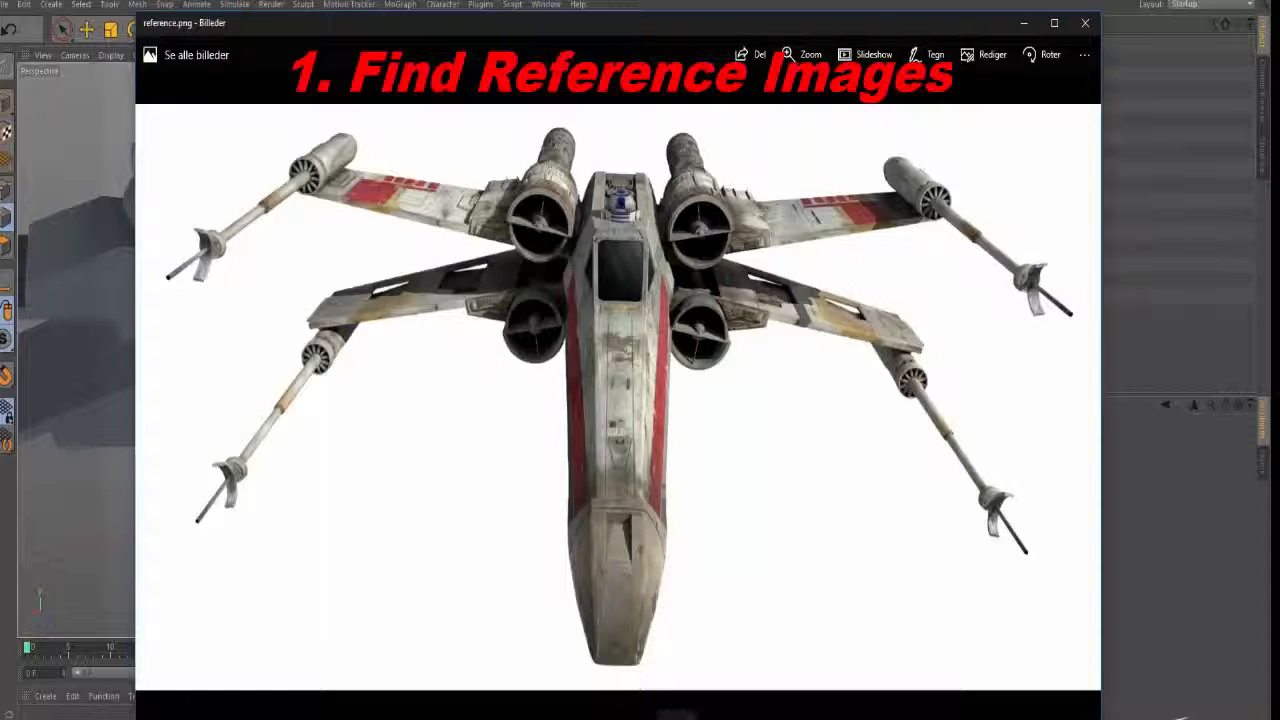
pyautogui.press('Left')
pyautogui.press('Left')
pyautogui.press('Left')
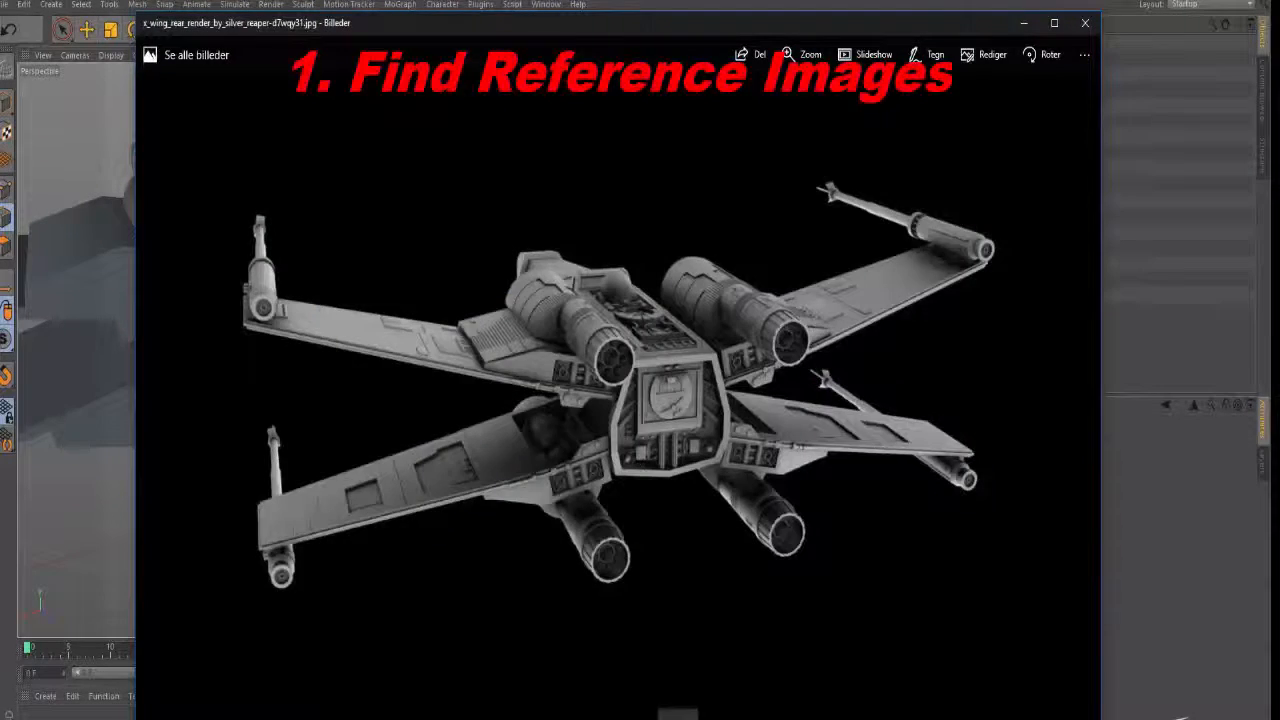
pyautogui.press('Left')
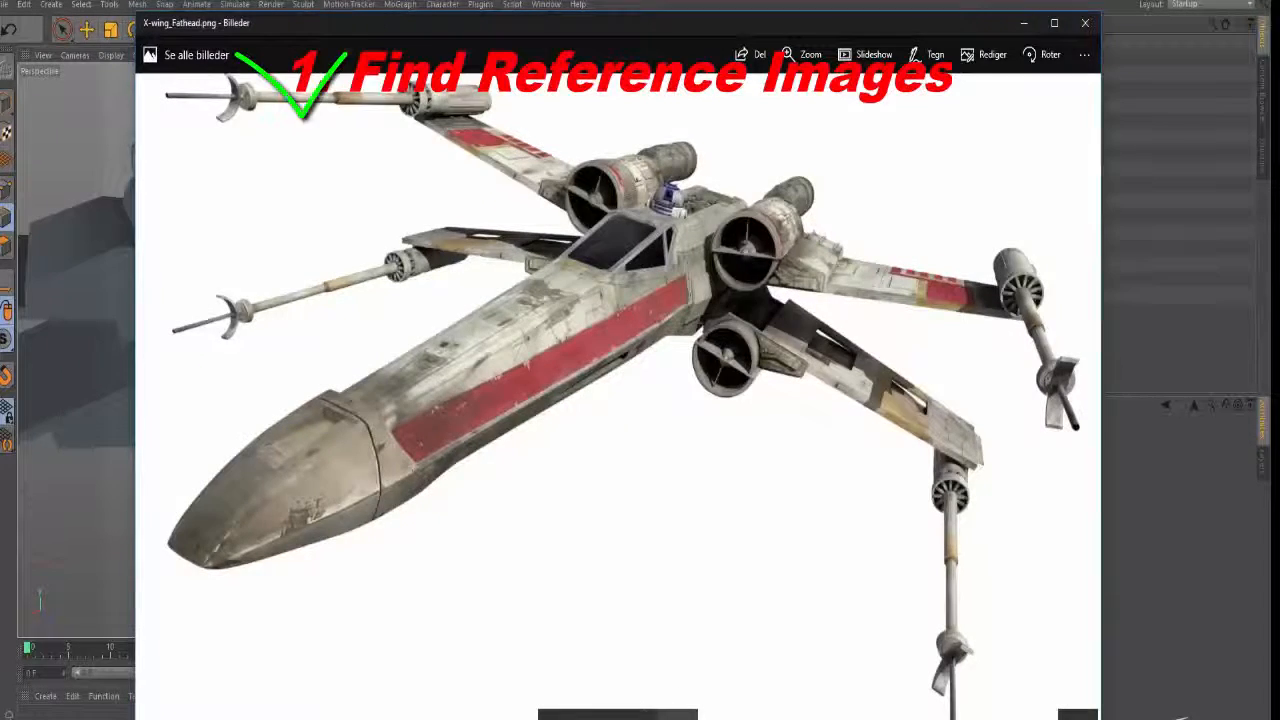
pyautogui.press('Left')
pyautogui.press('Left')
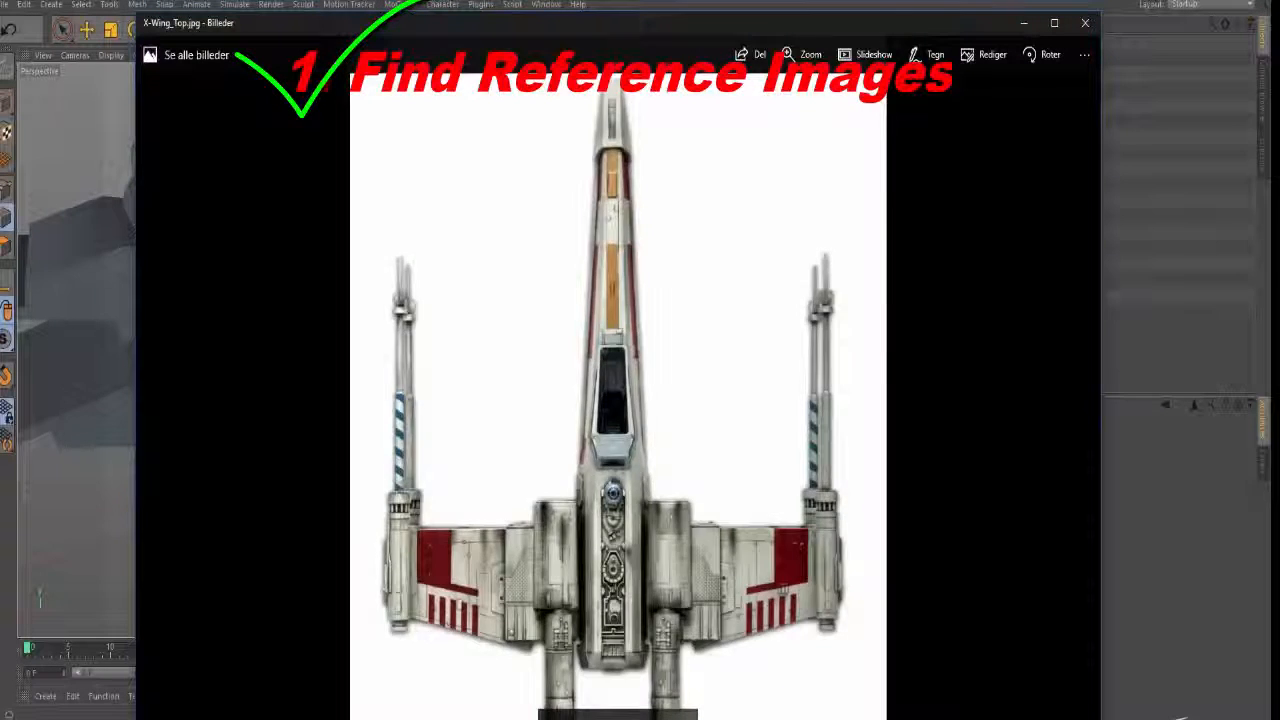
pyautogui.press('Left')
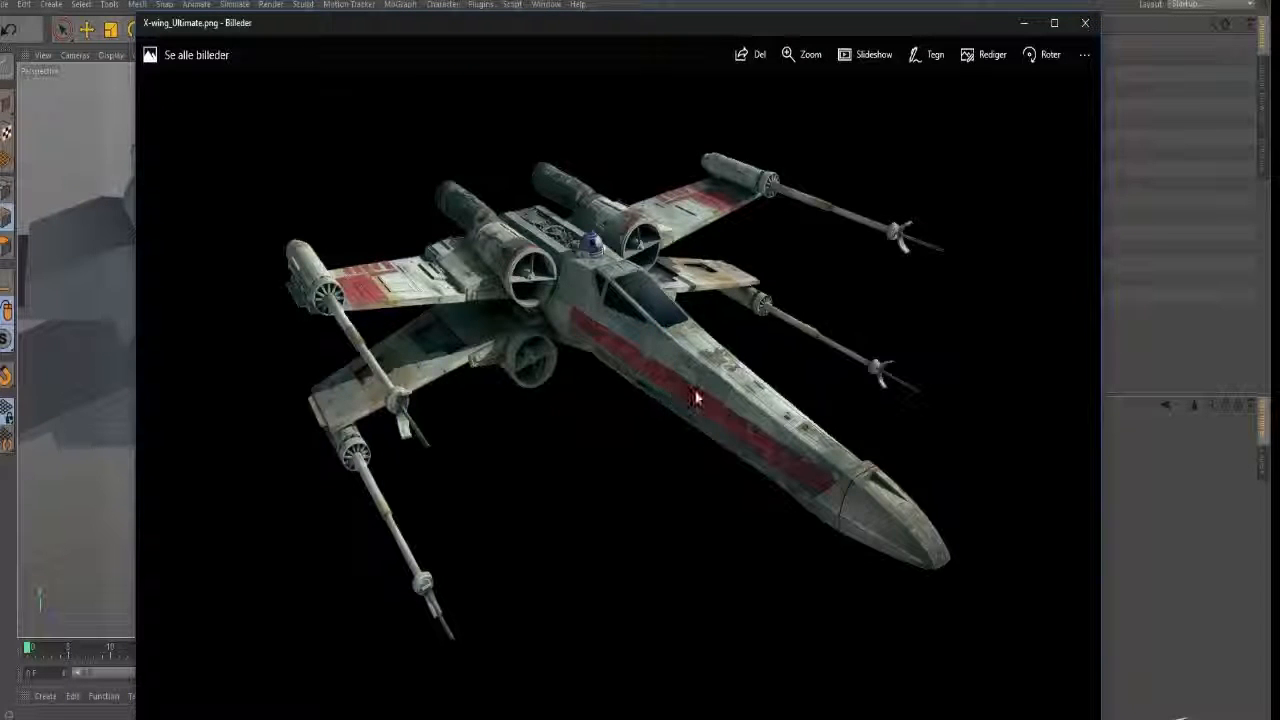
# - Switch back to Cinema 4D and select the lower Body polygon object inside the Body group
pyautogui.hotkey('alt', 'Tab')
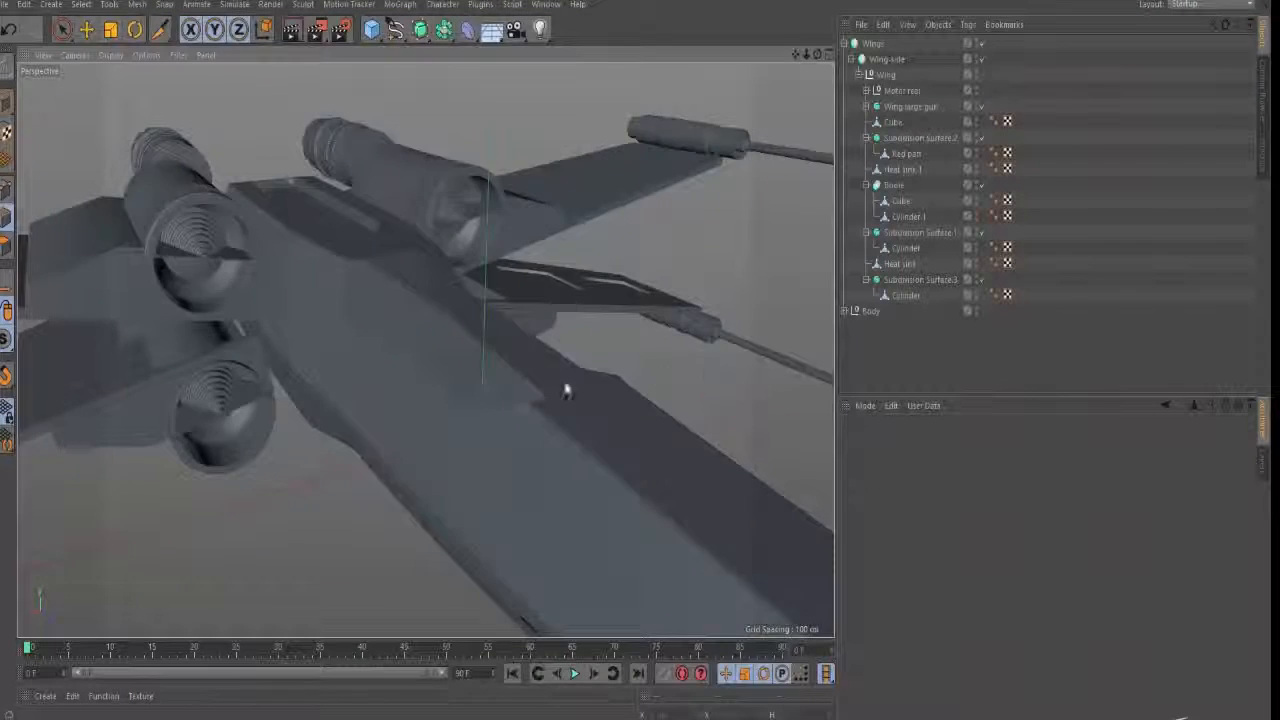
pyautogui.keyDown('alt'); pyautogui.moveTo(628, 415); pyautogui.dragTo(694, 360); pyautogui.keyUp('alt')
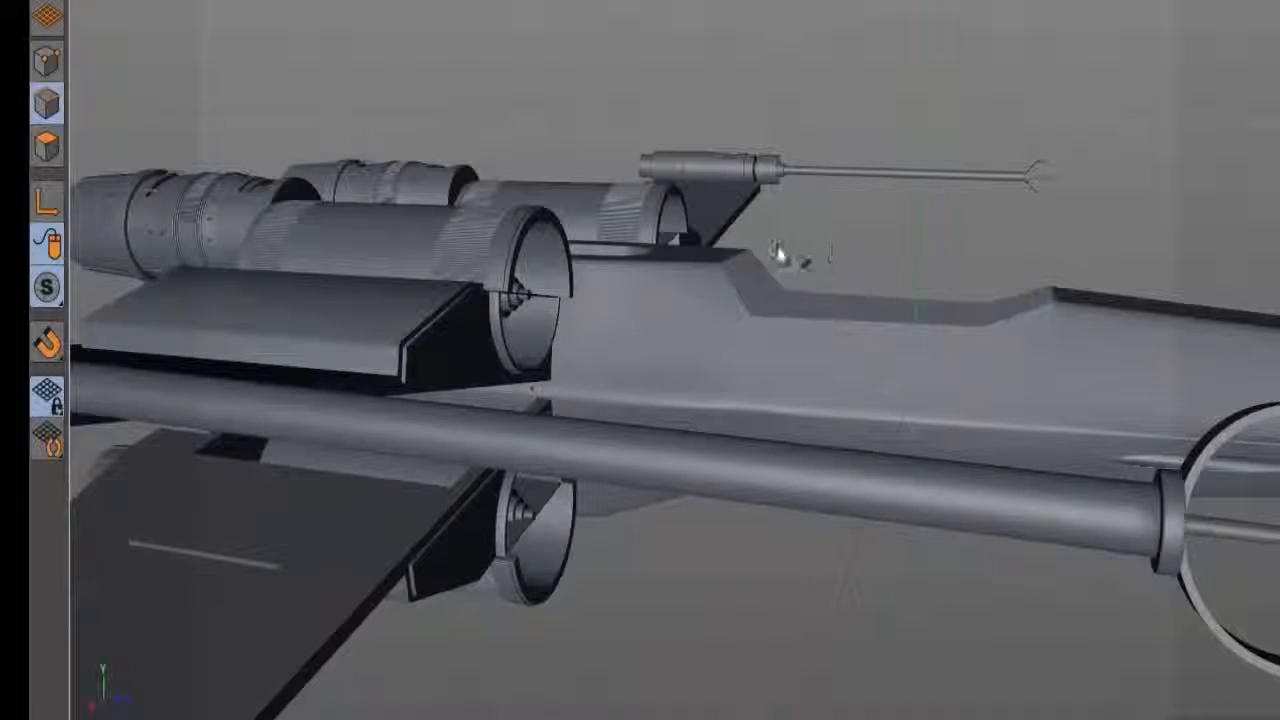
pyautogui.keyDown('alt'); pyautogui.moveTo(1046, 334); pyautogui.dragTo(972, 338); pyautogui.keyUp('alt')
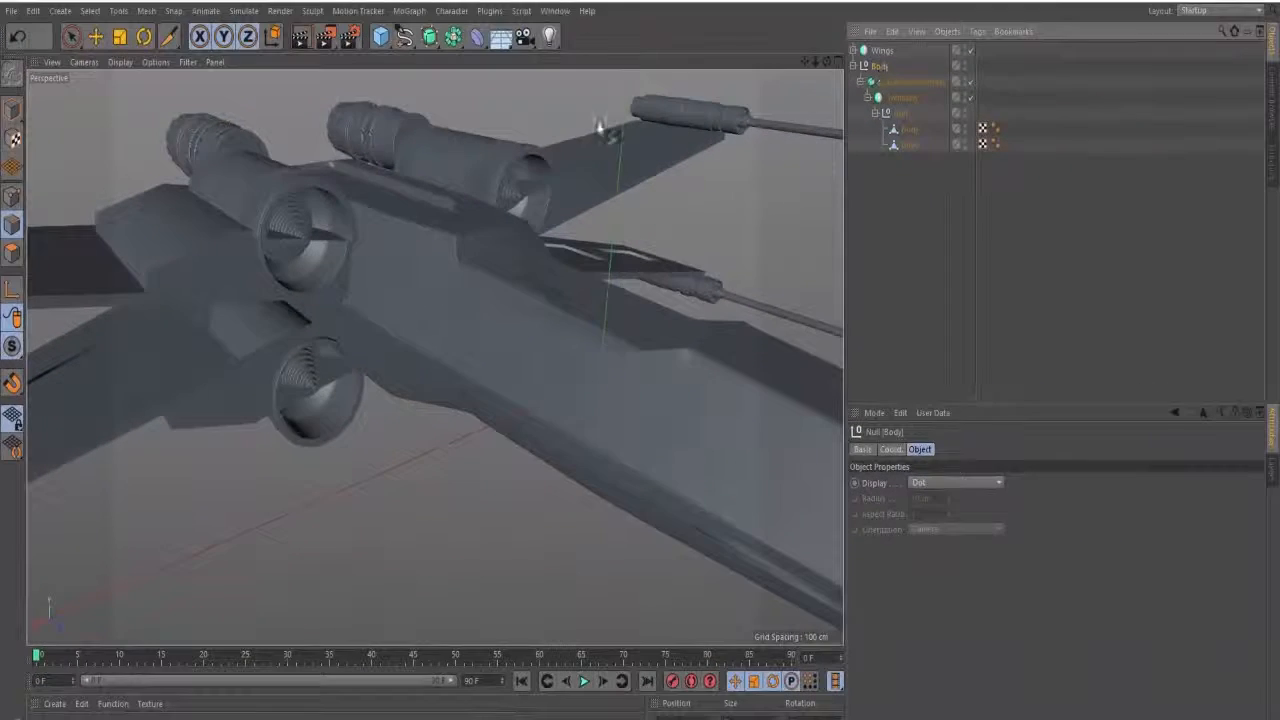
pyautogui.press('e')
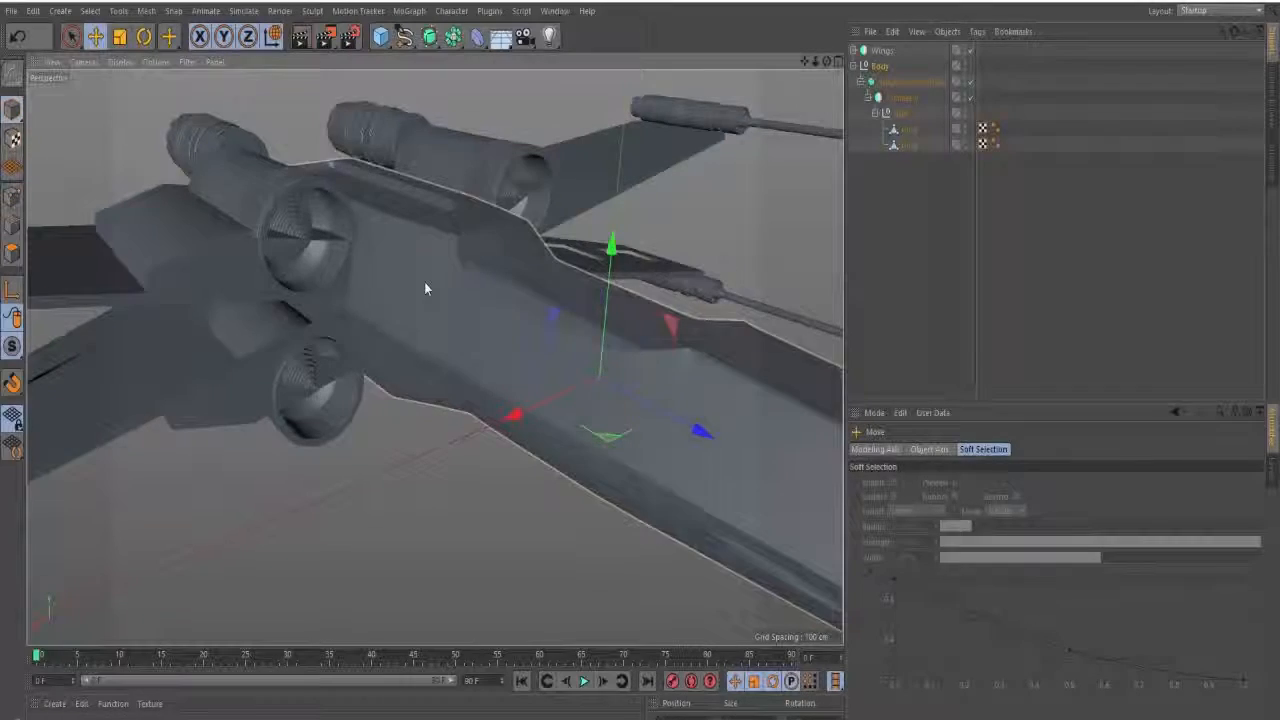
pyautogui.click(757, 226)
pyautogui.click(423, 266)
pyautogui.click(903, 144)
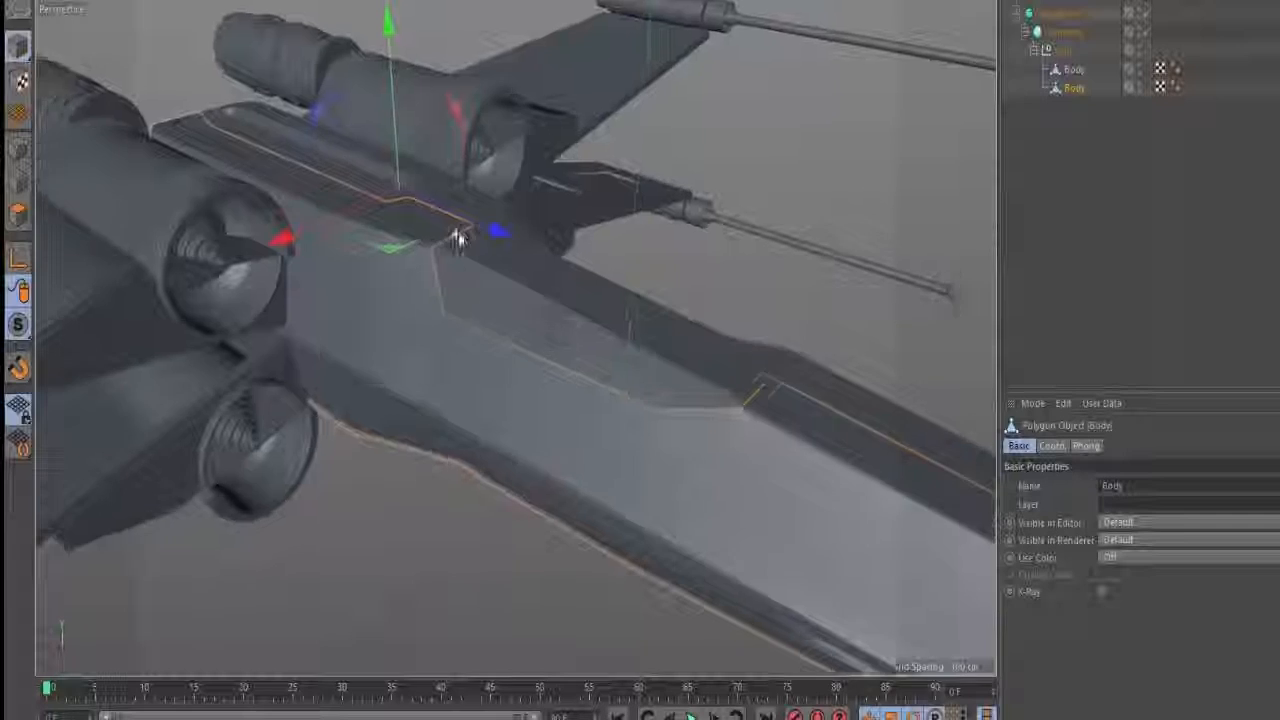
# - Turn off the subdivision smoothing and select the edge loop around the cockpit opening of the body
pyautogui.keyDown('alt'); pyautogui.moveTo(458, 240); pyautogui.dragTo(560, 240, button='right'); pyautogui.keyUp('alt')
pyautogui.click(18, 180)
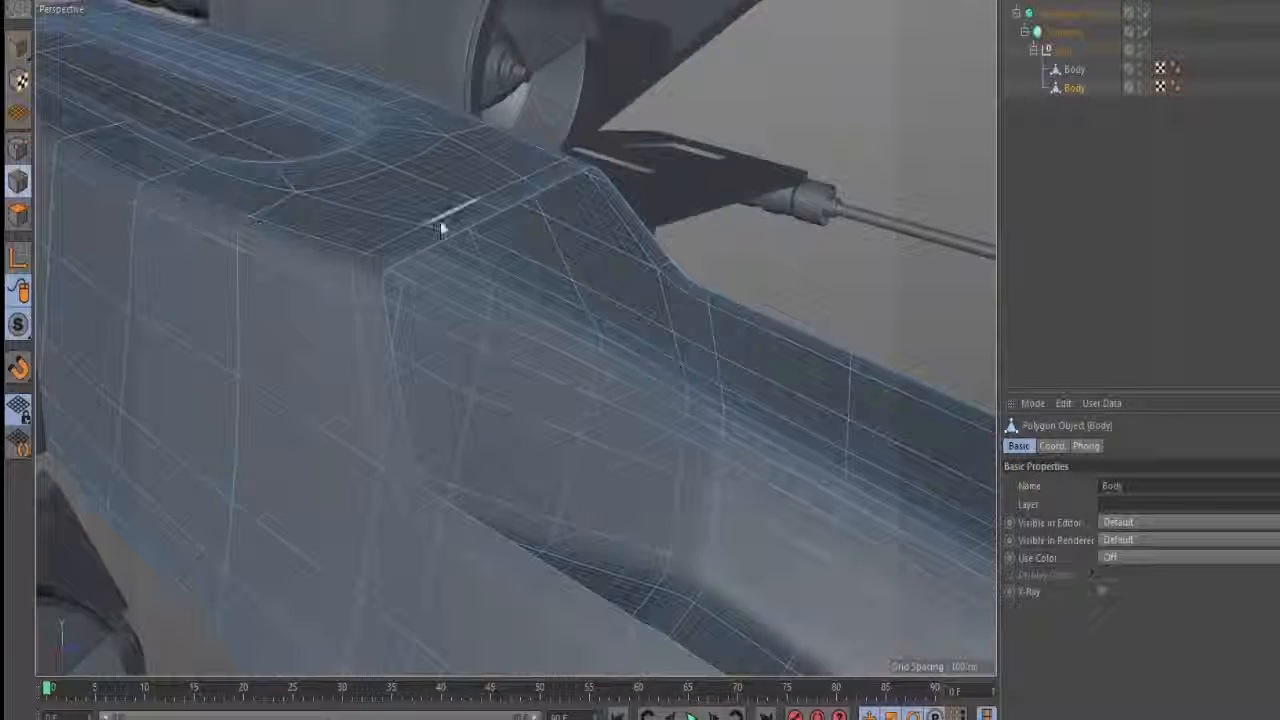
pyautogui.keyDown('alt'); pyautogui.moveTo(440, 222); pyautogui.dragTo(493, 250); pyautogui.keyUp('alt')
pyautogui.press('q')
pyautogui.click(474, 218)
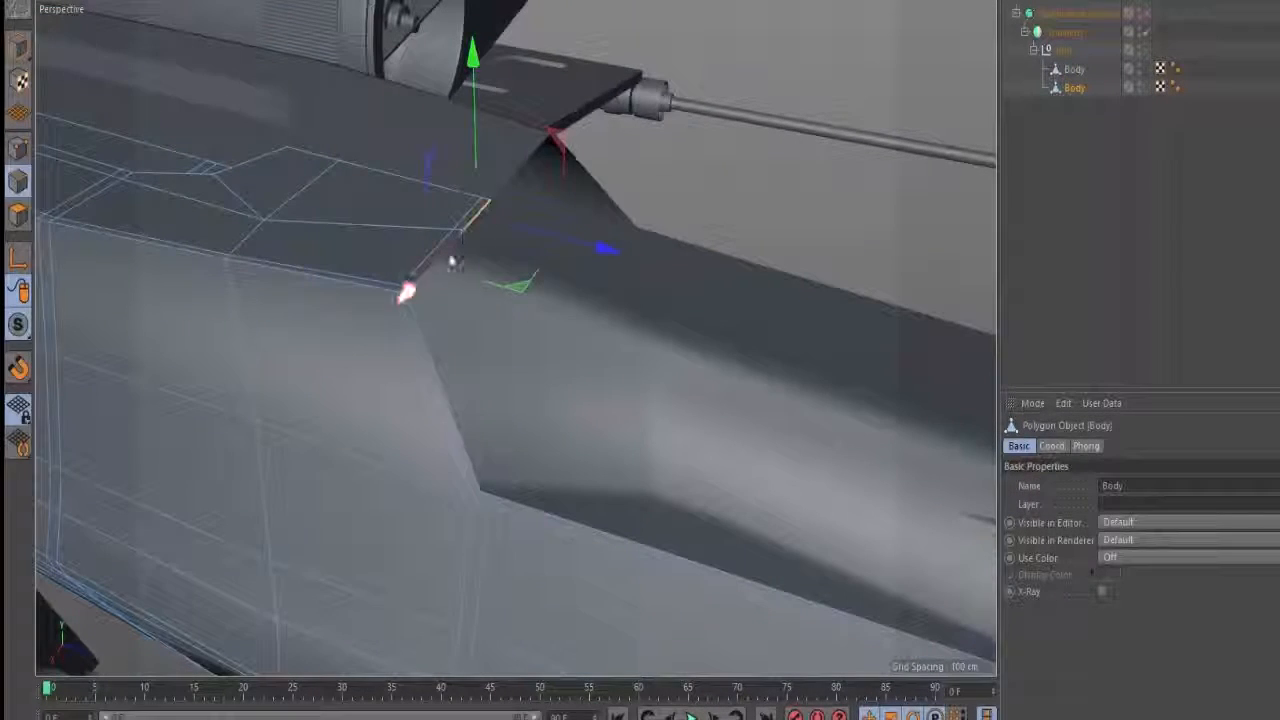
pyautogui.doubleClick(430, 339)
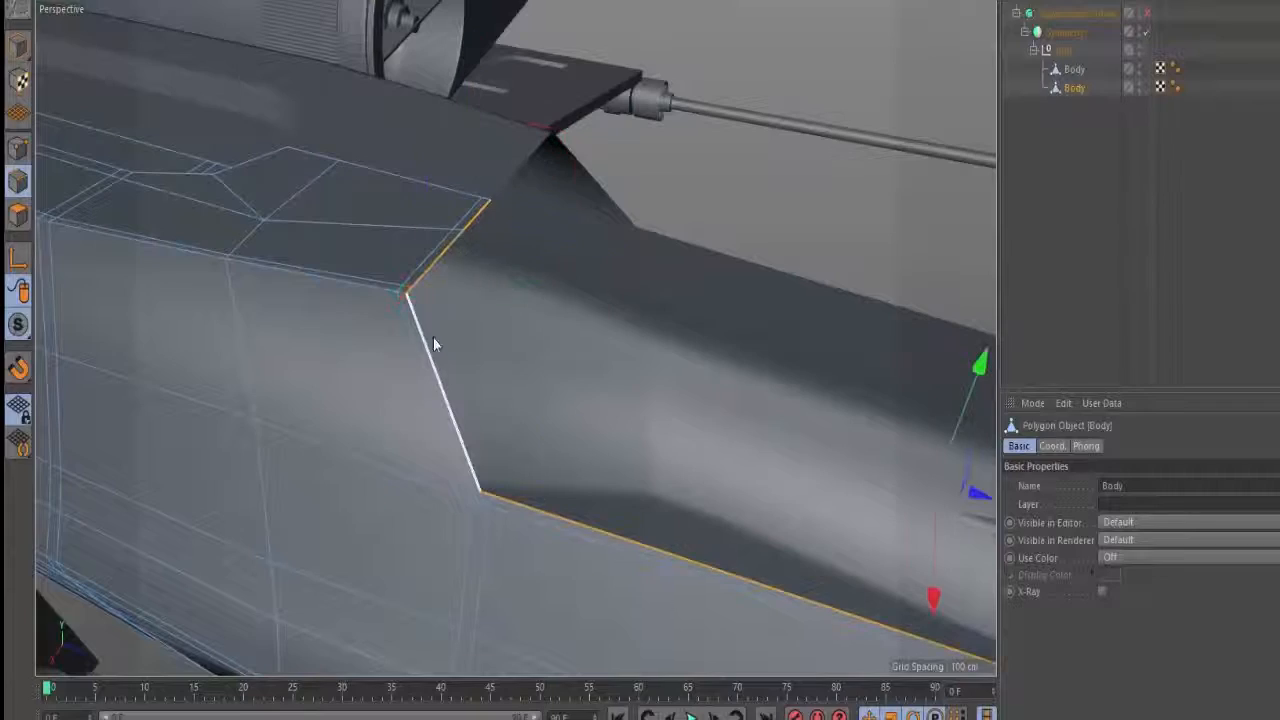
# - Extrude the cockpit opening's edge loop slightly inward to form a narrow rim along the hull
pyautogui.keyDown('alt'); pyautogui.moveTo(588, 421); pyautogui.dragTo(376, 326, button='middle'); pyautogui.keyUp('alt')
pyautogui.scroll(-3, 371, 346)
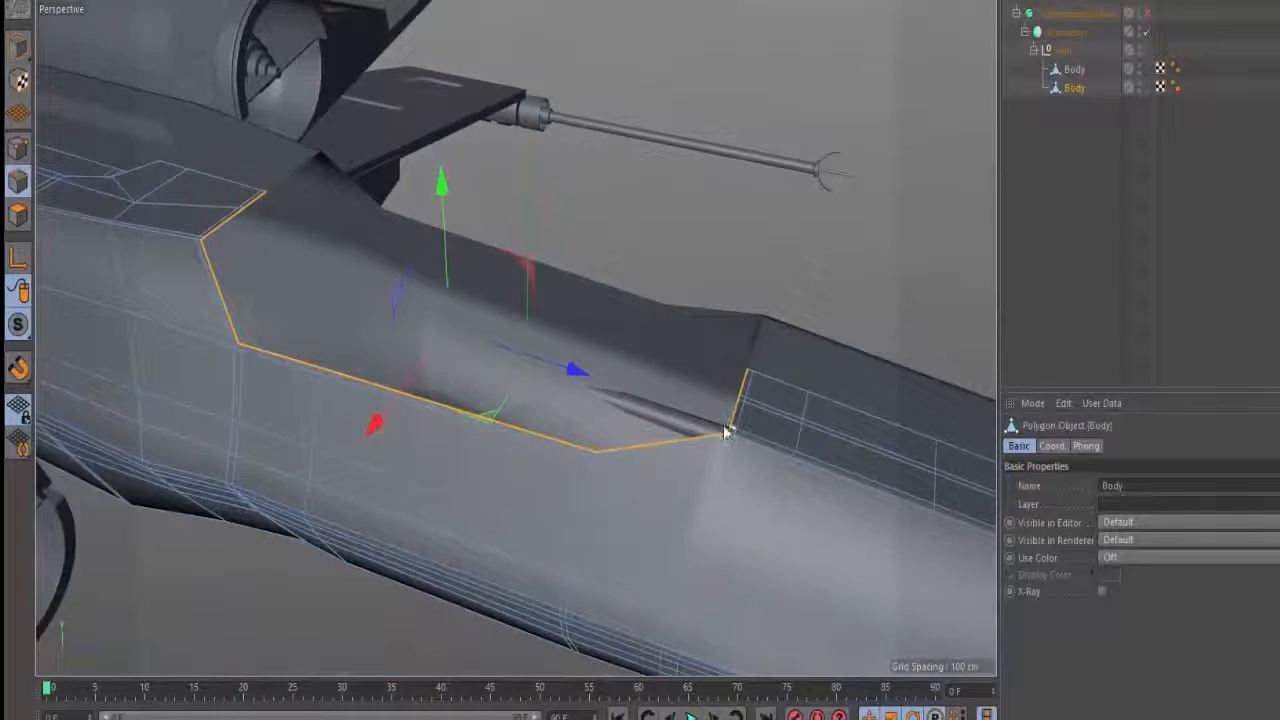
pyautogui.scroll(3, 760, 455)
pyautogui.keyDown('alt'); pyautogui.moveTo(794, 428); pyautogui.dragTo(864, 451, button='middle'); pyautogui.keyUp('alt')
pyautogui.keyDown('alt'); pyautogui.moveTo(751, 477); pyautogui.dragTo(677, 421); pyautogui.keyUp('alt')
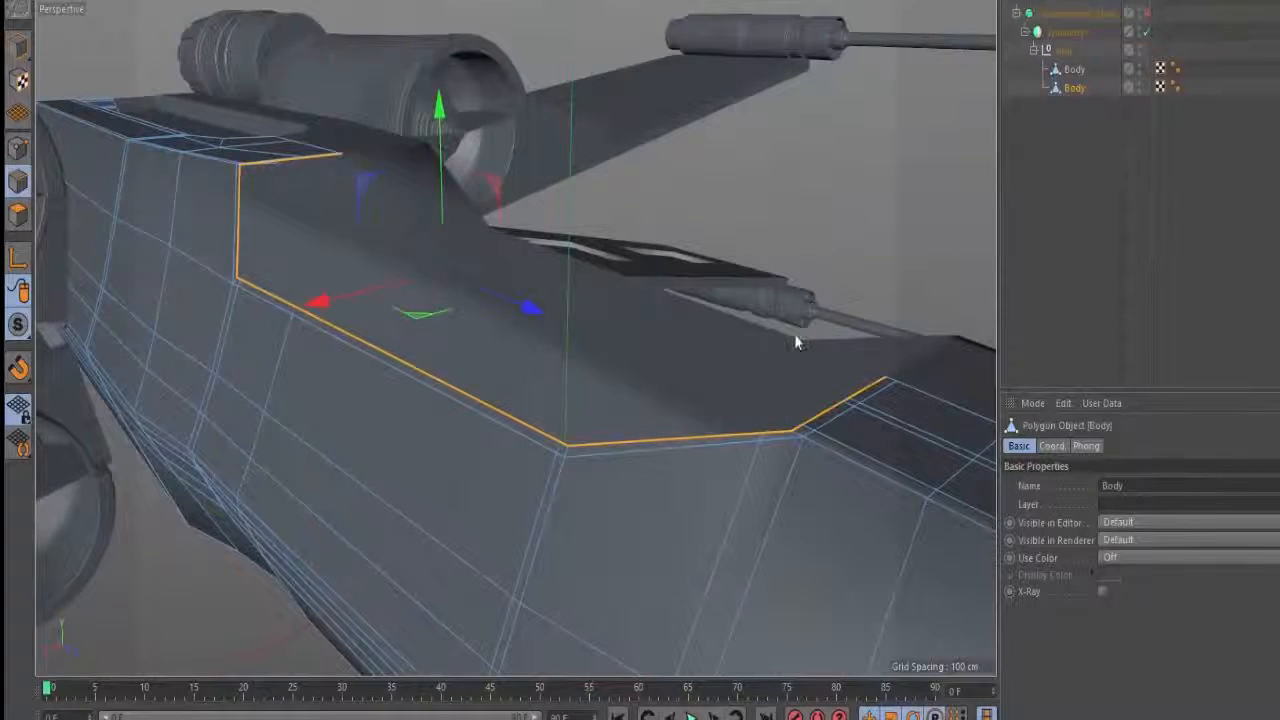
pyautogui.moveTo(408, 246)
pyautogui.keyDown('alt'); pyautogui.mouseDown()
pyautogui.moveTo(453, 275)
pyautogui.moveTo(421, 256)
pyautogui.mouseUp(); pyautogui.keyUp('alt')
pyautogui.press('t')
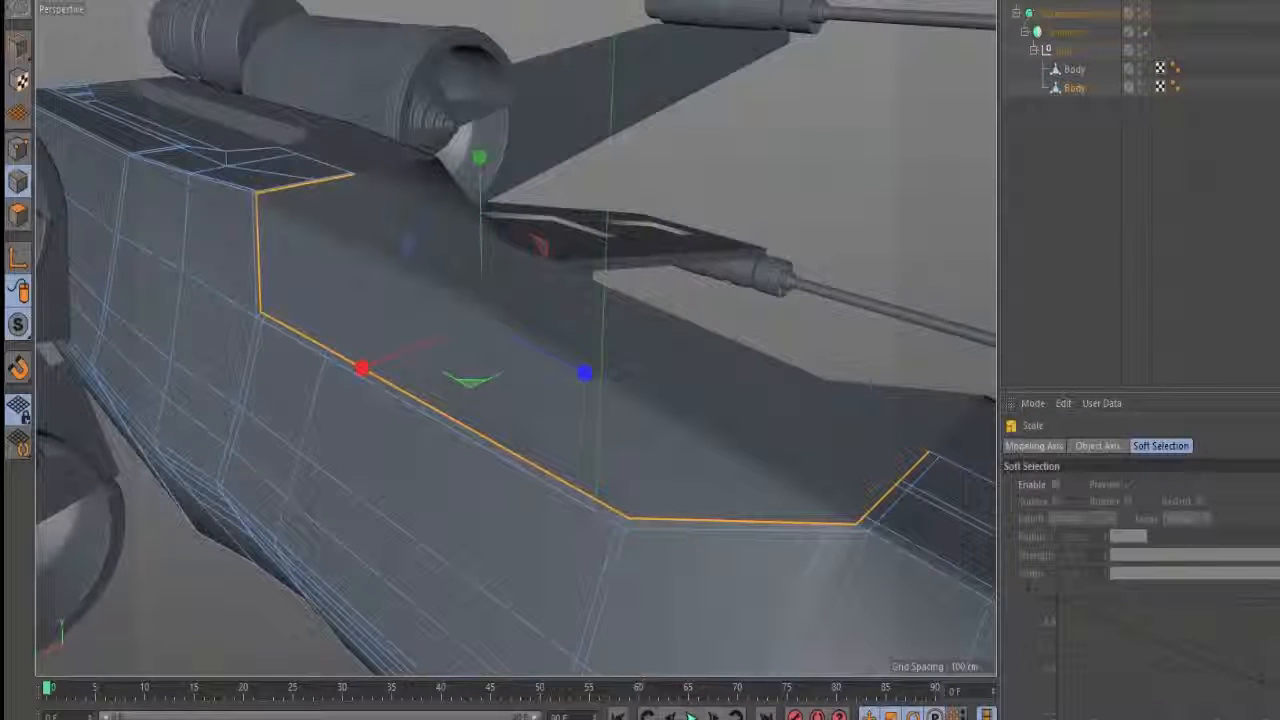
pyautogui.moveTo(790, 218); pyautogui.dragTo(756, 218)
pyautogui.keyDown('alt'); pyautogui.moveTo(429, 337); pyautogui.dragTo(540, 311); pyautogui.keyUp('alt')
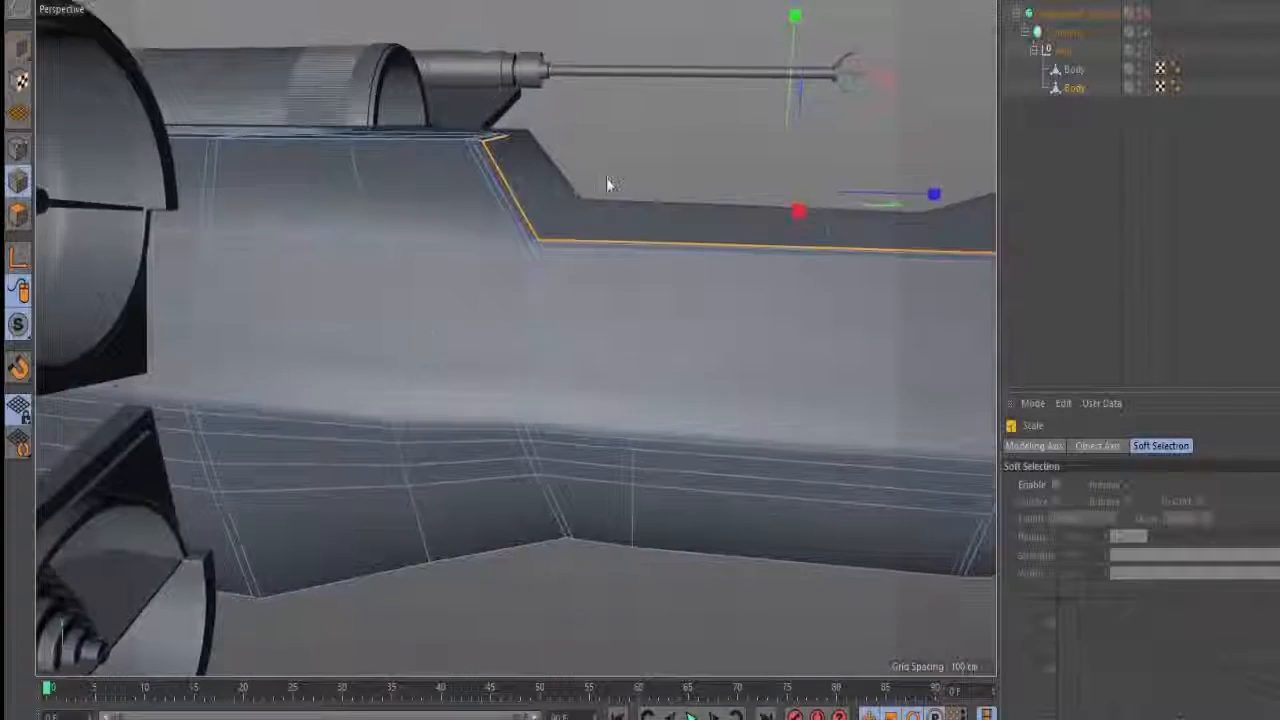
pyautogui.keyDown('alt'); pyautogui.moveTo(634, 142); pyautogui.dragTo(560, 213, button='middle'); pyautogui.keyUp('alt')
pyautogui.moveTo(622, 173)
pyautogui.mouseDown()
pyautogui.moveTo(626, 162)
pyautogui.moveTo(640, 178)
pyautogui.mouseUp()
pyautogui.keyDown('alt'); pyautogui.moveTo(950, 352); pyautogui.dragTo(835, 365, button='middle'); pyautogui.keyUp('alt')
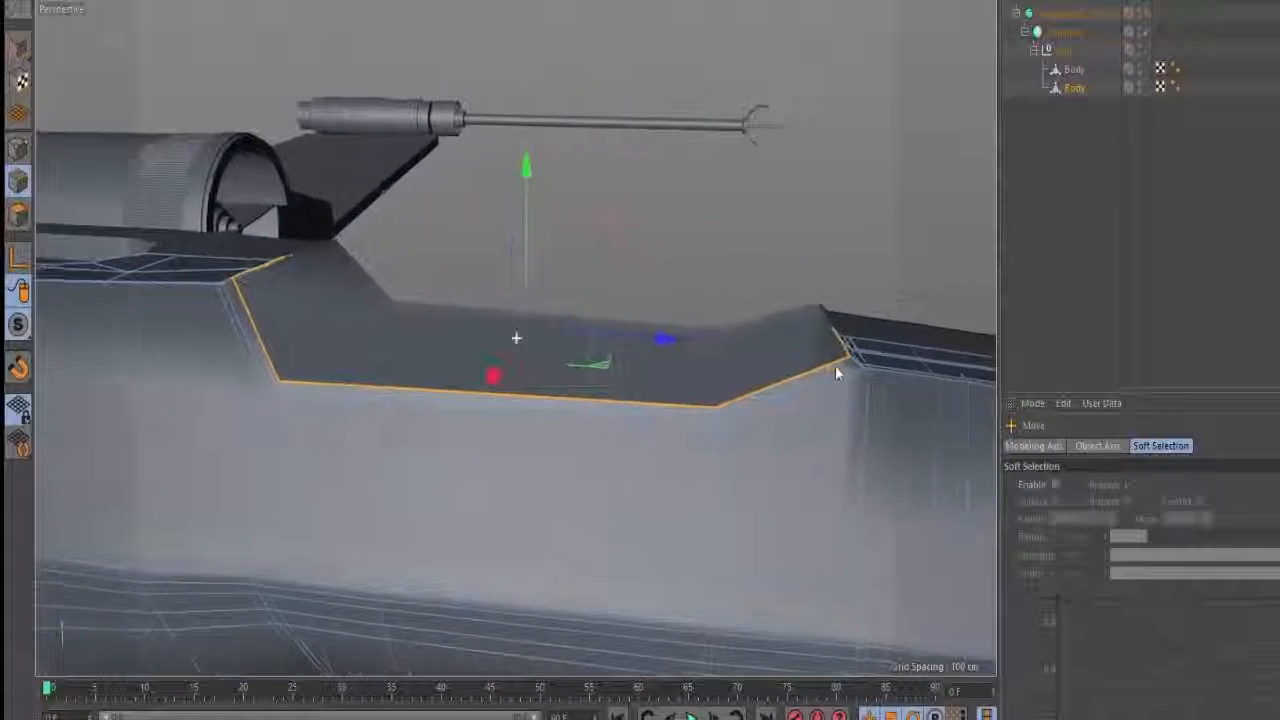
pyautogui.keyDown('alt'); pyautogui.moveTo(835, 365); pyautogui.dragTo(393, 340); pyautogui.keyUp('alt')
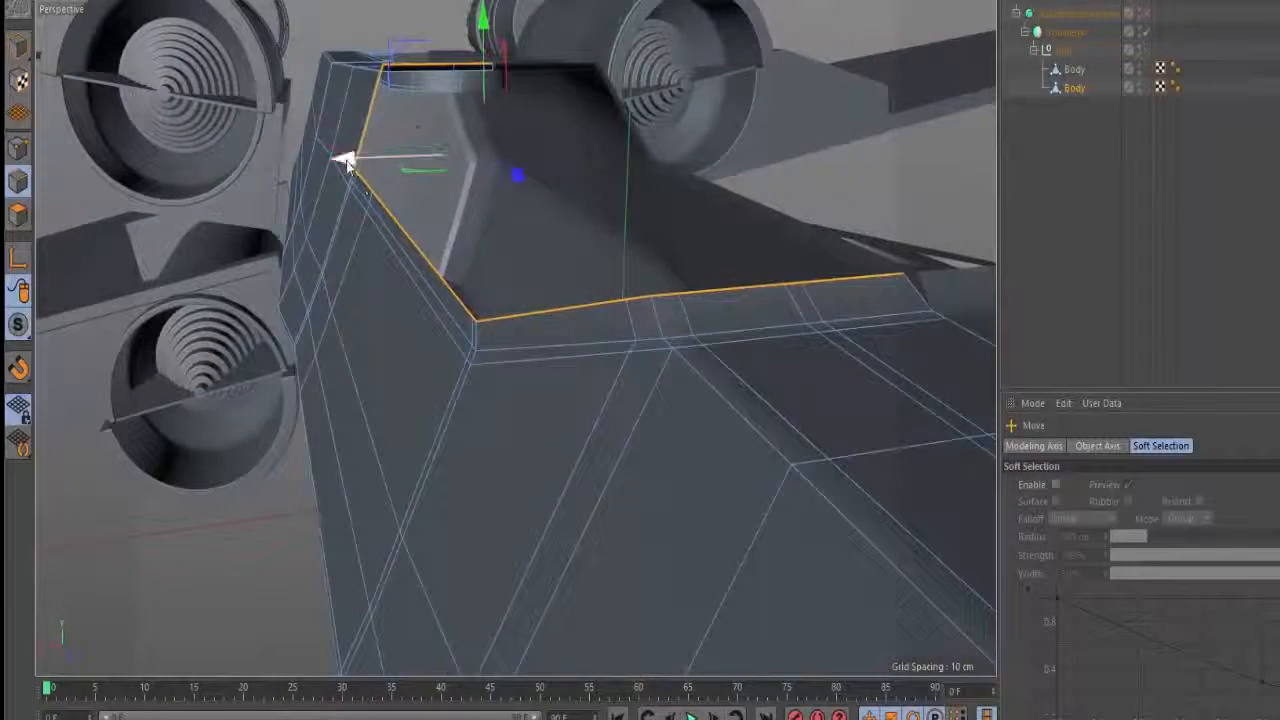
pyautogui.moveTo(346, 160); pyautogui.dragTo(352, 163)
# - Select the short edges at the front end of the cockpit rim and adjust their height along the vertical axis
pyautogui.keyDown('alt'); pyautogui.moveTo(880, 280); pyautogui.dragTo(766, 300); pyautogui.keyUp('alt')
pyautogui.click(737, 328)
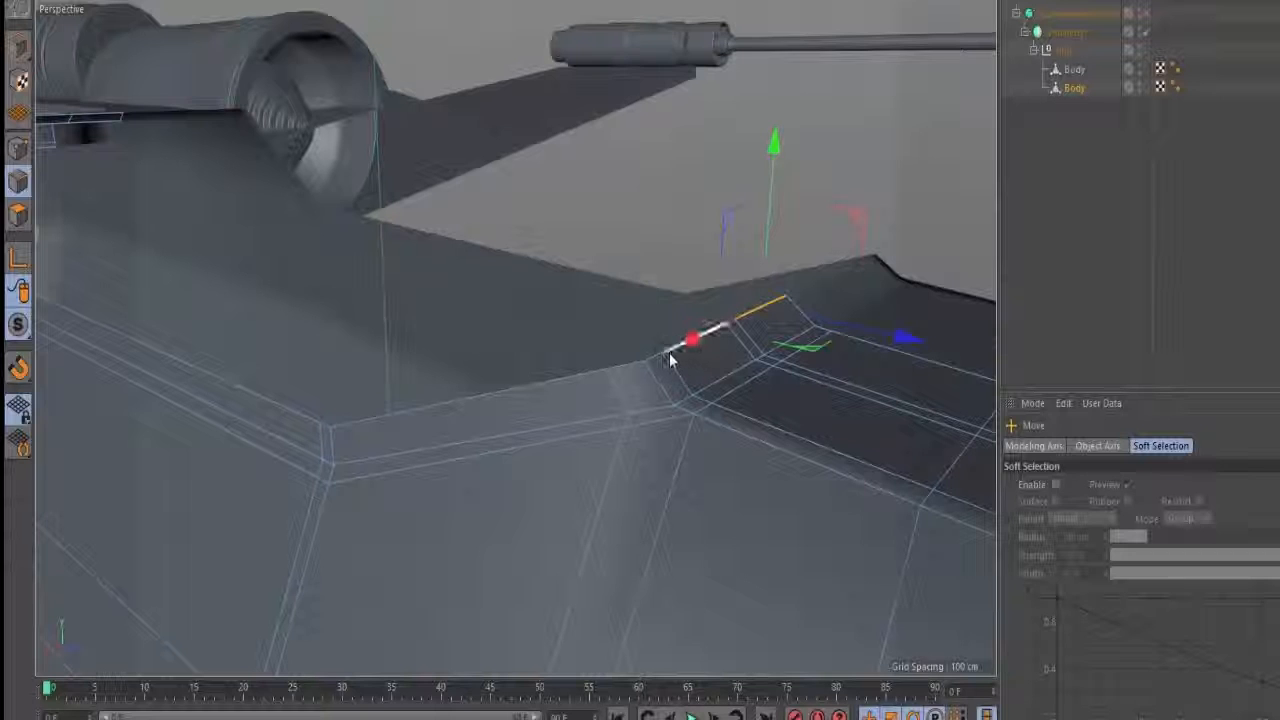
pyautogui.keyDown('shift'); pyautogui.click(669, 356); pyautogui.keyUp('shift')
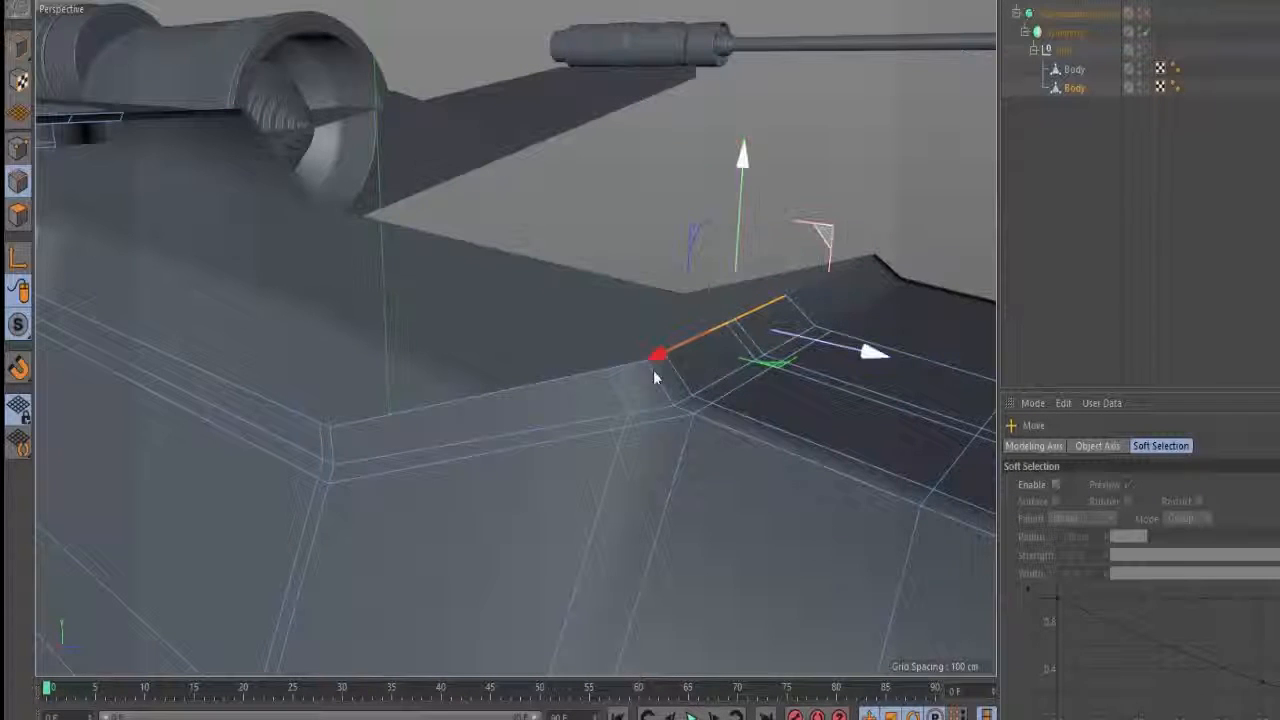
pyautogui.keyDown('alt'); pyautogui.moveTo(653, 370); pyautogui.dragTo(750, 369, button='right'); pyautogui.keyUp('alt')
pyautogui.keyDown('shift'); pyautogui.click(660, 343); pyautogui.keyUp('shift')
pyautogui.keyDown('alt'); pyautogui.moveTo(660, 349); pyautogui.dragTo(758, 300); pyautogui.keyUp('alt')
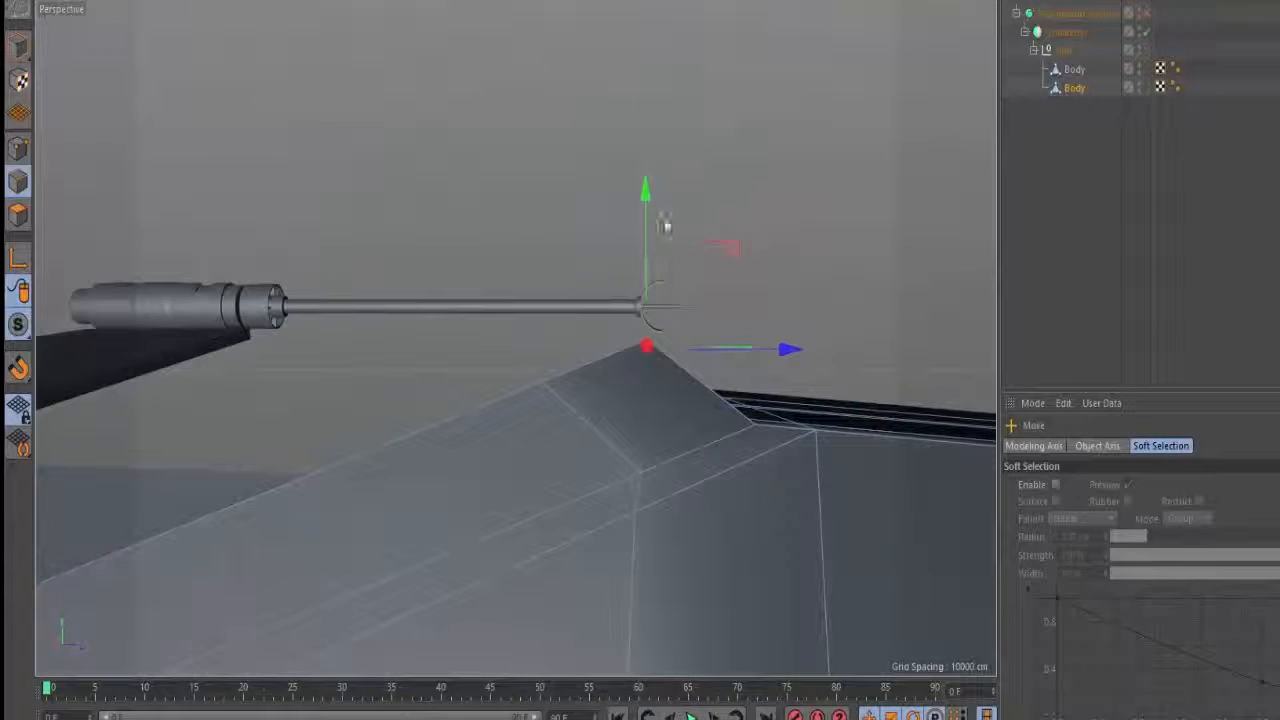
pyautogui.keyDown('shift'); pyautogui.click(608, 368); pyautogui.keyUp('shift')
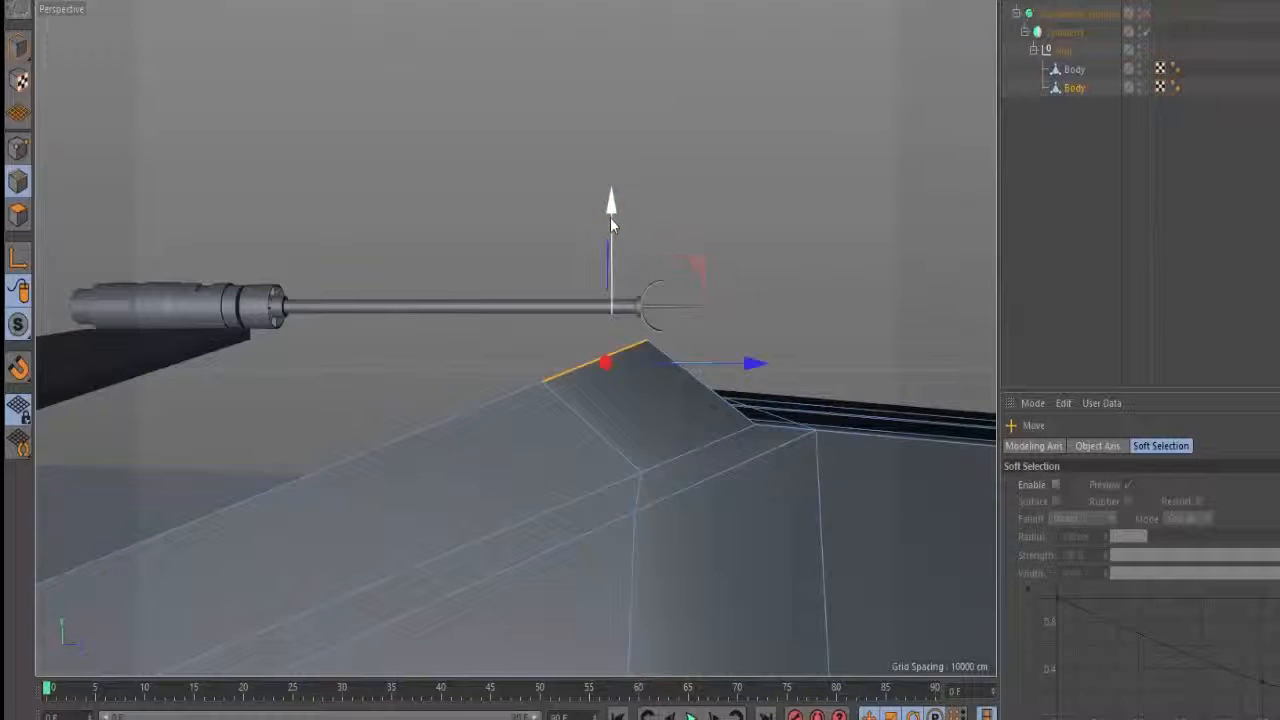
pyautogui.moveTo(610, 217); pyautogui.dragTo(540, 489)
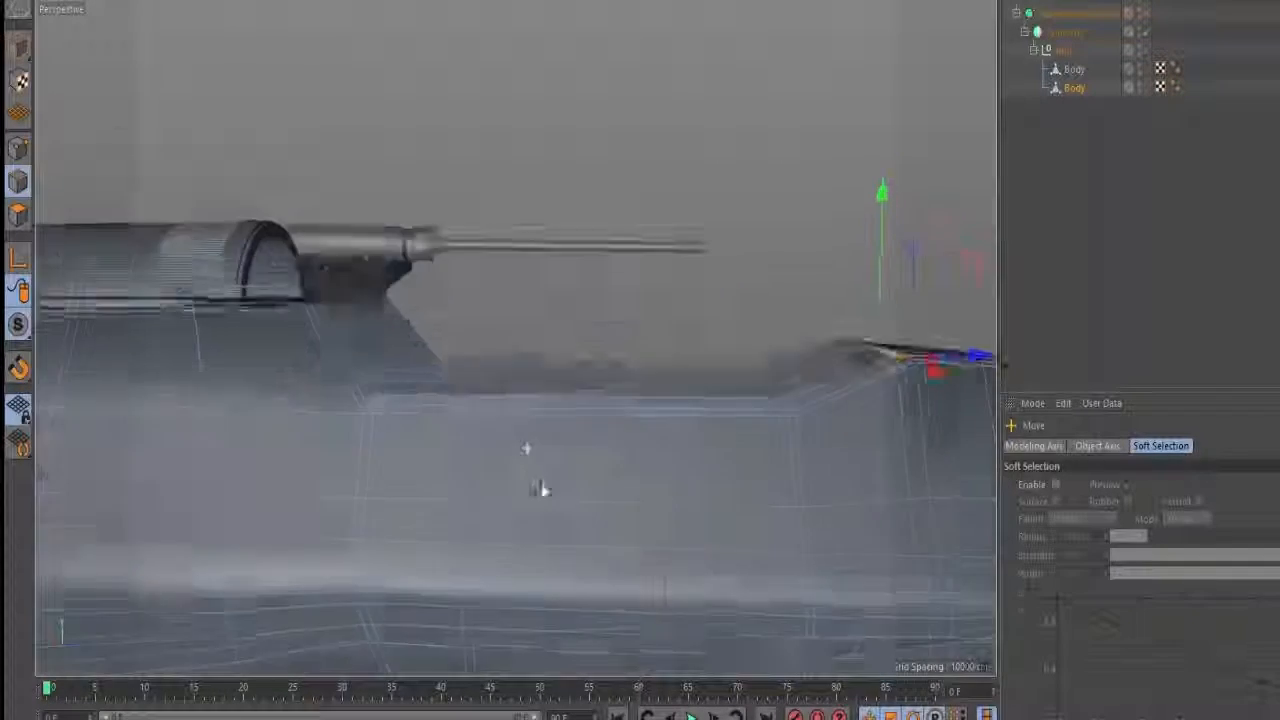
# - Compare the cockpit area with the perspective and top-view X-wing reference images in the image viewer
pyautogui.hotkey('alt', 'Tab')
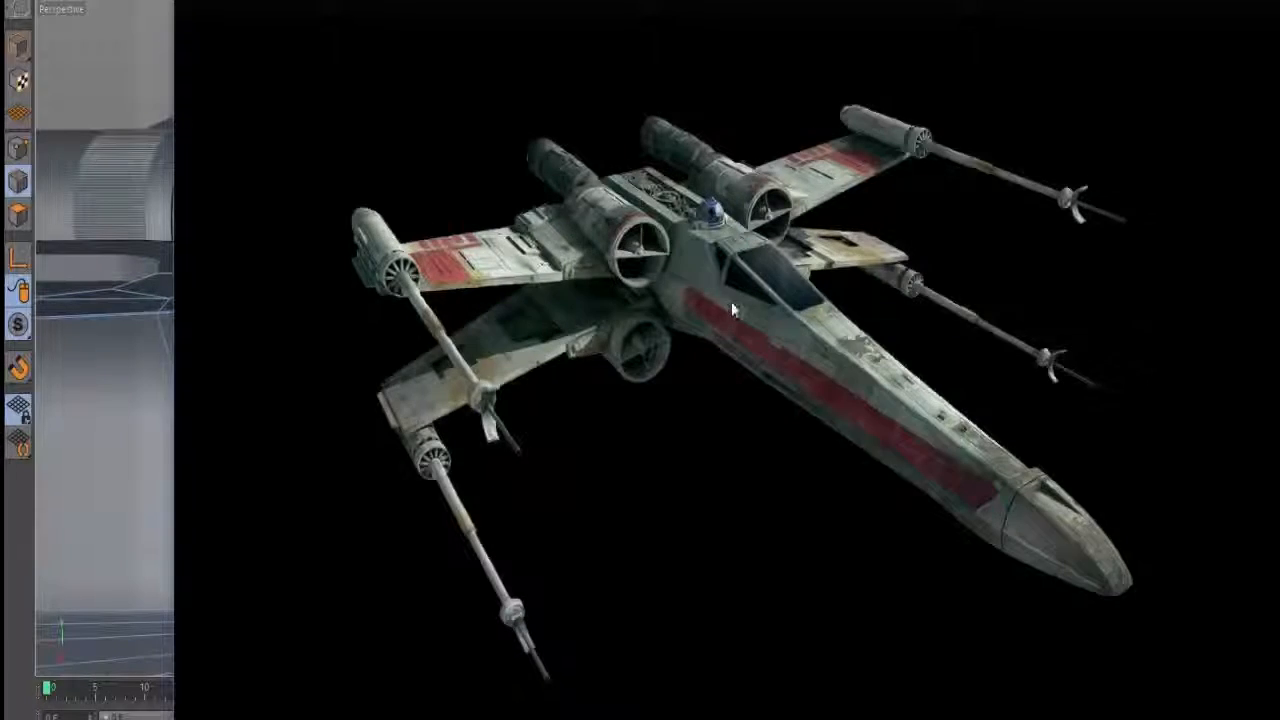
pyautogui.hotkey('alt', 'Tab')
pyautogui.hotkey('alt', 'Tab')
pyautogui.hotkey('alt', 'Tab')
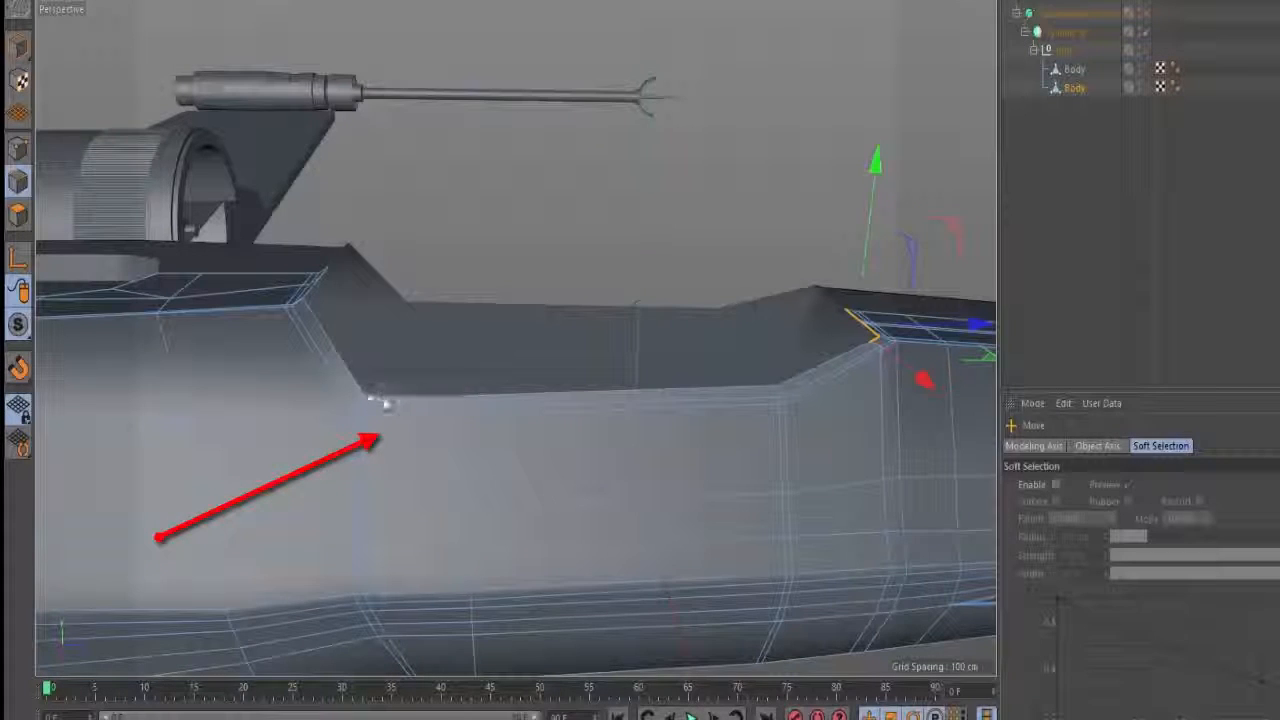
pyautogui.hotkey('alt', 'Tab')
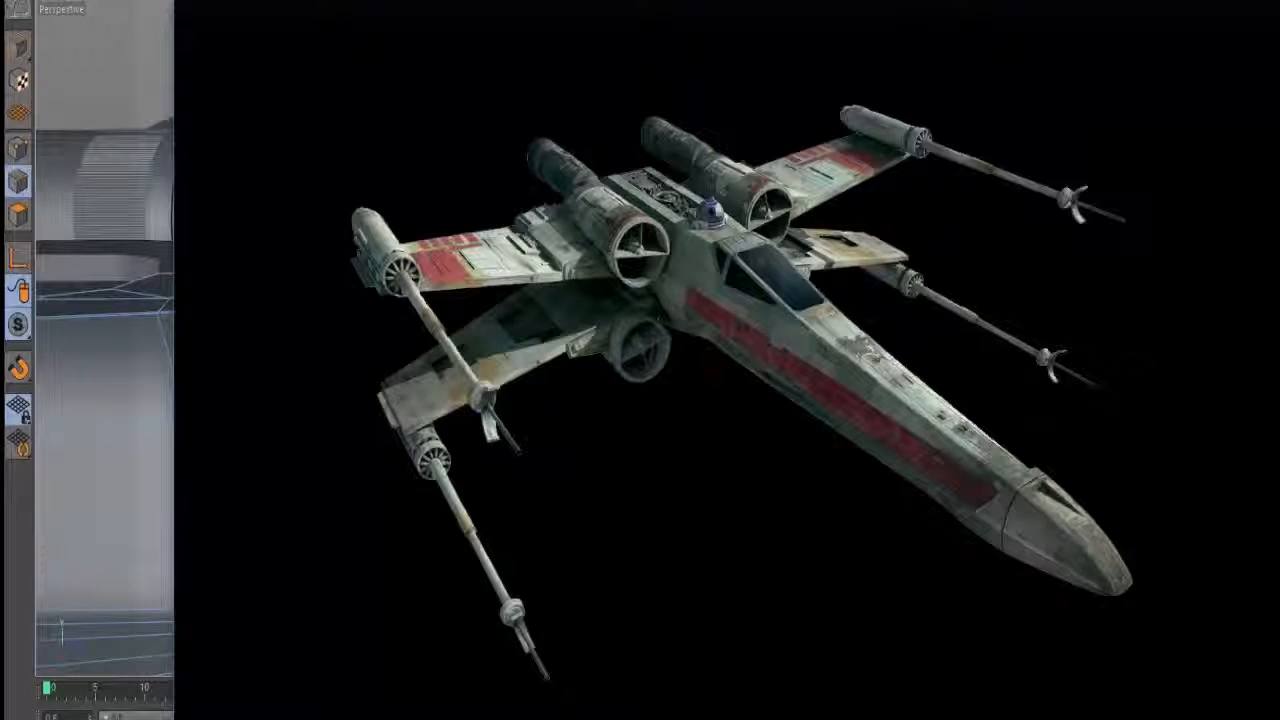
pyautogui.press('Right')
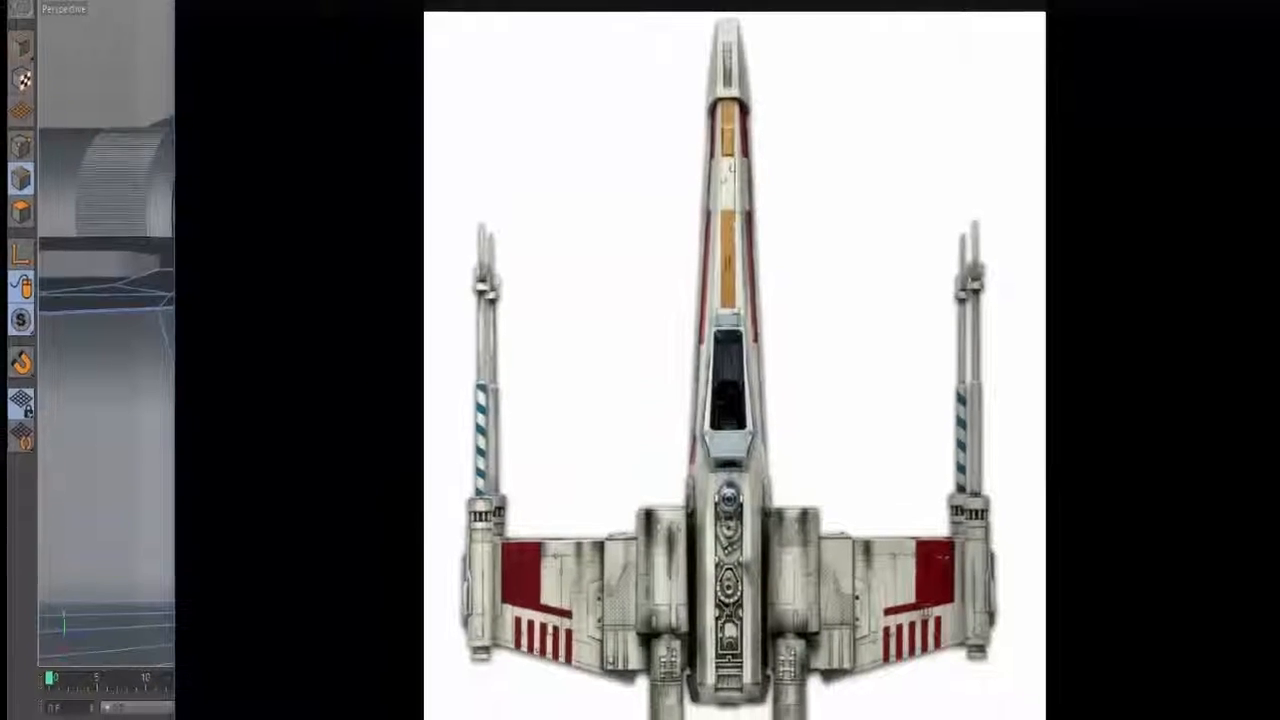
pyautogui.hotkey('alt', 'Tab')
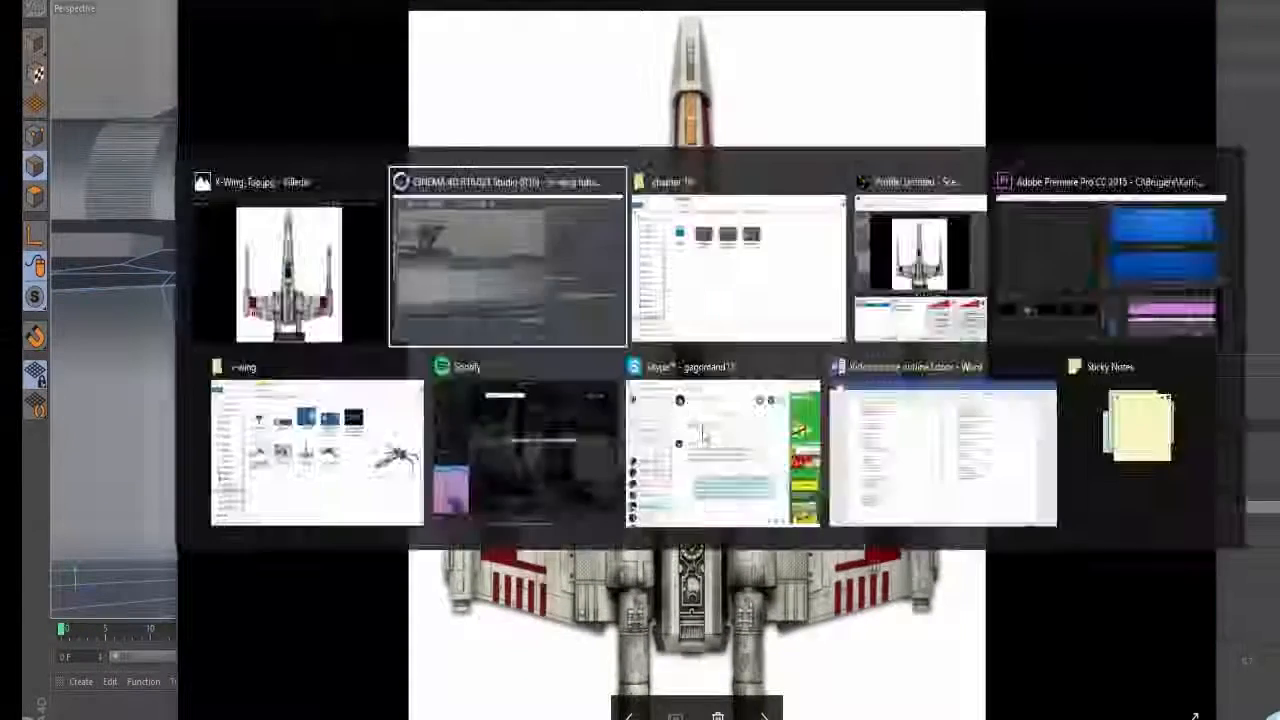
# - Select the loop of narrow rim polygons running around the body's cockpit opening
pyautogui.moveTo(344, 327)
pyautogui.keyDown('alt'); pyautogui.mouseDown()
pyautogui.moveTo(483, 372)
pyautogui.moveTo(357, 340)
pyautogui.mouseUp(); pyautogui.keyUp('alt')
pyautogui.keyDown('alt'); pyautogui.moveTo(357, 340); pyautogui.dragTo(450, 345, button='right'); pyautogui.keyUp('alt')
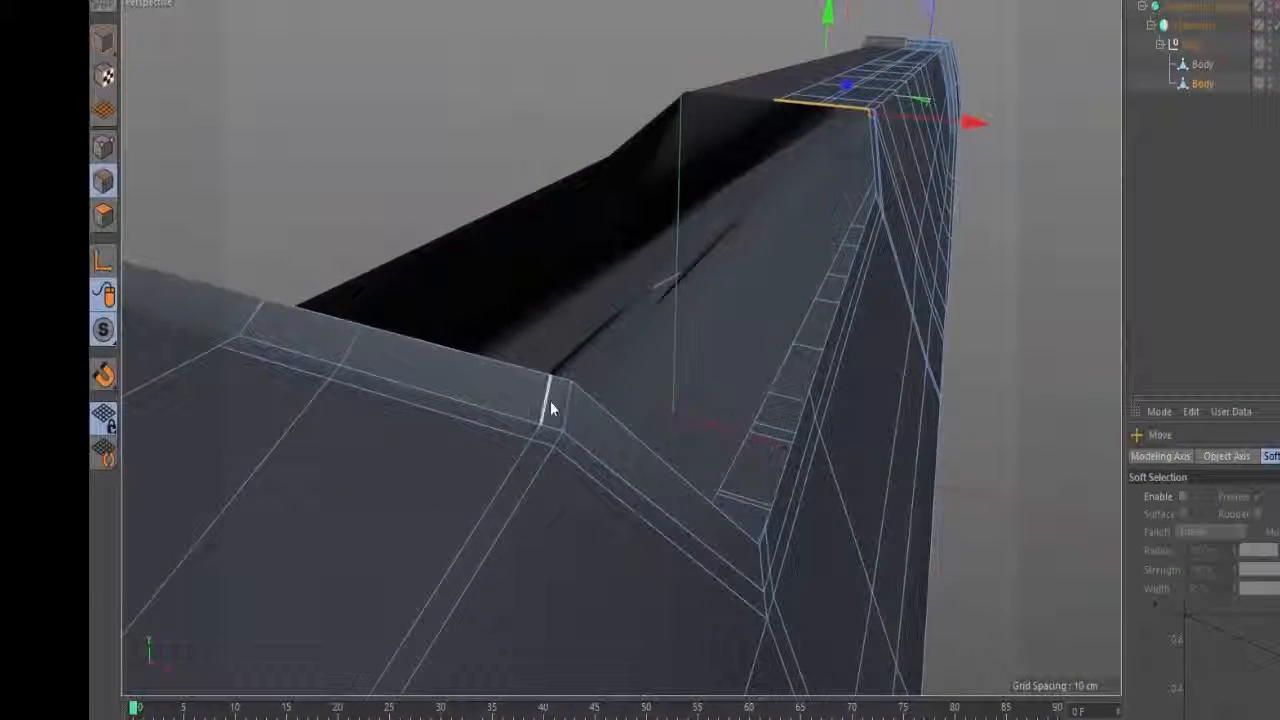
pyautogui.click(549, 408)
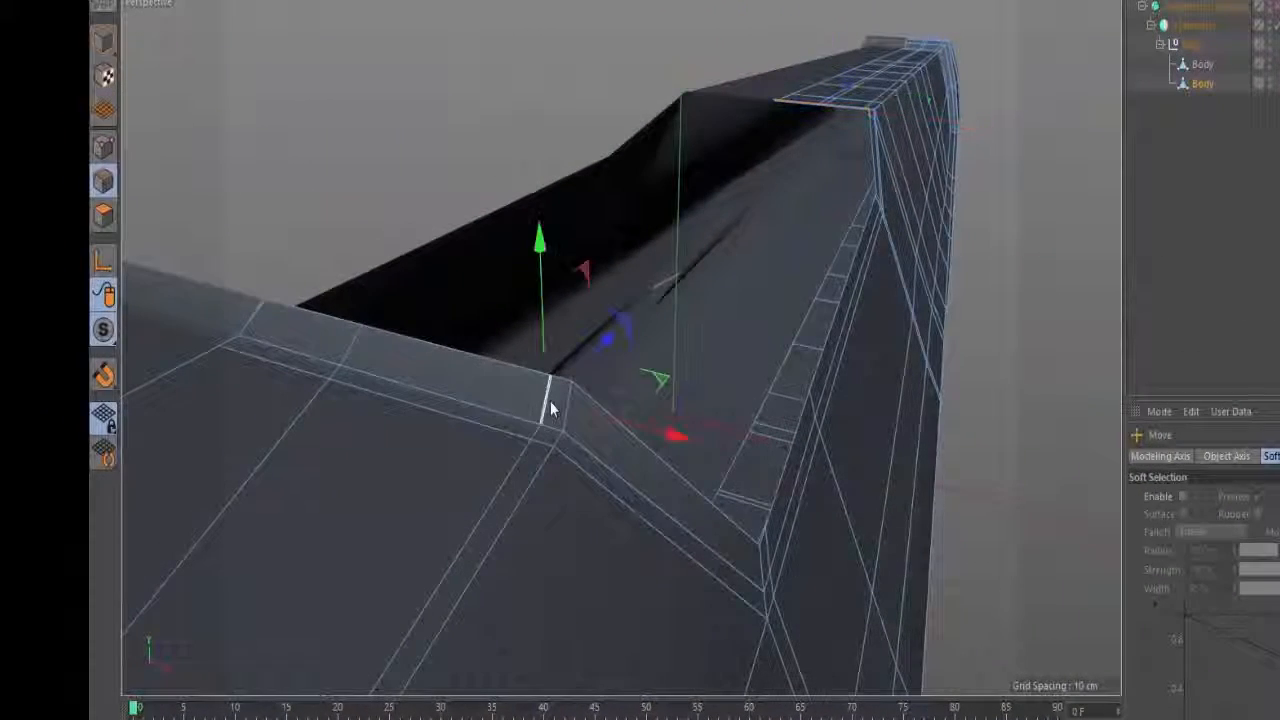
pyautogui.click(103, 215)
pyautogui.press('u')
pyautogui.press('l')
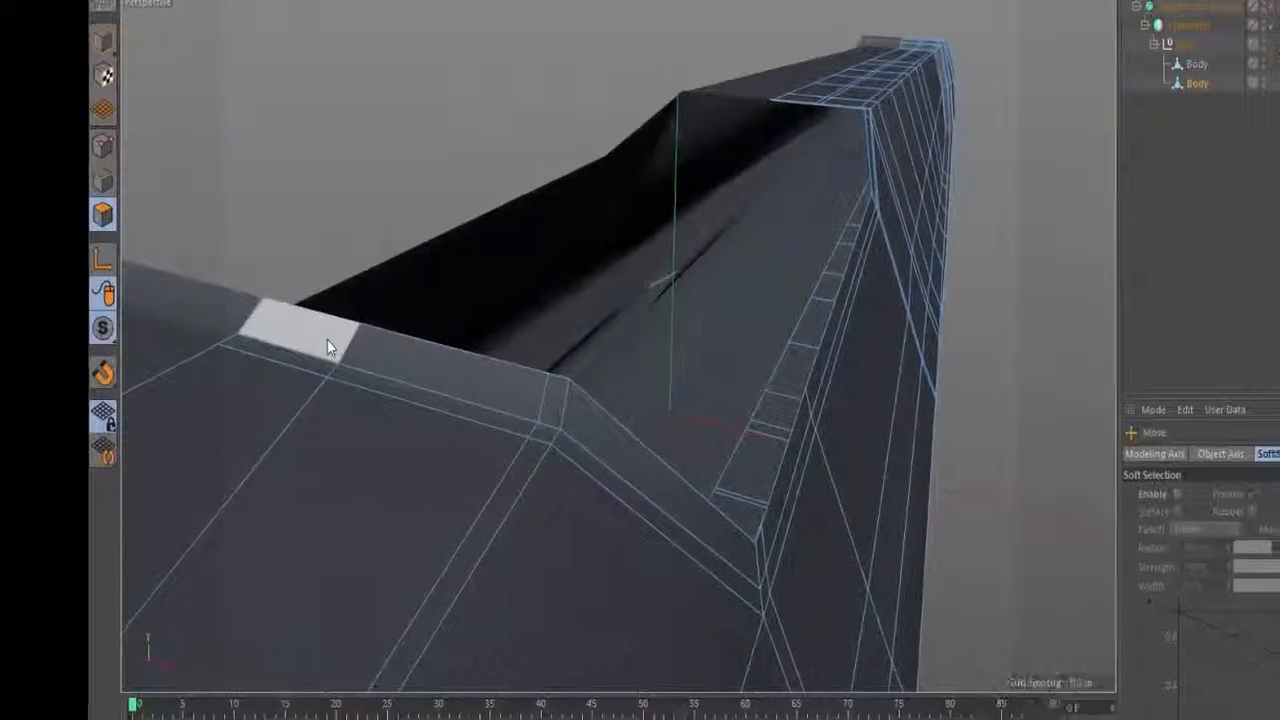
pyautogui.click(330, 342)
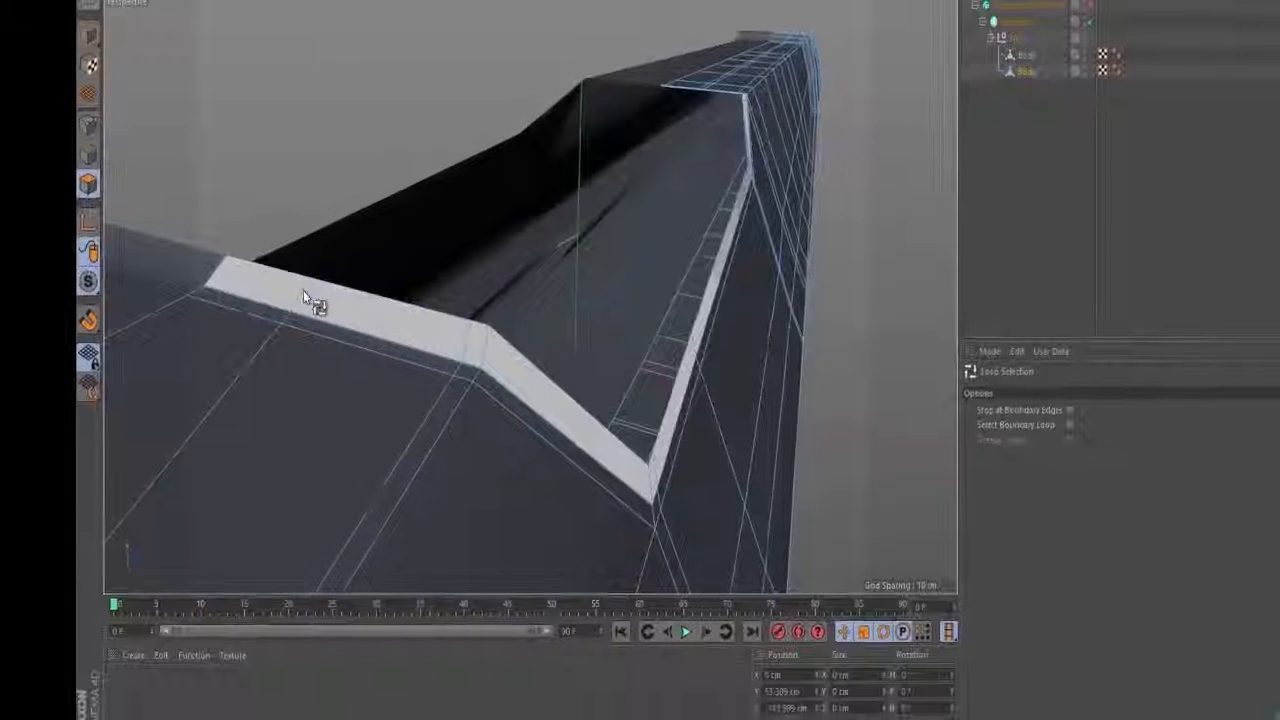
pyautogui.click(303, 296)
pyautogui.keyDown('alt'); pyautogui.moveTo(640, 366); pyautogui.dragTo(563, 389); pyautogui.keyUp('alt')
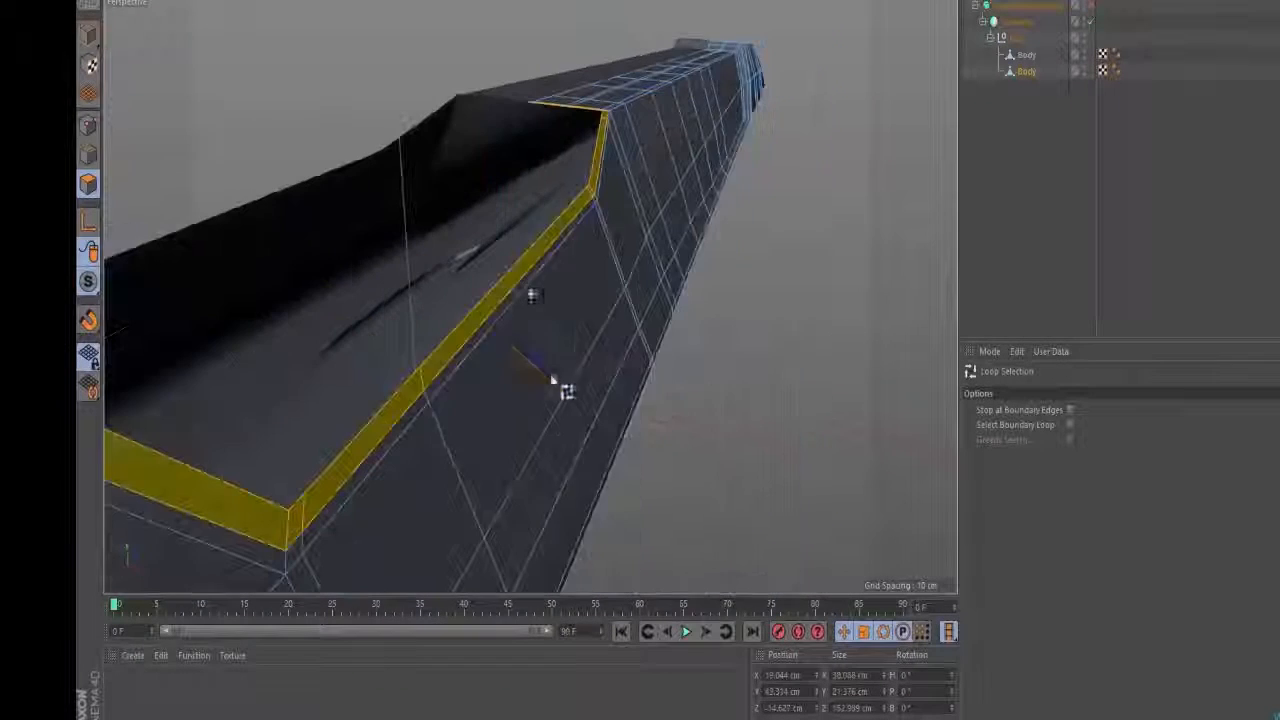
pyautogui.keyDown('alt'); pyautogui.moveTo(367, 305); pyautogui.dragTo(508, 274); pyautogui.keyUp('alt')
# - Split the selected rim polygons into a separate object named Canopy and delete them from the original body
pyautogui.rightClick(632, 112)
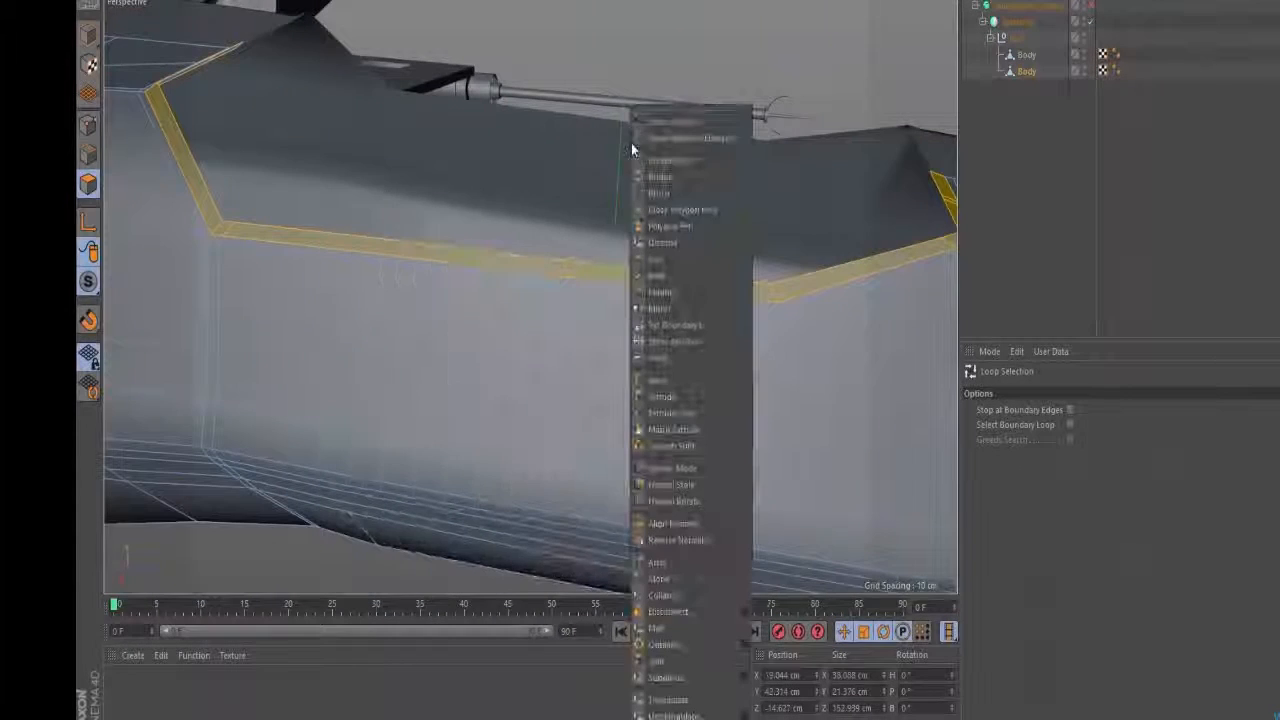
pyautogui.click(656, 661)
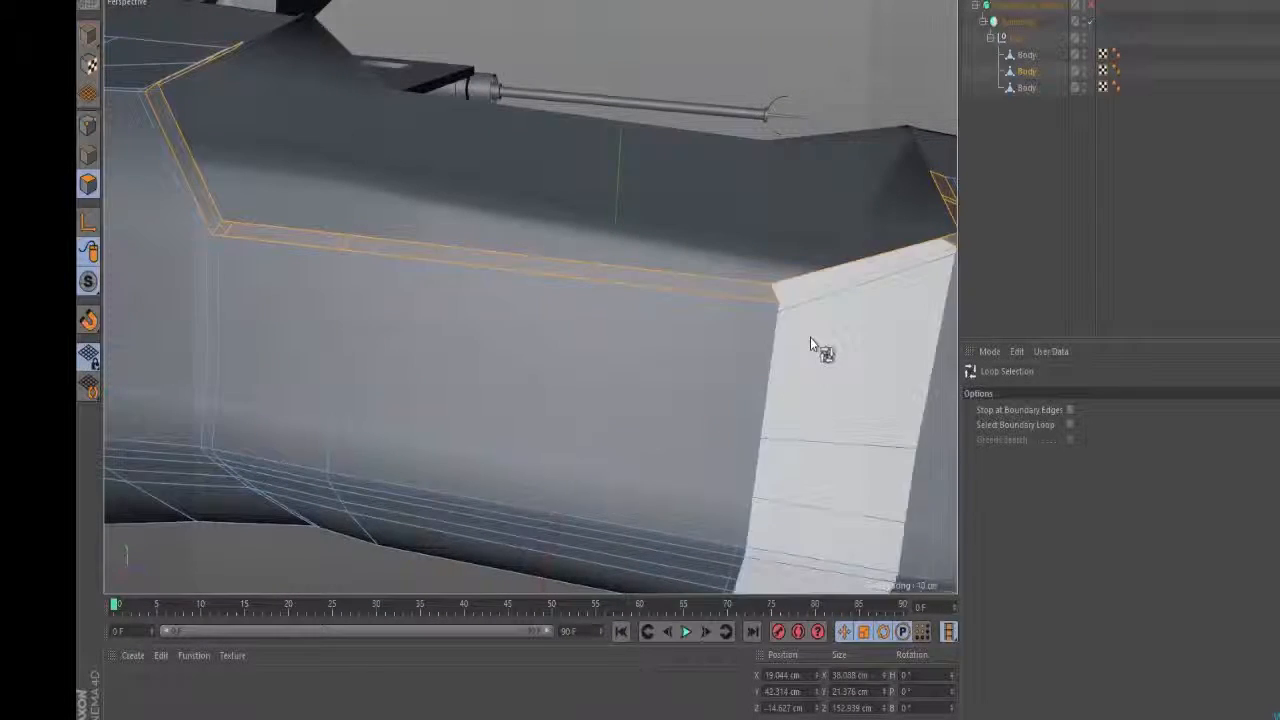
pyautogui.press('e')
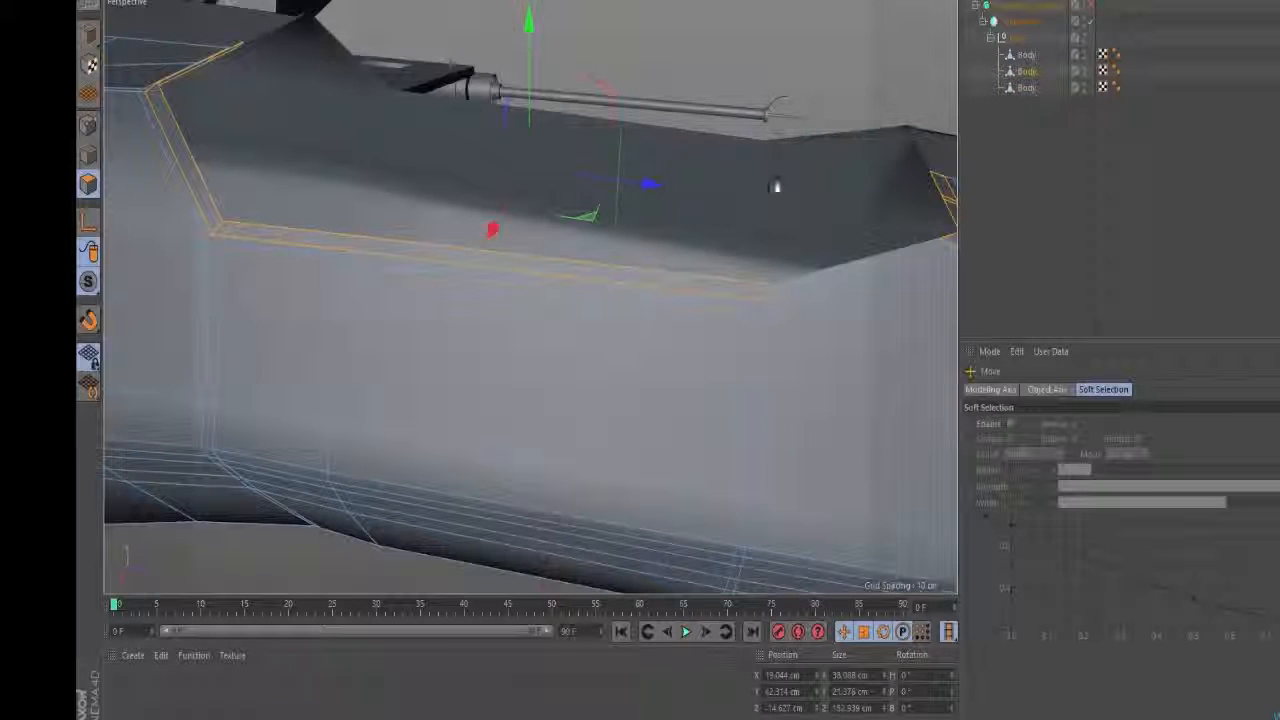
pyautogui.press('Delete')
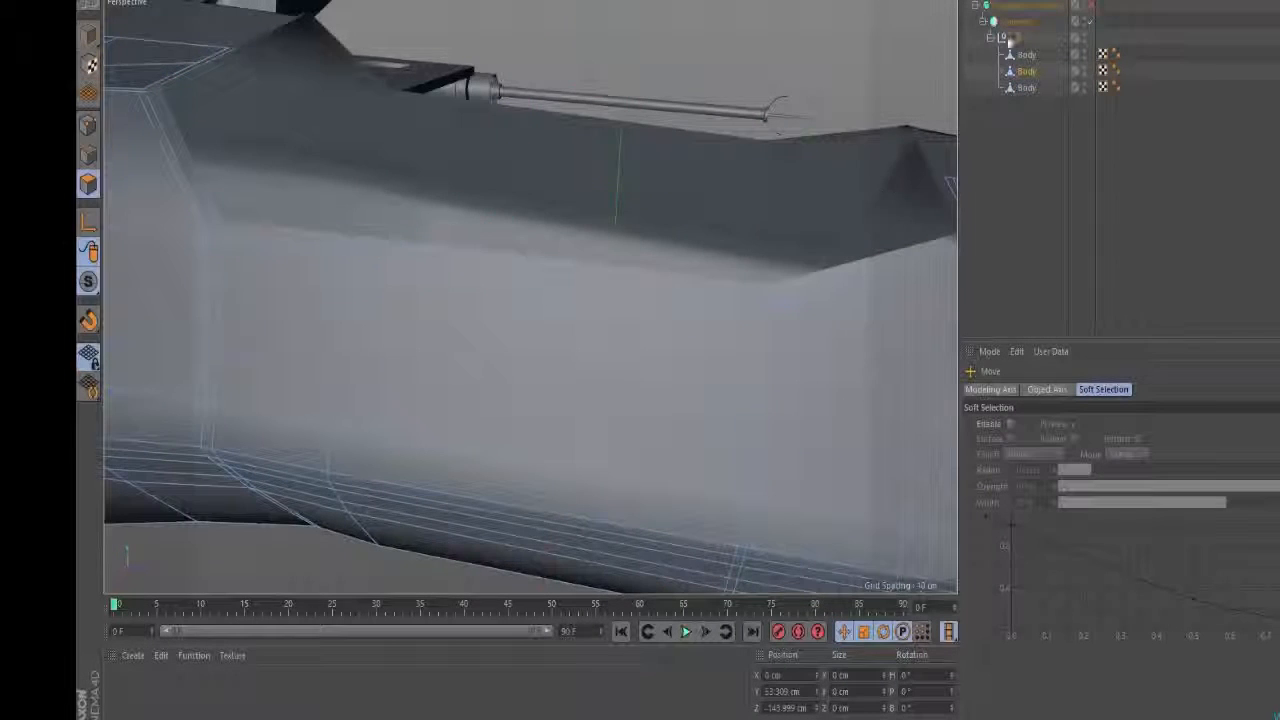
pyautogui.click(1029, 88)
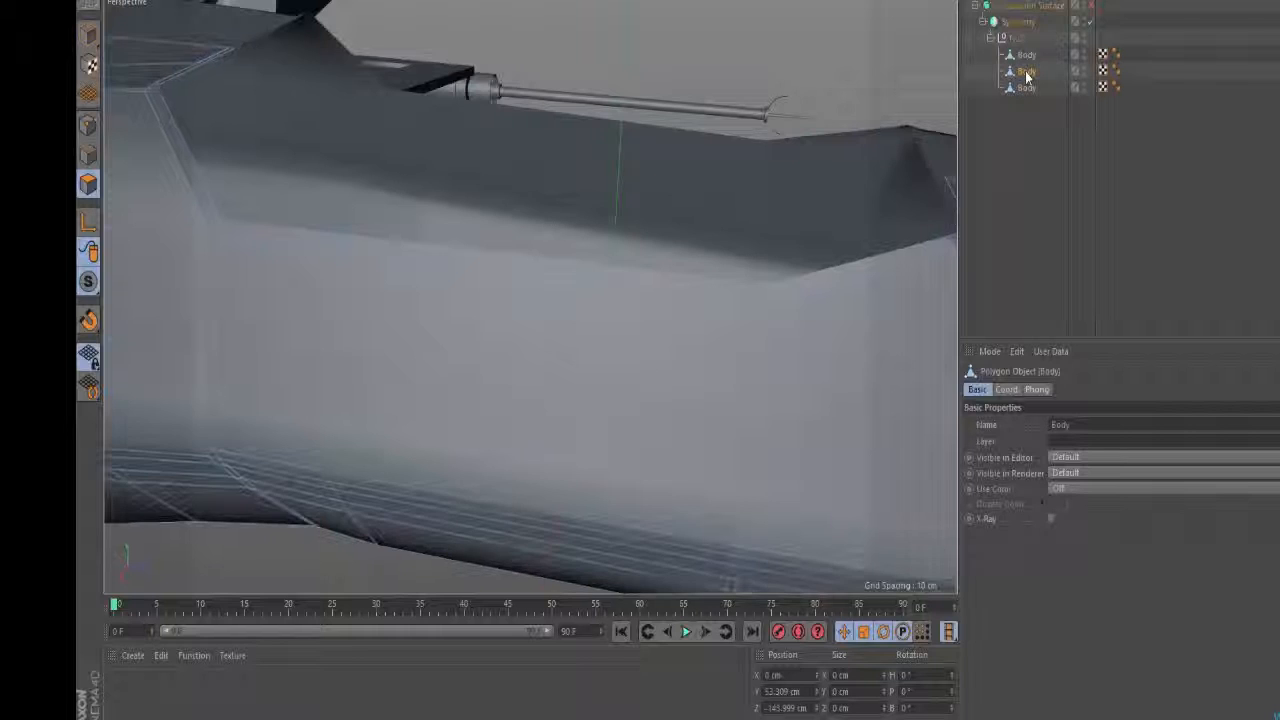
pyautogui.click(1026, 88)
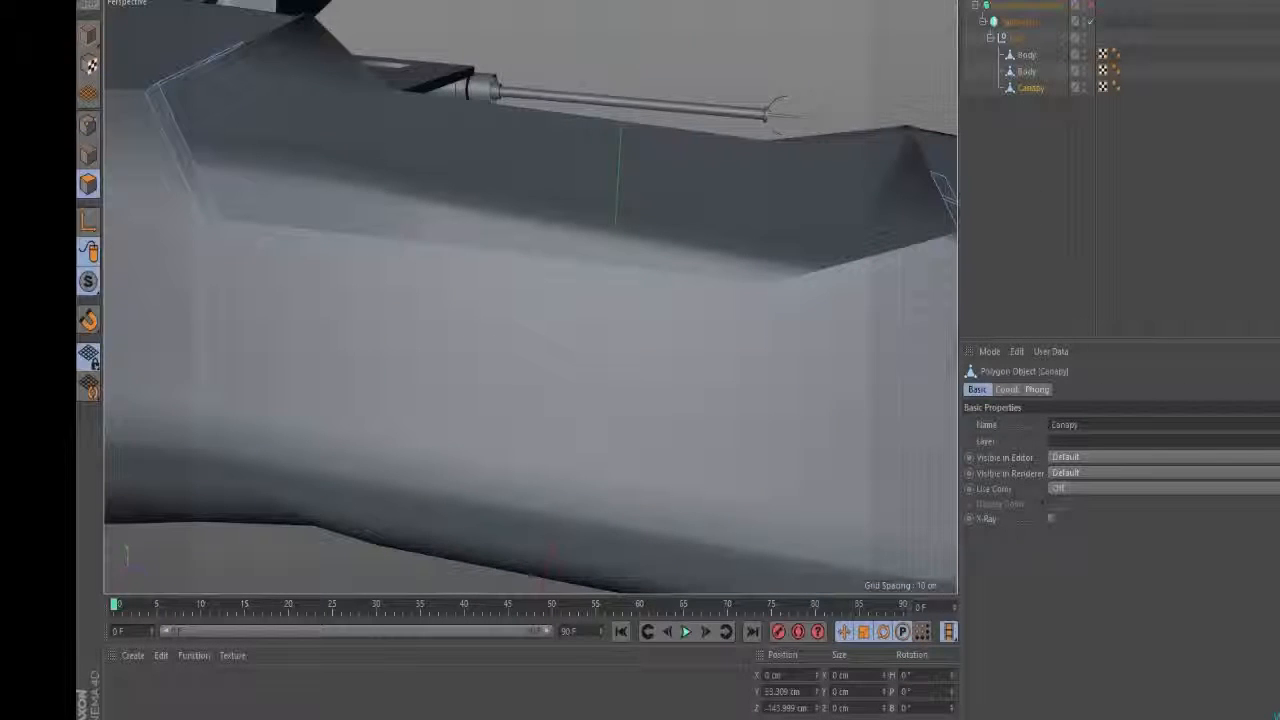
# - Slide the Canopy strip's points near the cockpit's lower rear corner along their edges
pyautogui.keyDown('alt'); pyautogui.moveTo(760, 182); pyautogui.dragTo(135, 143); pyautogui.keyUp('alt')
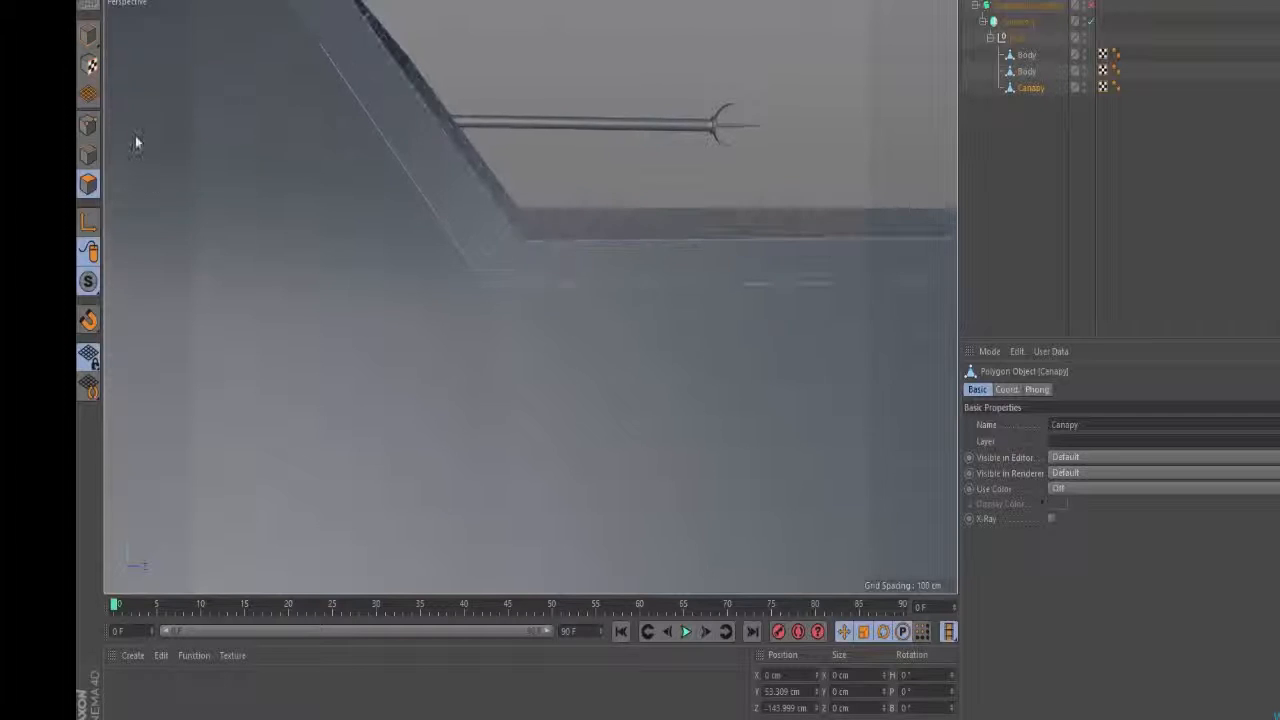
pyautogui.rightClick(607, 133)
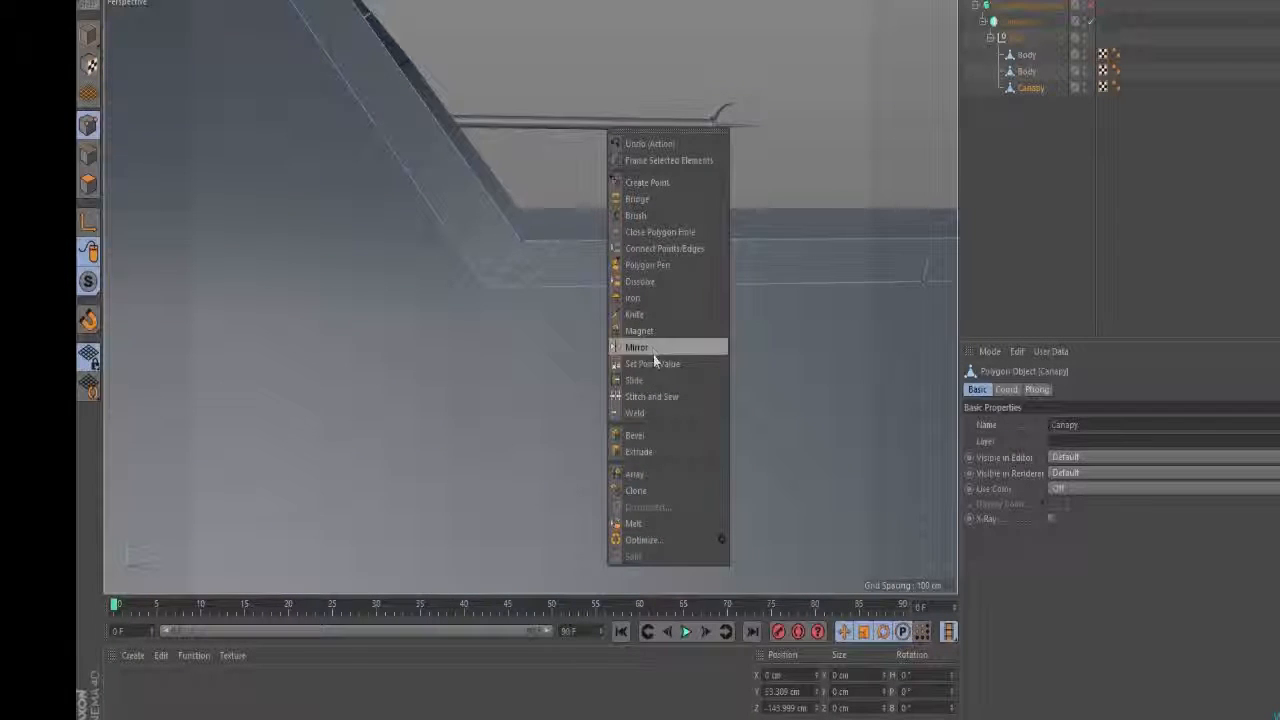
pyautogui.click(636, 380)
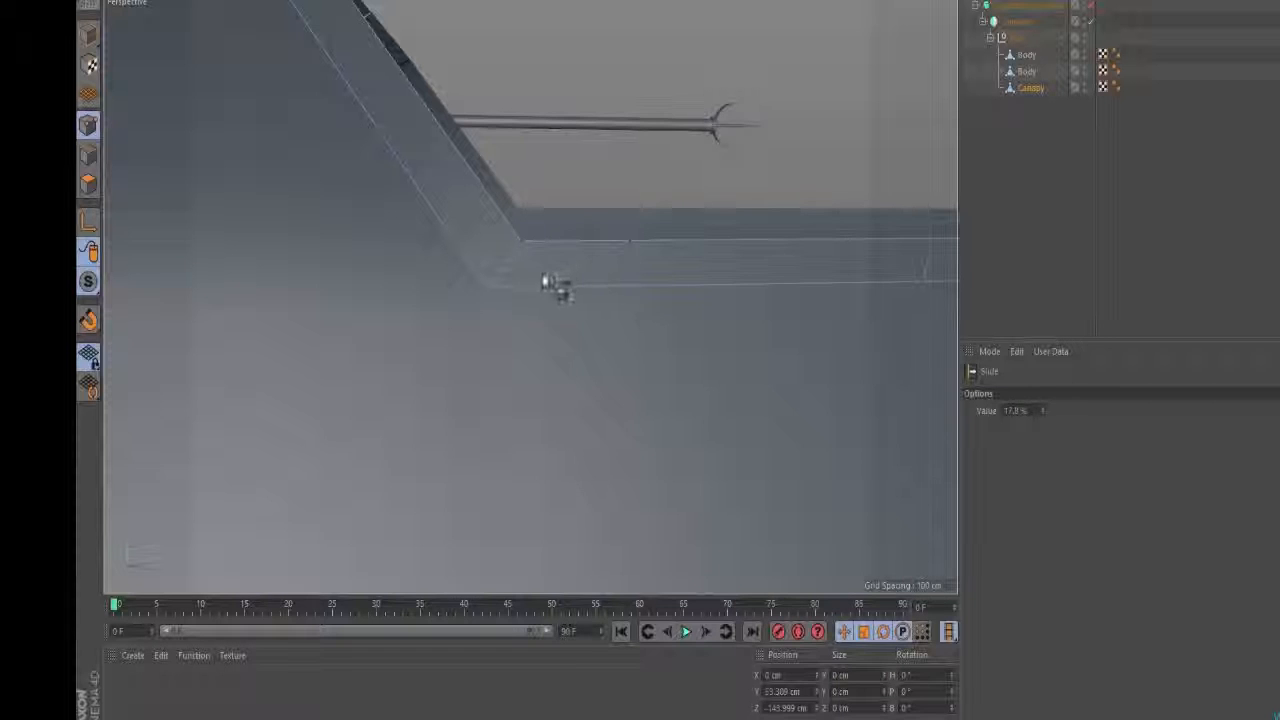
pyautogui.moveTo(547, 288); pyautogui.dragTo(625, 291)
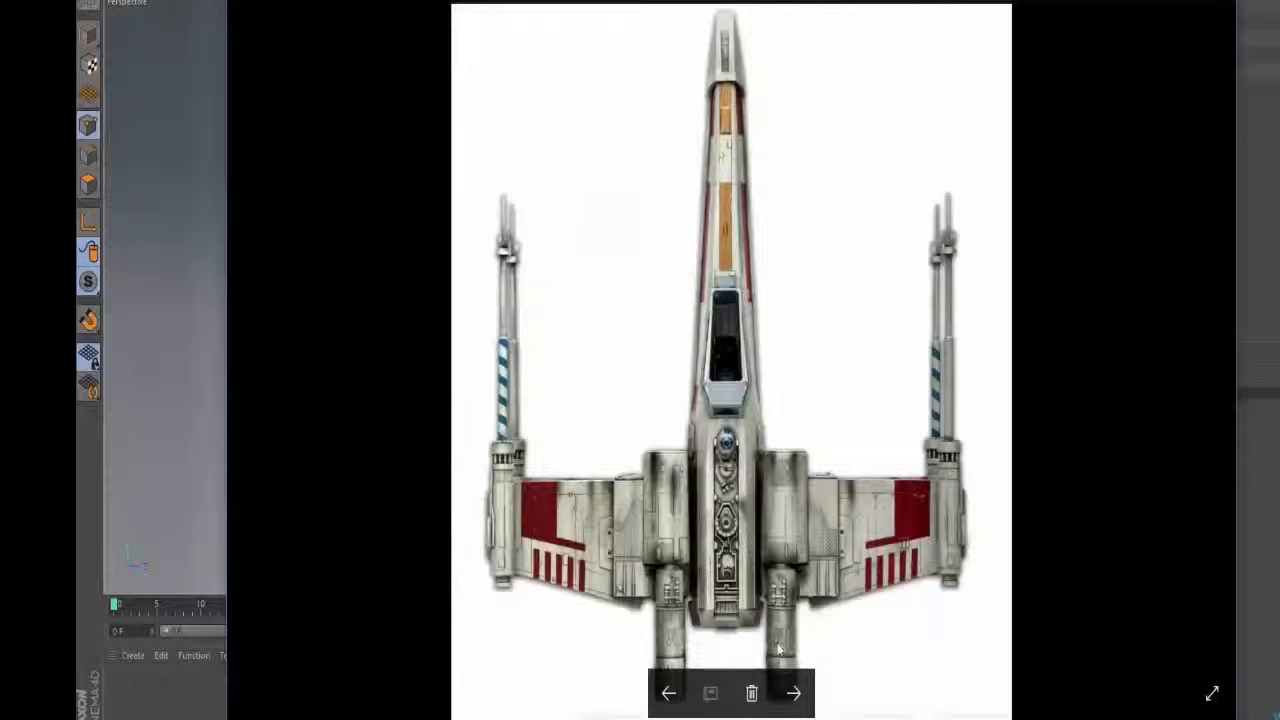
# - Check the perspective reference image and slide the points beside the Canopy strip's front corner along the rim
pyautogui.click(794, 694)
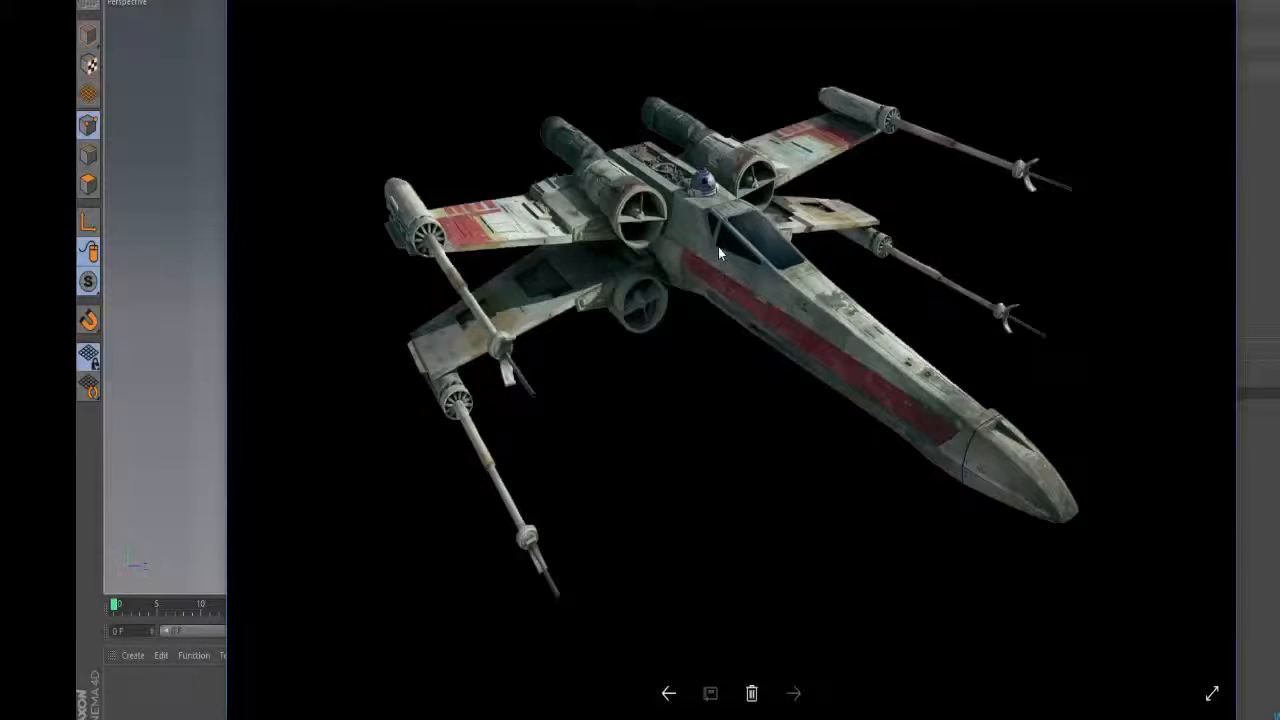
pyautogui.hotkey('alt', 'Tab')
pyautogui.keyDown('alt'); pyautogui.moveTo(607, 246); pyautogui.dragTo(497, 229, button='right'); pyautogui.keyUp('alt')
pyautogui.keyDown('alt'); pyautogui.moveTo(497, 229); pyautogui.dragTo(494, 410, button='middle'); pyautogui.keyUp('alt')
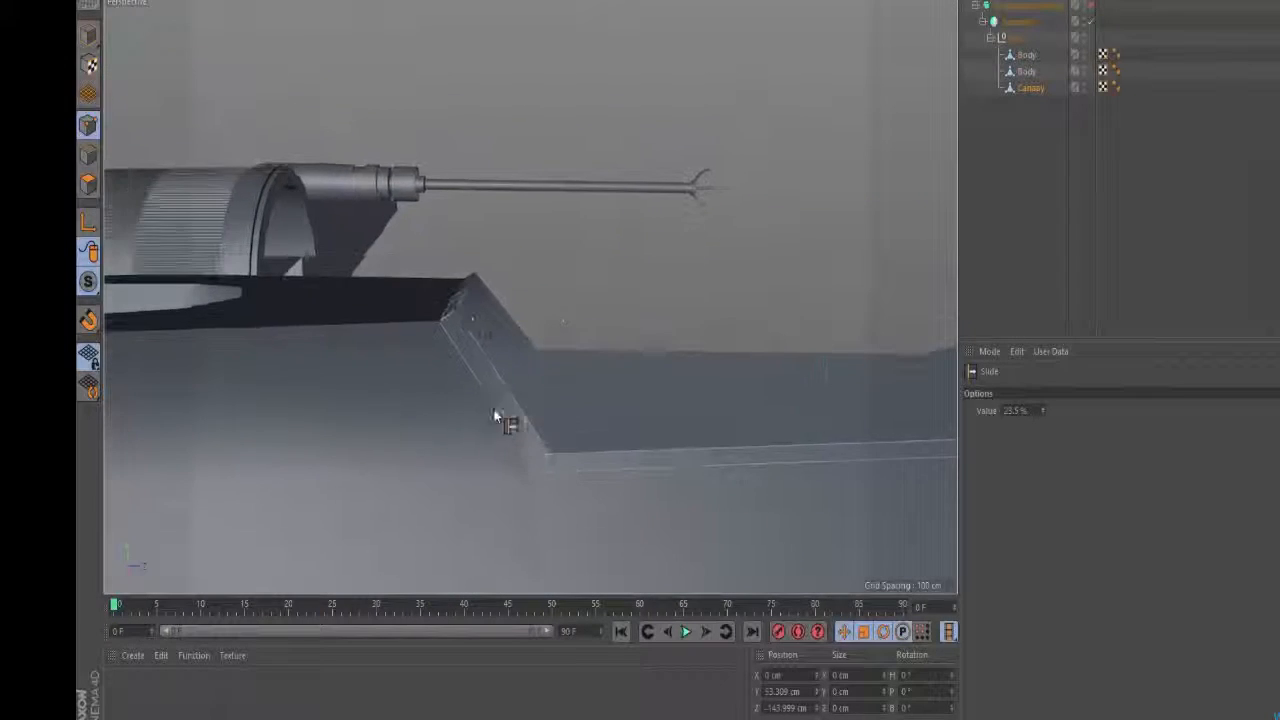
pyautogui.keyDown('alt'); pyautogui.moveTo(494, 415); pyautogui.dragTo(684, 372); pyautogui.keyUp('alt')
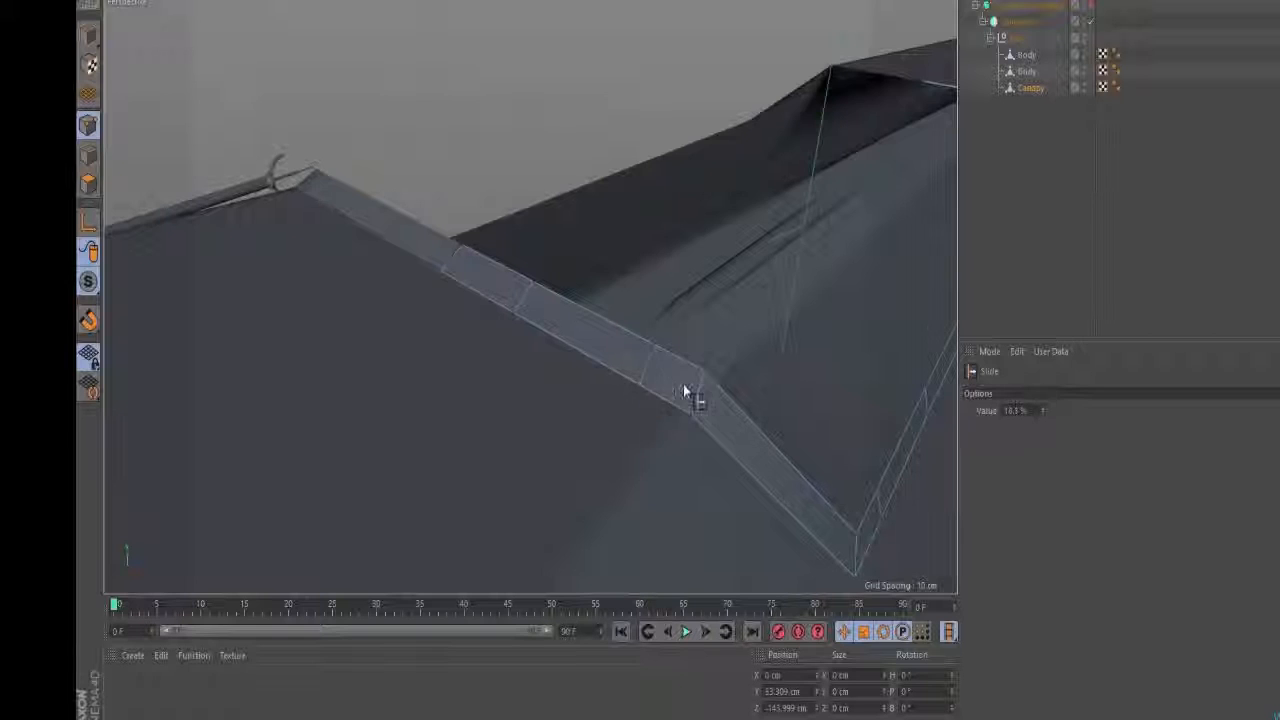
pyautogui.keyDown('alt'); pyautogui.moveTo(683, 384); pyautogui.dragTo(586, 391); pyautogui.keyUp('alt')
# - Refine the spacing of the points across the Canopy strip's front end against the perspective reference
pyautogui.hotkey('alt', 'Tab')
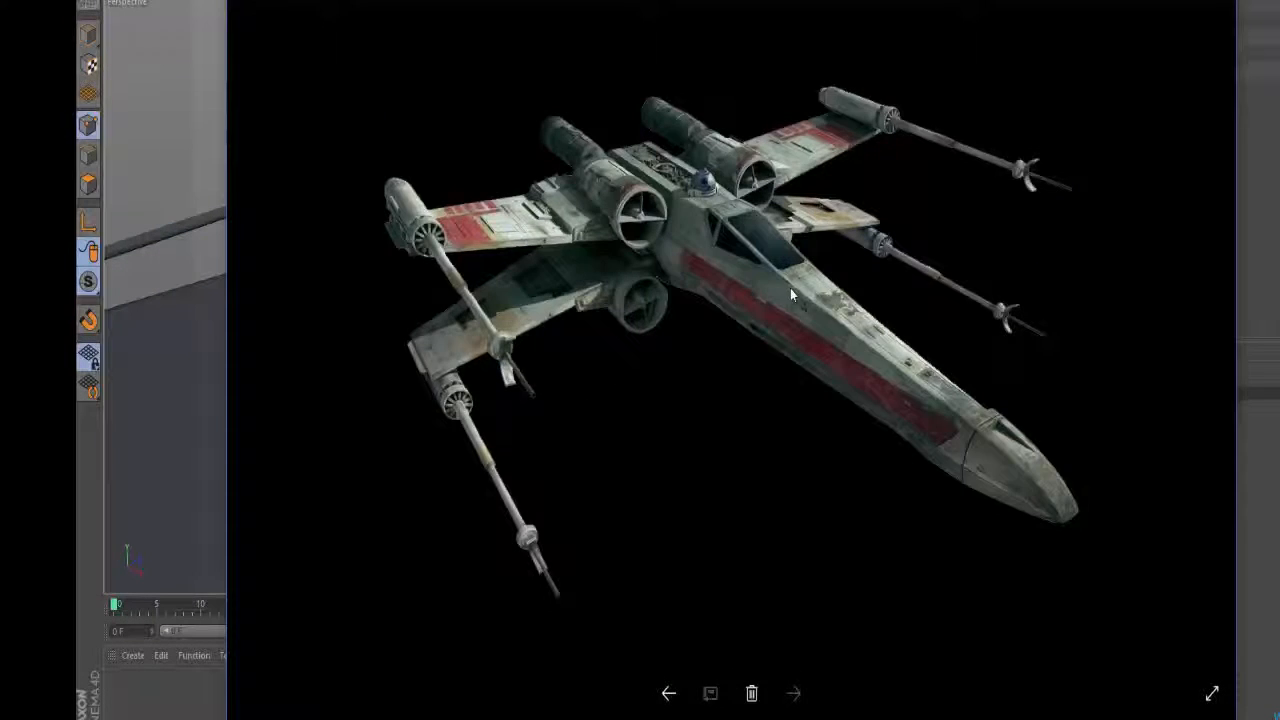
pyautogui.hotkey('alt', 'Tab')
pyautogui.keyDown('alt'); pyautogui.moveTo(791, 325); pyautogui.dragTo(611, 325); pyautogui.keyUp('alt')
pyautogui.keyDown('alt'); pyautogui.moveTo(510, 383); pyautogui.dragTo(540, 300); pyautogui.keyUp('alt')
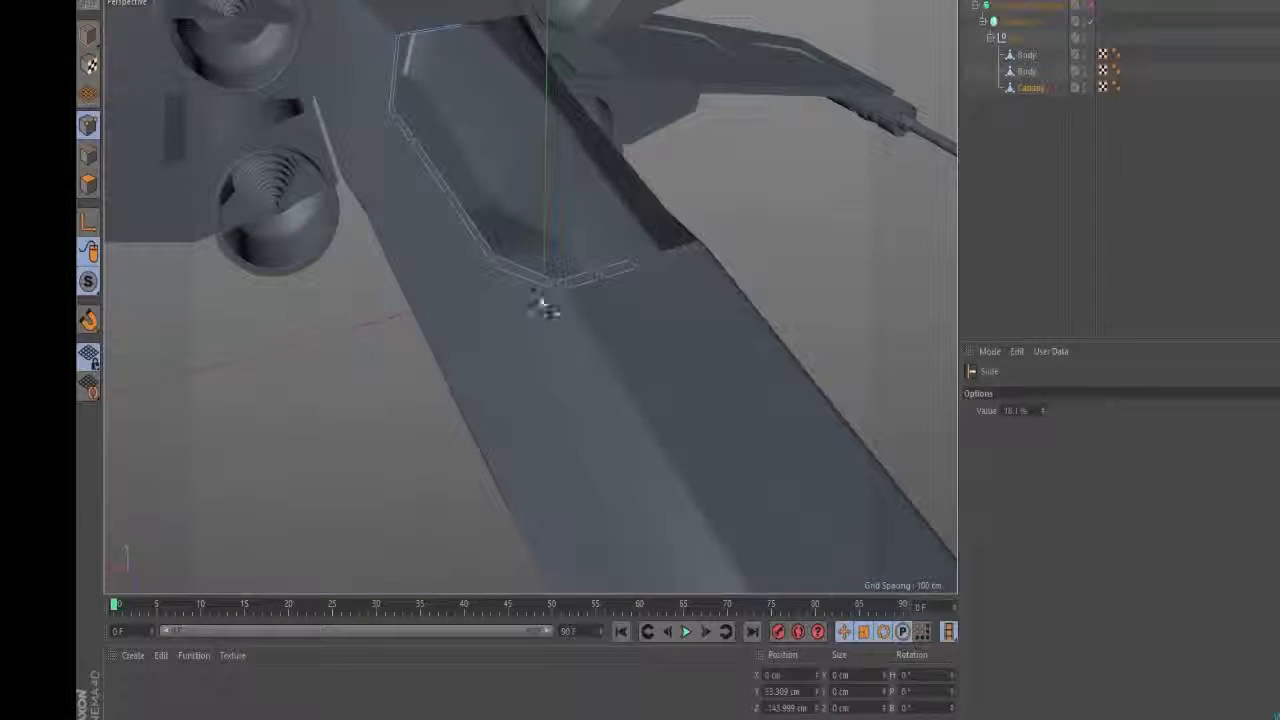
pyautogui.scroll(5, 600, 266)
pyautogui.scroll(2, 436, 294)
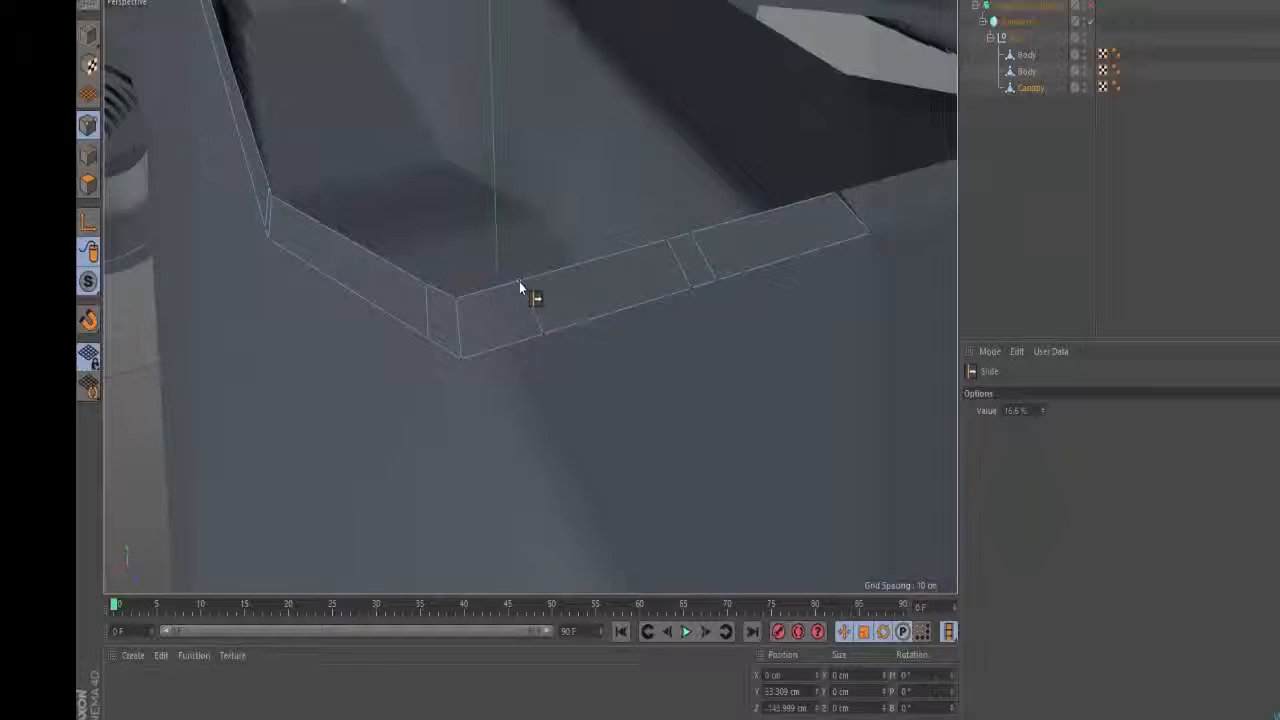
# - Slide the points on the Canopy strip's angled section behind the front corner, comparing their placement with the perspective reference
pyautogui.hotkey('alt', 'Tab')
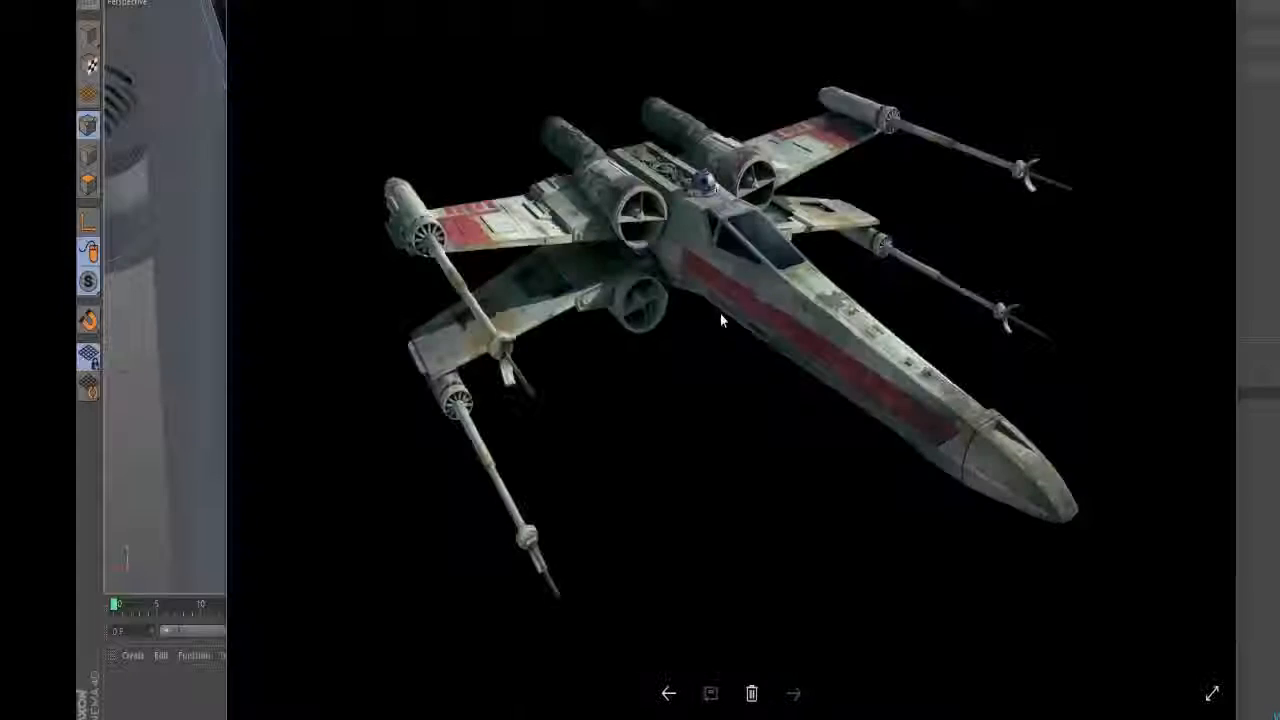
pyautogui.hotkey('alt', 'Tab')
pyautogui.moveTo(620, 300)
pyautogui.keyDown('alt'); pyautogui.mouseDown()
pyautogui.moveTo(400, 349)
pyautogui.moveTo(633, 250)
pyautogui.moveTo(557, 271)
pyautogui.moveTo(622, 297)
pyautogui.mouseUp(); pyautogui.keyUp('alt')
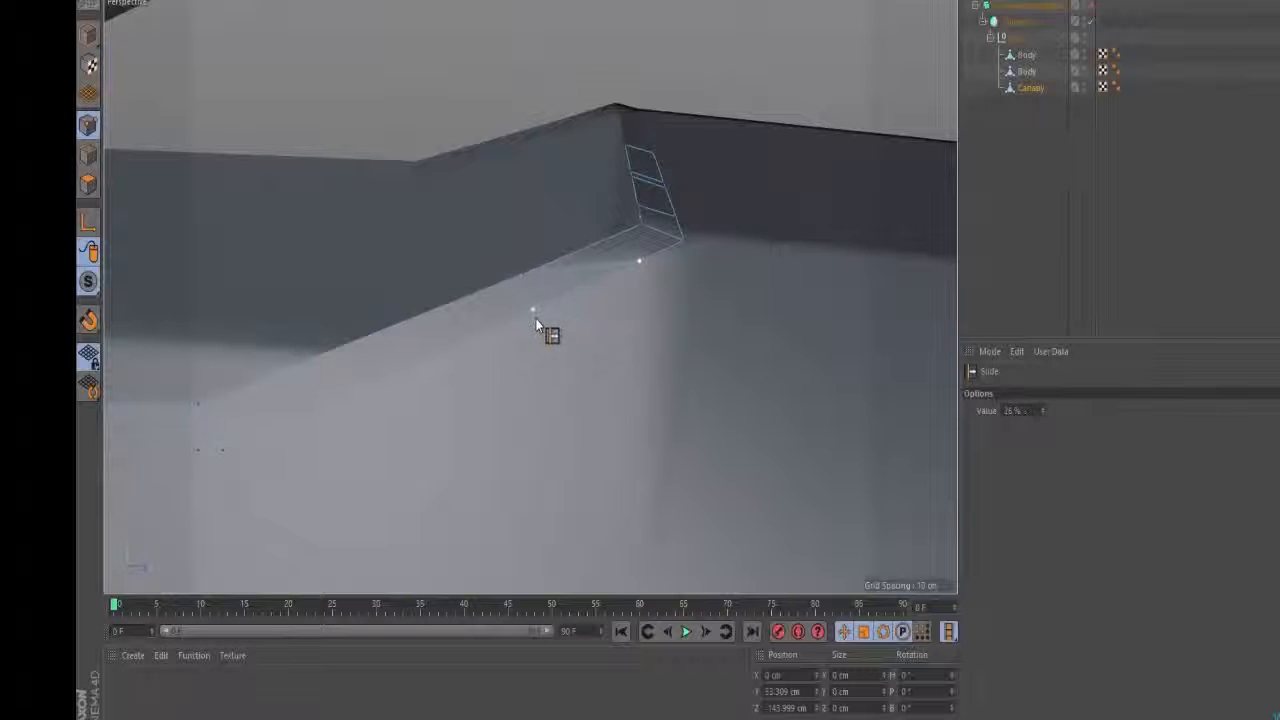
pyautogui.moveTo(535, 318)
pyautogui.keyDown('alt'); pyautogui.mouseDown()
pyautogui.moveTo(537, 300)
pyautogui.moveTo(560, 318)
pyautogui.mouseUp(); pyautogui.keyUp('alt')
pyautogui.hotkey('alt', 'Tab')
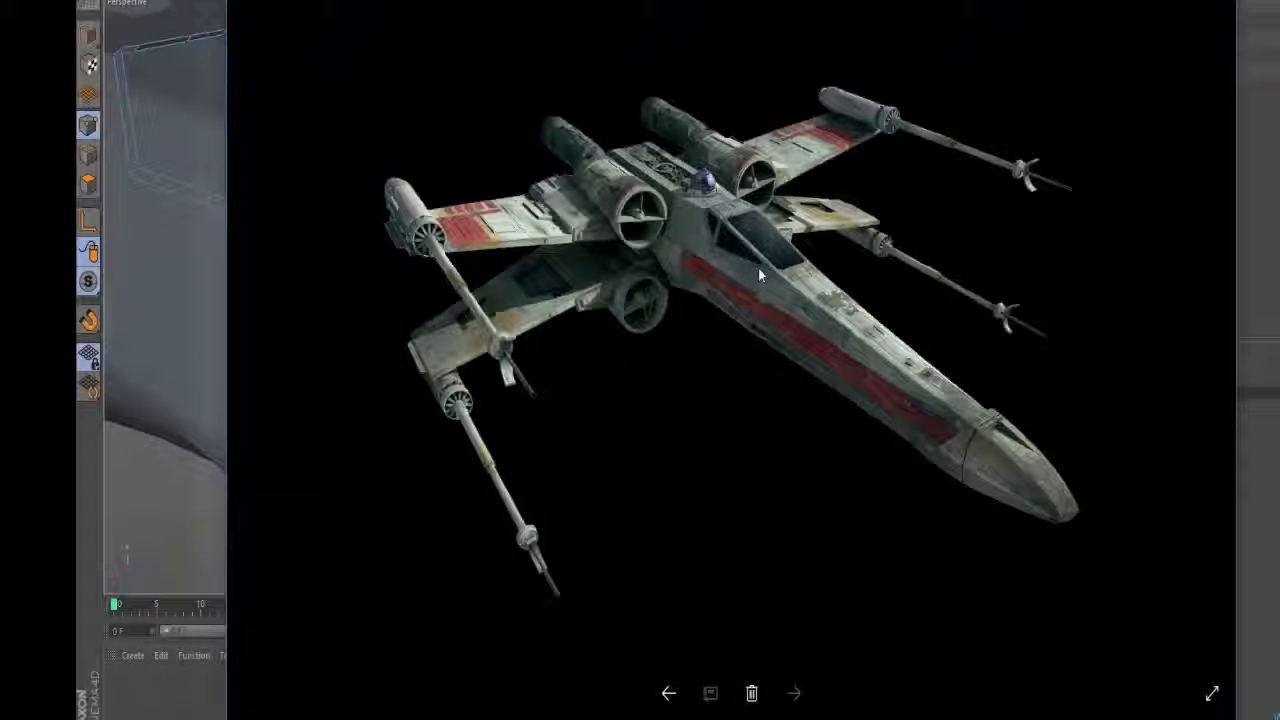
pyautogui.hotkey('alt', 'Tab')
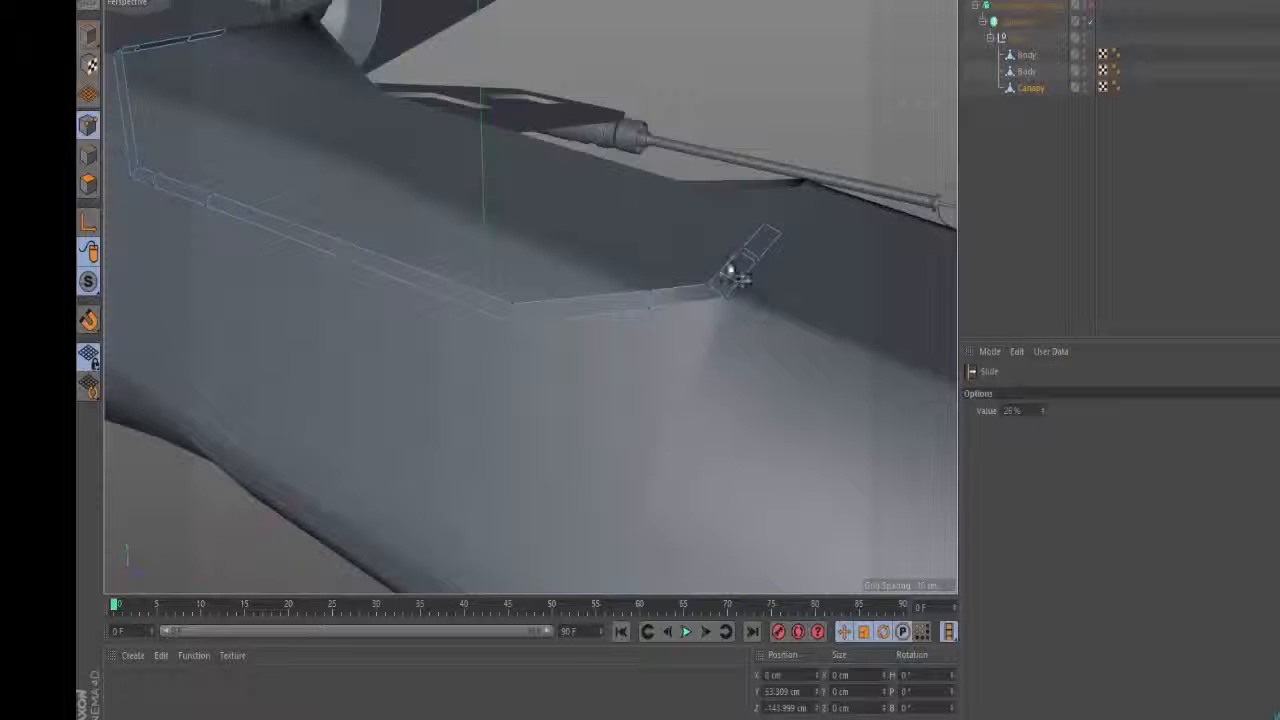
pyautogui.keyDown('alt'); pyautogui.moveTo(758, 267); pyautogui.dragTo(503, 270); pyautogui.keyUp('alt')
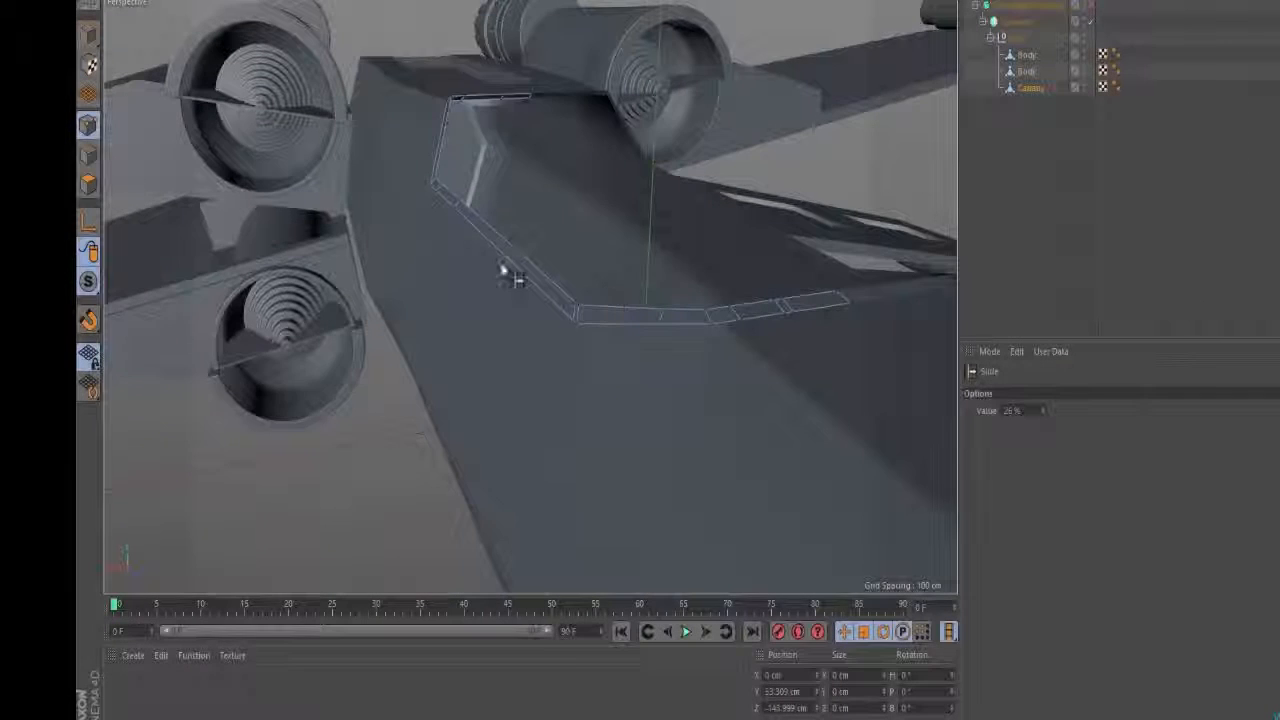
# - Extrude the short edge at the Canopy strip's front end rearward to form a long bar along the opening
pyautogui.click(86, 152)
pyautogui.click(721, 313)
pyautogui.keyDown('alt'); pyautogui.moveTo(721, 313); pyautogui.dragTo(509, 389); pyautogui.keyUp('alt')
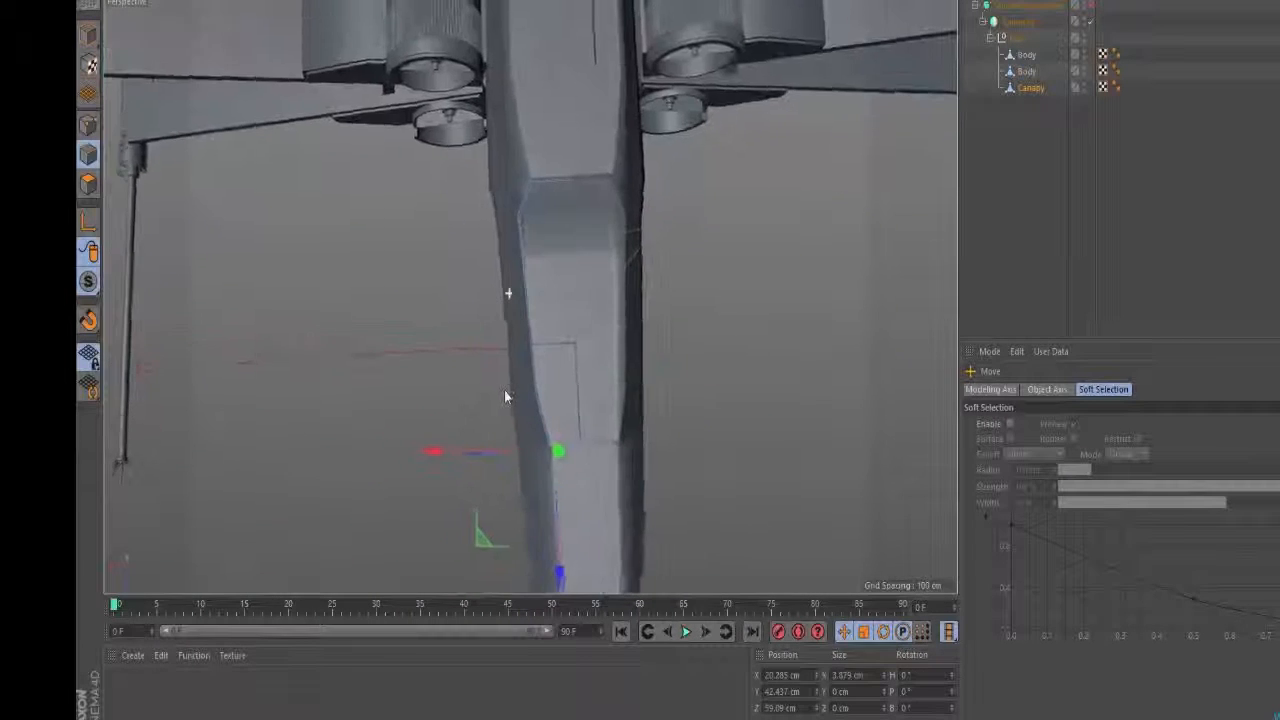
pyautogui.moveTo(482, 535); pyautogui.dragTo(466, 315)
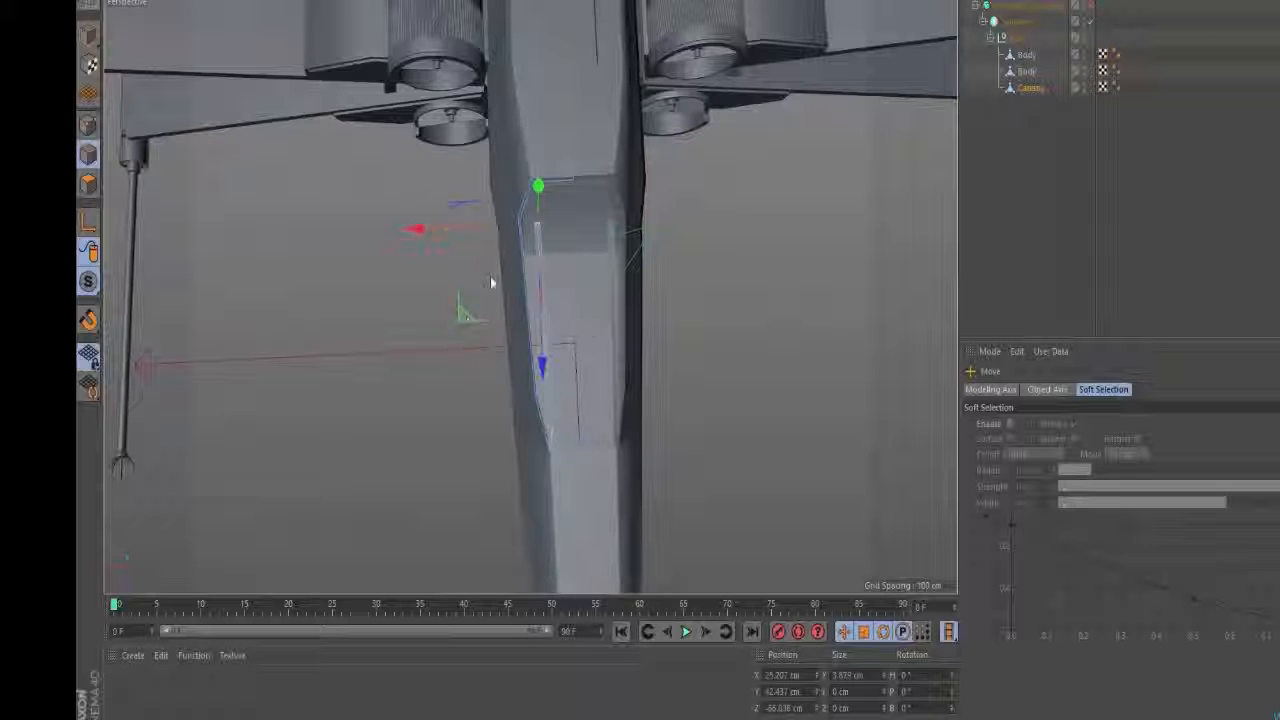
# - Bridge the free end of the long bar to the matching edge at the rear of the Canopy rim
pyautogui.scroll(5, 645, 181)
pyautogui.scroll(1, 531, 222)
pyautogui.keyDown('alt'); pyautogui.moveTo(531, 234); pyautogui.dragTo(731, 136); pyautogui.keyUp('alt')
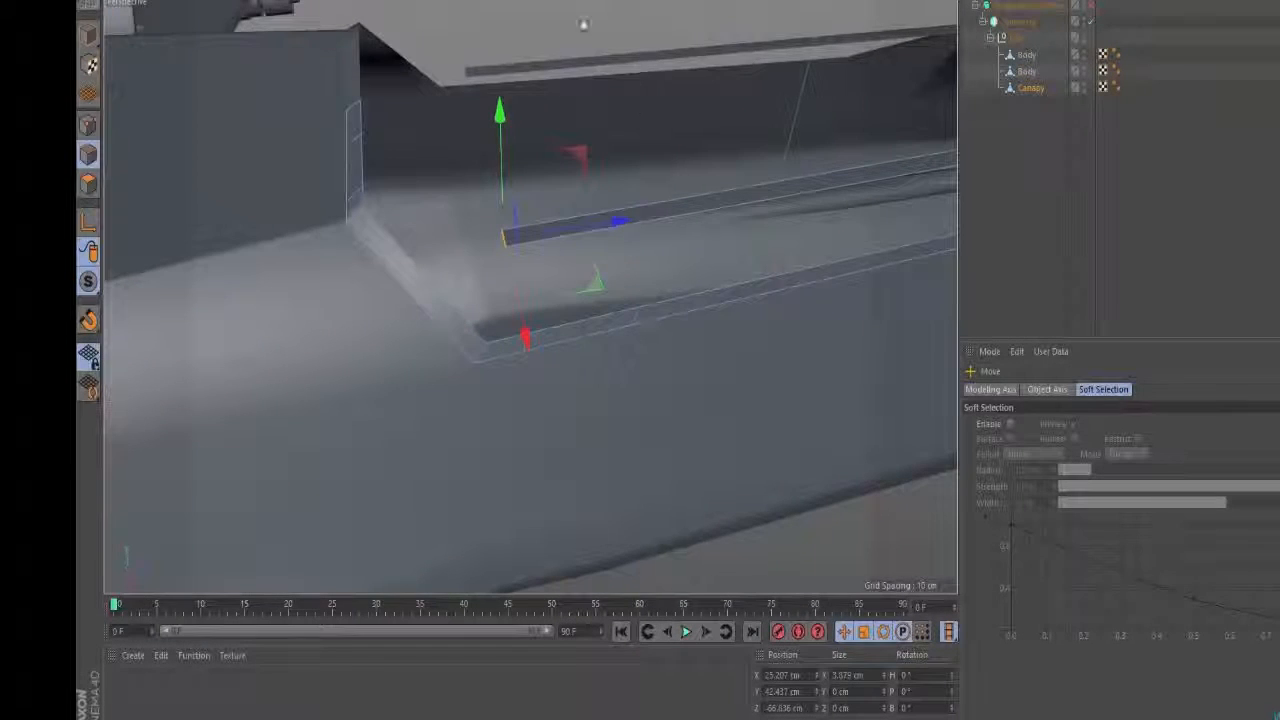
pyautogui.press('b')
pyautogui.moveTo(503, 241); pyautogui.dragTo(362, 196)
pyautogui.press('e')
# - Select the edge joining the bar's two segments and move it upward and forward to form the canopy's peak
pyautogui.click(503, 236)
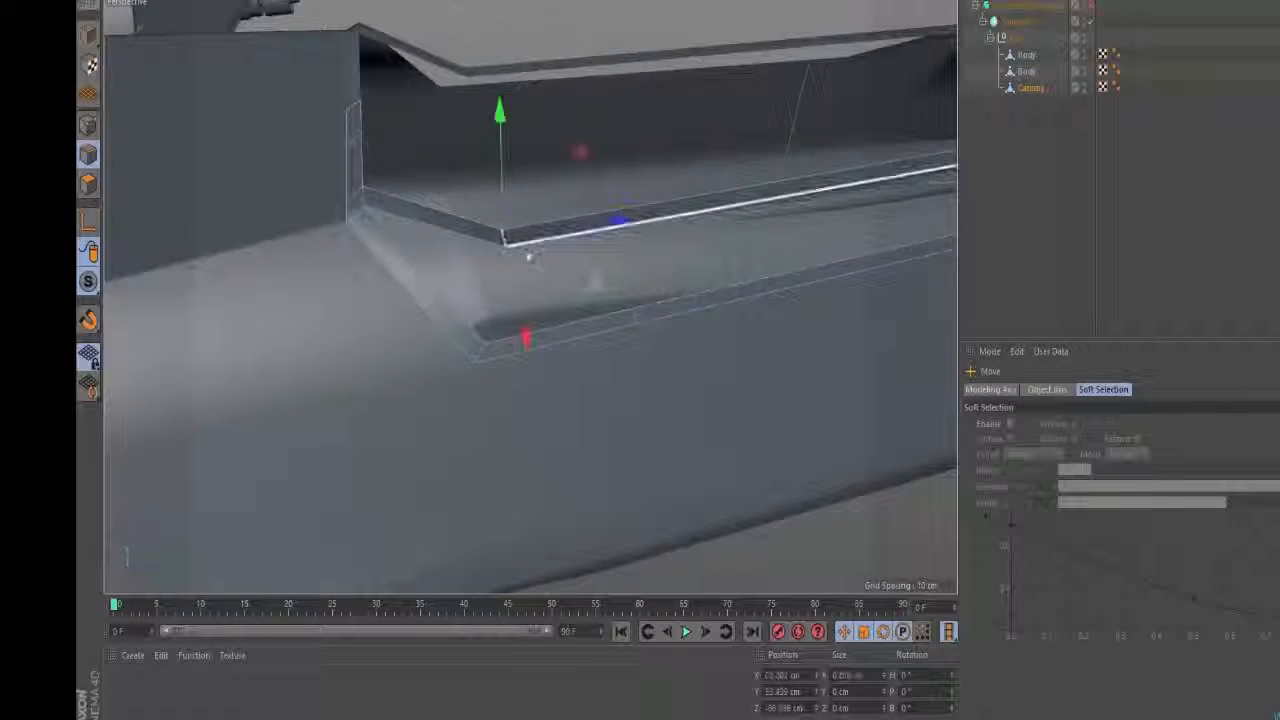
pyautogui.keyDown('alt'); pyautogui.moveTo(526, 251); pyautogui.dragTo(438, 214); pyautogui.keyUp('alt')
pyautogui.keyDown('alt'); pyautogui.moveTo(439, 214); pyautogui.dragTo(477, 291, button='middle'); pyautogui.keyUp('alt')
pyautogui.keyDown('alt'); pyautogui.moveTo(473, 292); pyautogui.dragTo(496, 256); pyautogui.keyUp('alt')
pyautogui.moveTo(534, 135); pyautogui.dragTo(618, 68)
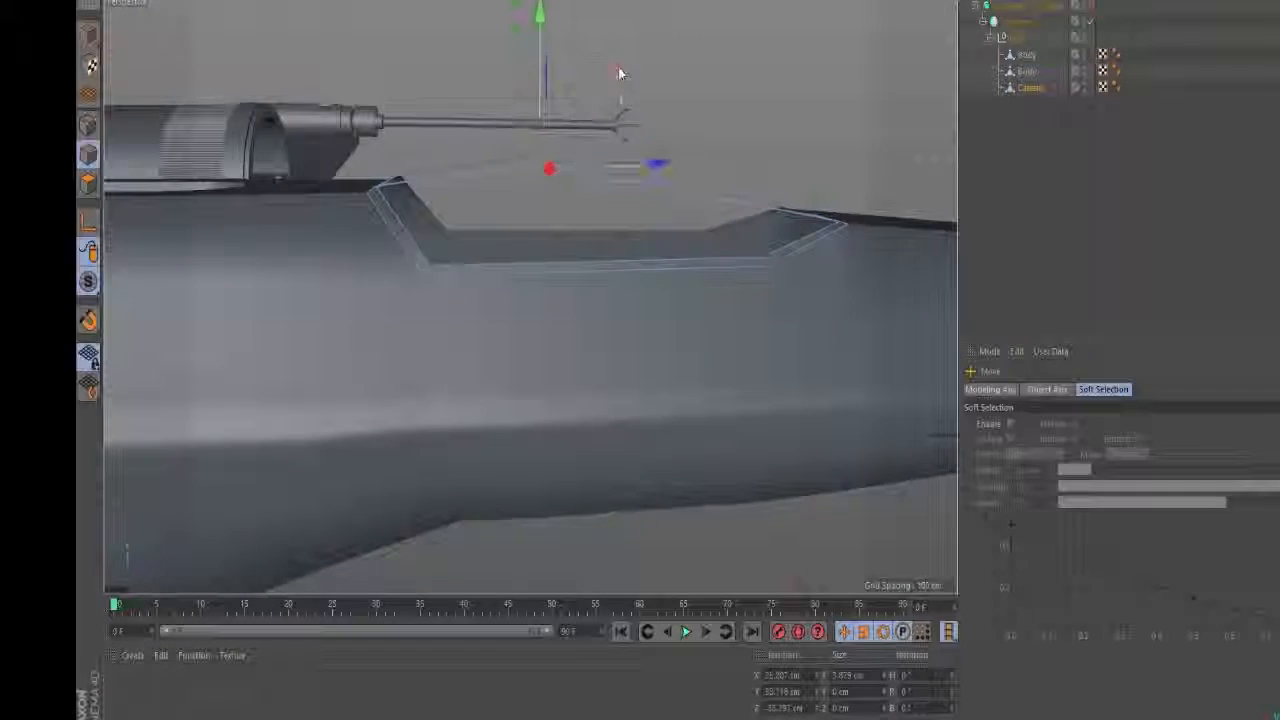
pyautogui.hotkey('alt', 'Tab')
pyautogui.hotkey('alt', 'Tab')
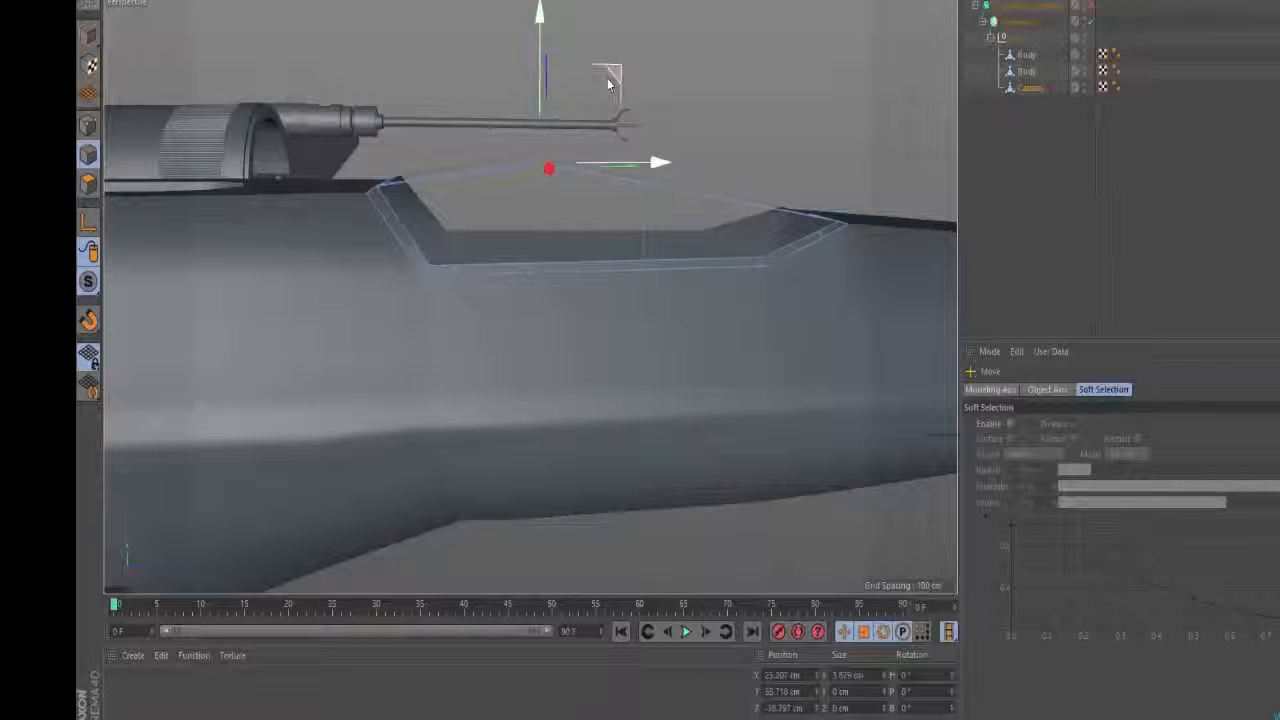
pyautogui.moveTo(611, 75); pyautogui.dragTo(612, 75)
# - Compare the new canopy bar with the X-wing reference images and inspect its shape from above and the side
pyautogui.keyDown('alt'); pyautogui.moveTo(486, 176); pyautogui.dragTo(542, 268); pyautogui.keyUp('alt')
pyautogui.hotkey('alt', 'Tab')
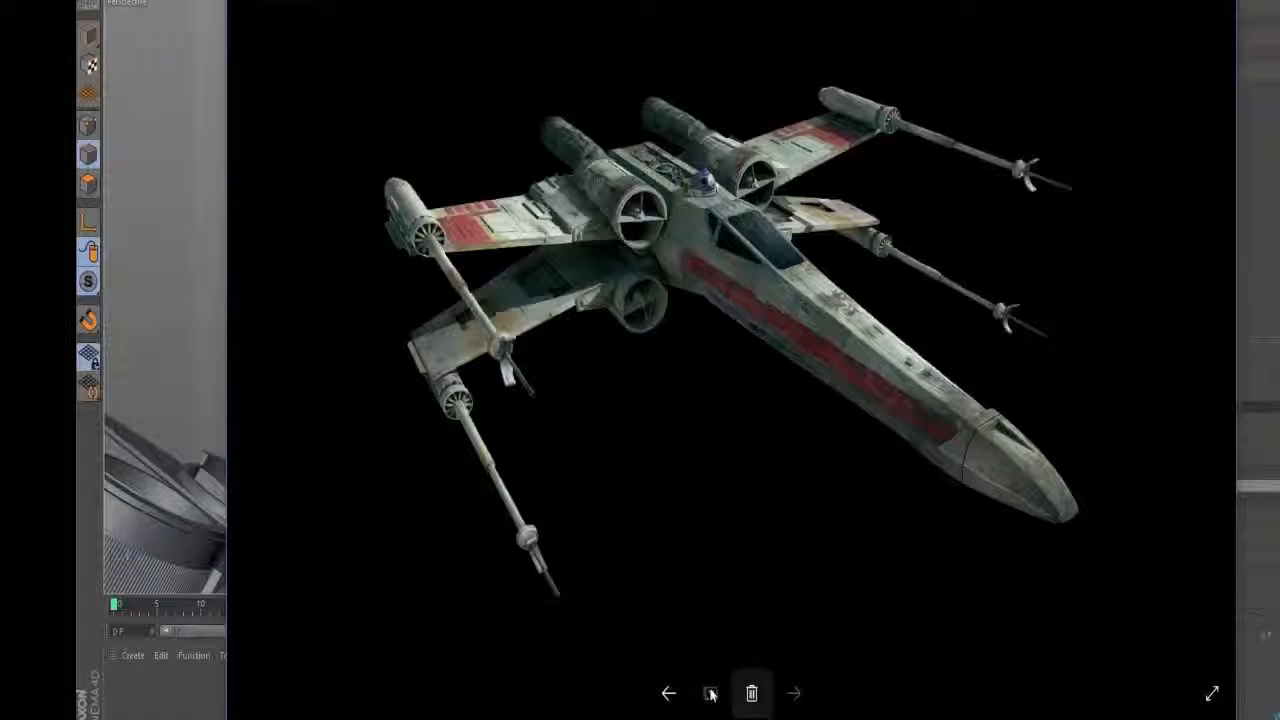
pyautogui.click(669, 693)
pyautogui.hotkey('alt', 'Tab')
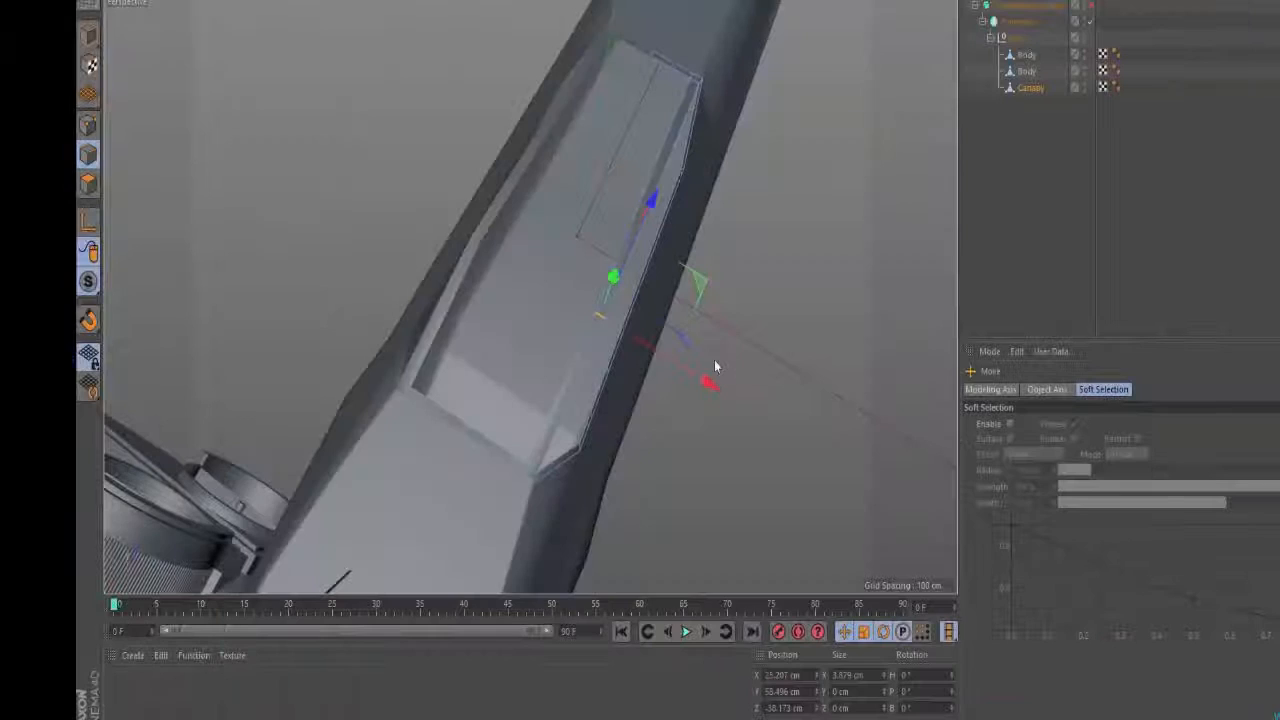
pyautogui.keyDown('alt'); pyautogui.moveTo(574, 312); pyautogui.dragTo(478, 93); pyautogui.keyUp('alt')
pyautogui.scroll(5, 475, 99)
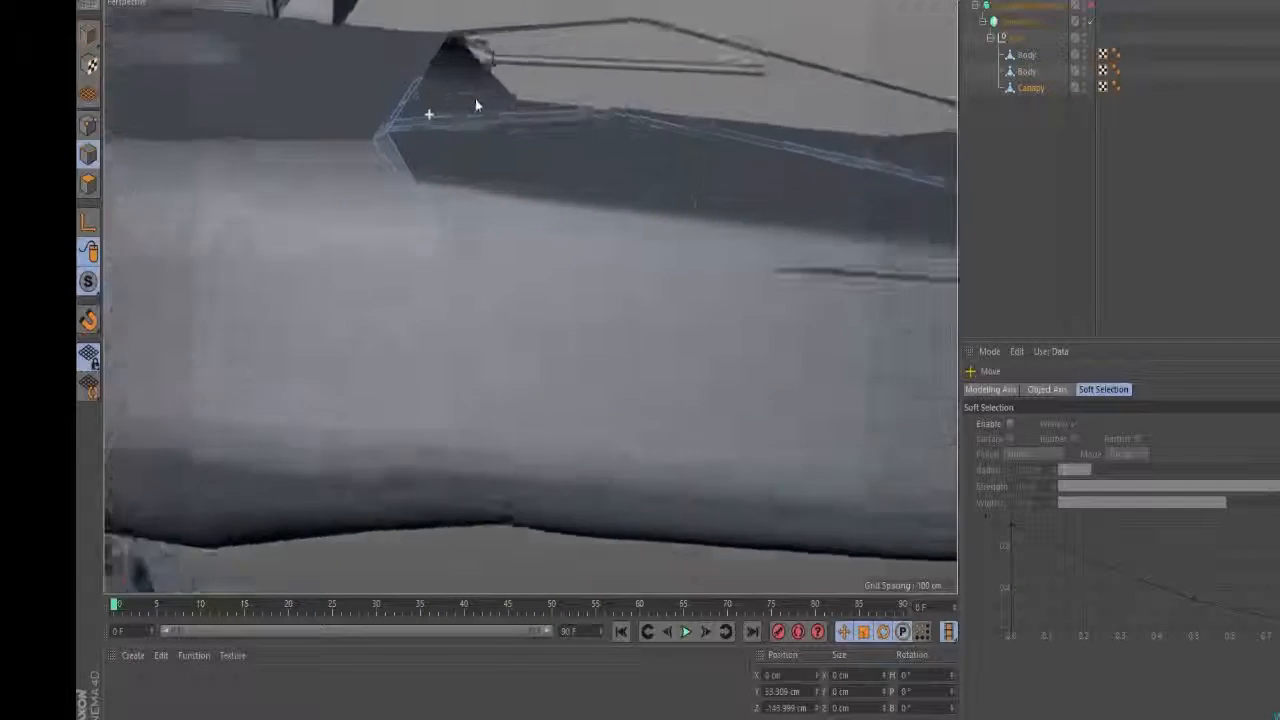
# - Try a loop cut across the long canopy bar between its rear corner and its middle bend
pyautogui.press('k')
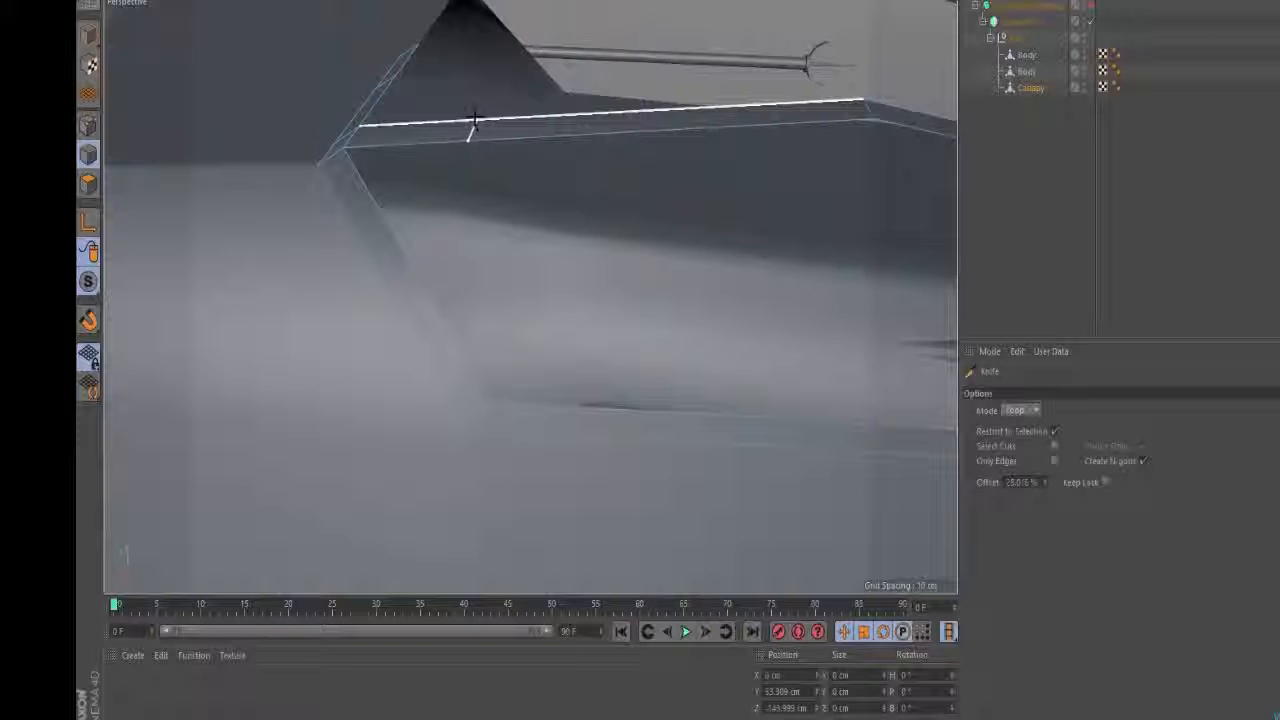
pyautogui.click(475, 120)
pyautogui.press('e')
pyautogui.keyDown('alt'); pyautogui.moveTo(471, 128); pyautogui.dragTo(619, 372); pyautogui.keyUp('alt')
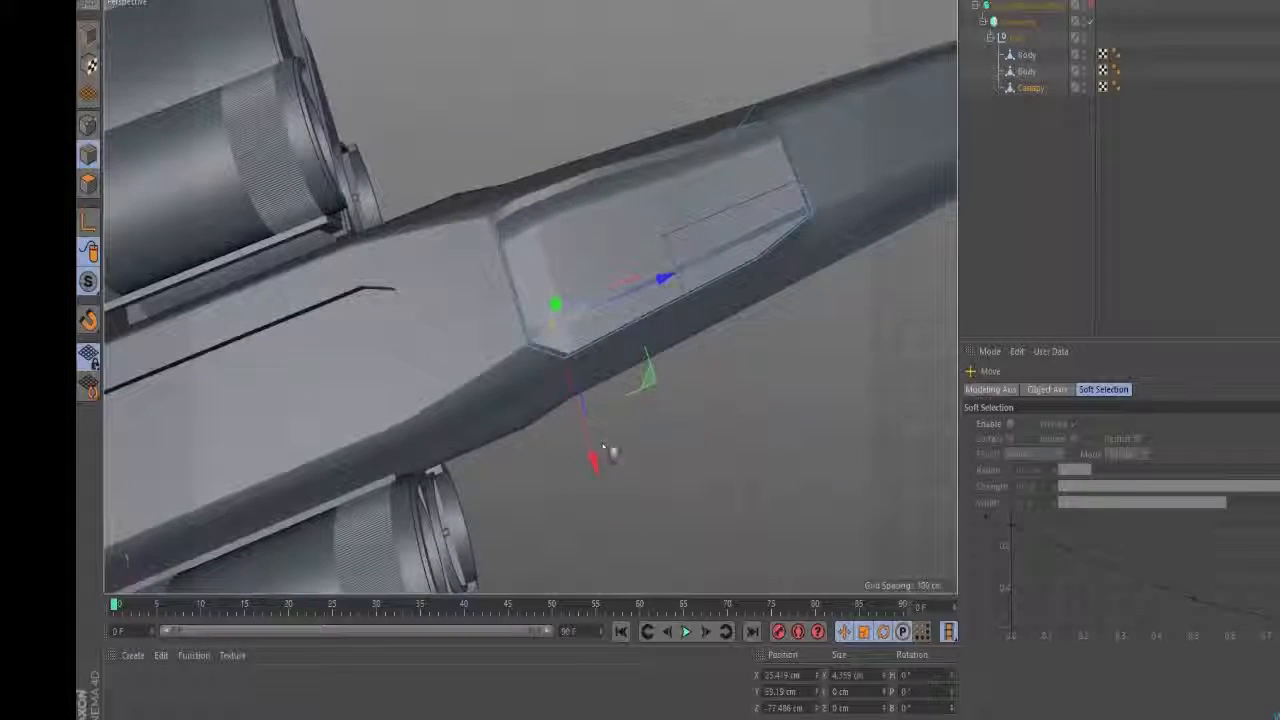
pyautogui.keyDown('alt'); pyautogui.moveTo(475, 232); pyautogui.dragTo(540, 229); pyautogui.keyUp('alt')
pyautogui.moveTo(618, 294)
pyautogui.keyDown('alt'); pyautogui.mouseDown()
pyautogui.moveTo(674, 292)
pyautogui.moveTo(648, 333)
pyautogui.moveTo(594, 294)
pyautogui.moveTo(634, 280)
pyautogui.mouseUp(); pyautogui.keyUp('alt')
pyautogui.click(650, 251)
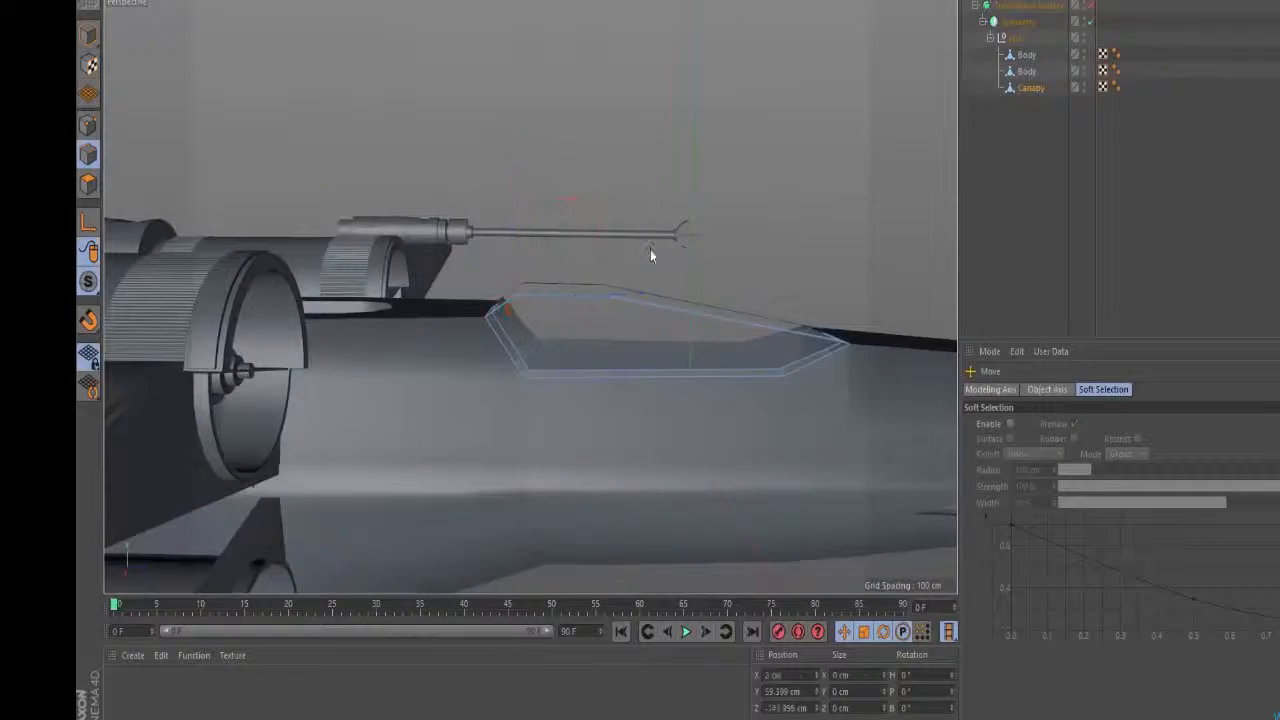
# - Compare the canopy's rear corner and side opening with the X-wing reference images
pyautogui.hotkey('alt', 'Tab')
pyautogui.click(668, 692)
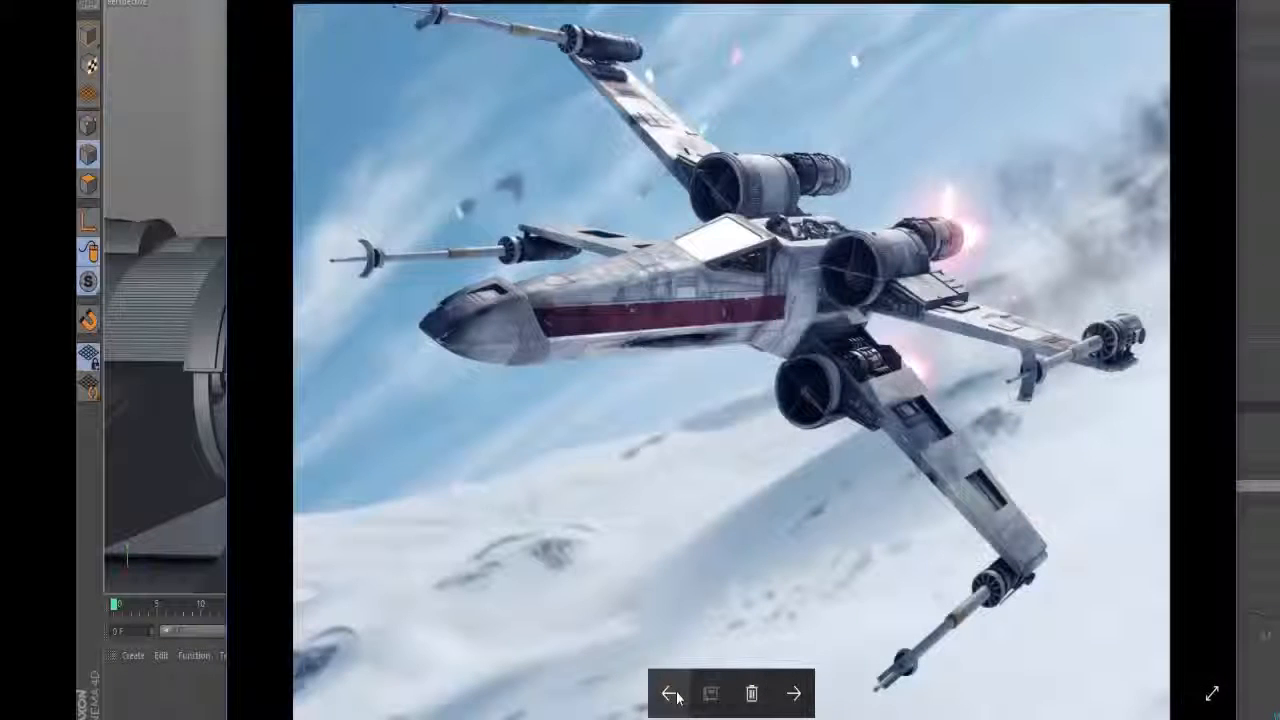
pyautogui.click(793, 692)
pyautogui.click(805, 700)
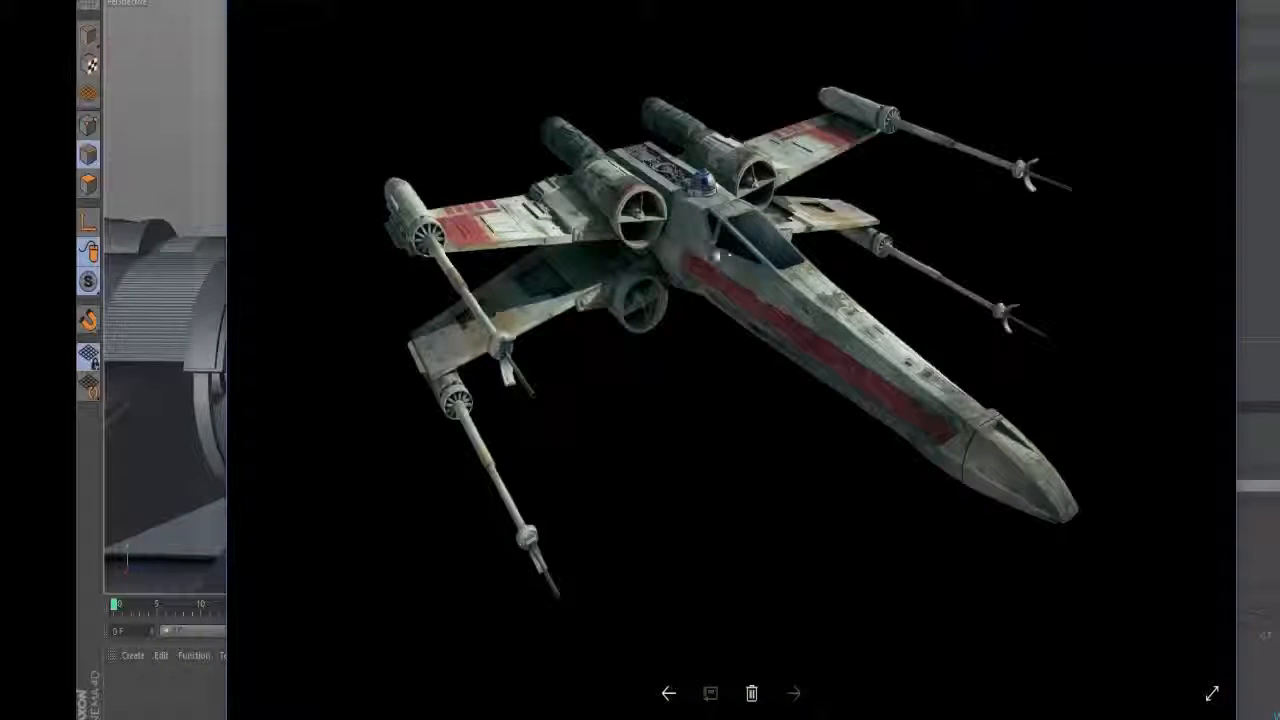
pyautogui.hotkey('alt', 'Tab')
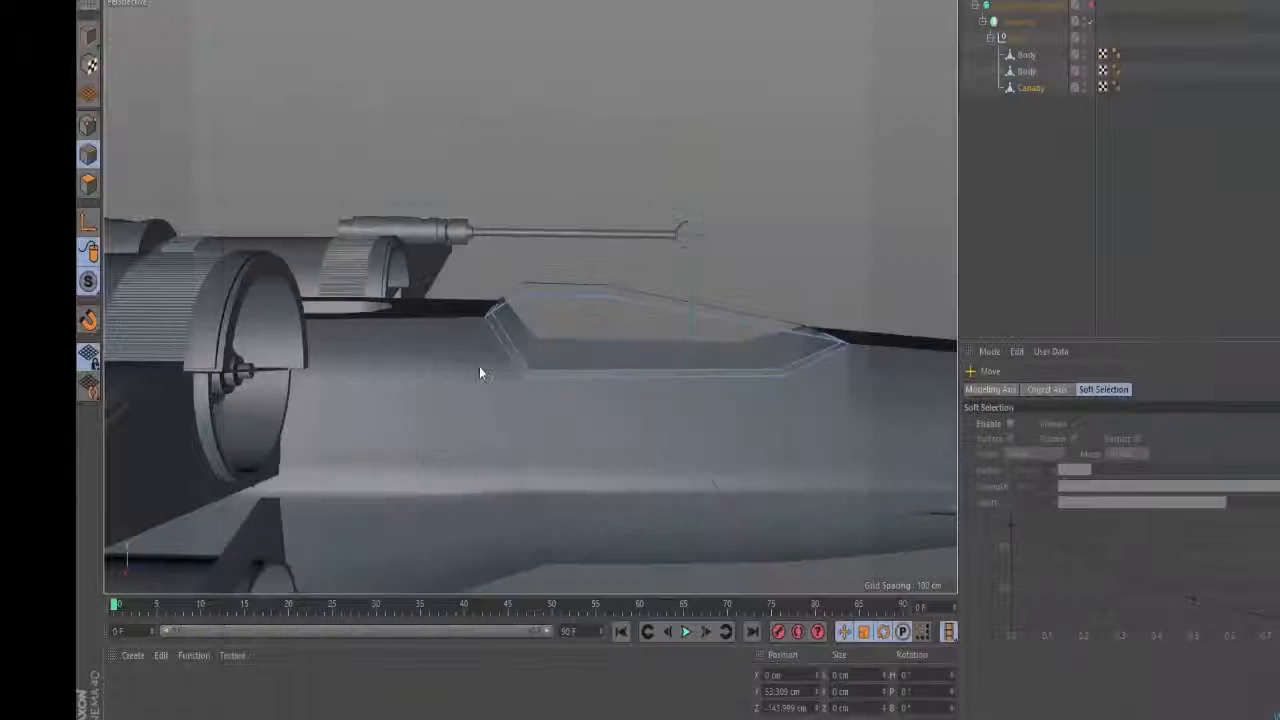
pyautogui.keyDown('alt'); pyautogui.moveTo(479, 366); pyautogui.dragTo(509, 346); pyautogui.keyUp('alt')
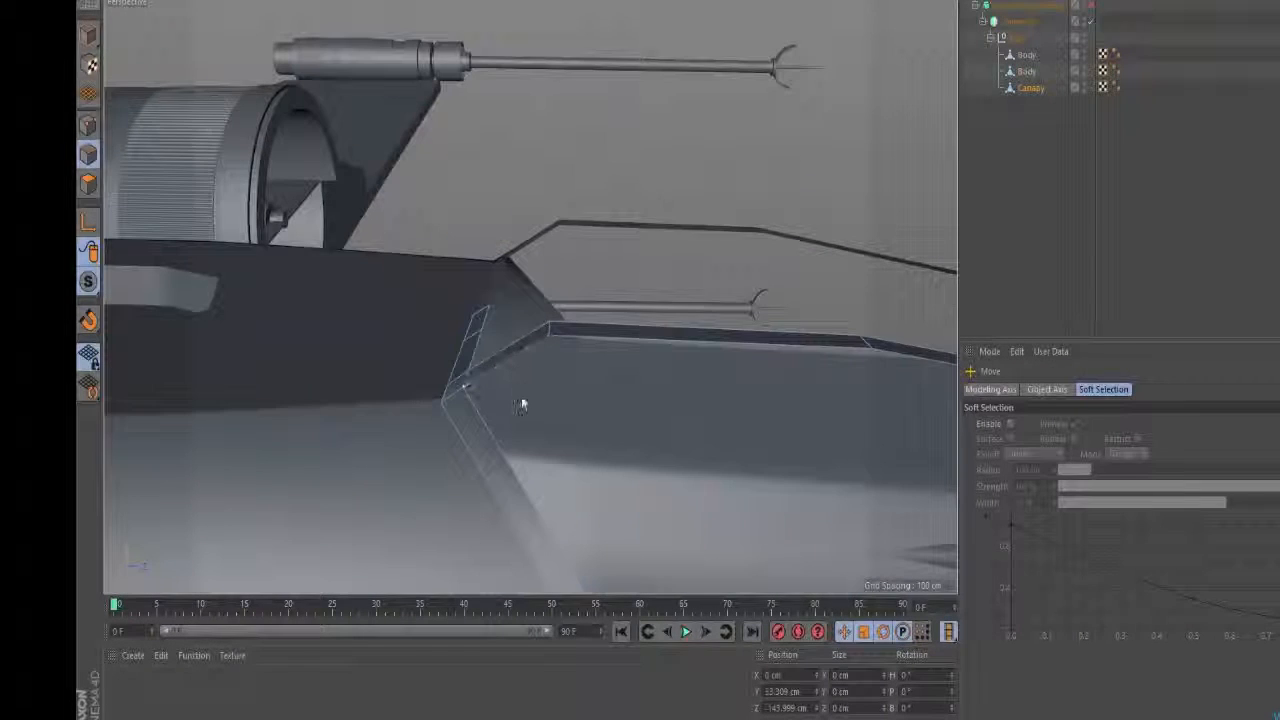
pyautogui.press('k')
pyautogui.hotkey('alt', 'Tab')
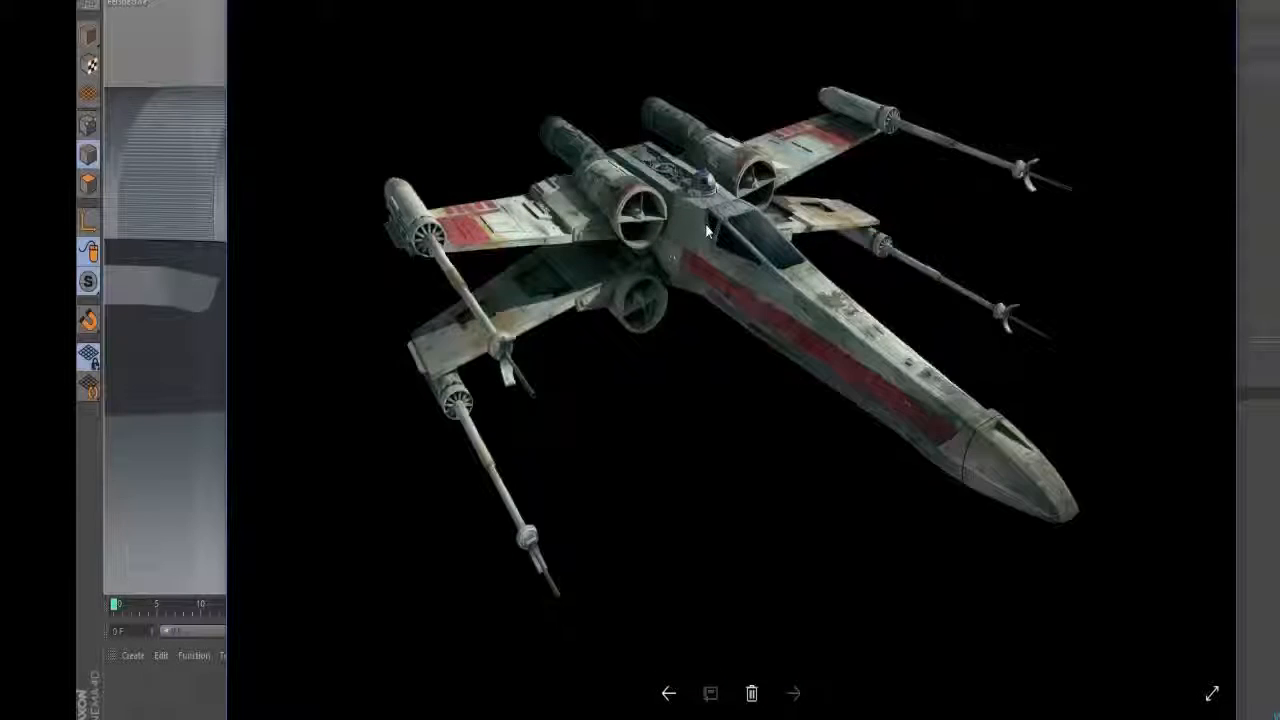
pyautogui.hotkey('alt', 'Tab')
# - Add a loop cut across the canopy bar just in front of its rear corner
pyautogui.keyDown('alt'); pyautogui.moveTo(567, 344); pyautogui.dragTo(516, 235); pyautogui.keyUp('alt')
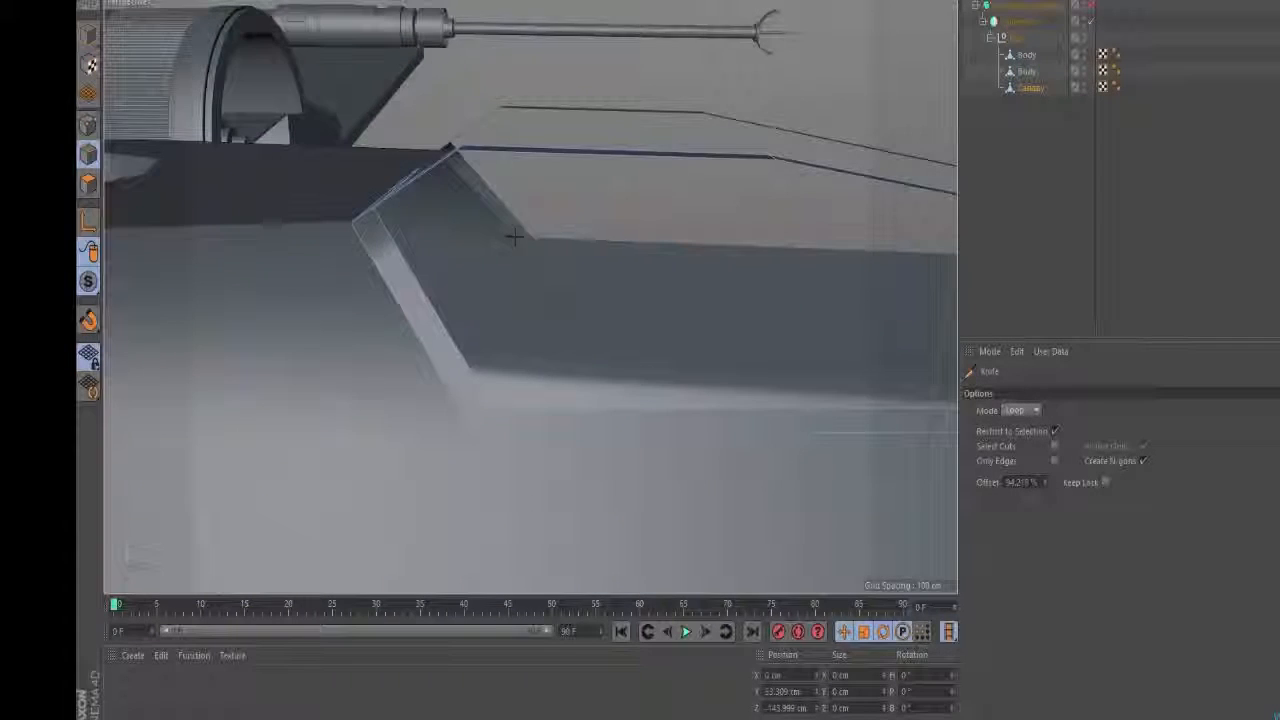
pyautogui.keyDown('alt'); pyautogui.moveTo(535, 168); pyautogui.dragTo(546, 194); pyautogui.keyUp('alt')
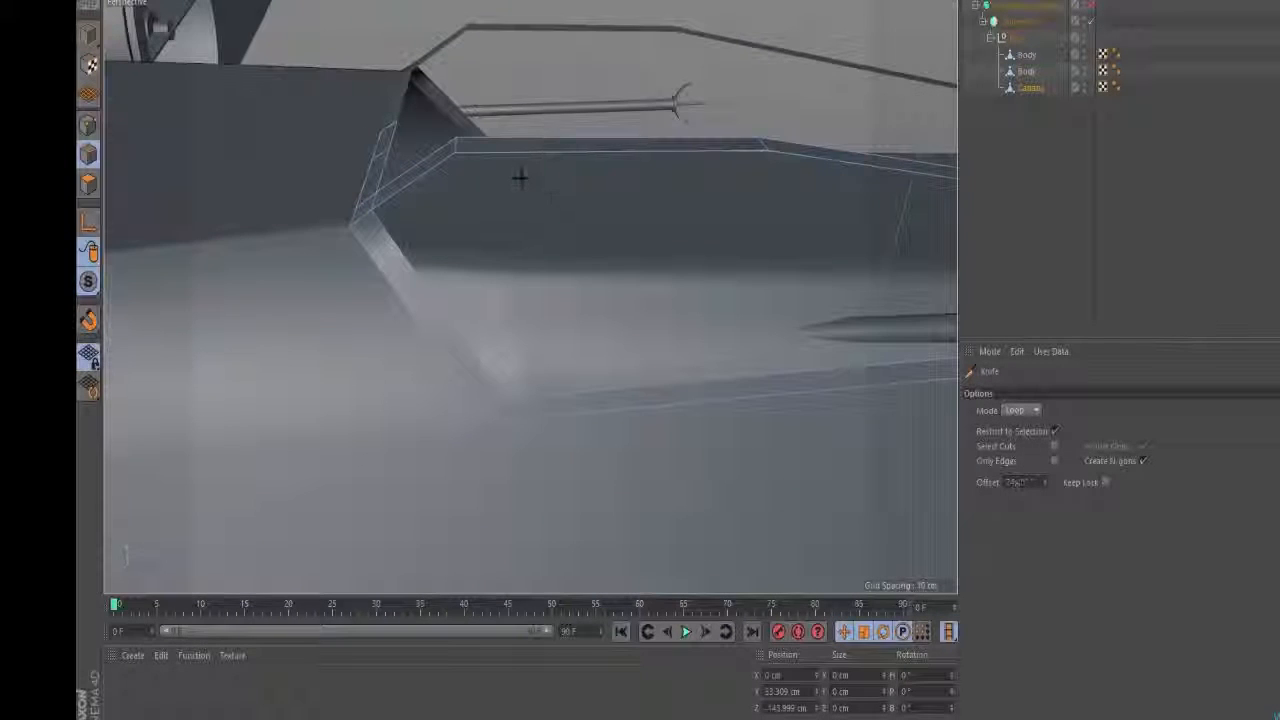
pyautogui.click(517, 152)
pyautogui.press('e')
# - Bridge the lower edge of the bar's short rear segment to the rim's edge below it, forming the rear corner post
pyautogui.press('m')
pyautogui.press('b')
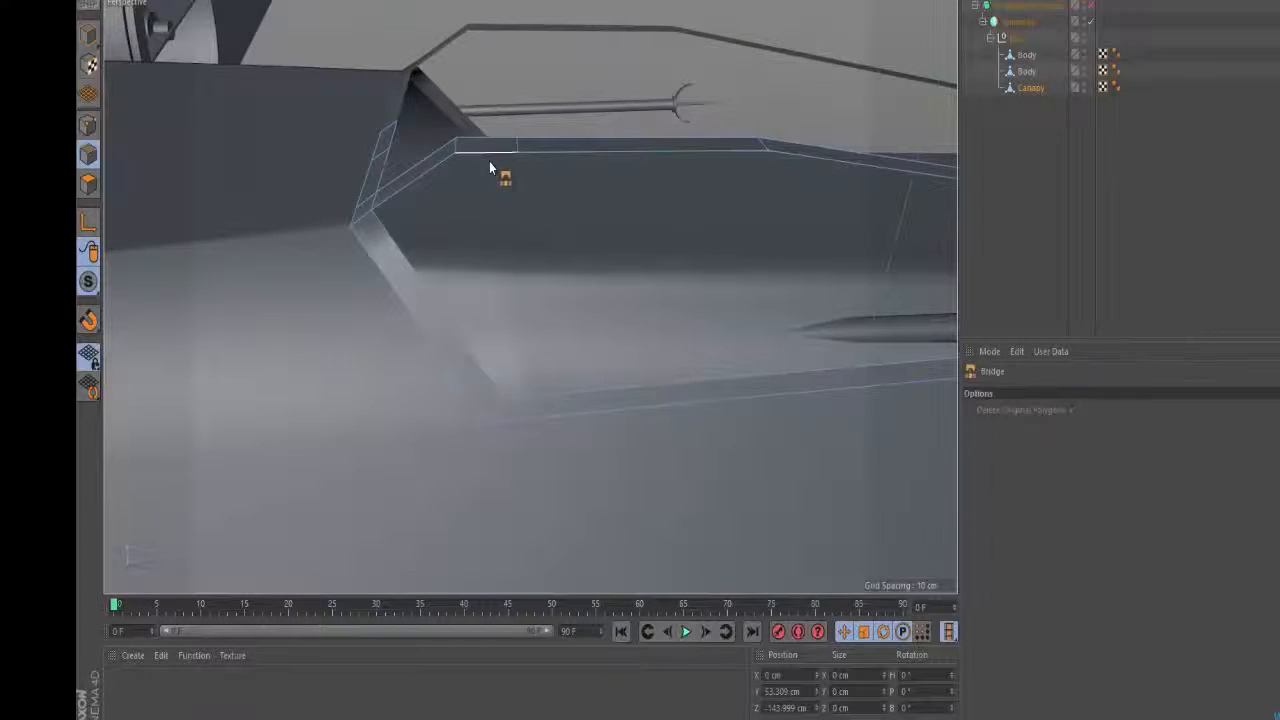
pyautogui.moveTo(489, 161); pyautogui.dragTo(403, 224)
pyautogui.keyDown('alt'); pyautogui.moveTo(490, 198); pyautogui.dragTo(477, 177); pyautogui.keyUp('alt')
# - Select the two long outer edges of the canopy bar and extrude them downward about 3.4 cm
pyautogui.hotkey('alt', 'Tab')
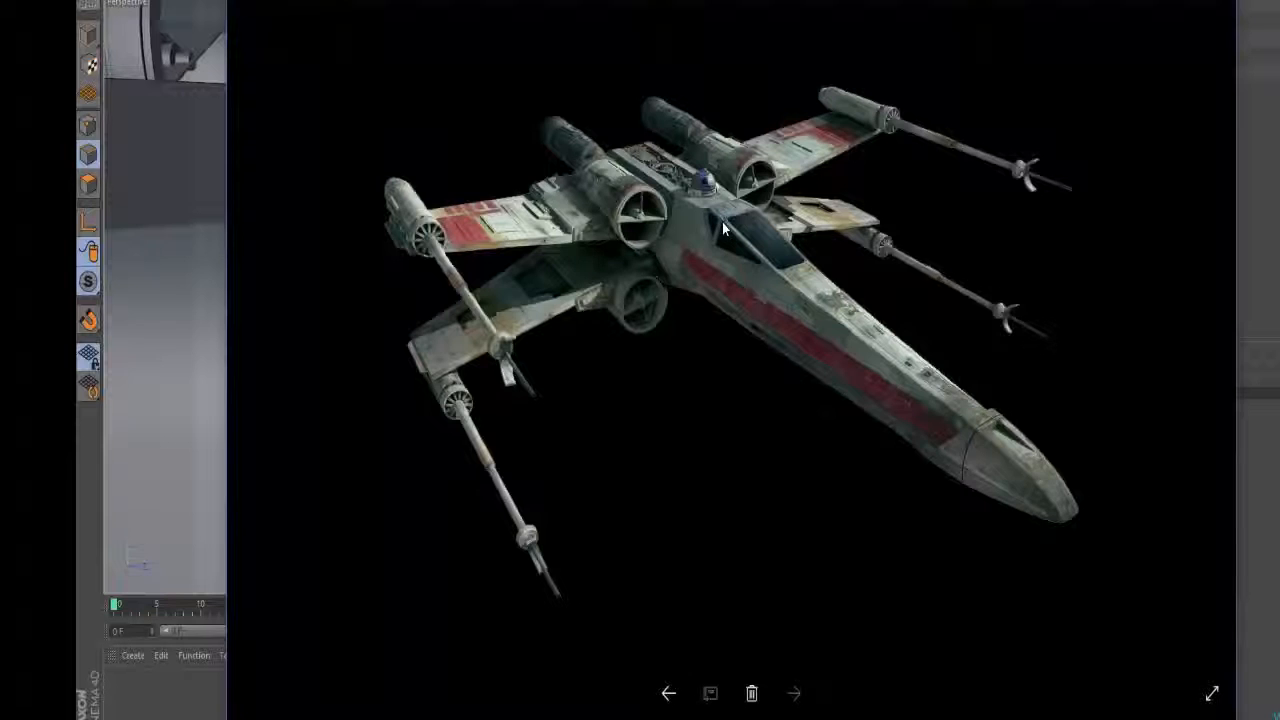
pyautogui.hotkey('alt', 'Tab')
pyautogui.keyDown('alt'); pyautogui.moveTo(406, 158); pyautogui.dragTo(500, 198); pyautogui.keyUp('alt')
pyautogui.press('k')
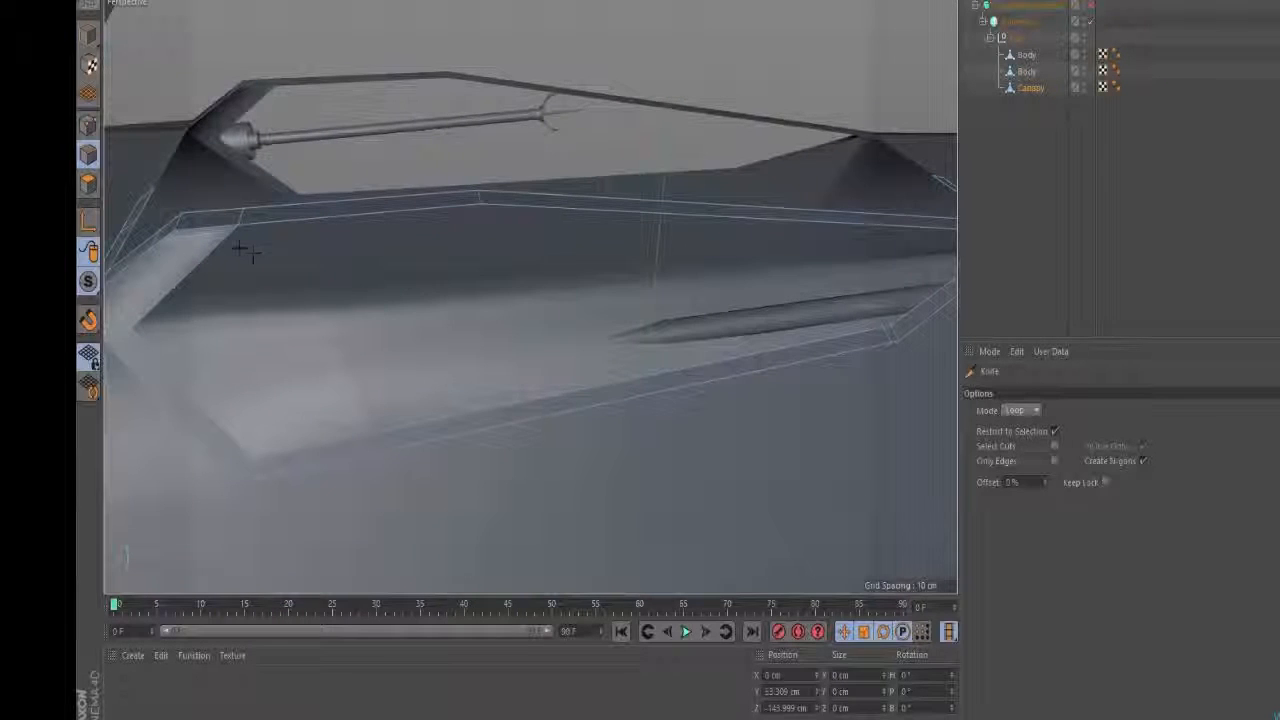
pyautogui.press('e')
pyautogui.click(413, 211)
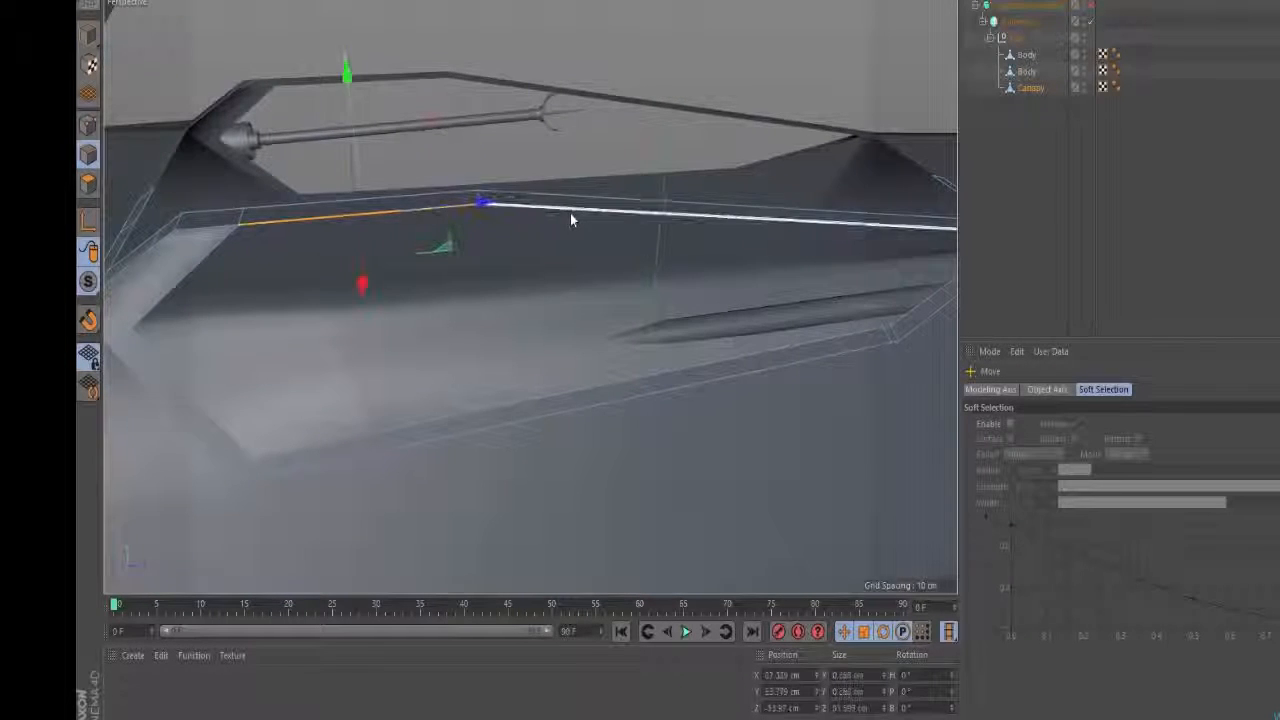
pyautogui.keyDown('shift'); pyautogui.click(571, 213); pyautogui.keyUp('shift')
pyautogui.keyDown('alt'); pyautogui.moveTo(626, 222); pyautogui.dragTo(665, 172); pyautogui.keyUp('alt')
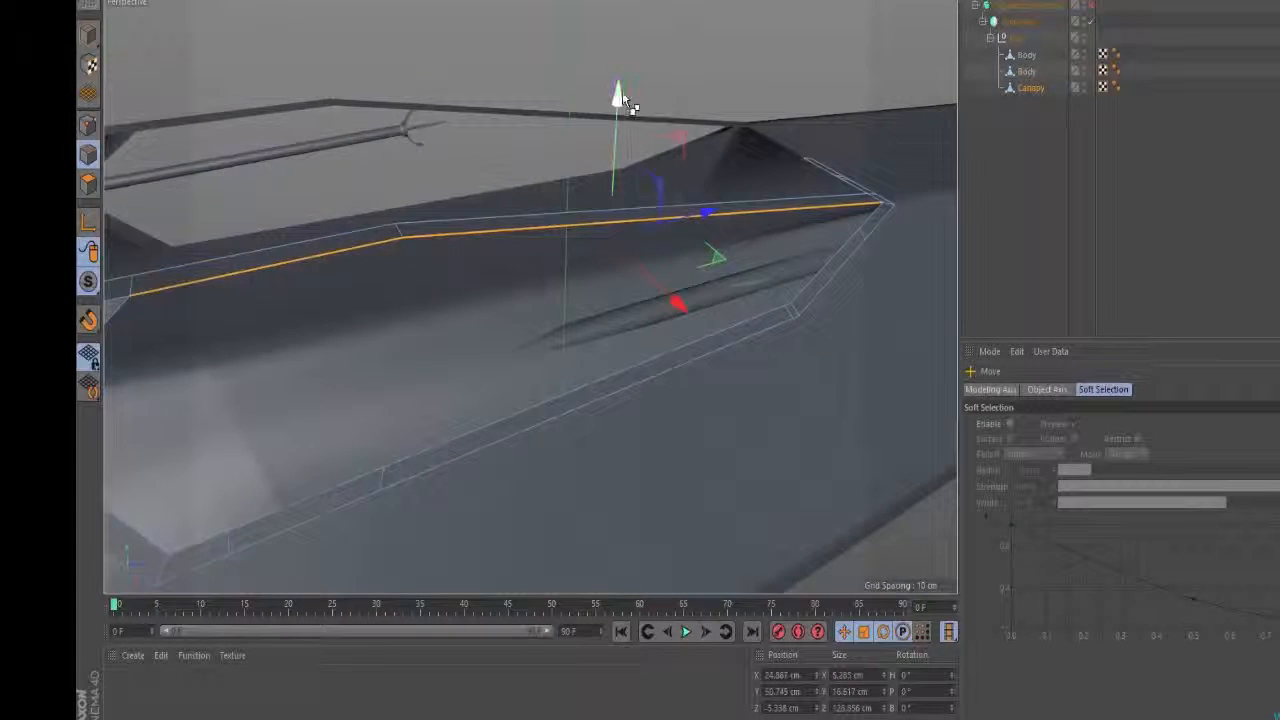
pyautogui.moveTo(628, 104); pyautogui.dragTo(623, 132)
pyautogui.keyDown('alt'); pyautogui.moveTo(531, 206); pyautogui.dragTo(595, 230); pyautogui.keyUp('alt')
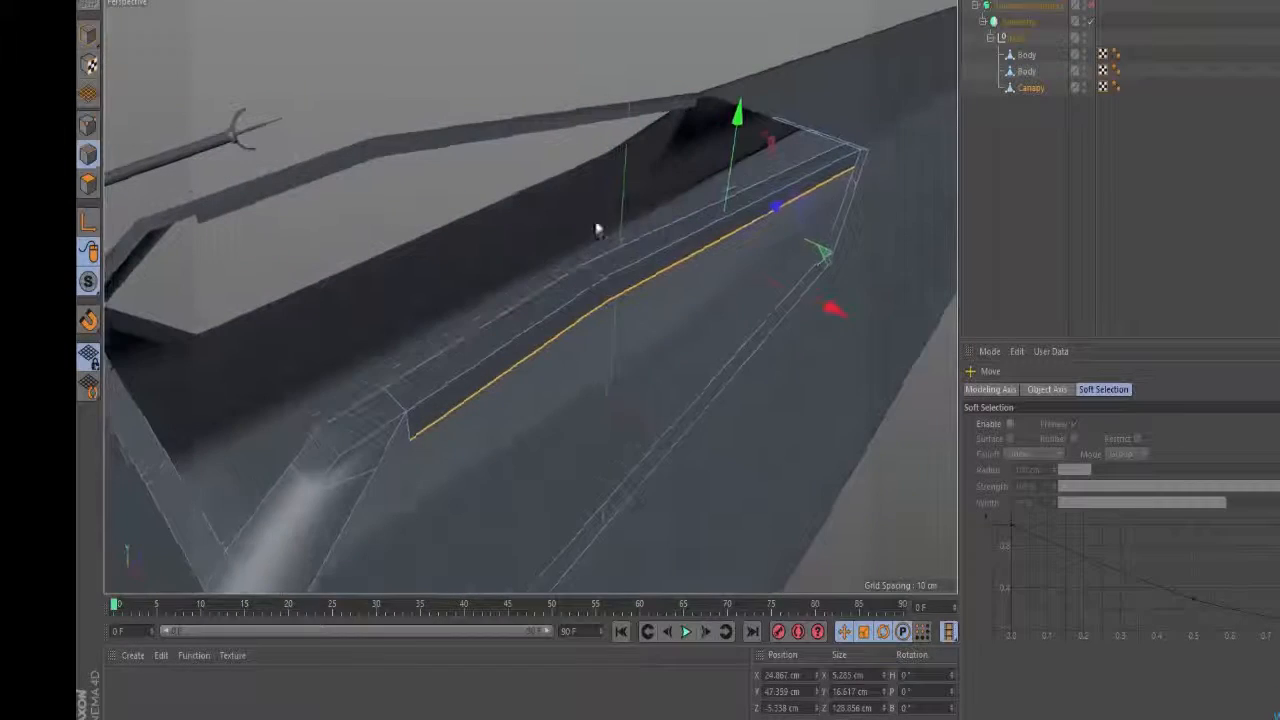
# - Weld the extruded strip's front end point to the neighbouring point at the canopy's front tip
pyautogui.click(888, 182)
pyautogui.keyDown('alt'); pyautogui.moveTo(889, 182); pyautogui.dragTo(775, 215, button='middle'); pyautogui.keyUp('alt')
pyautogui.keyDown('alt'); pyautogui.moveTo(762, 214); pyautogui.dragTo(832, 182, button='right'); pyautogui.keyUp('alt')
pyautogui.click(88, 126)
pyautogui.keyDown('alt'); pyautogui.moveTo(730, 197); pyautogui.dragTo(776, 181); pyautogui.keyUp('alt')
pyautogui.press('space')
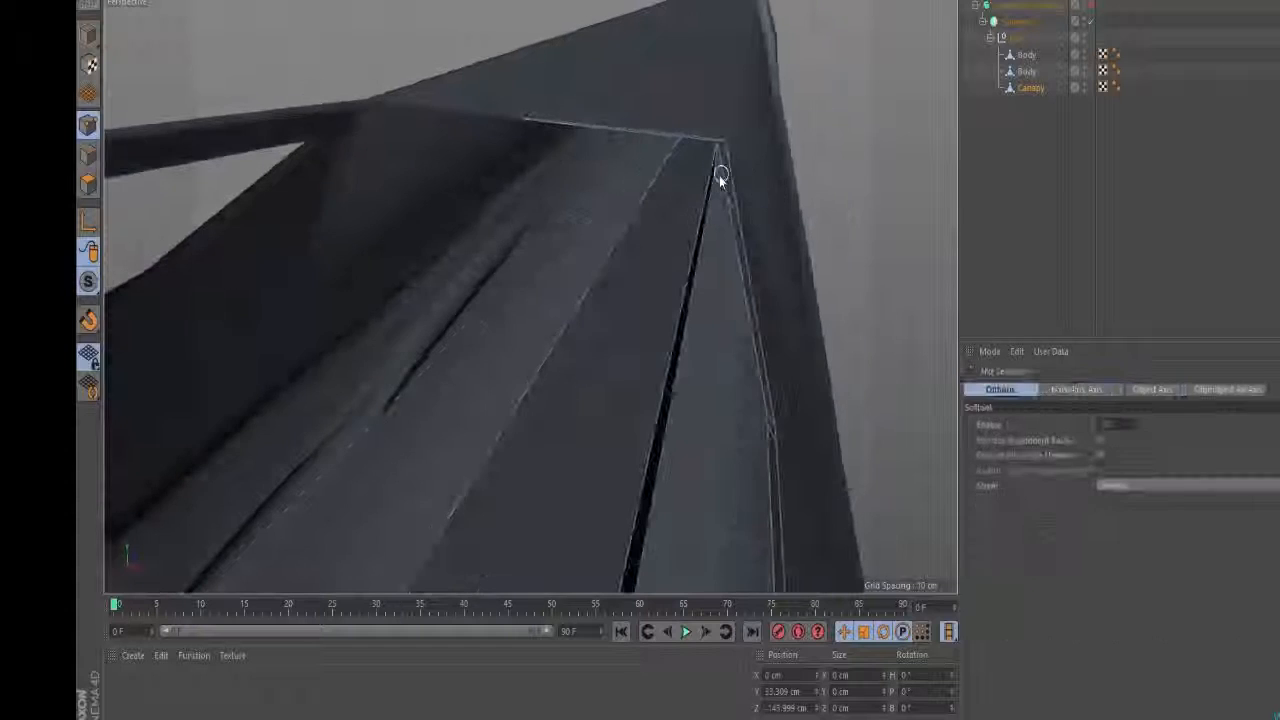
pyautogui.press('m')
pyautogui.press('q')
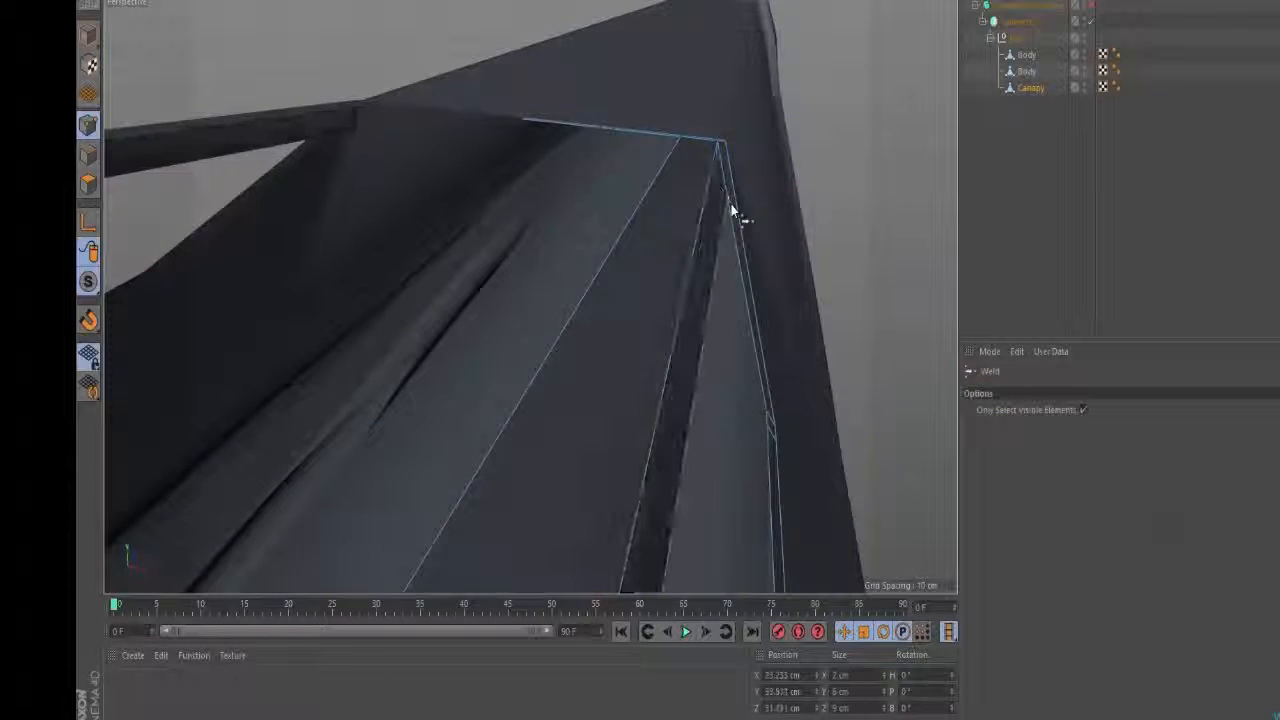
pyautogui.keyDown('alt'); pyautogui.moveTo(729, 240); pyautogui.dragTo(649, 263); pyautogui.keyUp('alt')
pyautogui.keyDown('alt'); pyautogui.moveTo(372, 216); pyautogui.dragTo(345, 216, button='right'); pyautogui.keyUp('alt')
pyautogui.keyDown('alt'); pyautogui.moveTo(345, 216); pyautogui.dragTo(886, 180, button='middle'); pyautogui.keyUp('alt')
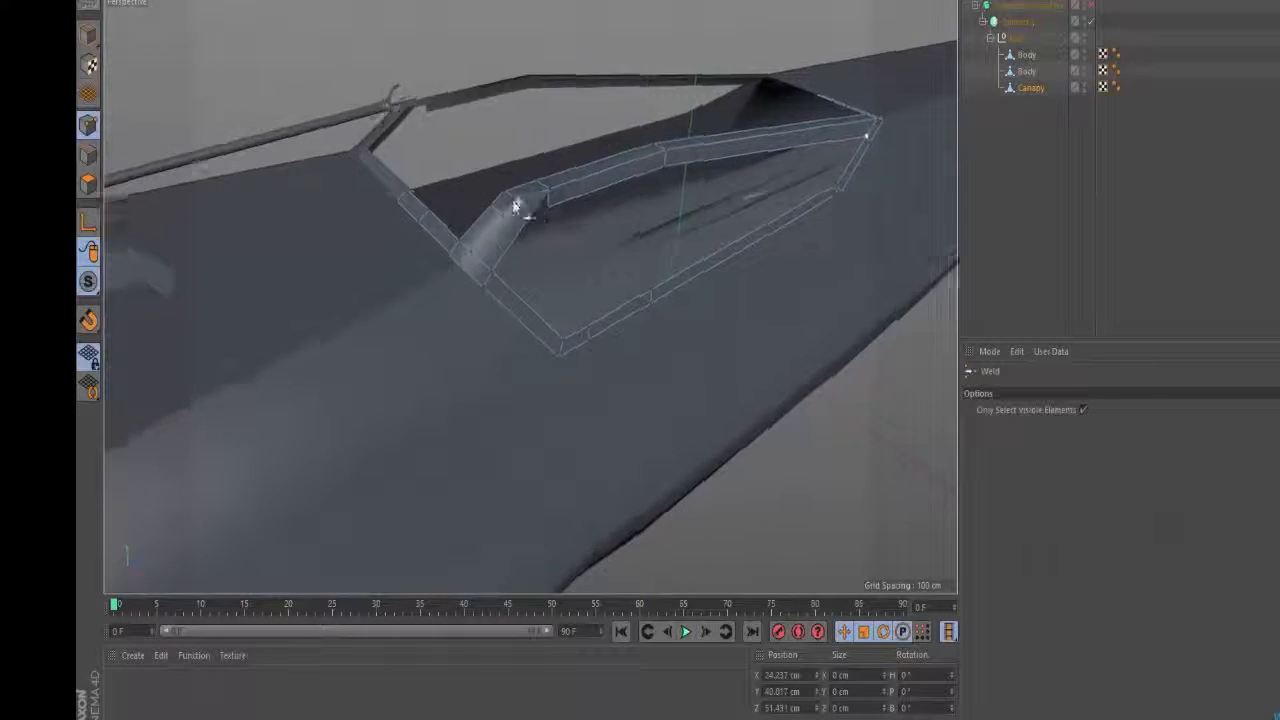
# - Weld the extruded strip's rear end point to the adjoining corner point of the rear post
pyautogui.keyDown('alt'); pyautogui.moveTo(520, 209); pyautogui.dragTo(543, 214); pyautogui.keyUp('alt')
pyautogui.keyDown('alt'); pyautogui.moveTo(543, 214); pyautogui.dragTo(582, 228, button='right'); pyautogui.keyUp('alt')
pyautogui.press('space')
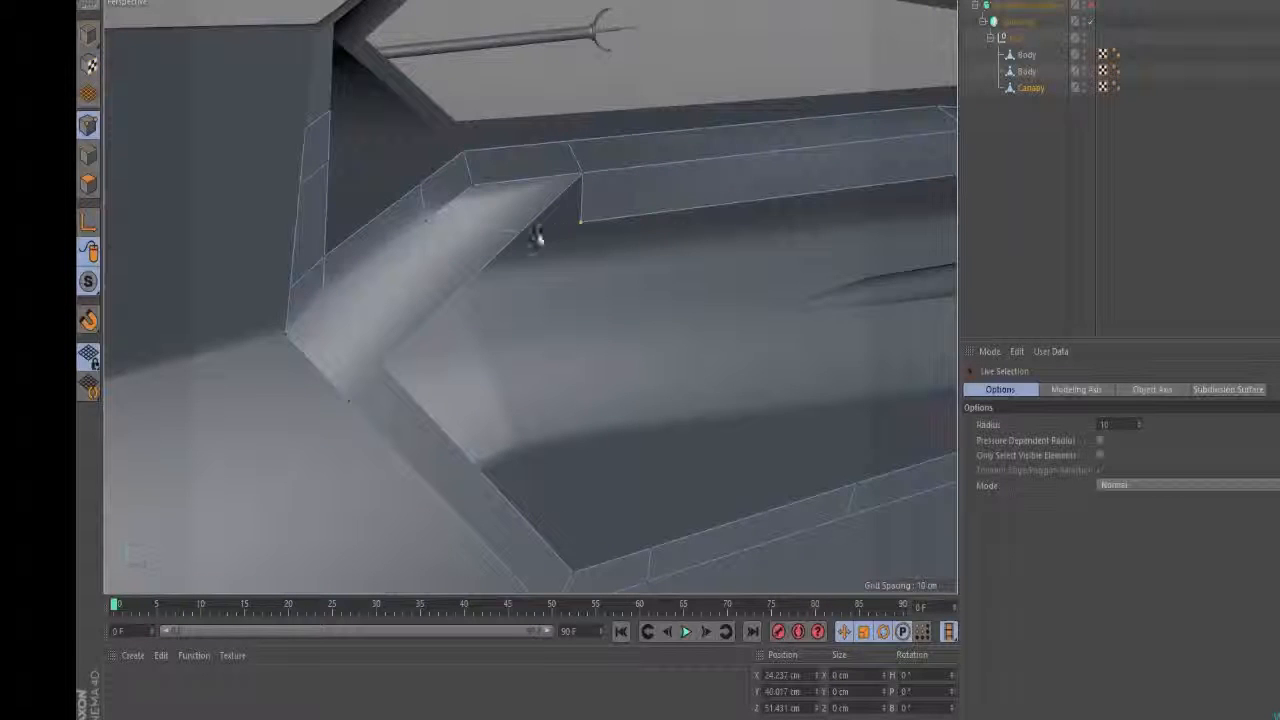
pyautogui.press('space')
pyautogui.keyDown('alt'); pyautogui.moveTo(591, 223); pyautogui.dragTo(897, 146); pyautogui.keyUp('alt')
pyautogui.keyDown('alt'); pyautogui.moveTo(657, 172); pyautogui.dragTo(754, 247); pyautogui.keyUp('alt')
# - Adjust the bar's lower outer points, moving the one beside the rear post outward about 0.9 cm
pyautogui.press('e')
pyautogui.click(614, 198)
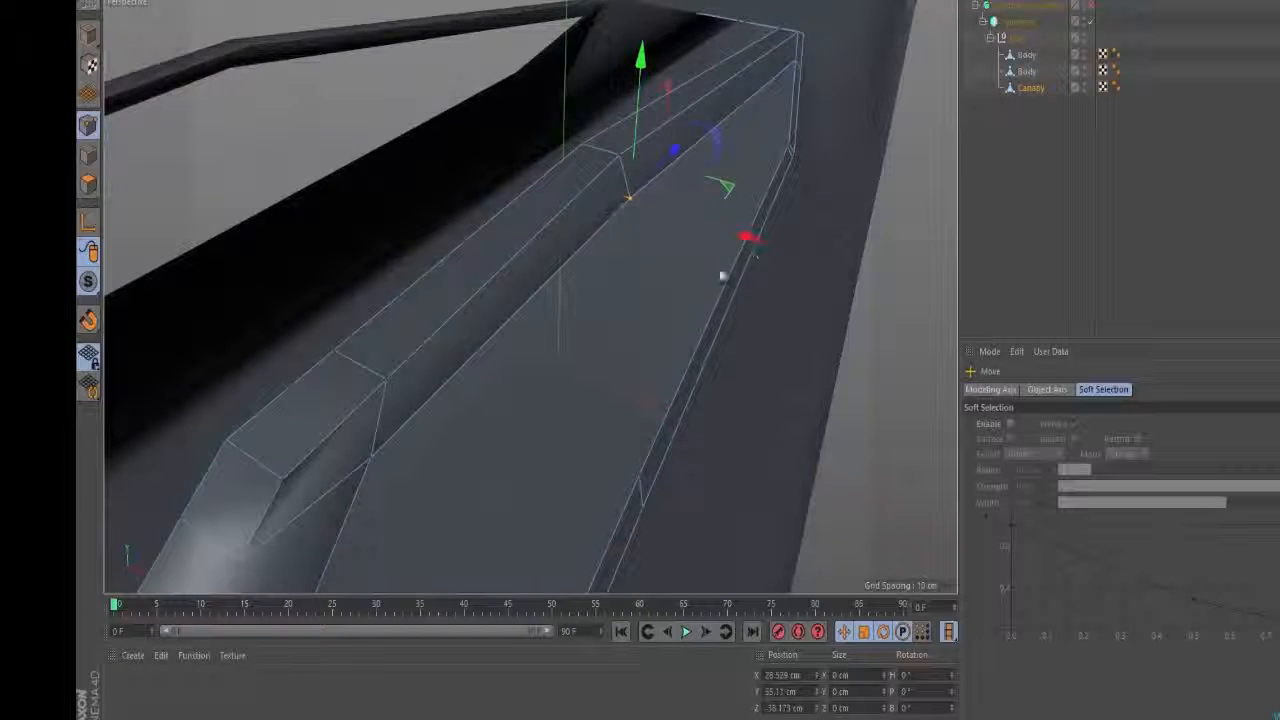
pyautogui.keyDown('alt'); pyautogui.moveTo(403, 424); pyautogui.dragTo(397, 460); pyautogui.keyUp('alt')
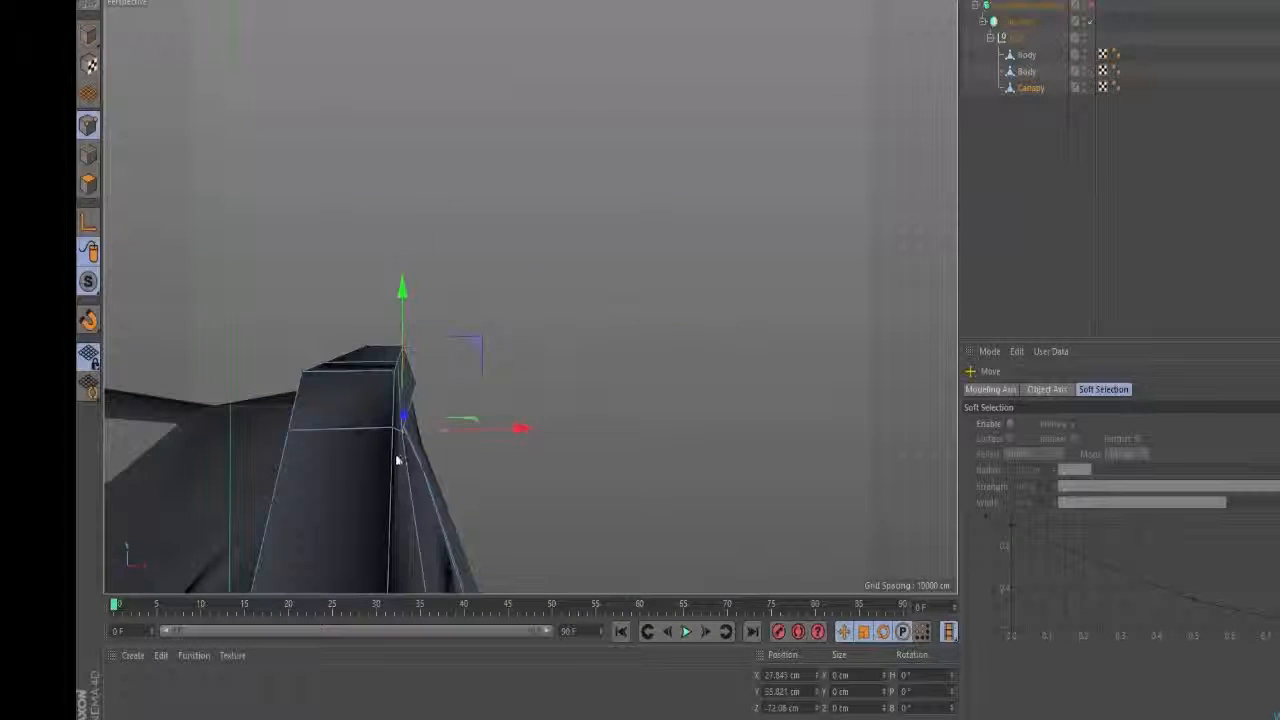
pyautogui.moveTo(505, 434); pyautogui.dragTo(520, 431)
pyautogui.keyDown('alt'); pyautogui.moveTo(374, 399); pyautogui.dragTo(262, 440); pyautogui.keyUp('alt')
pyautogui.keyDown('alt'); pyautogui.moveTo(392, 441); pyautogui.dragTo(580, 253); pyautogui.keyUp('alt')
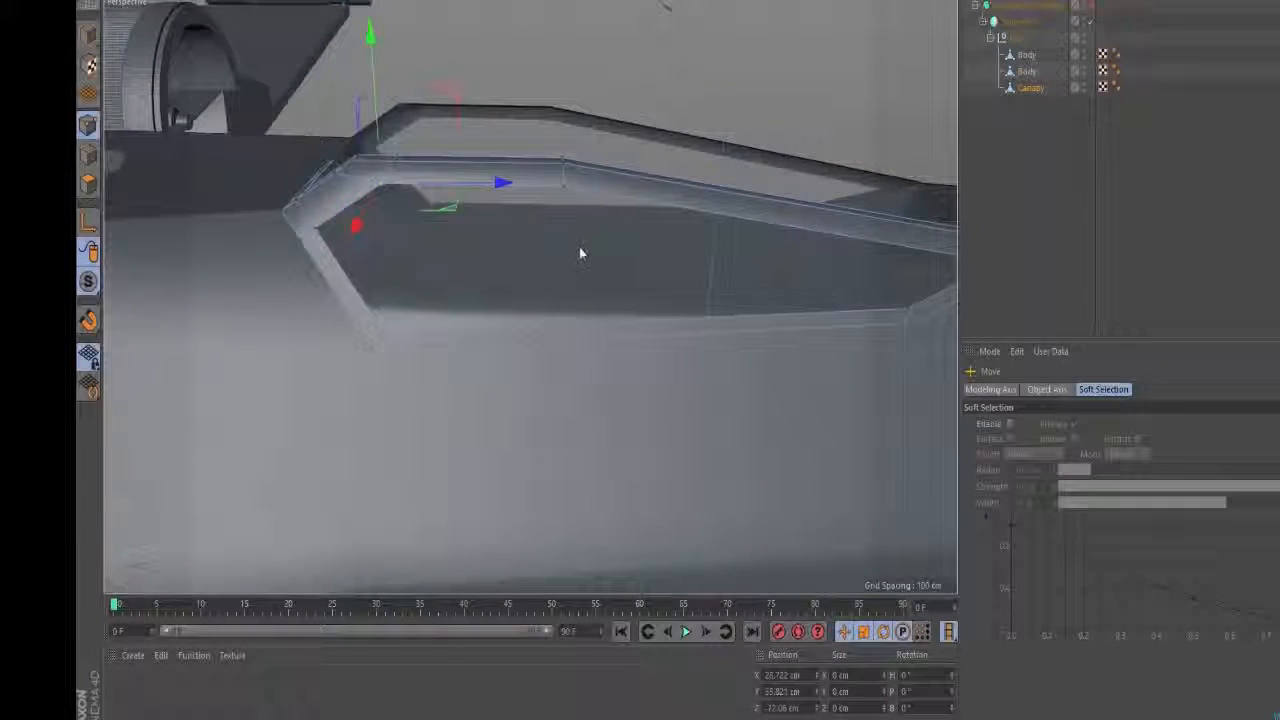
pyautogui.keyDown('alt'); pyautogui.moveTo(655, 165); pyautogui.dragTo(514, 242); pyautogui.keyUp('alt')
# - Compare the thickened canopy frame with the X-wing reference image from several side angles
pyautogui.hotkey('alt', 'Tab')
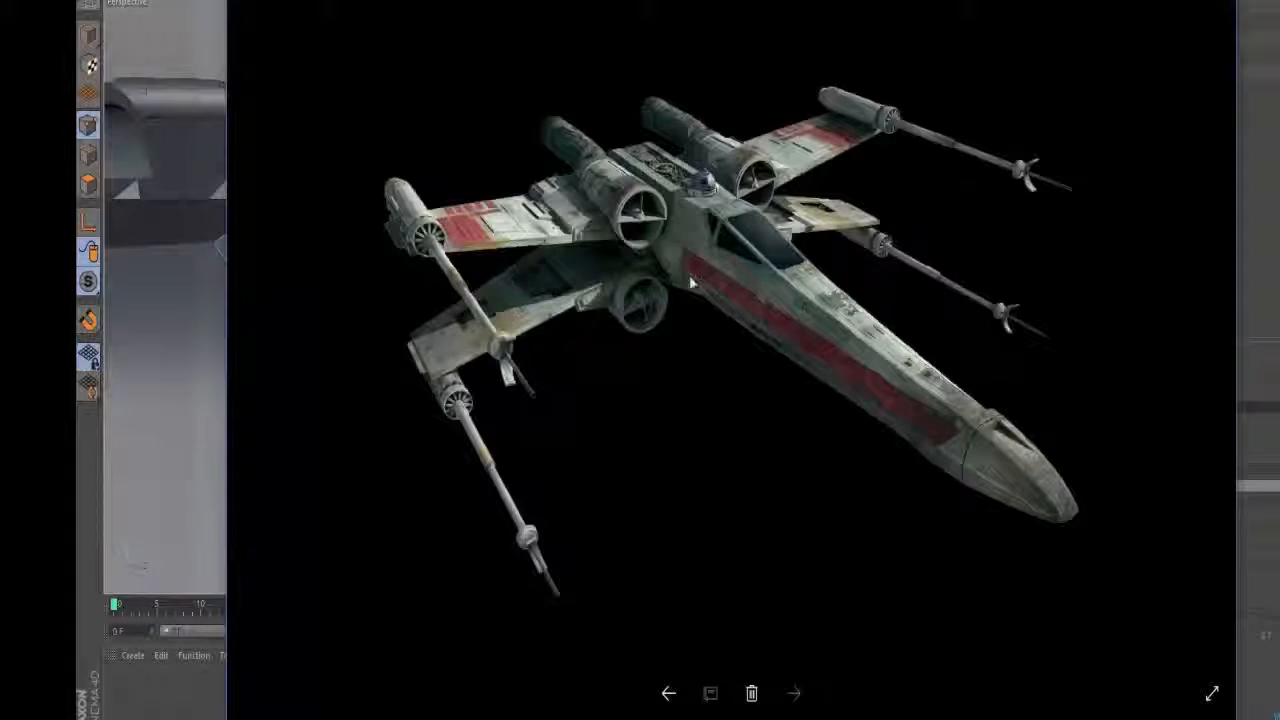
pyautogui.hotkey('alt', 'Tab')
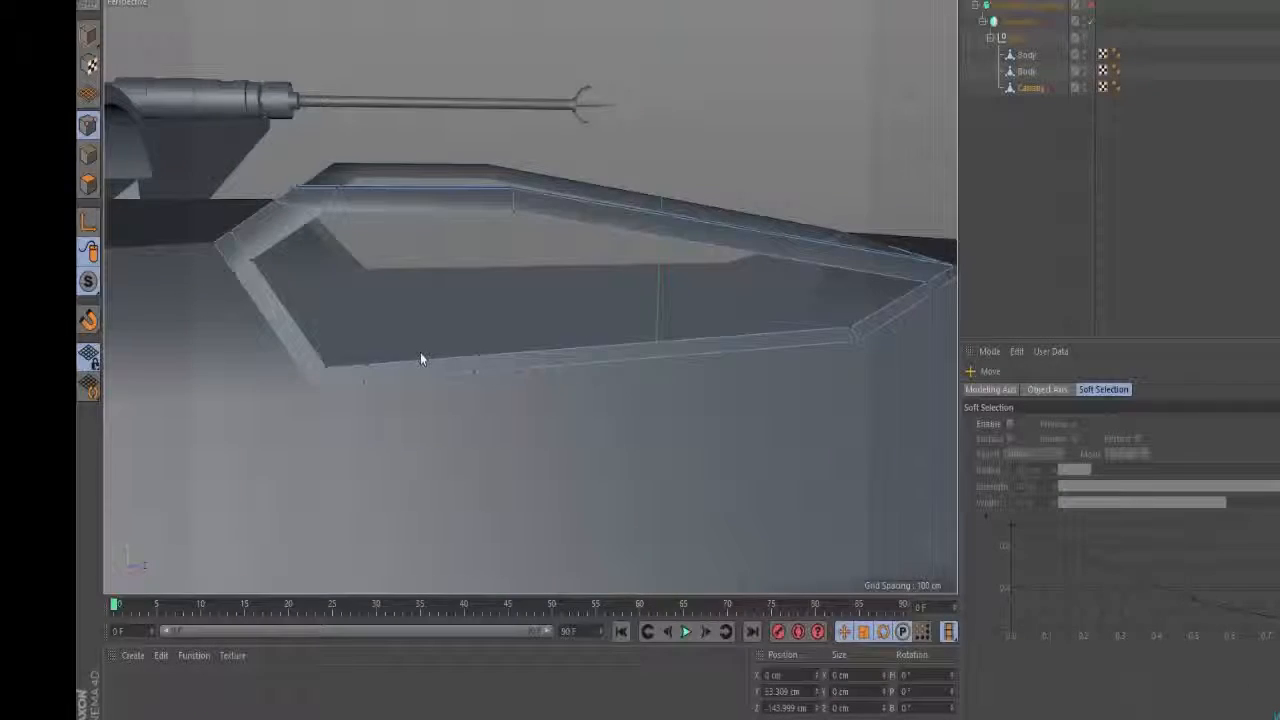
pyautogui.keyDown('alt'); pyautogui.moveTo(420, 353); pyautogui.dragTo(484, 337); pyautogui.keyUp('alt')
pyautogui.hotkey('alt', 'Tab')
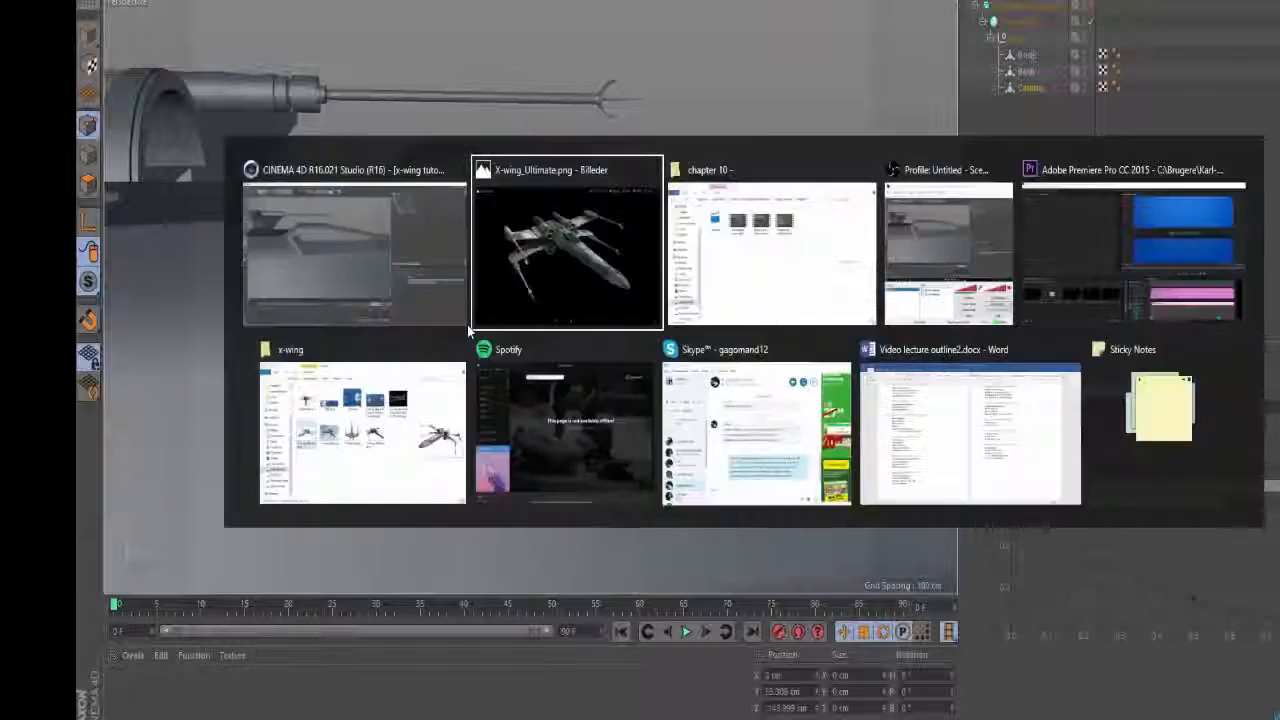
pyautogui.hotkey('alt', 'Tab')
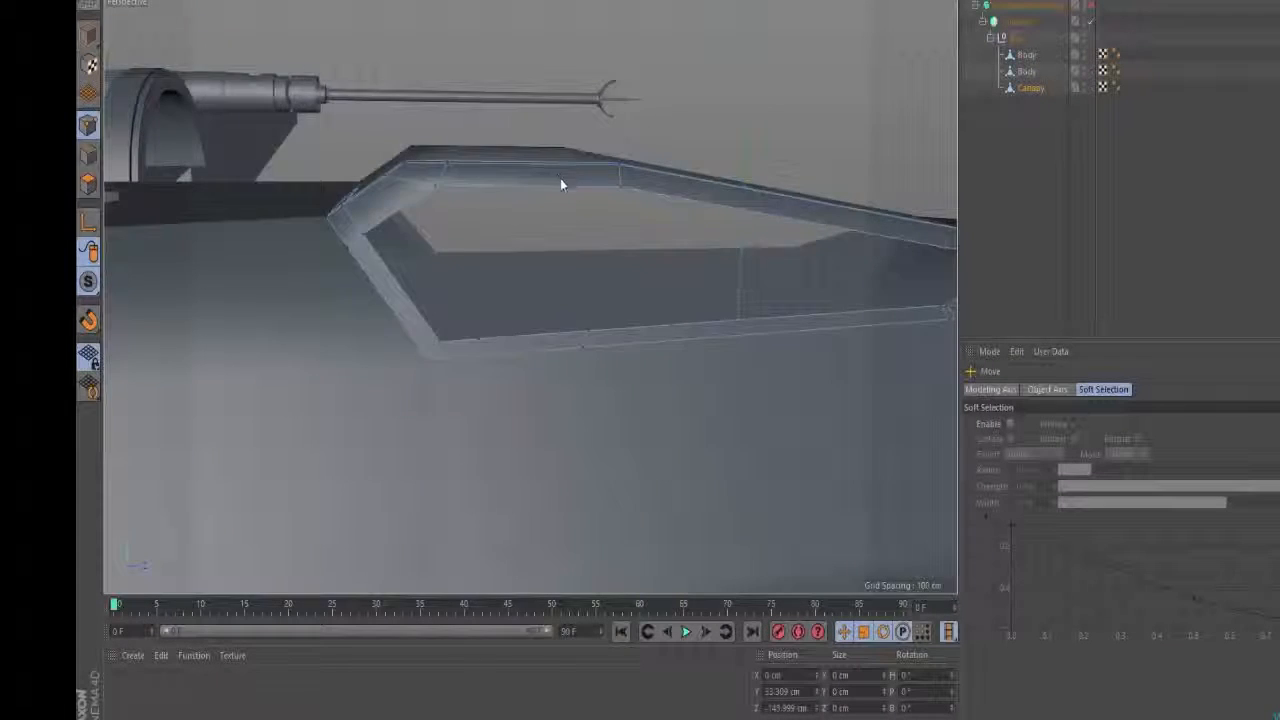
pyautogui.keyDown('alt'); pyautogui.moveTo(560, 186); pyautogui.dragTo(574, 209); pyautogui.keyUp('alt')
pyautogui.hotkey('alt', 'Tab')
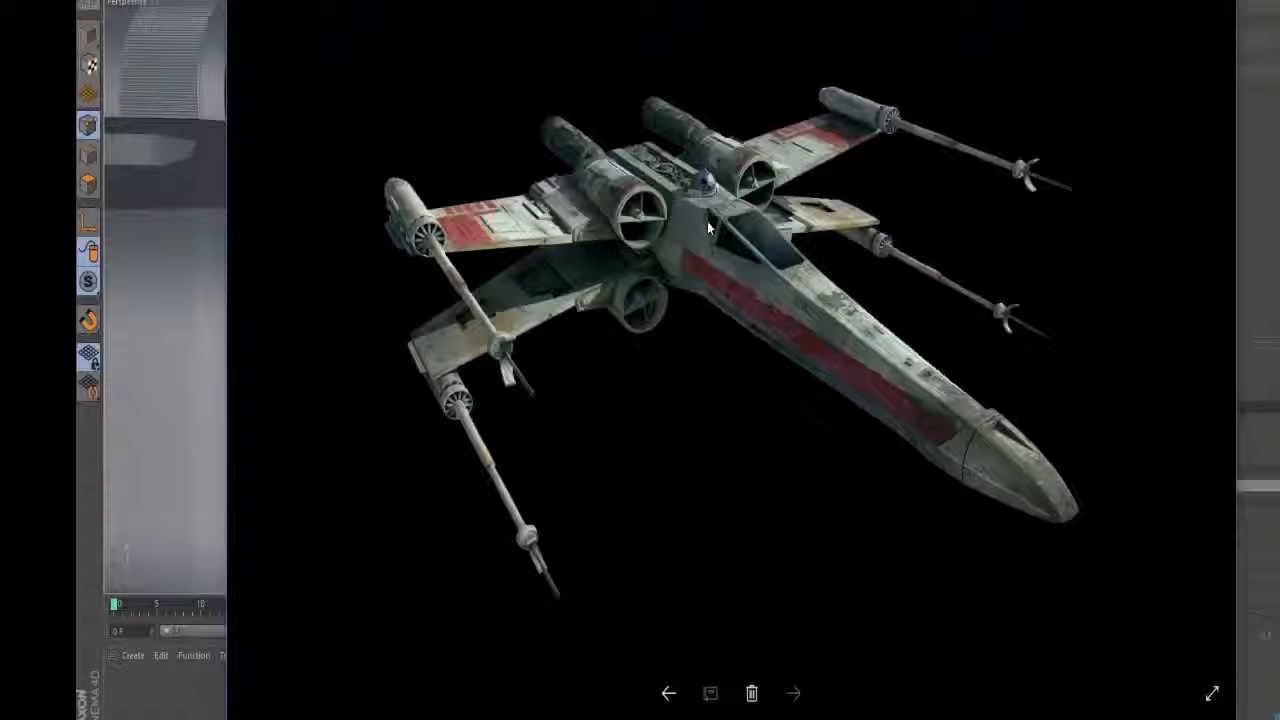
pyautogui.hotkey('alt', 'Tab')
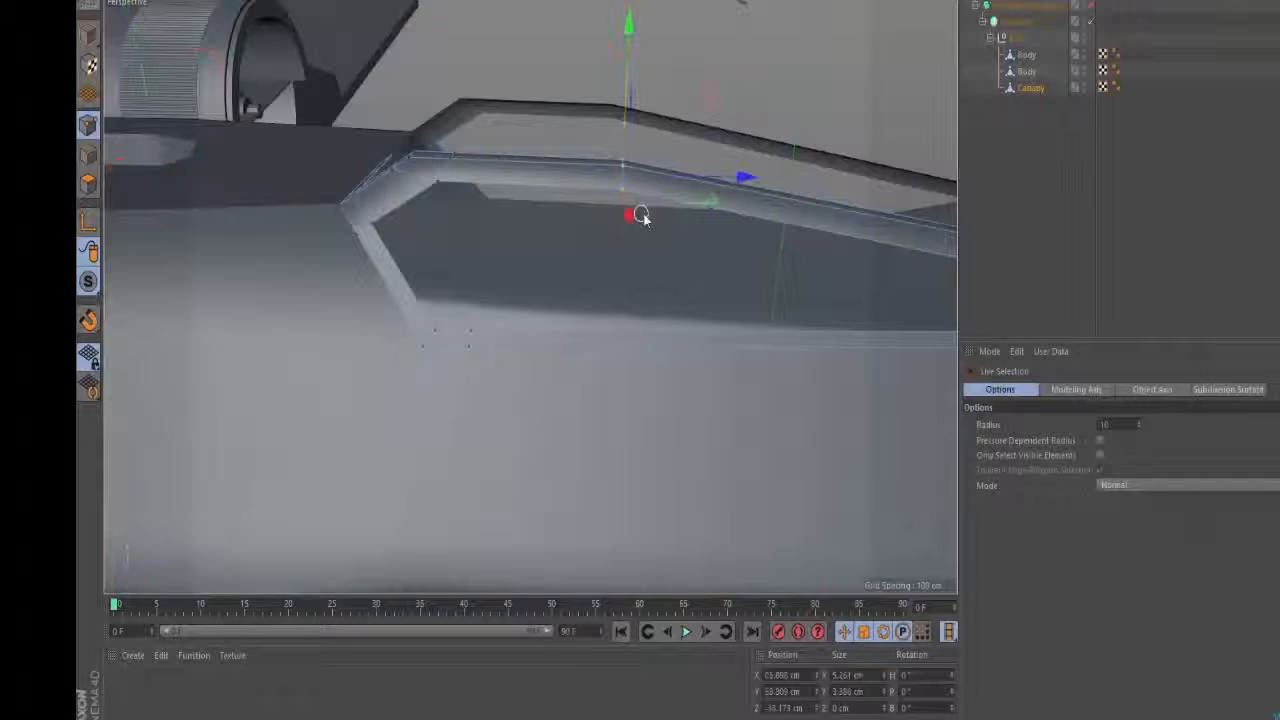
# - Move the points at the canopy bar's middle bend rearward and fine-tune their height, shortening the flat top section
pyautogui.press('e')
pyautogui.moveTo(737, 177); pyautogui.dragTo(655, 178)
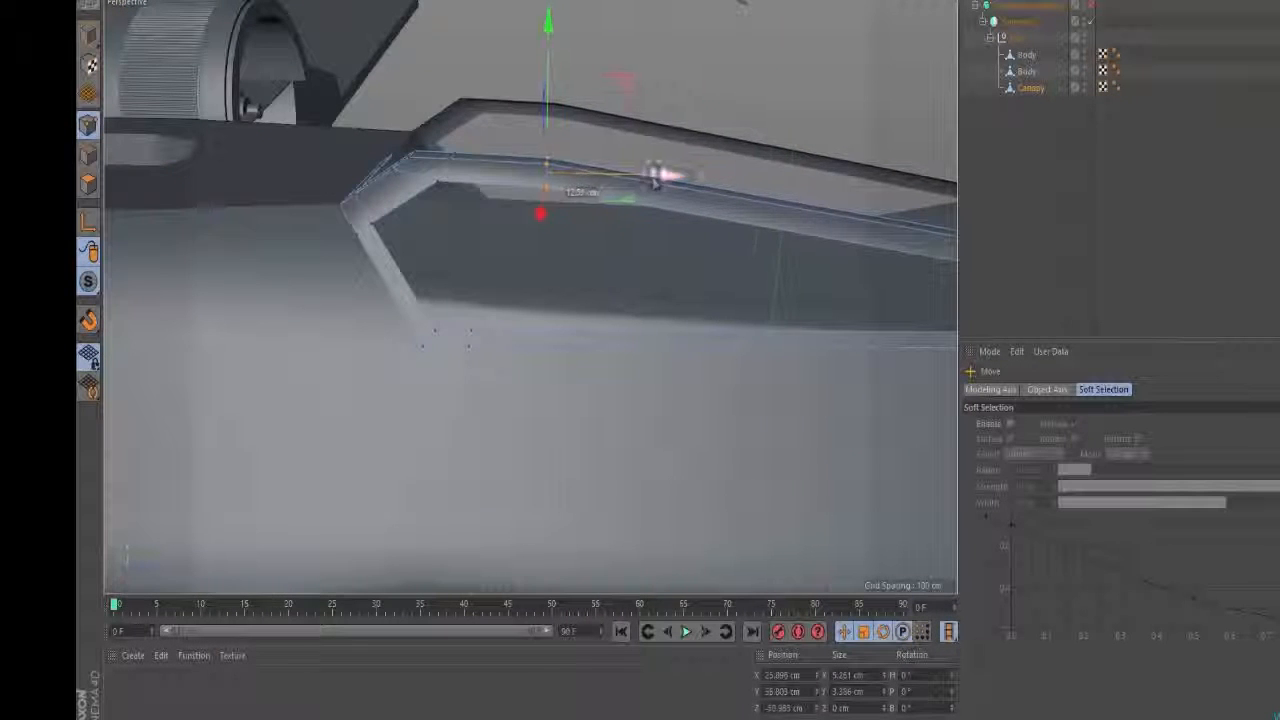
pyautogui.moveTo(622, 84); pyautogui.dragTo(613, 79)
pyautogui.keyDown('alt'); pyautogui.moveTo(469, 169); pyautogui.dragTo(486, 139); pyautogui.keyUp('alt')
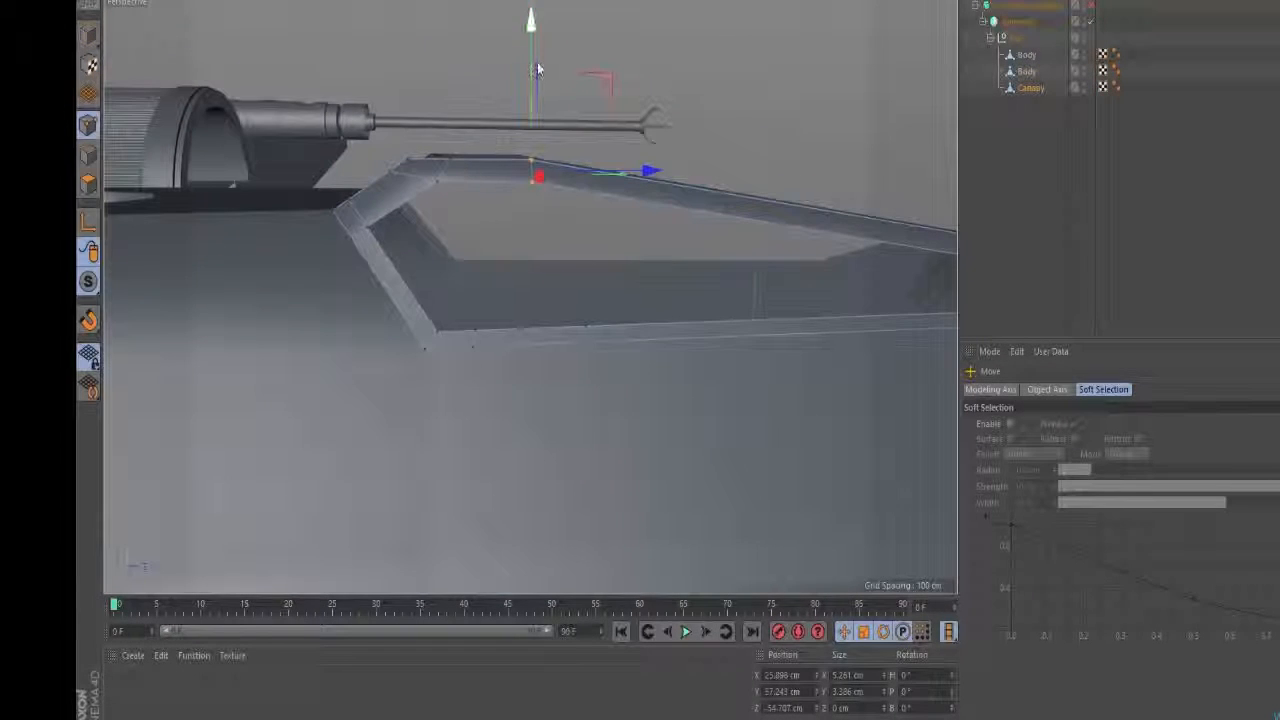
# - Select the bar's points beside the rear corner post and raise them slightly
pyautogui.press('9')
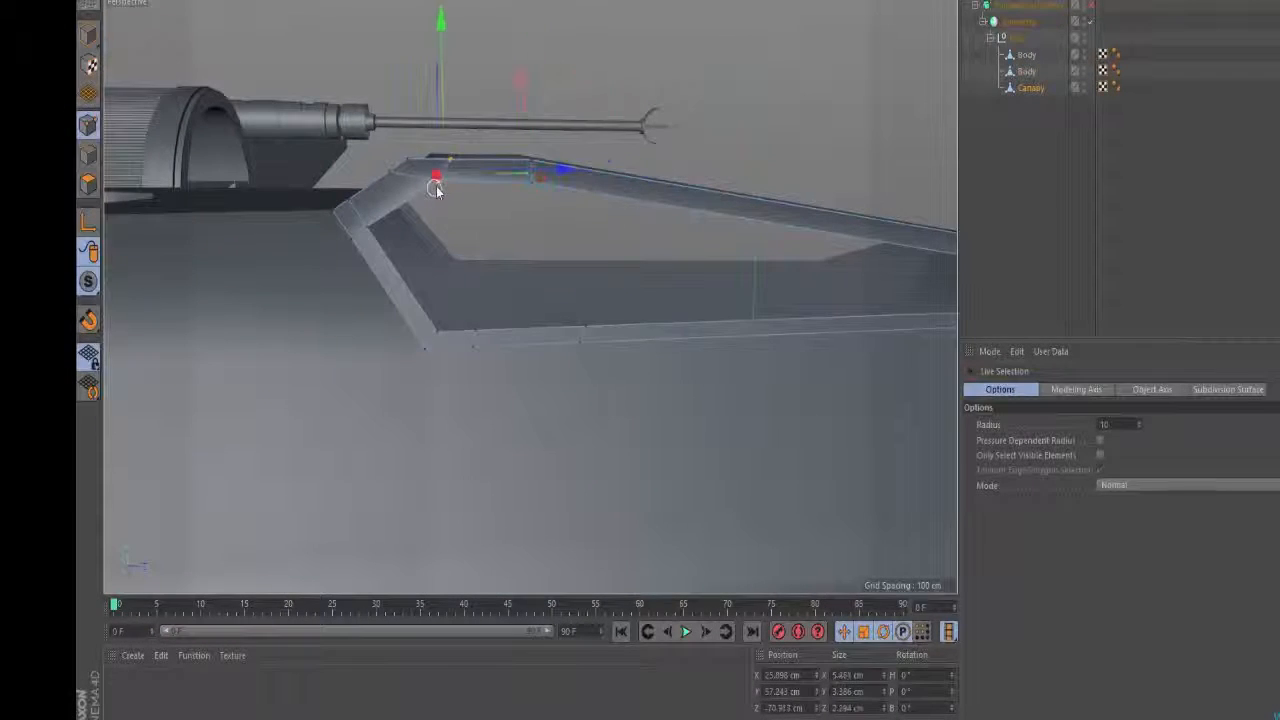
pyautogui.click(436, 188)
pyautogui.press('e')
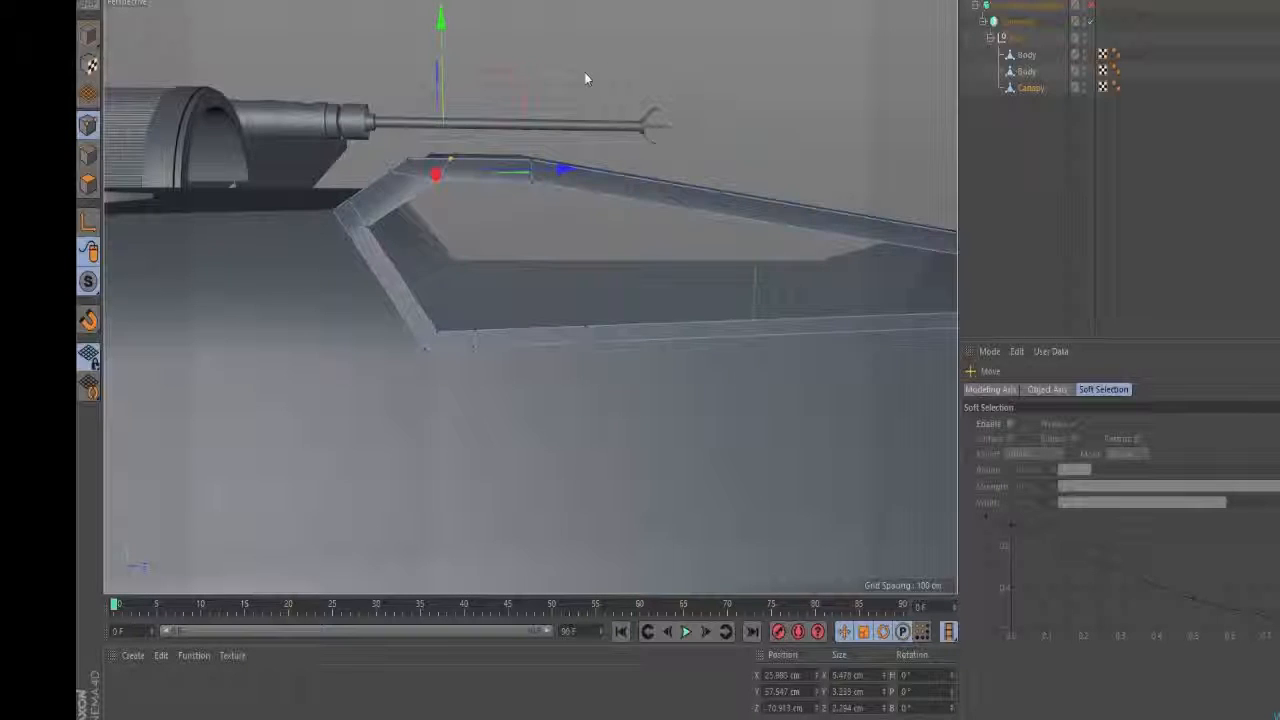
# - Add a loop cut across the bar's flat top section, close behind its middle bend
pyautogui.keyDown('alt'); pyautogui.moveTo(586, 78); pyautogui.dragTo(557, 145); pyautogui.keyUp('alt')
pyautogui.press('k')
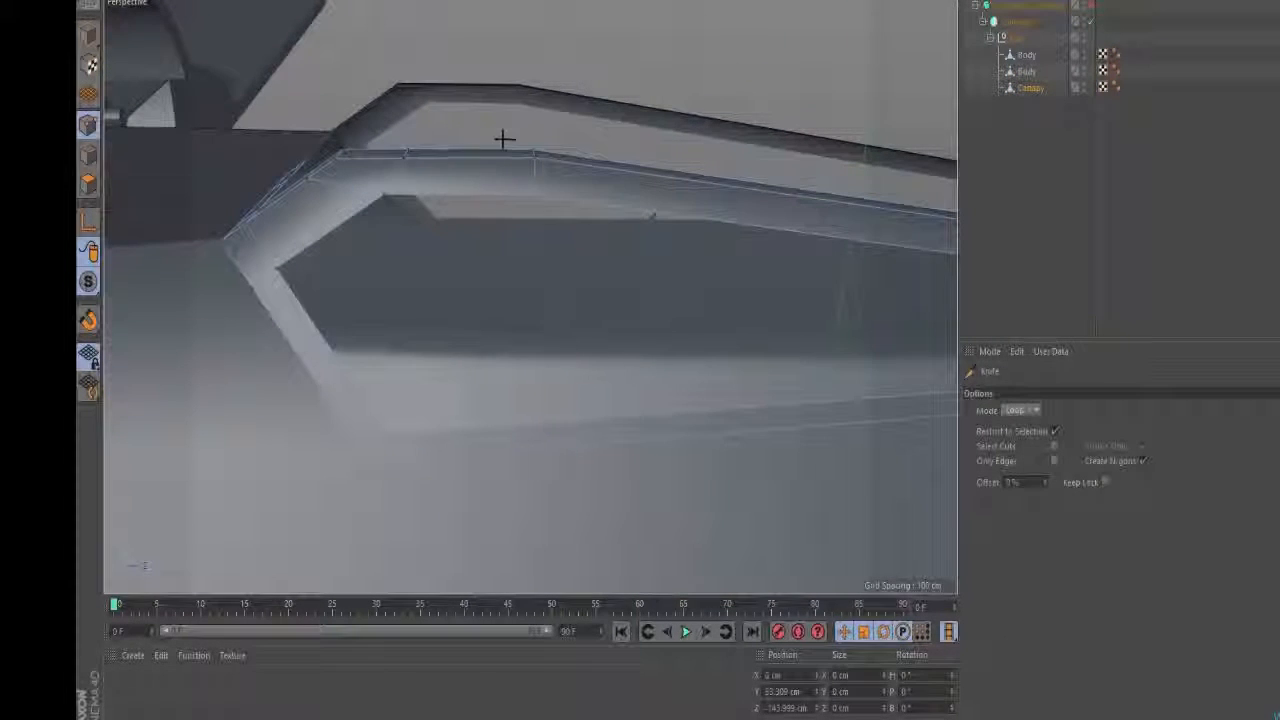
pyautogui.click(492, 145)
pyautogui.press('e')
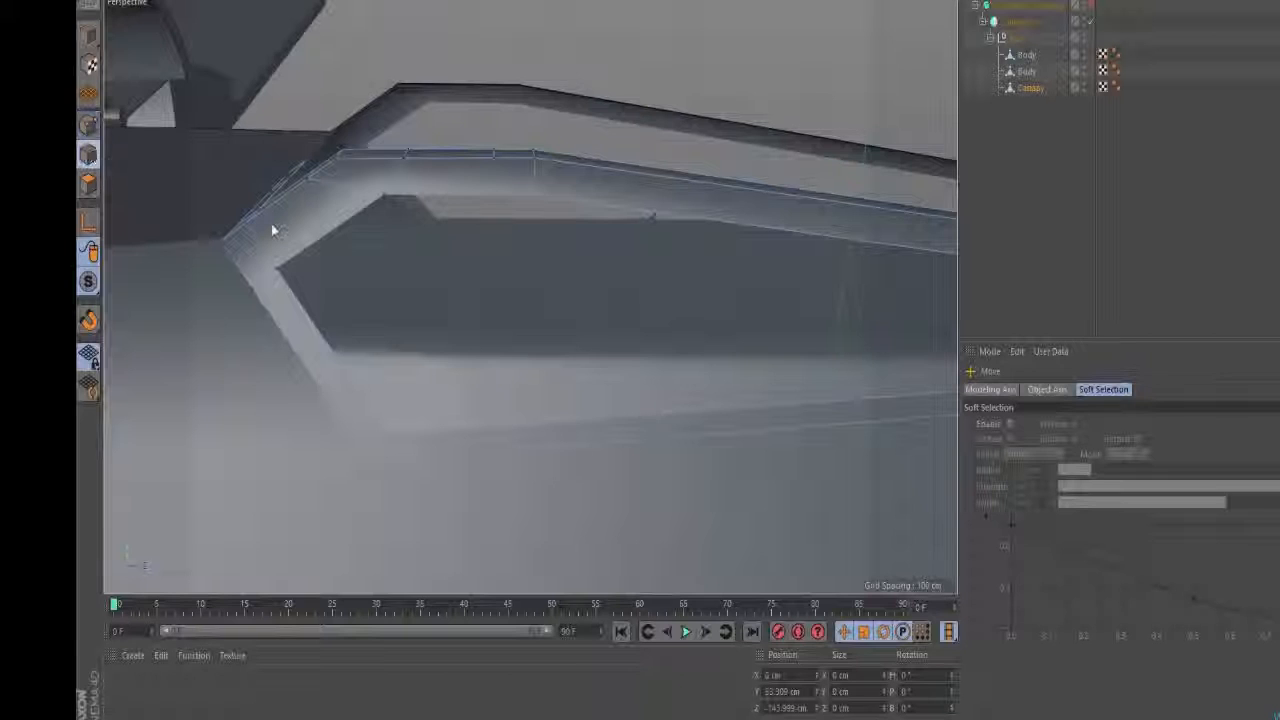
# - Bridge the upper canopy bar to the lower side bar behind the middle bend, forming a slanted side strut
pyautogui.press('m')
pyautogui.press('b')
pyautogui.moveTo(514, 206); pyautogui.dragTo(437, 440)
pyautogui.press('e')
# - Select individual points at the rear bend of the upper canopy bar and nudge them to refine the corner
pyautogui.keyDown('alt'); pyautogui.moveTo(500, 334); pyautogui.dragTo(418, 214); pyautogui.keyUp('alt')
pyautogui.click(465, 252)
pyautogui.moveTo(419, 265); pyautogui.dragTo(466, 312)
pyautogui.click(486, 322)
pyautogui.click(508, 311)
pyautogui.keyDown('alt'); pyautogui.moveTo(569, 283); pyautogui.dragTo(563, 234); pyautogui.keyUp('alt')
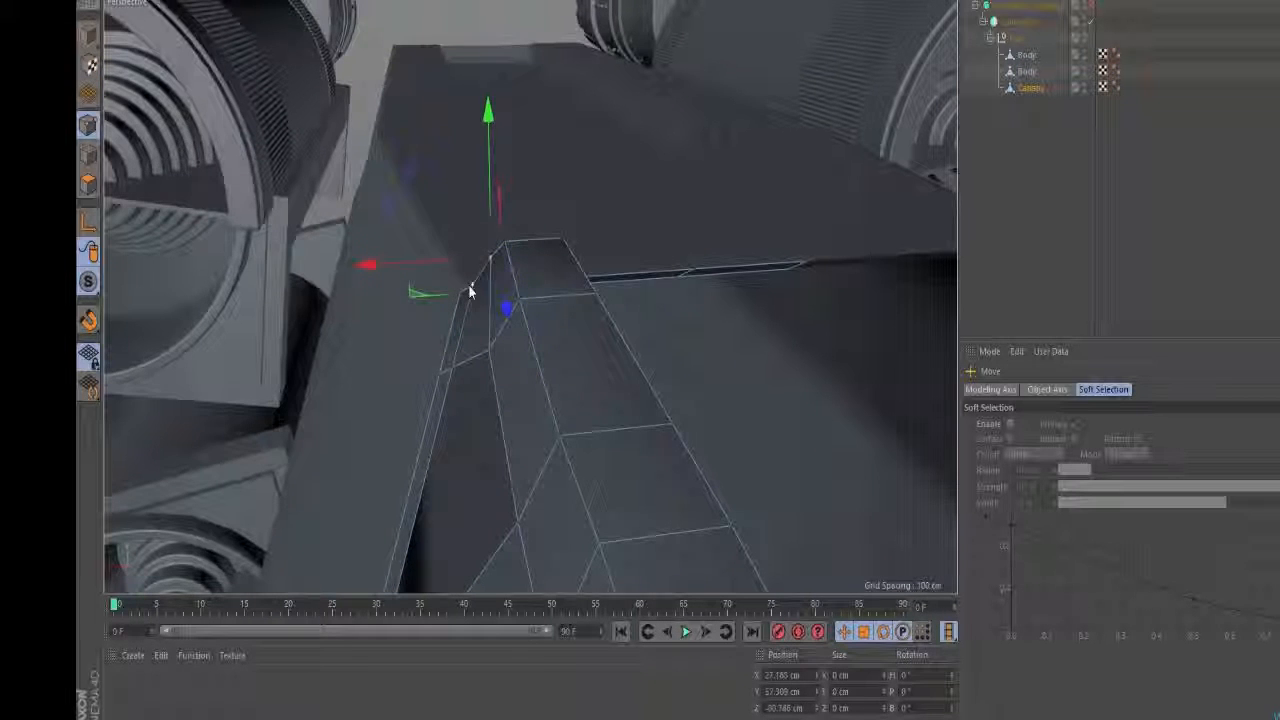
pyautogui.moveTo(428, 287); pyautogui.dragTo(423, 291)
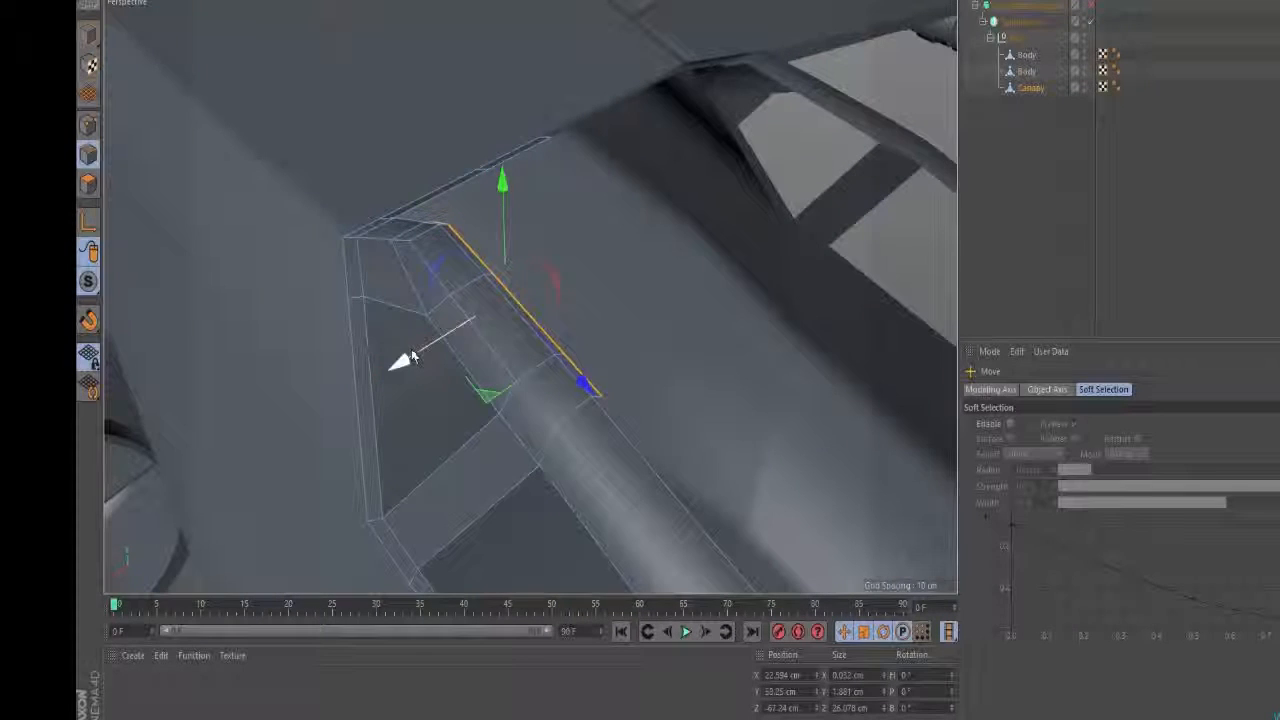
# - Extrude the upper bar's inner edges over the roof to the centre line, flatten them in X and set X position to 0 cm
pyautogui.moveTo(394, 363); pyautogui.dragTo(605, 320)
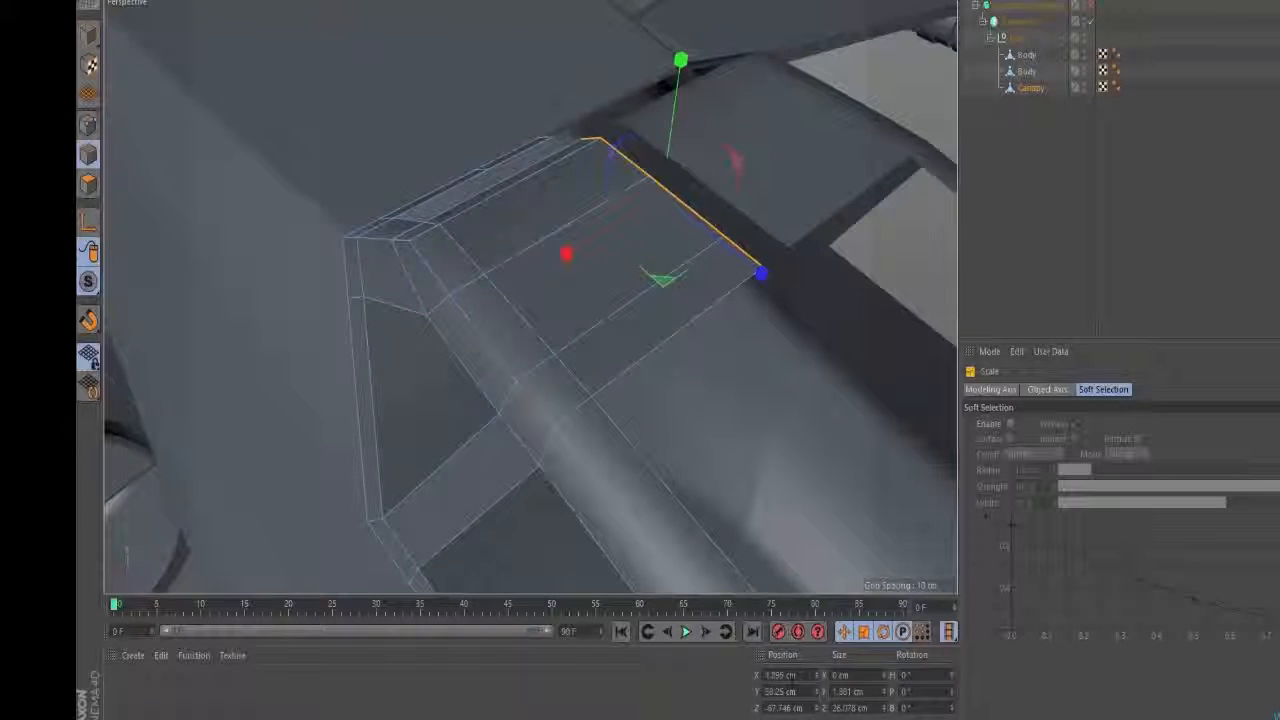
pyautogui.press('Return')
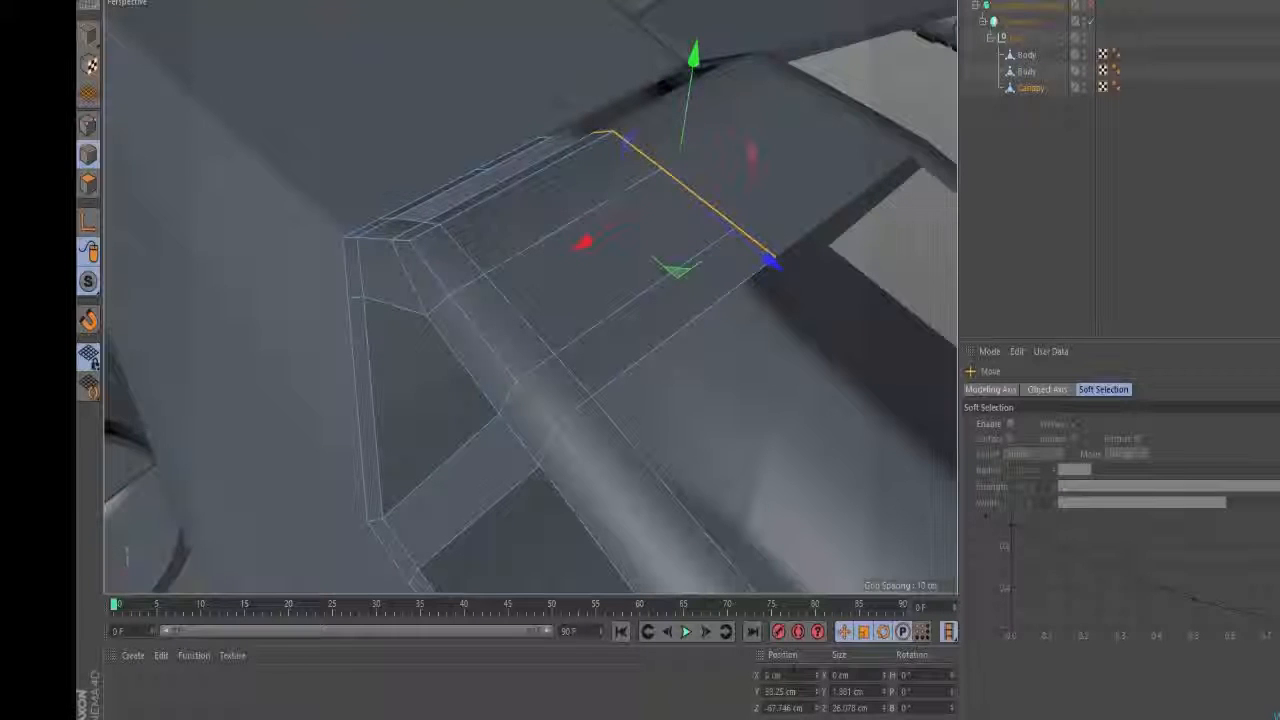
pyautogui.keyDown('alt'); pyautogui.moveTo(814, 337); pyautogui.dragTo(694, 188); pyautogui.keyUp('alt')
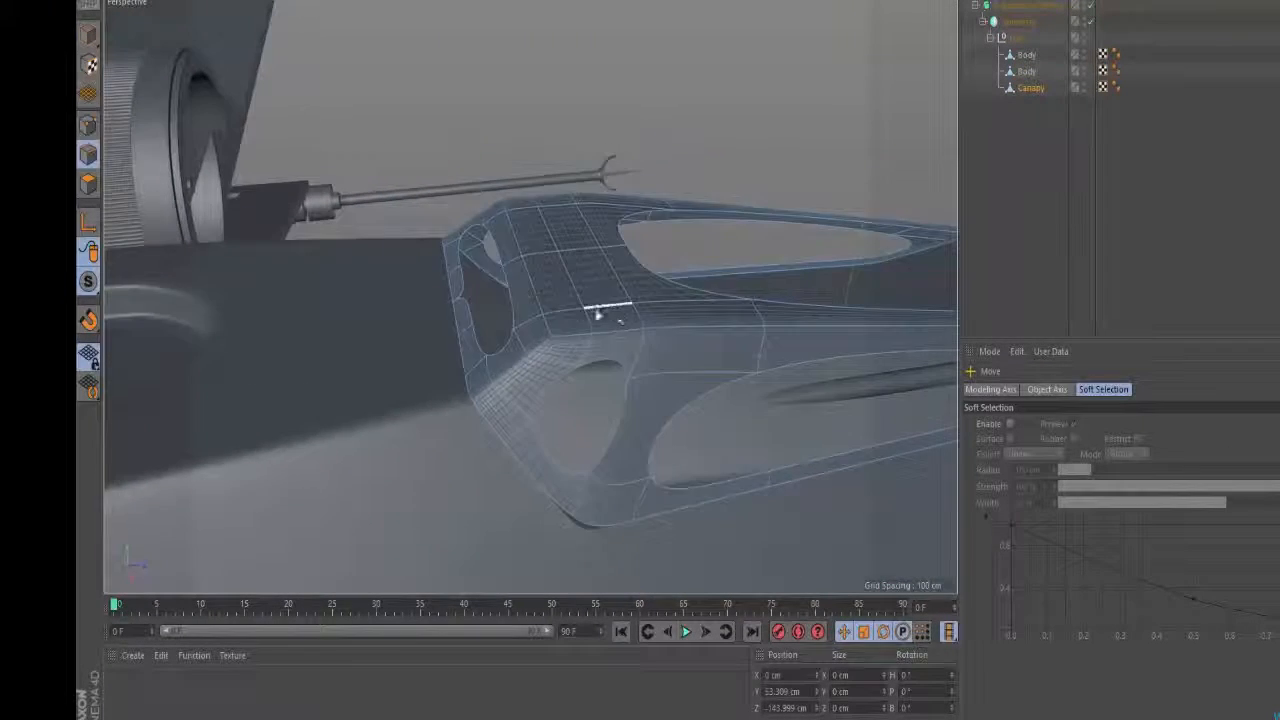
# - Flatten the inner end points of the rear crossbar in X and place them on the symmetry centre line
pyautogui.keyDown('alt'); pyautogui.moveTo(466, 303); pyautogui.dragTo(429, 297); pyautogui.keyUp('alt')
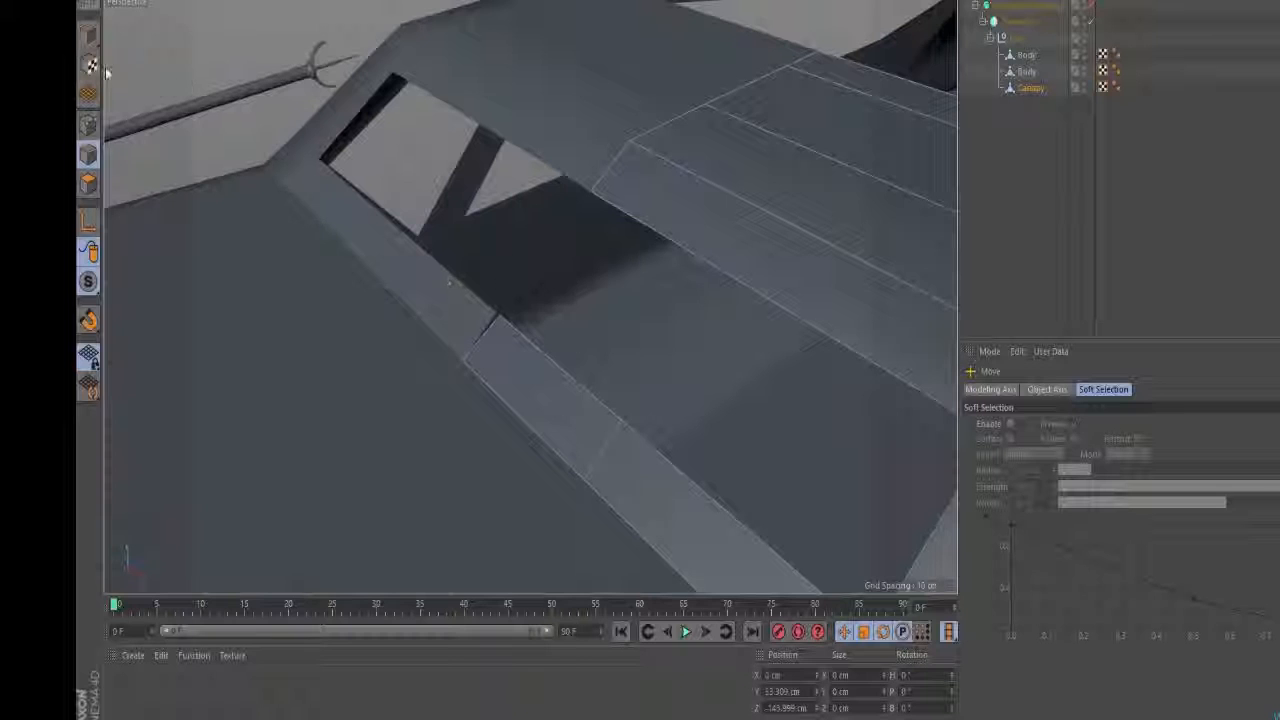
pyautogui.press('space')
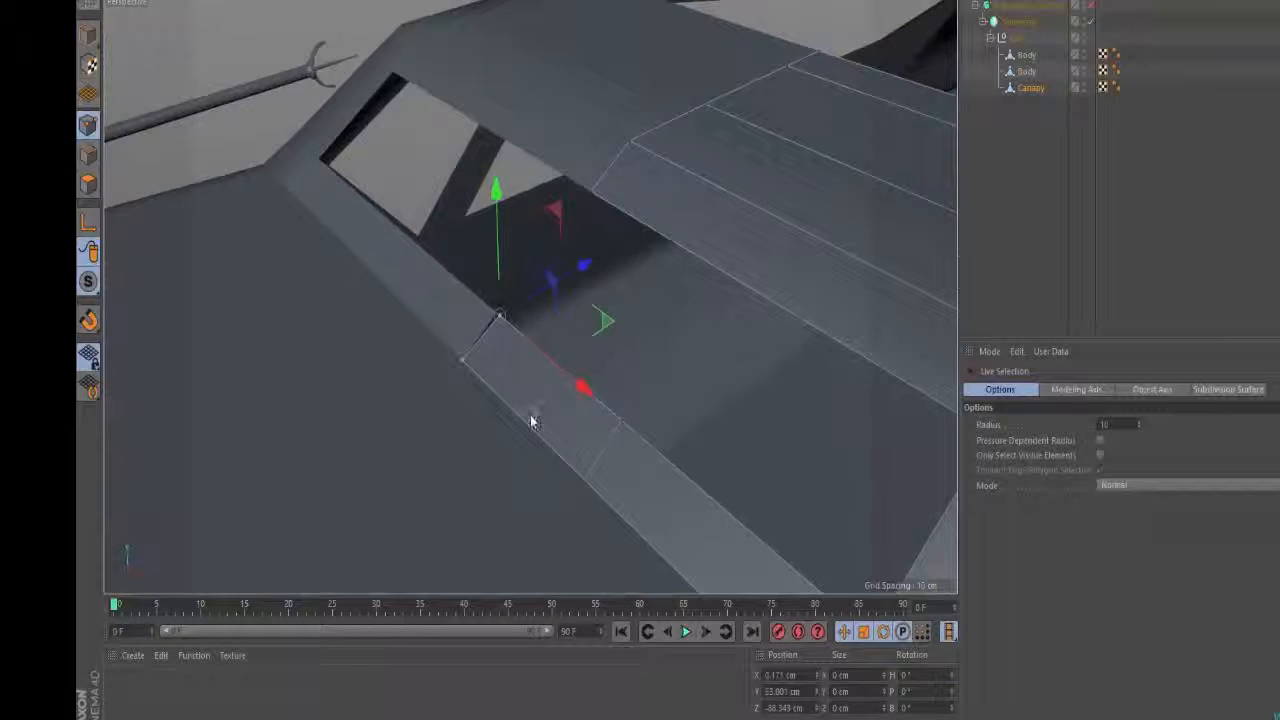
pyautogui.press('t')
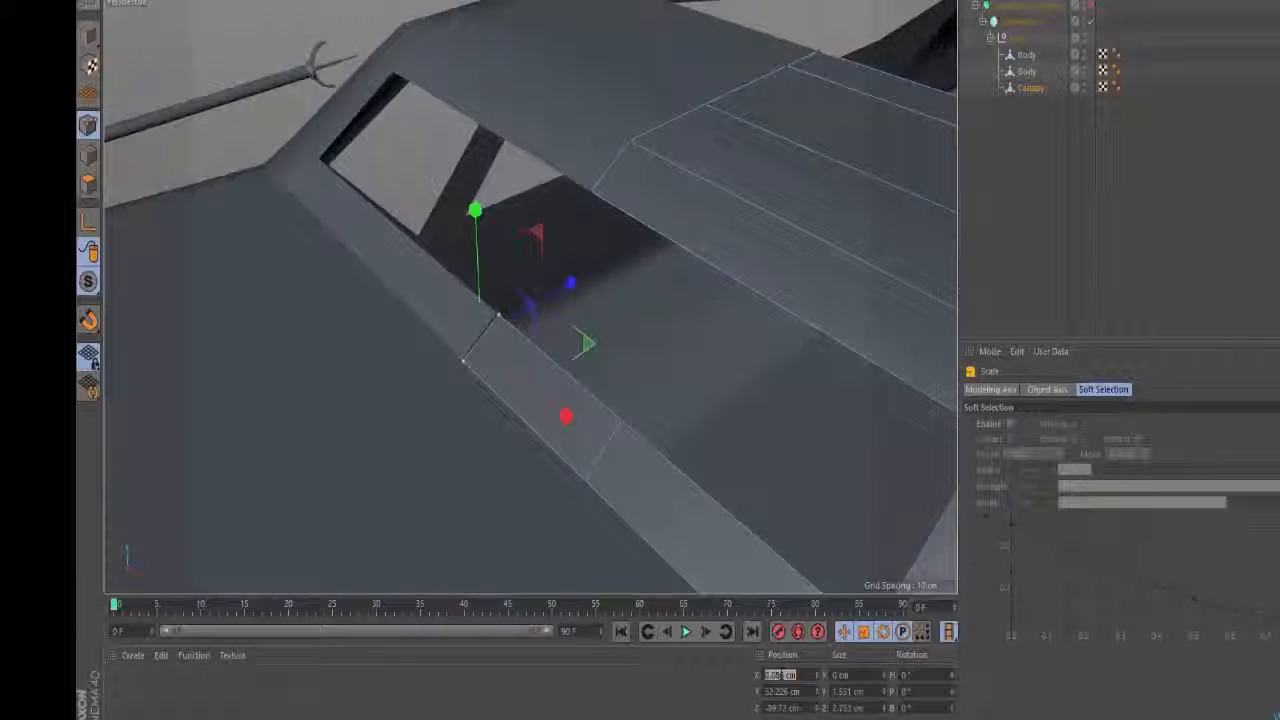
# - Flatten the inner end points of the front crossbar to an X size of 0 cm and set their X position to 0 cm
pyautogui.keyDown('alt'); pyautogui.moveTo(726, 346); pyautogui.dragTo(700, 177, button='right'); pyautogui.keyUp('alt')
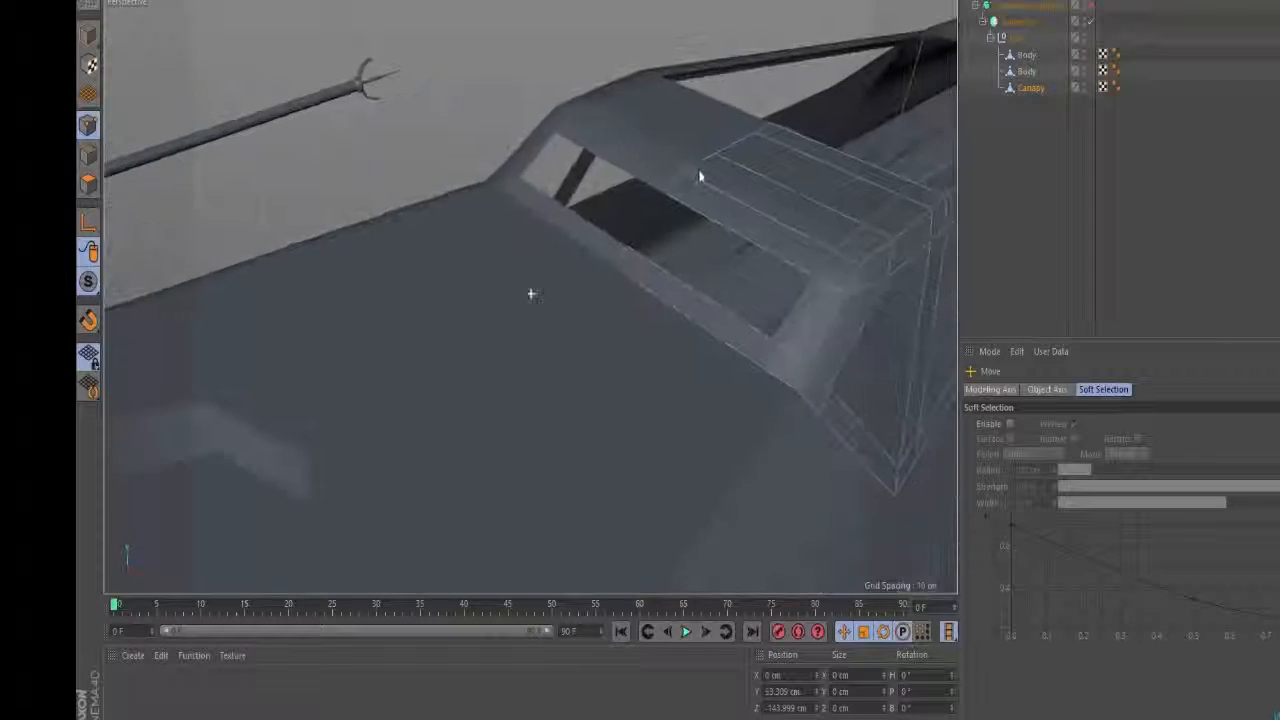
pyautogui.keyDown('alt'); pyautogui.moveTo(700, 177); pyautogui.dragTo(534, 323); pyautogui.keyUp('alt')
pyautogui.keyDown('alt'); pyautogui.moveTo(750, 193); pyautogui.dragTo(885, 167, button='right'); pyautogui.keyUp('alt')
pyautogui.press('q')
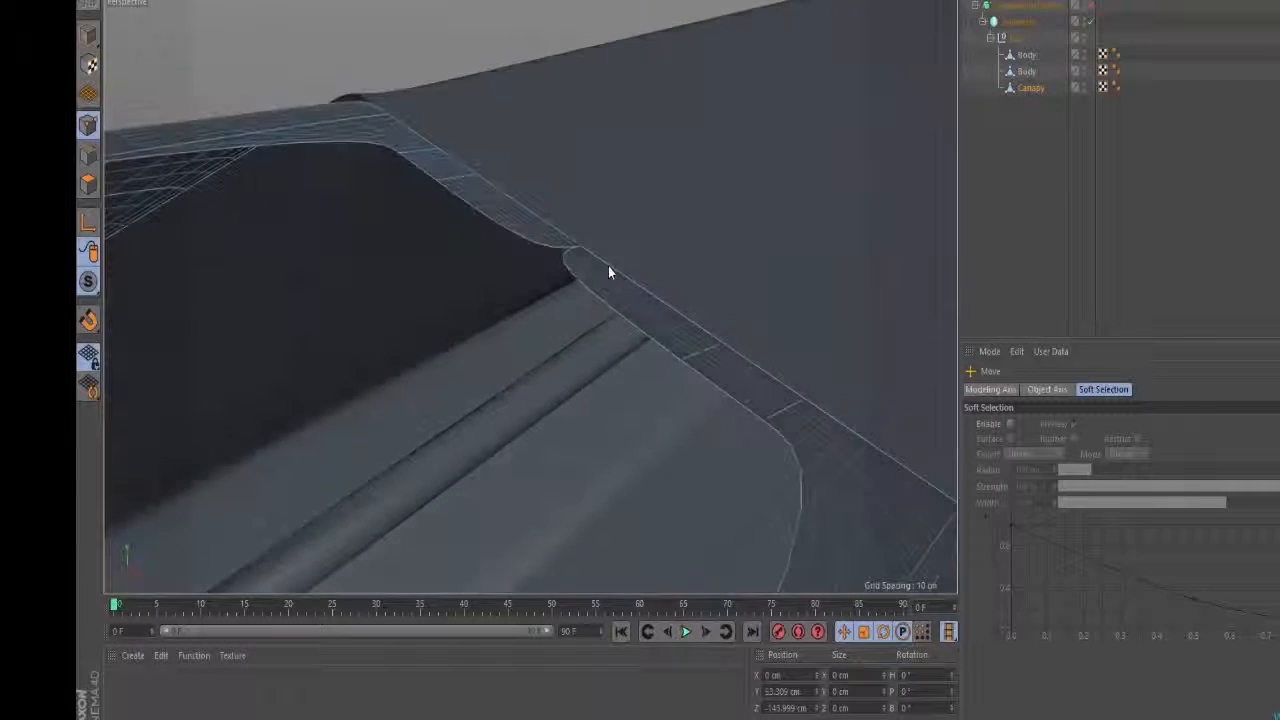
pyautogui.keyDown('alt'); pyautogui.moveTo(608, 266); pyautogui.dragTo(631, 323); pyautogui.keyUp('alt')
pyautogui.press('q')
pyautogui.press('space')
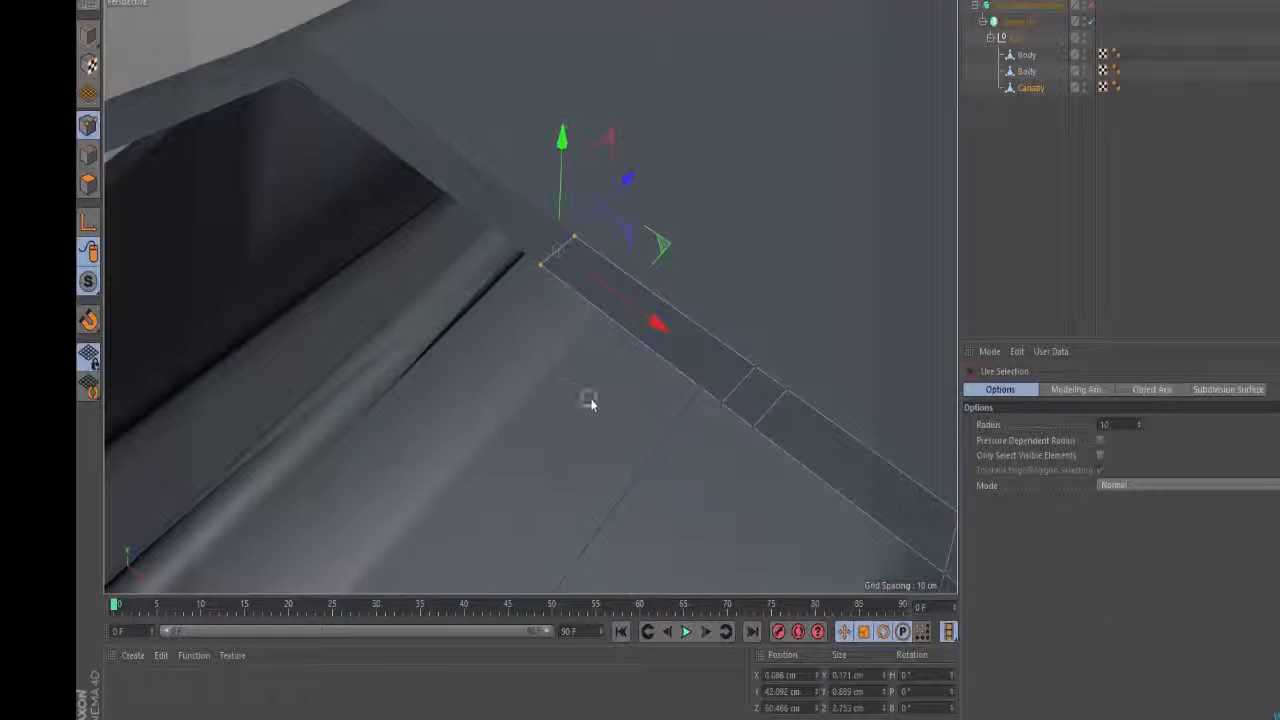
pyautogui.press('t')
pyautogui.moveTo(588, 272); pyautogui.dragTo(660, 327)
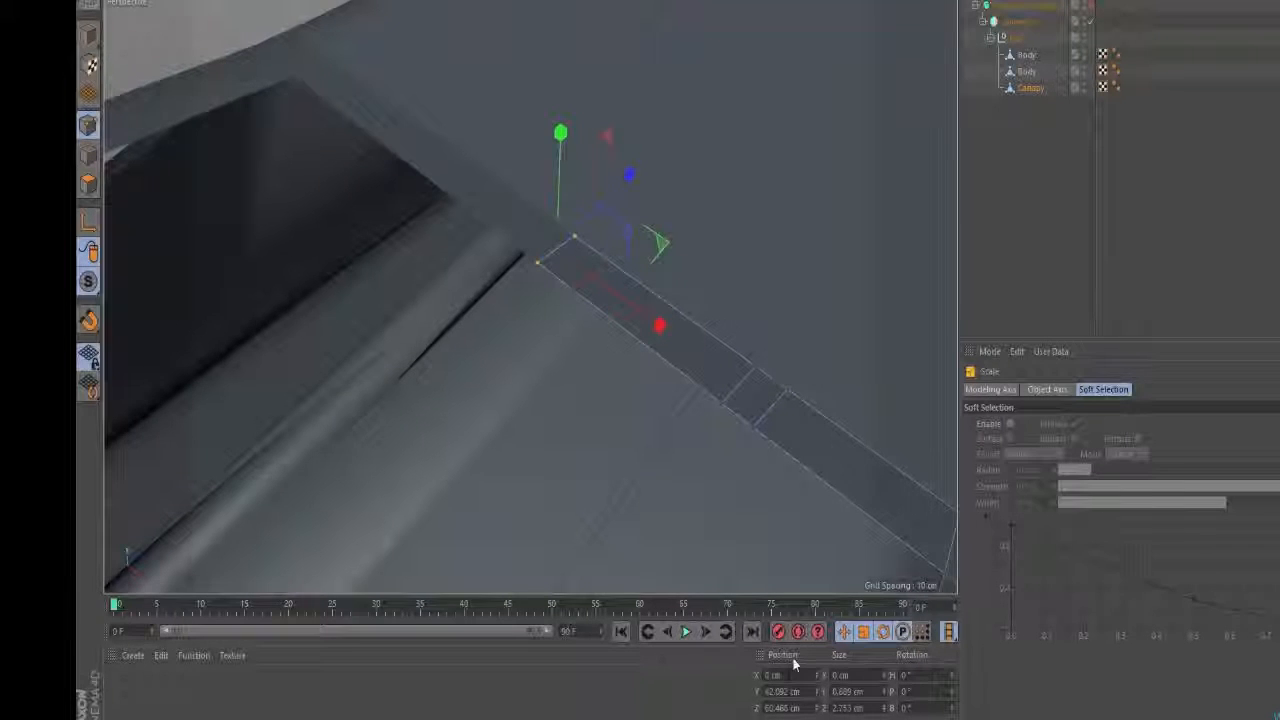
pyautogui.press('e')
pyautogui.click(587, 449)
# - Examine the canopy frame from the side and rear, comparing its shape with subdivision smoothing off and on
pyautogui.press('q')
pyautogui.keyDown('alt'); pyautogui.moveTo(697, 258); pyautogui.dragTo(615, 293, button='right'); pyautogui.keyUp('alt')
pyautogui.keyDown('alt'); pyautogui.moveTo(615, 293); pyautogui.dragTo(263, 216); pyautogui.keyUp('alt')
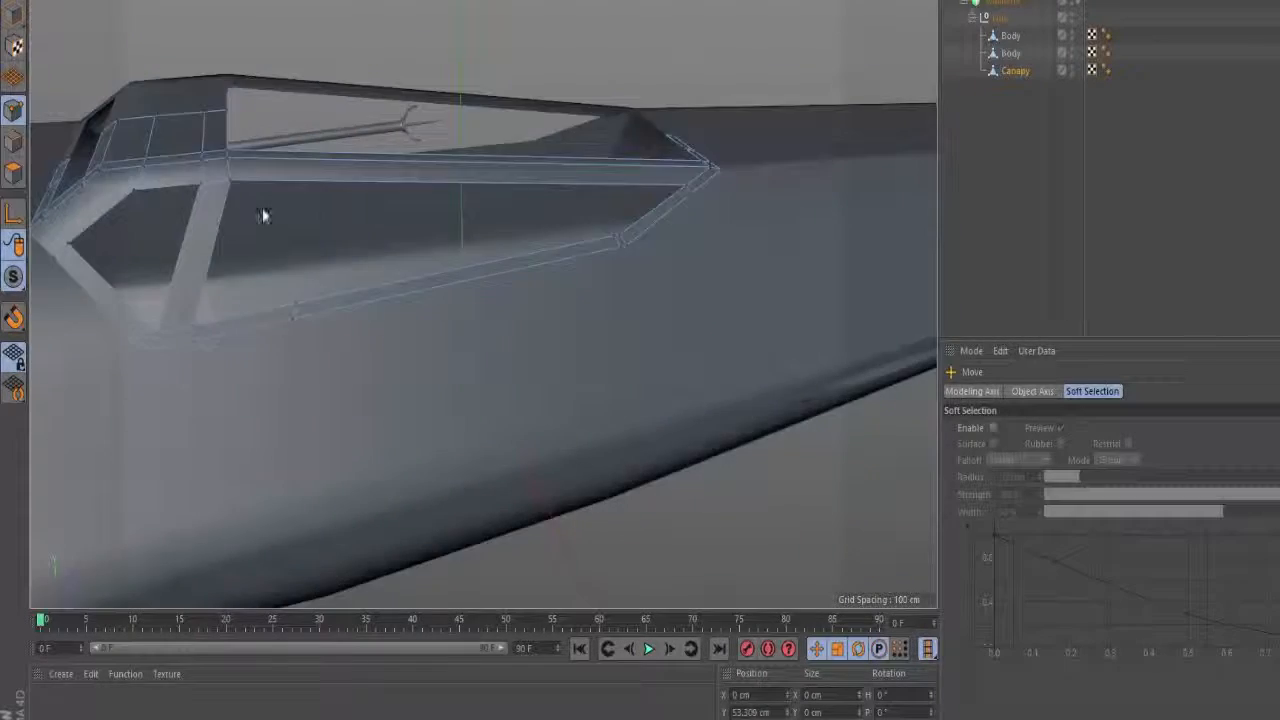
pyautogui.keyDown('alt'); pyautogui.moveTo(263, 216); pyautogui.dragTo(291, 166, button='right'); pyautogui.keyUp('alt')
pyautogui.keyDown('alt'); pyautogui.moveTo(291, 166); pyautogui.dragTo(380, 186, button='middle'); pyautogui.keyUp('alt')
pyautogui.keyDown('alt'); pyautogui.moveTo(380, 186); pyautogui.dragTo(314, 191); pyautogui.keyUp('alt')
pyautogui.keyDown('alt'); pyautogui.moveTo(354, 219); pyautogui.dragTo(260, 192, button='right'); pyautogui.keyUp('alt')
pyautogui.keyDown('alt'); pyautogui.moveTo(260, 192); pyautogui.dragTo(635, 213); pyautogui.keyUp('alt')
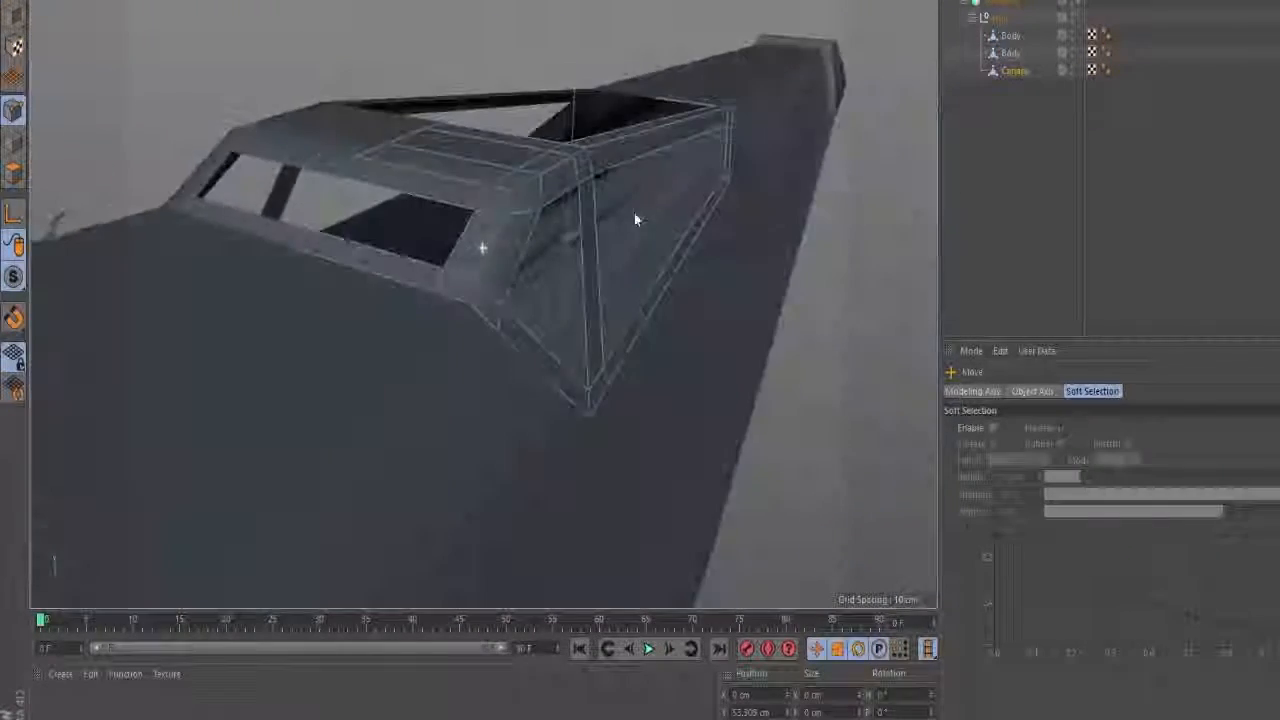
pyautogui.press('q')
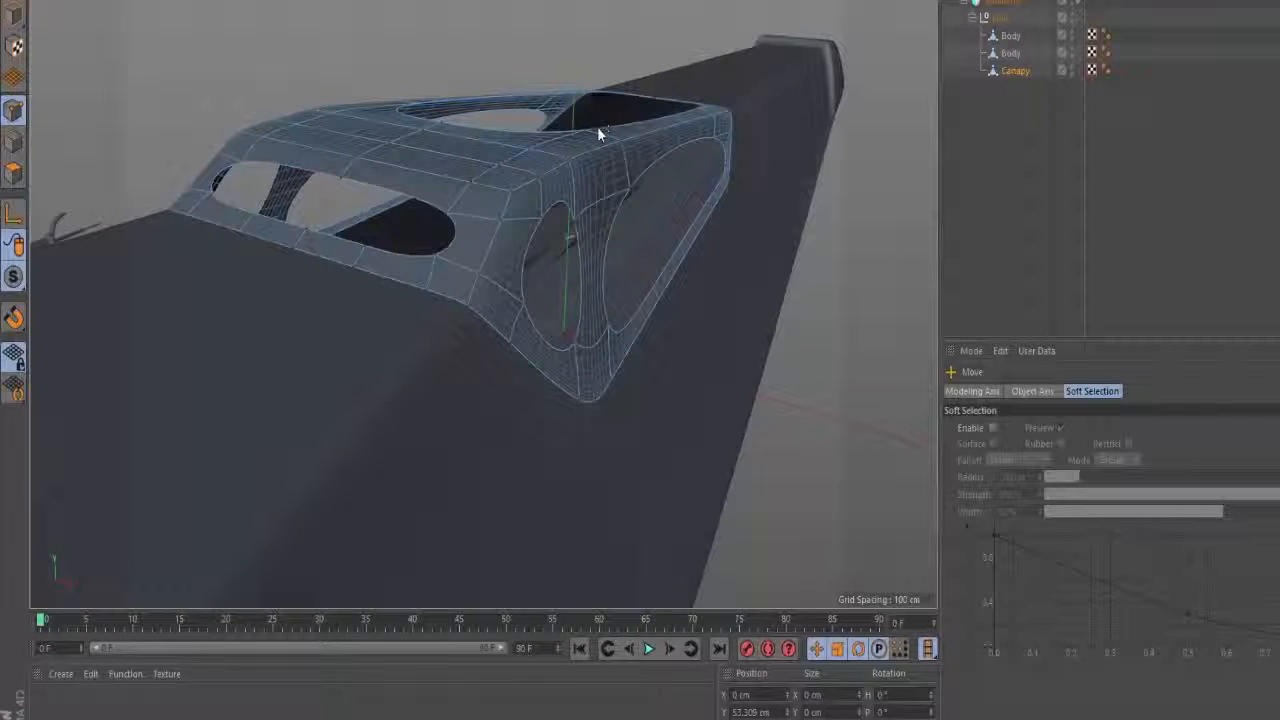
pyautogui.press('q')
# - Add Knife loop cuts across the side strut close to its lower and upper ends
pyautogui.press('k')
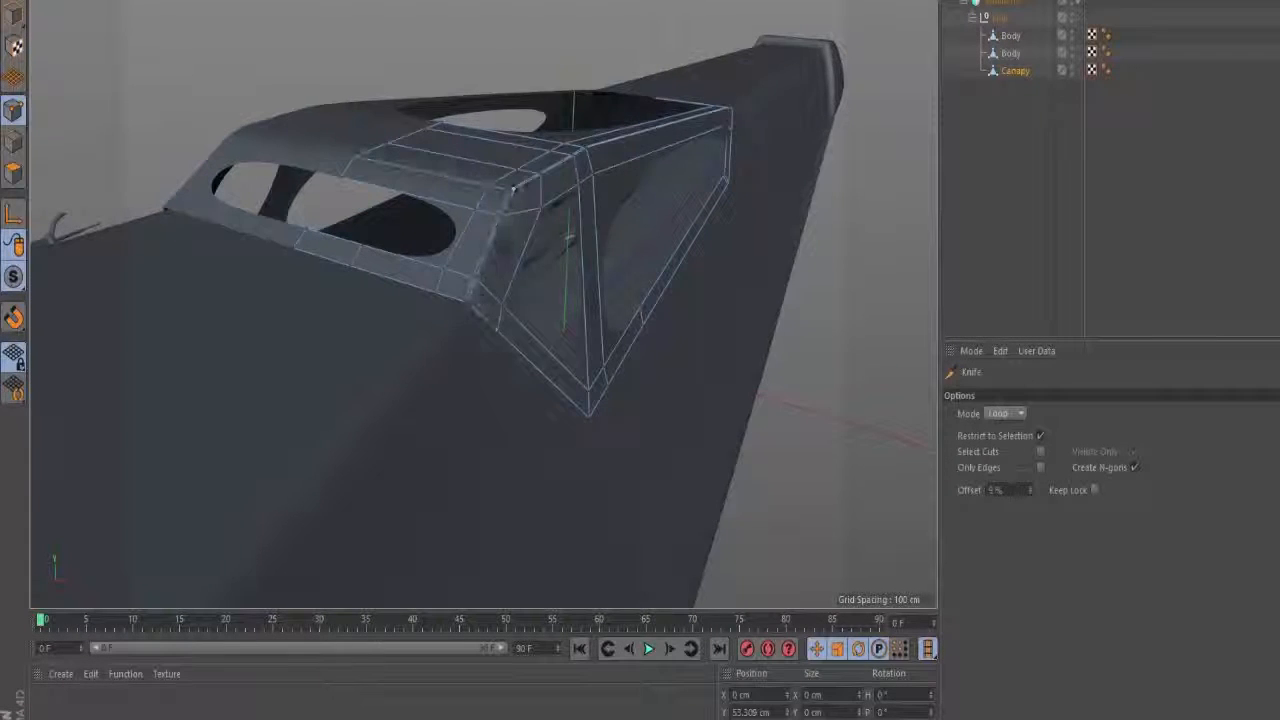
pyautogui.press('q')
pyautogui.keyDown('alt'); pyautogui.moveTo(506, 234); pyautogui.dragTo(508, 300); pyautogui.keyUp('alt')
pyautogui.press('q')
pyautogui.click(355, 229)
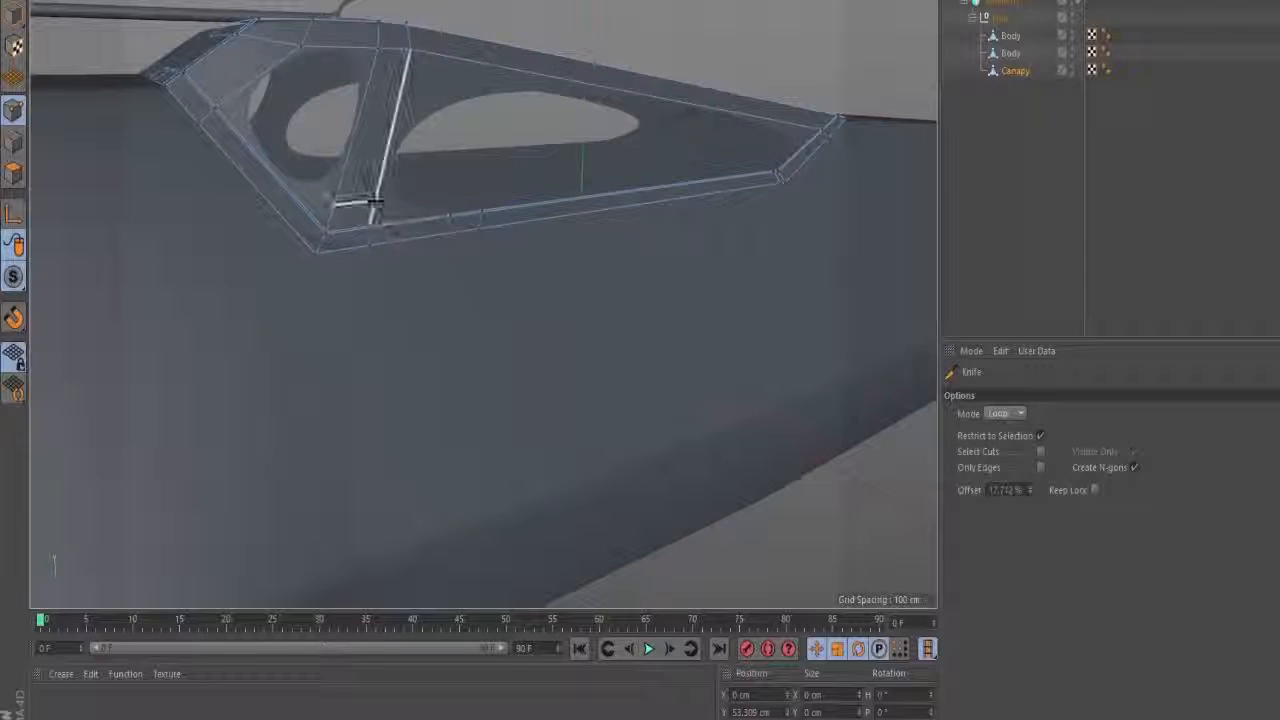
pyautogui.click(371, 214)
pyautogui.click(410, 55)
# - Add loop cuts across the upper side bar beside the strut's top and across the rear crossbar close to its corner
pyautogui.keyDown('alt'); pyautogui.moveTo(446, 40); pyautogui.dragTo(361, 152); pyautogui.keyUp('alt')
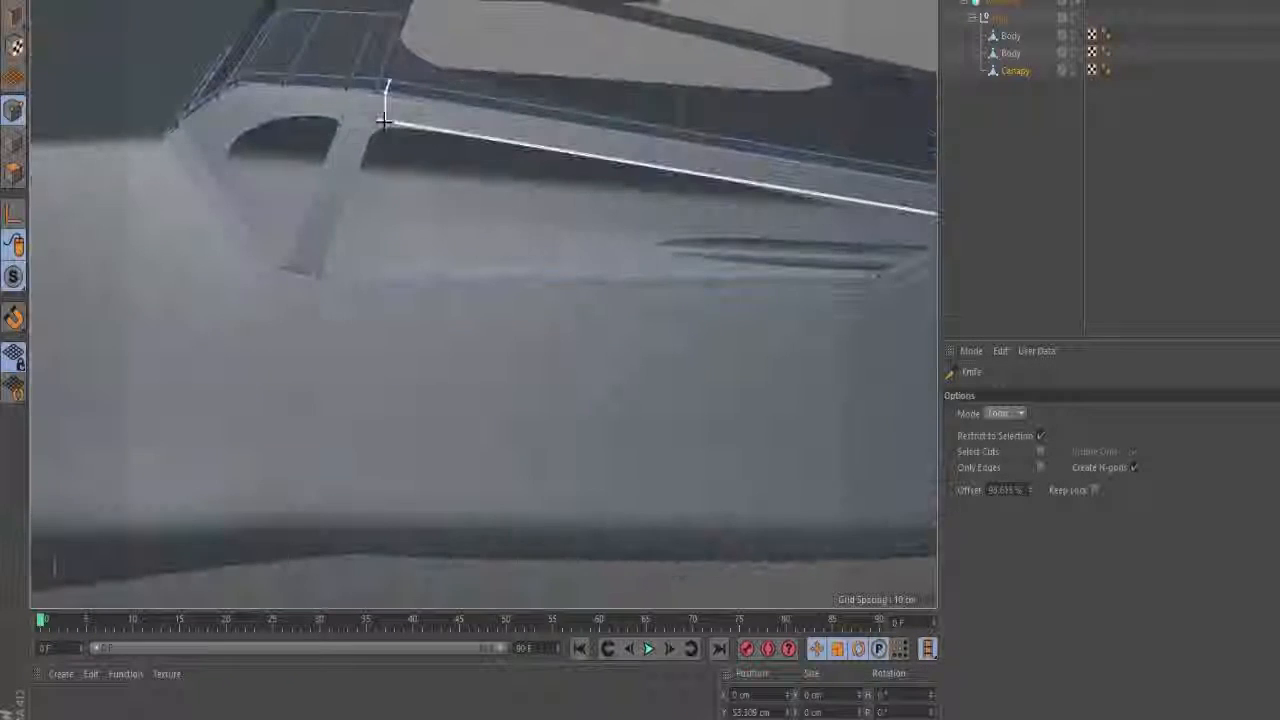
pyautogui.click(384, 120)
pyautogui.keyDown('alt'); pyautogui.moveTo(384, 105); pyautogui.dragTo(166, 172, button='middle'); pyautogui.keyUp('alt')
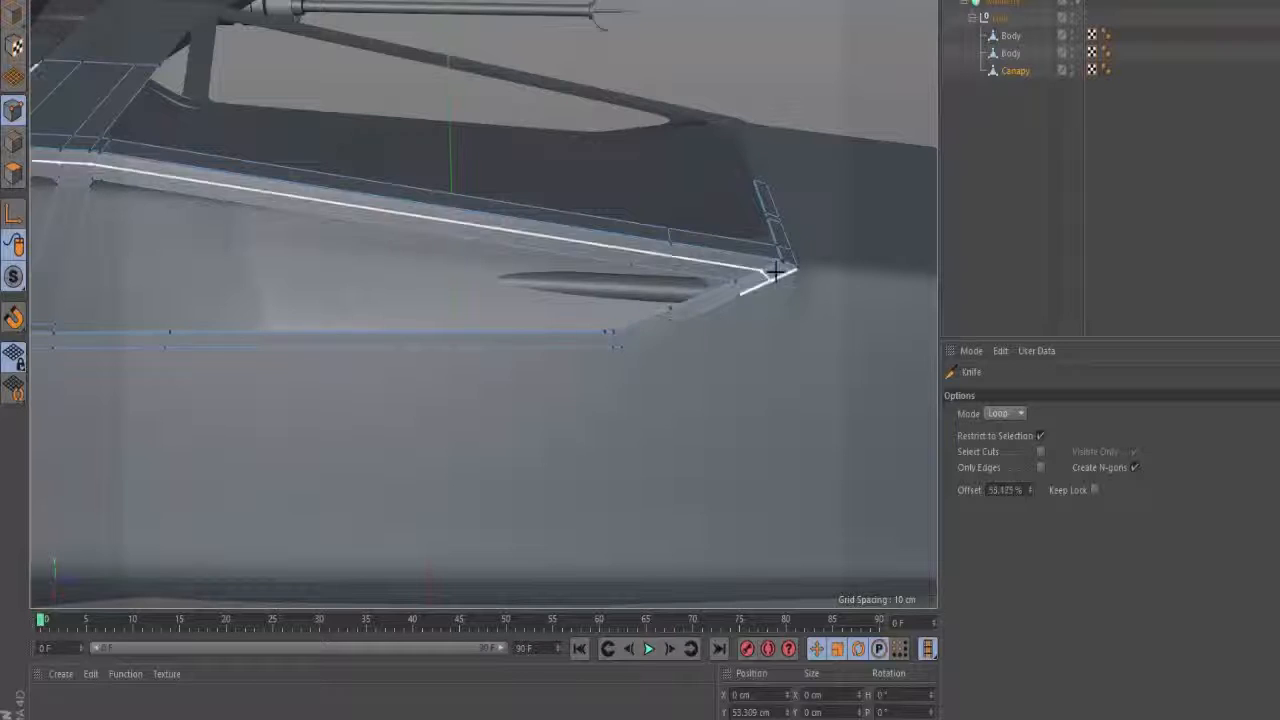
pyautogui.keyDown('alt'); pyautogui.moveTo(740, 252); pyautogui.dragTo(542, 234); pyautogui.keyUp('alt')
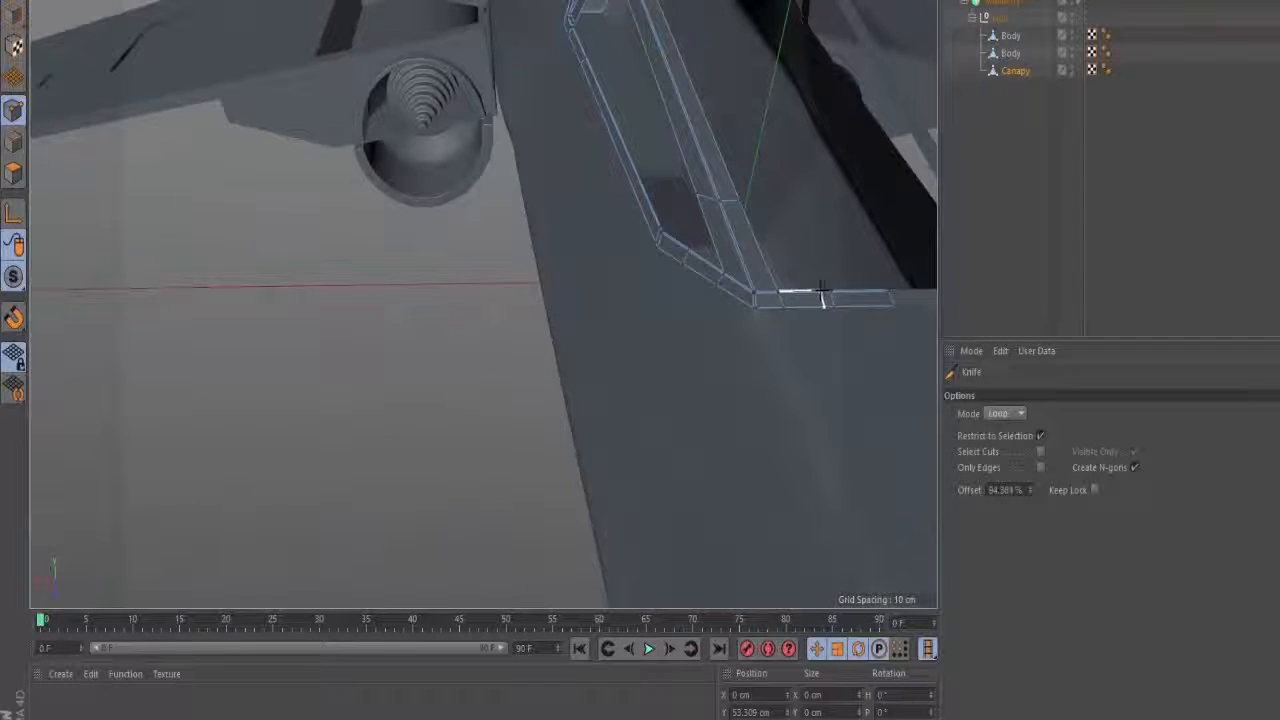
pyautogui.keyDown('alt'); pyautogui.moveTo(483, 289); pyautogui.dragTo(542, 388); pyautogui.keyUp('alt')
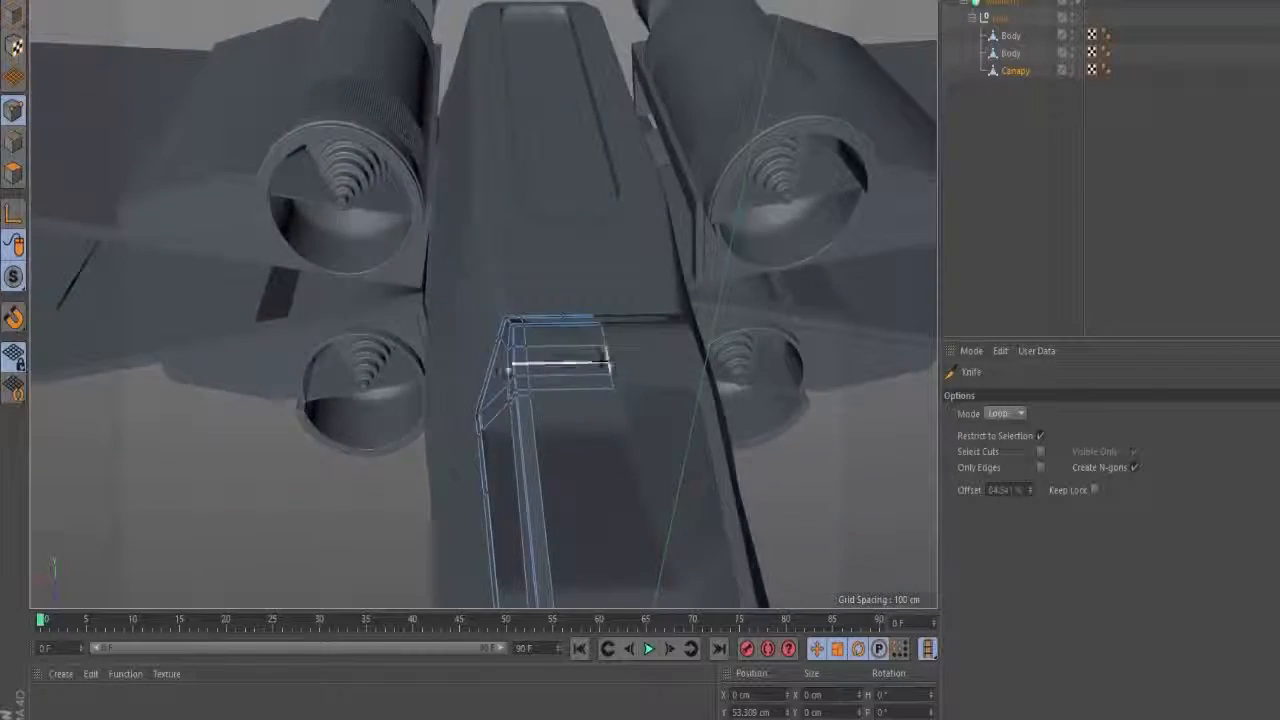
pyautogui.keyDown('alt'); pyautogui.moveTo(600, 359); pyautogui.dragTo(812, 385); pyautogui.keyUp('alt')
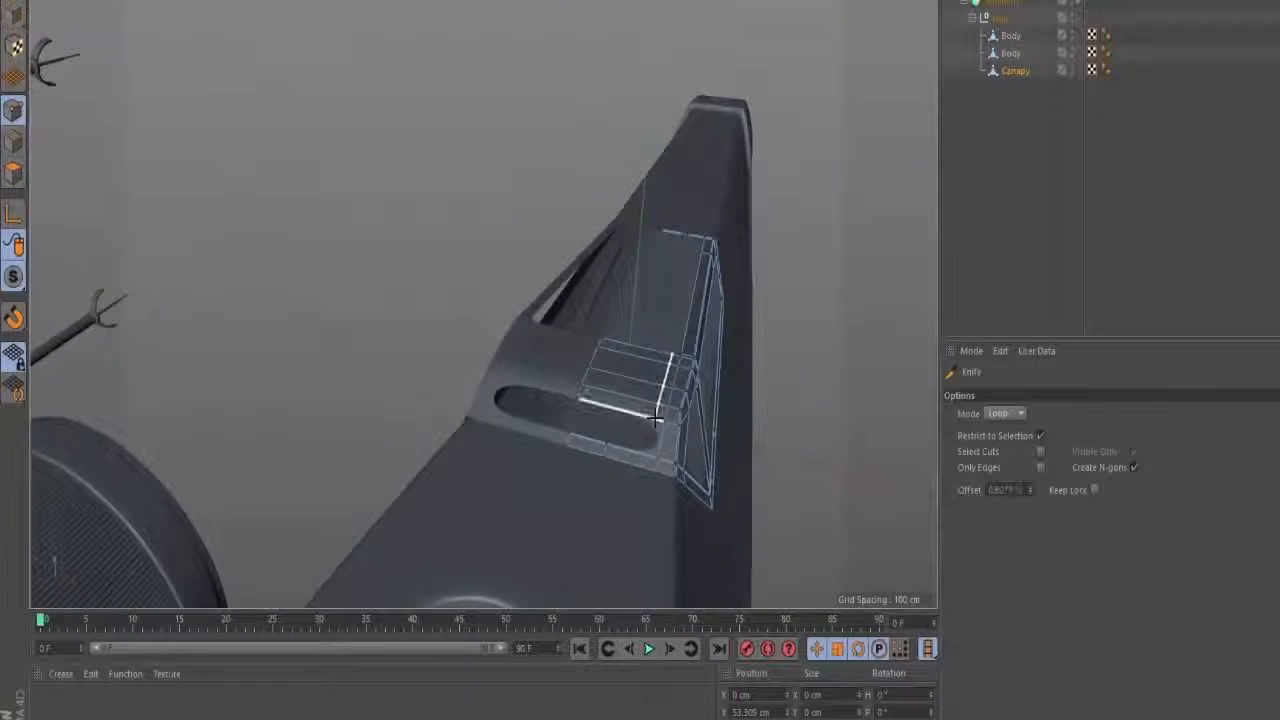
pyautogui.scroll(5, 656, 430)
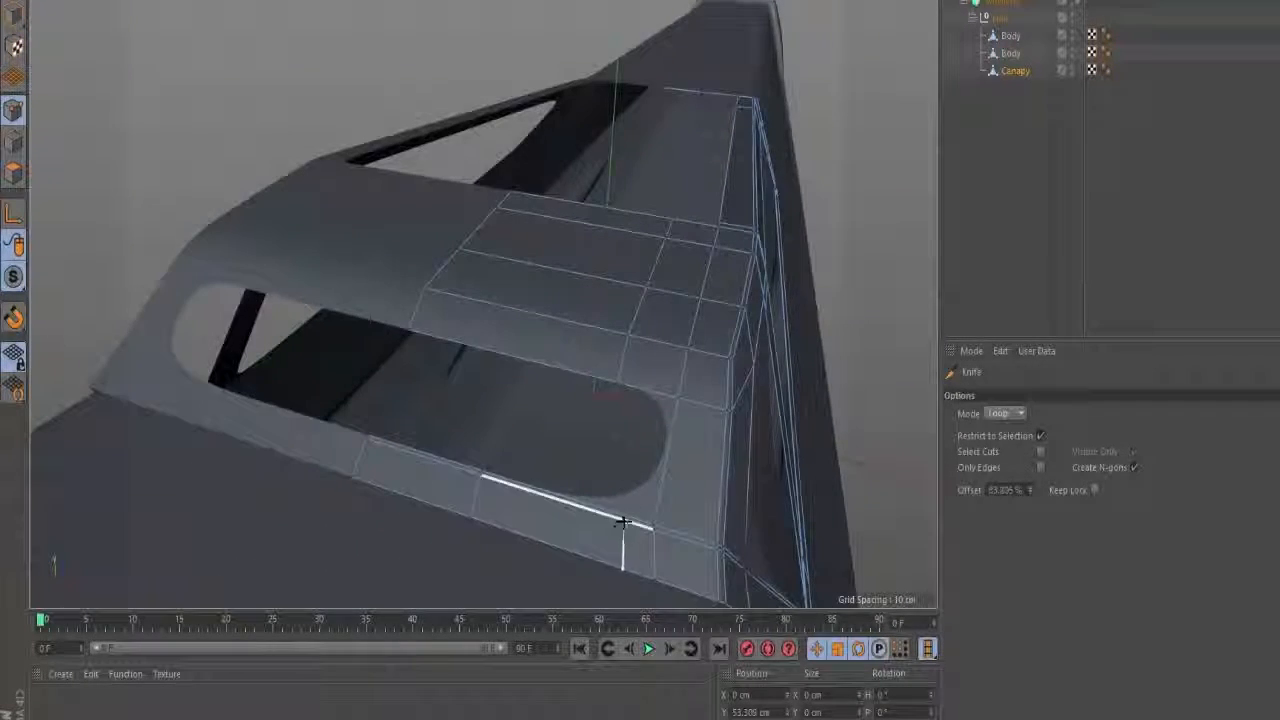
pyautogui.click(631, 509)
# - Add loop cuts on the Canopy object near the side frame's lower corner and at its rear outer corner
pyautogui.keyDown('alt'); pyautogui.moveTo(700, 506); pyautogui.dragTo(554, 383, button='middle'); pyautogui.keyUp('alt')
pyautogui.keyDown('alt'); pyautogui.moveTo(552, 384); pyautogui.dragTo(470, 320); pyautogui.keyUp('alt')
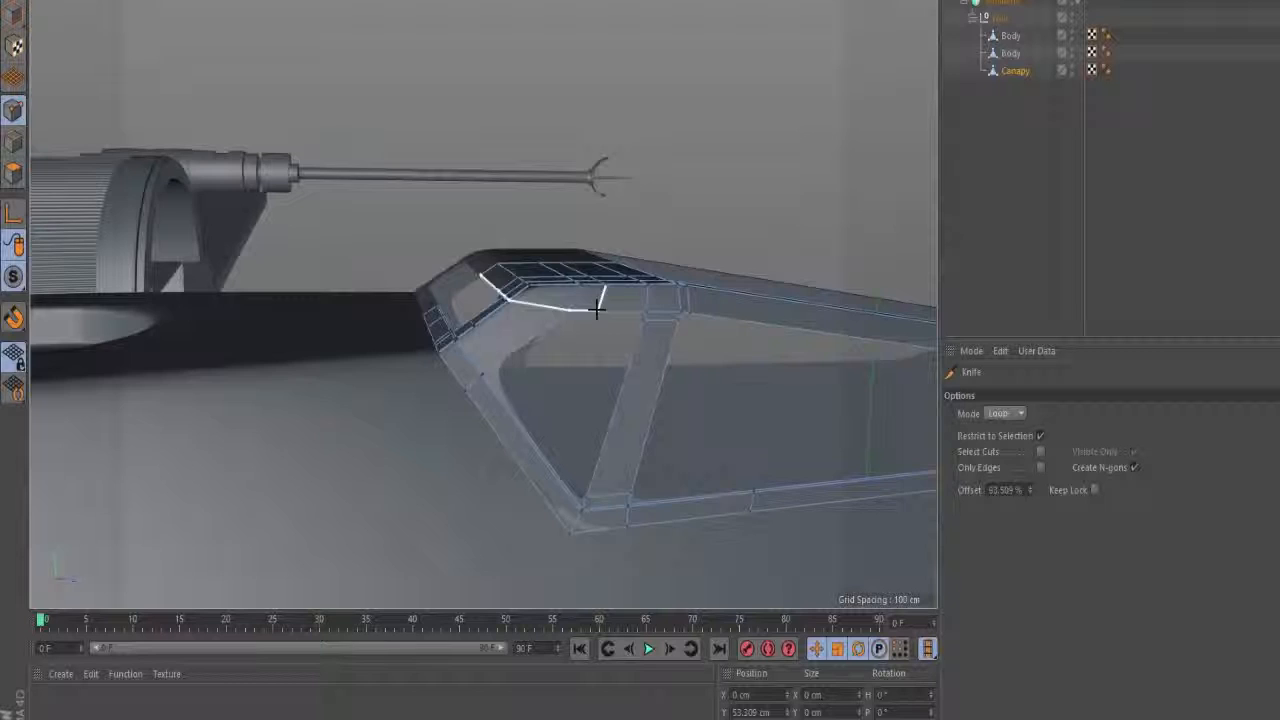
pyautogui.keyDown('alt'); pyautogui.moveTo(596, 309); pyautogui.dragTo(540, 410); pyautogui.keyUp('alt')
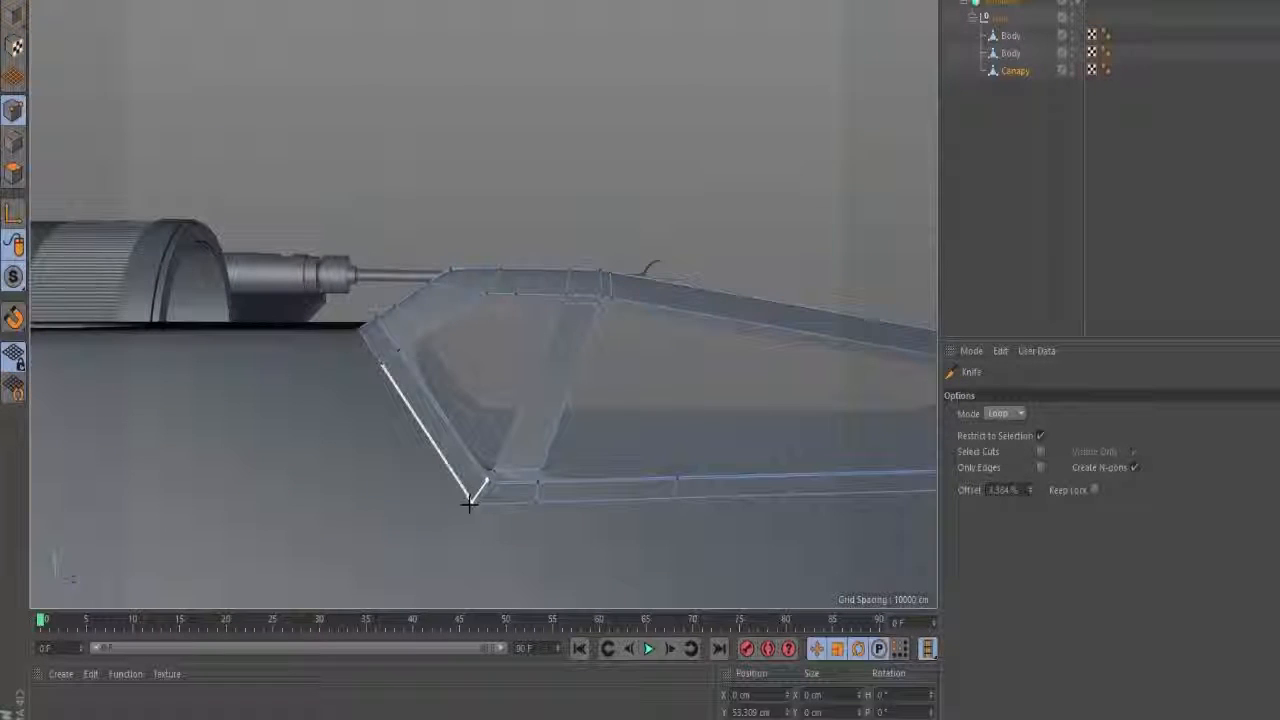
pyautogui.click(543, 508)
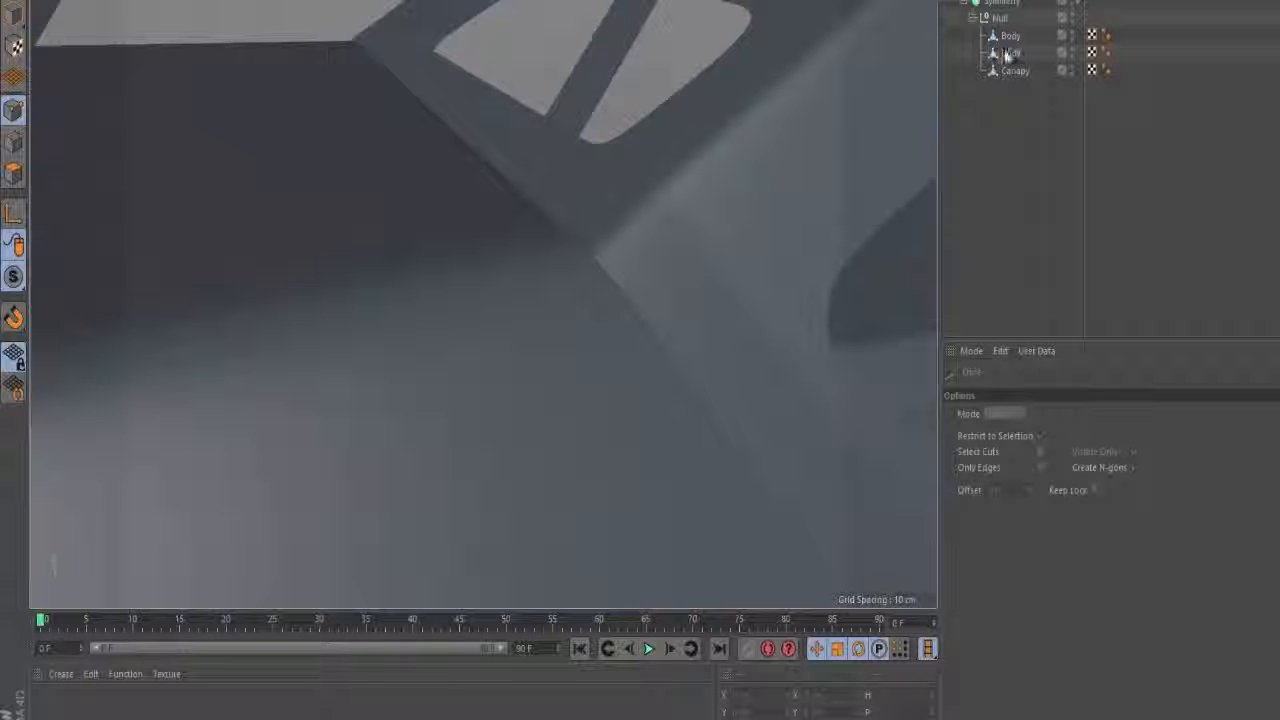
pyautogui.click(1014, 70)
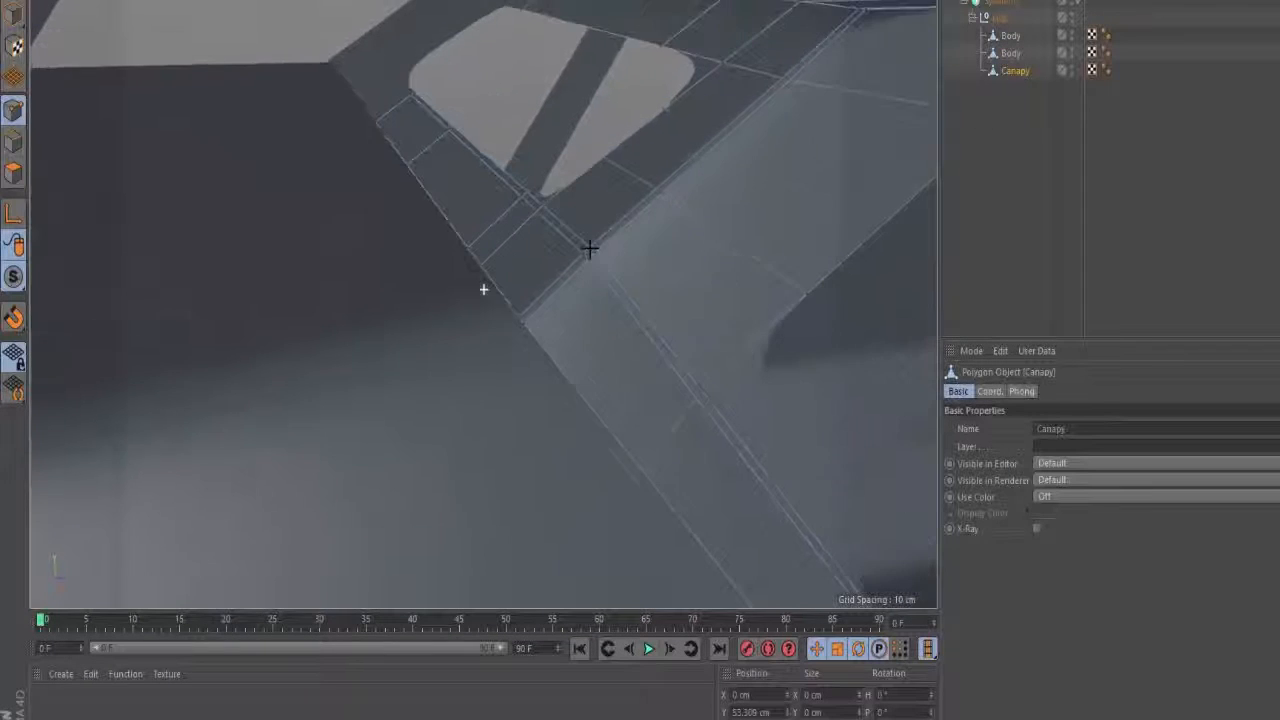
pyautogui.click(586, 252)
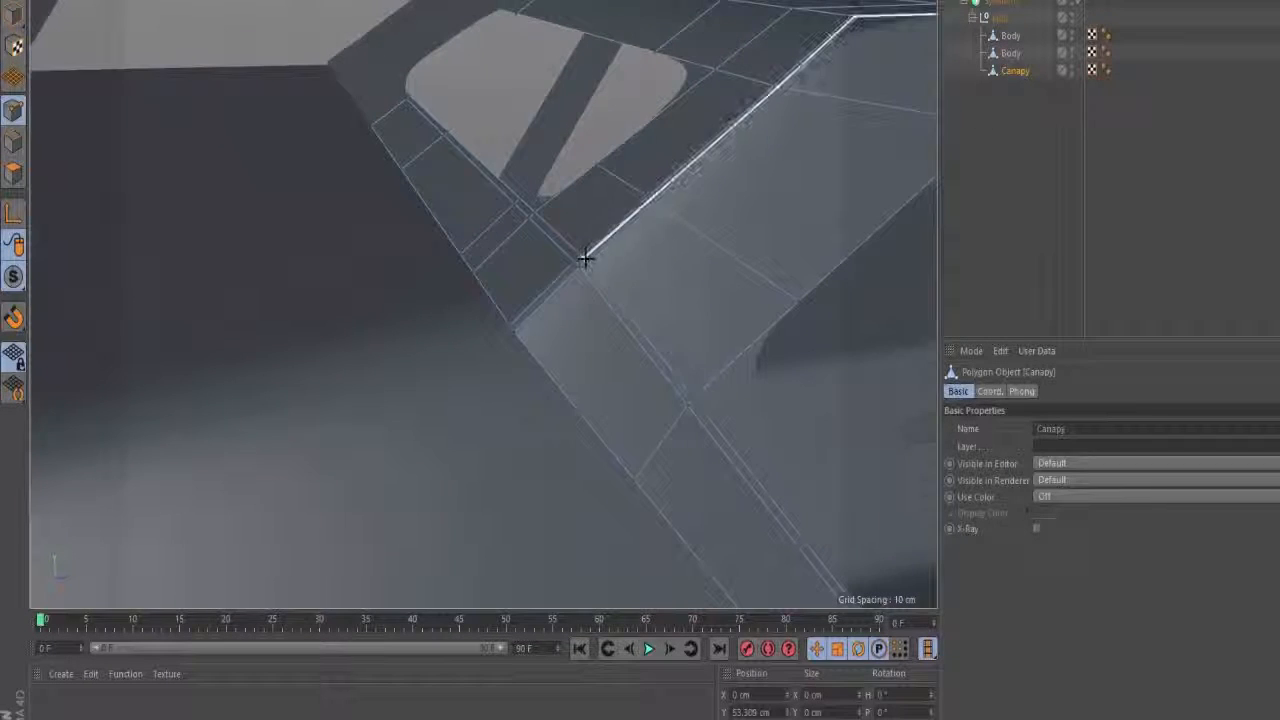
# - Select the lengthwise edge loop running along the rear crossbar and slanted side bar and dissolve it
pyautogui.press('e')
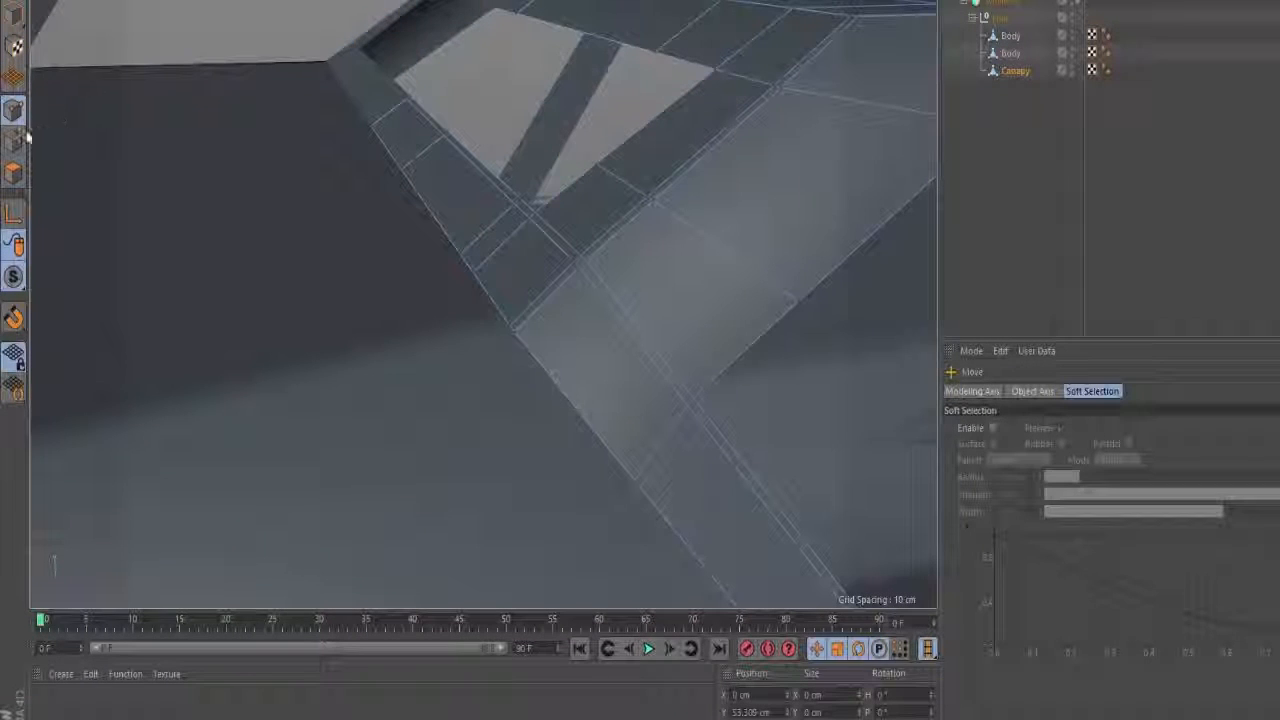
pyautogui.rightClick(508, 88)
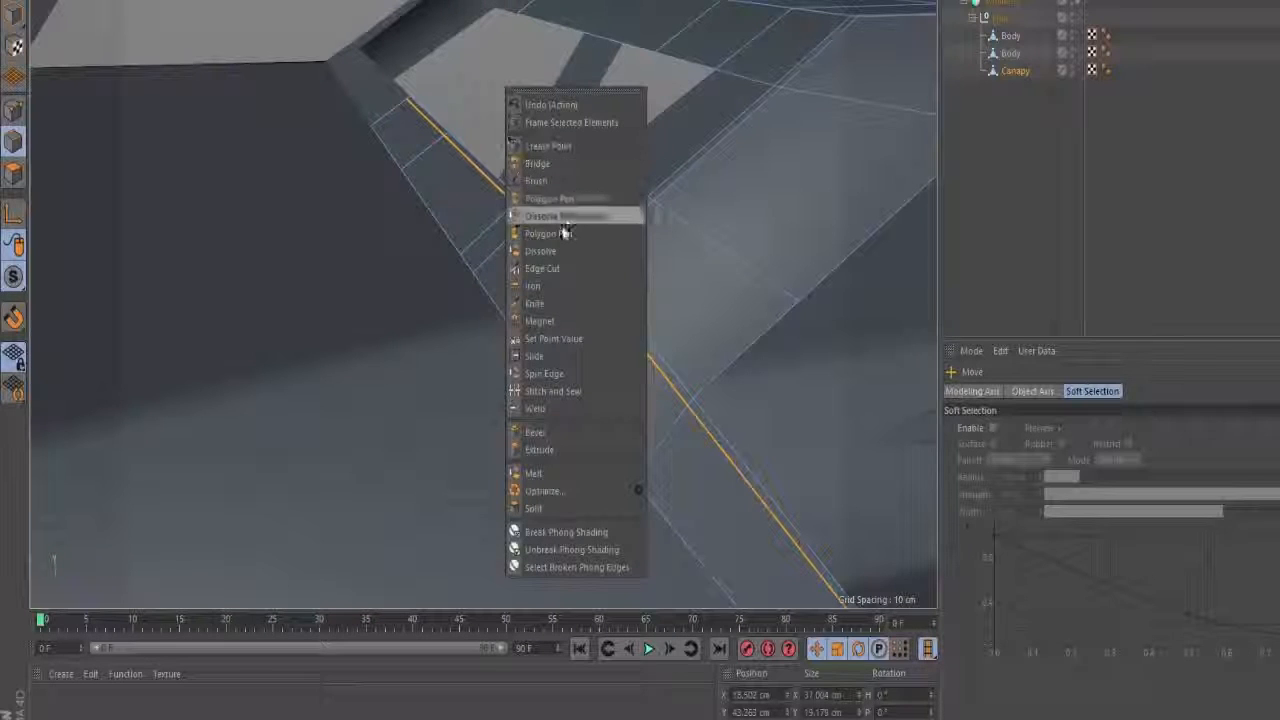
pyautogui.click(562, 253)
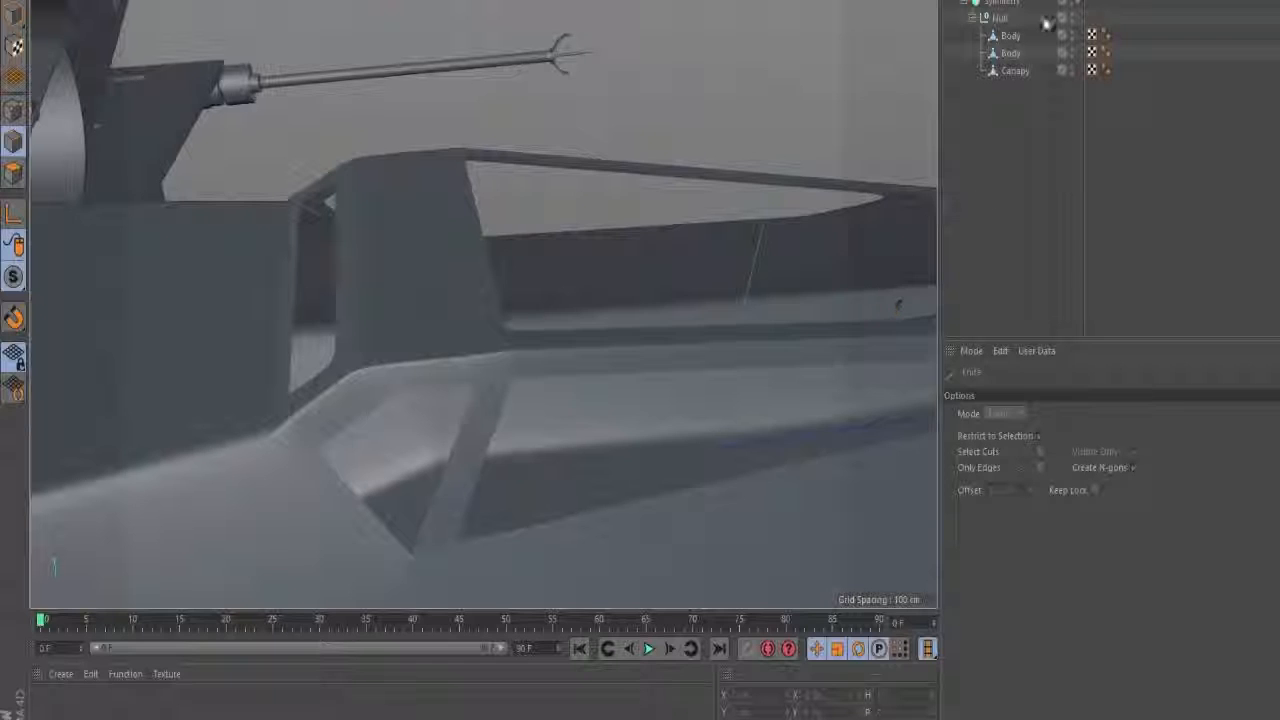
# - Extrude all polygons of the Canopy object inward with Create Caps enabled to give the frame thickness
pyautogui.click(1014, 71)
pyautogui.keyDown('alt'); pyautogui.moveTo(377, 369); pyautogui.dragTo(429, 280, button='middle'); pyautogui.keyUp('alt')
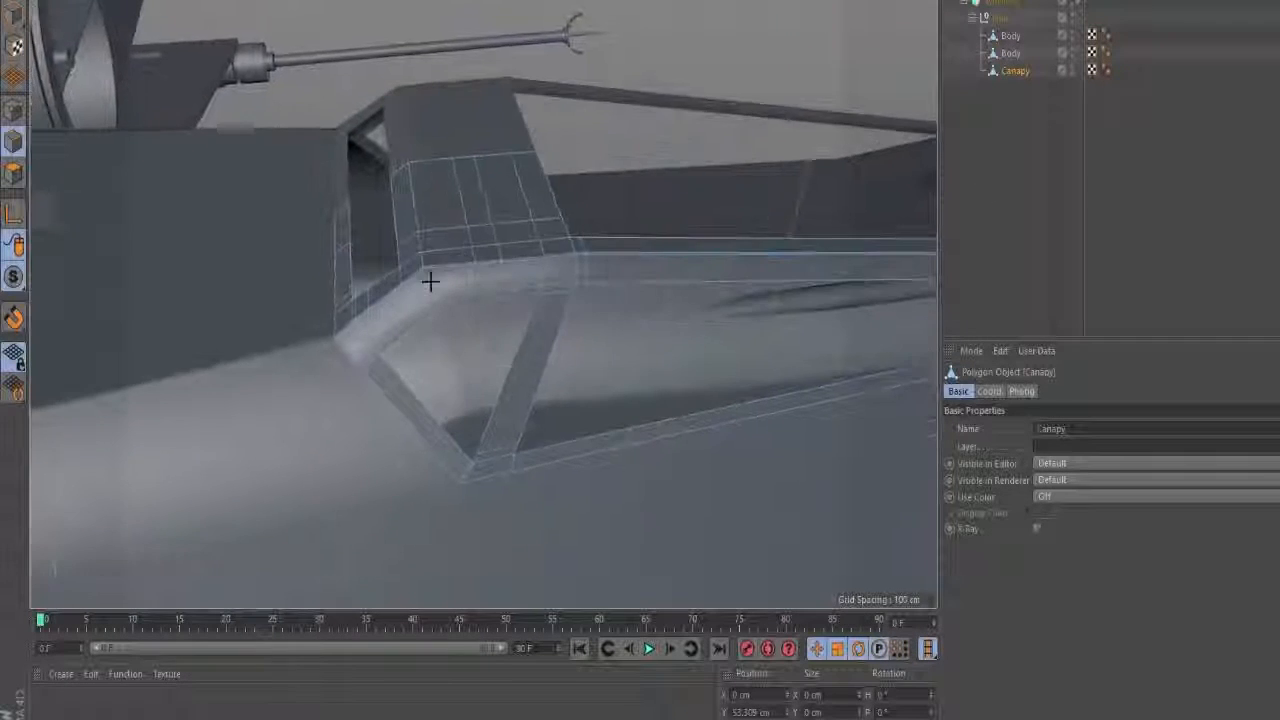
pyautogui.keyDown('alt'); pyautogui.moveTo(429, 280); pyautogui.dragTo(470, 219, button='right'); pyautogui.keyUp('alt')
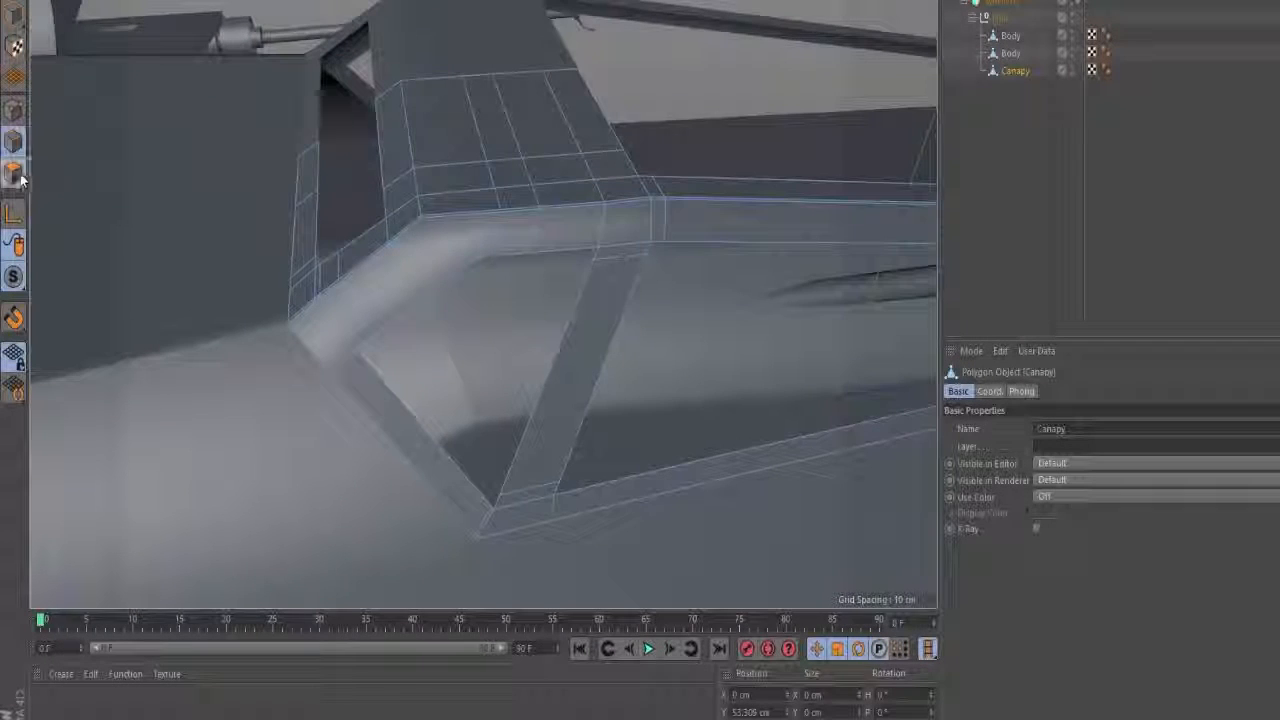
pyautogui.click(14, 174)
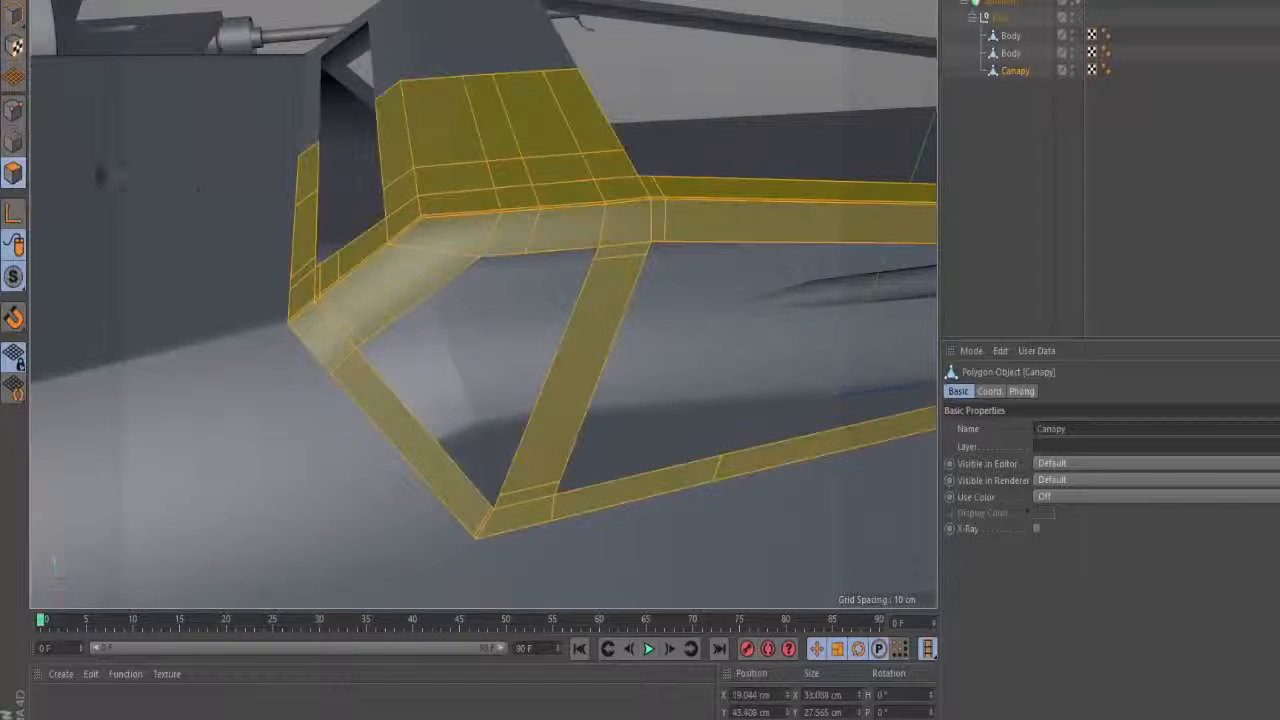
pyautogui.rightClick(348, 100)
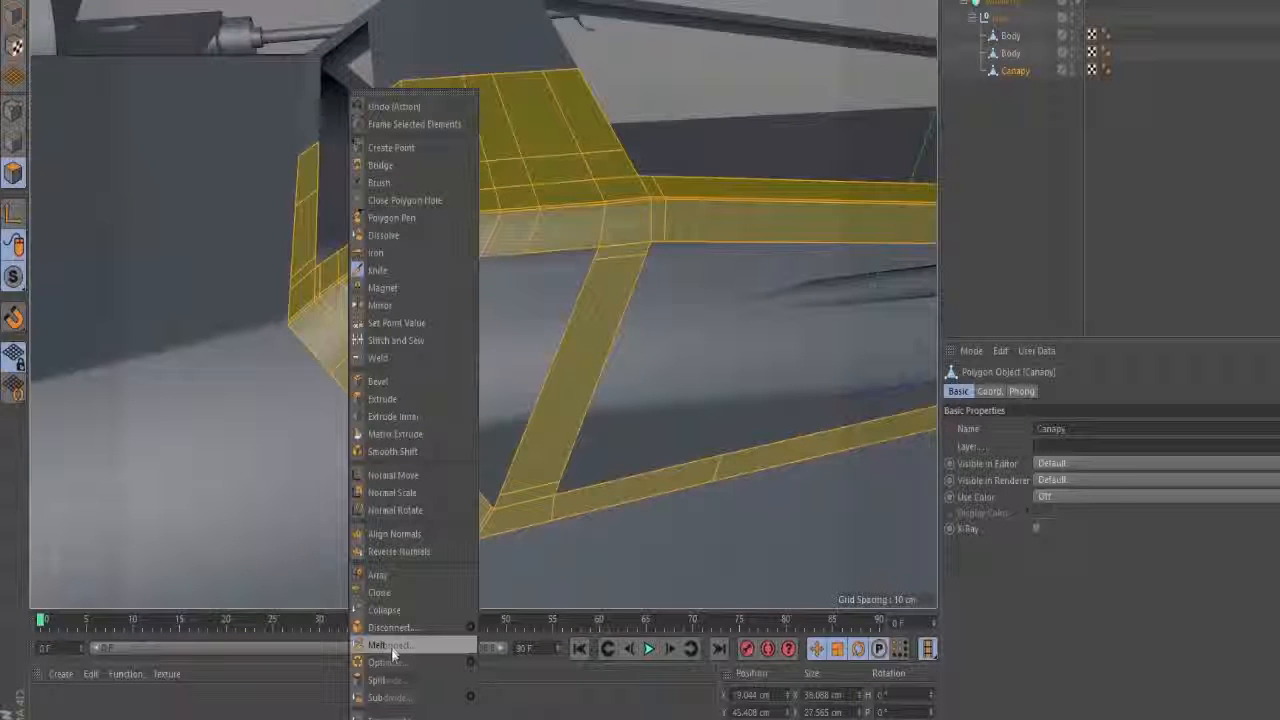
pyautogui.click(410, 400)
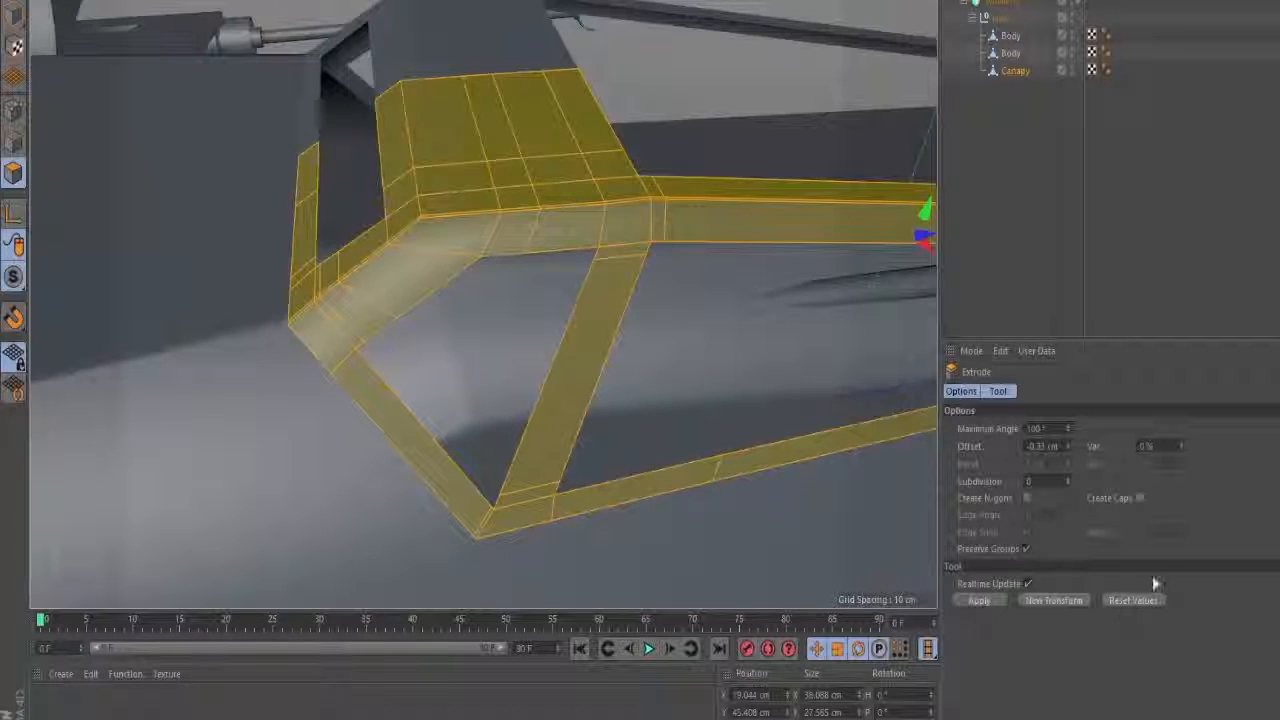
pyautogui.click(1139, 497)
pyautogui.keyDown('alt'); pyautogui.moveTo(585, 275); pyautogui.dragTo(746, 122); pyautogui.keyUp('alt')
pyautogui.moveTo(720, 223); pyautogui.dragTo(662, 223)
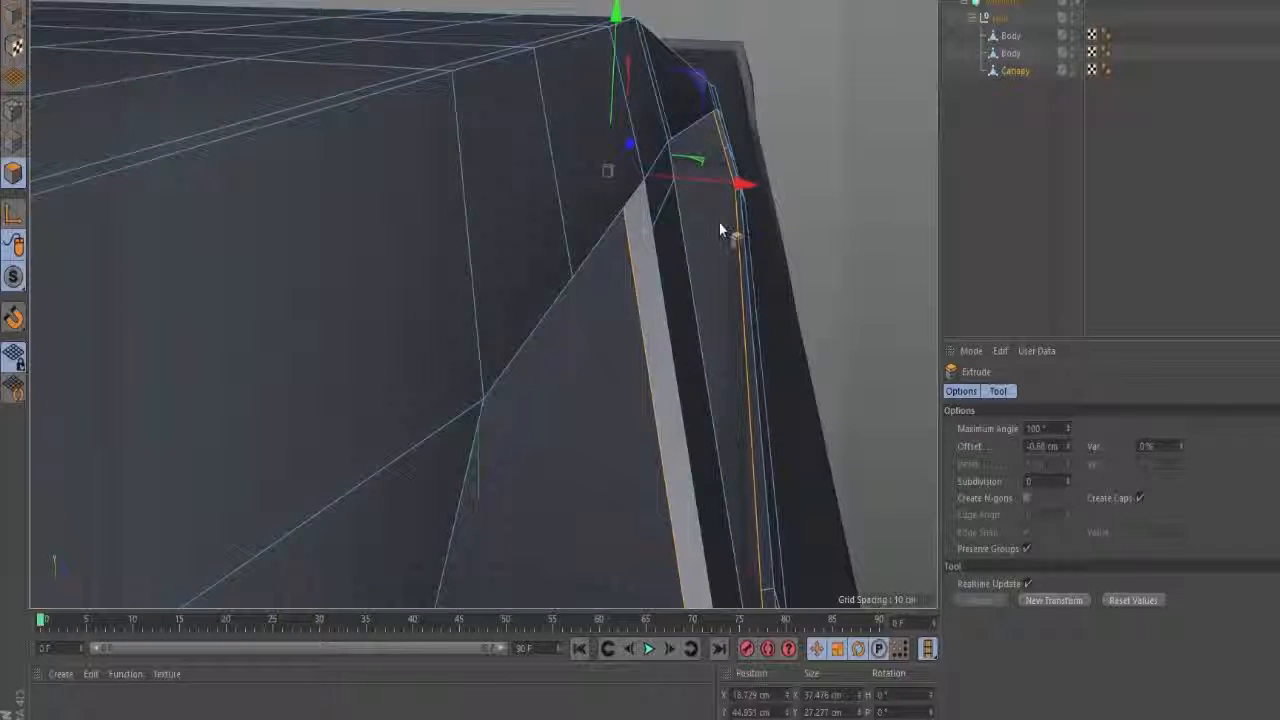
# - Add a Knife loop cut across the canopy frame's lower crossbar close to its end
pyautogui.hotkey('ctrl', 'a')
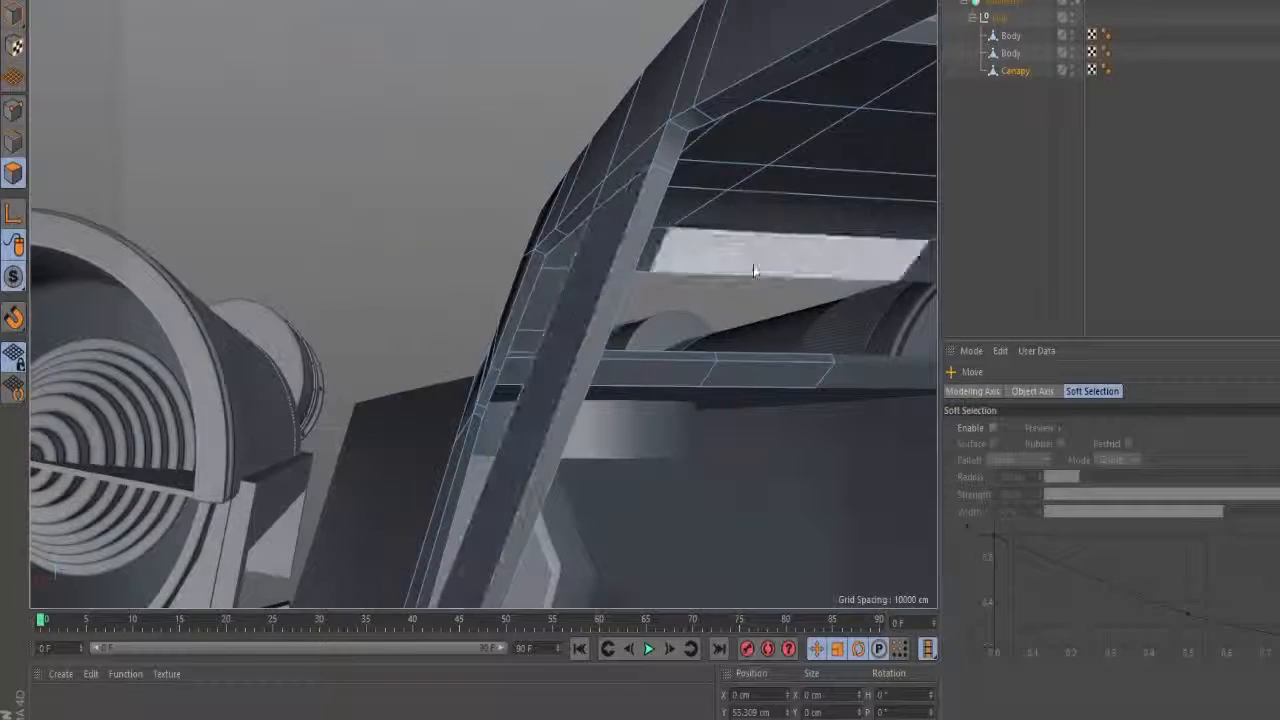
pyautogui.press('k')
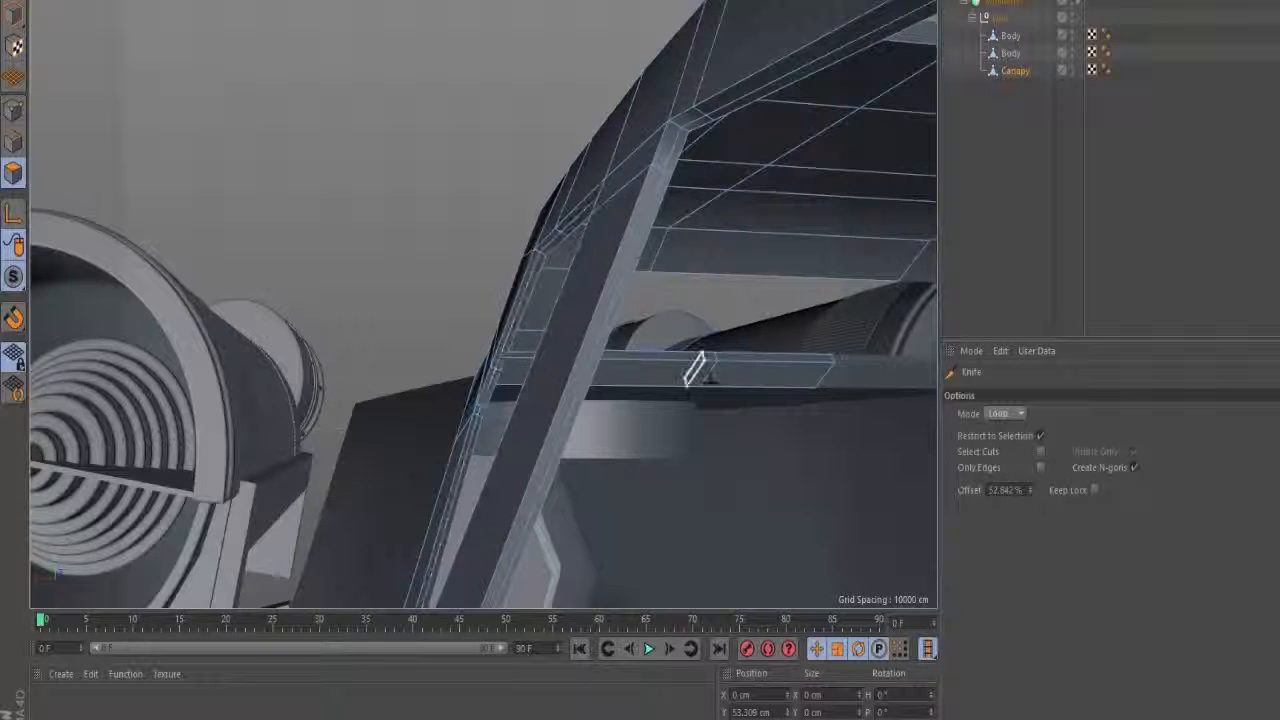
pyautogui.click(829, 357)
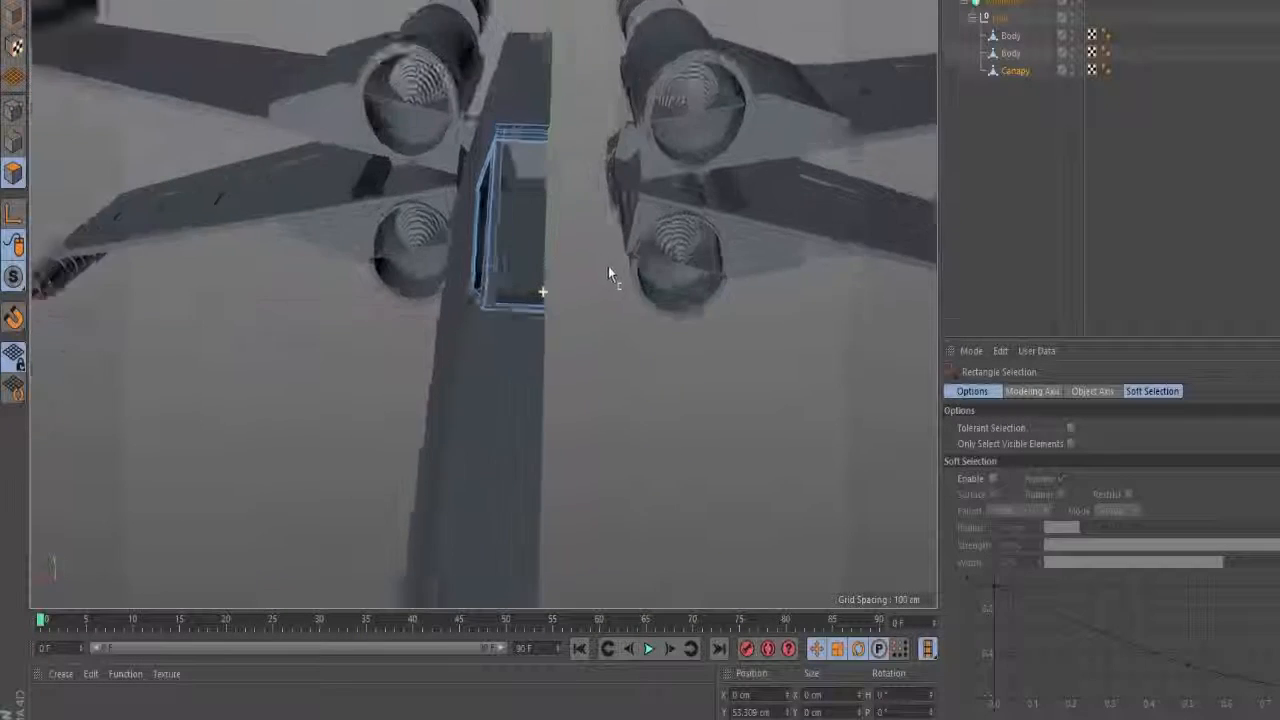
pyautogui.click(535, 376)
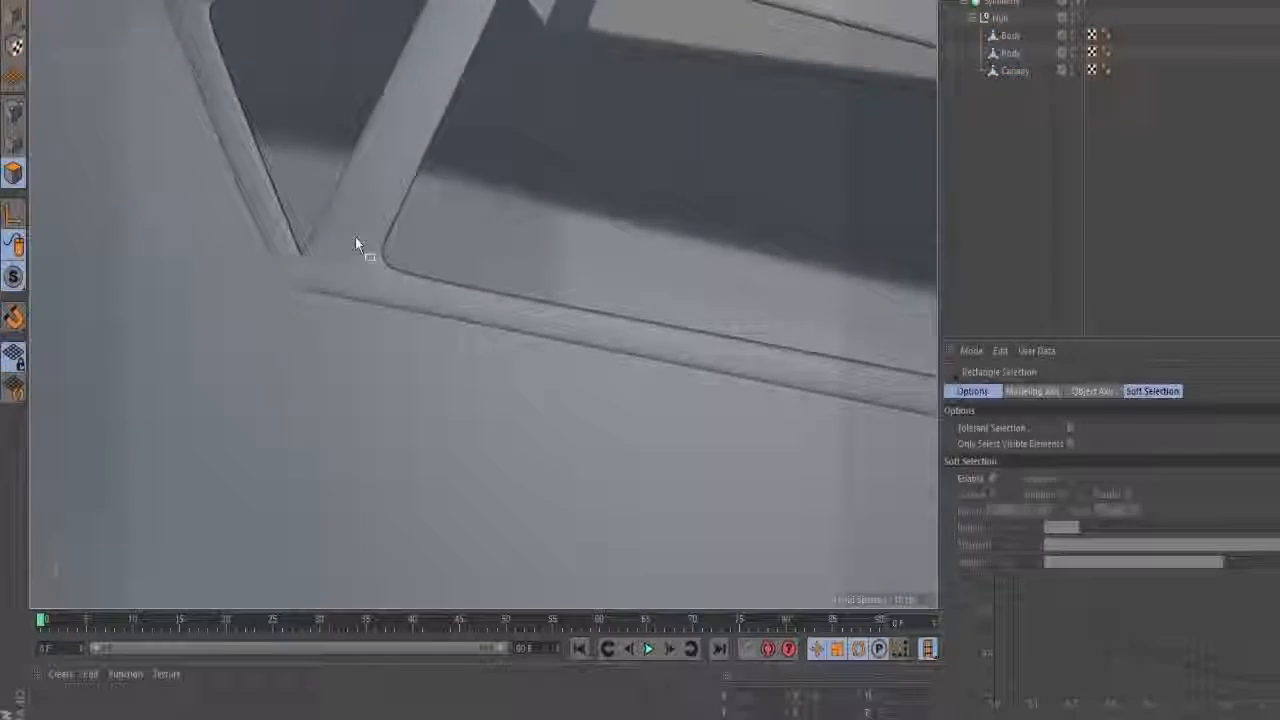
# - Inspect the smoothed canopy frame and the recessed panel on top of the fuselage from several angles
pyautogui.keyDown('alt'); pyautogui.moveTo(355, 237); pyautogui.dragTo(368, 260); pyautogui.keyUp('alt')
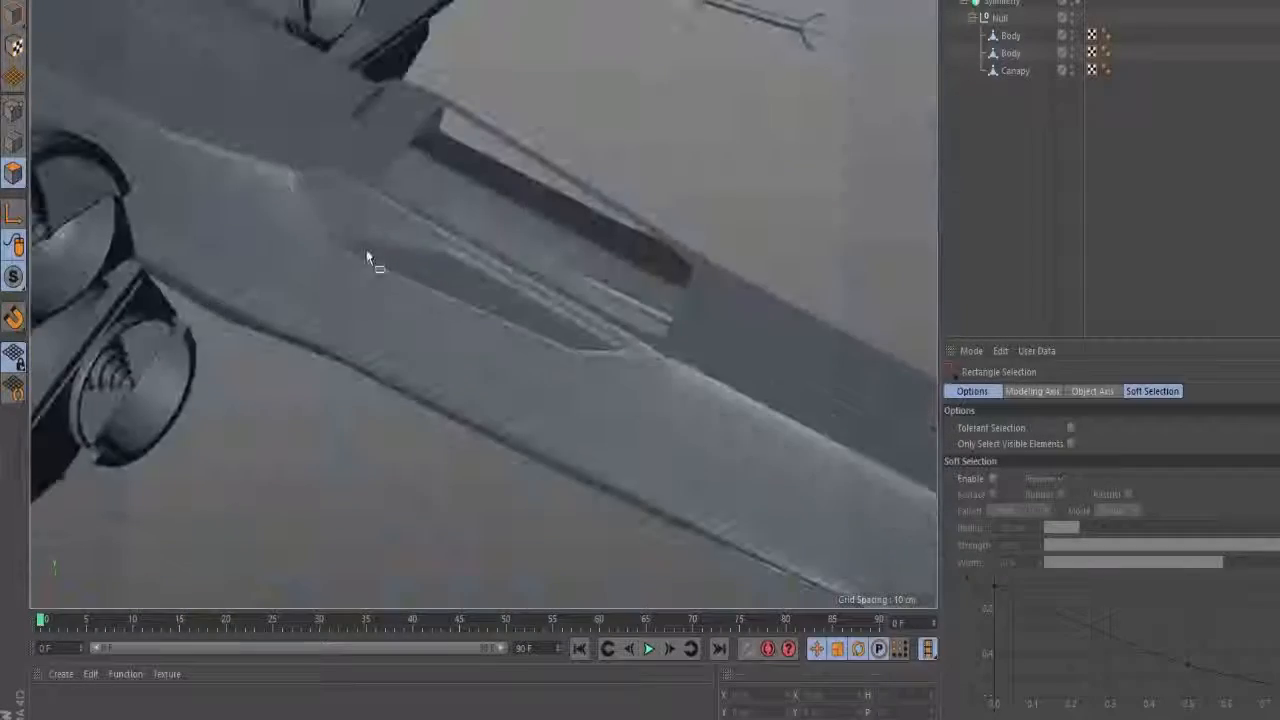
pyautogui.keyDown('alt'); pyautogui.moveTo(583, 325); pyautogui.dragTo(585, 423, button='middle'); pyautogui.keyUp('alt')
pyautogui.keyDown('alt'); pyautogui.moveTo(646, 466); pyautogui.dragTo(640, 395); pyautogui.keyUp('alt')
pyautogui.keyDown('alt'); pyautogui.moveTo(530, 310); pyautogui.dragTo(507, 392); pyautogui.keyUp('alt')
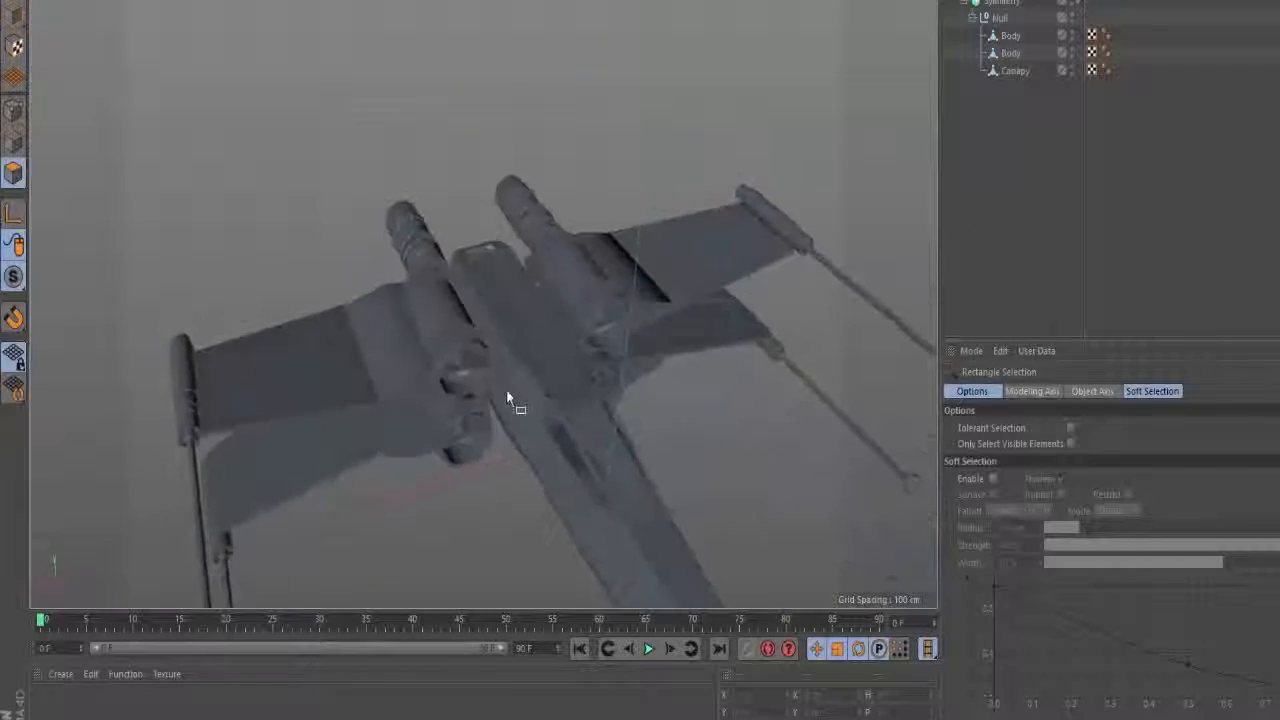
pyautogui.keyDown('alt'); pyautogui.moveTo(543, 337); pyautogui.dragTo(709, 309, button='right'); pyautogui.keyUp('alt')
pyautogui.keyDown('alt'); pyautogui.moveTo(709, 309); pyautogui.dragTo(627, 295); pyautogui.keyUp('alt')
pyautogui.keyDown('alt'); pyautogui.moveTo(627, 289); pyautogui.dragTo(611, 334, button='right'); pyautogui.keyUp('alt')
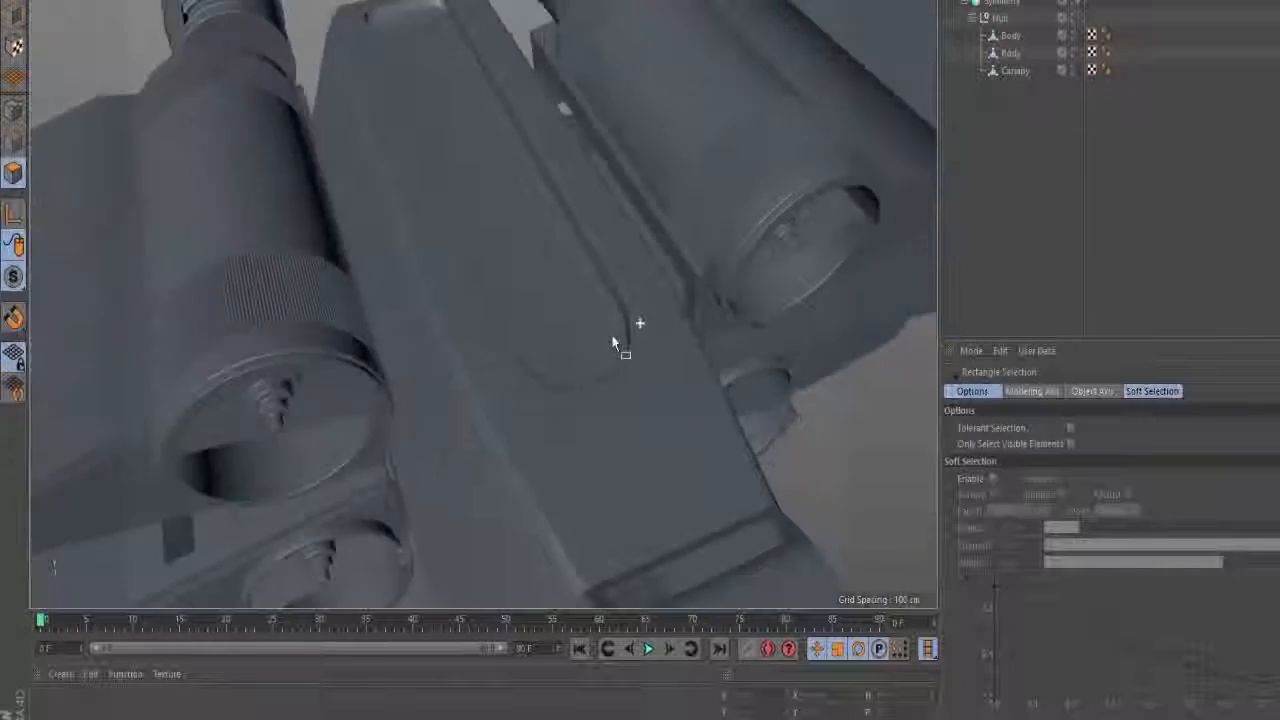
pyautogui.keyDown('alt'); pyautogui.moveTo(611, 334); pyautogui.dragTo(637, 366); pyautogui.keyUp('alt')
# - Switch to the reference images and examine the mechanical details in the top view's fuselage channel
pyautogui.hotkey('alt', 'Tab')
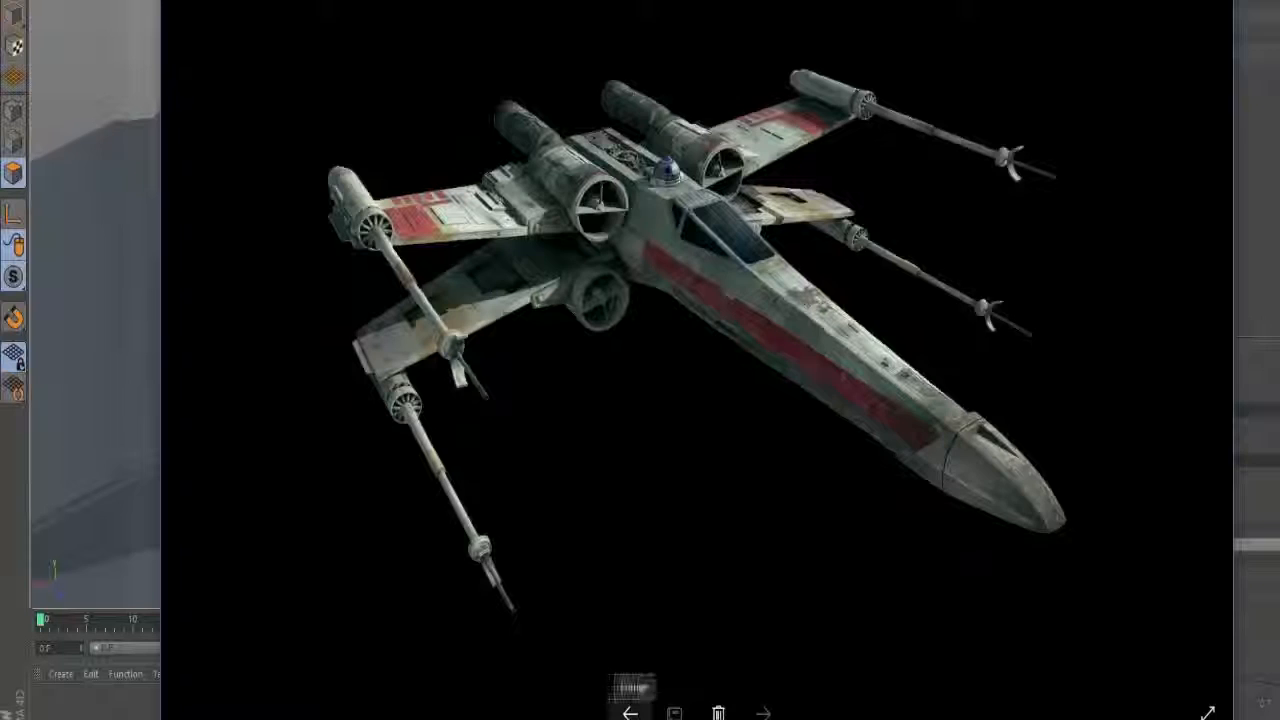
pyautogui.click(630, 712)
pyautogui.scroll(1, 710, 572)
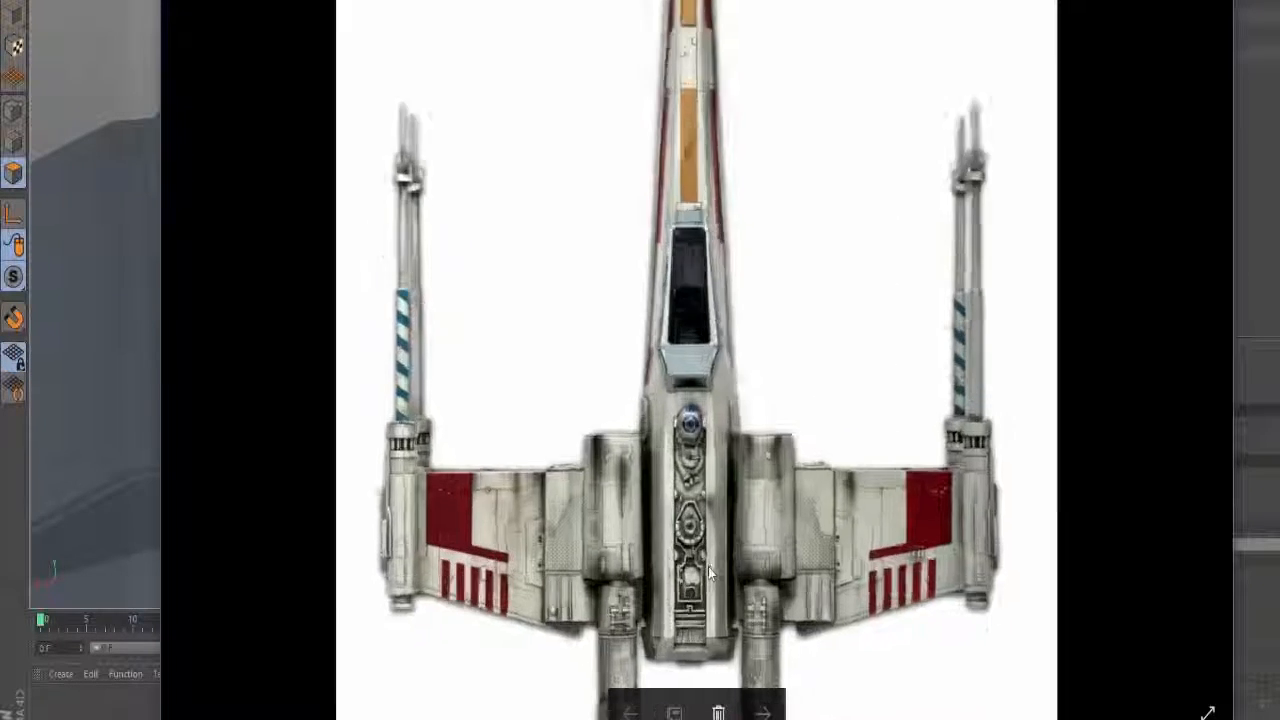
pyautogui.scroll(2, 710, 572)
pyautogui.moveTo(724, 508); pyautogui.dragTo(733, 344)
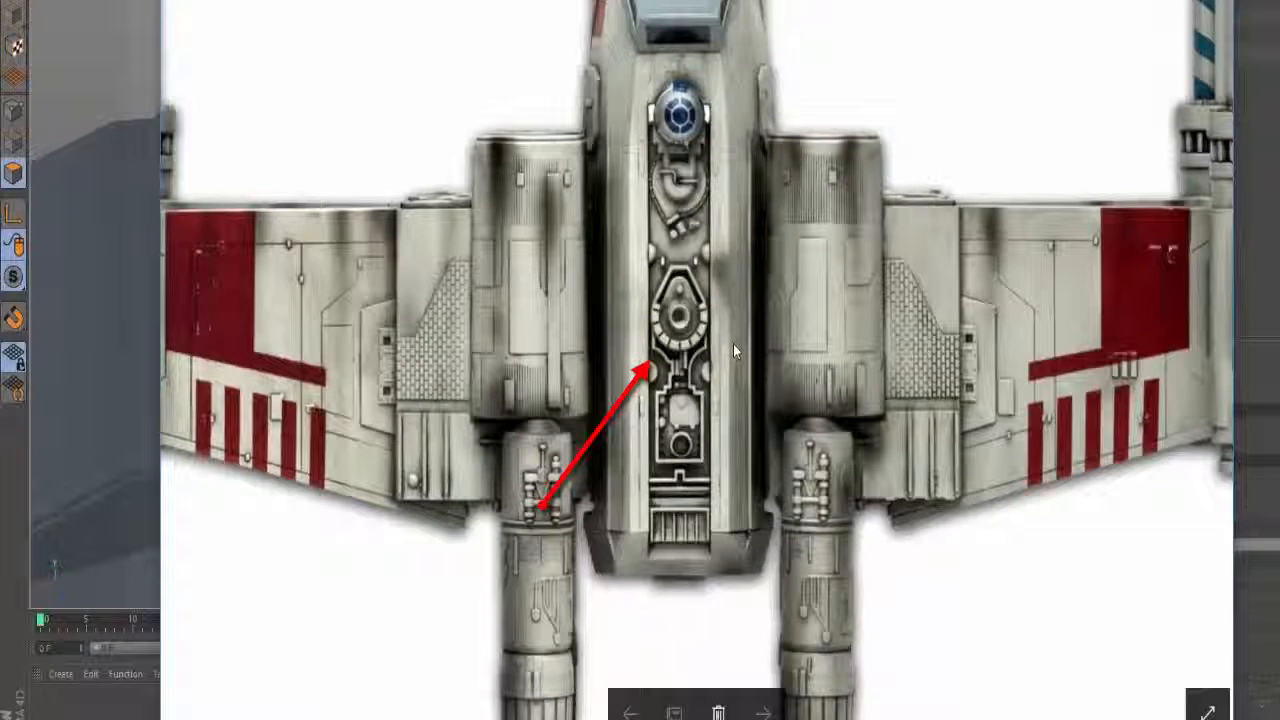
pyautogui.moveTo(754, 308); pyautogui.dragTo(740, 339)
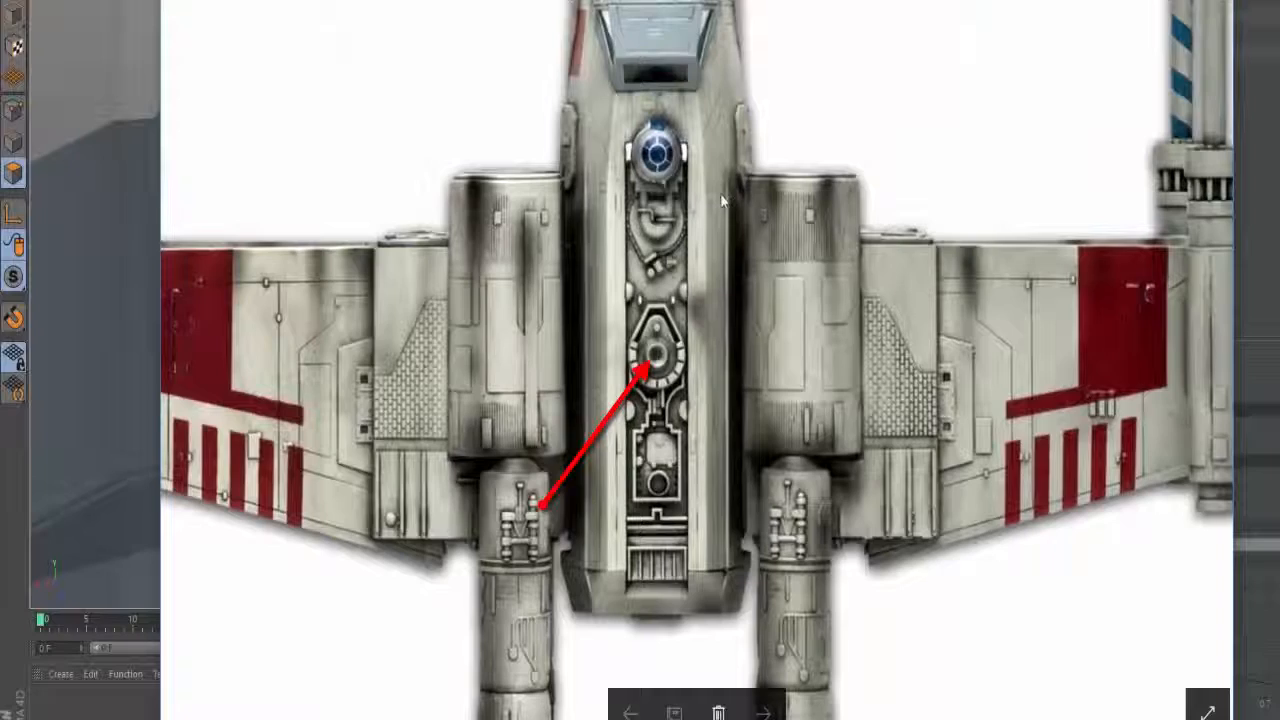
pyautogui.hotkey('alt', 'Tab')
# - Add a Cylinder primitive, position it above the rear fuselage and scale it down
pyautogui.keyDown('alt'); pyautogui.moveTo(674, 257); pyautogui.dragTo(594, 409); pyautogui.keyUp('alt')
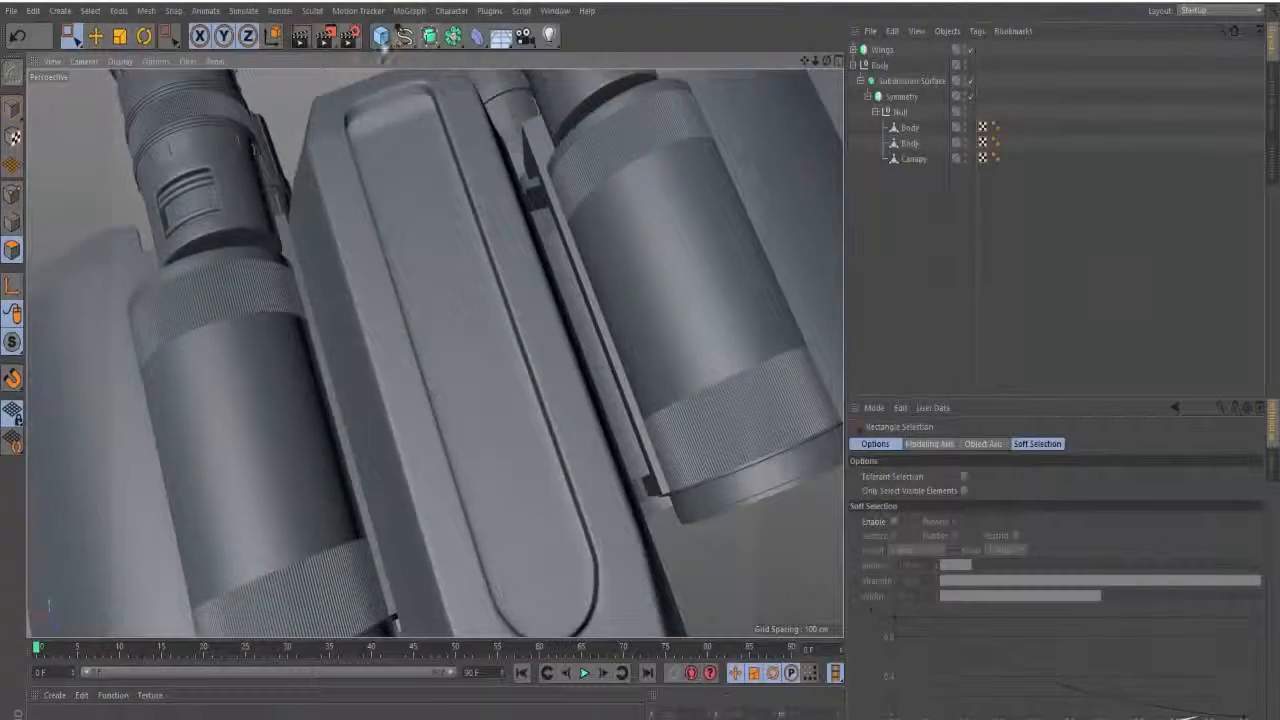
pyautogui.moveTo(380, 36); pyautogui.dragTo(420, 114)
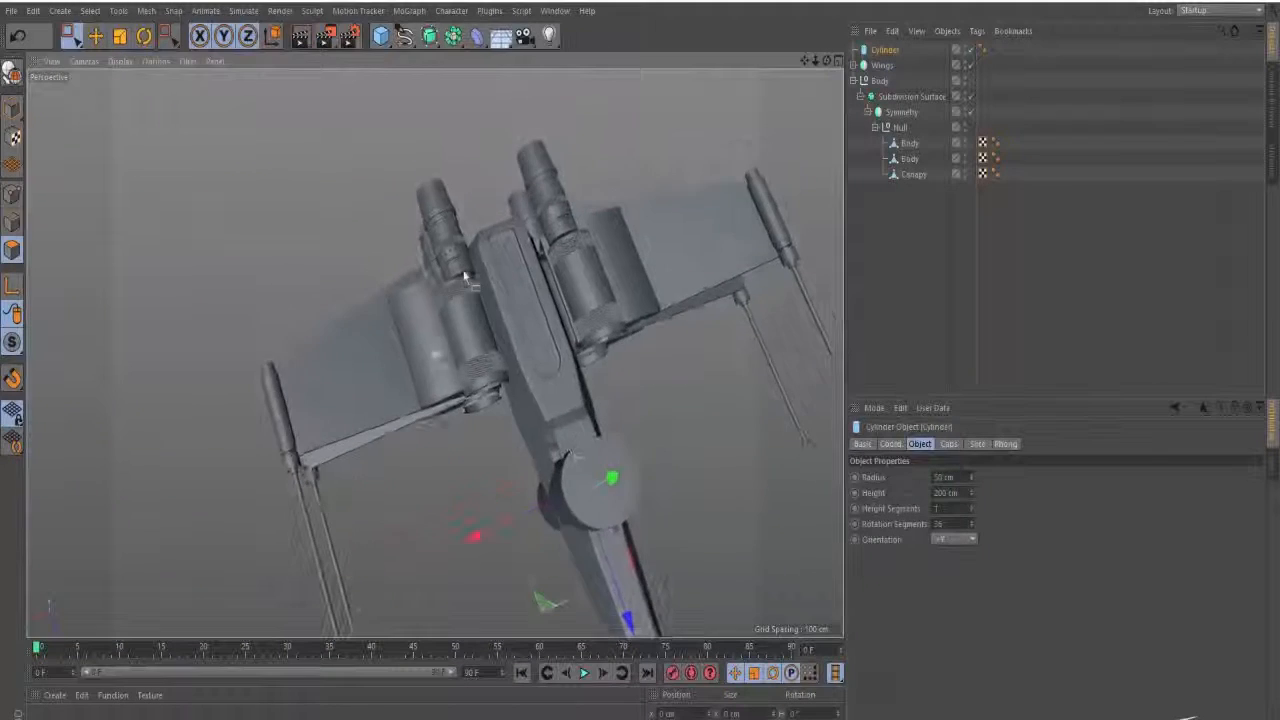
pyautogui.keyDown('alt'); pyautogui.moveTo(600, 440); pyautogui.dragTo(571, 286); pyautogui.keyUp('alt')
pyautogui.press('e')
pyautogui.press('t')
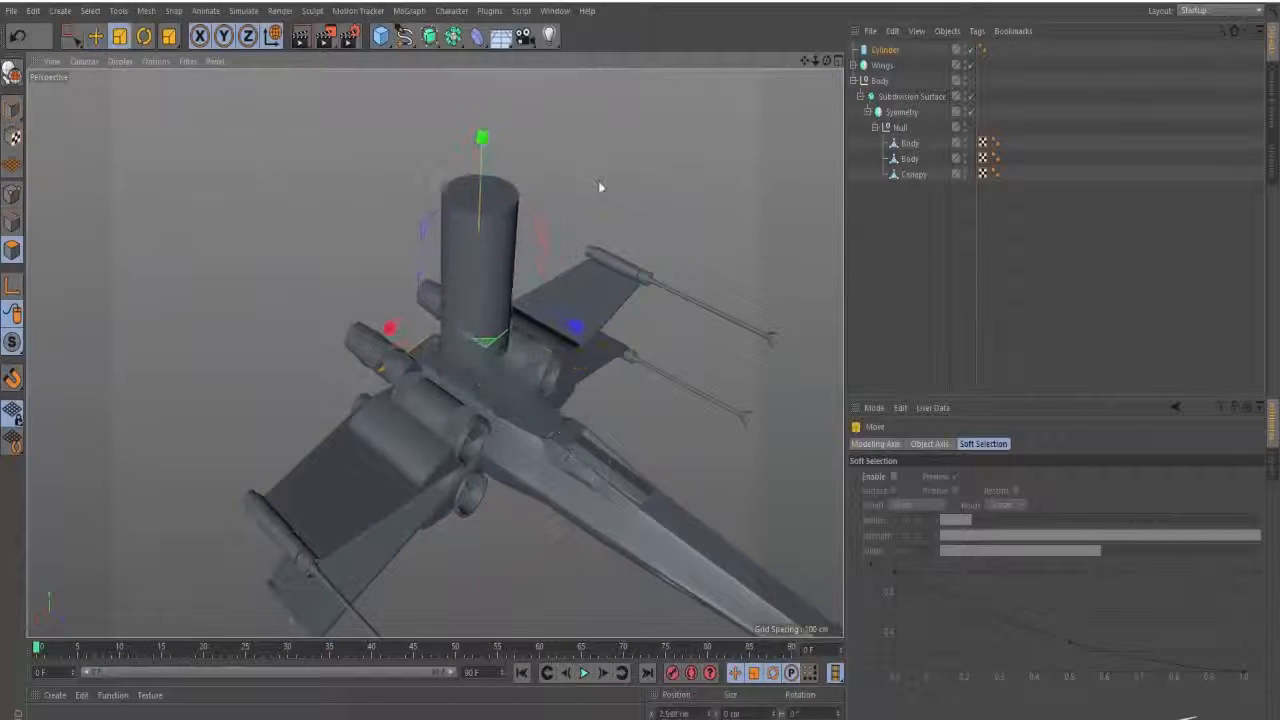
pyautogui.moveTo(600, 186); pyautogui.dragTo(340, 232)
# - Set the viewport display to Gouraud Shading (Lines) with Isoparms
pyautogui.click(124, 61)
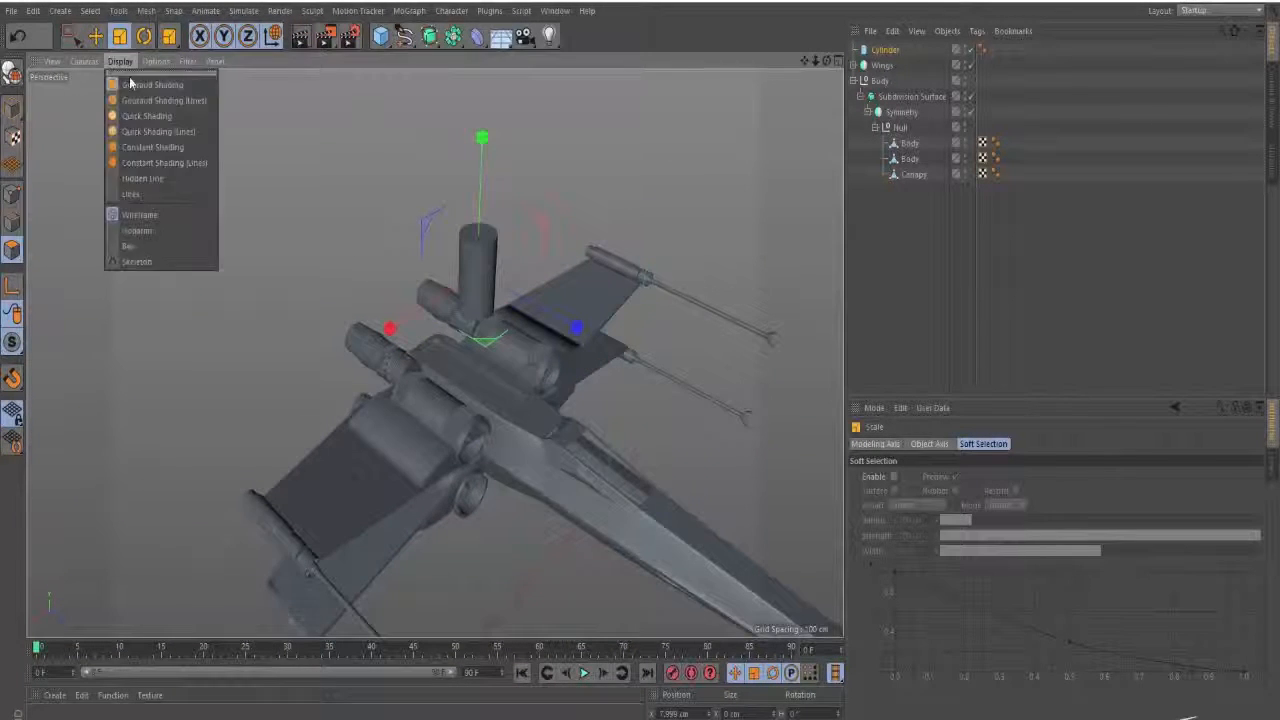
pyautogui.click(166, 100)
pyautogui.keyDown('alt'); pyautogui.moveTo(469, 238); pyautogui.dragTo(516, 326, button='right'); pyautogui.keyUp('alt')
pyautogui.keyDown('alt'); pyautogui.moveTo(516, 326); pyautogui.dragTo(518, 183, button='middle'); pyautogui.keyUp('alt')
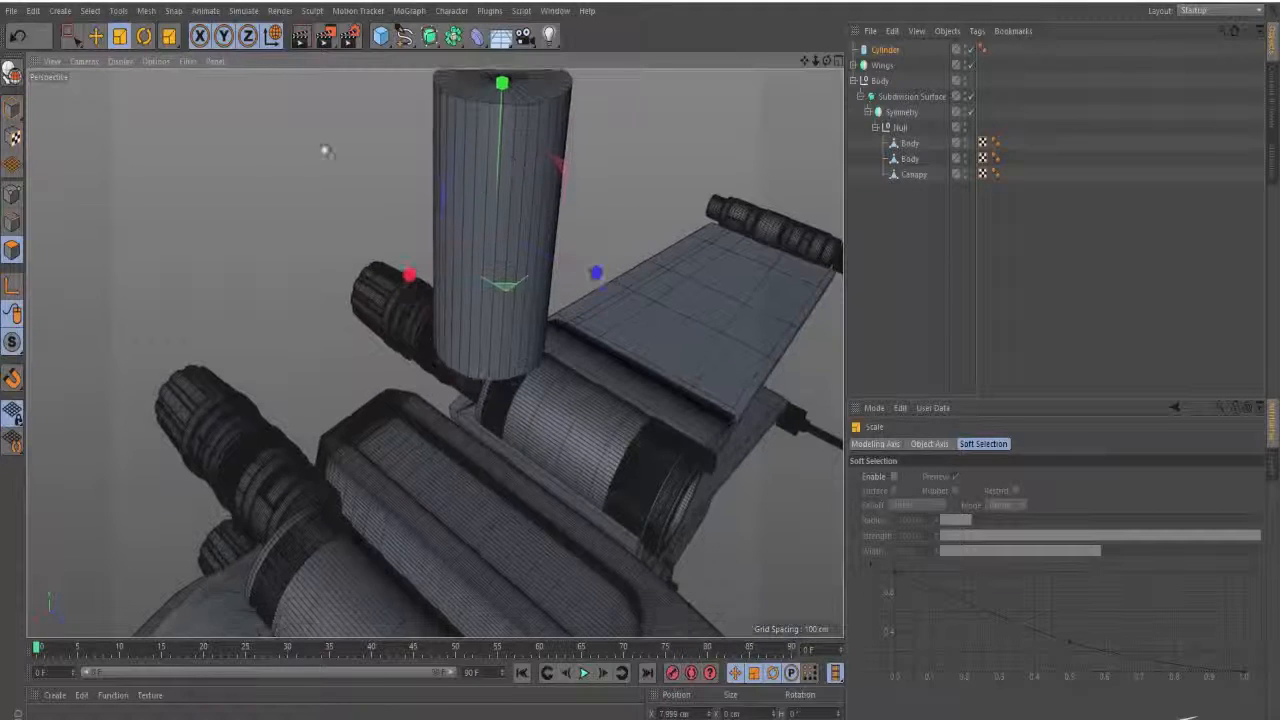
pyautogui.click(121, 62)
pyautogui.click(143, 232)
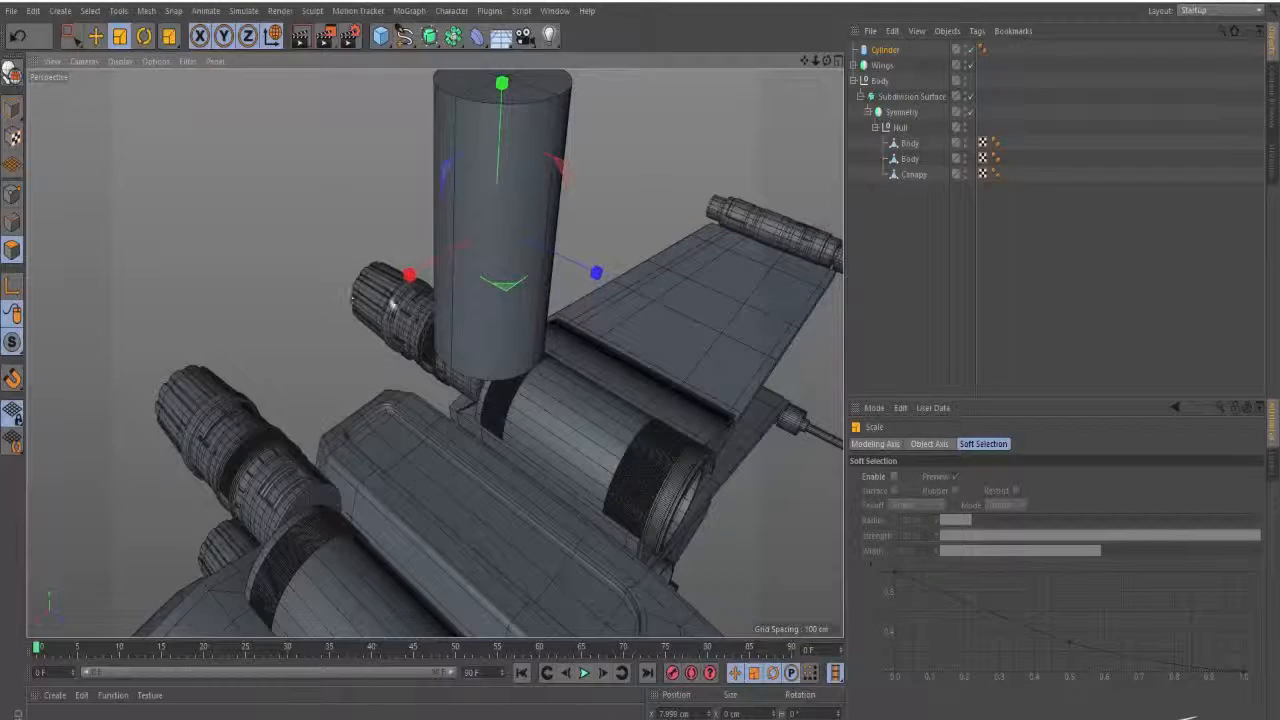
# - Shrink the cylinder to a radius of about 15.5 cm and flatten it into a low disc just above the fuselage
pyautogui.moveTo(505, 94); pyautogui.dragTo(492, 143)
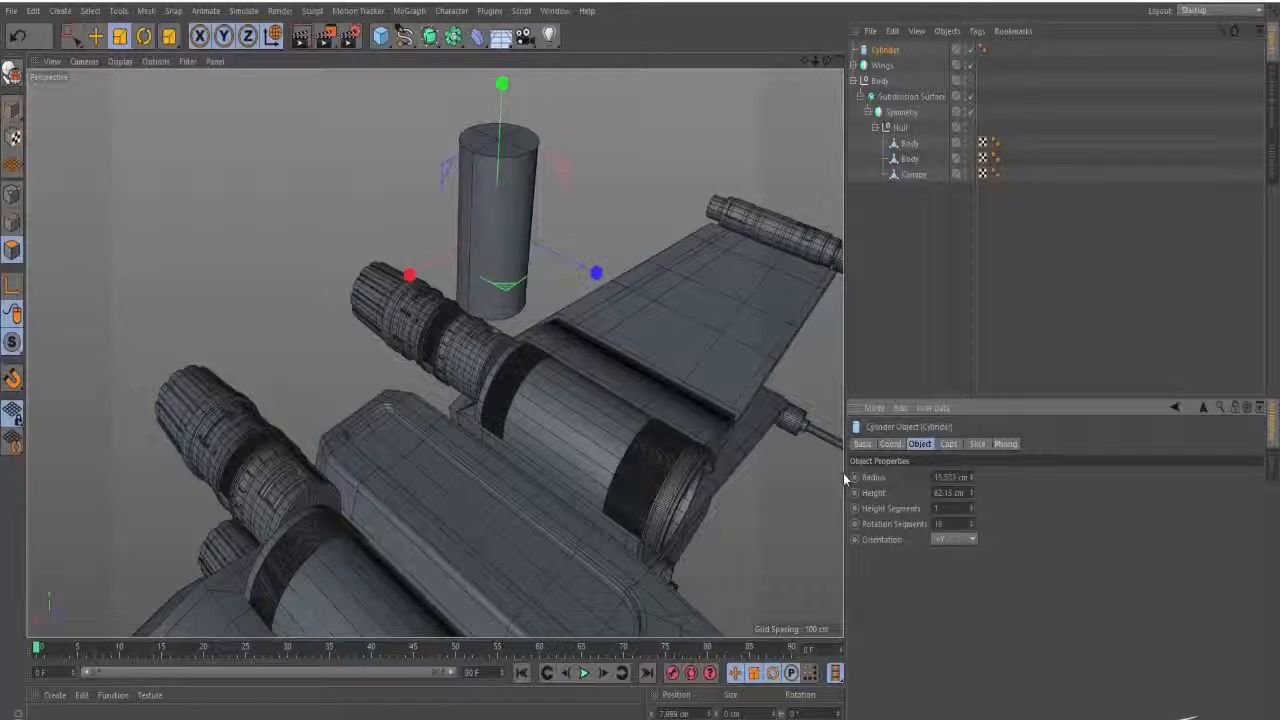
pyautogui.moveTo(12, 108); pyautogui.dragTo(133, 125)
pyautogui.press('e')
pyautogui.moveTo(502, 99); pyautogui.dragTo(412, 244)
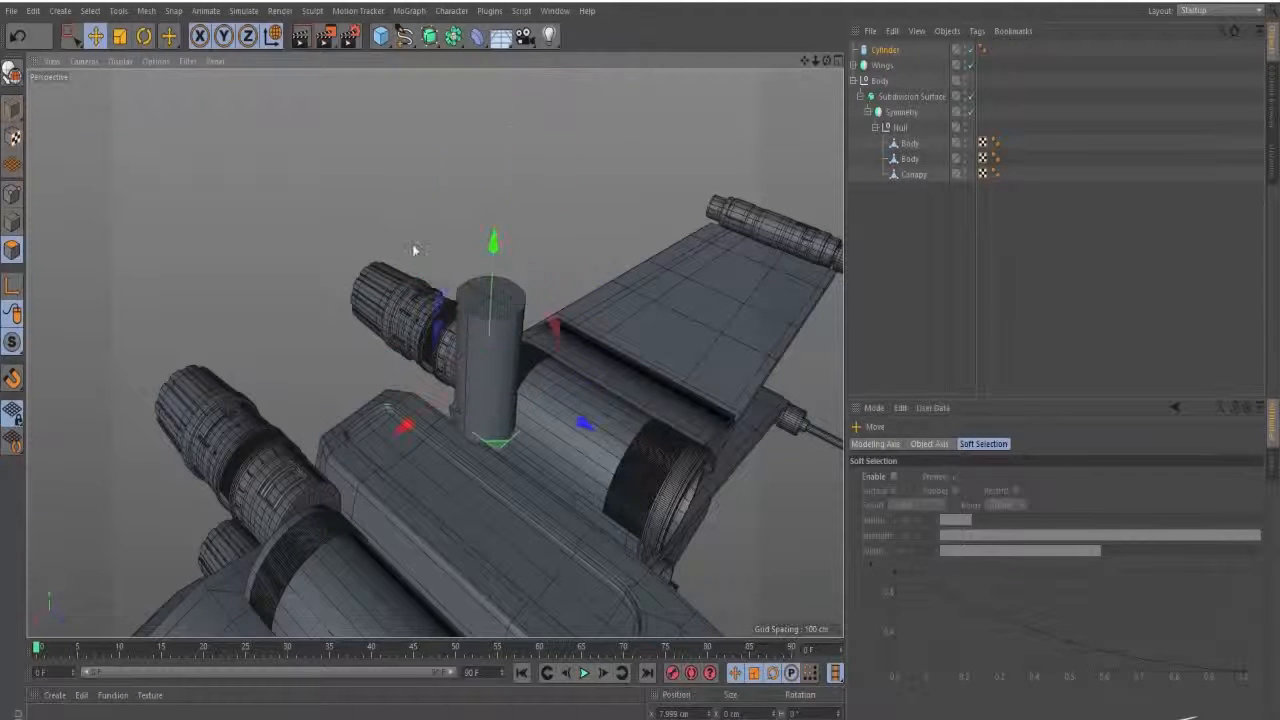
pyautogui.click(10, 110)
pyautogui.moveTo(494, 302); pyautogui.dragTo(498, 358)
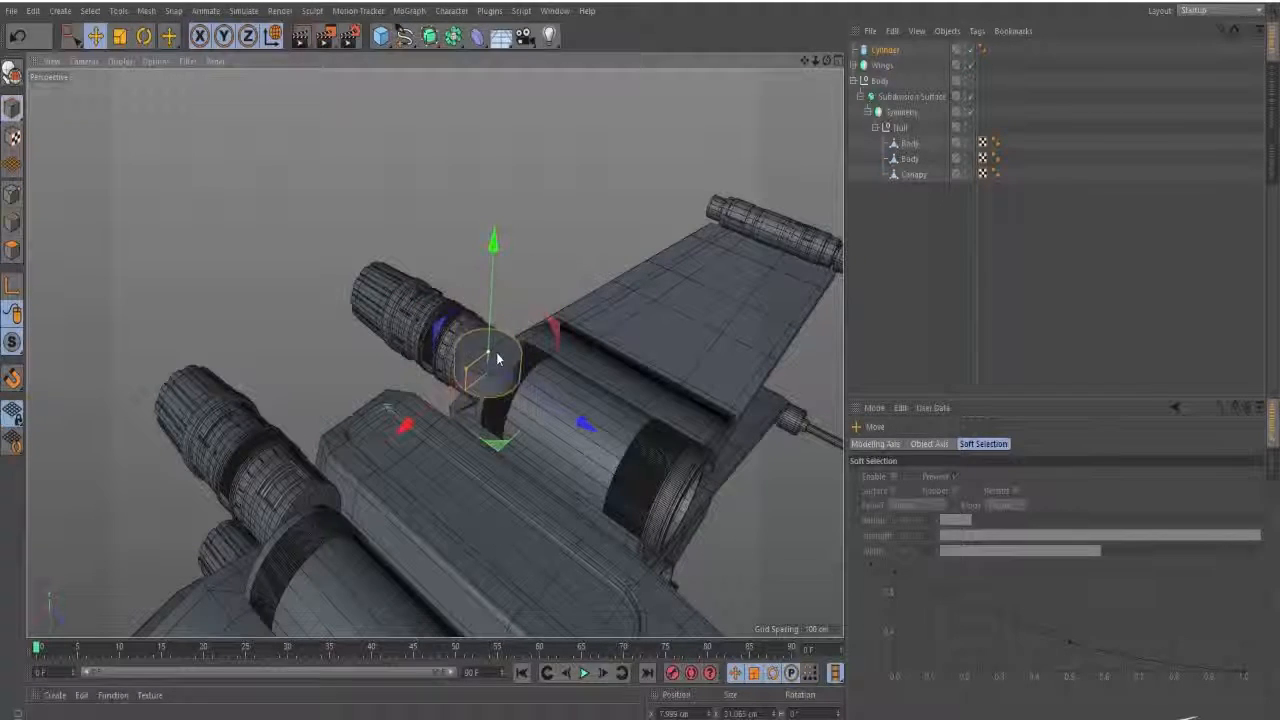
# - Check the round detail in the top-view reference image and set the cylinder's rotation segments to 12
pyautogui.hotkey('alt', 'Tab')
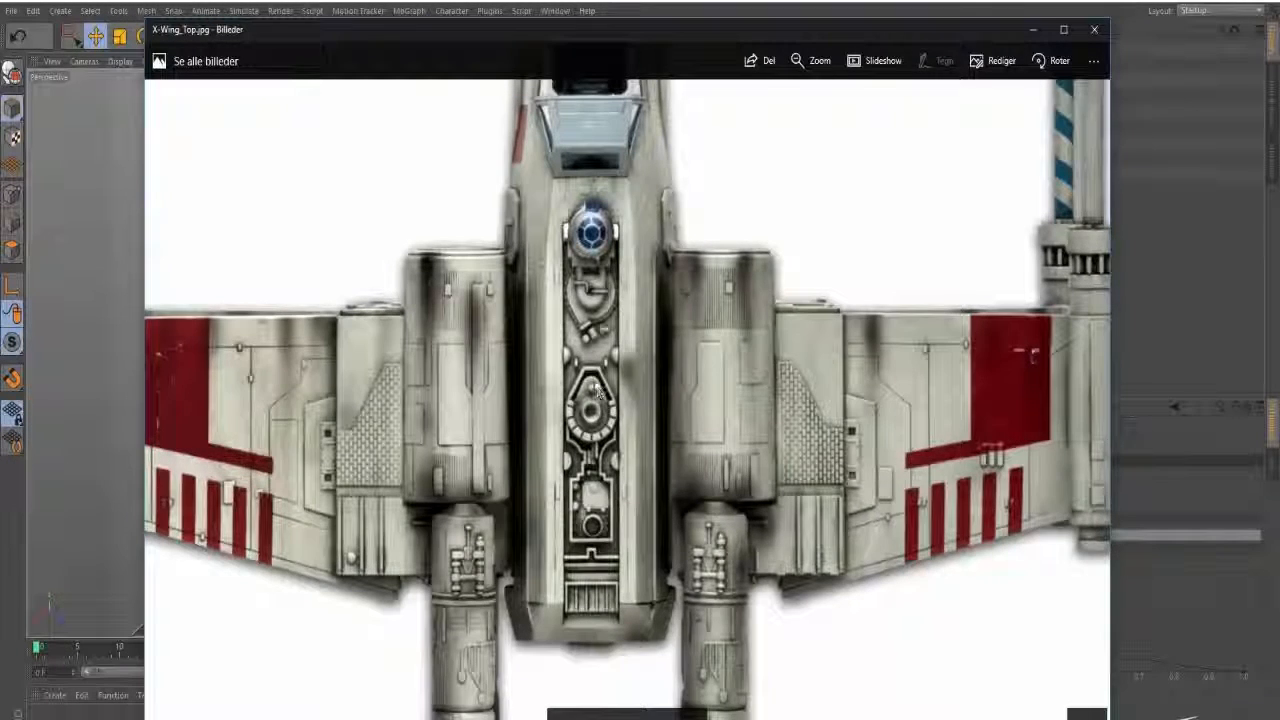
pyautogui.hotkey('alt', 'Tab')
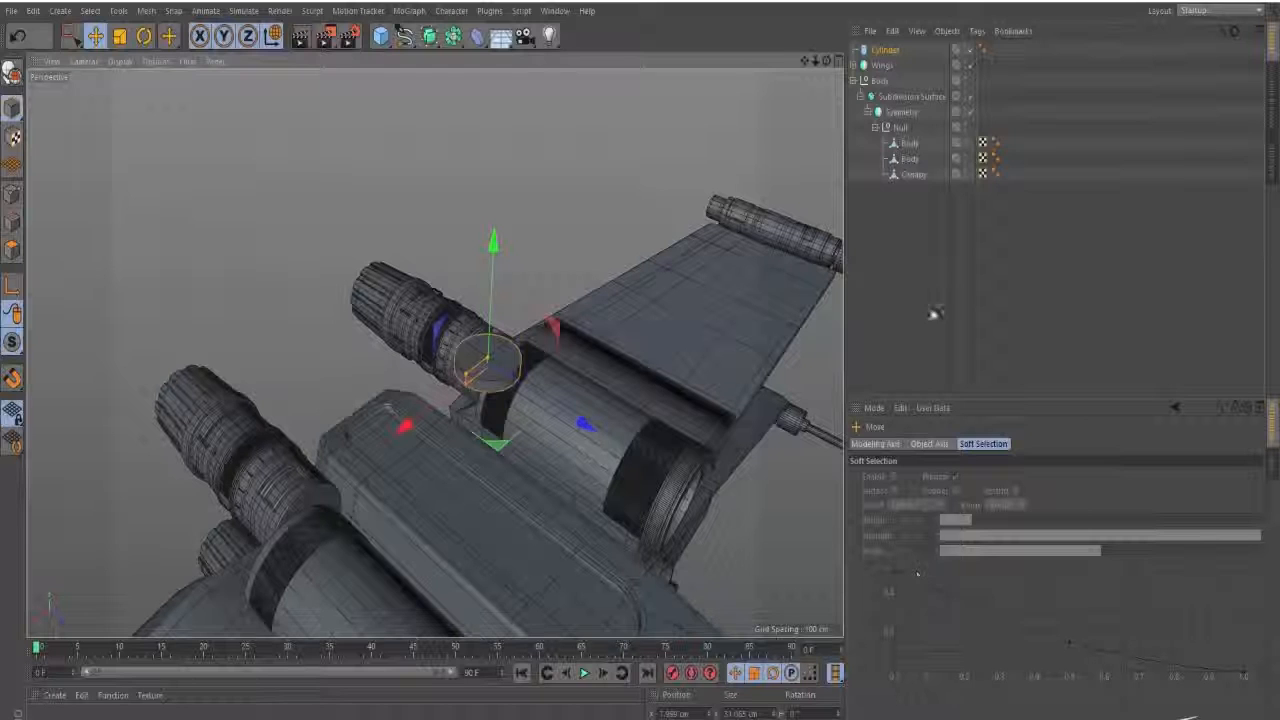
pyautogui.click(882, 51)
pyautogui.moveTo(942, 524); pyautogui.dragTo(905, 531)
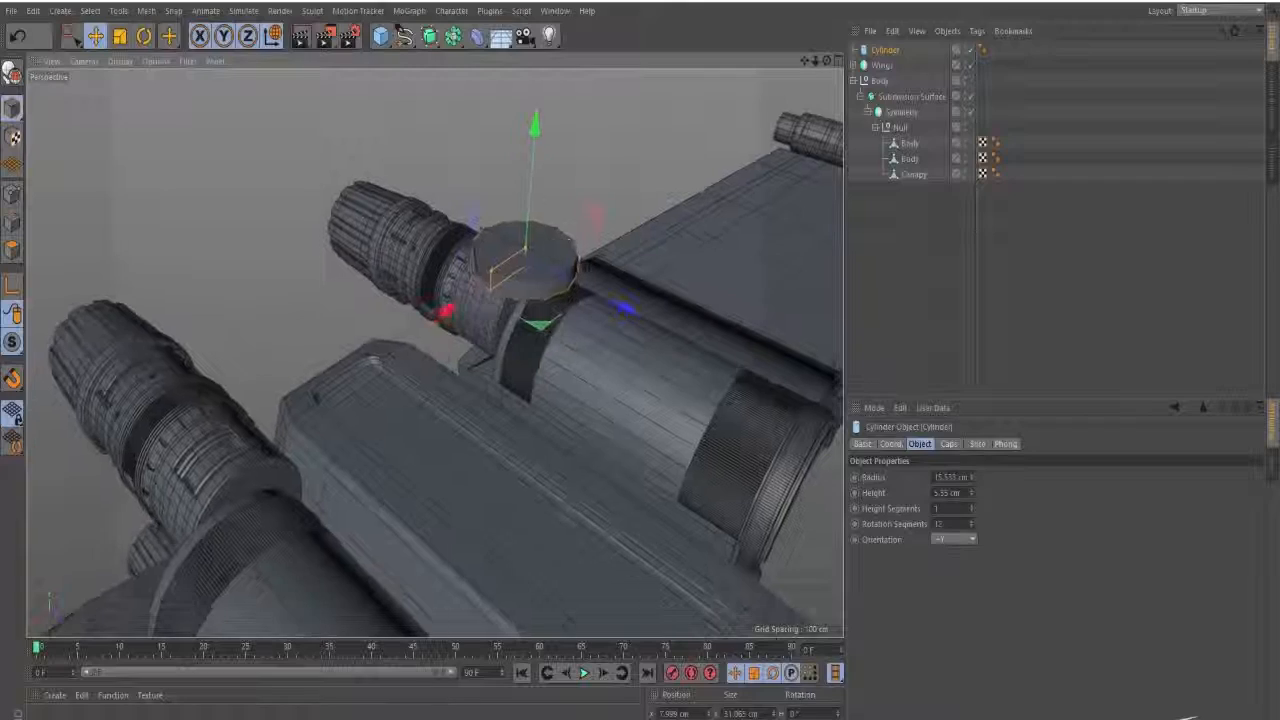
# - Lower the cylinder disc into the recessed panel on the fuselage and make it editable
pyautogui.press('e')
pyautogui.moveTo(535, 125); pyautogui.dragTo(508, 422)
pyautogui.press('c')
# - Select two neighbouring side polygons on the rim of the cylinder disc
pyautogui.keyDown('alt'); pyautogui.moveTo(509, 514); pyautogui.dragTo(523, 554); pyautogui.keyUp('alt')
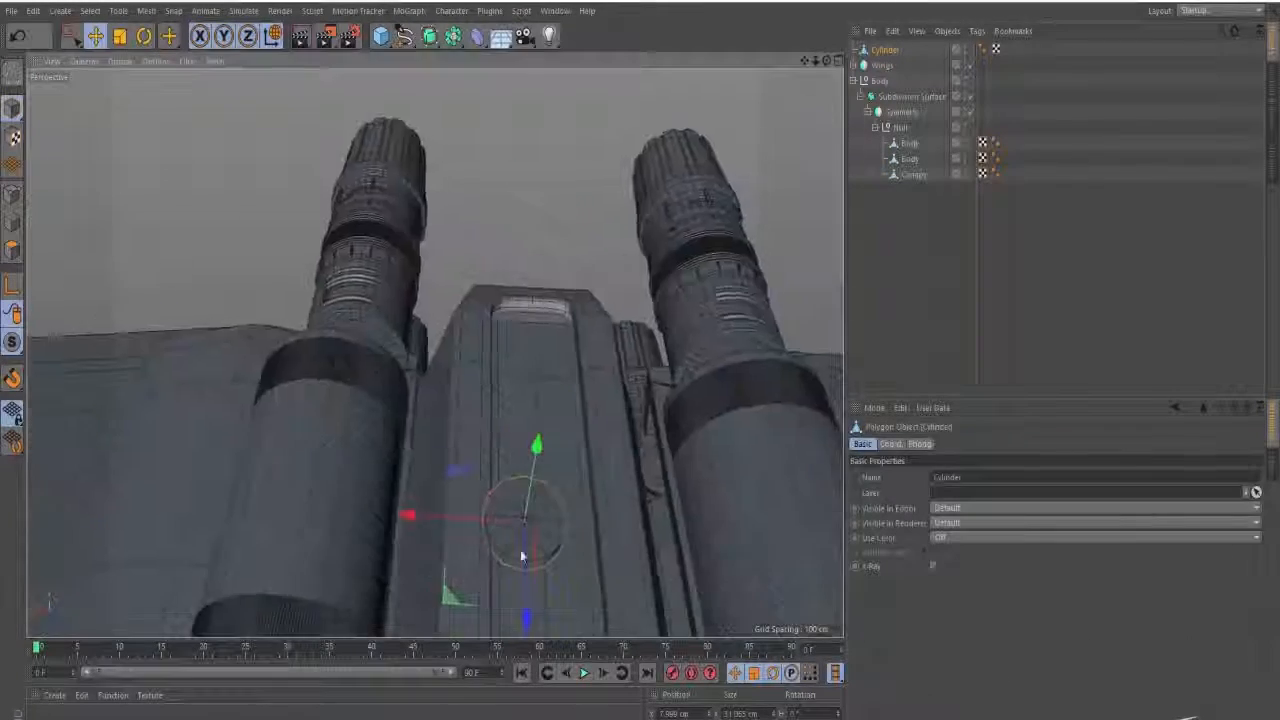
pyautogui.keyDown('alt'); pyautogui.moveTo(534, 528); pyautogui.dragTo(609, 497, button='right'); pyautogui.keyUp('alt')
pyautogui.keyDown('alt'); pyautogui.moveTo(516, 382); pyautogui.dragTo(512, 410); pyautogui.keyUp('alt')
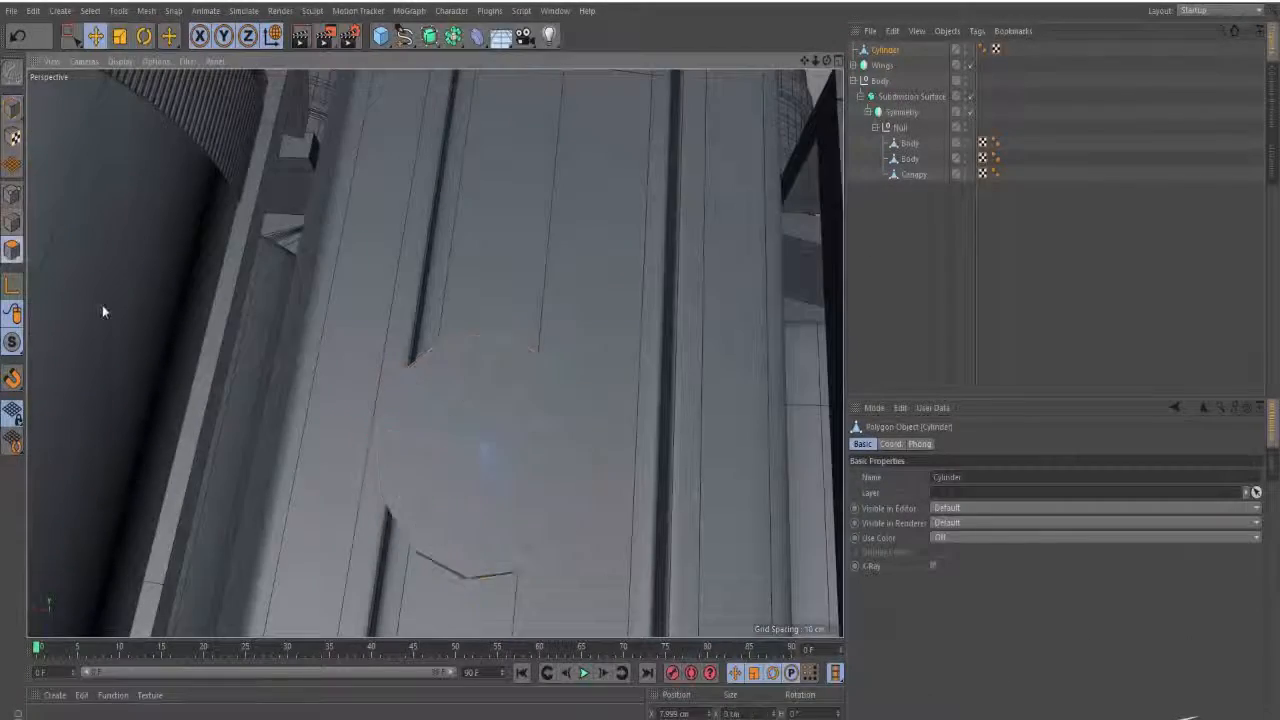
pyautogui.scroll(3, 509, 349)
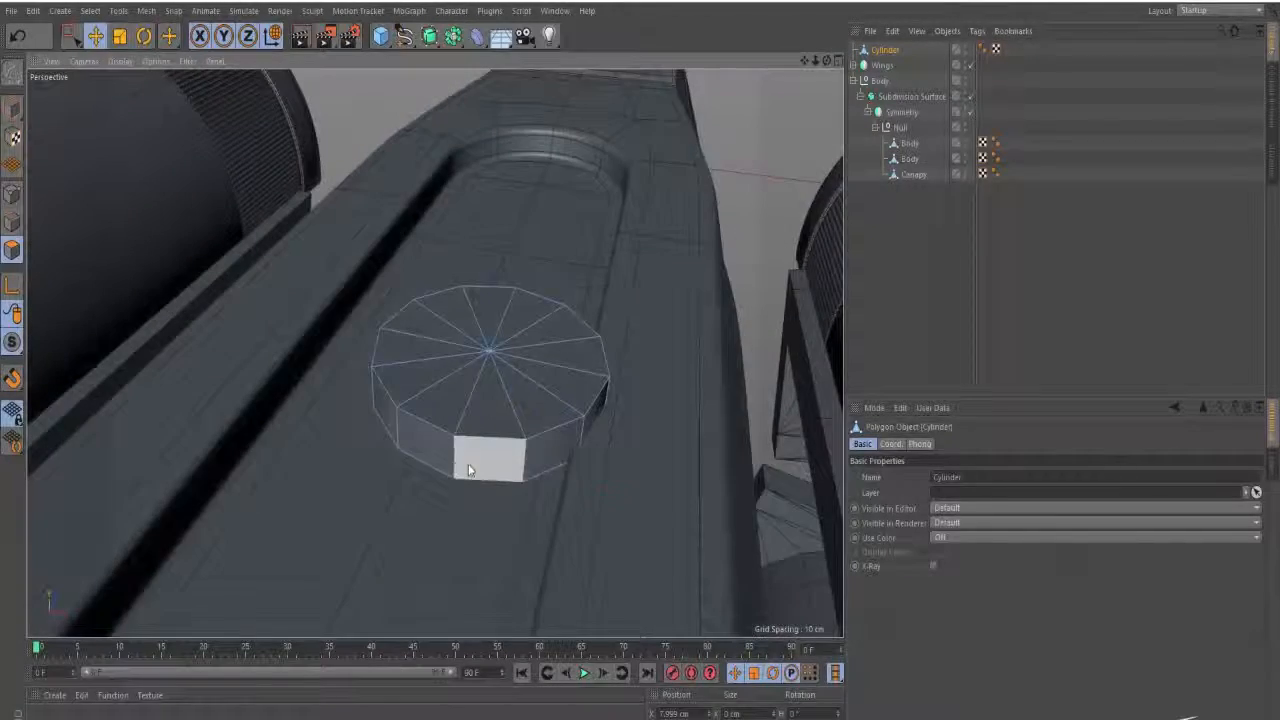
pyautogui.click(490, 450)
pyautogui.keyDown('shift'); pyautogui.click(411, 421); pyautogui.keyUp('shift')
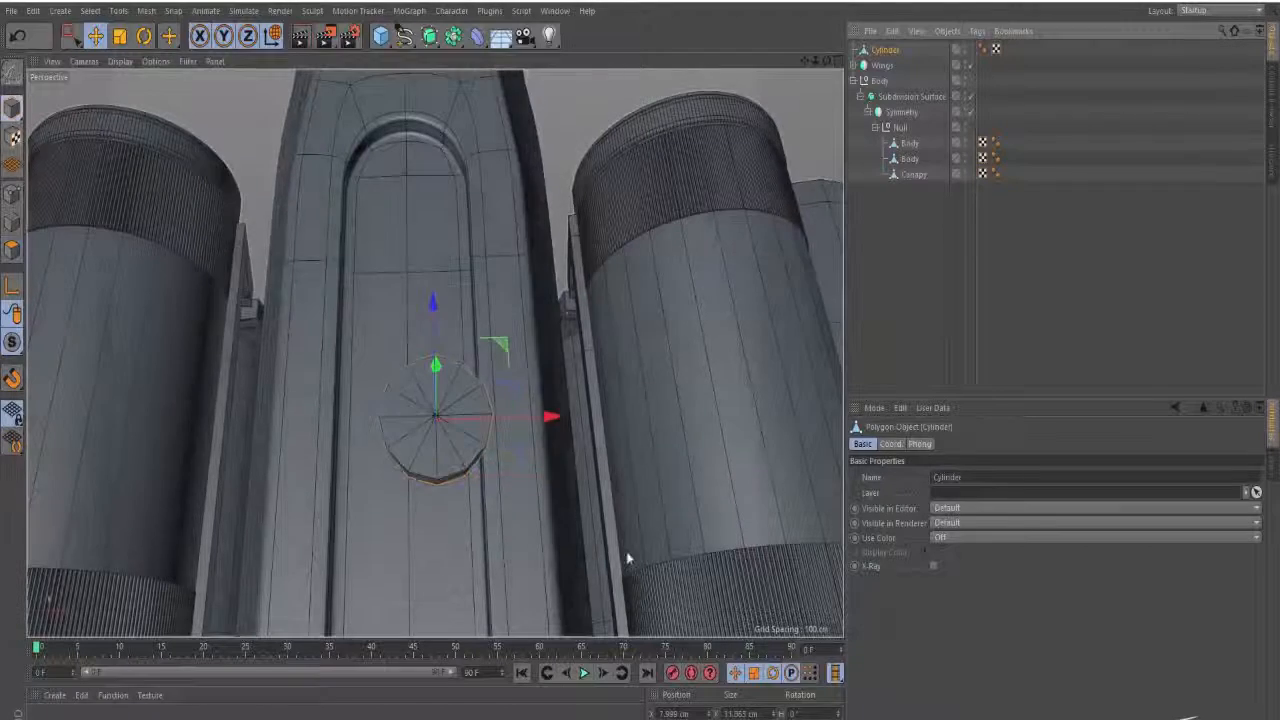
# - Center the cylinder disc on the fuselage by setting its X position to 0 cm
pyautogui.press('e')
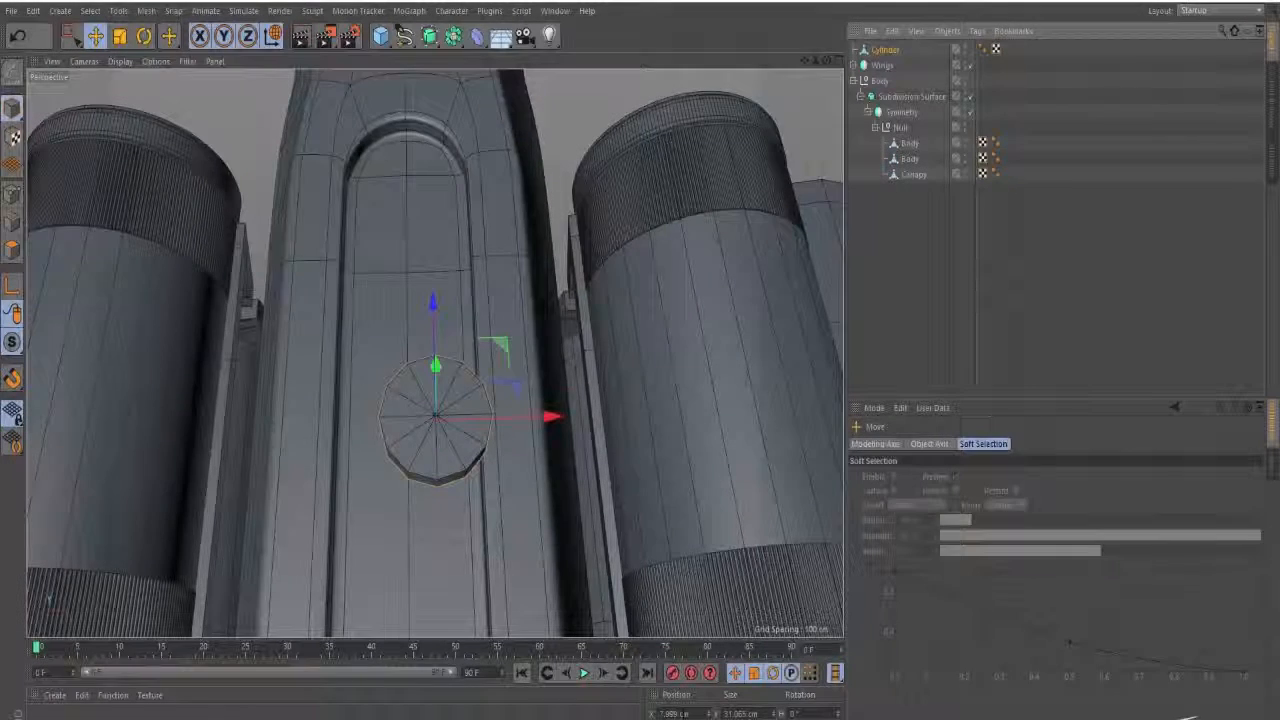
pyautogui.doubleClick(672, 713)
pyautogui.write('0')
pyautogui.press('Return')
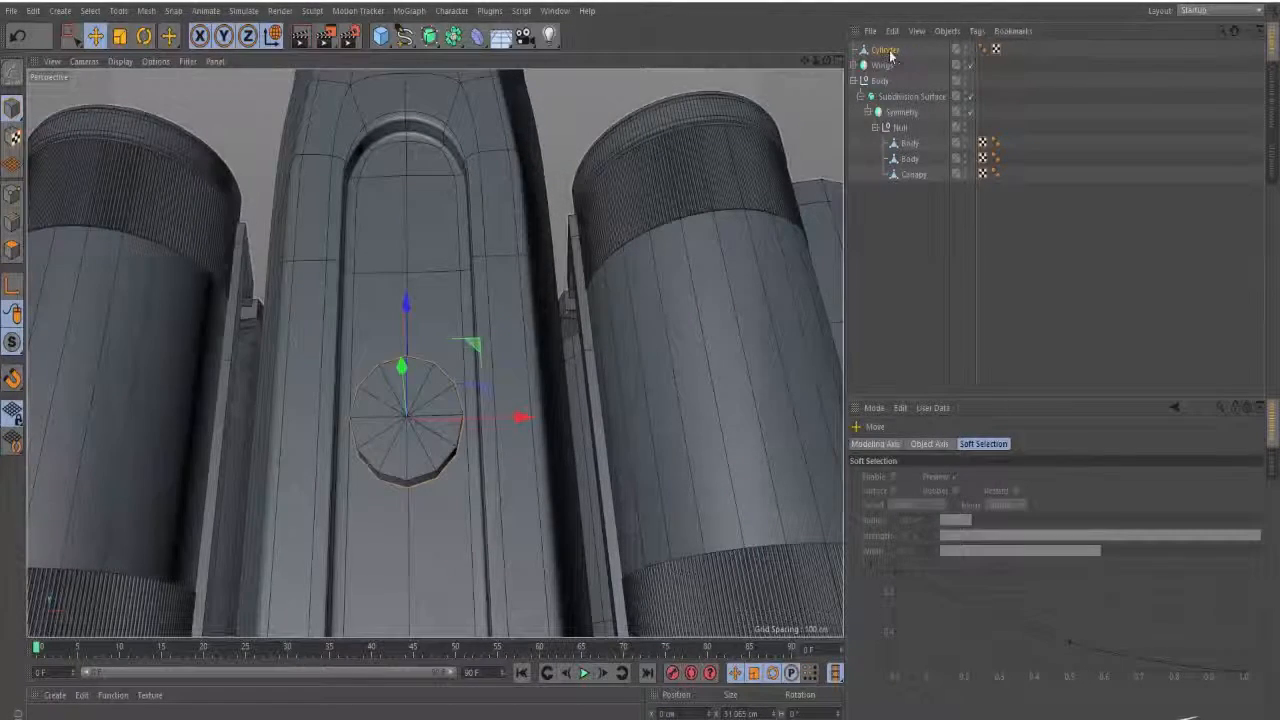
# - Scale the whole cylinder disc down to about 25 cm wide so it fits within the fuselage channel
pyautogui.click(886, 50)
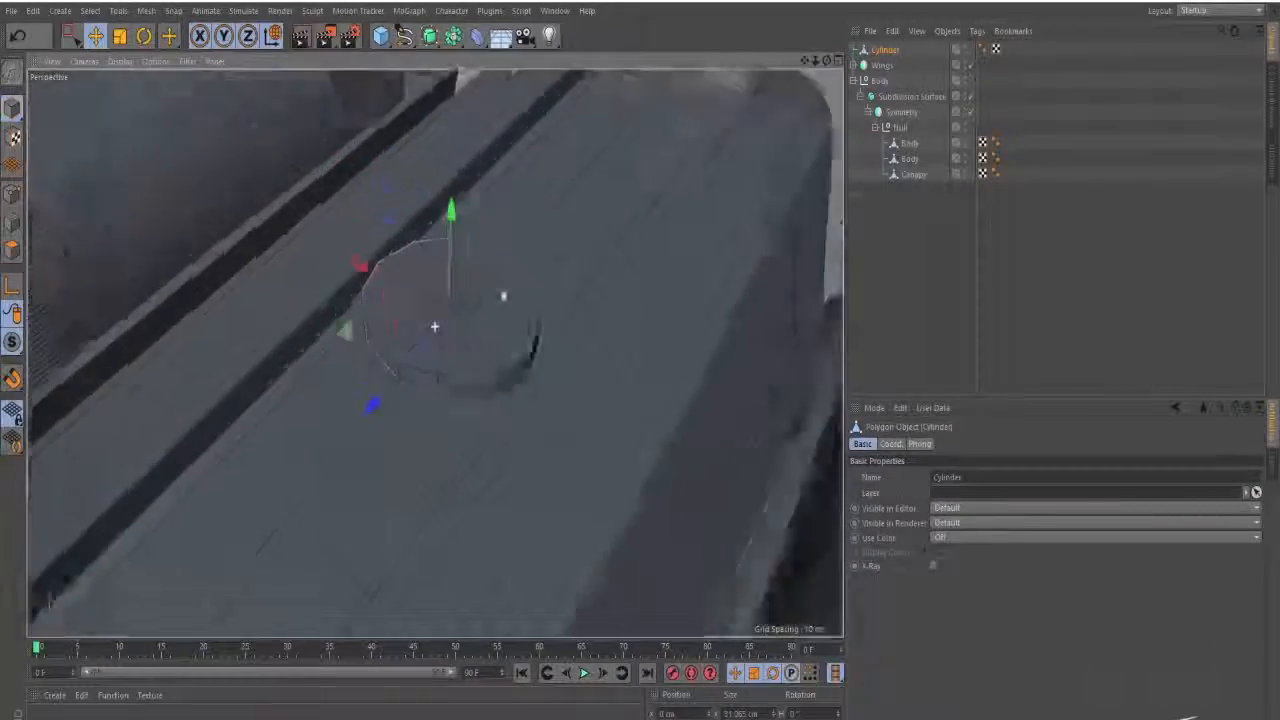
pyautogui.press('t')
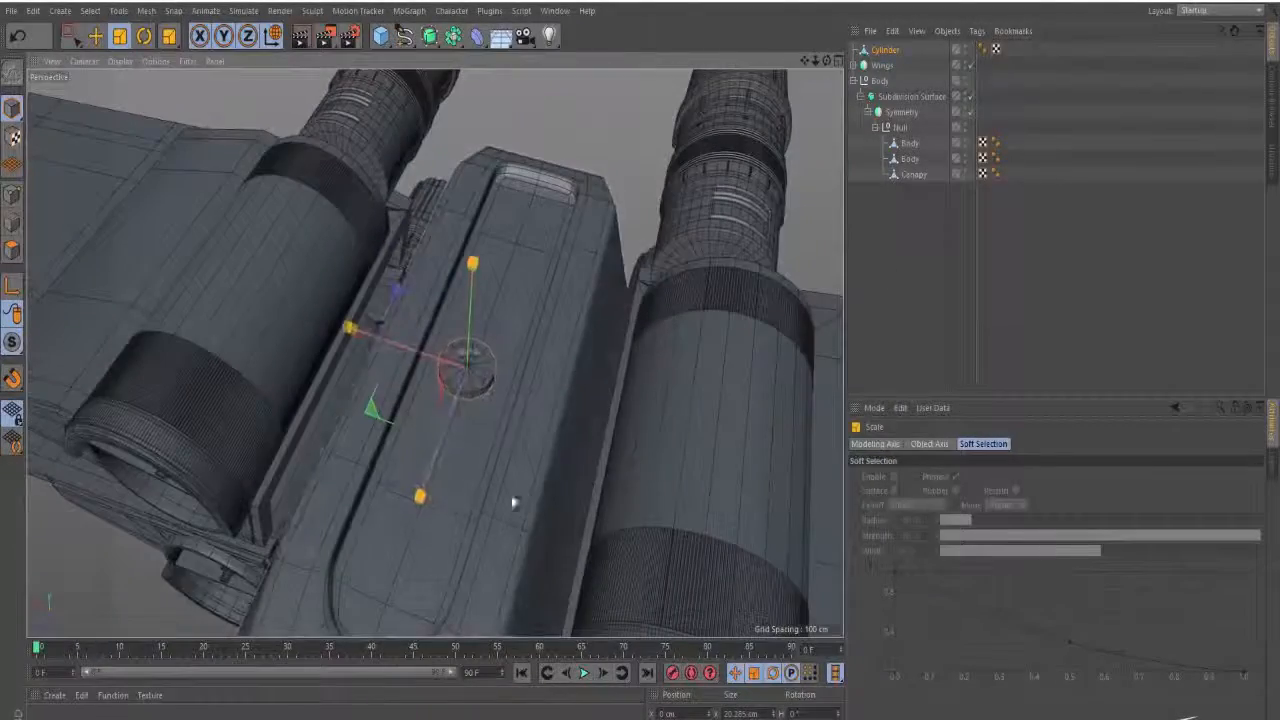
pyautogui.moveTo(514, 503); pyautogui.dragTo(586, 489)
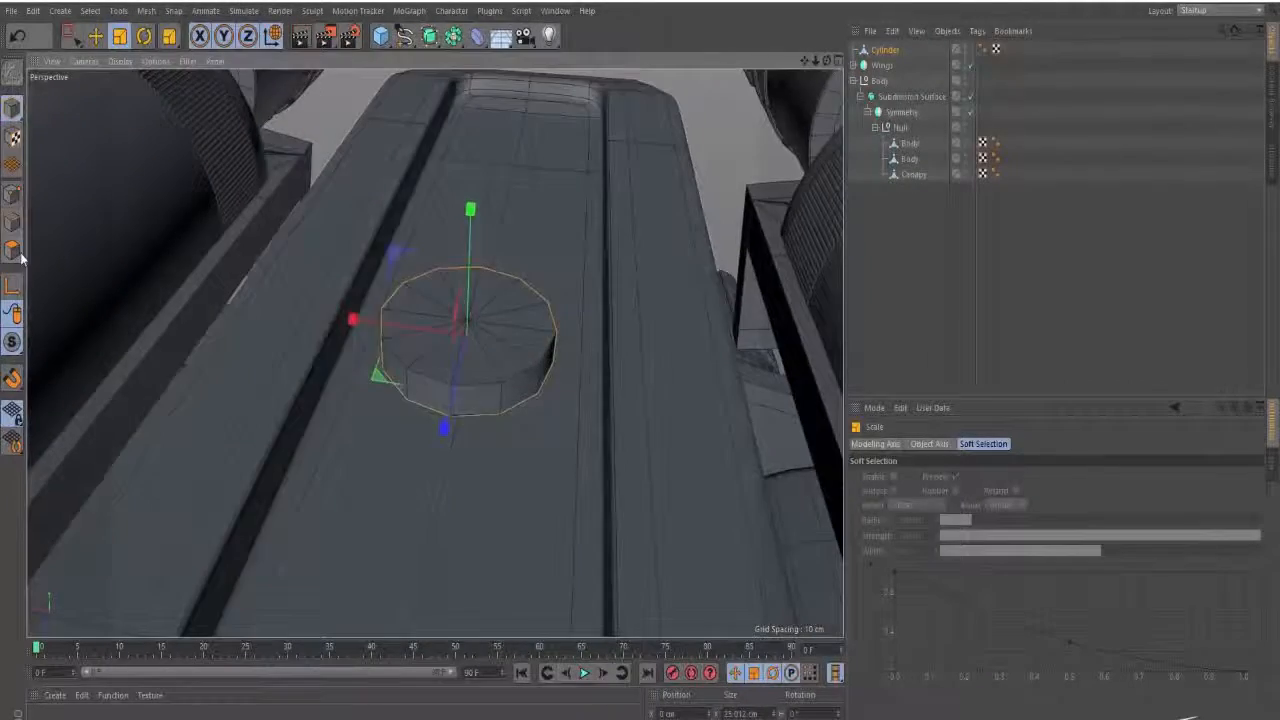
# - Try to pull two front side polygons of the disc forward along the channel, and undo the move
pyautogui.click(426, 393)
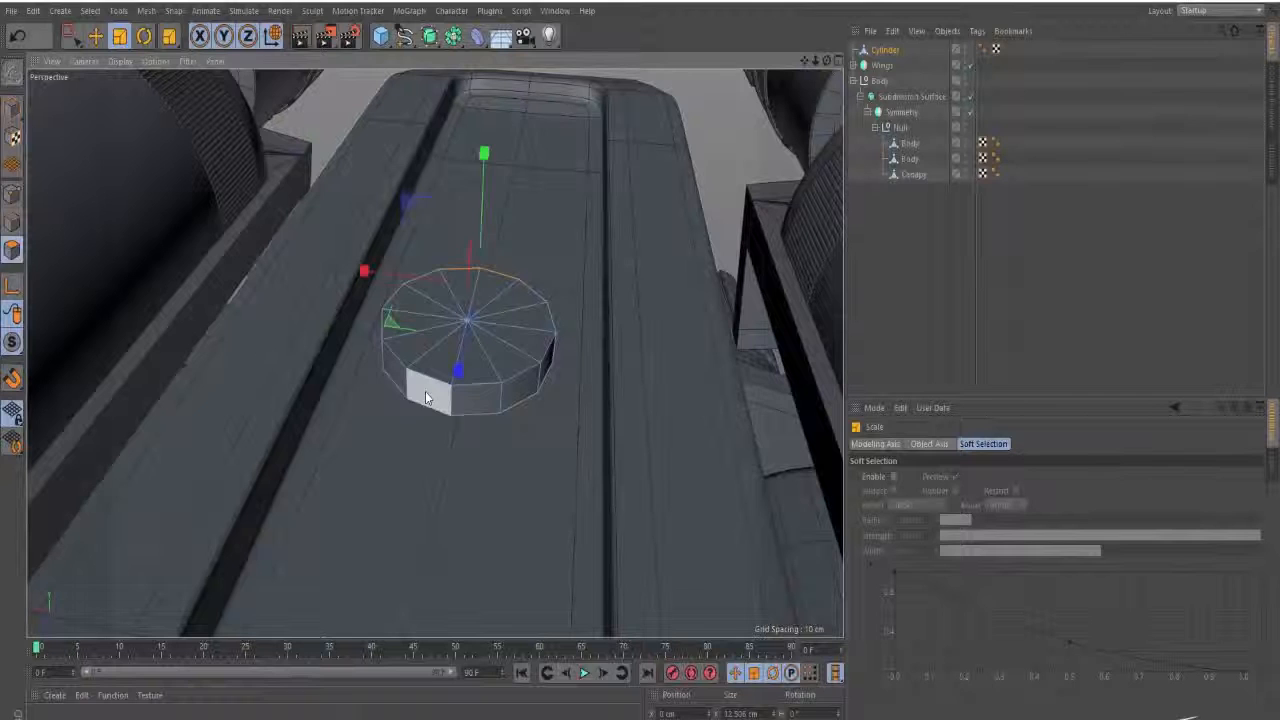
pyautogui.click(495, 406)
pyautogui.click(495, 406)
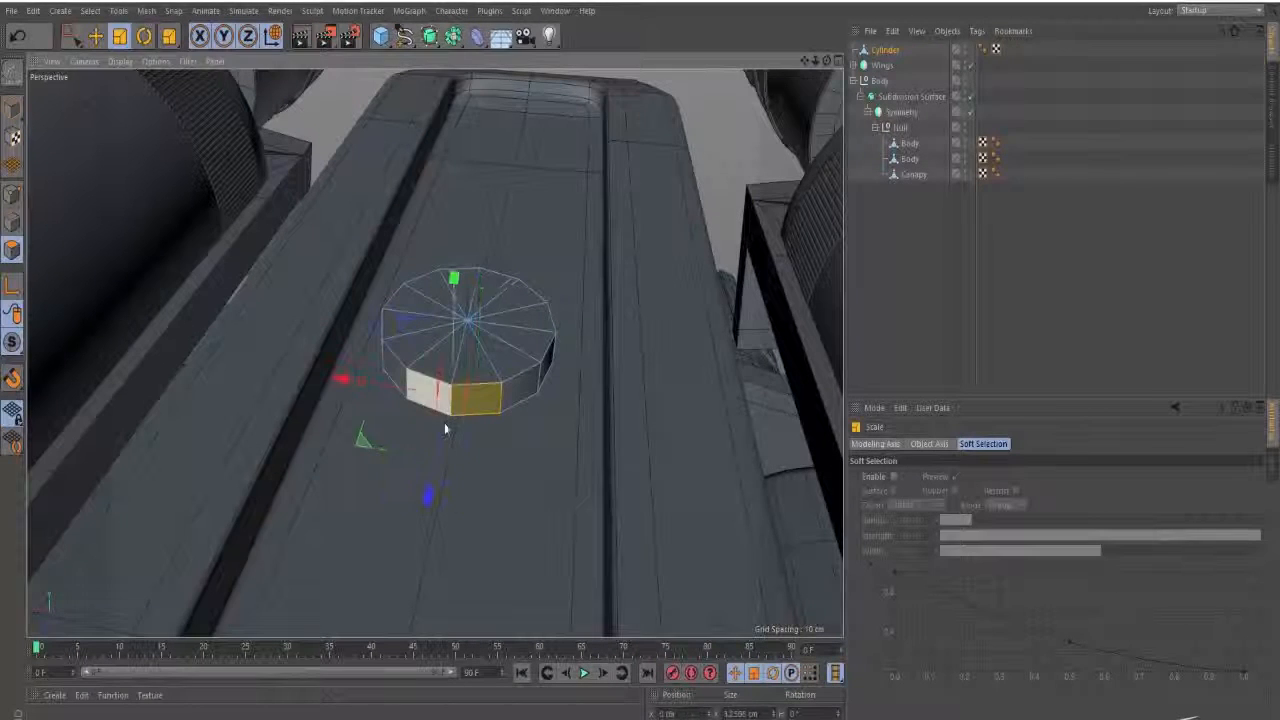
pyautogui.keyDown('shift'); pyautogui.click(446, 429); pyautogui.keyUp('shift')
pyautogui.press('e')
pyautogui.moveTo(429, 494); pyautogui.dragTo(430, 545)
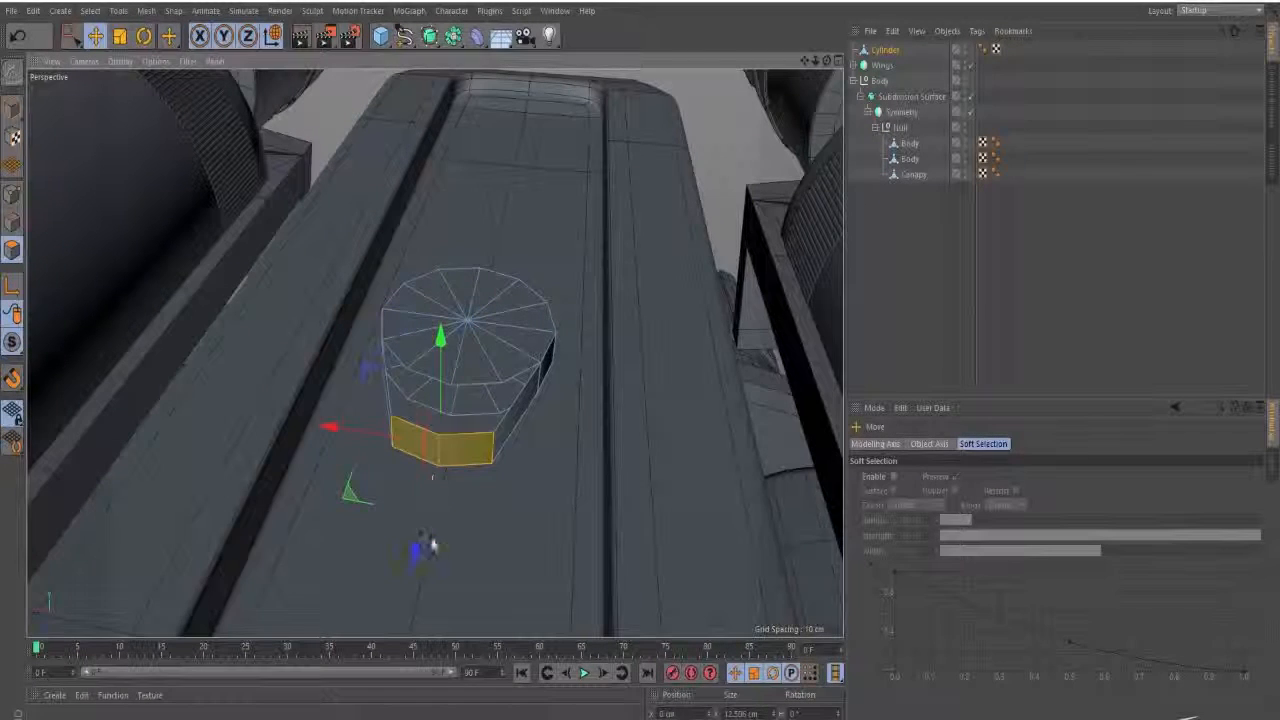
pyautogui.hotkey('ctrl', 'z')
pyautogui.hotkey('ctrl', 'z')
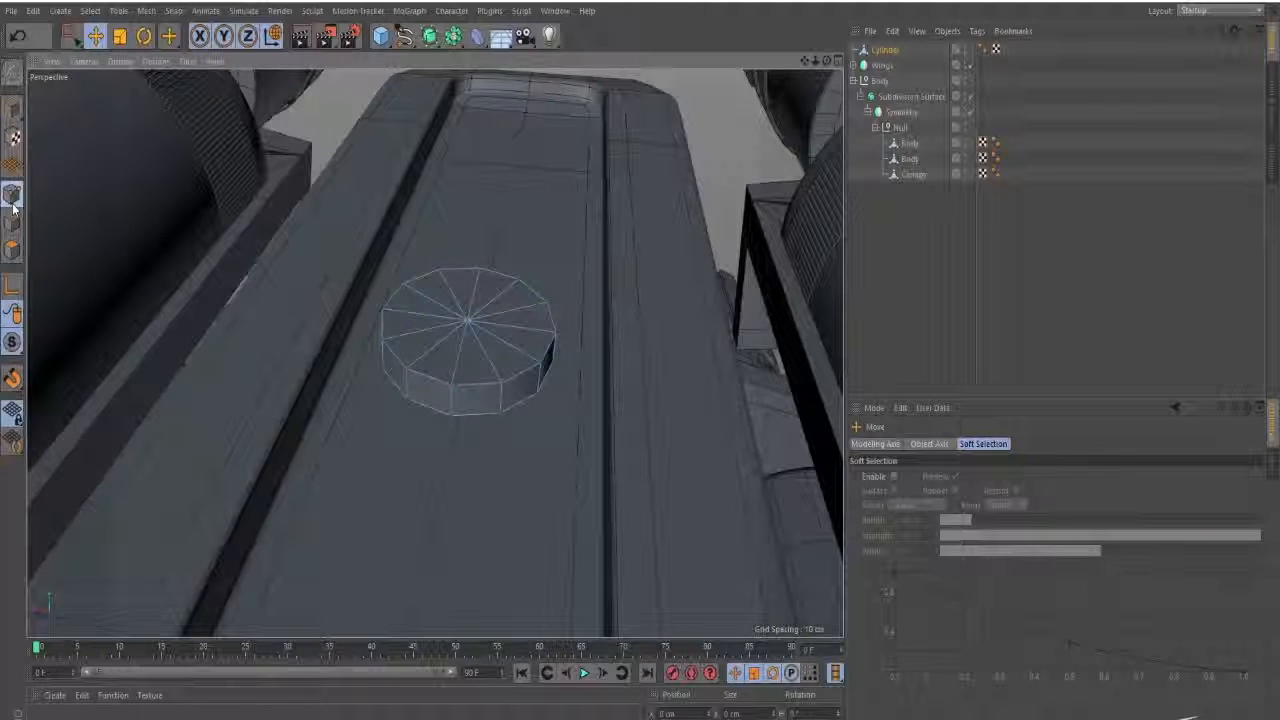
# - Try again to shape the two front rim polygons into a forward tip, and undo the changes
pyautogui.press('u')
pyautogui.press('o')
pyautogui.click(437, 401)
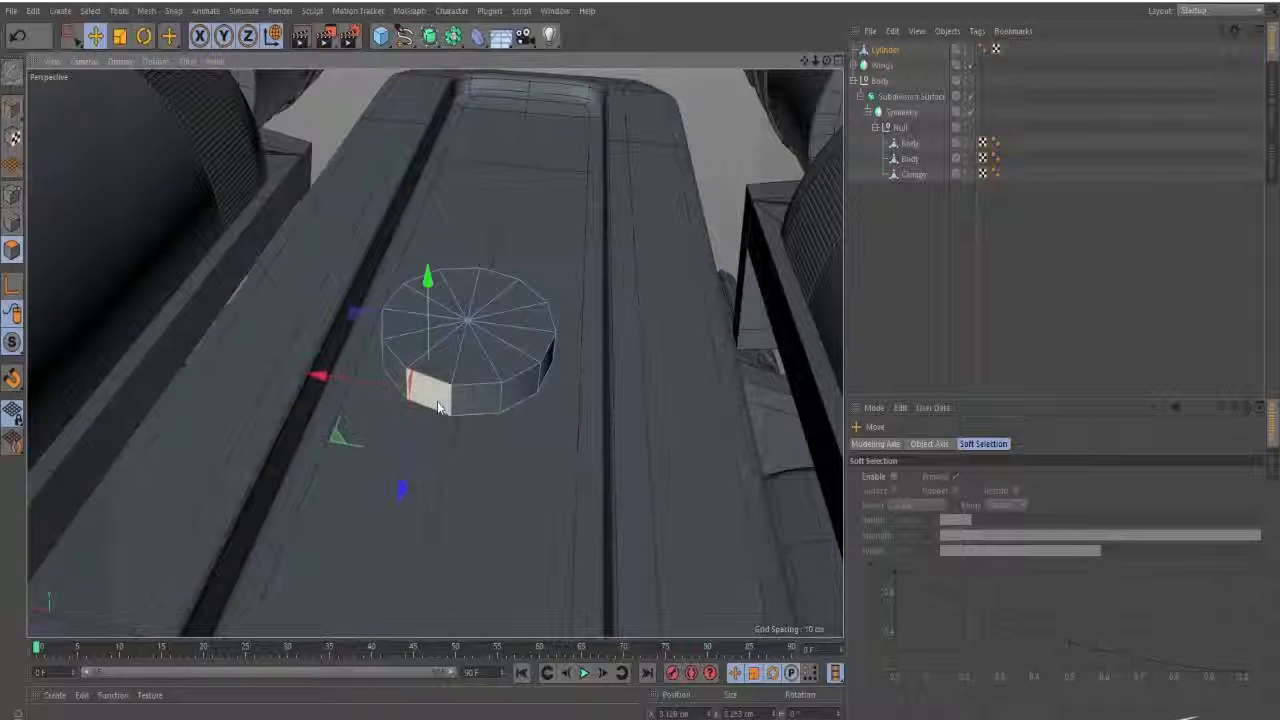
pyautogui.keyDown('shift'); pyautogui.click(481, 407); pyautogui.keyUp('shift')
pyautogui.moveTo(429, 495); pyautogui.dragTo(426, 535)
pyautogui.press('t')
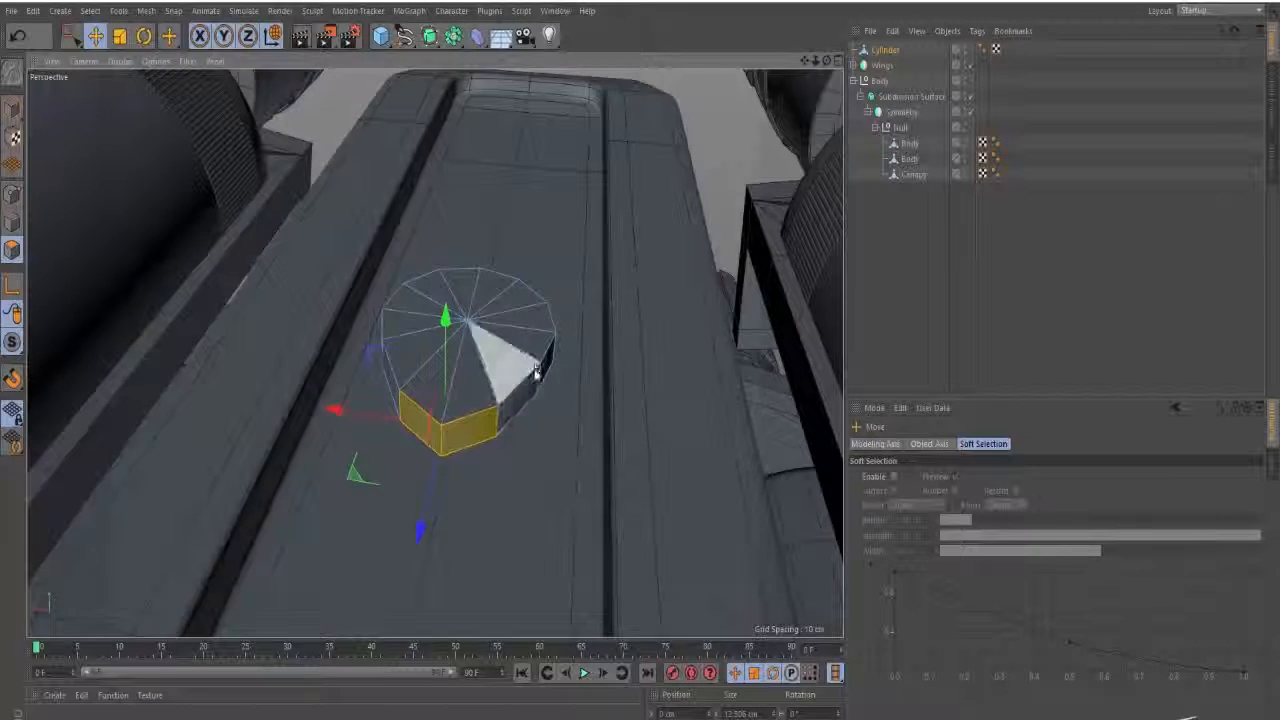
pyautogui.keyDown('alt'); pyautogui.moveTo(531, 371); pyautogui.dragTo(534, 366); pyautogui.keyUp('alt')
pyautogui.hotkey('ctrl', 'z')
pyautogui.hotkey('ctrl', 'z')
pyautogui.hotkey('ctrl', 'z')
pyautogui.hotkey('ctrl', 'z')
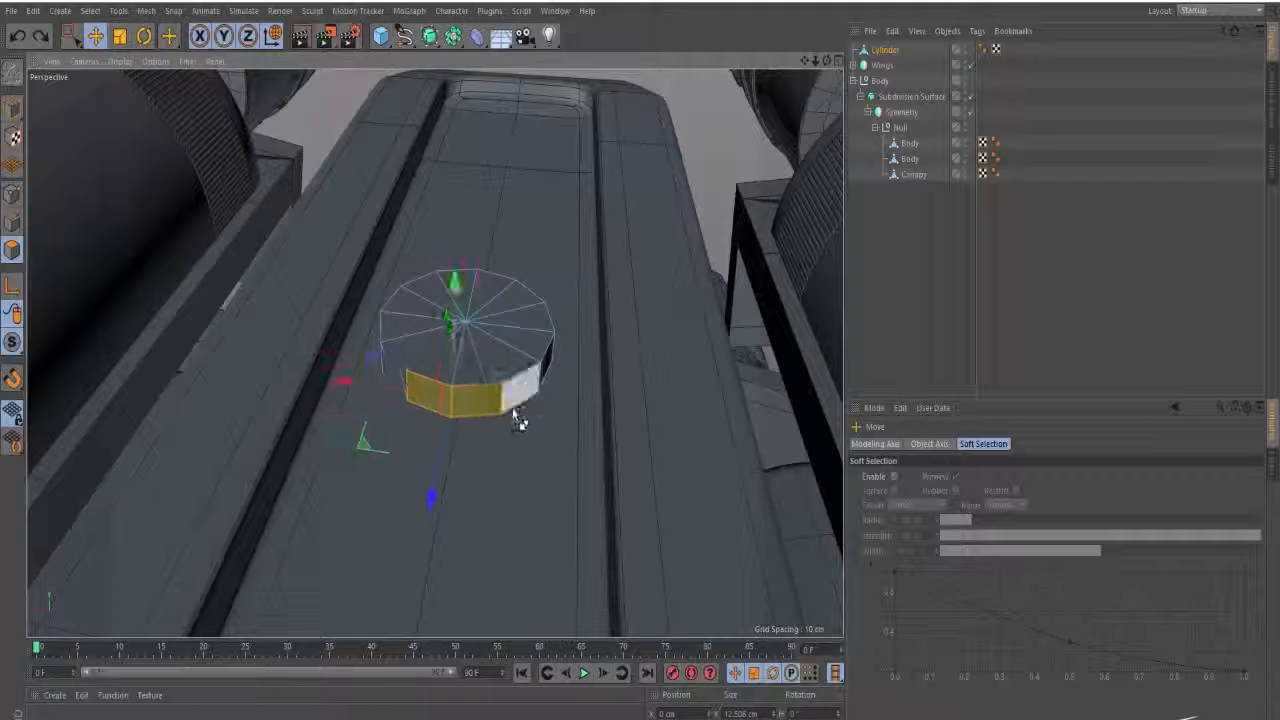
# - Extend the selection to four front rim polygons and try pulling them forward together
pyautogui.keyDown('shift'); pyautogui.click(520, 398); pyautogui.keyUp('shift')
pyautogui.keyDown('shift'); pyautogui.click(398, 390); pyautogui.keyUp('shift')
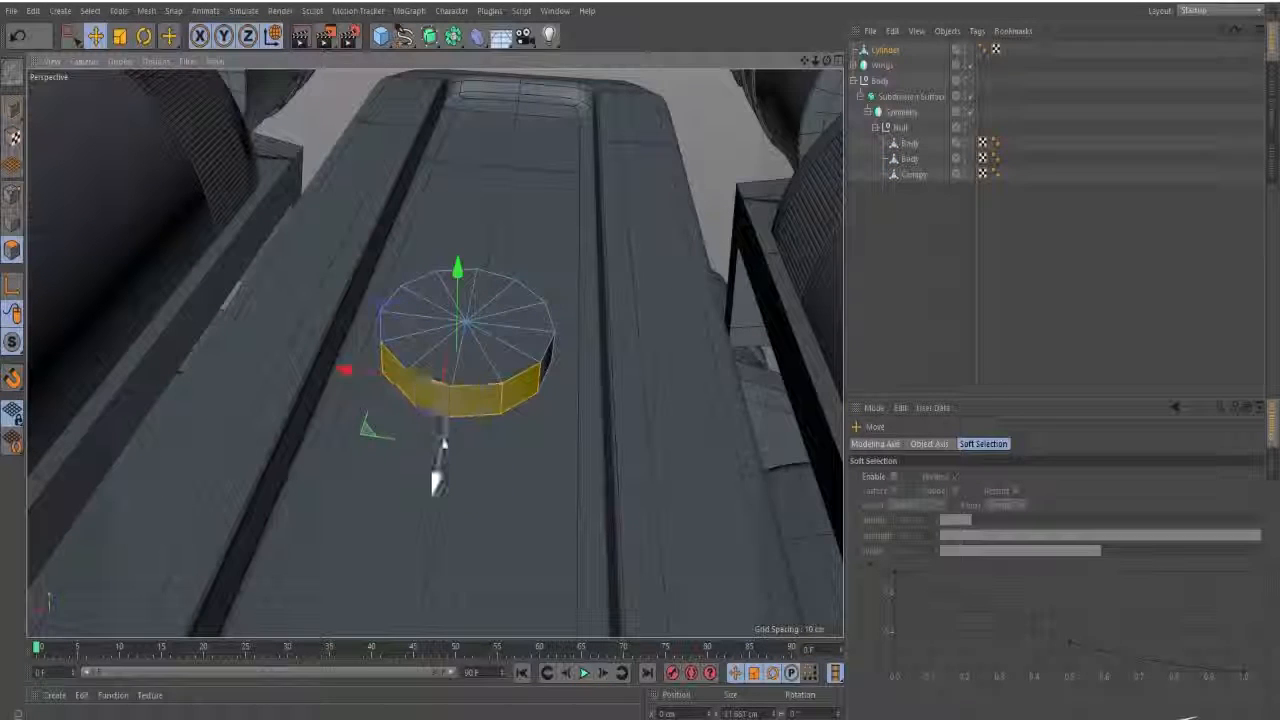
pyautogui.moveTo(443, 443); pyautogui.dragTo(390, 602)
# - Try pulling only the two middle front polygons of the disc farther forward into a point
pyautogui.click(472, 416)
pyautogui.keyDown('shift'); pyautogui.click(433, 421); pyautogui.keyUp('shift')
pyautogui.press('t')
pyautogui.press('e')
pyautogui.moveTo(422, 548); pyautogui.dragTo(423, 545)
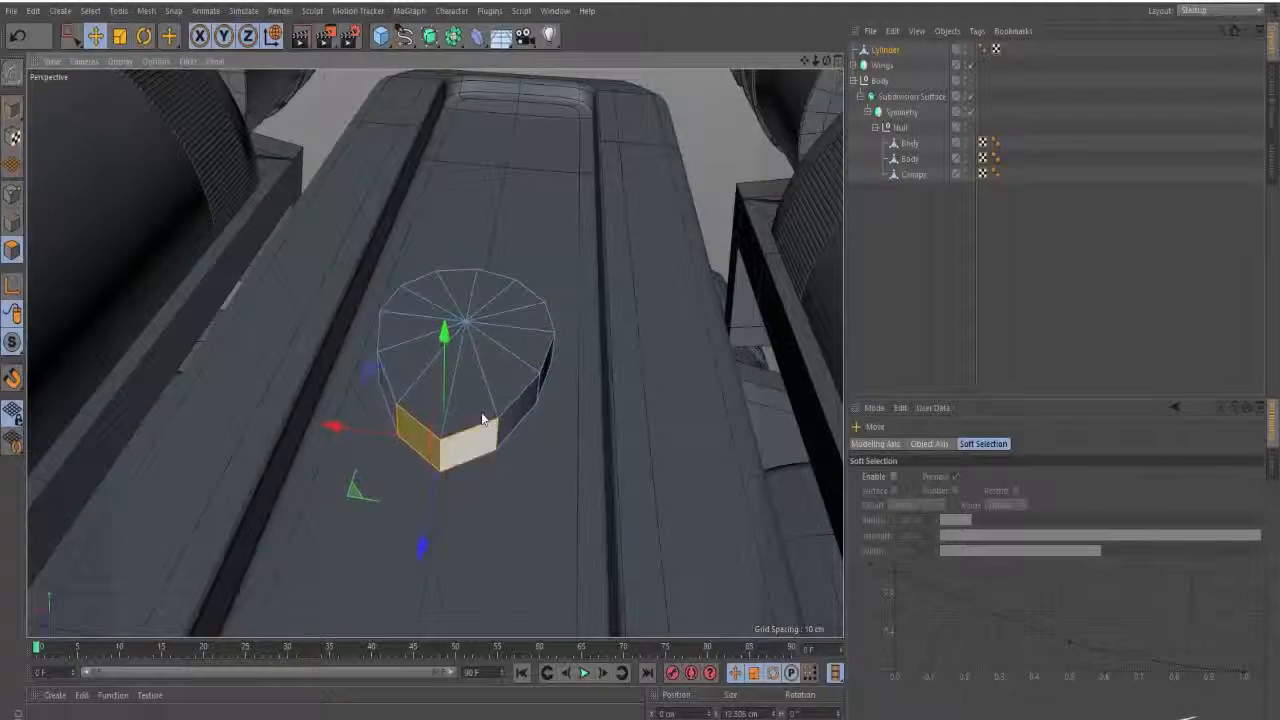
pyautogui.keyDown('alt'); pyautogui.moveTo(483, 420); pyautogui.dragTo(427, 413); pyautogui.keyUp('alt')
# - Check the round detail in the X-Wing_Top.jpg reference image and undo the pull of the middle front polygons
pyautogui.hotkey('alt', 'Tab')
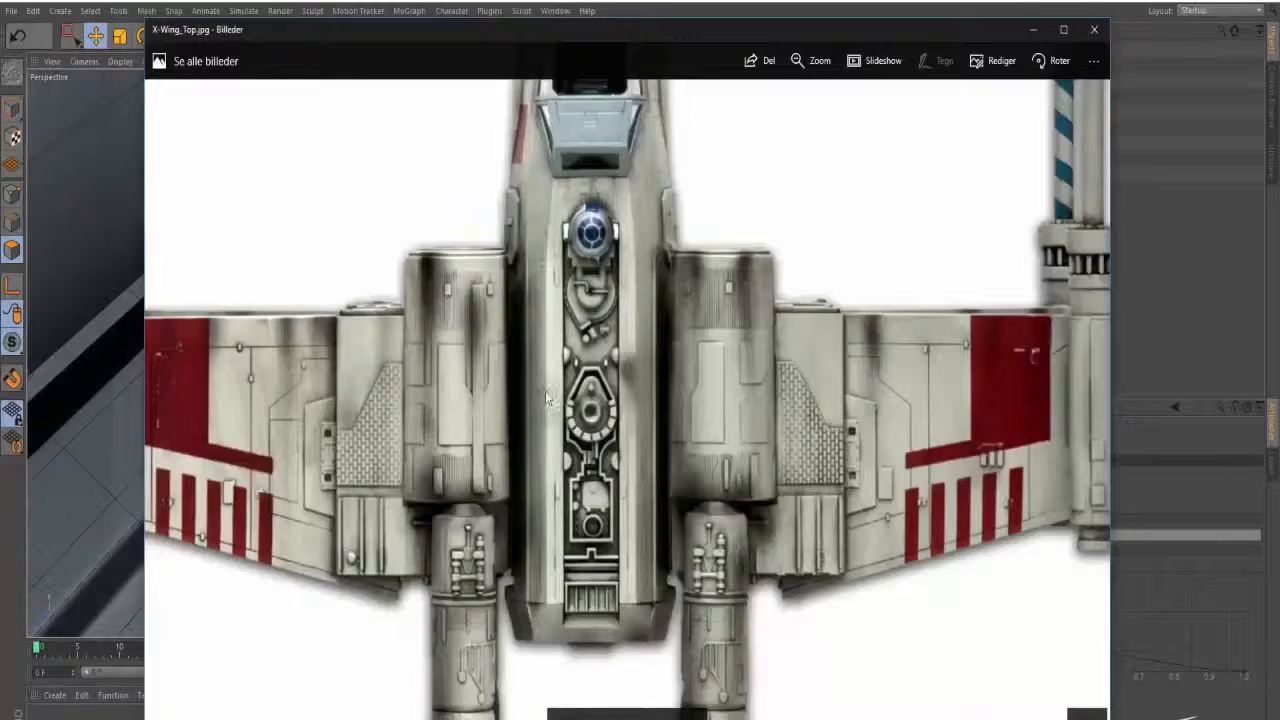
pyautogui.hotkey('alt', 'Tab')
pyautogui.hotkey('ctrl', 'z')
pyautogui.hotkey('ctrl', 'z')
pyautogui.hotkey('ctrl', 'z')
pyautogui.hotkey('ctrl', 'z')
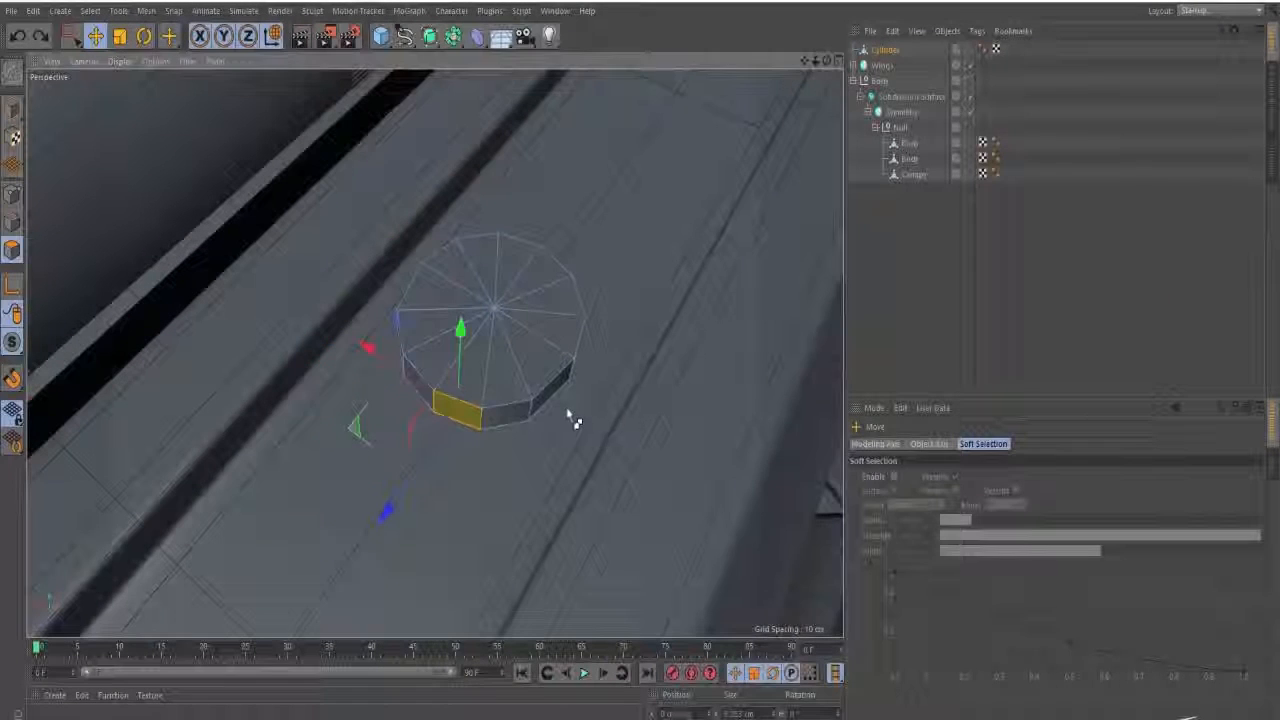
# - Try insetting the disc's top polygons by about 5 cm, and undo back to the unmodified rim
pyautogui.press('u')
pyautogui.press('l')
pyautogui.click(496, 349)
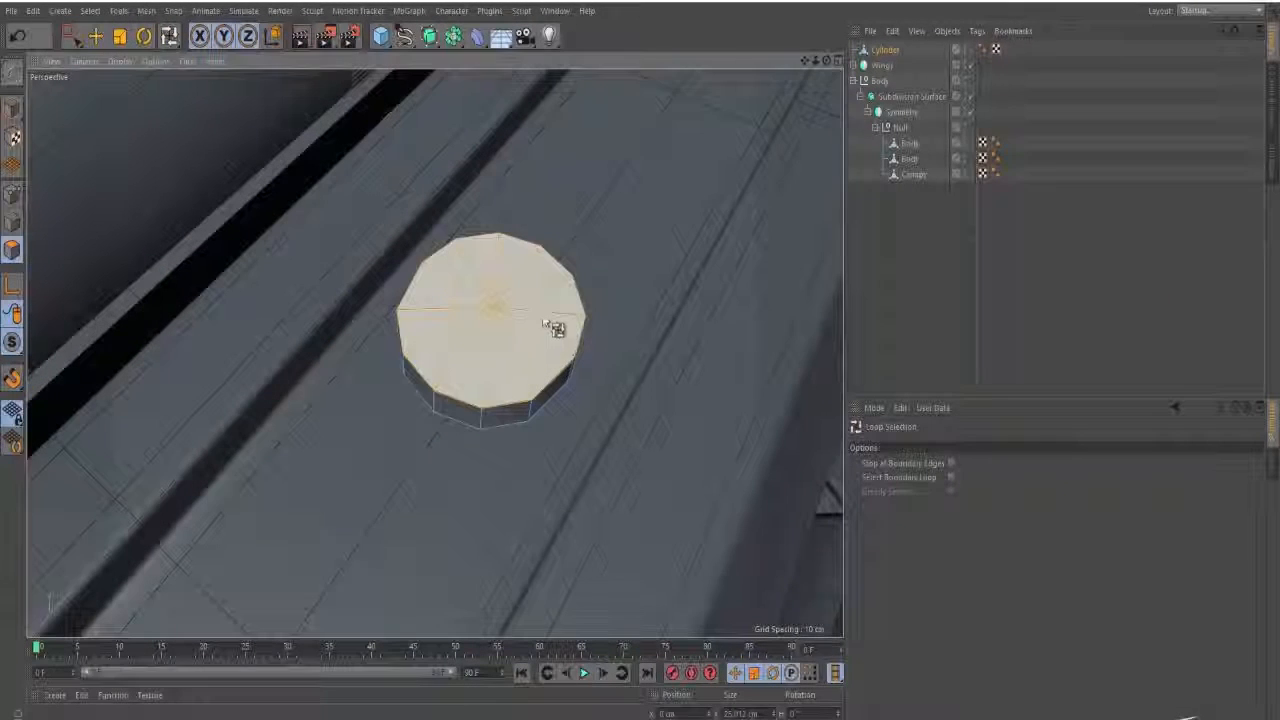
pyautogui.press('i')
pyautogui.moveTo(545, 307); pyautogui.dragTo(645, 307)
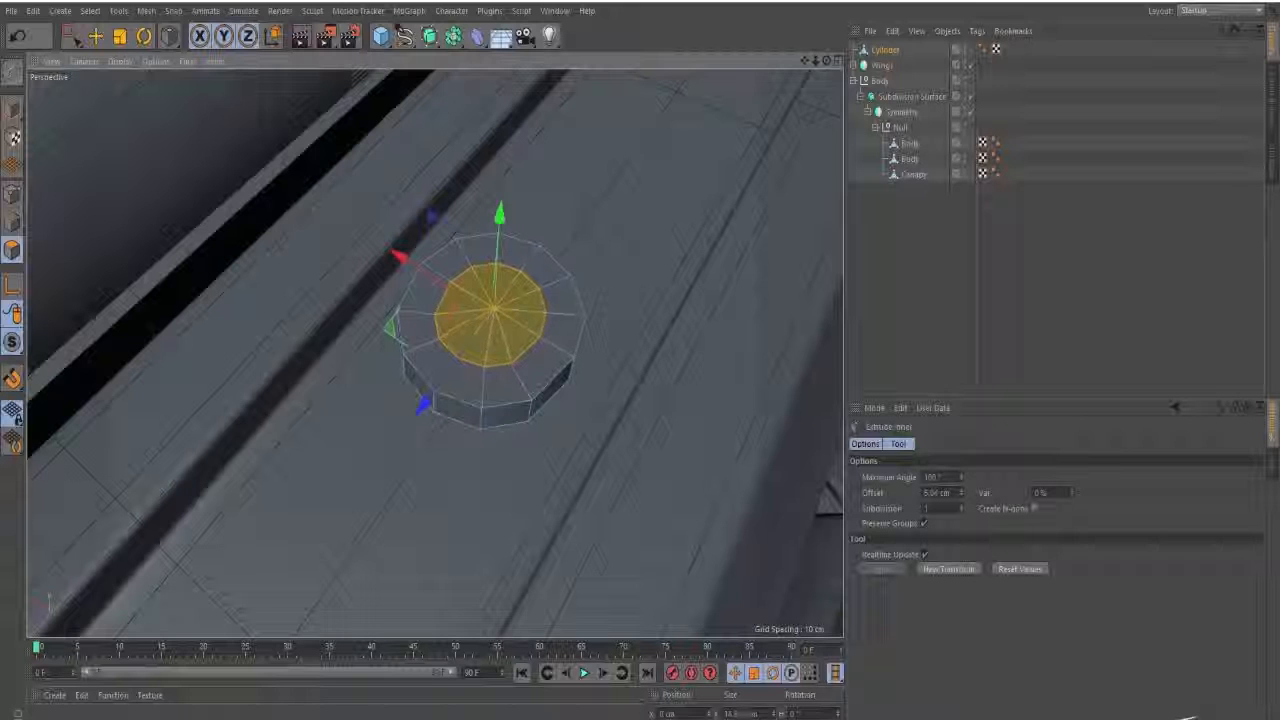
pyautogui.hotkey('ctrl', 'z')
pyautogui.hotkey('ctrl', 'z')
pyautogui.hotkey('ctrl', 'z')
pyautogui.hotkey('ctrl', 'z')
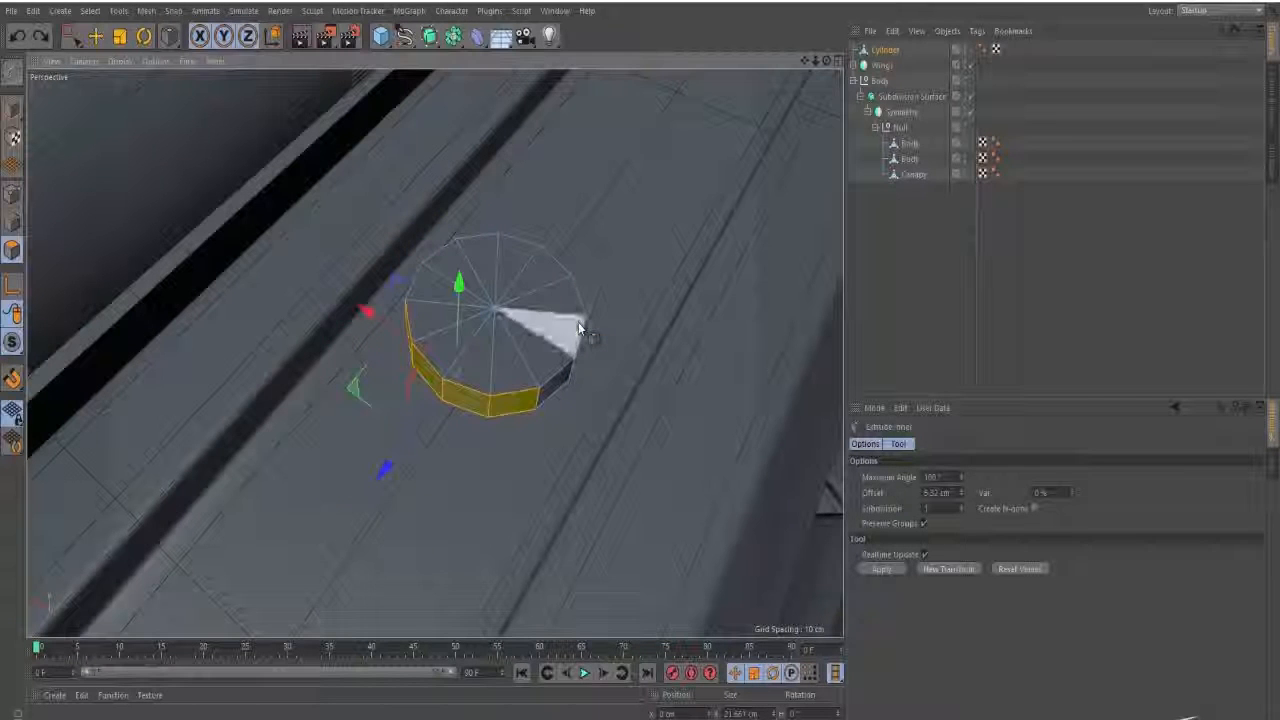
# - Loop-select the disc's top polygons and inset them to a centre circle about 15 cm wide
pyautogui.click(531, 343)
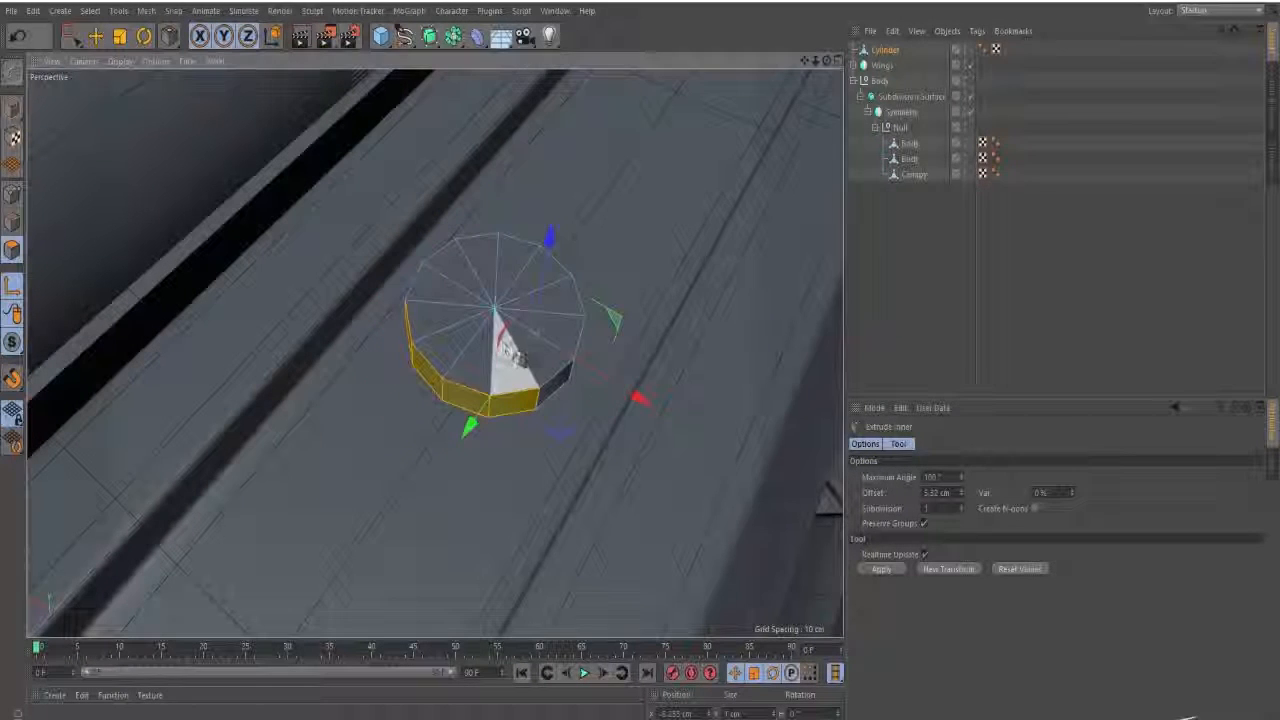
pyautogui.press('u')
pyautogui.press('l')
pyautogui.click(512, 350)
pyautogui.press('i')
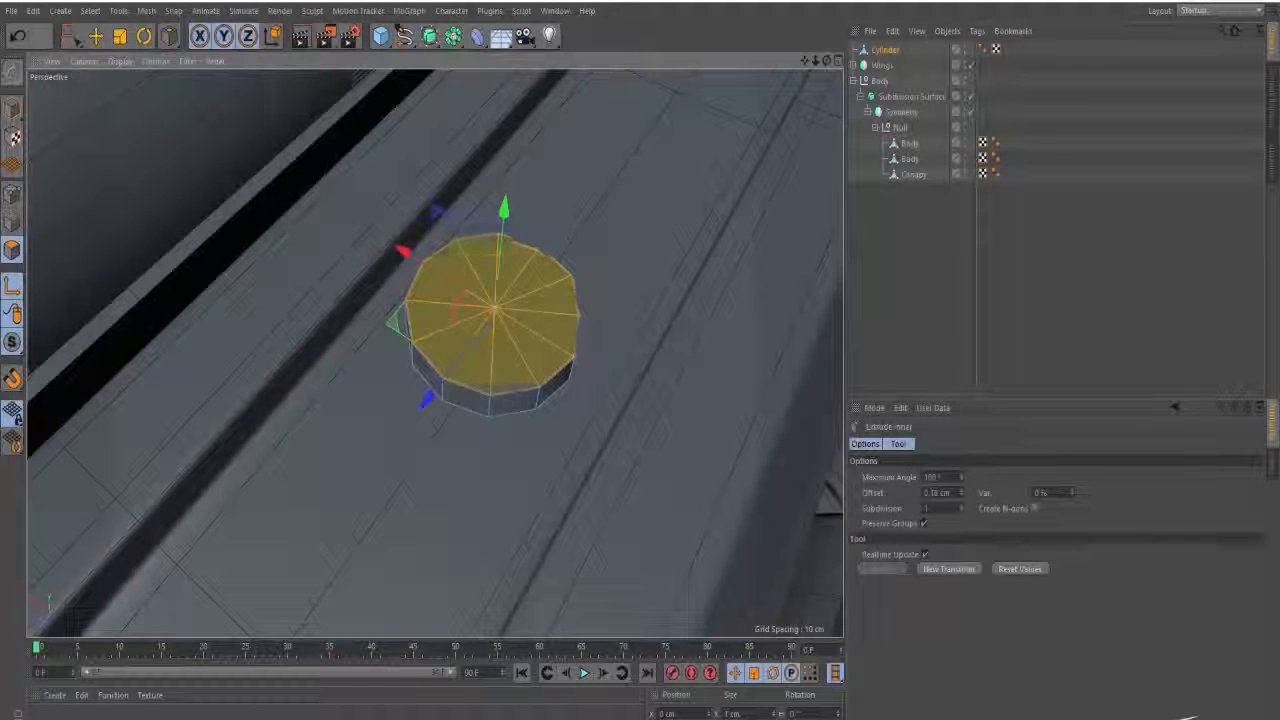
pyautogui.moveTo(550, 340); pyautogui.dragTo(638, 340)
# - Raise the inset centre circle above the disc and scale it to about 8 cm wide to form a tapered cone
pyautogui.press('e')
pyautogui.moveTo(510, 228); pyautogui.dragTo(520, 149)
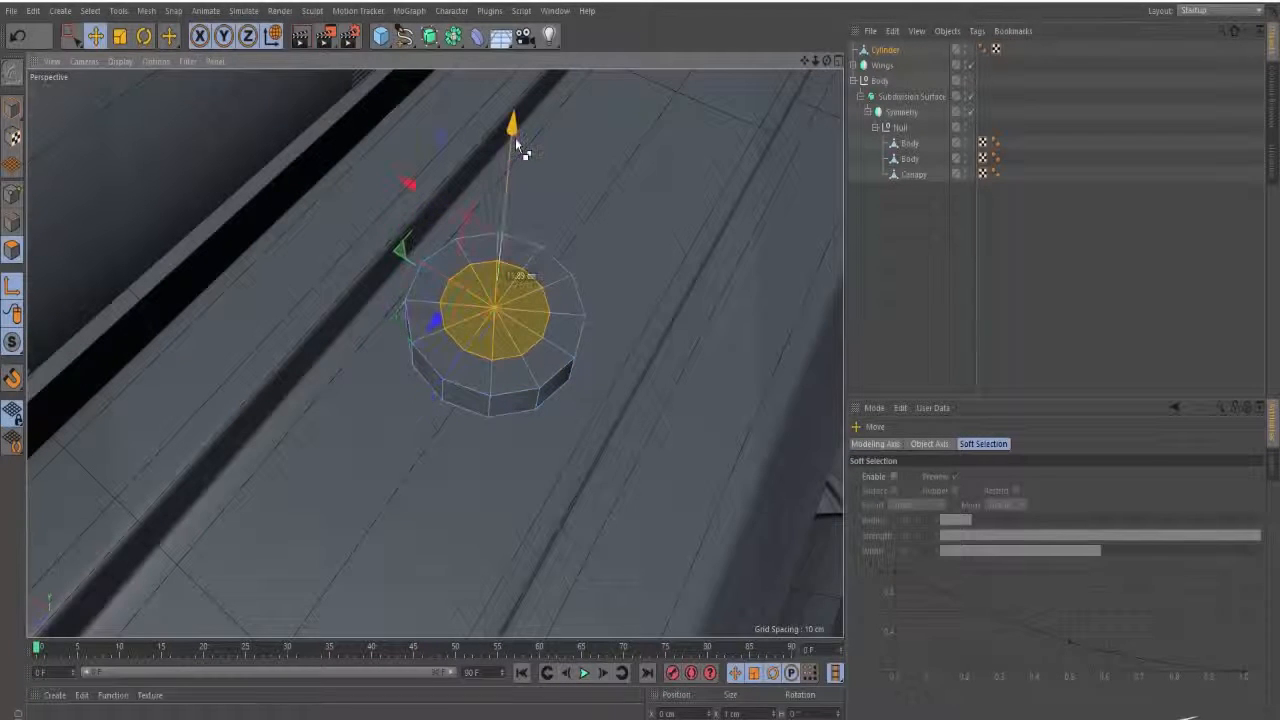
pyautogui.hotkey('ctrl', 'z')
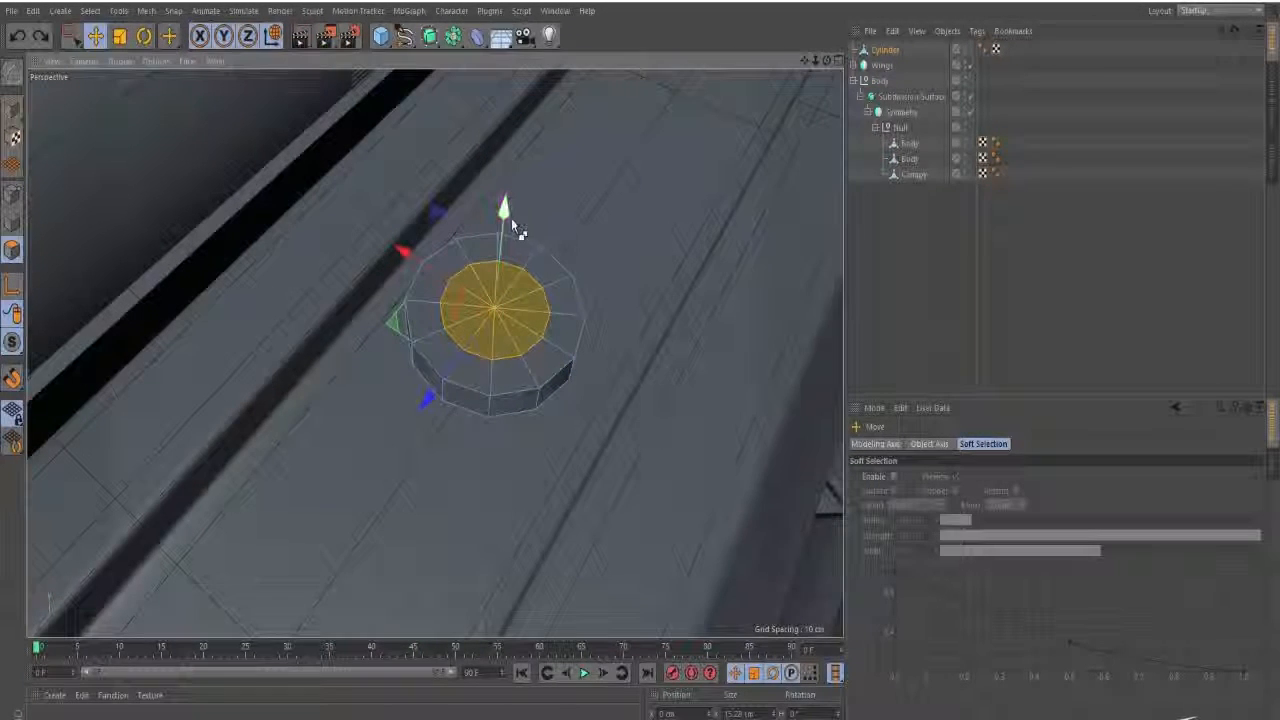
pyautogui.moveTo(512, 221); pyautogui.dragTo(294, 216)
pyautogui.press('t')
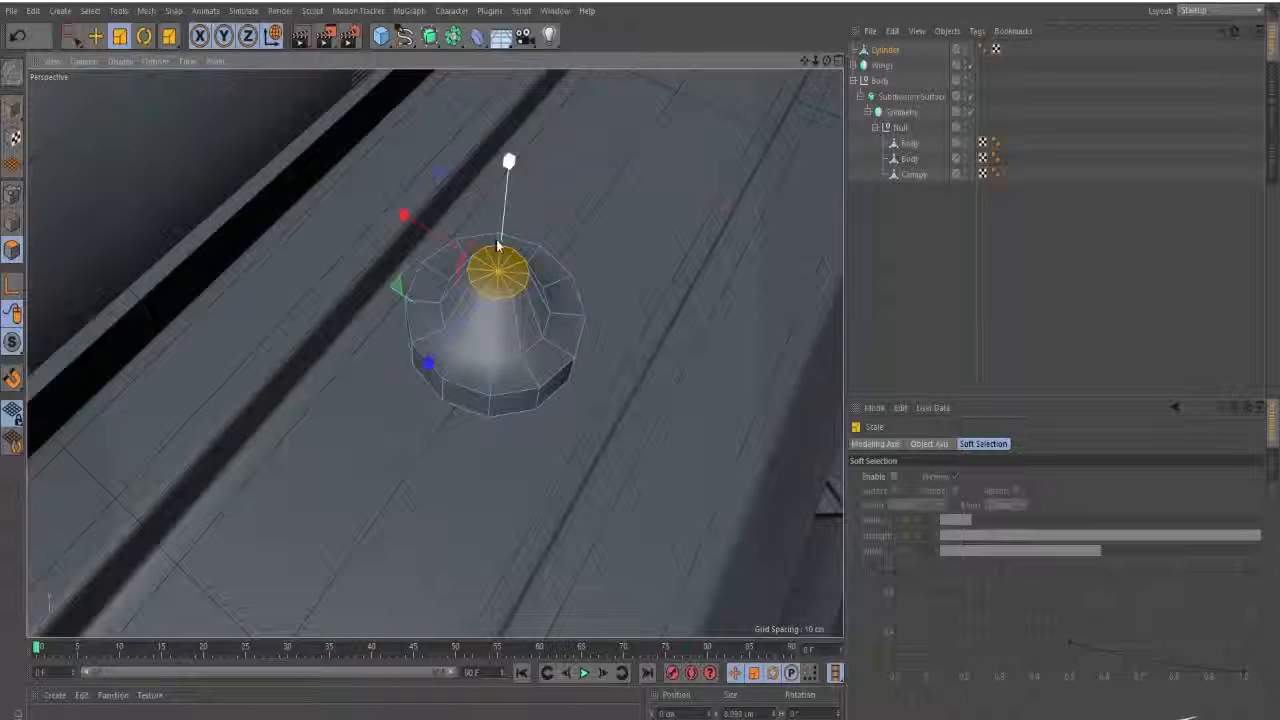
# - Sink the cone's top polygons inward to form a hollow opening and scale them down to taper its floor
pyautogui.press('e')
pyautogui.moveTo(508, 168); pyautogui.dragTo(505, 210)
pyautogui.hotkey('ctrl', 'z')
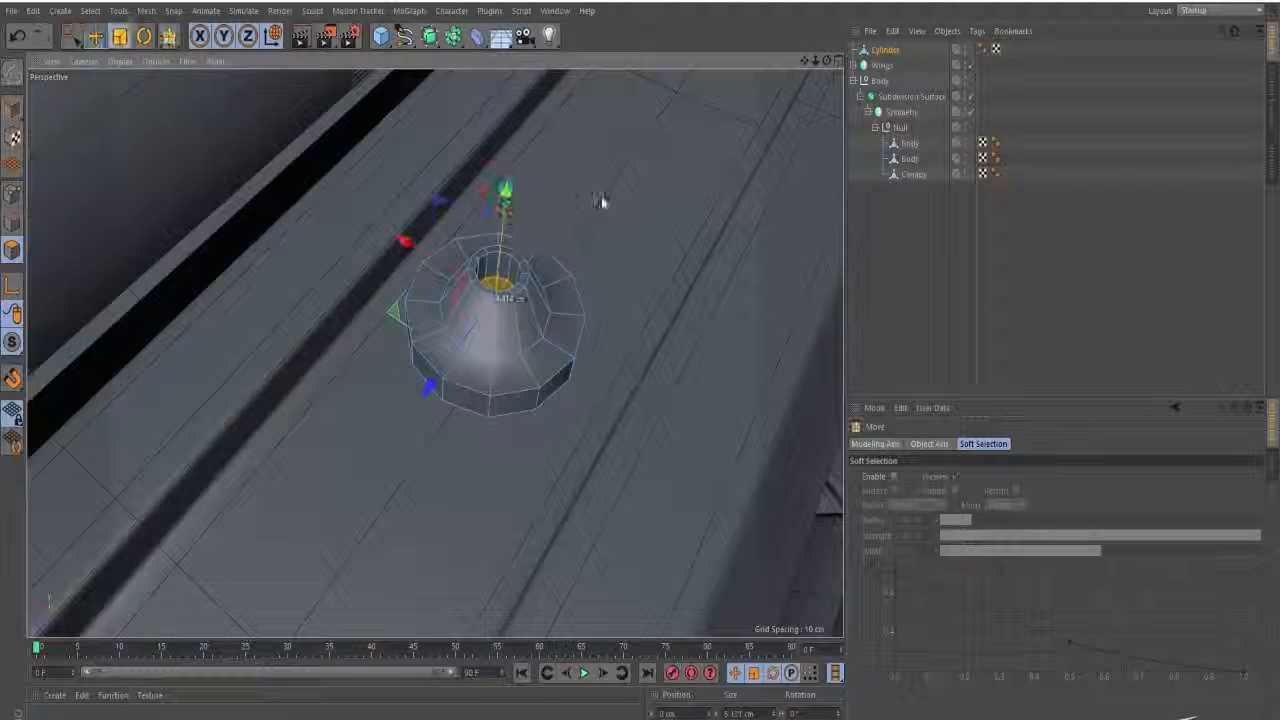
pyautogui.press('t')
pyautogui.moveTo(603, 200); pyautogui.dragTo(389, 218)
# - Select the two front side polygons on the disc's rim and pull them forward along the channel
pyautogui.click(466, 400)
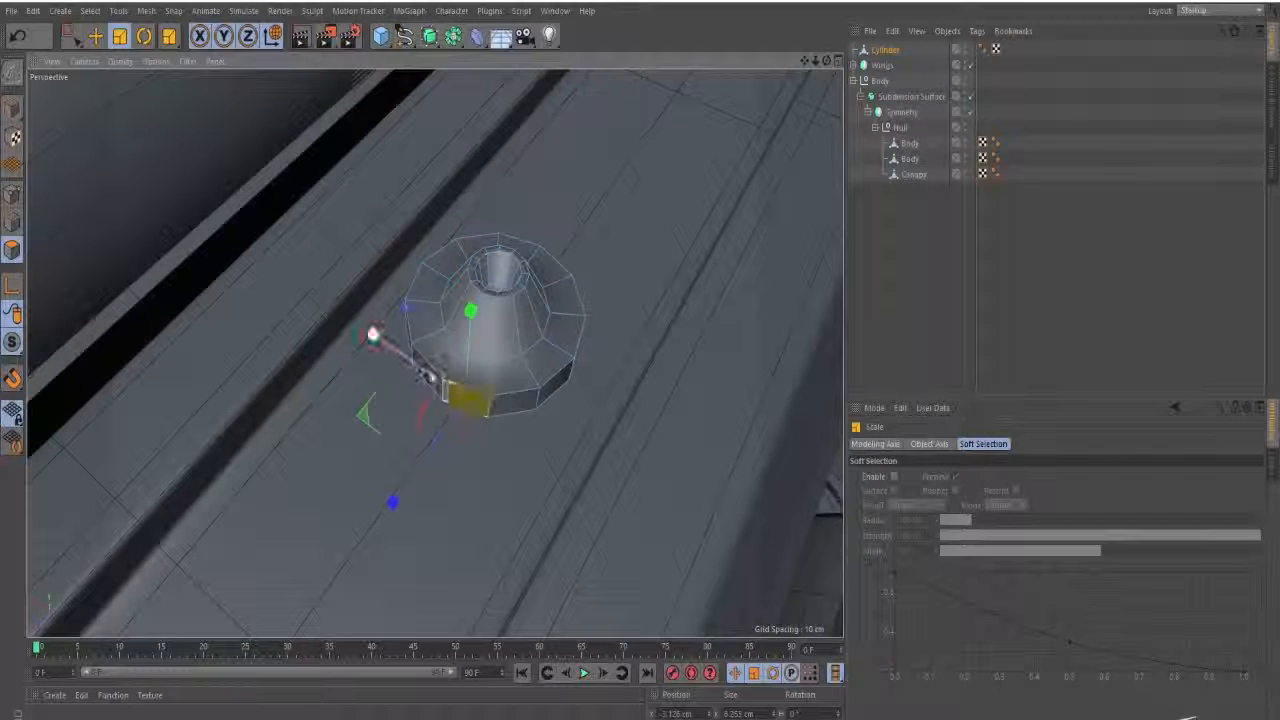
pyautogui.keyDown('shift'); pyautogui.click(420, 362); pyautogui.keyUp('shift')
pyautogui.press('e')
pyautogui.moveTo(409, 443); pyautogui.dragTo(374, 477)
# - Select the vertical edge between the two front side polygons and pull it forward into a pointed tip
pyautogui.click(16, 225)
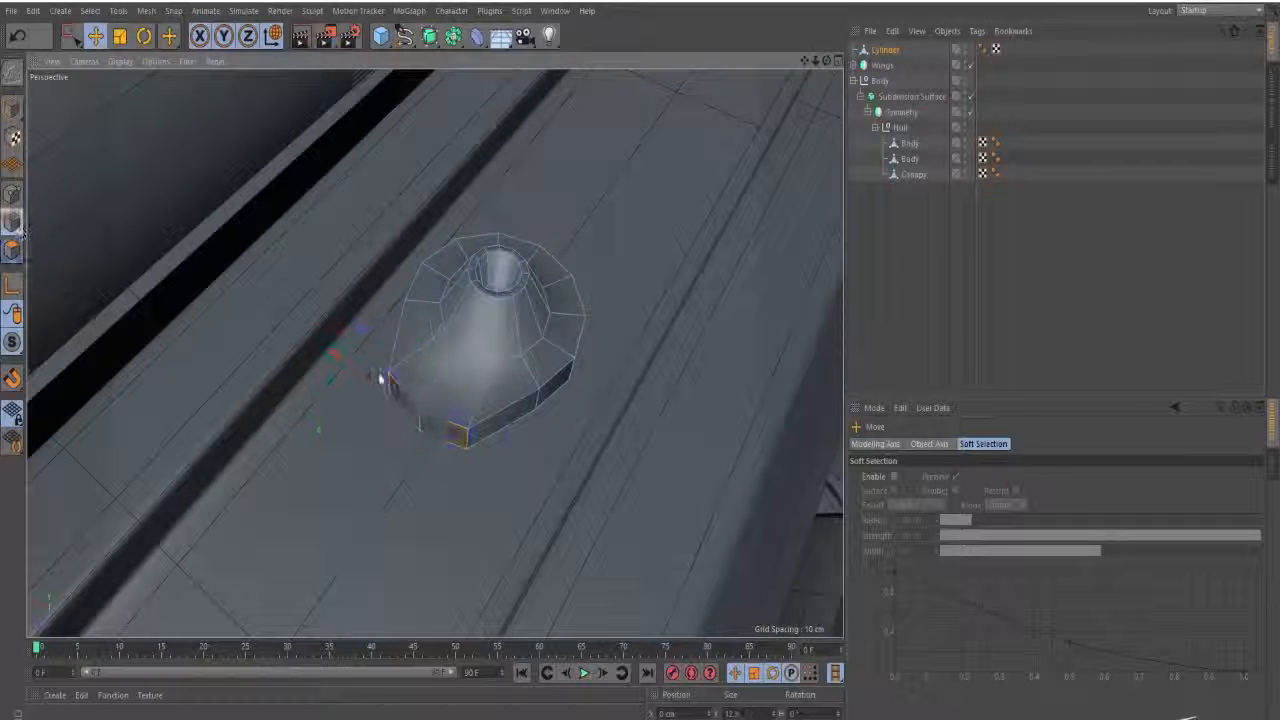
pyautogui.click(420, 418)
pyautogui.moveTo(343, 520); pyautogui.dragTo(344, 509)
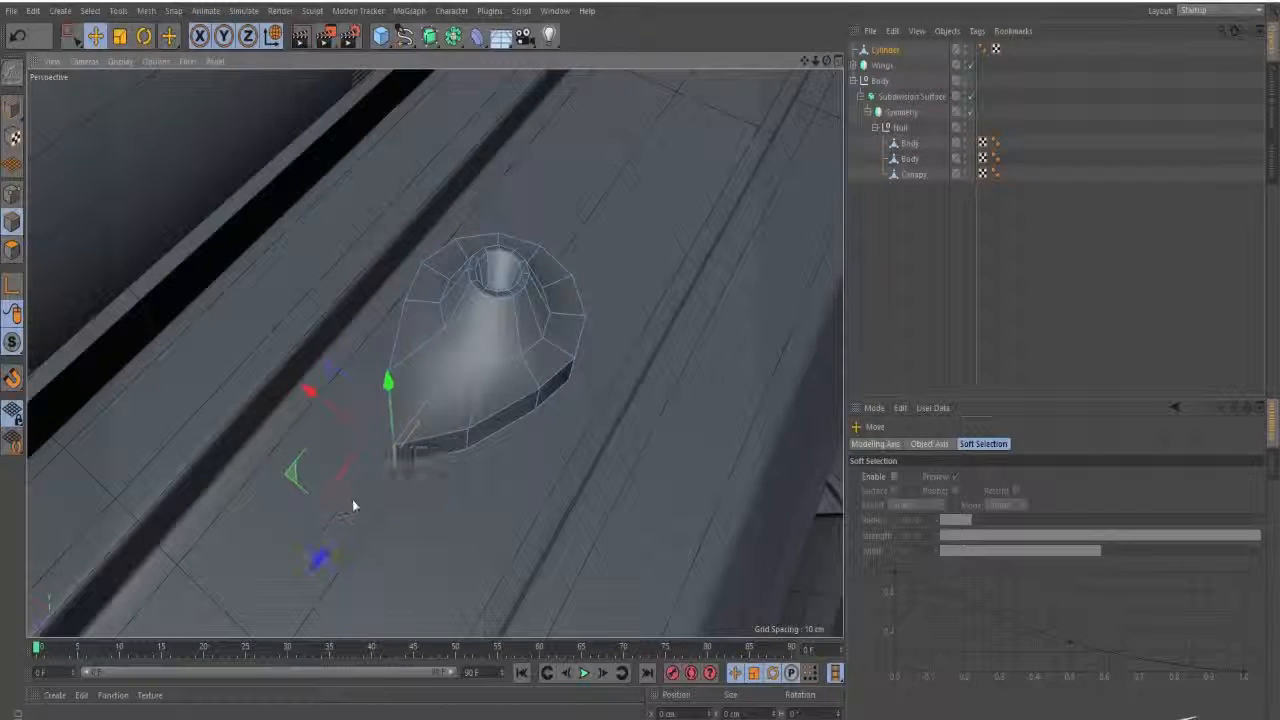
# - Try to loop-select the top outline of the disc's pointed base
pyautogui.keyDown('alt'); pyautogui.moveTo(489, 421); pyautogui.dragTo(537, 311); pyautogui.keyUp('alt')
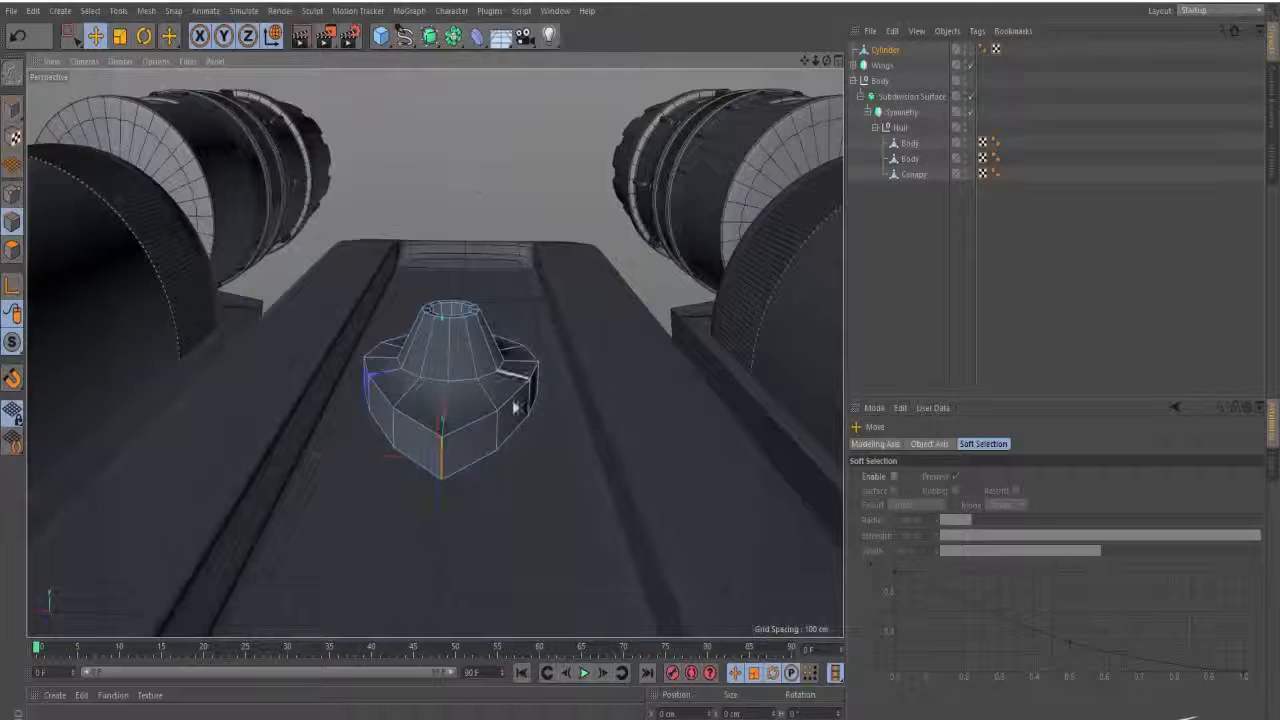
pyautogui.press('k')
pyautogui.press('l')
pyautogui.press('u')
pyautogui.press('l')
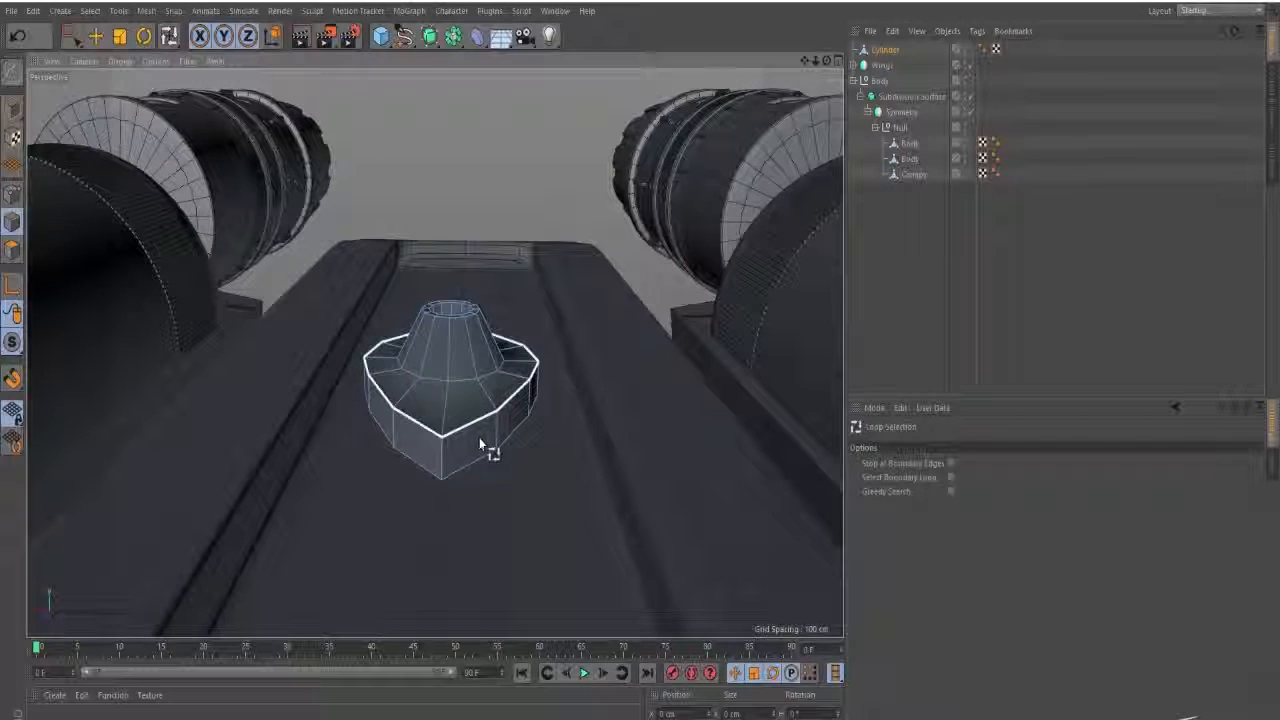
pyautogui.click(445, 442)
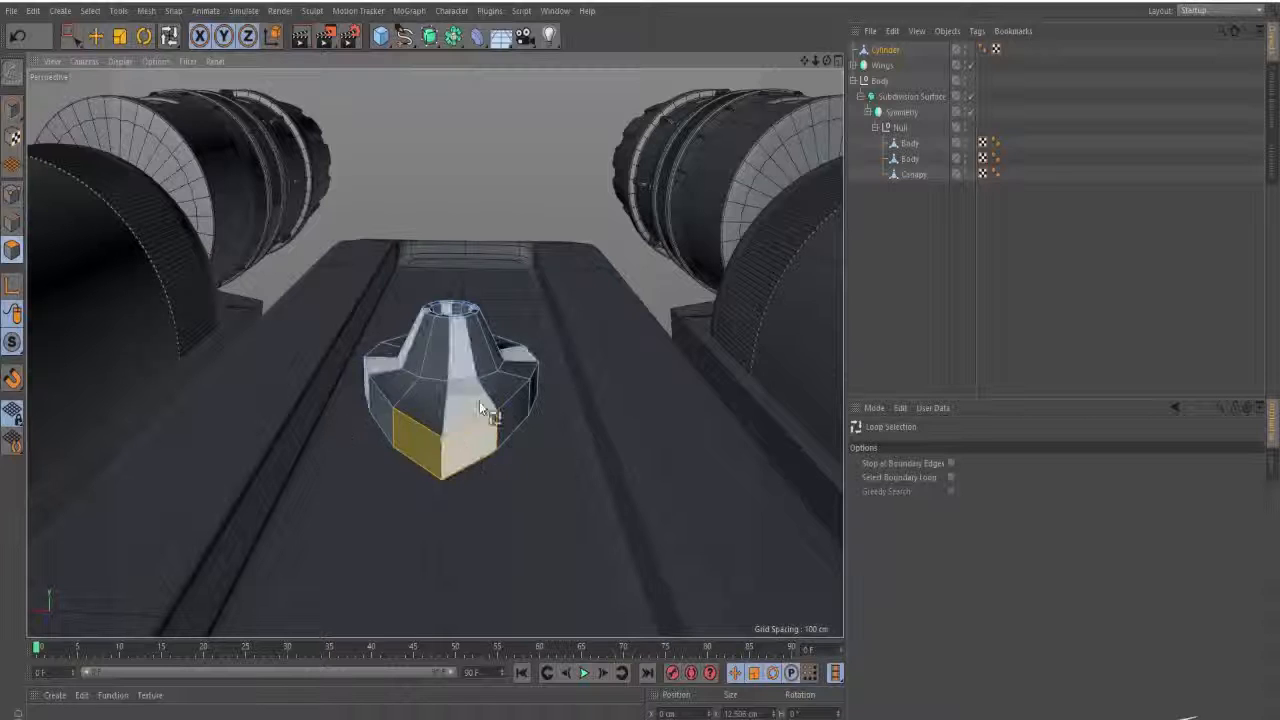
# - Try to loop-select the polygons along the underside of the detail's pointed base
pyautogui.press('e')
pyautogui.moveTo(449, 391)
pyautogui.keyDown('alt'); pyautogui.mouseDown()
pyautogui.moveTo(457, 346)
pyautogui.moveTo(446, 408)
pyautogui.mouseUp(); pyautogui.keyUp('alt')
pyautogui.scroll(-1, 456, 347)
pyautogui.keyDown('alt'); pyautogui.moveTo(456, 345); pyautogui.dragTo(482, 295); pyautogui.keyUp('alt')
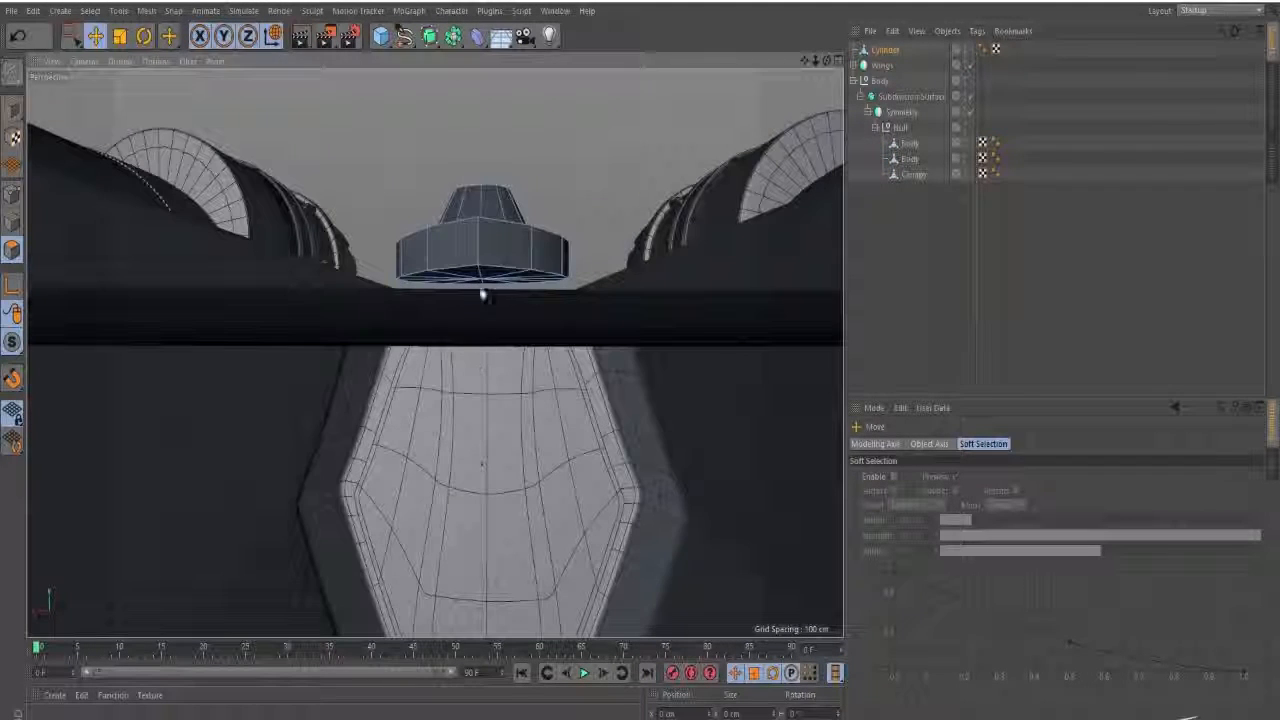
pyautogui.press('u')
pyautogui.press('l')
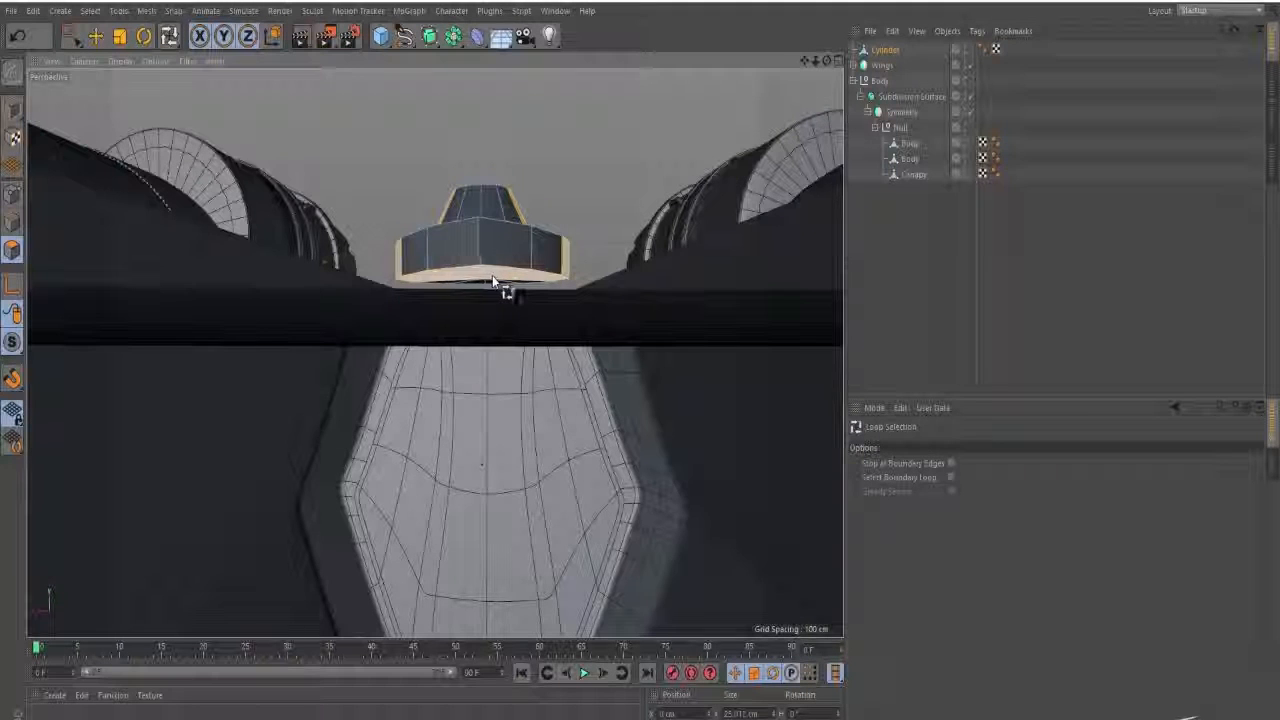
pyautogui.click(488, 280)
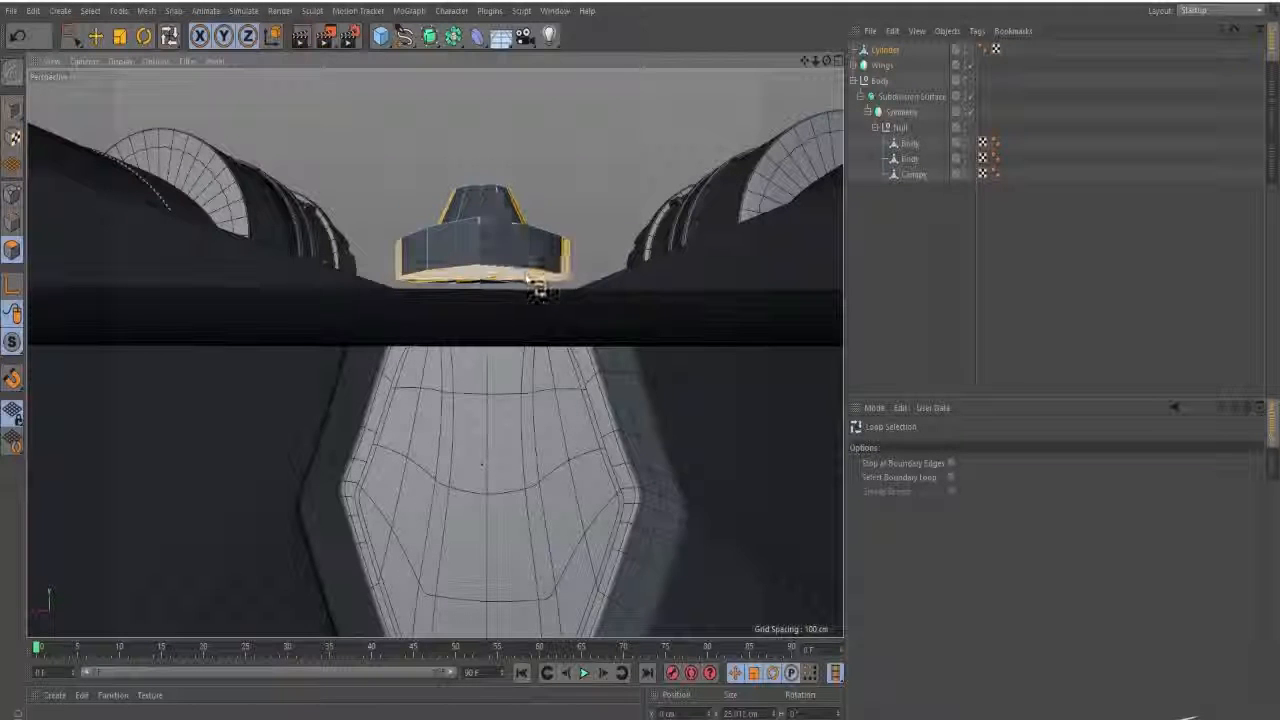
pyautogui.keyDown('alt'); pyautogui.moveTo(506, 227); pyautogui.dragTo(494, 335); pyautogui.keyUp('alt')
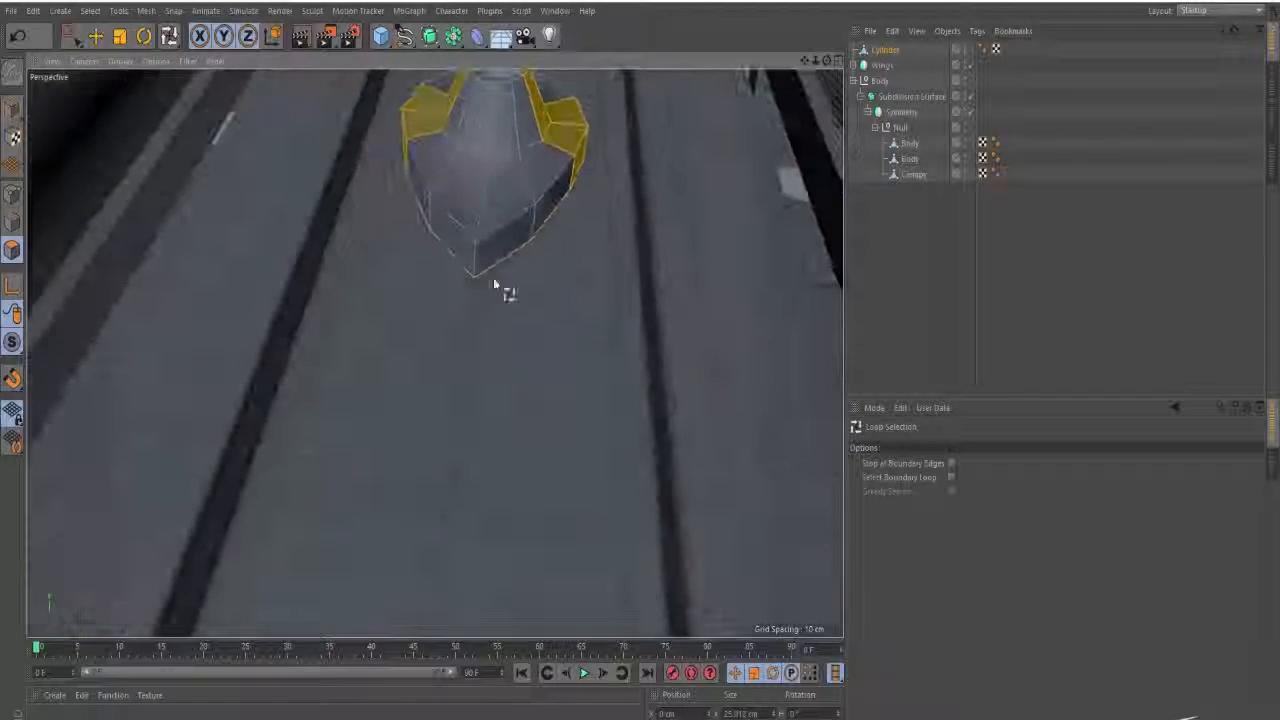
pyautogui.keyDown('alt'); pyautogui.moveTo(506, 182); pyautogui.dragTo(544, 172, button='right'); pyautogui.keyUp('alt')
pyautogui.keyDown('alt'); pyautogui.moveTo(529, 250); pyautogui.dragTo(532, 181); pyautogui.keyUp('alt')
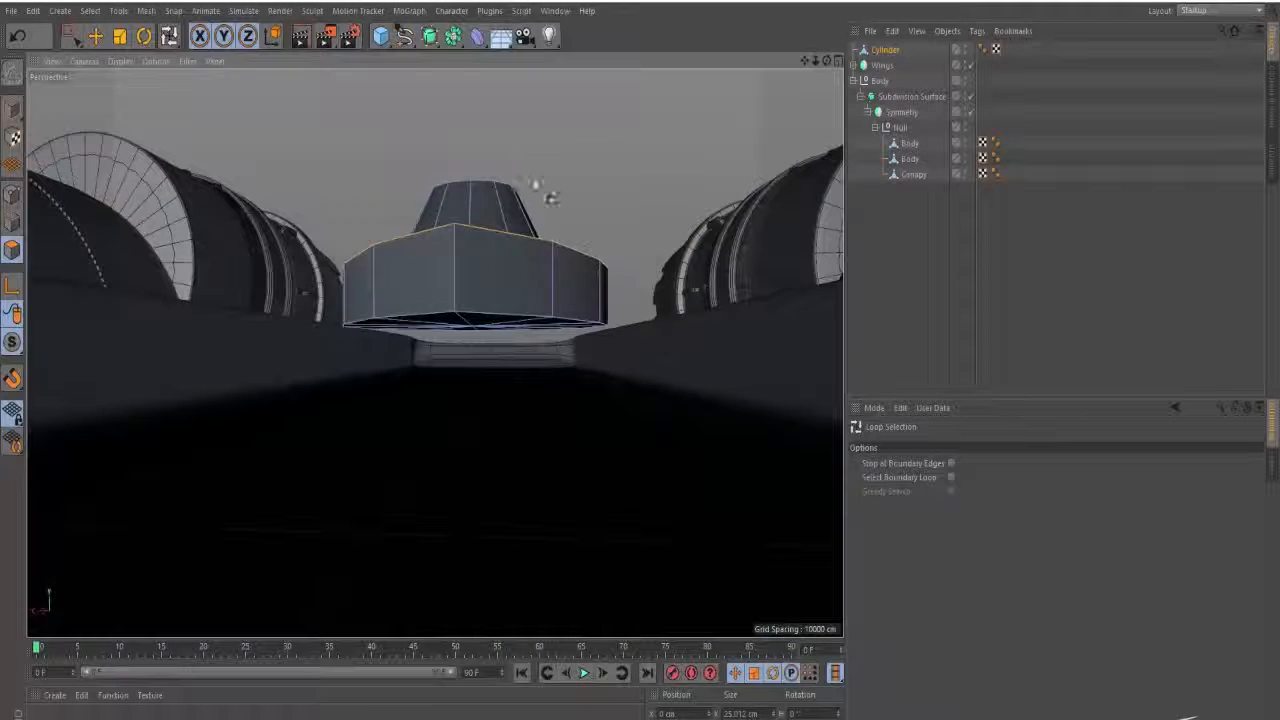
pyautogui.click(553, 322)
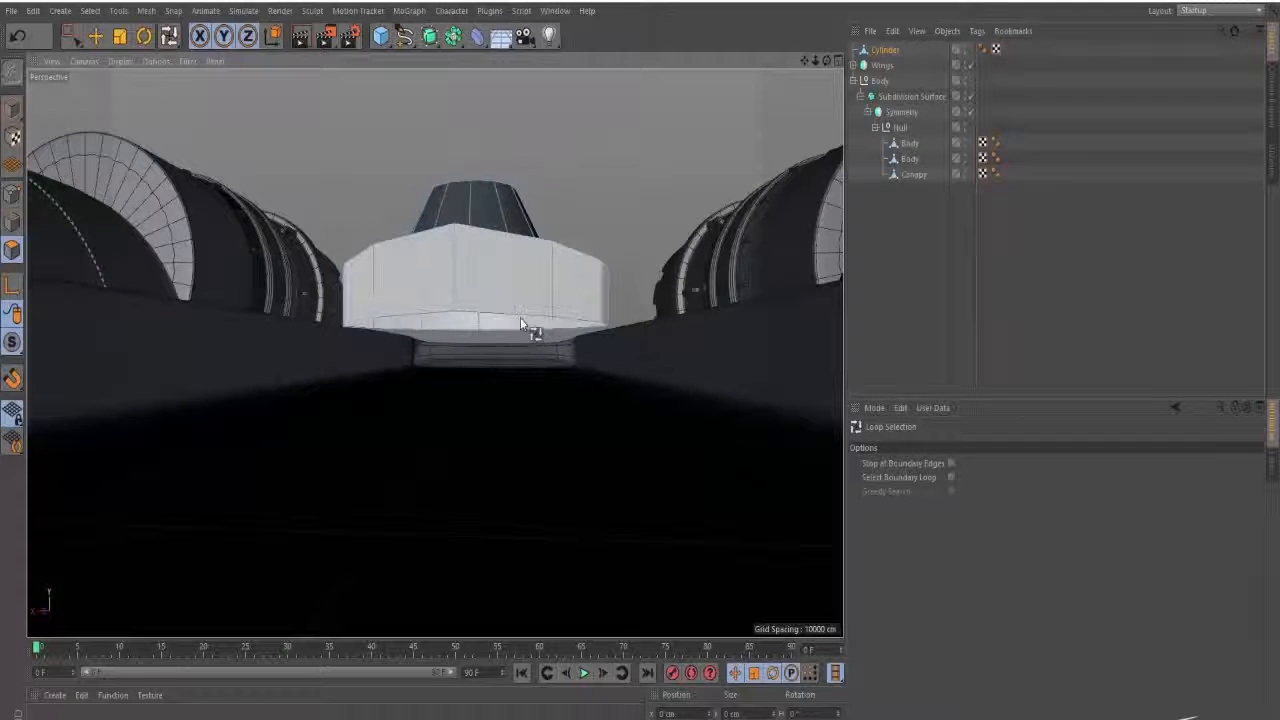
# - Cut an edge loop around the pointed base just below its upper edge with the Knife in Loop mode
pyautogui.keyDown('alt'); pyautogui.moveTo(520, 317); pyautogui.dragTo(497, 423); pyautogui.keyUp('alt')
pyautogui.keyDown('alt'); pyautogui.moveTo(537, 229); pyautogui.dragTo(434, 354, button='right'); pyautogui.keyUp('alt')
pyautogui.keyDown('alt'); pyautogui.moveTo(434, 354); pyautogui.dragTo(474, 366); pyautogui.keyUp('alt')
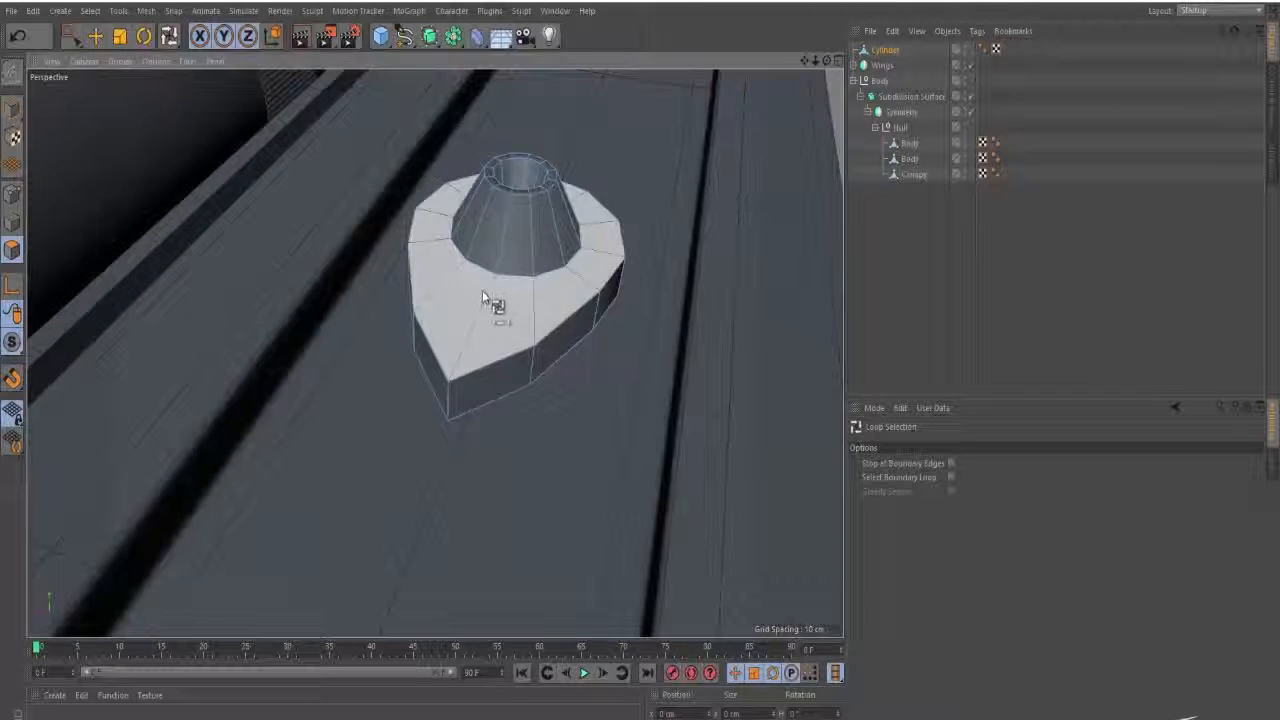
pyautogui.keyDown('alt'); pyautogui.moveTo(482, 297); pyautogui.dragTo(474, 437, button='middle'); pyautogui.keyUp('alt')
pyautogui.keyDown('alt'); pyautogui.moveTo(474, 437); pyautogui.dragTo(508, 360); pyautogui.keyUp('alt')
pyautogui.press('e')
pyautogui.press('k')
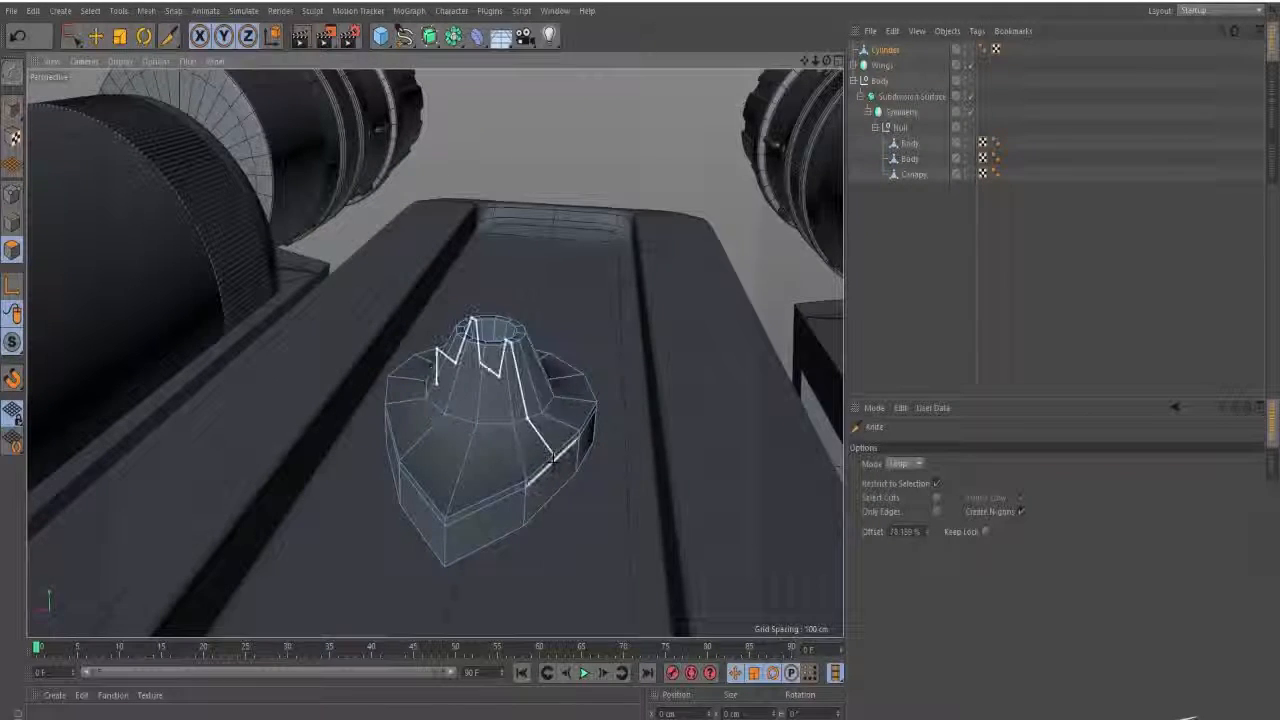
# - Smooth the cylinder with a parent Subdivision Surface and cut supporting edge loops around the foot of the cone
pyautogui.keyDown('alt'); pyautogui.click(430, 37); pyautogui.keyUp('alt')
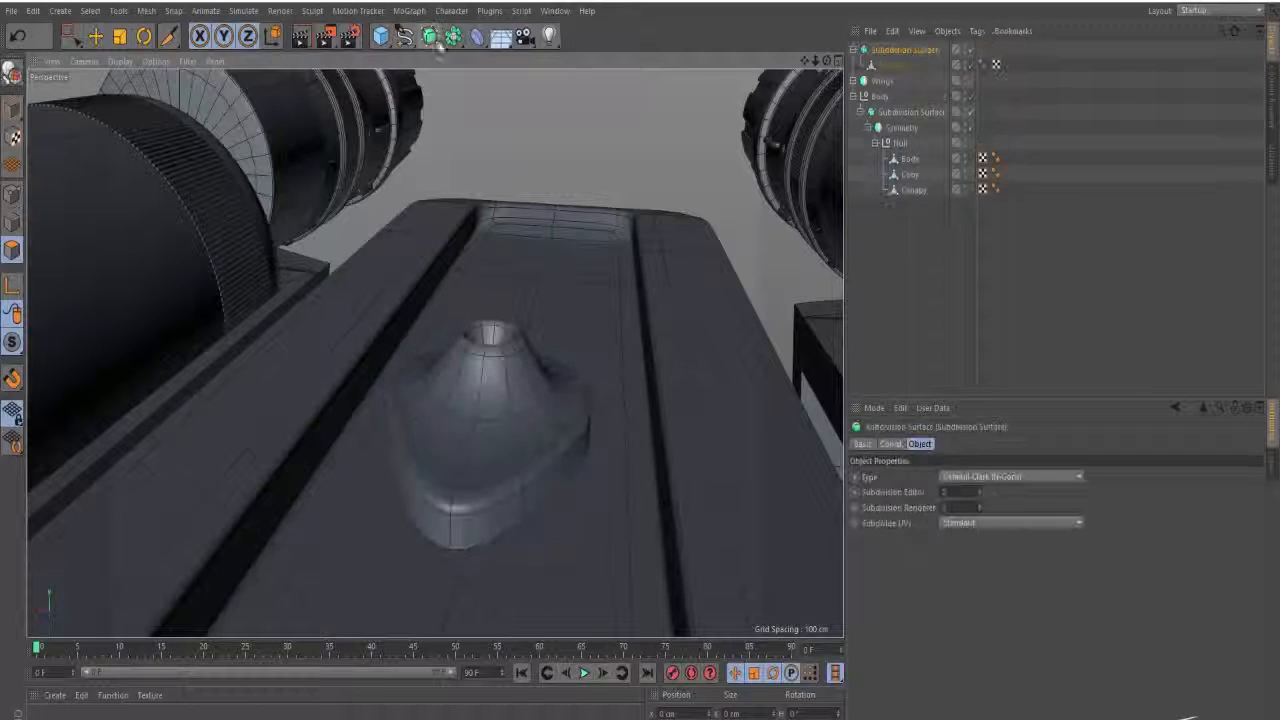
pyautogui.click(892, 65)
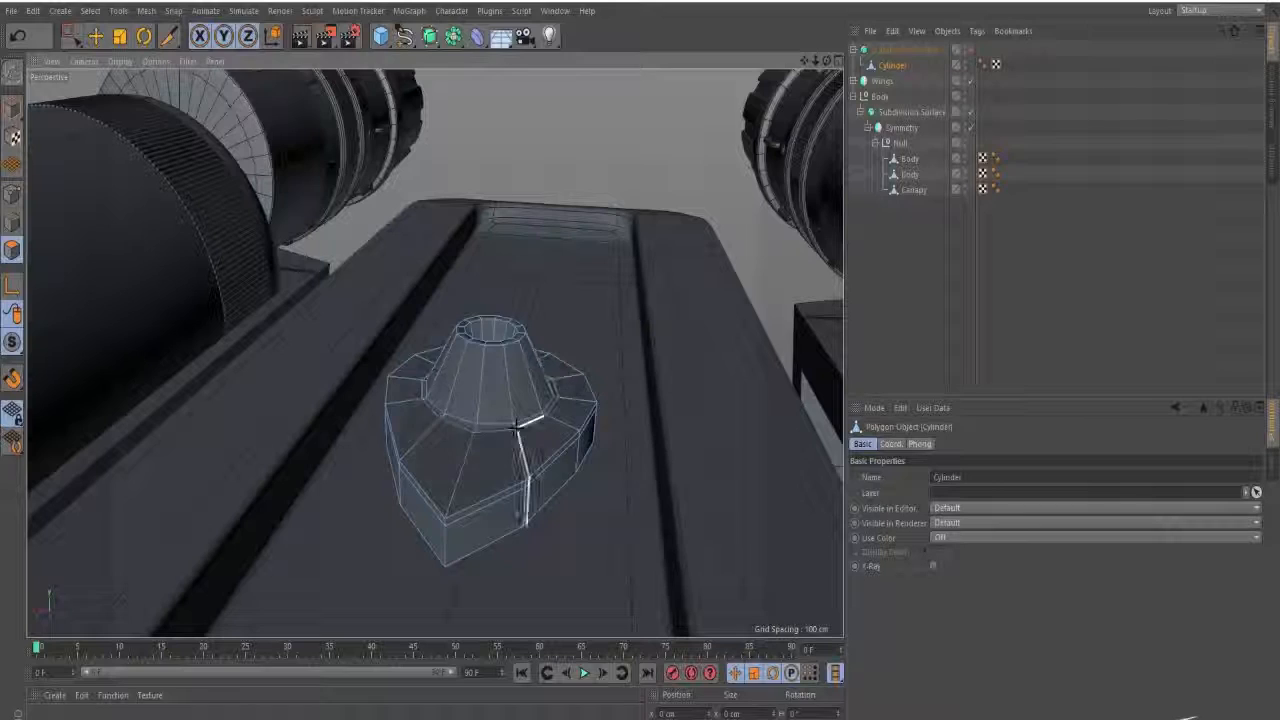
pyautogui.click(516, 424)
pyautogui.click(511, 416)
# - Cut supporting edge loops around the cone's upper rim and near the floor of its hollow opening
pyautogui.keyDown('alt'); pyautogui.moveTo(511, 416); pyautogui.dragTo(504, 360); pyautogui.keyUp('alt')
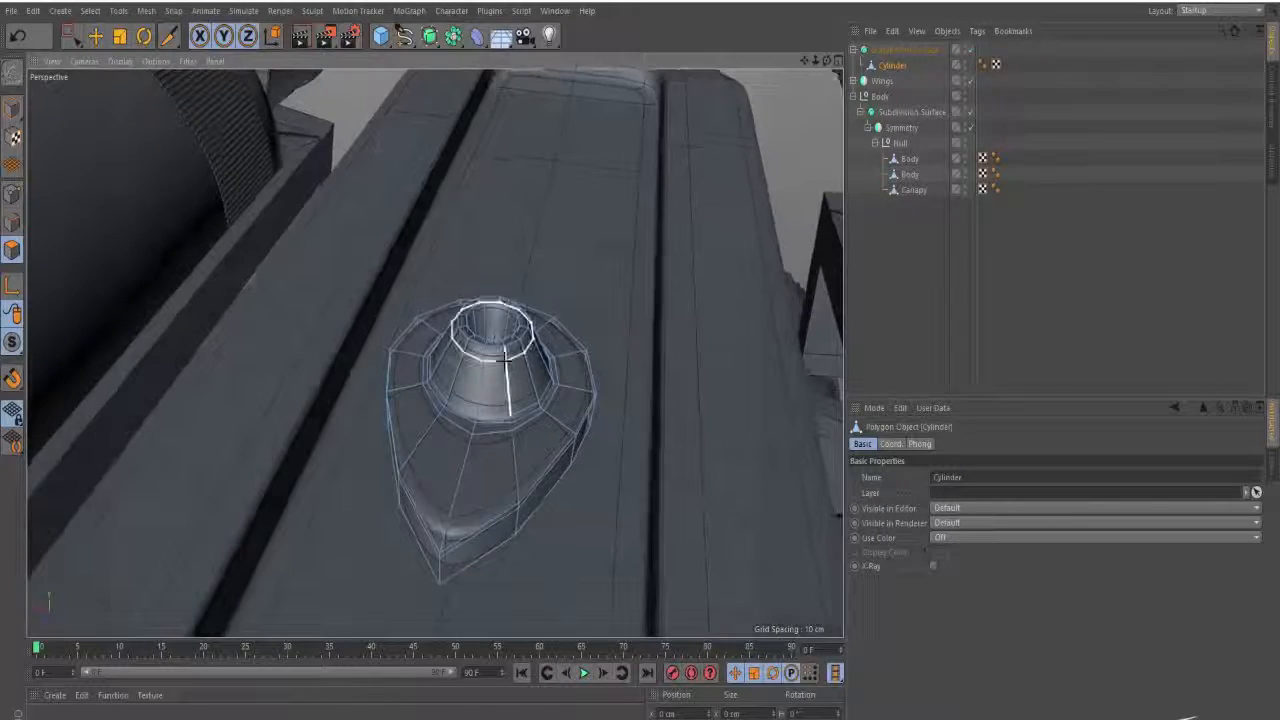
pyautogui.keyDown('alt'); pyautogui.moveTo(504, 353); pyautogui.dragTo(540, 274, button='right'); pyautogui.keyUp('alt')
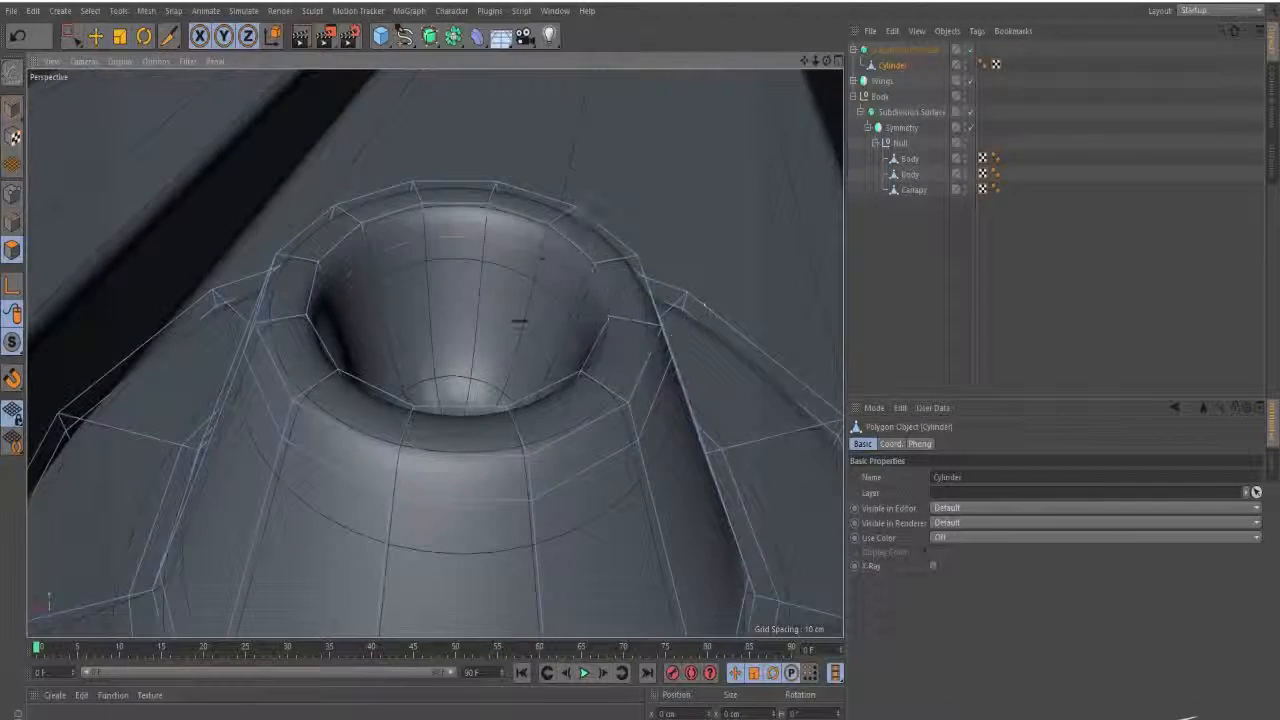
pyautogui.keyDown('alt'); pyautogui.moveTo(503, 395); pyautogui.dragTo(521, 291); pyautogui.keyUp('alt')
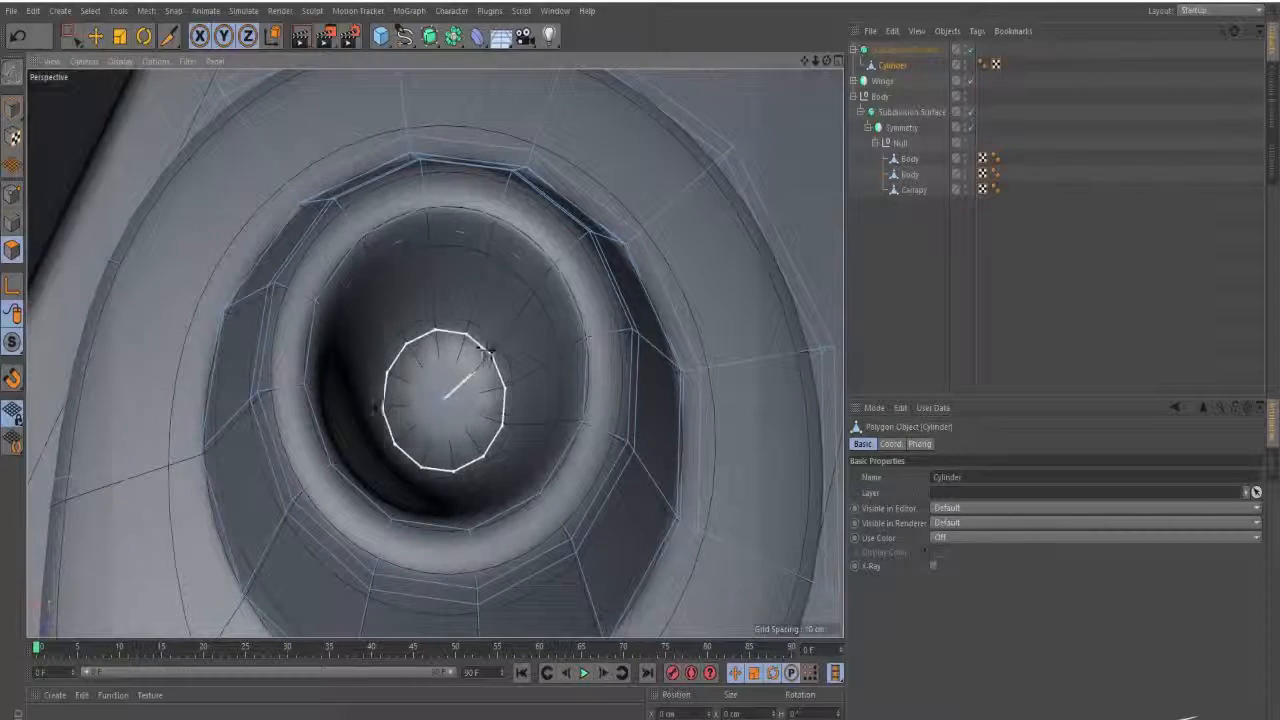
pyautogui.click(510, 342)
pyautogui.keyDown('alt'); pyautogui.moveTo(506, 346); pyautogui.dragTo(418, 400, button='right'); pyautogui.keyUp('alt')
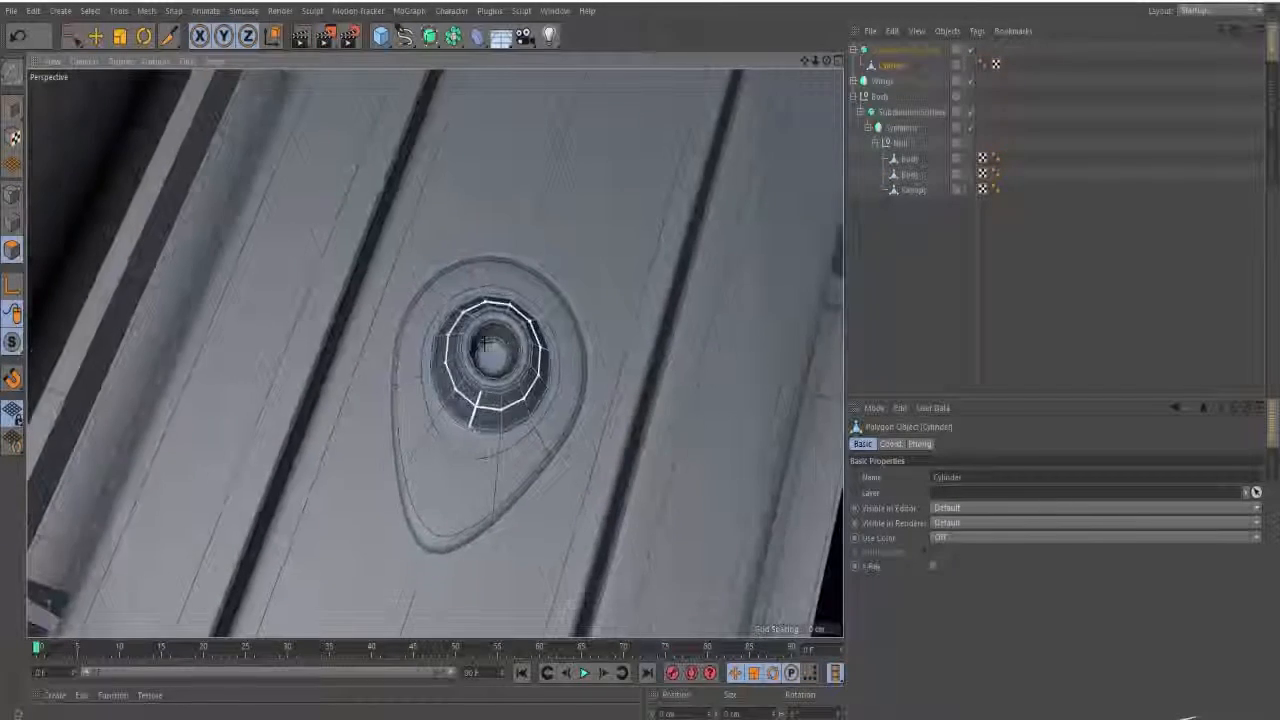
pyautogui.keyDown('alt'); pyautogui.moveTo(477, 401); pyautogui.dragTo(505, 262); pyautogui.keyUp('alt')
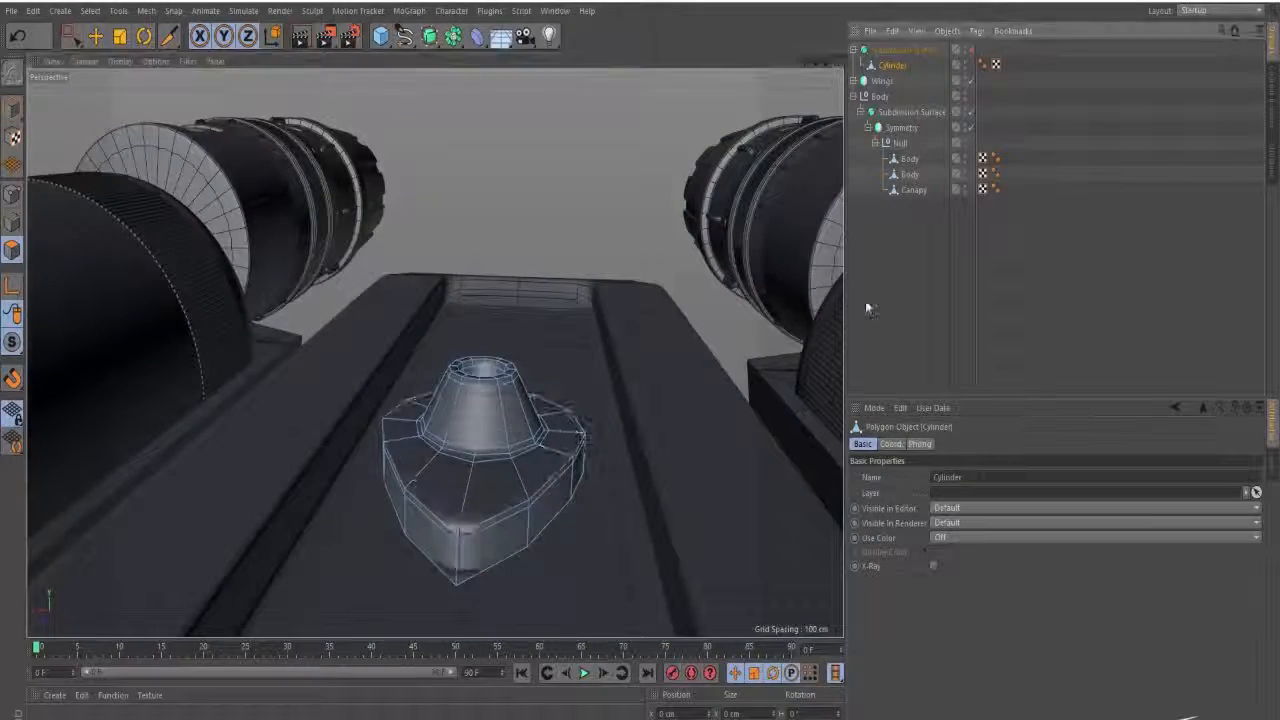
pyautogui.click(893, 281)
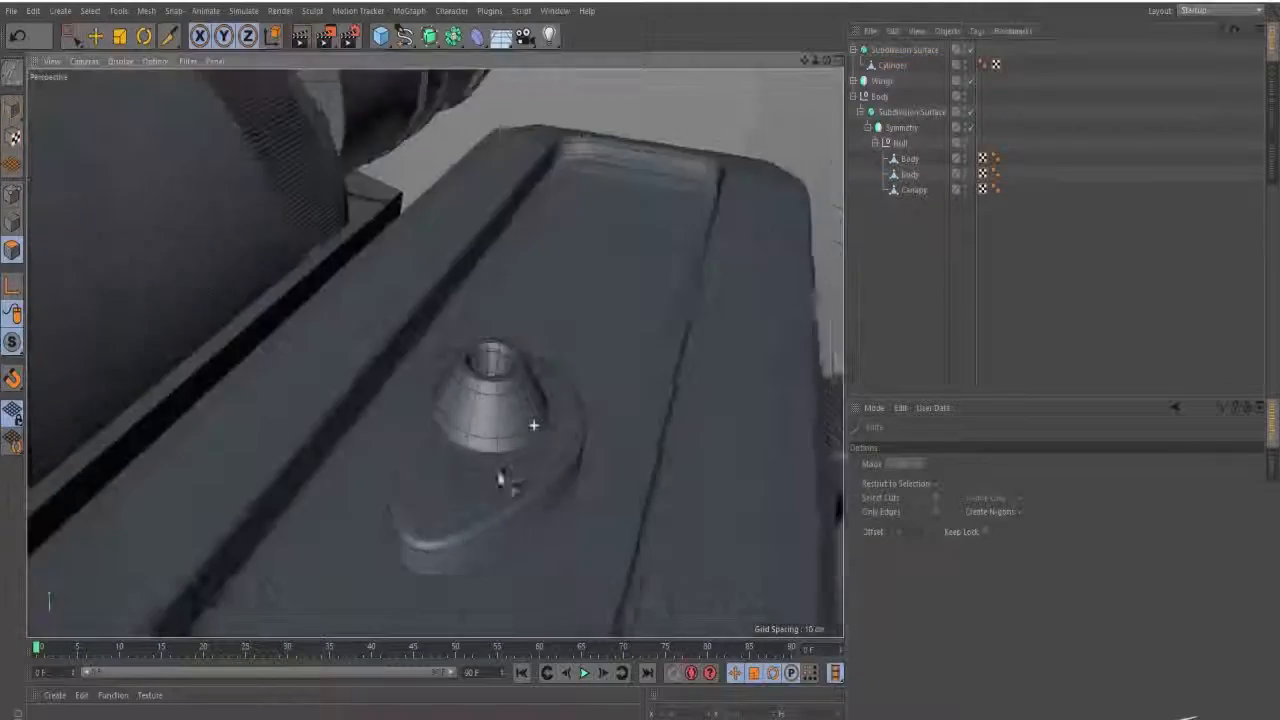
# - Select the detail's Subdivision Surface as a whole object and lower it vertically into the fuselage channel
pyautogui.moveTo(500, 477)
pyautogui.keyDown('alt'); pyautogui.mouseDown()
pyautogui.moveTo(528, 423)
pyautogui.moveTo(491, 509)
pyautogui.moveTo(497, 500)
pyautogui.mouseUp(); pyautogui.keyUp('alt')
pyautogui.click(873, 52)
pyautogui.keyDown('alt'); pyautogui.moveTo(700, 251); pyautogui.dragTo(586, 246, button='right'); pyautogui.keyUp('alt')
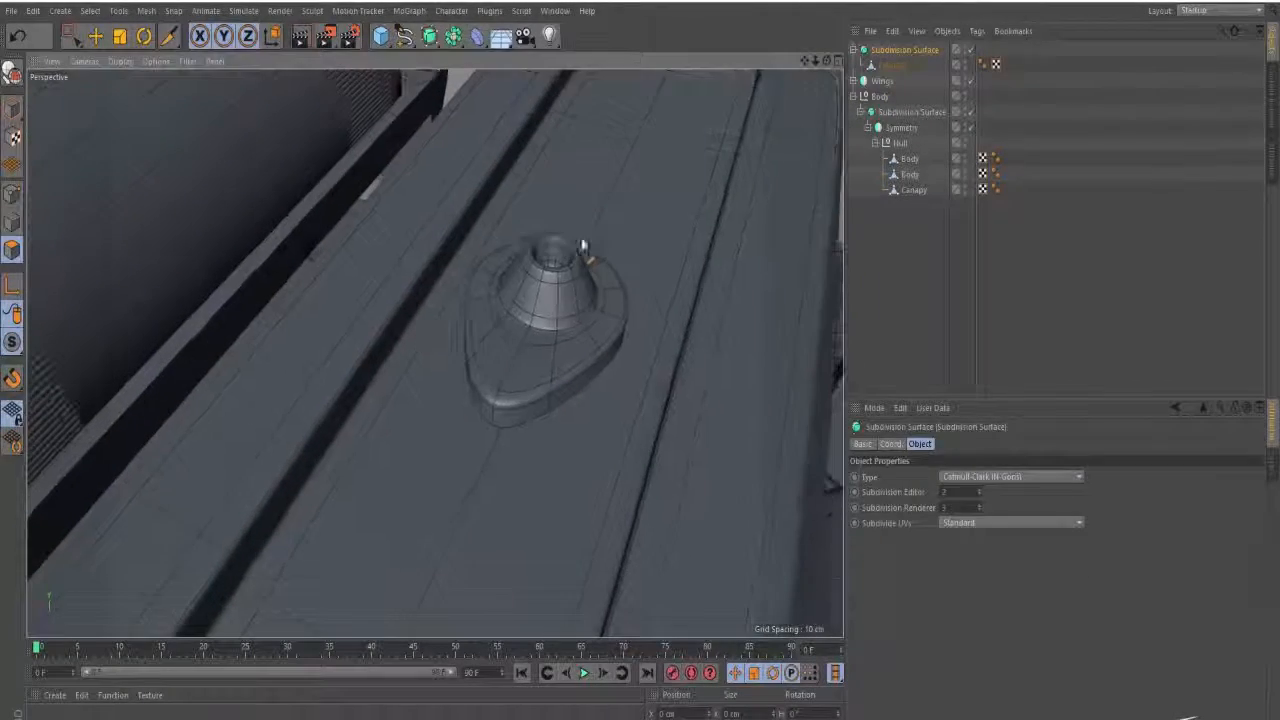
pyautogui.press('e')
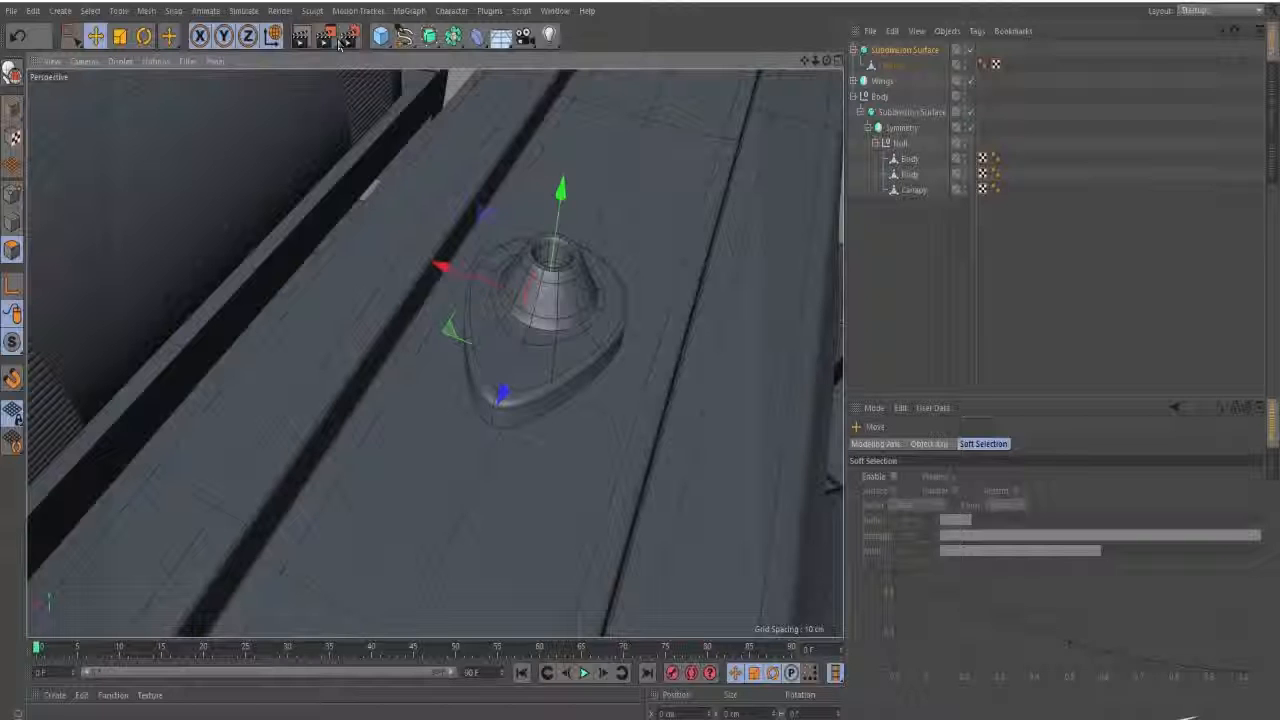
pyautogui.click(14, 108)
pyautogui.keyDown('alt'); pyautogui.moveTo(529, 363); pyautogui.dragTo(749, 209); pyautogui.keyUp('alt')
pyautogui.press('t')
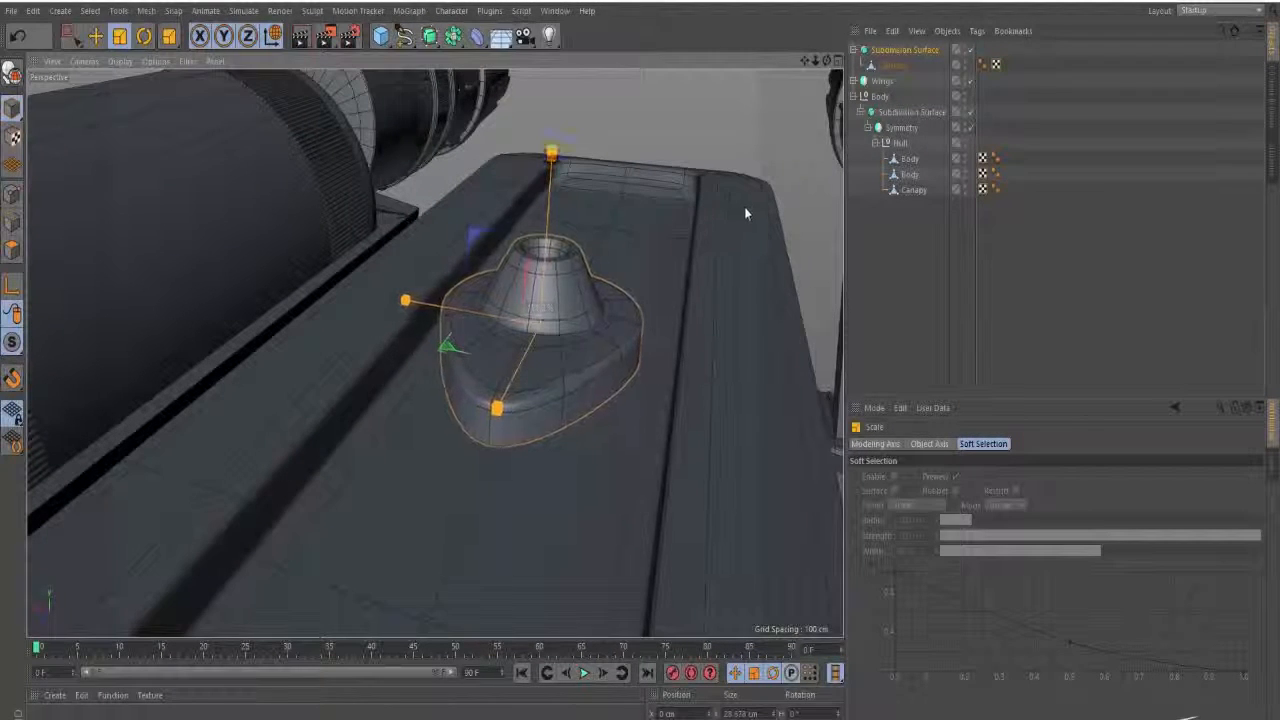
pyautogui.press('e')
pyautogui.moveTo(552, 190); pyautogui.dragTo(549, 230)
pyautogui.click(921, 280)
pyautogui.scroll(-4, 543, 374)
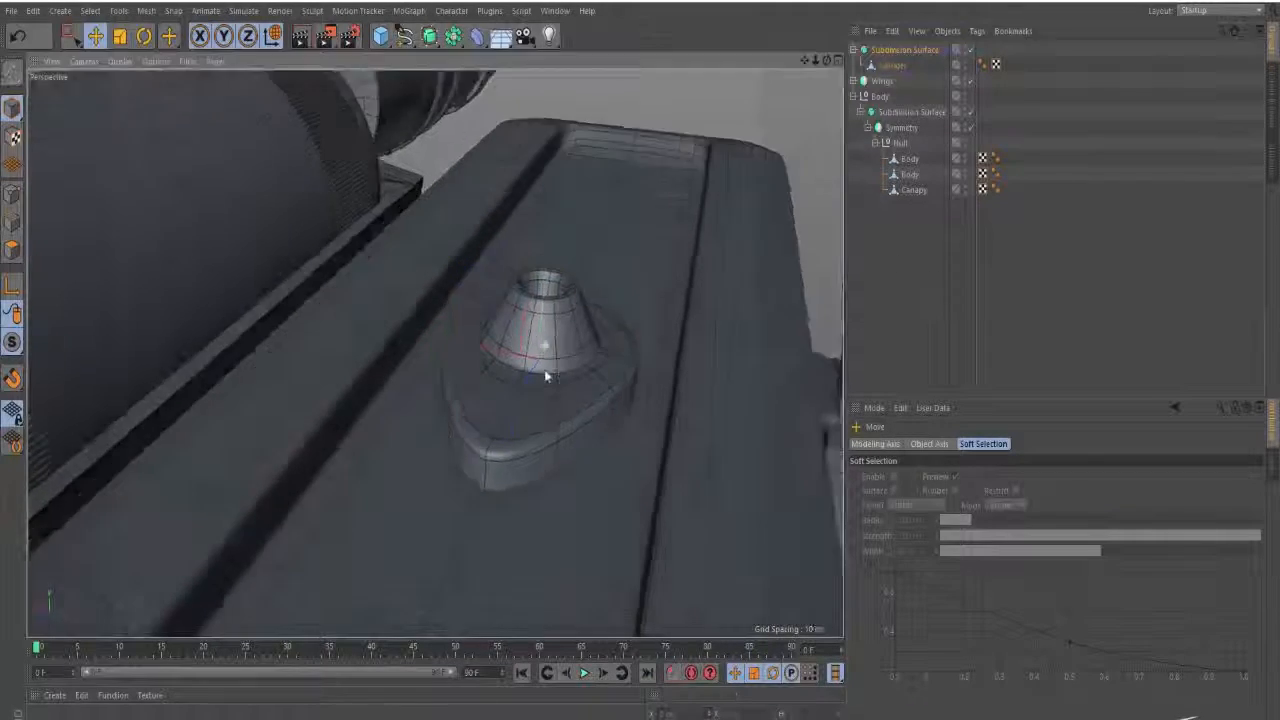
pyautogui.keyDown('alt'); pyautogui.moveTo(543, 374); pyautogui.dragTo(556, 335); pyautogui.keyUp('alt')
# - Check the X-Wing_Top.jpg reference image and scale the pointed detail down slightly within the channel
pyautogui.hotkey('alt', 'Tab')
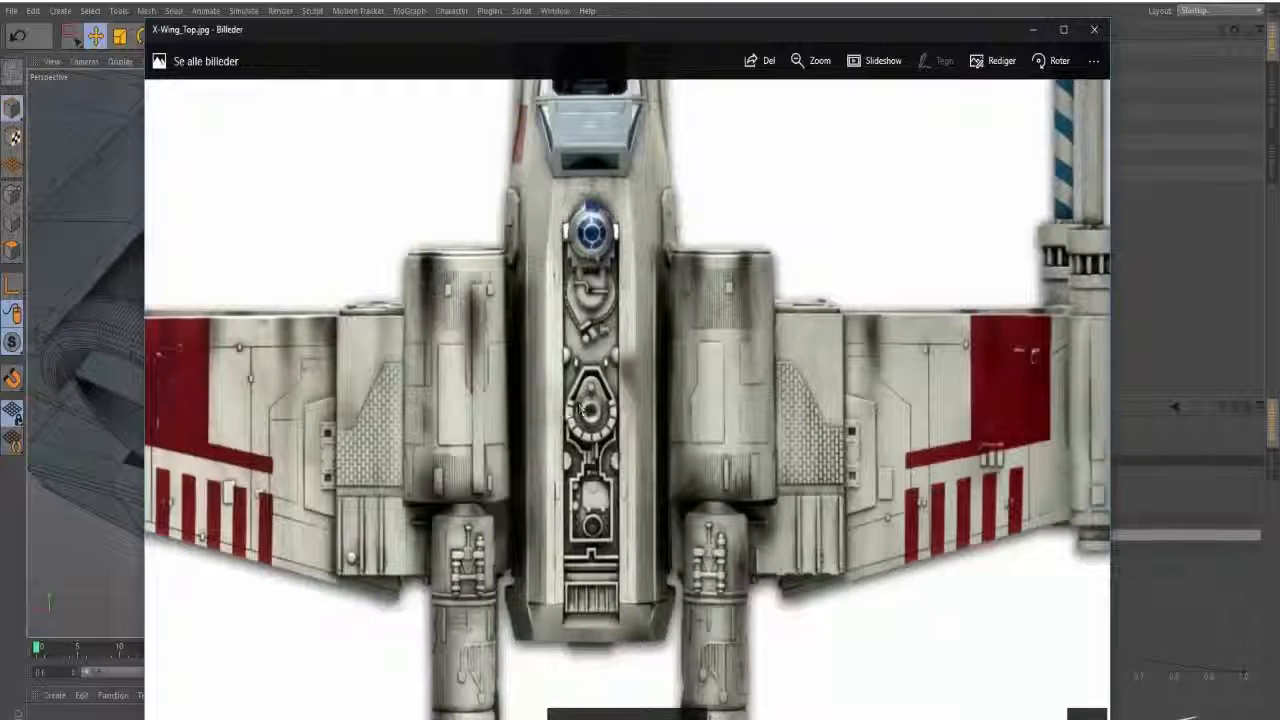
pyautogui.hotkey('alt', 'Tab')
pyautogui.keyDown('alt'); pyautogui.moveTo(568, 305); pyautogui.dragTo(574, 371); pyautogui.keyUp('alt')
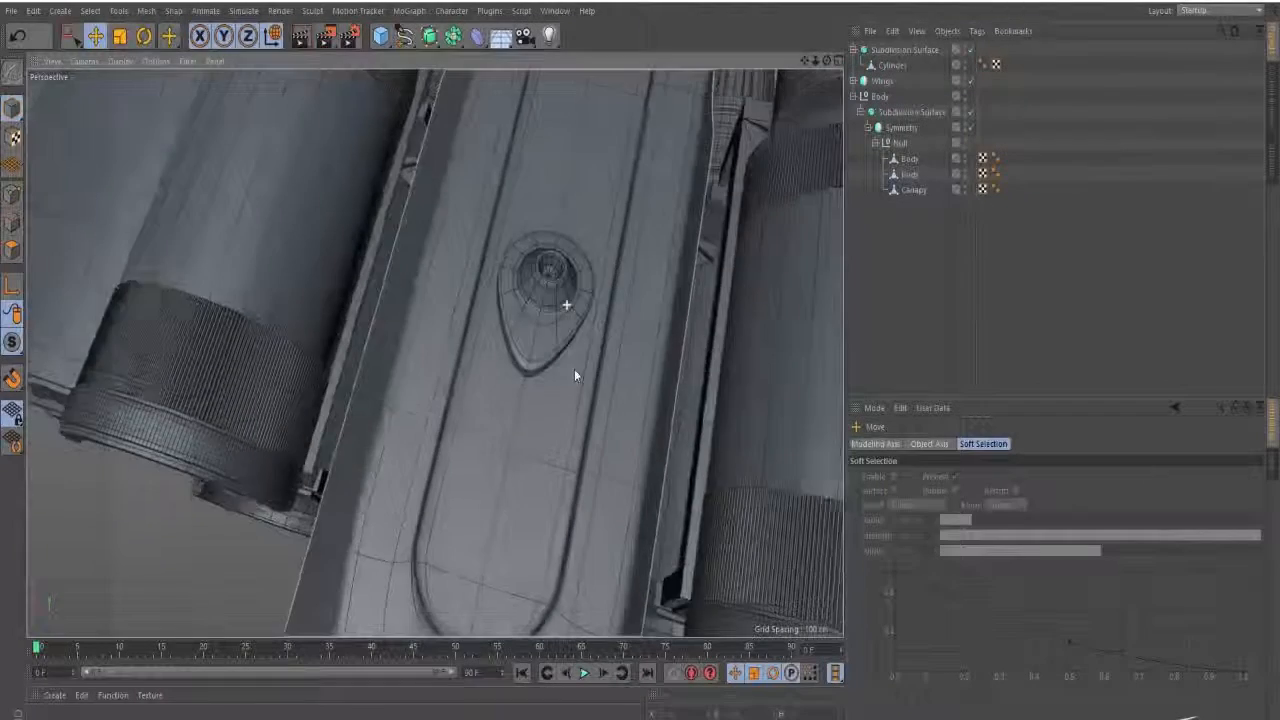
pyautogui.keyDown('alt'); pyautogui.moveTo(564, 320); pyautogui.dragTo(580, 294, button='right'); pyautogui.keyUp('alt')
pyautogui.keyDown('alt'); pyautogui.moveTo(580, 294); pyautogui.dragTo(548, 355, button='middle'); pyautogui.keyUp('alt')
pyautogui.click(890, 65)
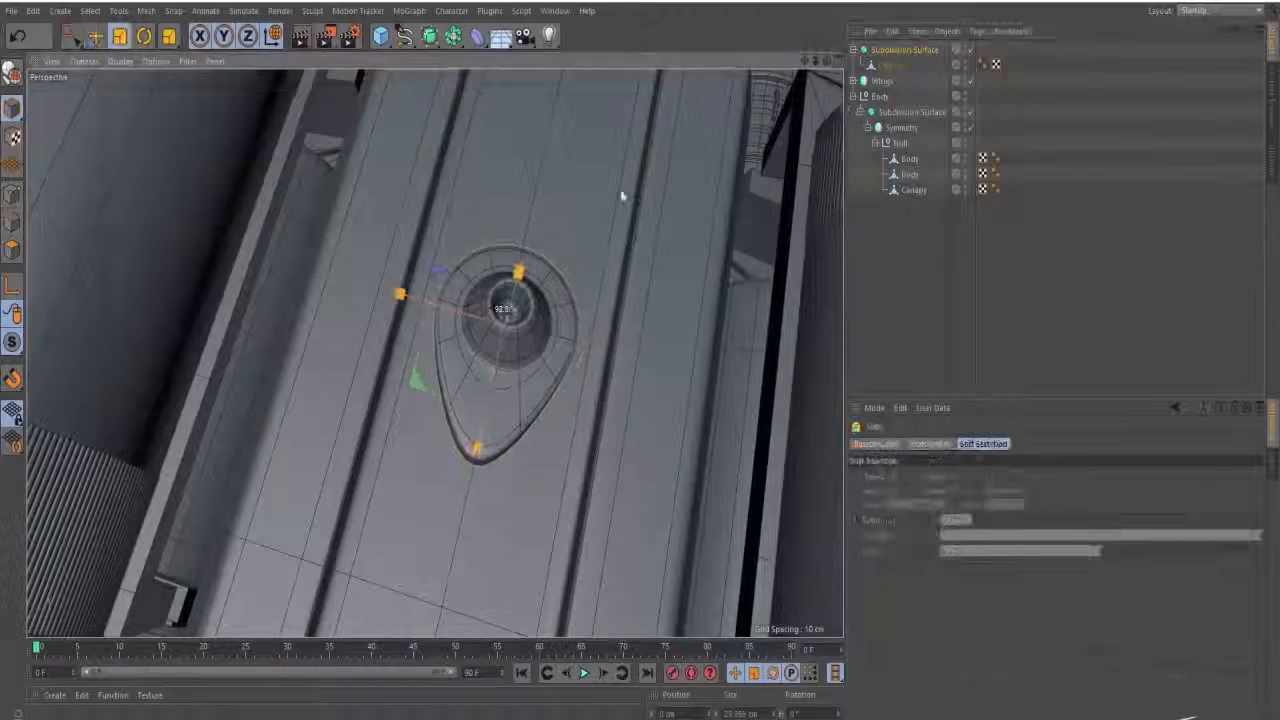
pyautogui.press('t')
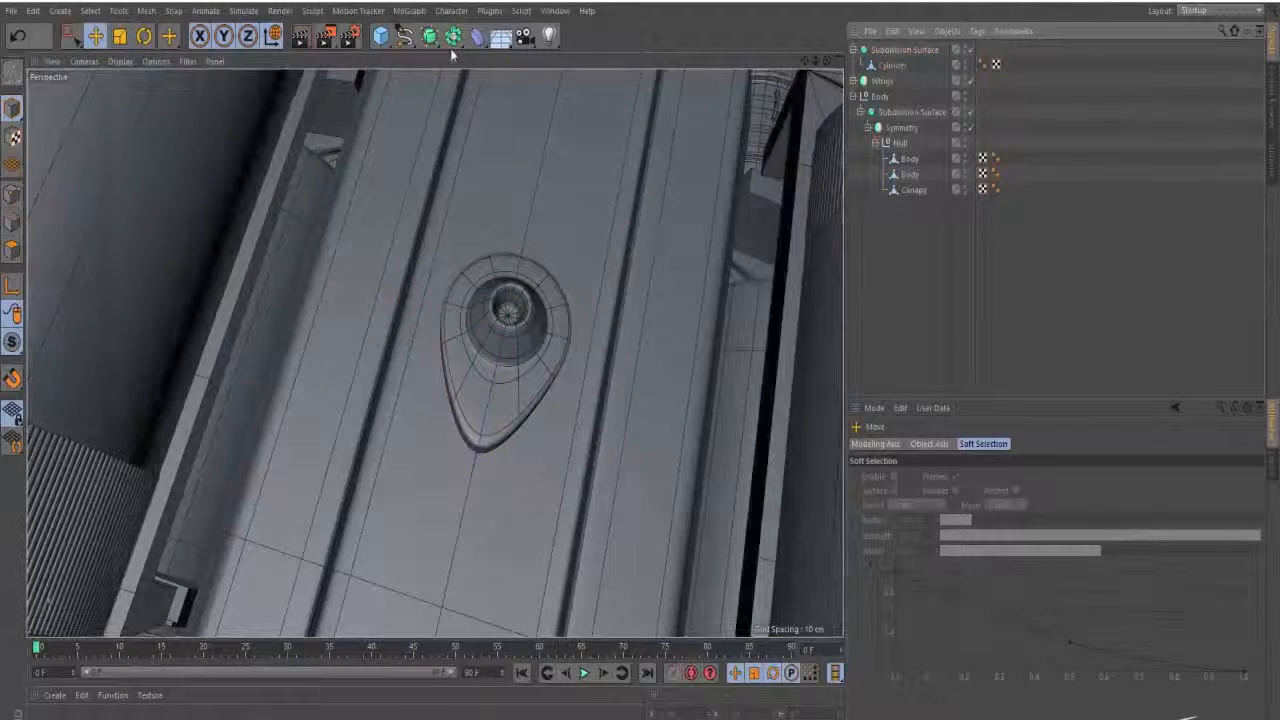
# - Add a cube at the pointed detail's position and shrink it into a thin bar about 2 cm wide
pyautogui.click(903, 50)
pyautogui.click(383, 38)
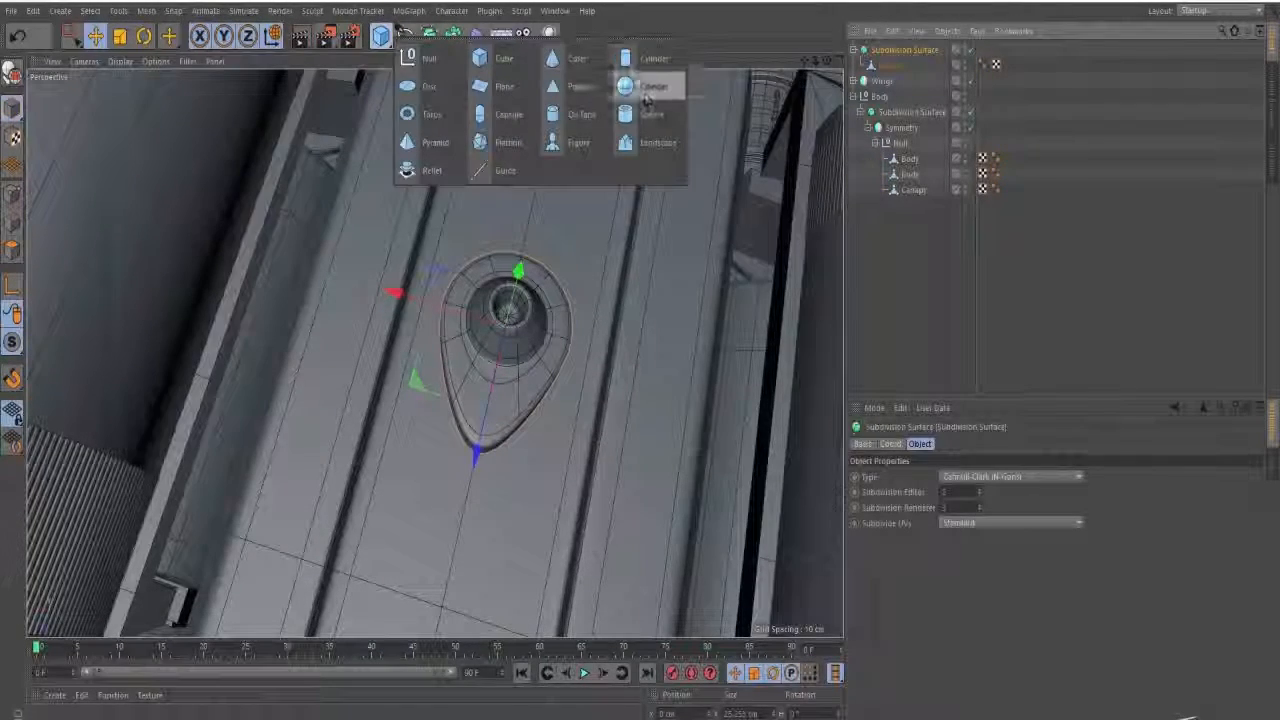
pyautogui.click(515, 62)
pyautogui.moveTo(878, 49); pyautogui.dragTo(878, 50)
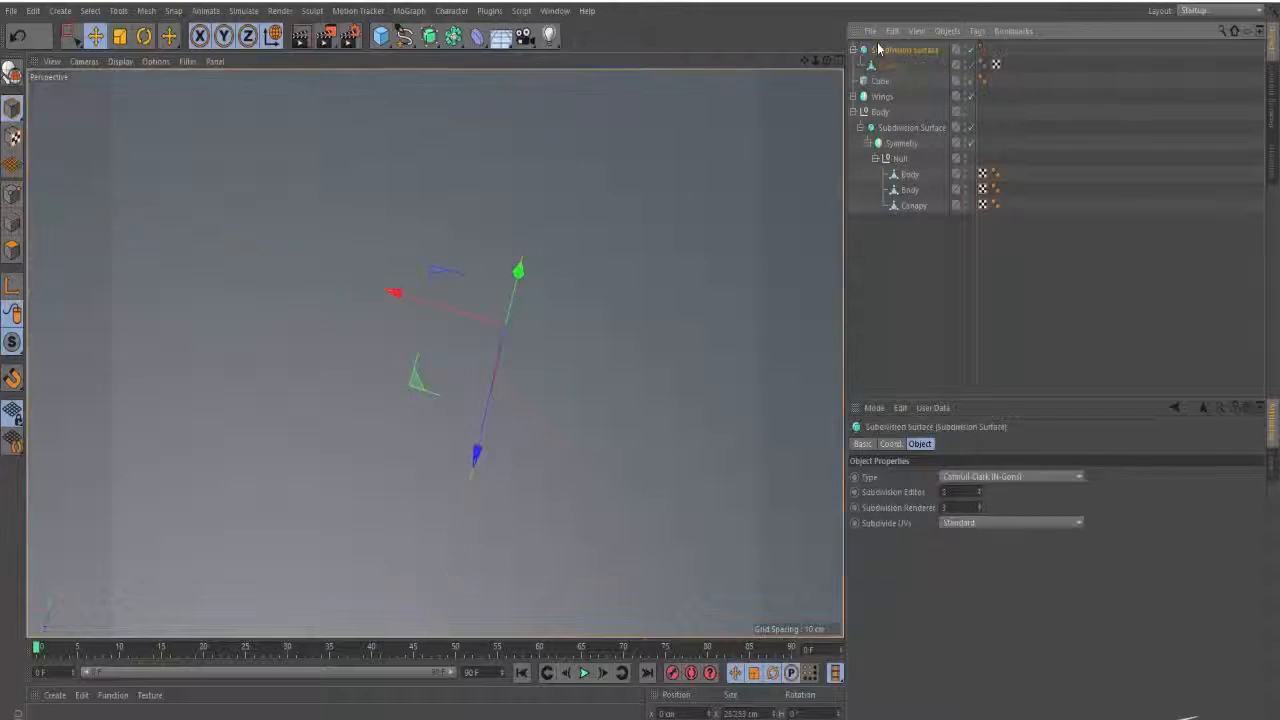
pyautogui.click(876, 82)
pyautogui.press('t')
pyautogui.moveTo(769, 203); pyautogui.dragTo(164, 295)
pyautogui.press('e')
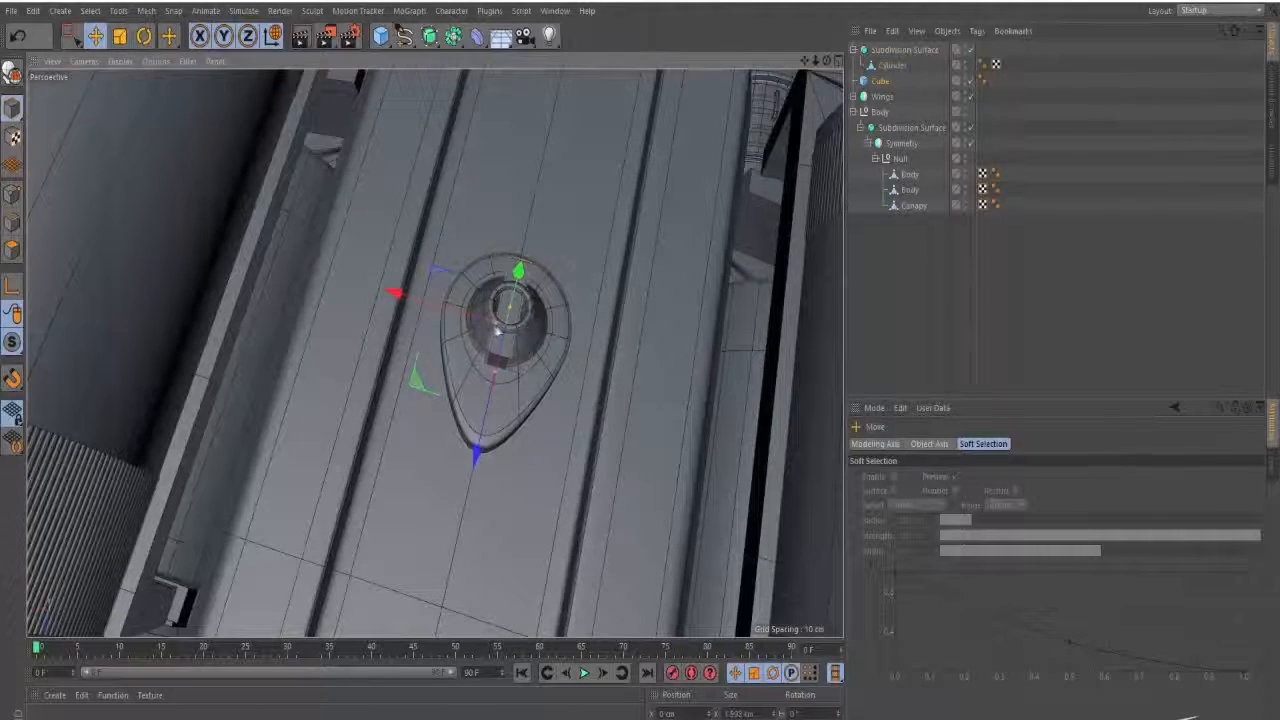
# - Raise the thin bar vertically until it stands clear above the cone's opening
pyautogui.scroll(6, 499, 327)
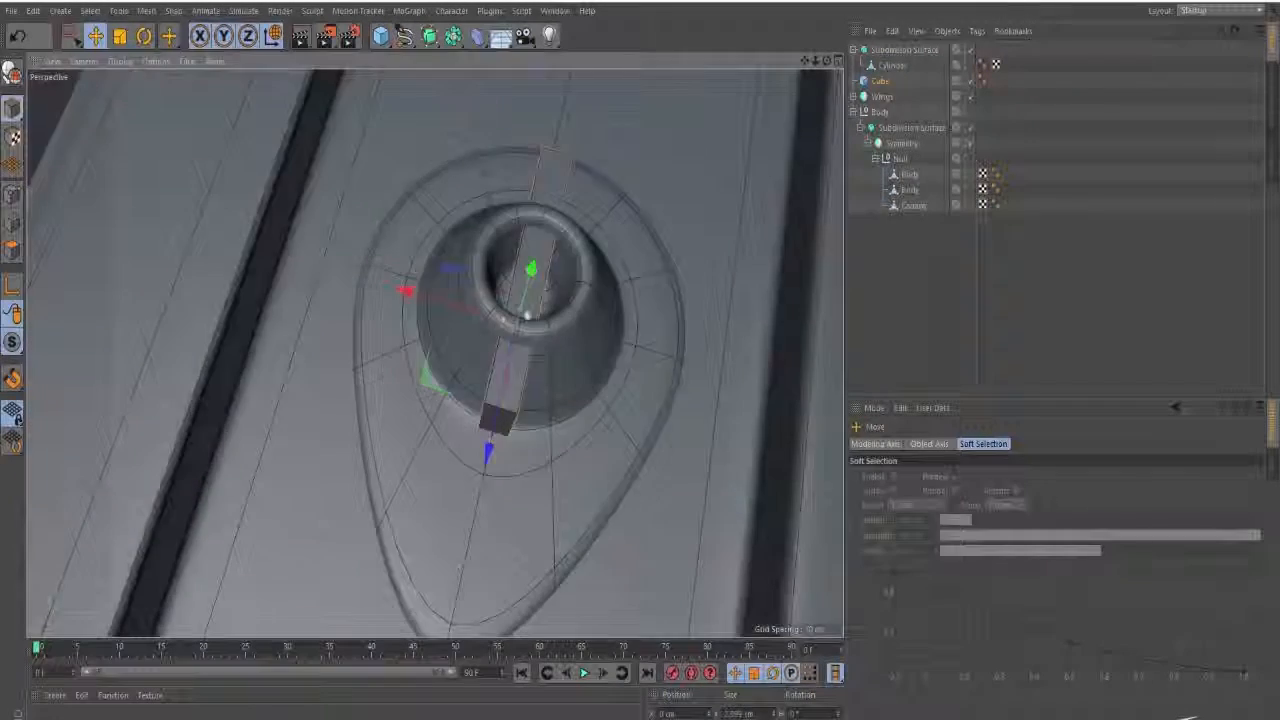
pyautogui.keyDown('alt'); pyautogui.moveTo(526, 314); pyautogui.dragTo(524, 94); pyautogui.keyUp('alt')
pyautogui.scroll(-5, 516, 254)
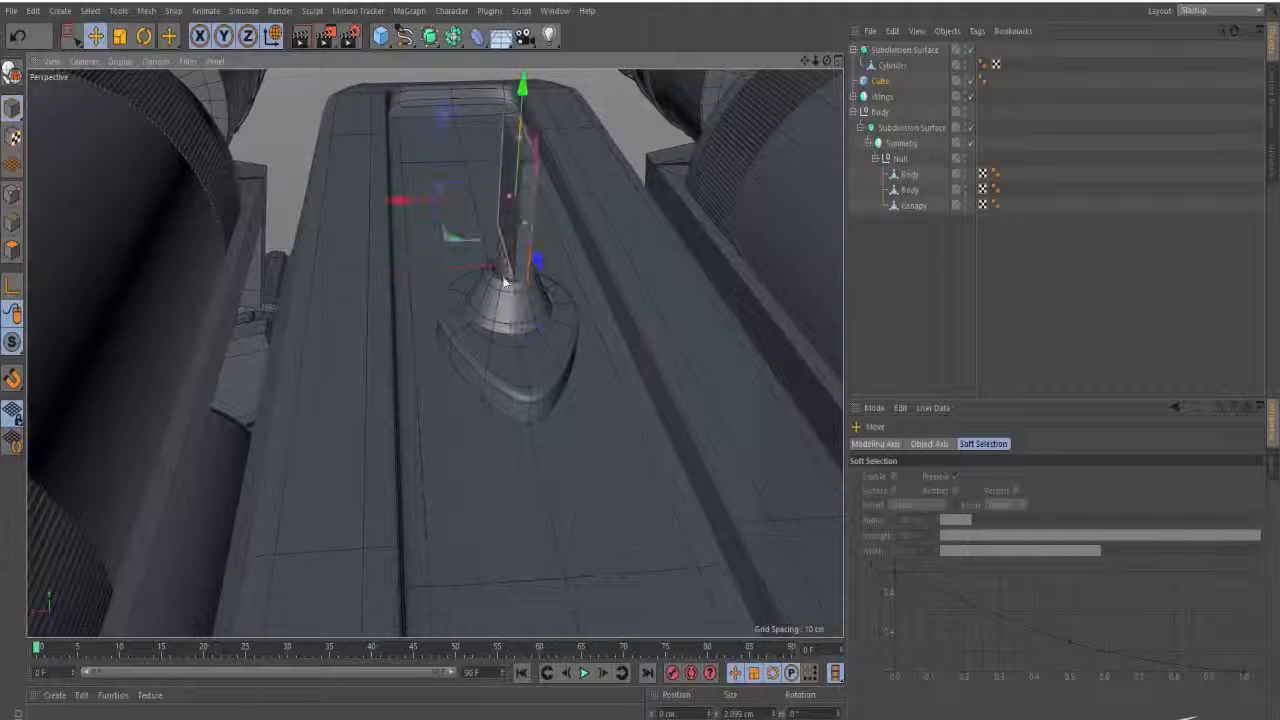
pyautogui.keyDown('alt'); pyautogui.moveTo(428, 362); pyautogui.dragTo(468, 293); pyautogui.keyUp('alt')
pyautogui.click(520, 245)
# - Make the bar editable, select all its polygons and scale them down vertically to shorten the bar
pyautogui.click(10, 250)
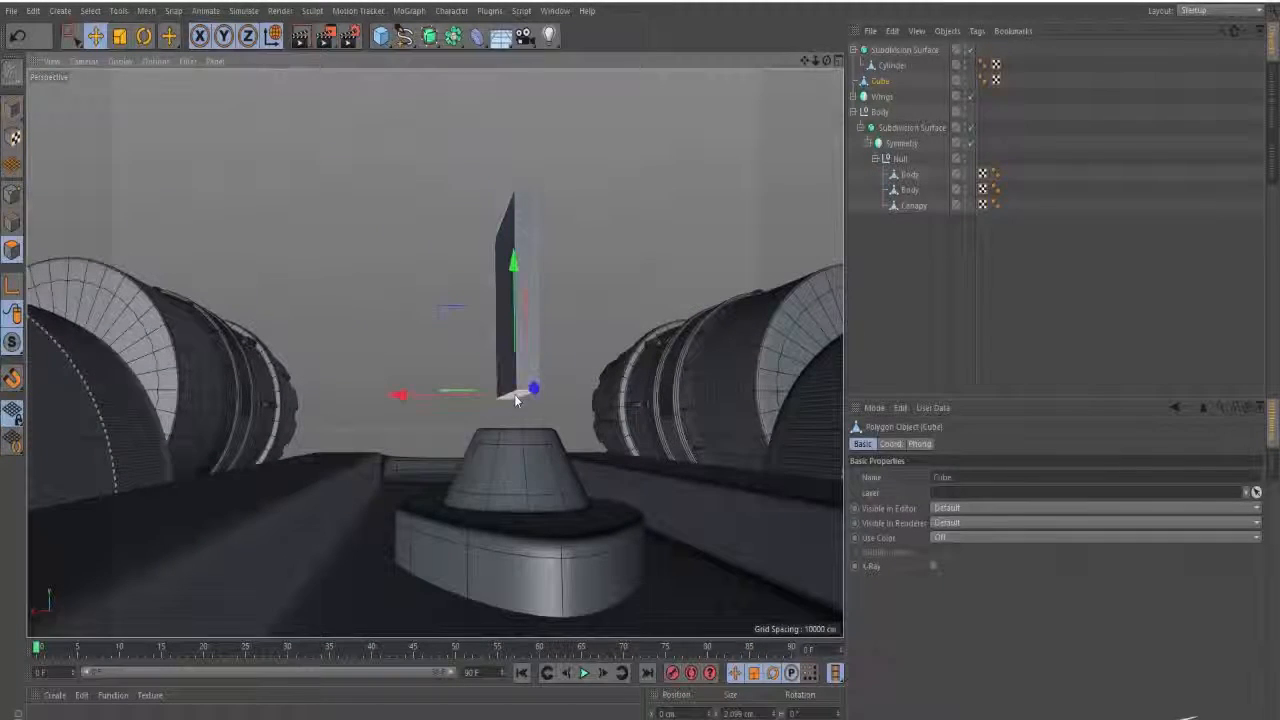
pyautogui.hotkey('ctrl', 'a')
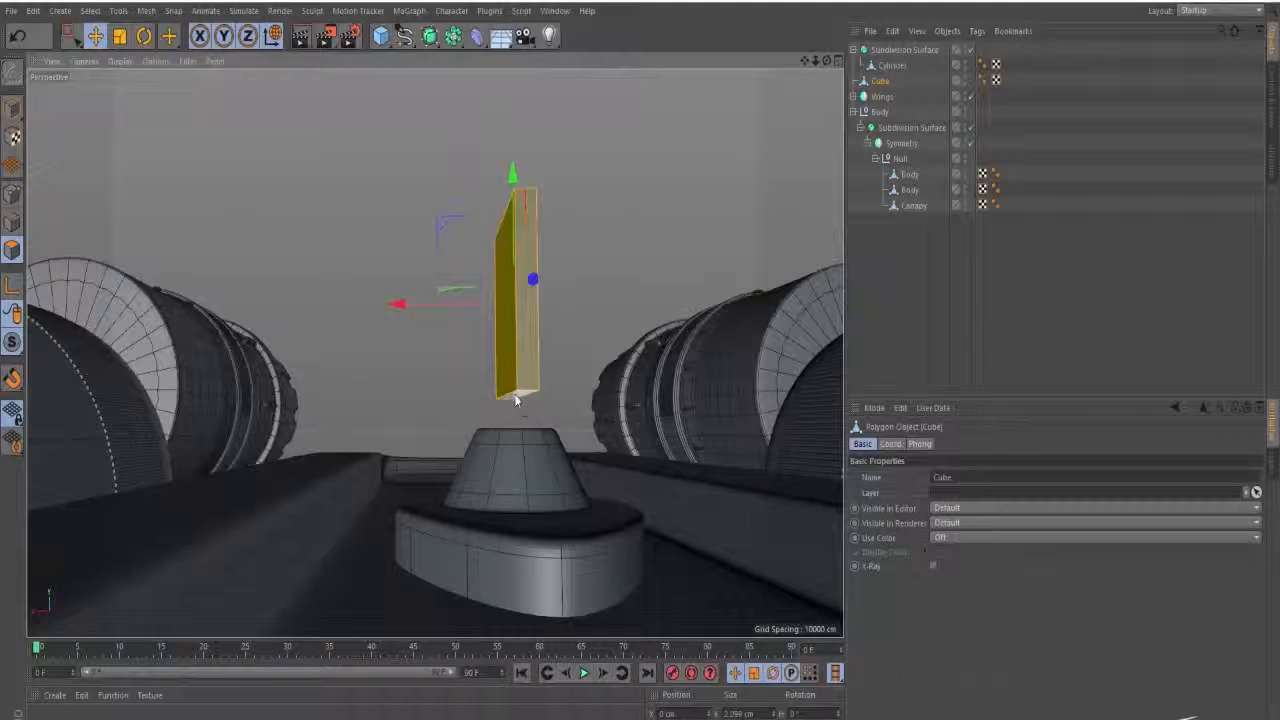
pyautogui.press('t')
pyautogui.moveTo(514, 172); pyautogui.dragTo(517, 334)
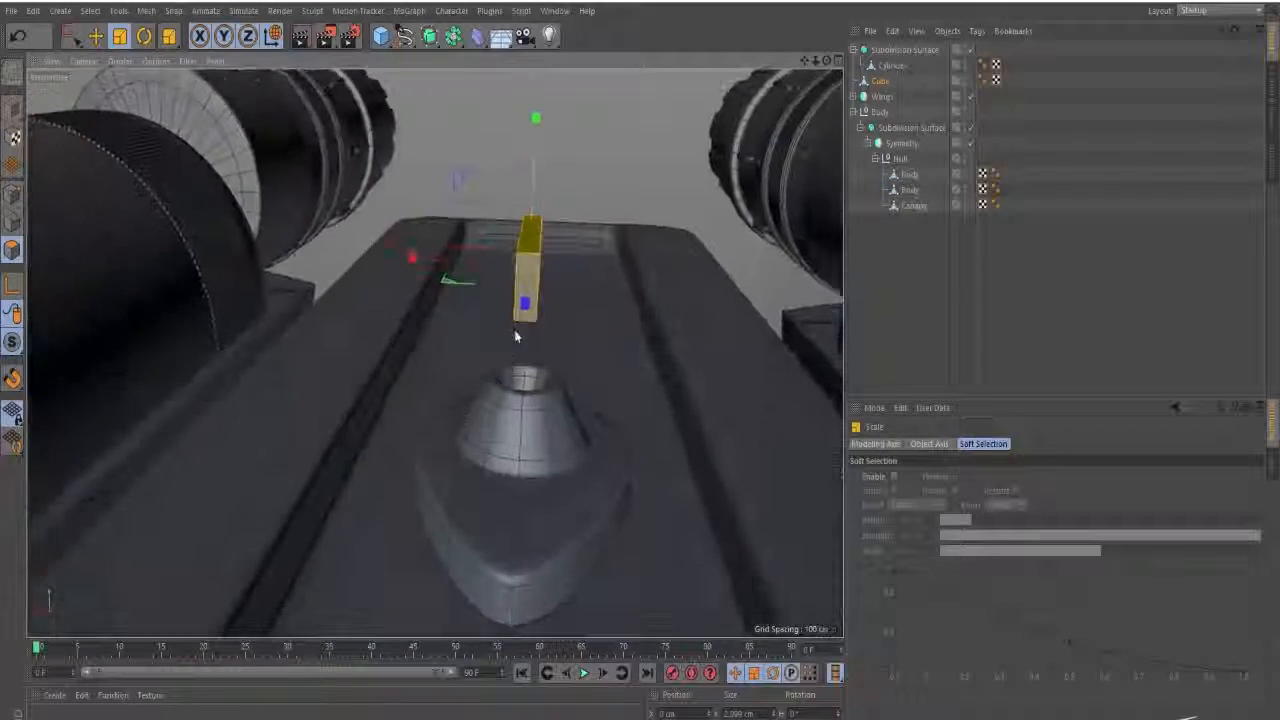
pyautogui.keyDown('alt'); pyautogui.moveTo(451, 294); pyautogui.dragTo(486, 349); pyautogui.keyUp('alt')
# - Try to move the whole bar sideways beside the cone, and undo the move
pyautogui.press('e')
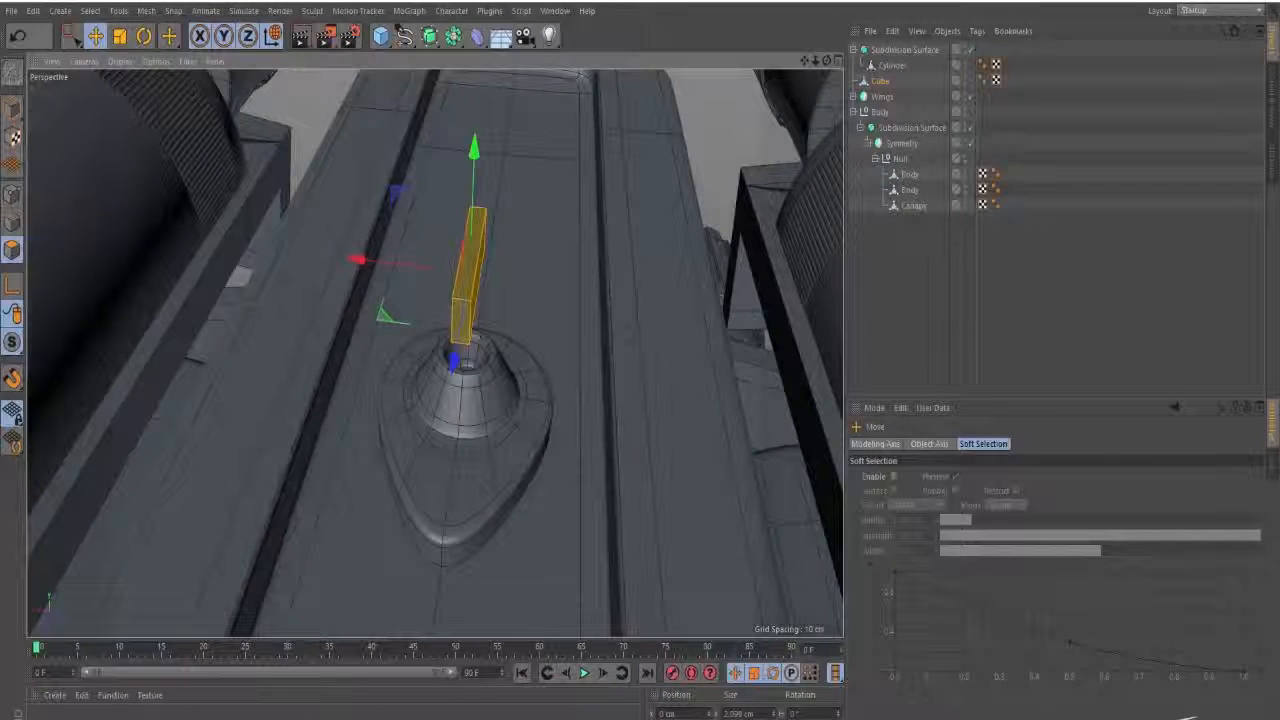
pyautogui.click(14, 109)
pyautogui.moveTo(398, 197); pyautogui.dragTo(497, 352)
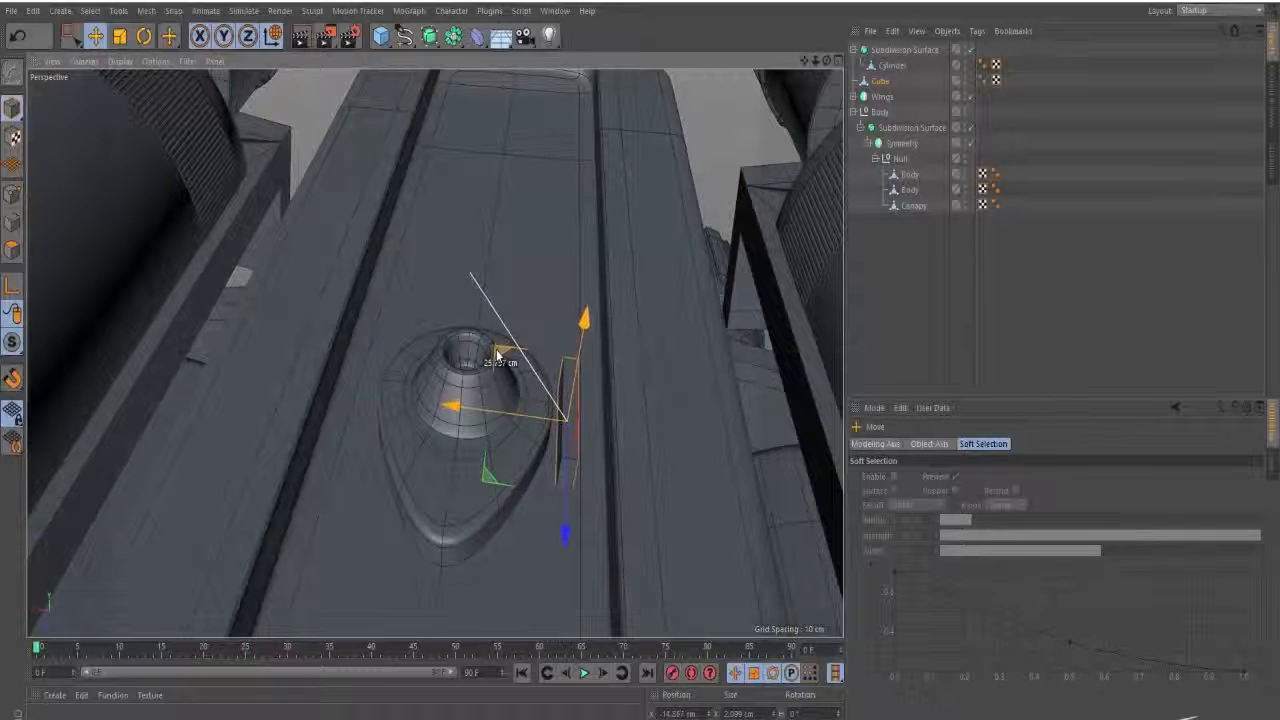
pyautogui.hotkey('ctrl', 'z')
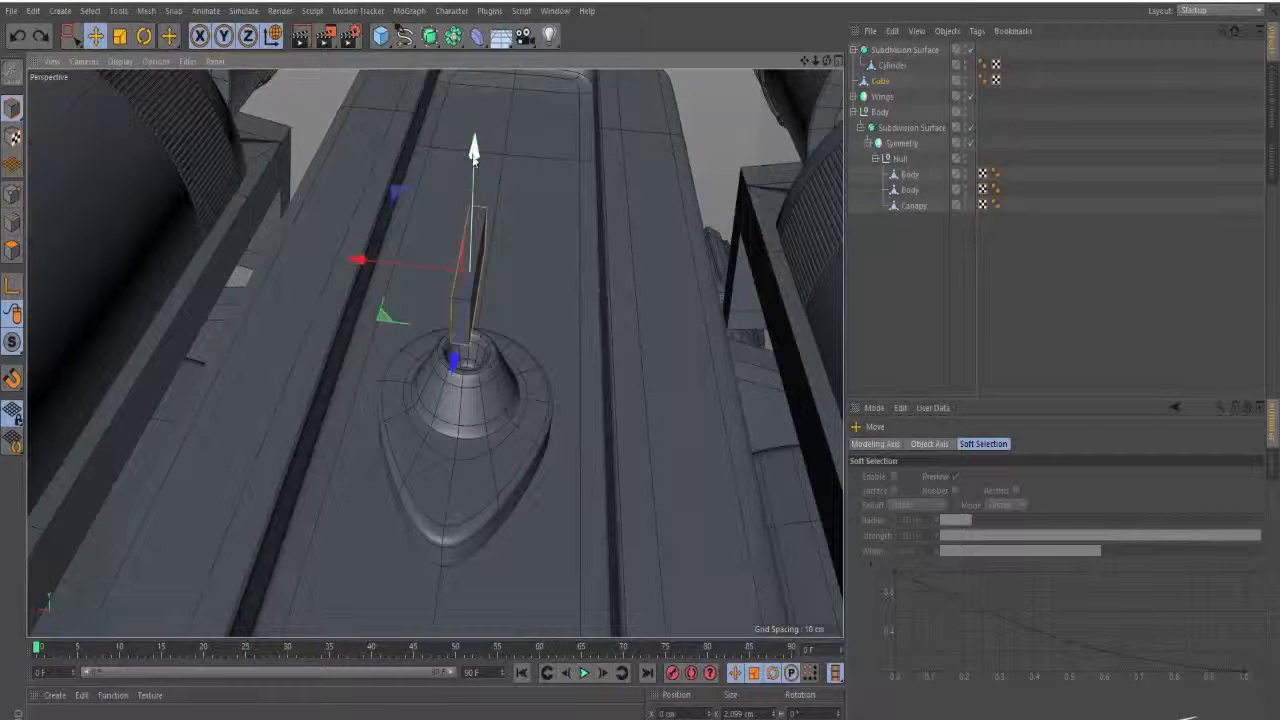
# - Lower the bar to the cone's base and shift all its polygons sideways to beside the cone, keeping the object axis centred
pyautogui.moveTo(474, 150); pyautogui.dragTo(472, 225)
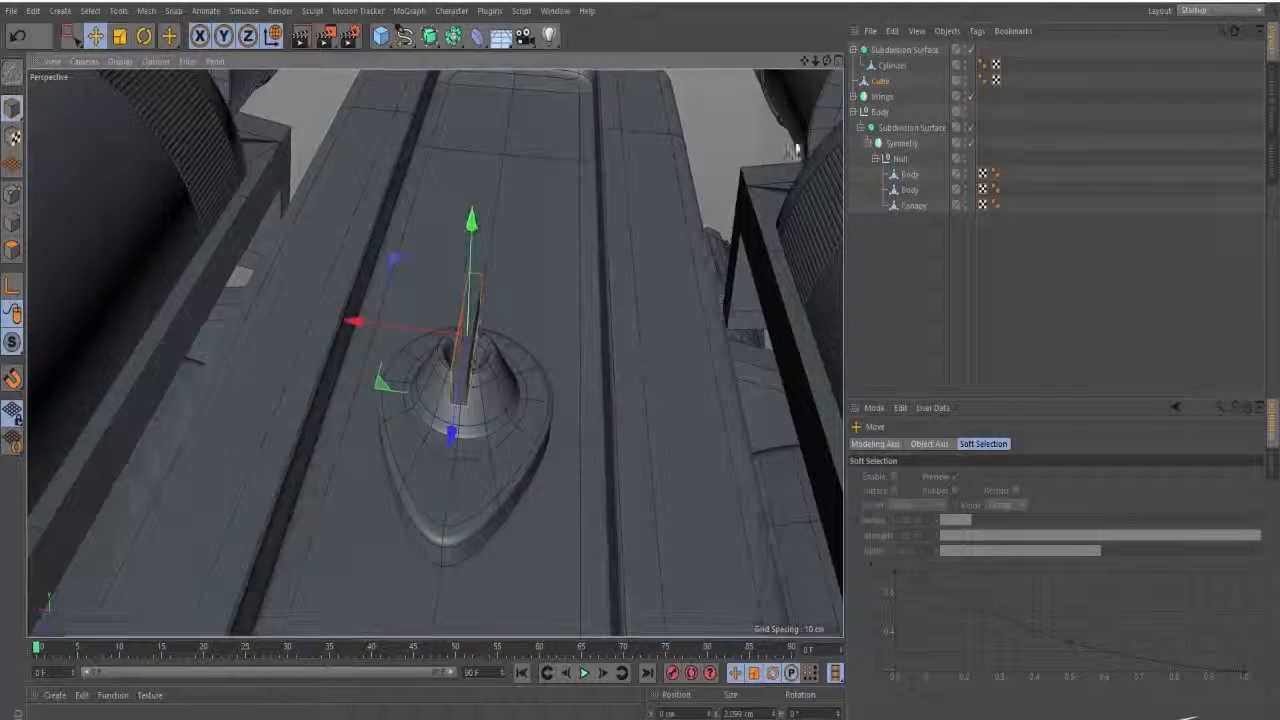
pyautogui.click(12, 248)
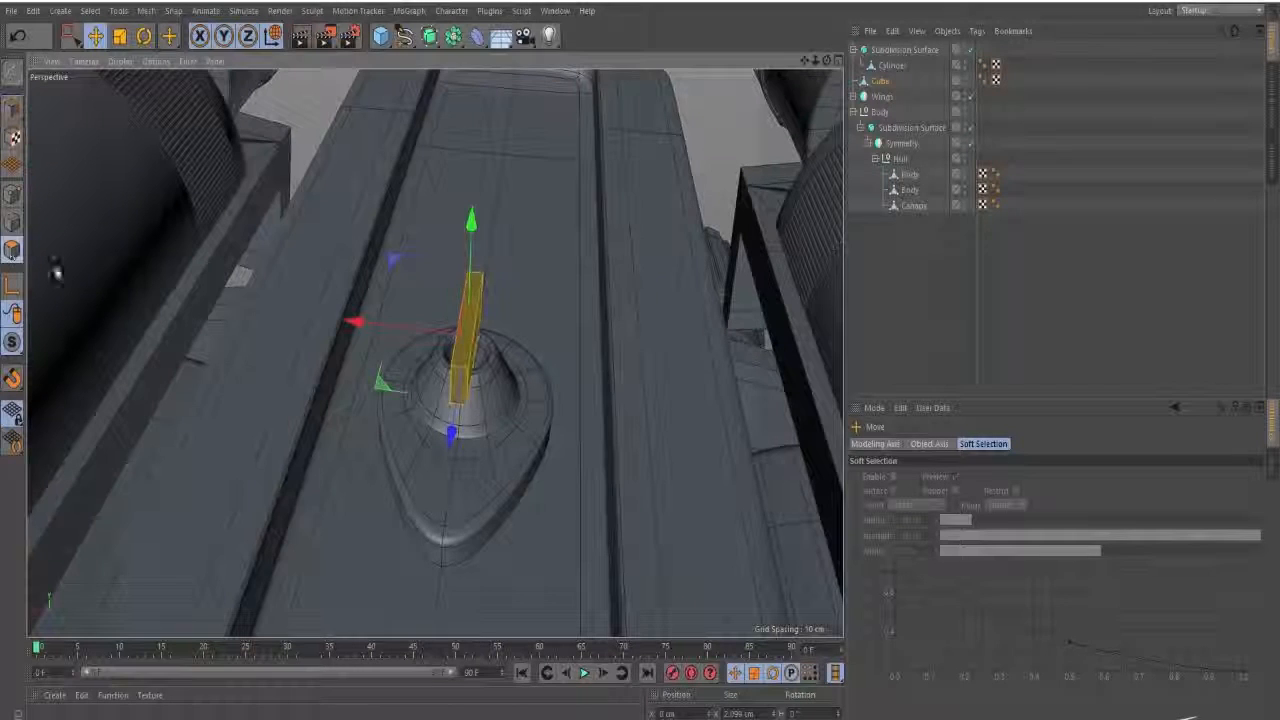
pyautogui.moveTo(397, 266); pyautogui.dragTo(518, 374)
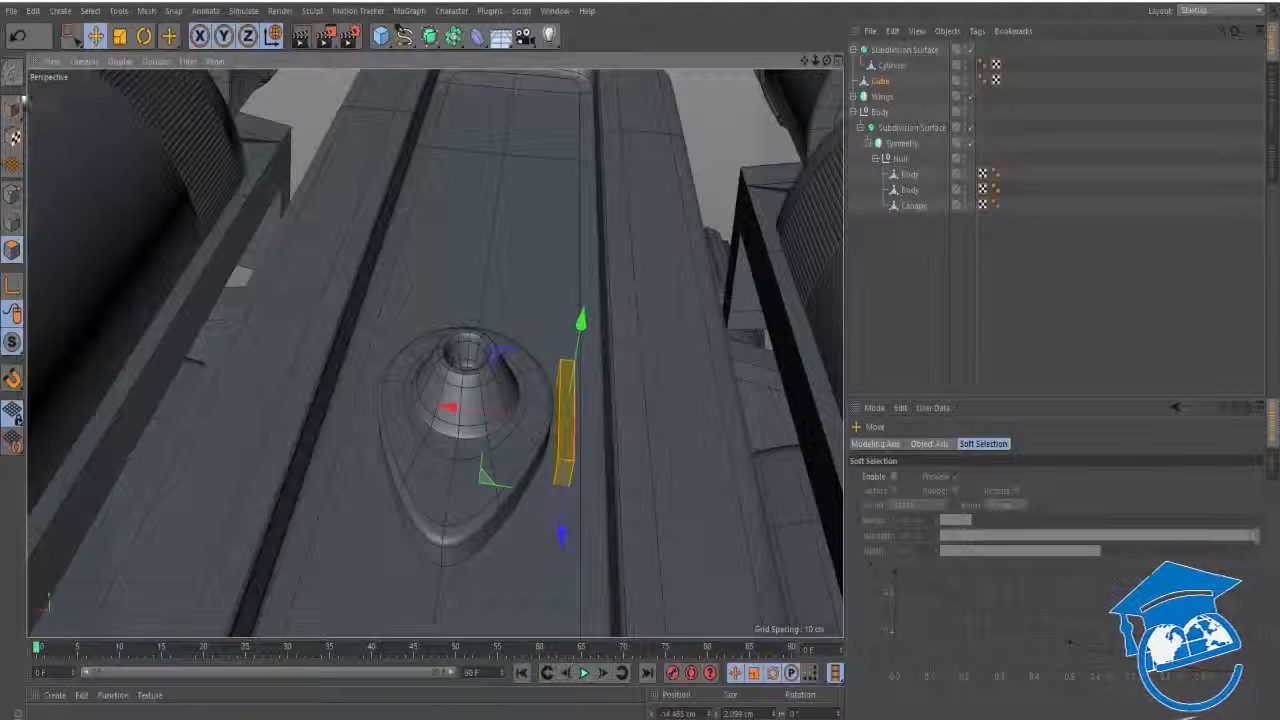
pyautogui.click(13, 108)
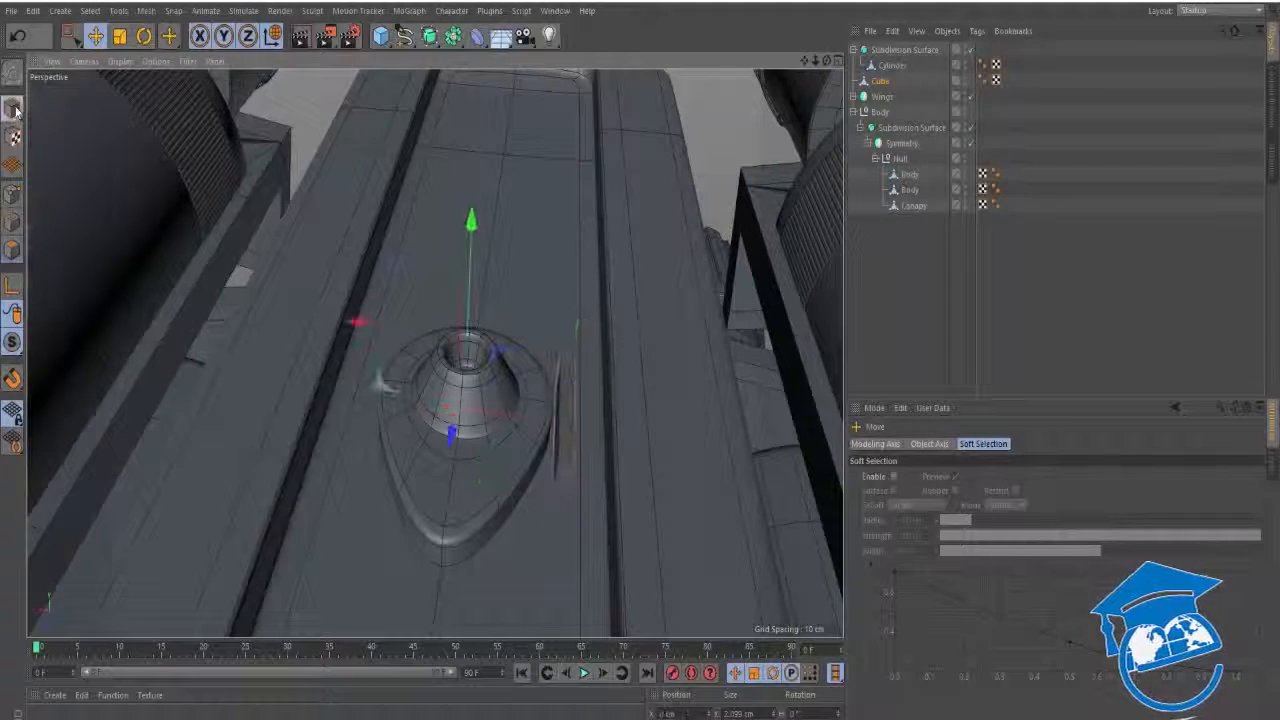
# - Select the bar's front end polygon and put the bar inside a Symmetry object that mirrors it across the cone
pyautogui.click(13, 249)
pyautogui.keyDown('alt'); pyautogui.moveTo(496, 422); pyautogui.dragTo(378, 342, button='middle'); pyautogui.keyUp('alt')
pyautogui.keyDown('alt'); pyautogui.moveTo(446, 372); pyautogui.dragTo(421, 495); pyautogui.keyUp('alt')
pyautogui.click(438, 392)
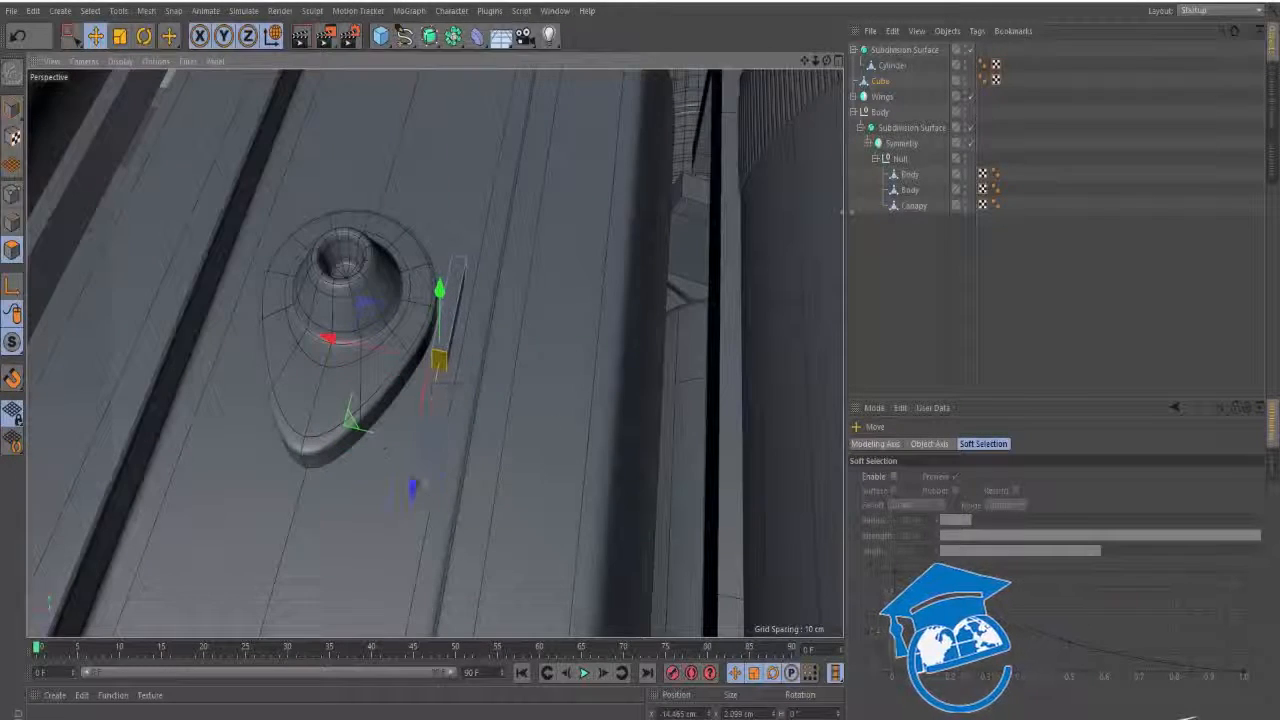
pyautogui.keyDown('alt'); pyautogui.moveTo(456, 42); pyautogui.dragTo(630, 122); pyautogui.keyUp('alt')
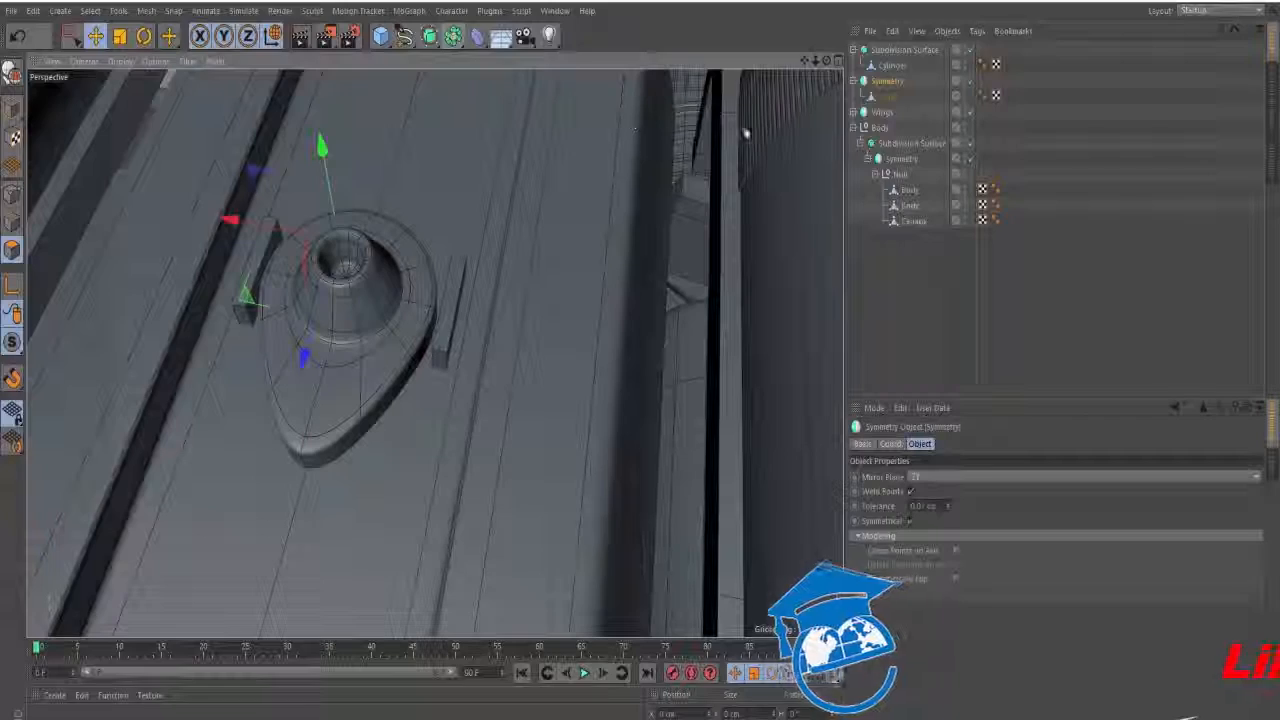
# - Extrude the bar's front end polygon diagonally along the teardrop base toward its pointed tip
pyautogui.click(884, 96)
pyautogui.keyDown('alt'); pyautogui.moveTo(434, 351); pyautogui.dragTo(534, 234, button='middle'); pyautogui.keyUp('alt')
pyautogui.keyDown('alt'); pyautogui.moveTo(515, 256); pyautogui.dragTo(524, 321); pyautogui.keyUp('alt')
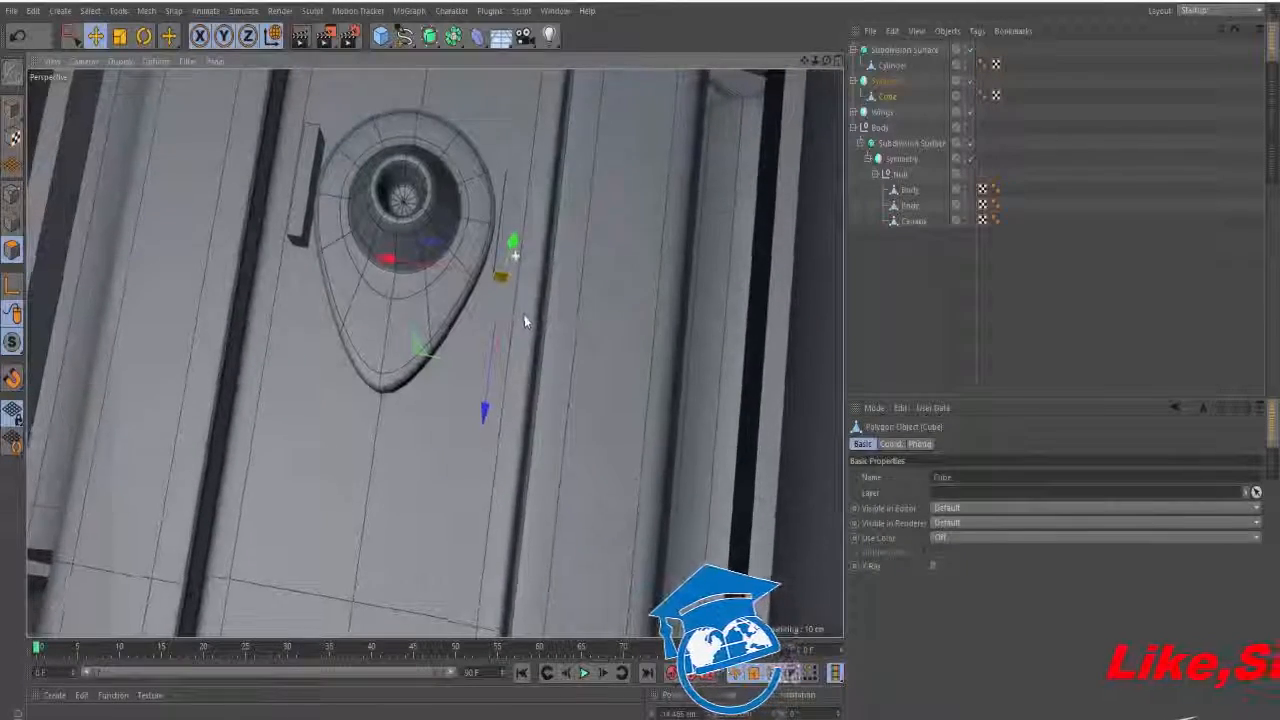
pyautogui.keyDown('ctrl'); pyautogui.moveTo(428, 360); pyautogui.dragTo(331, 491); pyautogui.keyUp('ctrl')
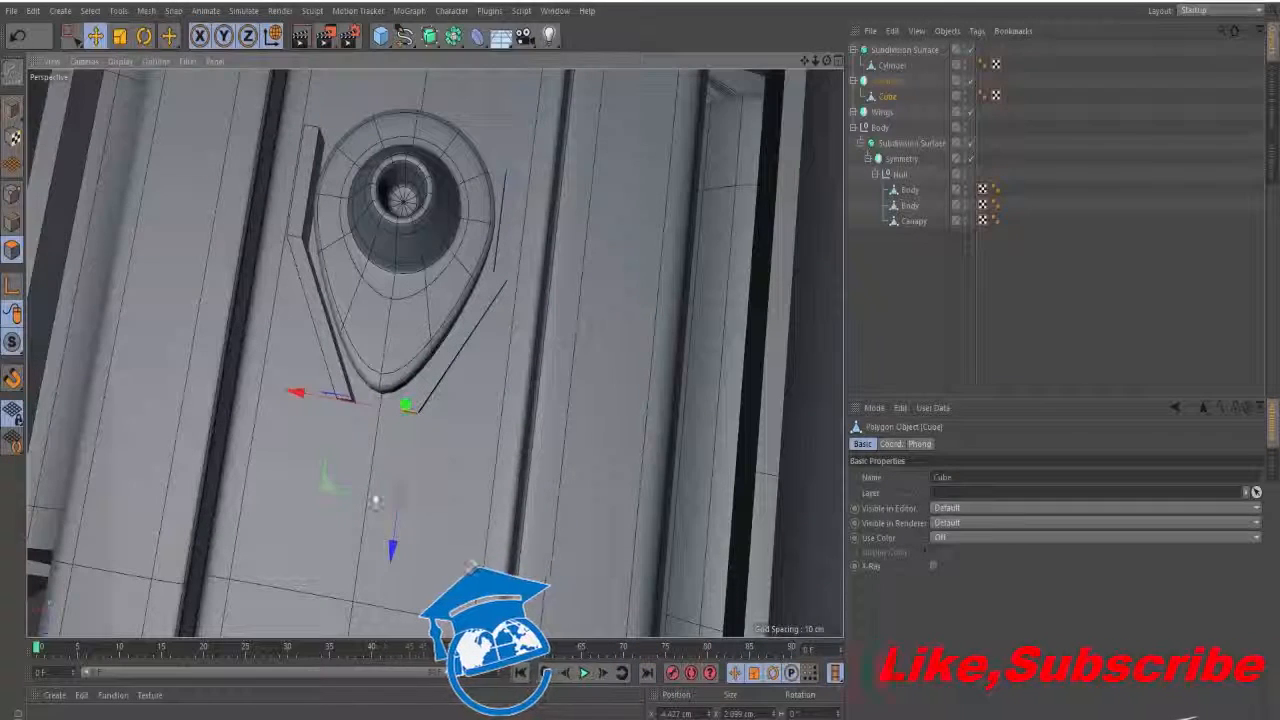
# - Rotate the strip's end polygon at the tip and extrude it a short way inward toward the centreline
pyautogui.press('r')
pyautogui.moveTo(454, 476); pyautogui.dragTo(383, 510)
pyautogui.press('e')
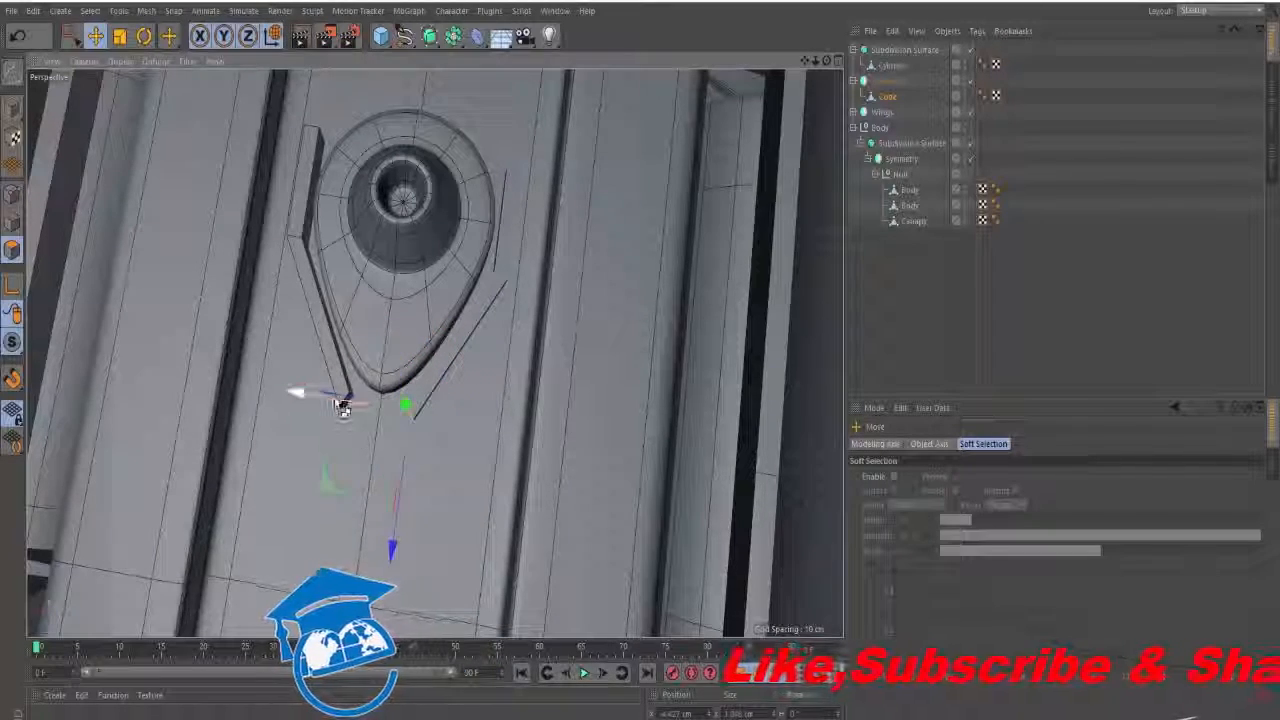
pyautogui.moveTo(294, 391); pyautogui.dragTo(277, 389)
pyautogui.press('t')
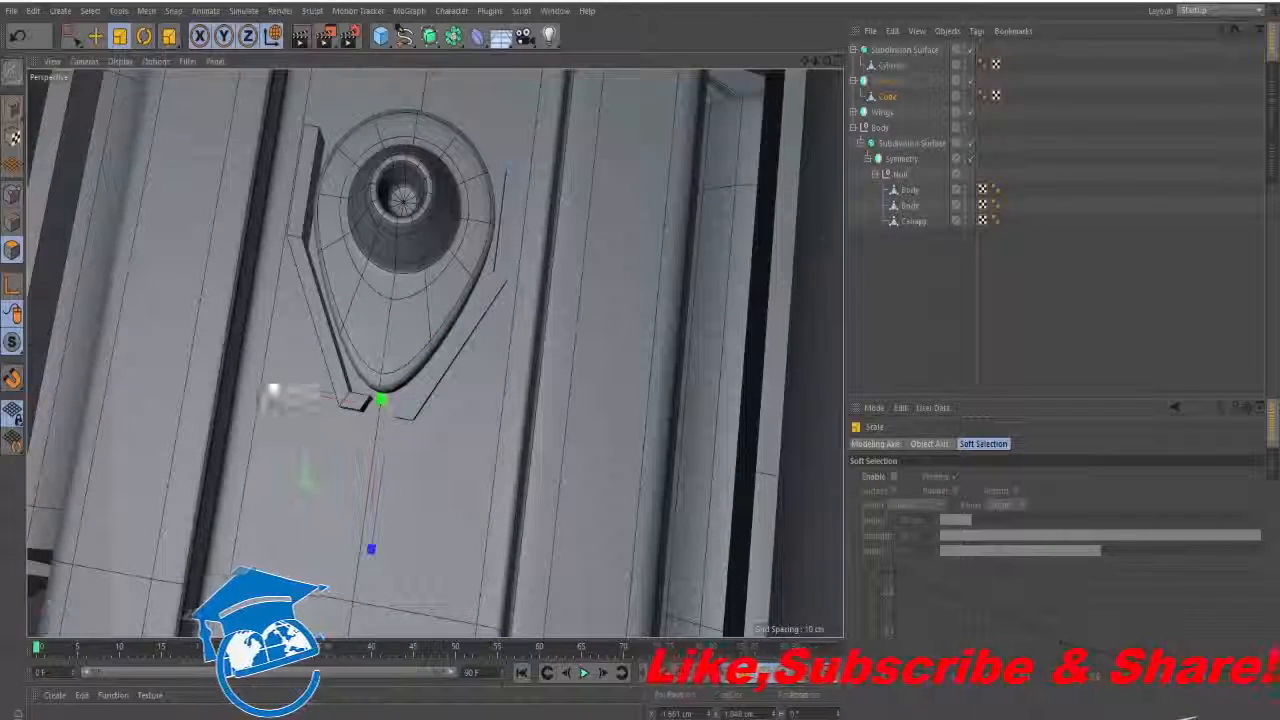
# - Align the strip's inner end edges to the centreline at X position 0 cm, and compare the shape with the X-Wing_Top.jpg reference
pyautogui.click(466, 457)
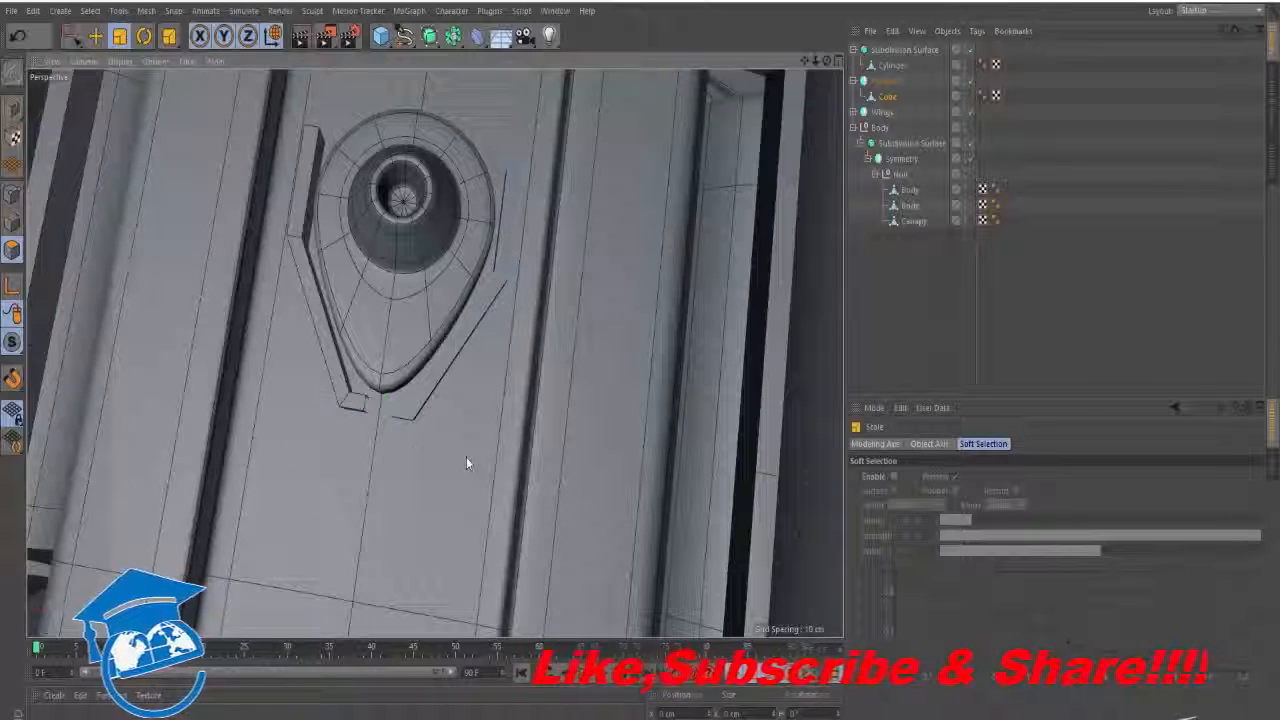
pyautogui.click(392, 412)
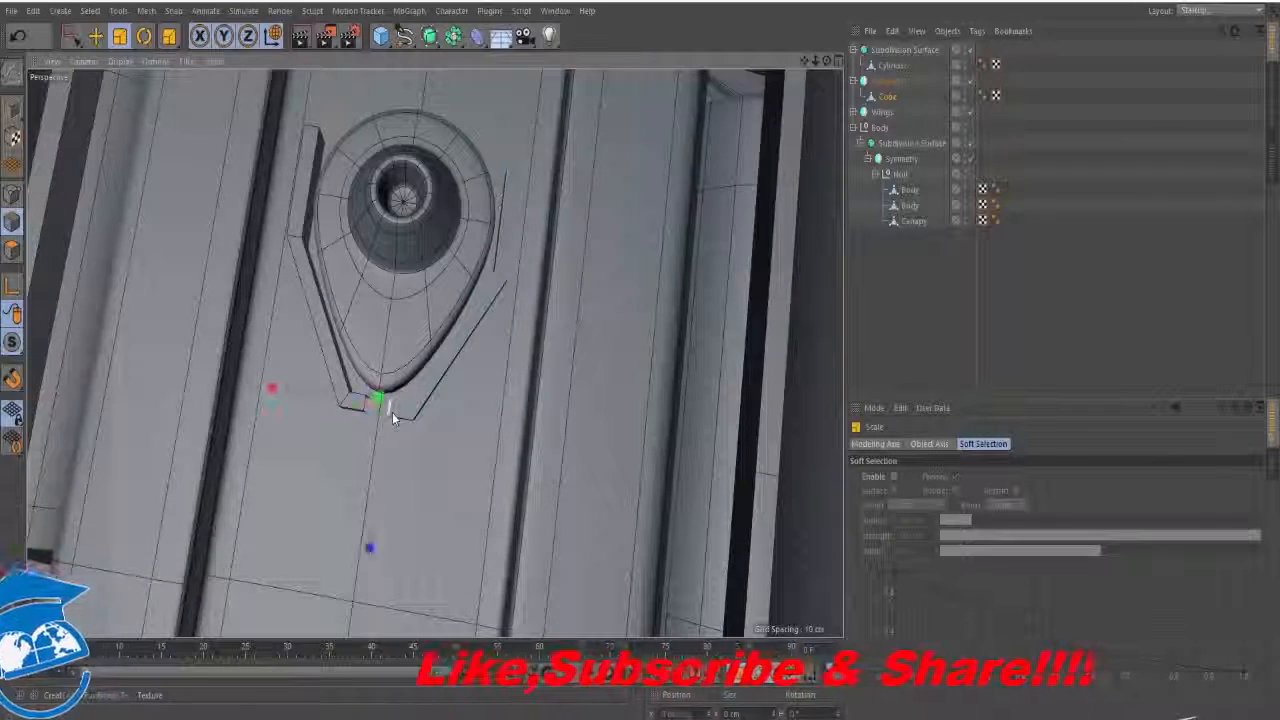
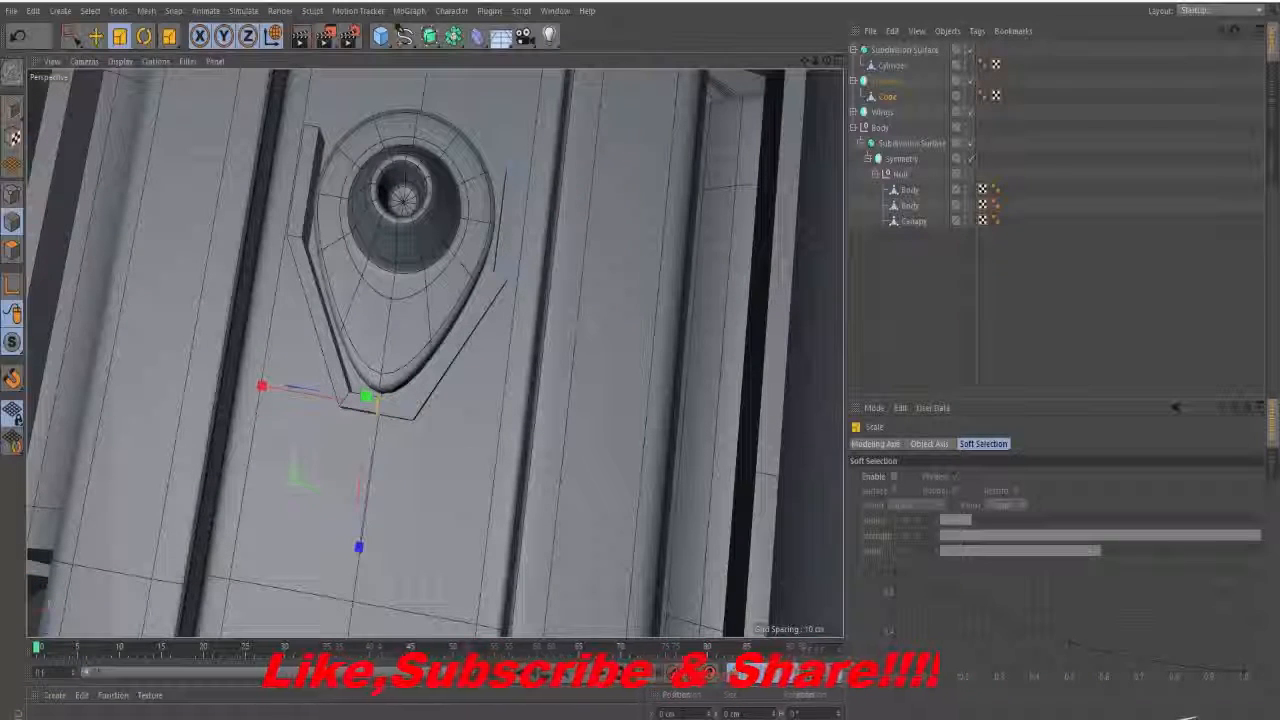
pyautogui.click(448, 454)
pyautogui.keyDown('alt'); pyautogui.moveTo(465, 259); pyautogui.dragTo(496, 338); pyautogui.keyUp('alt')
pyautogui.hotkey('alt', 'Tab')
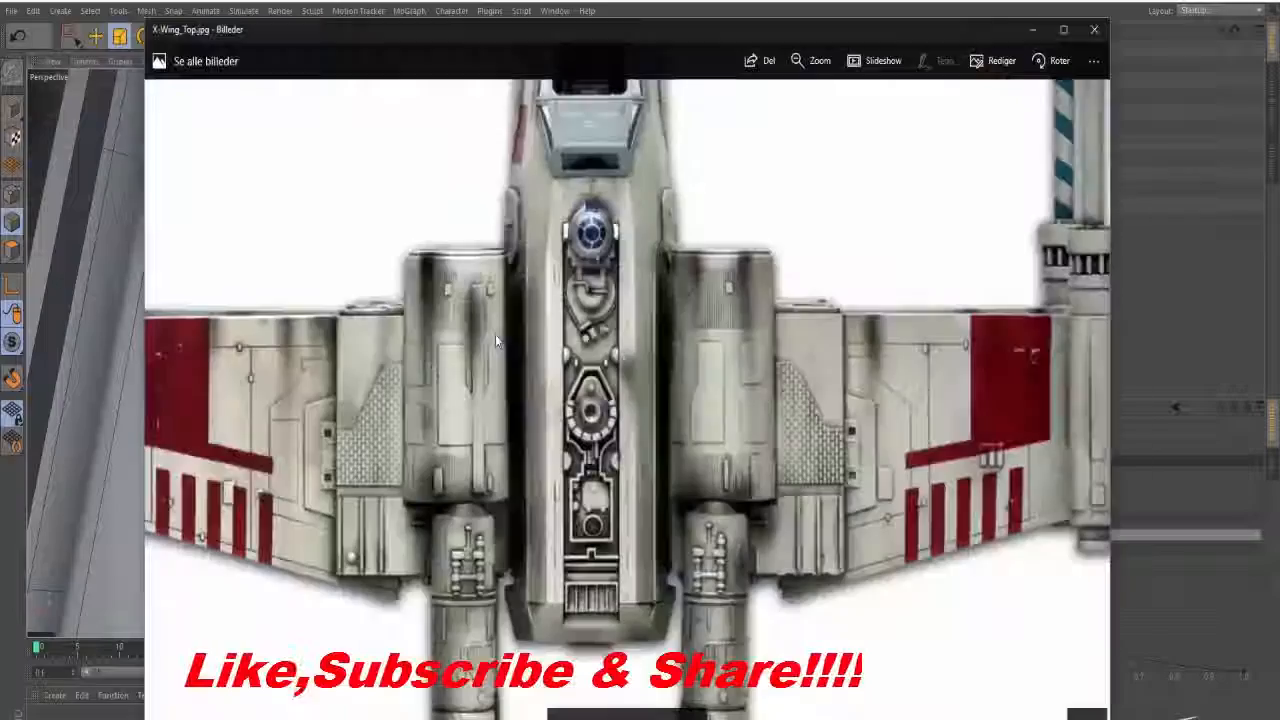
pyautogui.hotkey('alt', 'Tab')
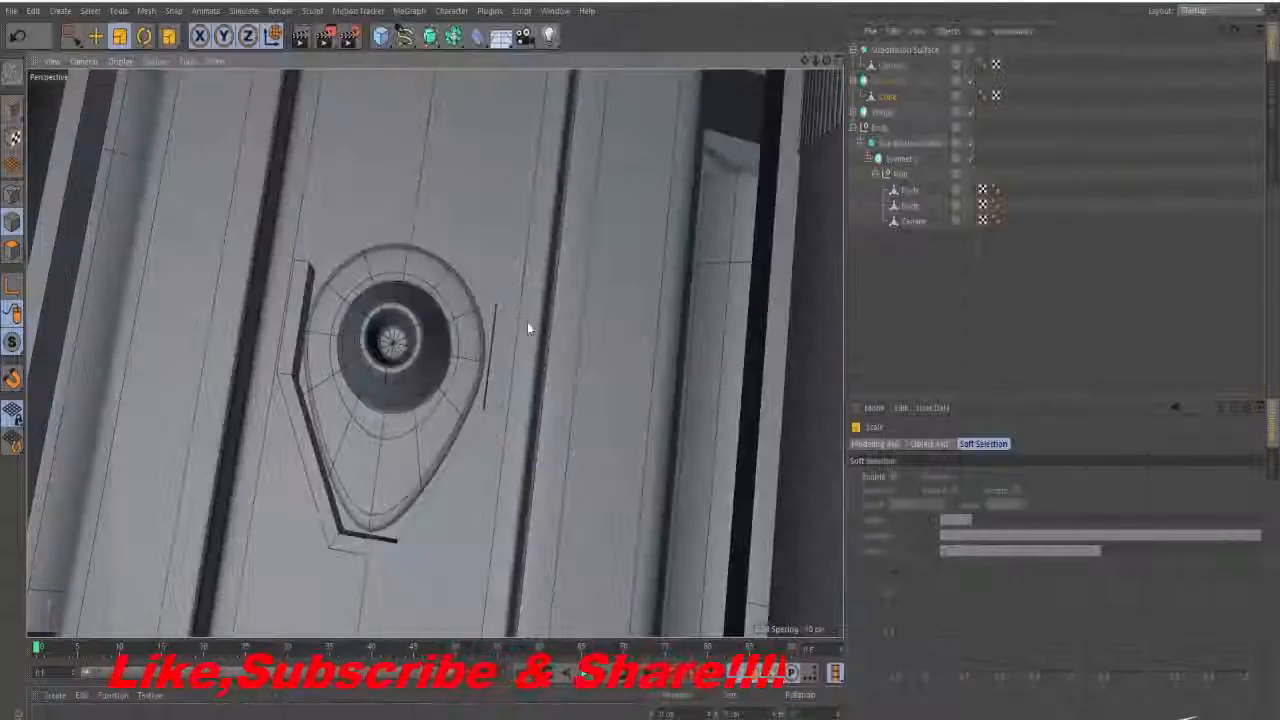
# - Extend the rim strip around the rounded end of the cone's base, rotating its end edge to follow the outline
pyautogui.keyDown('alt'); pyautogui.moveTo(527, 322); pyautogui.dragTo(247, 312); pyautogui.keyUp('alt')
pyautogui.keyDown('alt'); pyautogui.moveTo(503, 481); pyautogui.dragTo(280, 350); pyautogui.keyUp('alt')
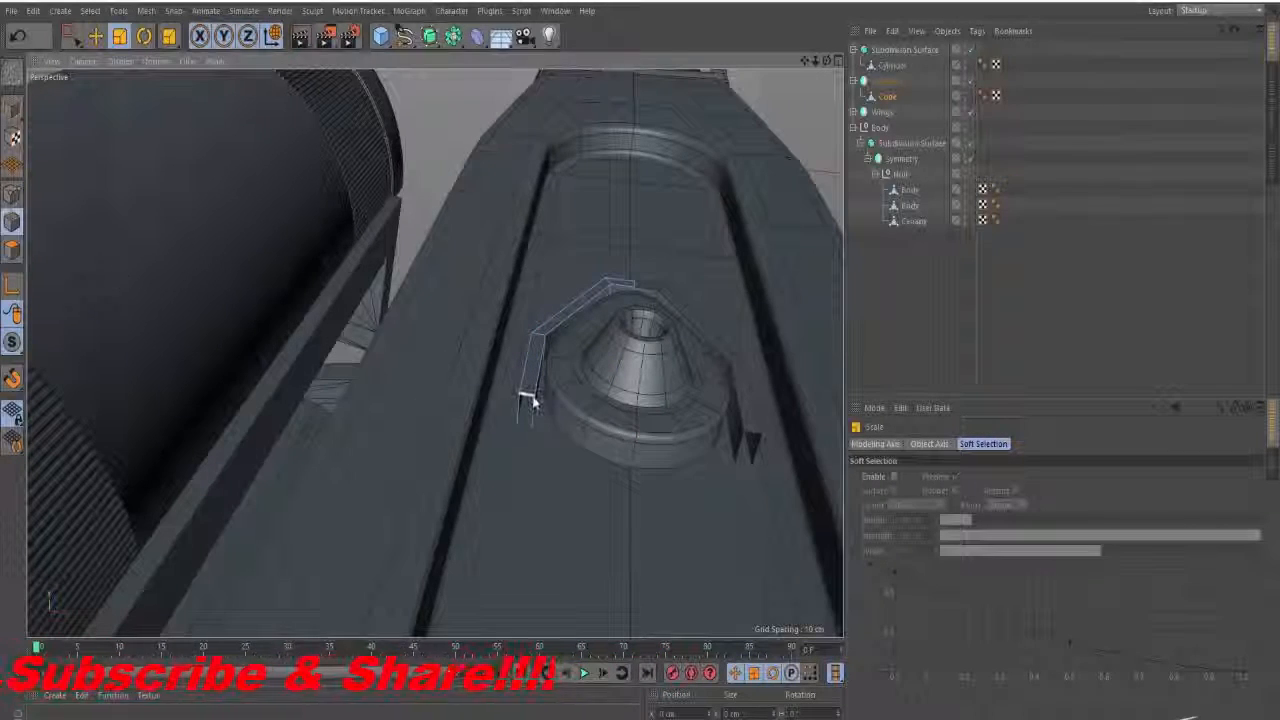
pyautogui.keyDown('alt'); pyautogui.moveTo(547, 411); pyautogui.dragTo(480, 380); pyautogui.keyUp('alt')
pyautogui.press('e')
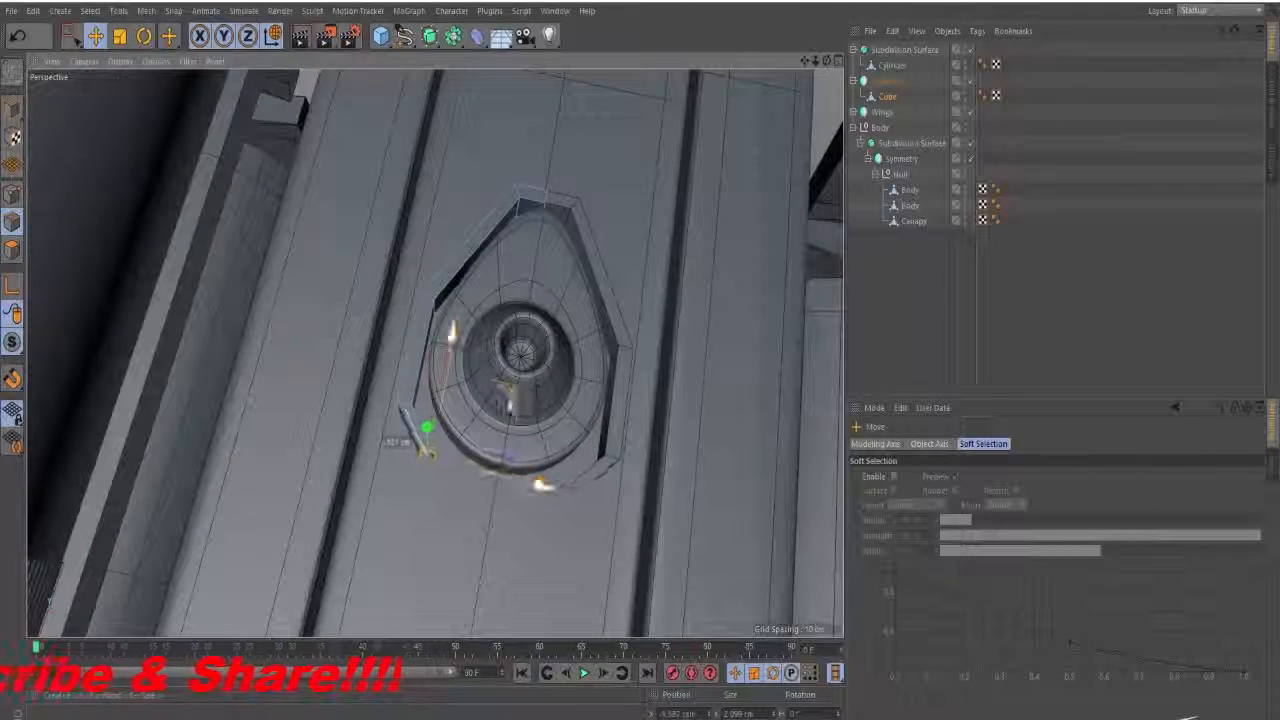
pyautogui.press('r')
pyautogui.moveTo(497, 428); pyautogui.dragTo(469, 331)
pyautogui.press('e')
pyautogui.moveTo(508, 402); pyautogui.dragTo(551, 431)
pyautogui.press('r')
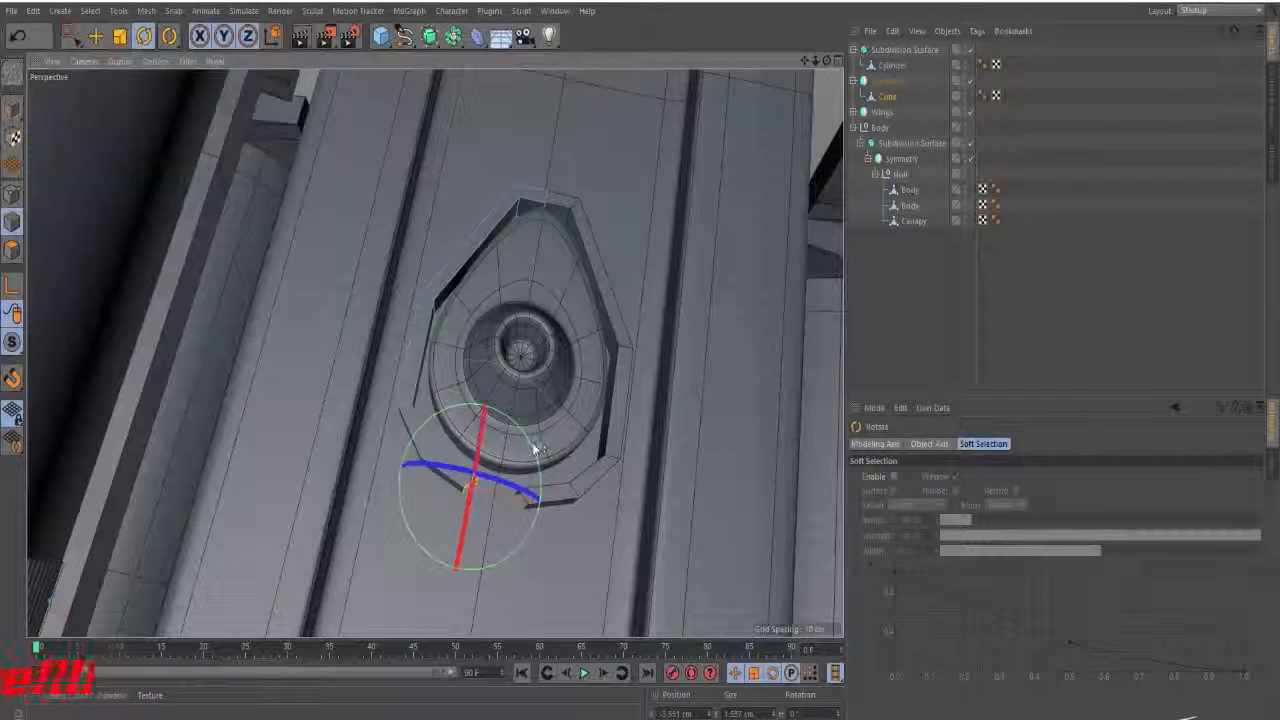
# - Bring the strip's end edge to the centre line at position 0 cm so the mirrored halves of the rim meet
pyautogui.press('e')
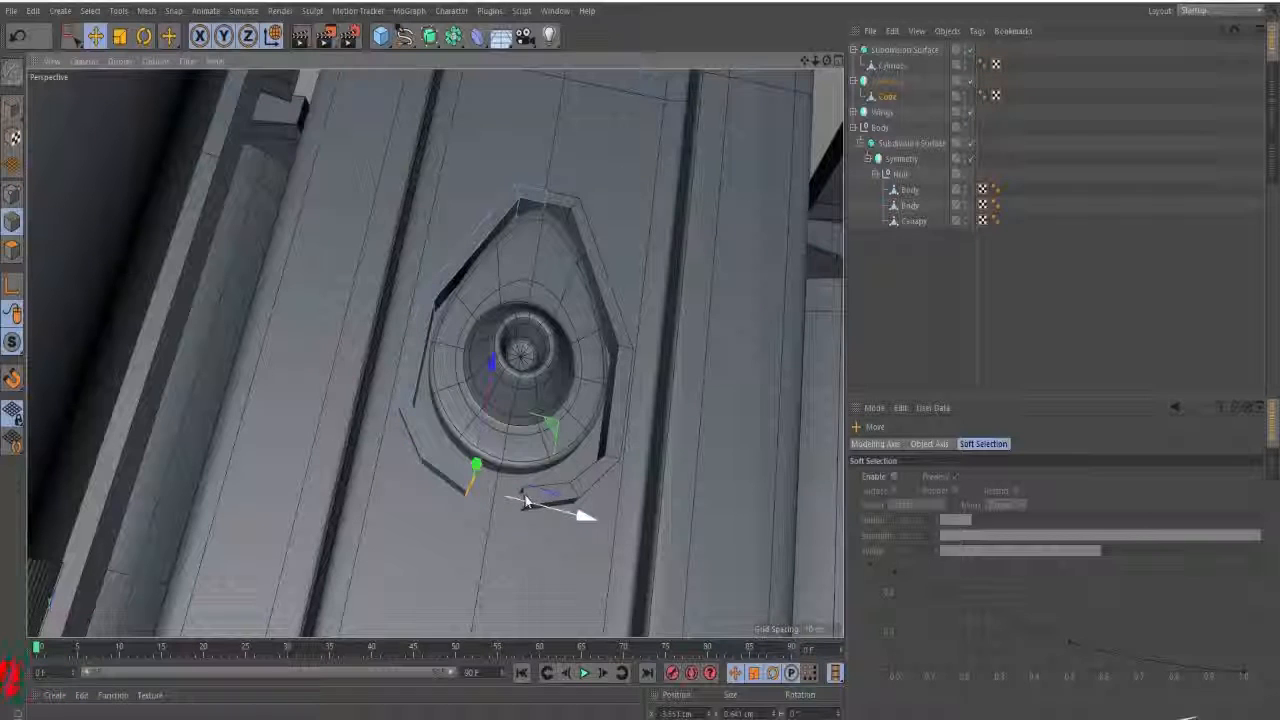
pyautogui.moveTo(527, 502); pyautogui.dragTo(573, 519)
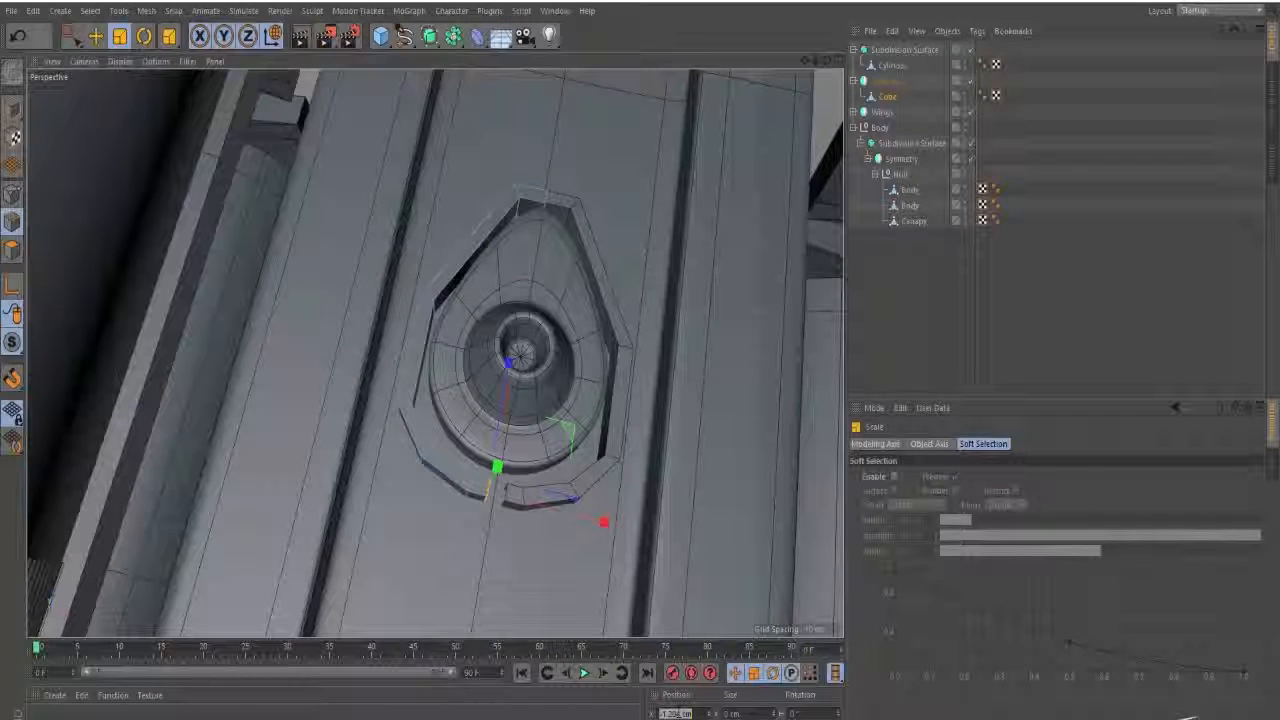
pyautogui.moveTo(514, 360); pyautogui.dragTo(515, 372)
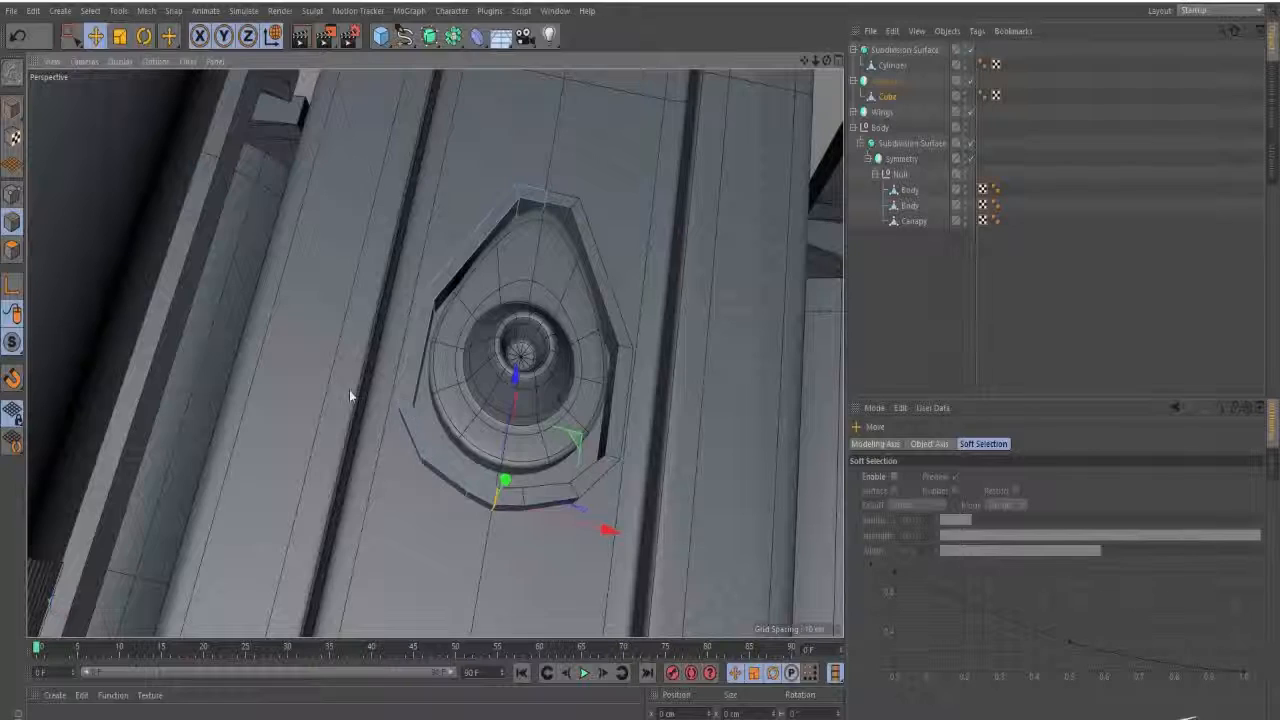
# - Reposition the rim's corner edge beside the rounded end of the cone's base
pyautogui.keyDown('alt'); pyautogui.moveTo(349, 389); pyautogui.dragTo(264, 378); pyautogui.keyUp('alt')
pyautogui.click(409, 410)
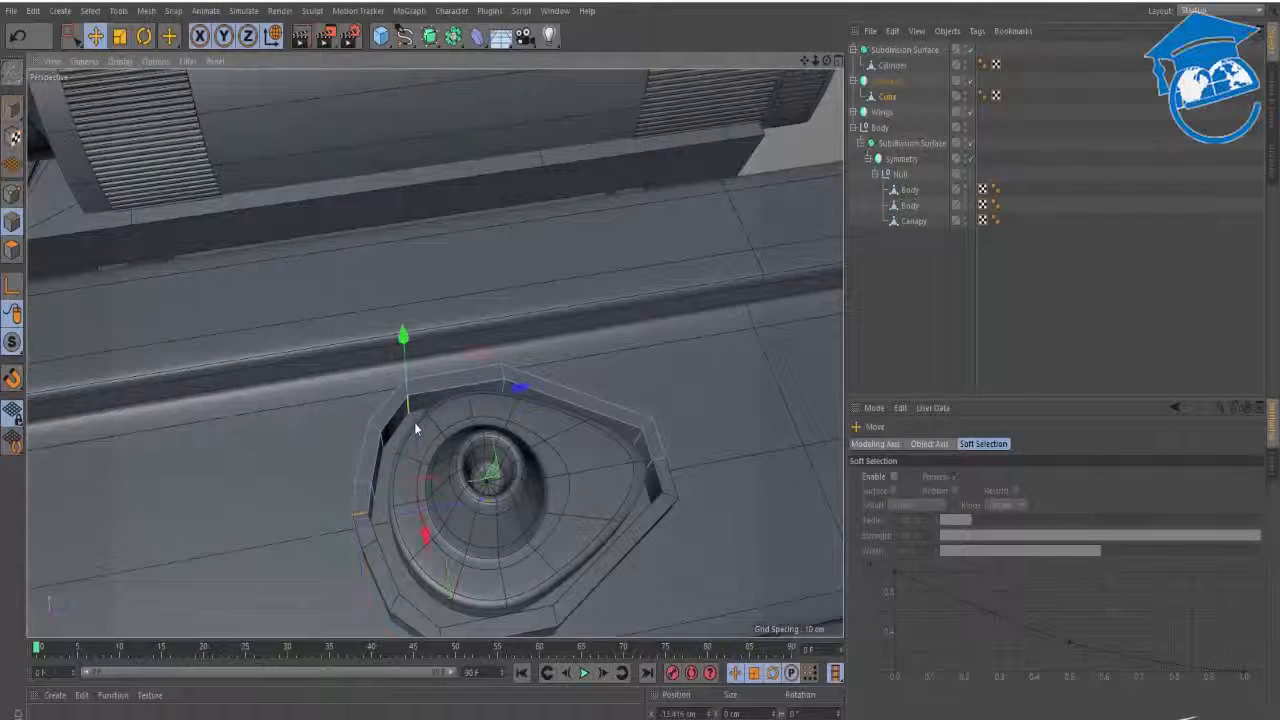
pyautogui.moveTo(491, 481); pyautogui.dragTo(504, 474)
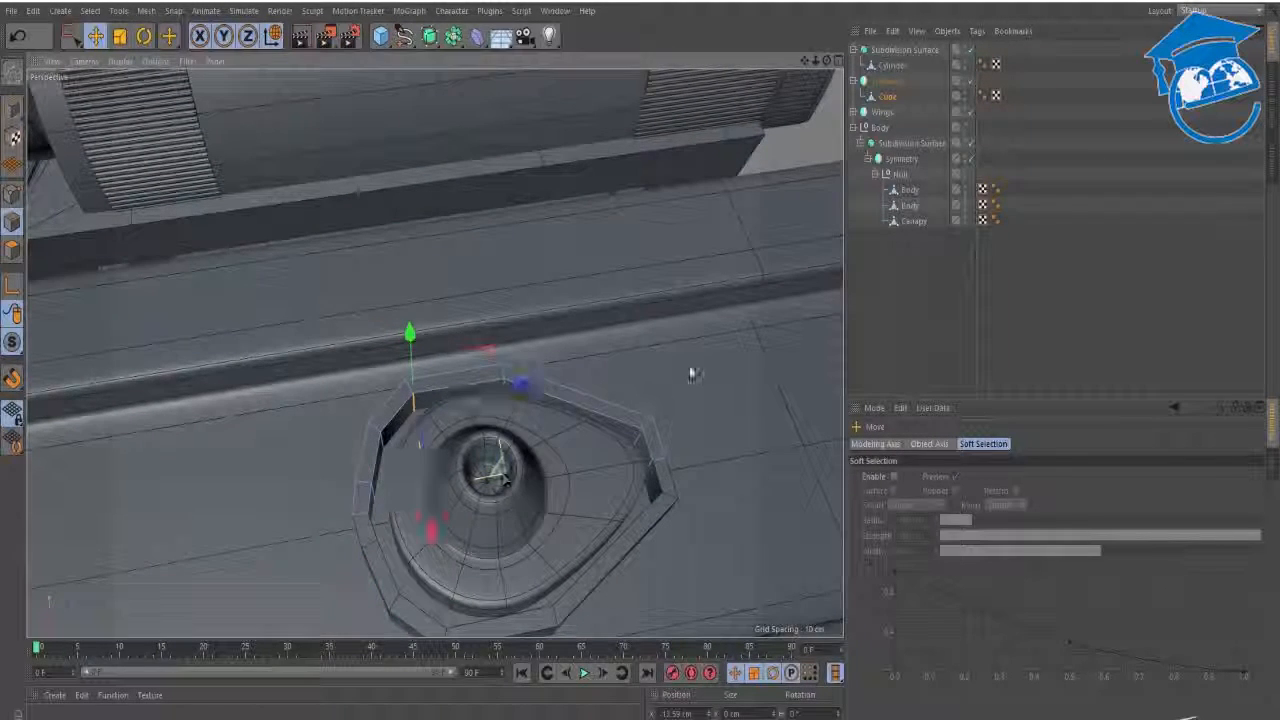
# - Delete the two underside faces of the rim strip at the narrow end of the cone's base
pyautogui.keyDown('alt'); pyautogui.moveTo(666, 431); pyautogui.dragTo(637, 451); pyautogui.keyUp('alt')
pyautogui.keyDown('alt'); pyautogui.moveTo(683, 434); pyautogui.dragTo(757, 431, button='right'); pyautogui.keyUp('alt')
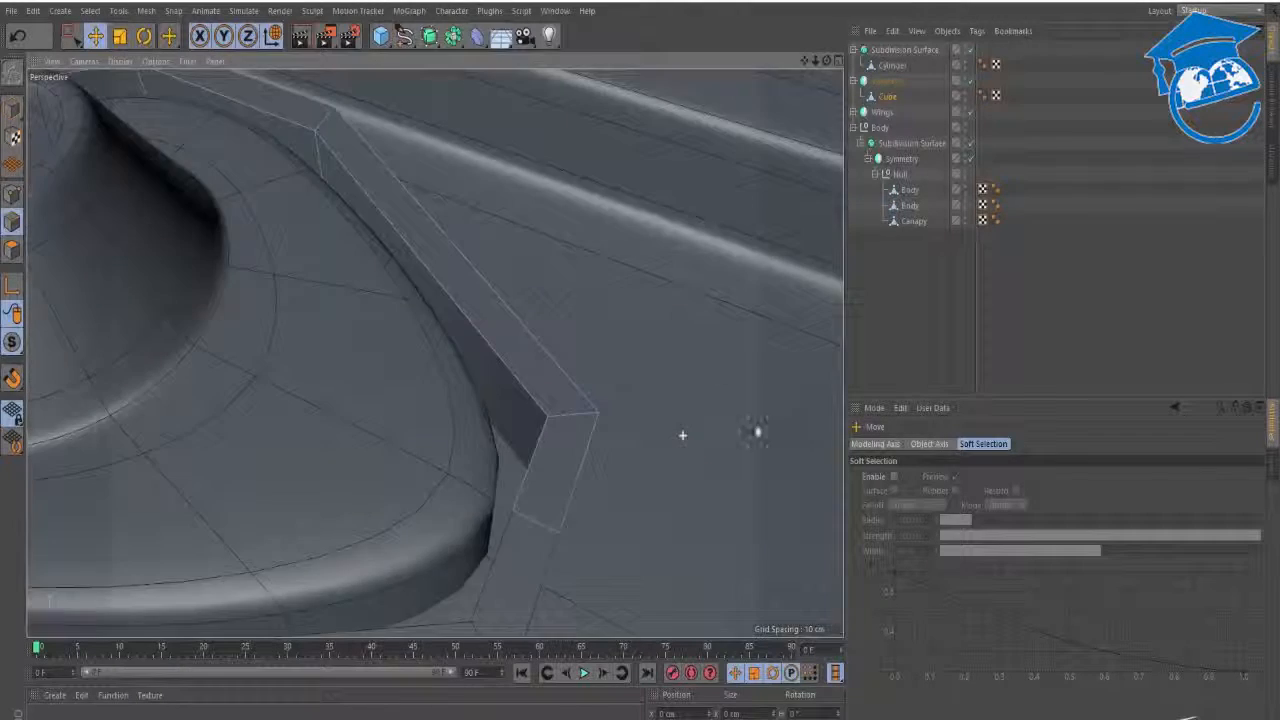
pyautogui.keyDown('alt'); pyautogui.moveTo(563, 438); pyautogui.dragTo(428, 414); pyautogui.keyUp('alt')
pyautogui.press('k')
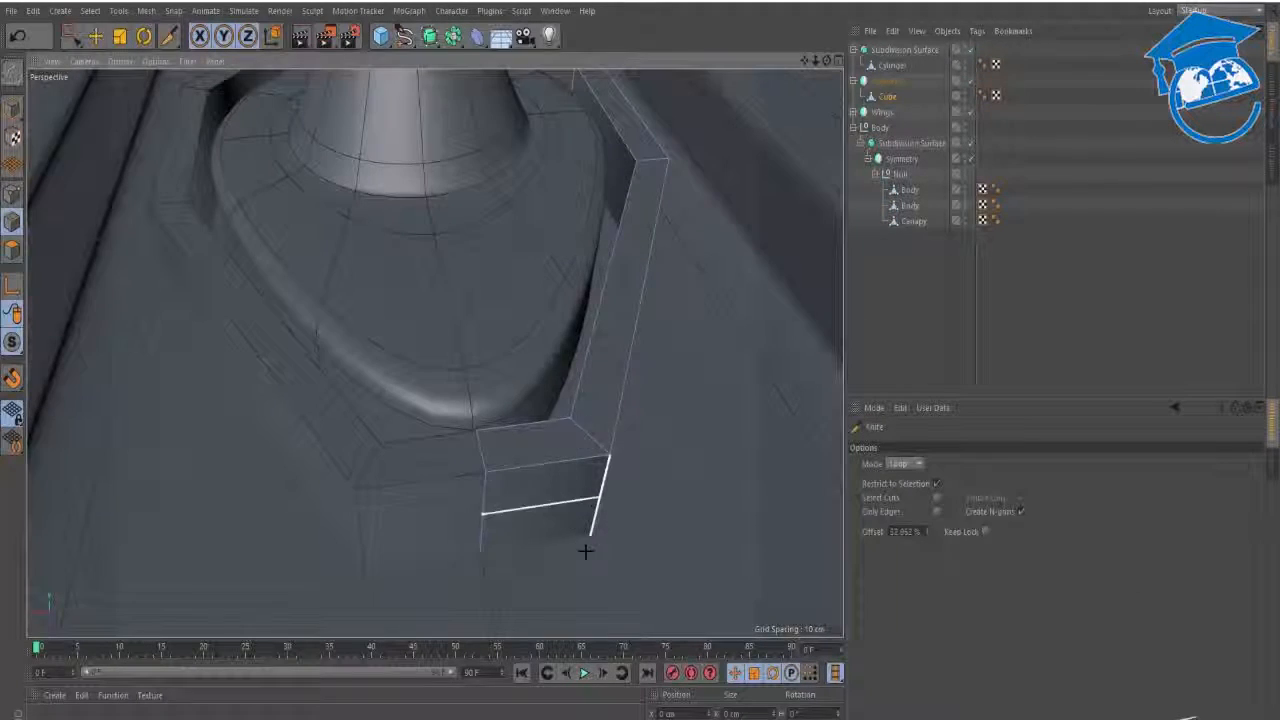
pyautogui.keyDown('alt'); pyautogui.moveTo(569, 537); pyautogui.dragTo(529, 331); pyautogui.keyUp('alt')
pyautogui.keyDown('alt'); pyautogui.moveTo(543, 534); pyautogui.dragTo(436, 354); pyautogui.keyUp('alt')
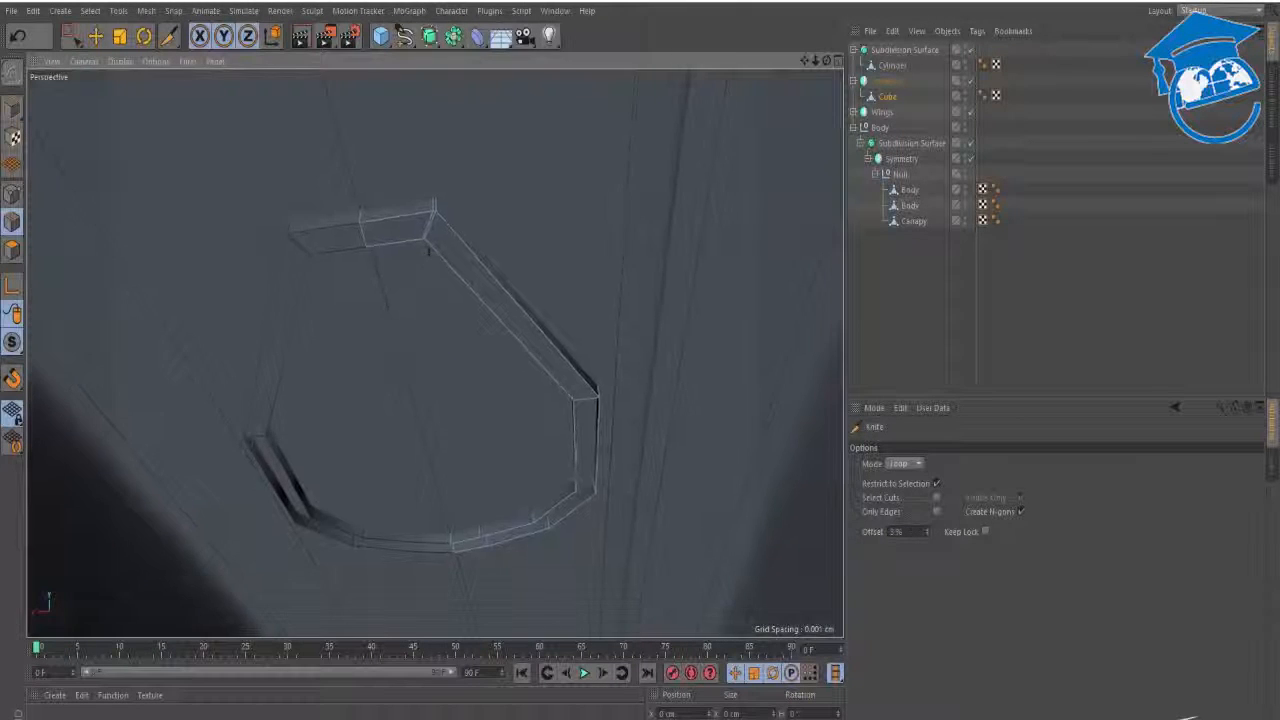
pyautogui.keyDown('alt'); pyautogui.moveTo(601, 375); pyautogui.dragTo(601, 375); pyautogui.keyUp('alt')
pyautogui.press('e')
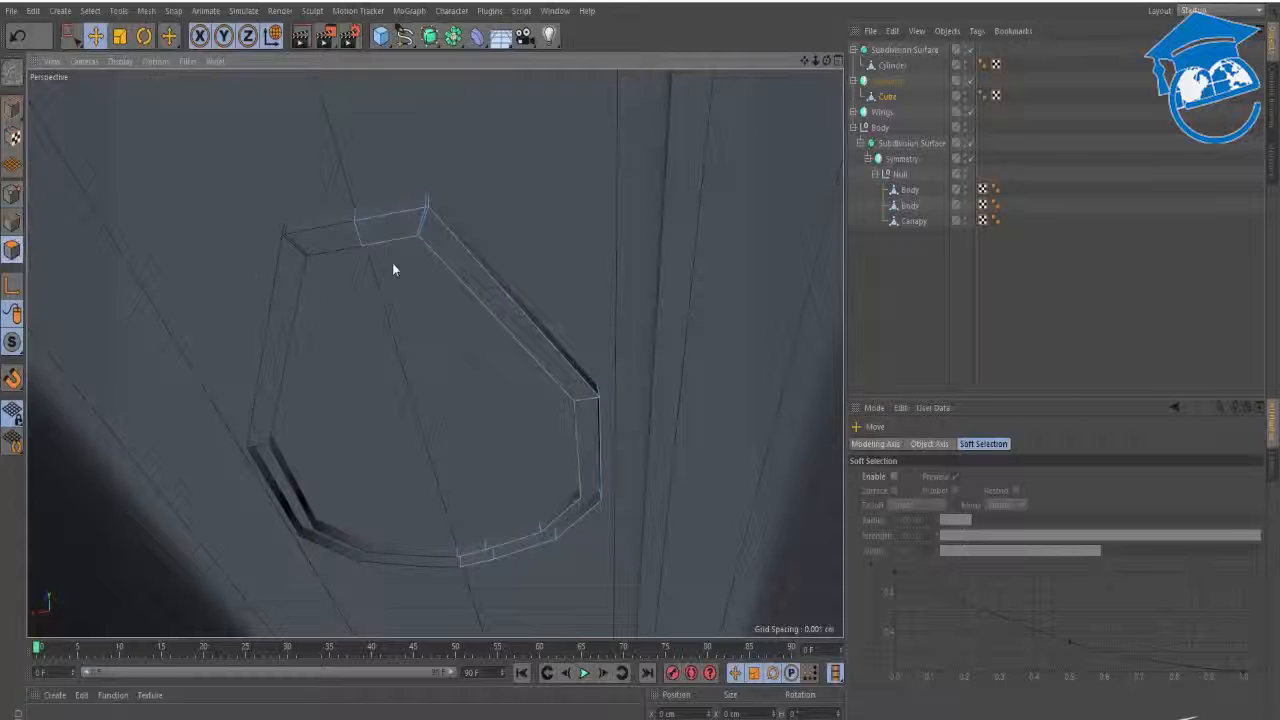
pyautogui.click(407, 238)
pyautogui.keyDown('shift'); pyautogui.click(424, 232); pyautogui.keyUp('shift')
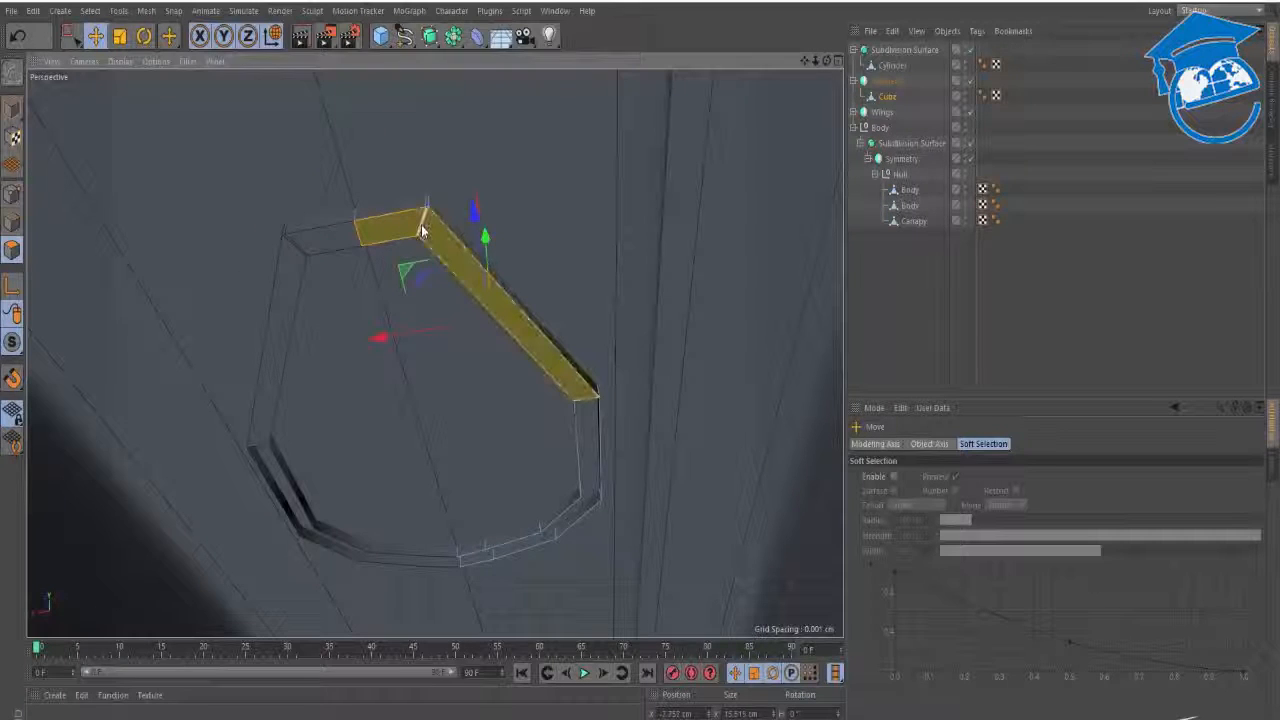
pyautogui.press('Delete')
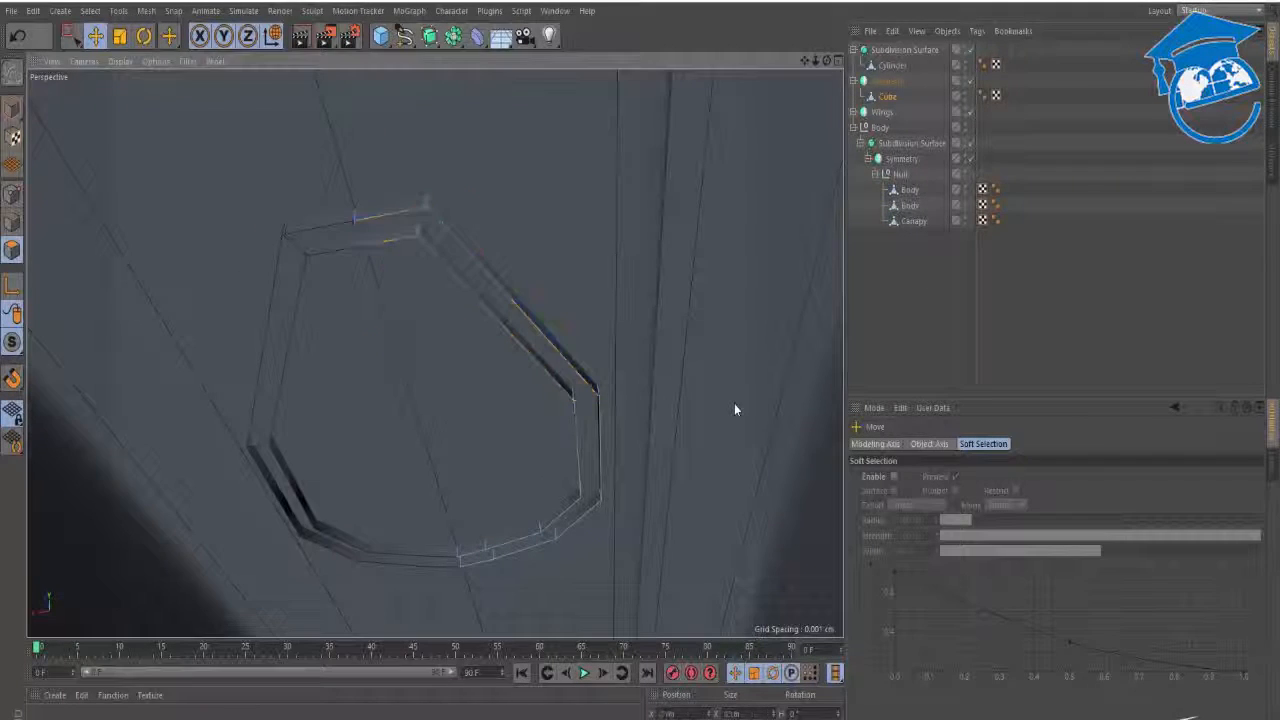
# - Add a Subdivision Surface as parent of the rim's Symmetry object
pyautogui.keyDown('alt'); pyautogui.moveTo(443, 300); pyautogui.dragTo(673, 126); pyautogui.keyUp('alt')
pyautogui.press('k')
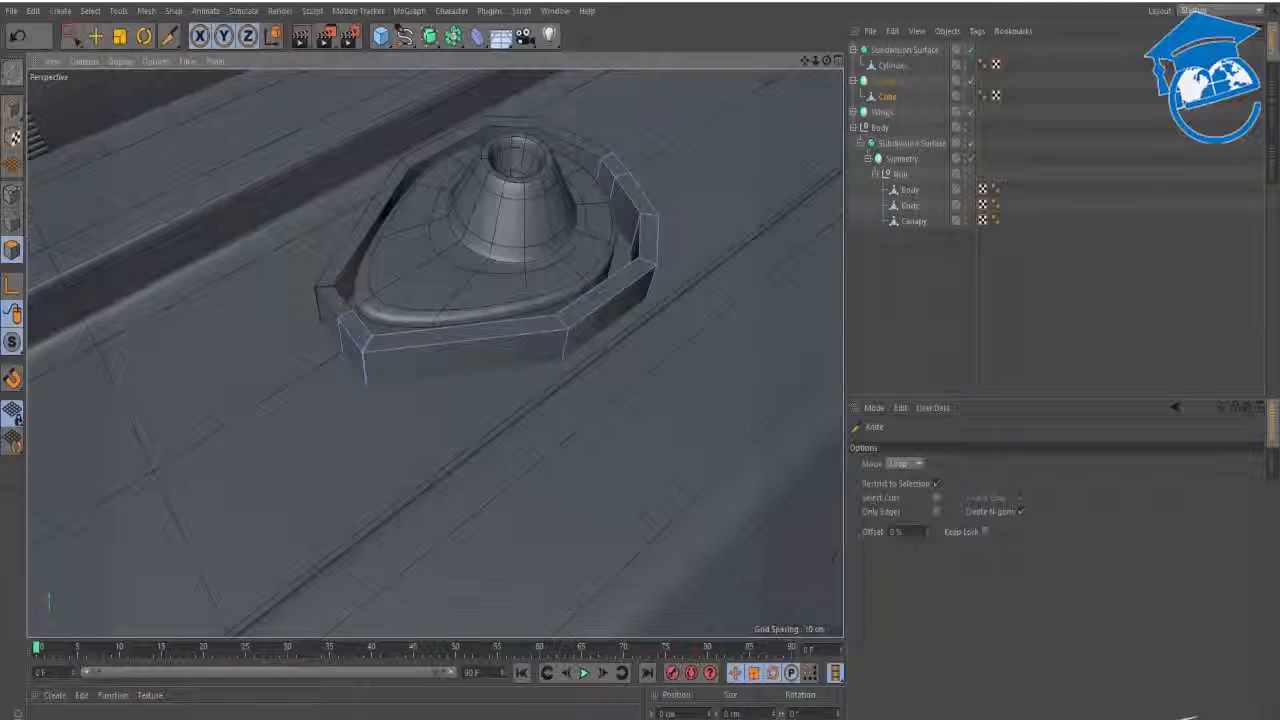
pyautogui.click(886, 82)
pyautogui.keyDown('alt'); pyautogui.click(452, 37); pyautogui.keyUp('alt')
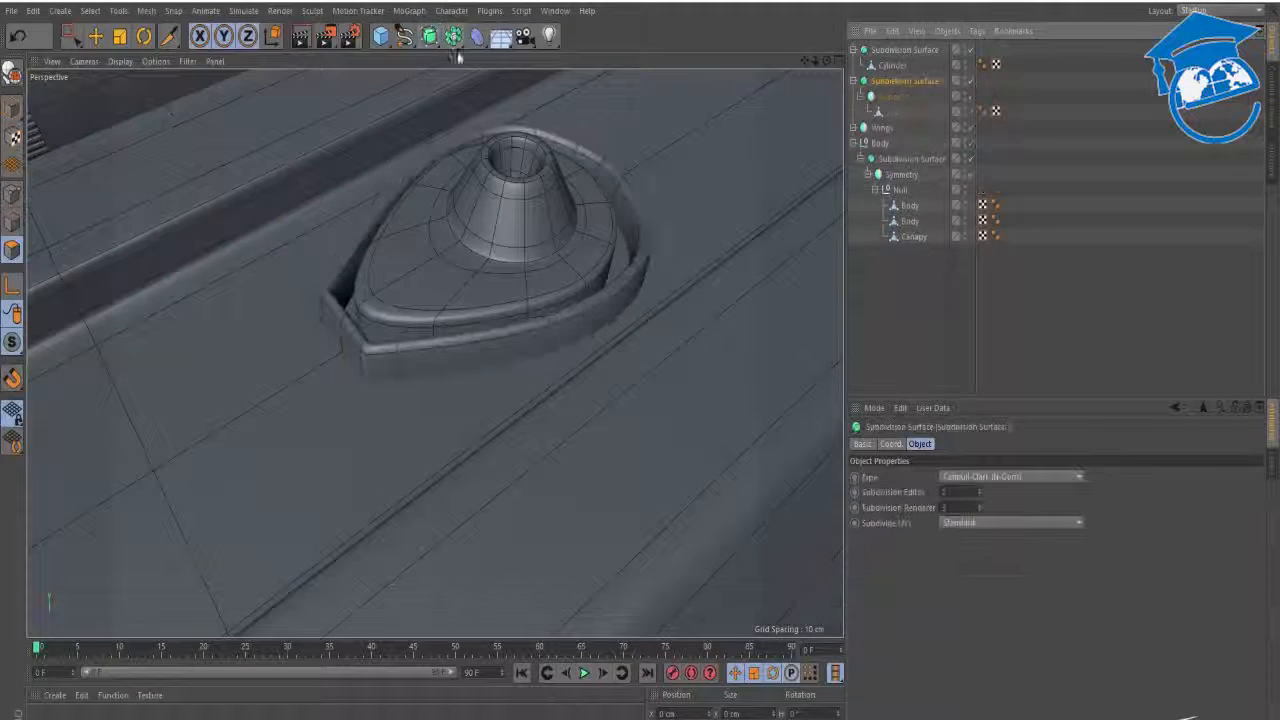
# - Add Knife loop cuts along the rim's Cube mesh to tighten its edges, with the rim's subdivision smoothing left on
pyautogui.click(893, 96)
pyautogui.click(895, 111)
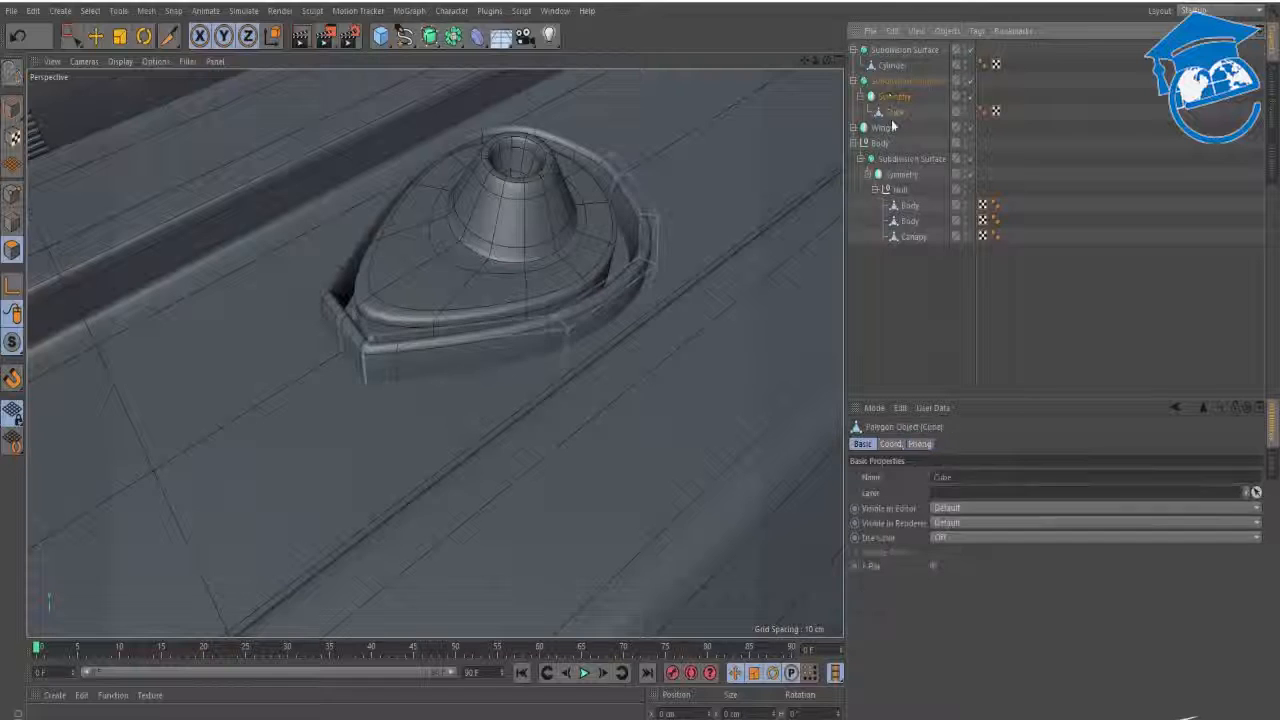
pyautogui.keyDown('alt'); pyautogui.moveTo(430, 380); pyautogui.dragTo(551, 263); pyautogui.keyUp('alt')
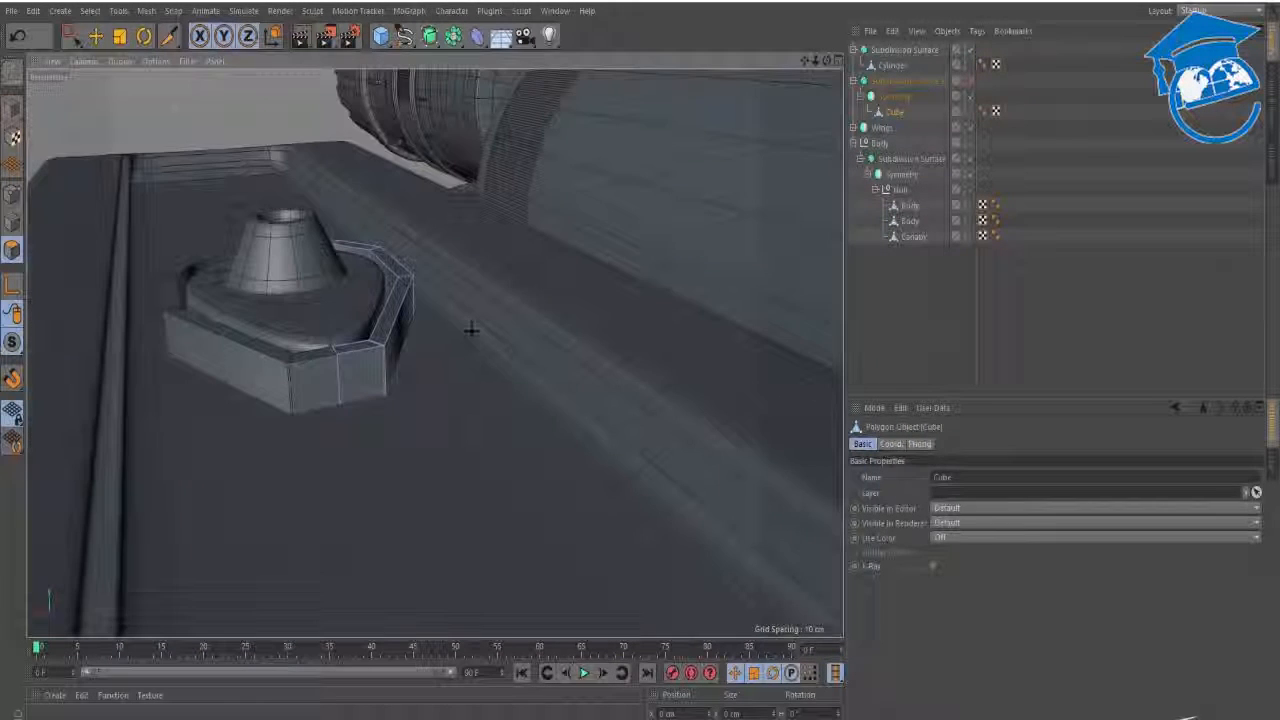
pyautogui.press('k')
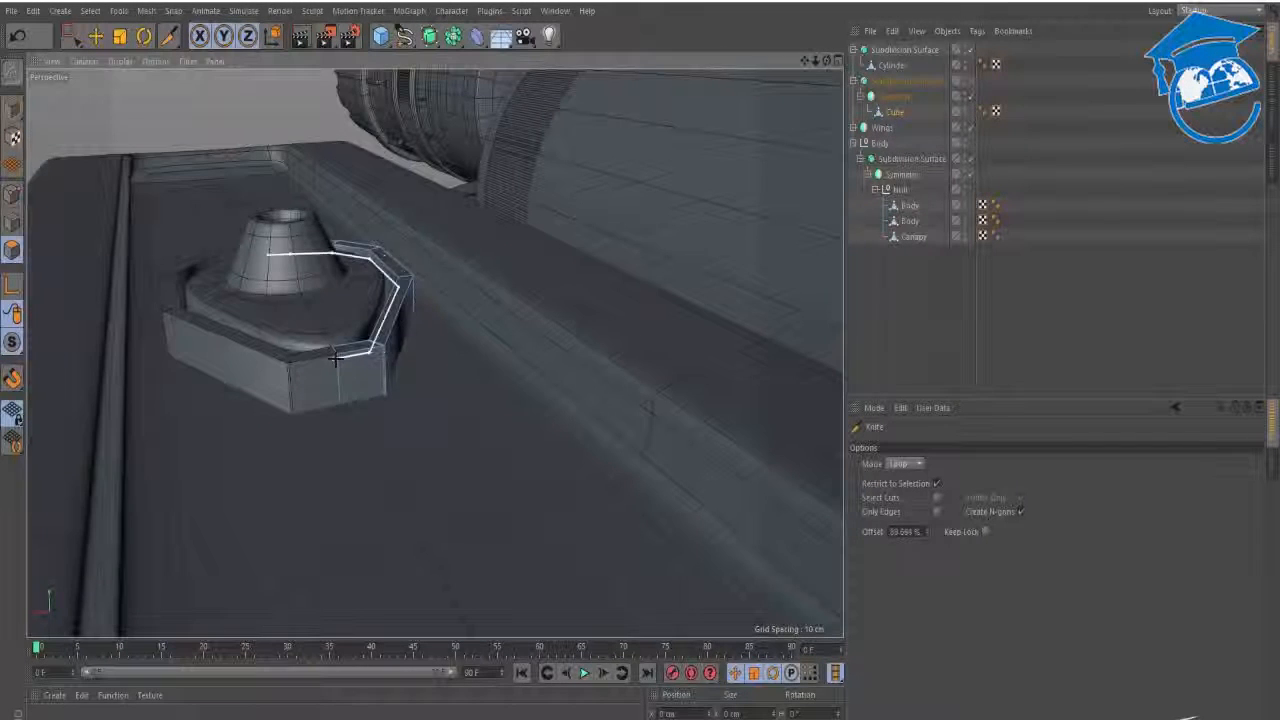
pyautogui.keyDown('alt'); pyautogui.moveTo(349, 348); pyautogui.dragTo(343, 360); pyautogui.keyUp('alt')
pyautogui.click(364, 370)
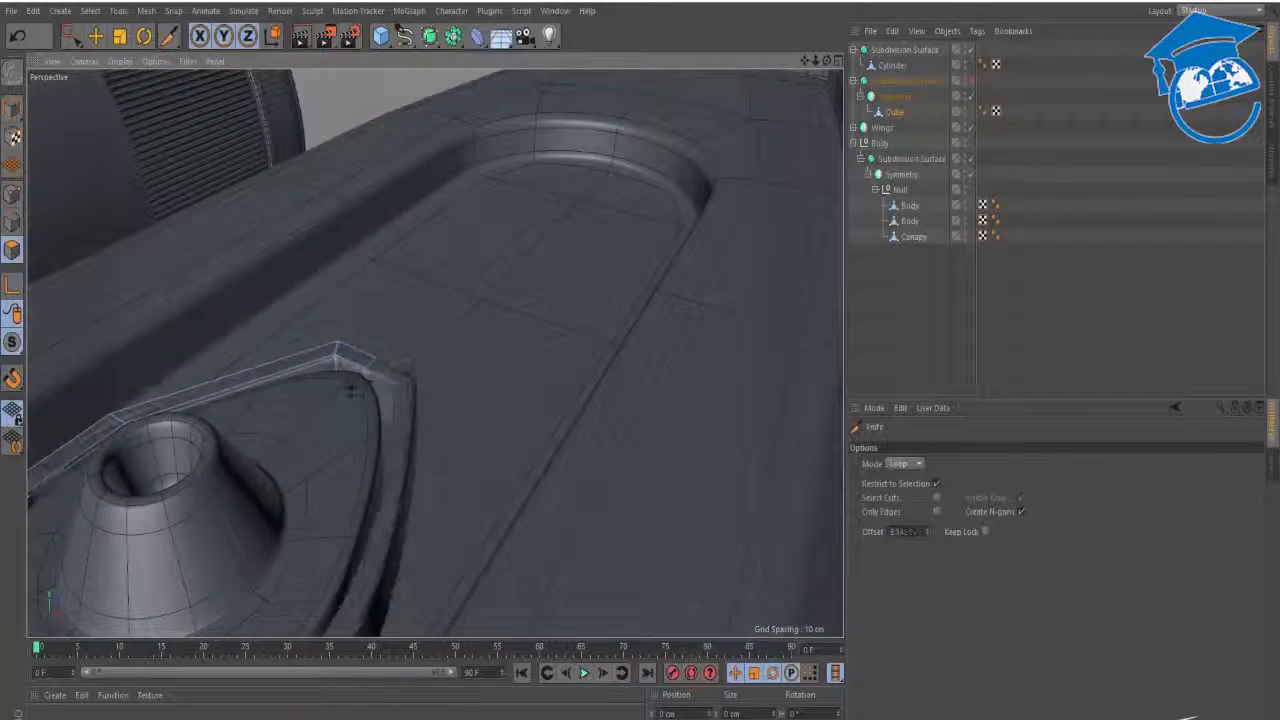
pyautogui.scroll(-4, 351, 389)
pyautogui.keyDown('alt'); pyautogui.moveTo(434, 354); pyautogui.dragTo(686, 500); pyautogui.keyUp('alt')
pyautogui.press('q')
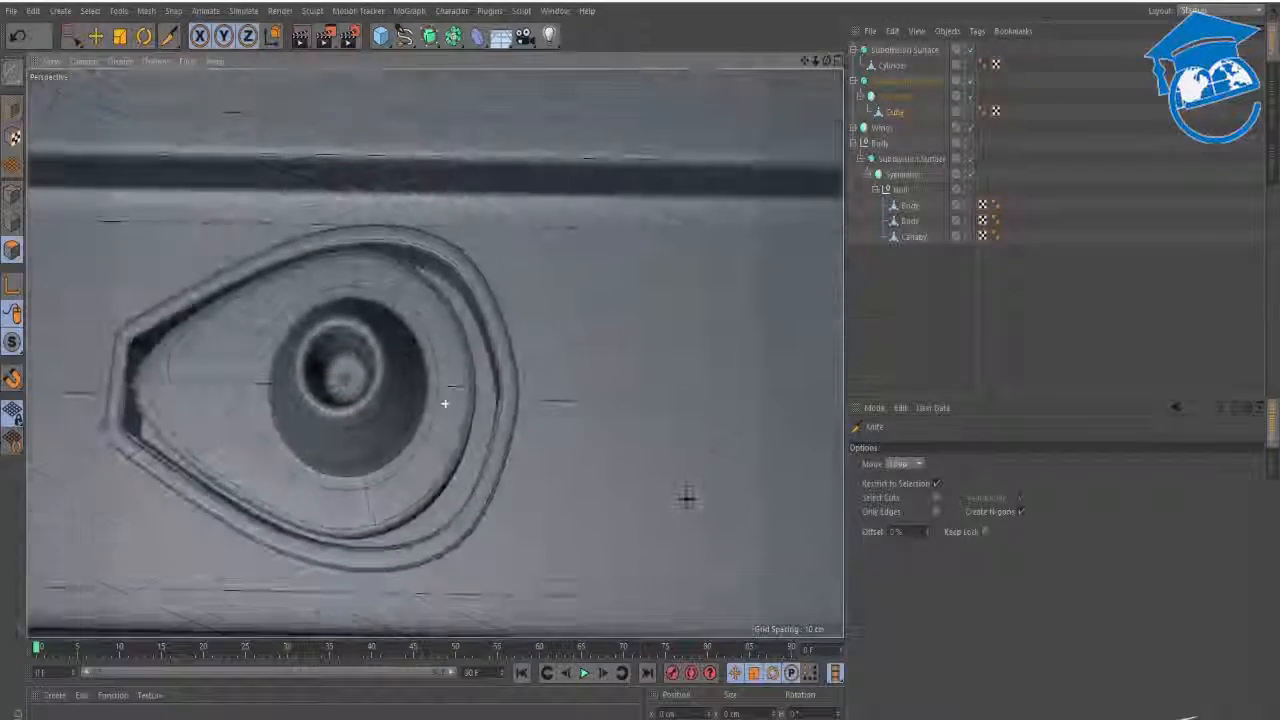
# - Clear the selection and examine the smoothed rim around the cone's base from above
pyautogui.press('n')
pyautogui.press('b')
pyautogui.press('0')
pyautogui.click(1174, 389)
pyautogui.scroll(-4, 386, 382)
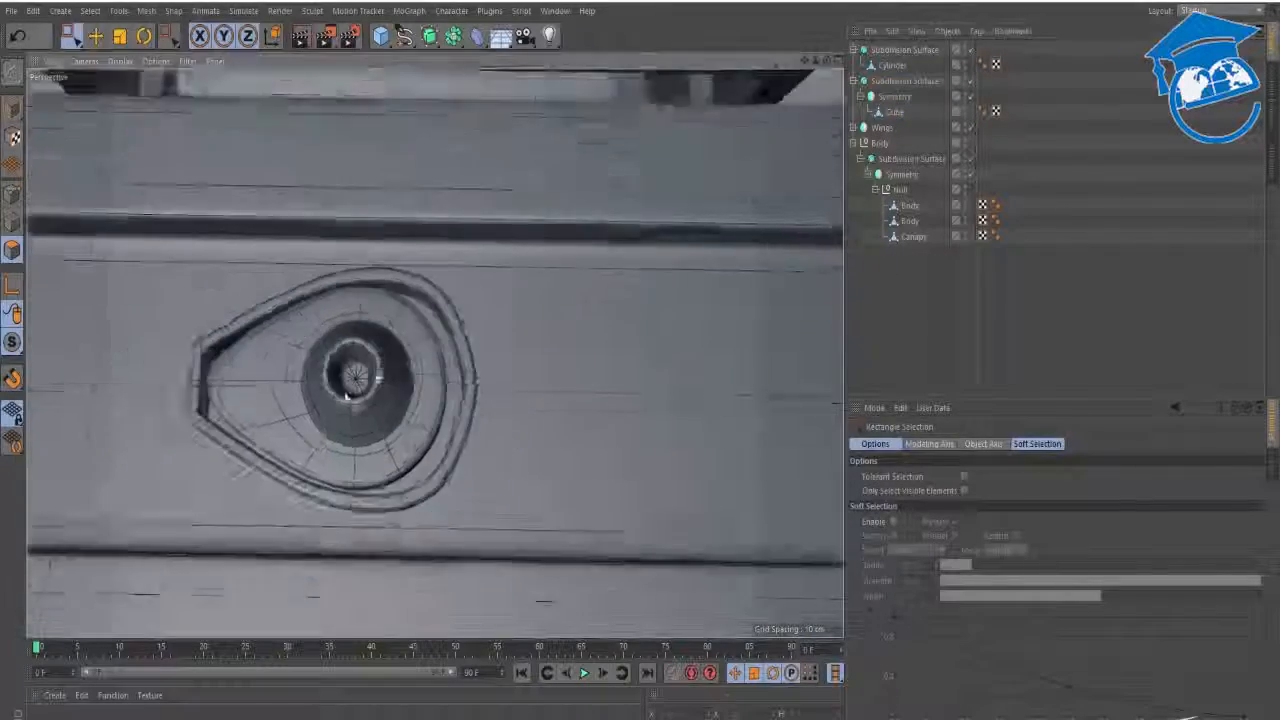
pyautogui.keyDown('alt'); pyautogui.moveTo(386, 382); pyautogui.dragTo(529, 383, button='middle'); pyautogui.keyUp('alt')
pyautogui.keyDown('alt'); pyautogui.moveTo(505, 428); pyautogui.dragTo(470, 420); pyautogui.keyUp('alt')
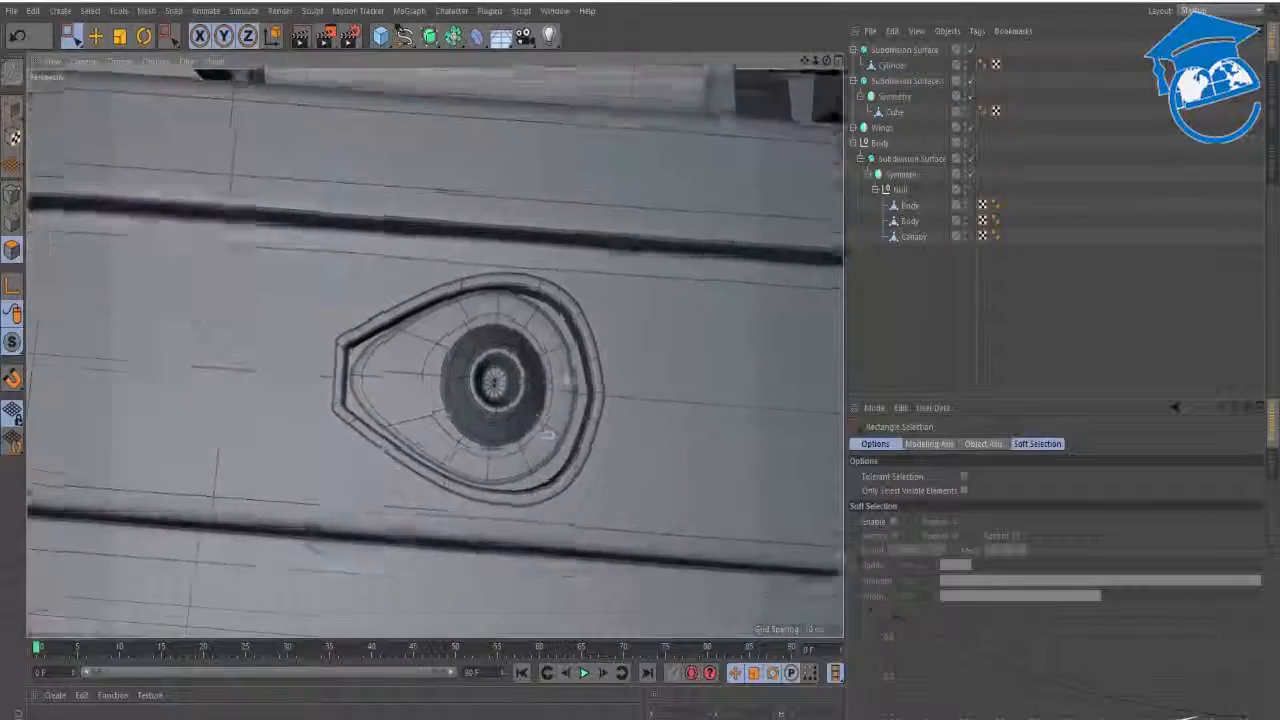
pyautogui.scroll(5, 400, 337)
# - Turn off smoothing on the rim's Cube and move a corner's points at the rounded end inward by about 1.8 cm
pyautogui.click(895, 97)
pyautogui.click(893, 112)
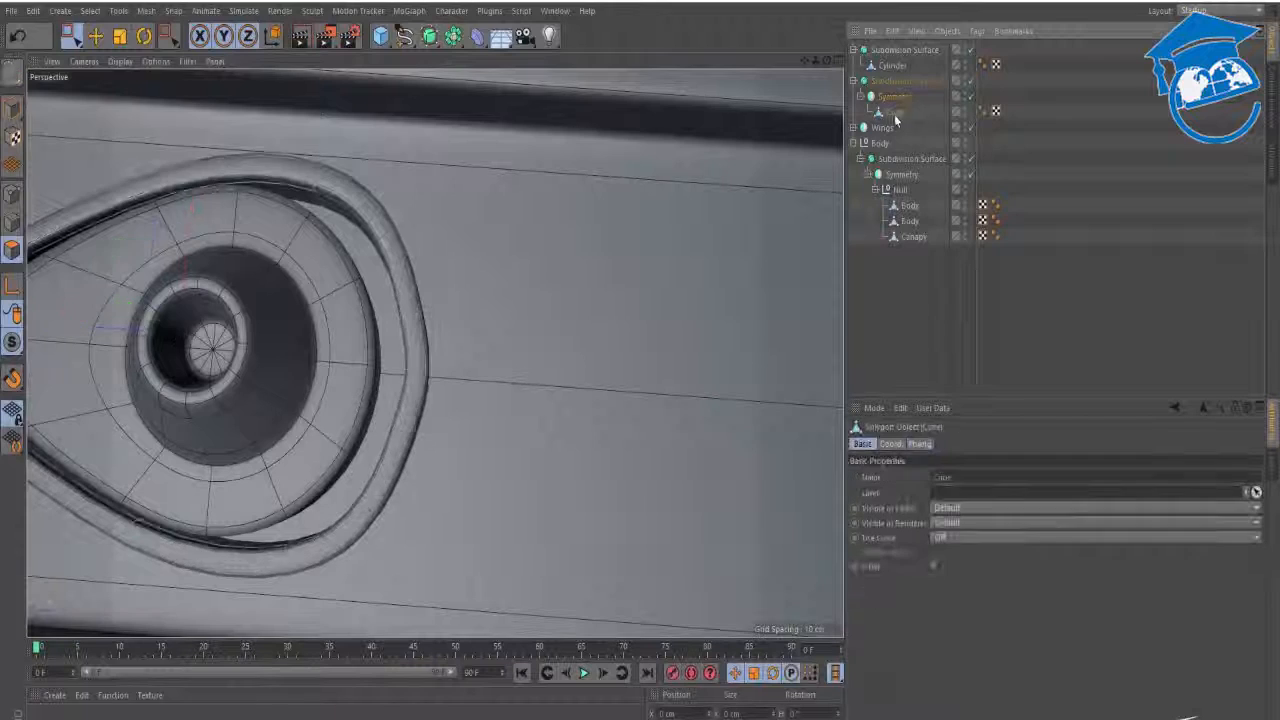
pyautogui.press('q')
pyautogui.keyDown('alt'); pyautogui.moveTo(433, 369); pyautogui.dragTo(545, 340, button='middle'); pyautogui.keyUp('alt')
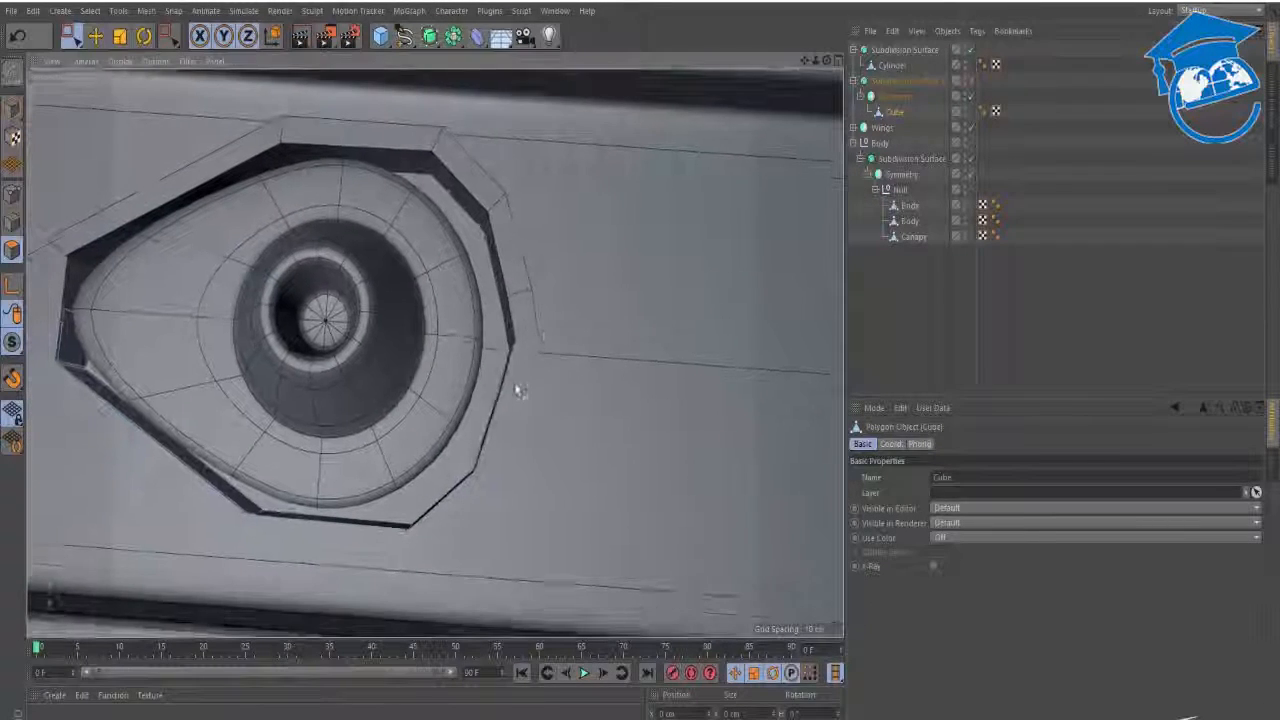
pyautogui.press('k')
pyautogui.keyDown('alt'); pyautogui.moveTo(529, 437); pyautogui.dragTo(502, 455, button='right'); pyautogui.keyUp('alt')
pyautogui.press('0')
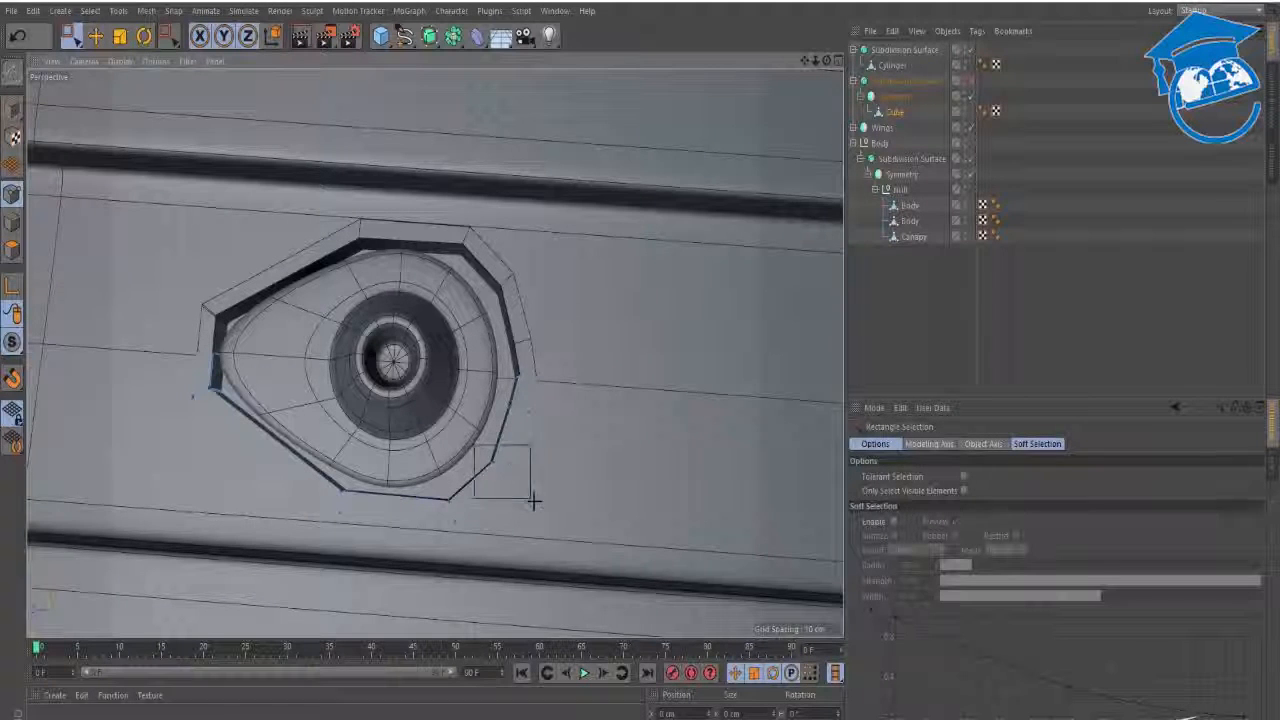
pyautogui.moveTo(533, 500); pyautogui.dragTo(531, 497)
pyautogui.press('e')
pyautogui.moveTo(447, 392); pyautogui.dragTo(421, 383)
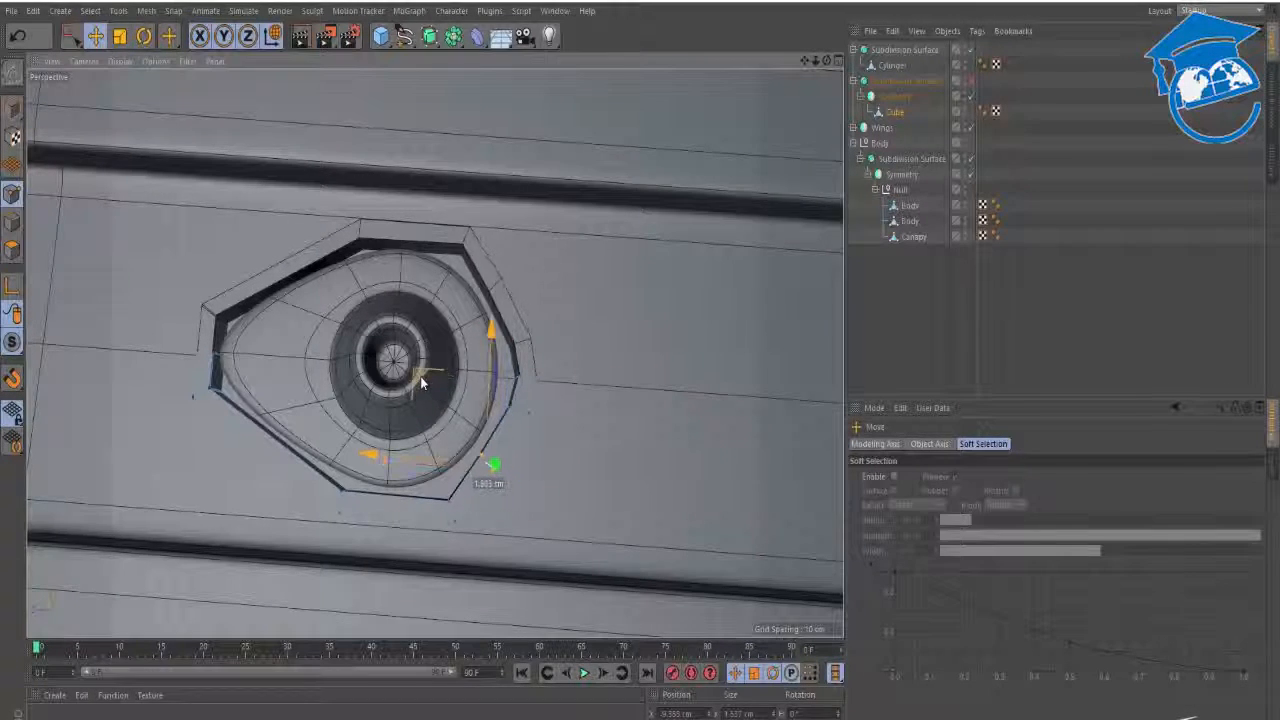
# - Move the rim points at and beside the centre line of the rounded end closer to the cone's base
pyautogui.press('0')
pyautogui.moveTo(512, 383); pyautogui.dragTo(497, 354)
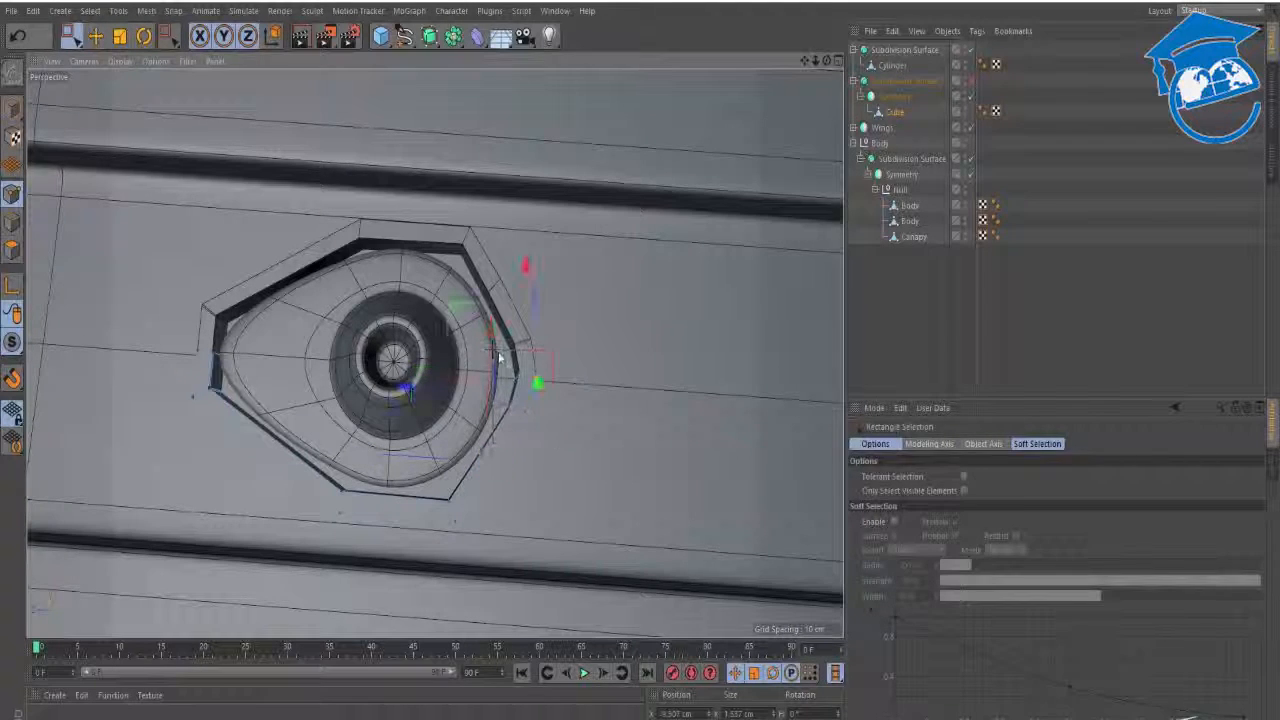
pyautogui.press('e')
pyautogui.moveTo(424, 391); pyautogui.dragTo(412, 392)
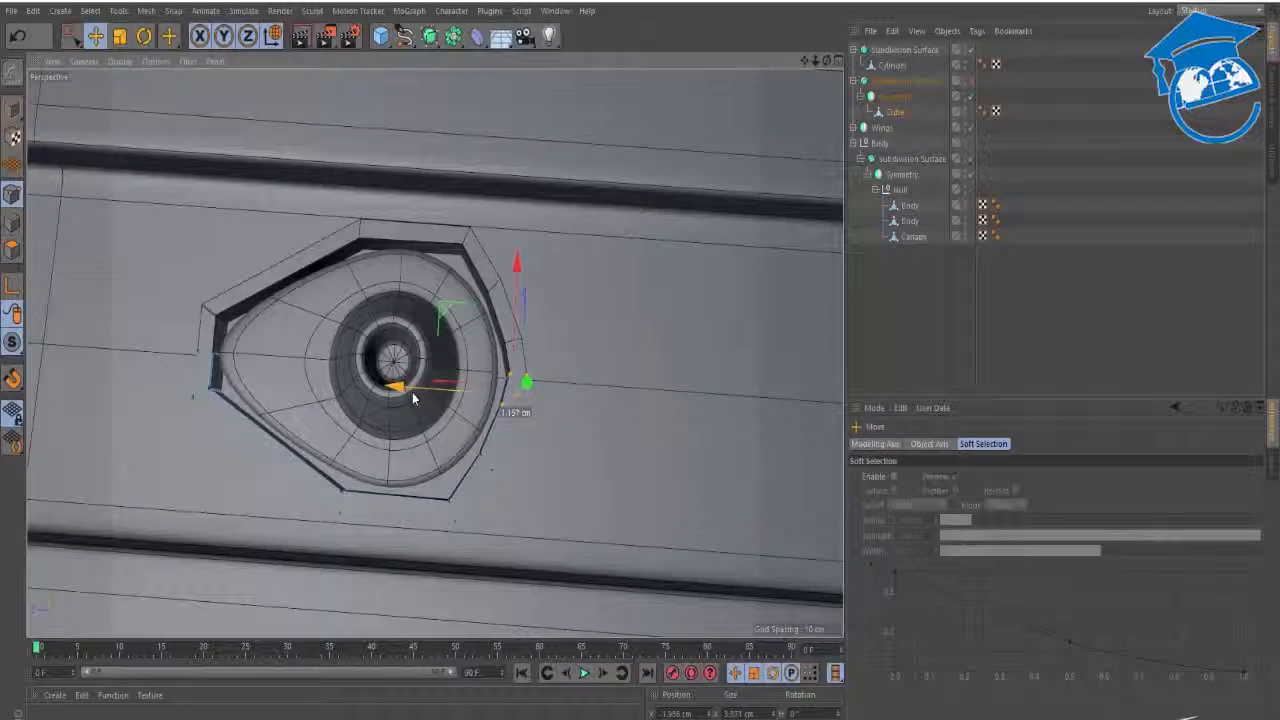
pyautogui.press('0')
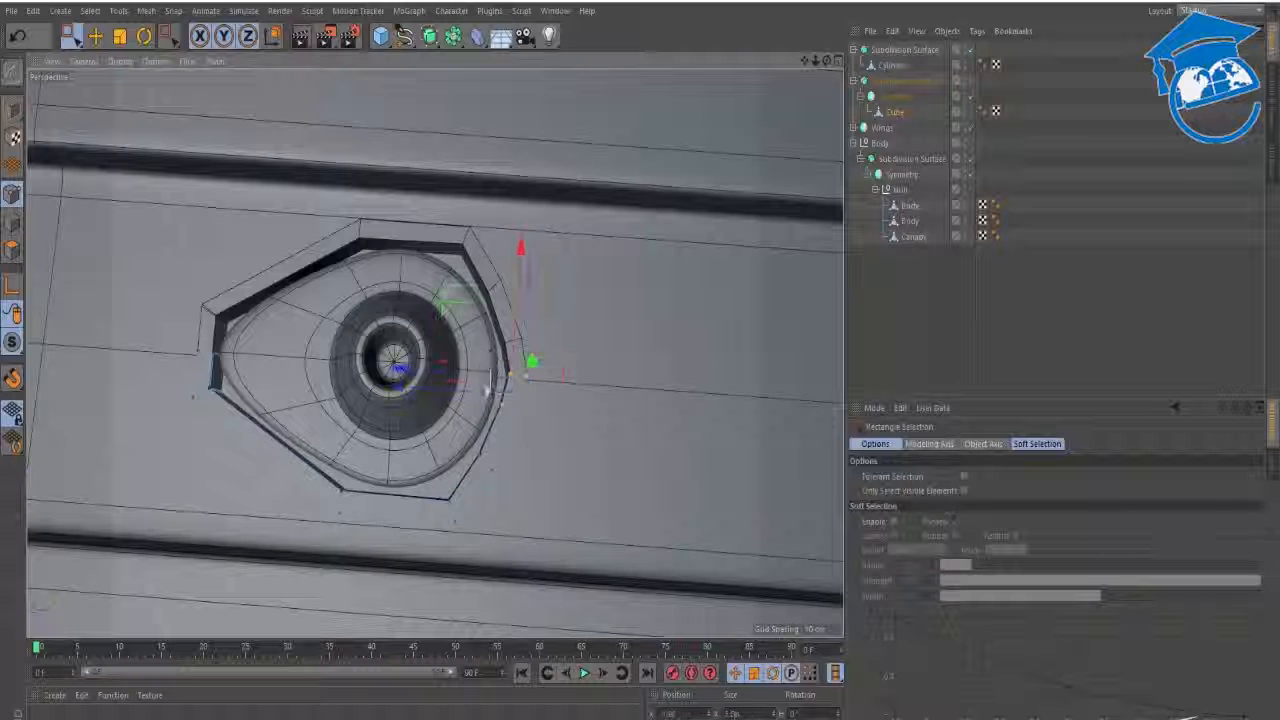
pyautogui.moveTo(461, 381); pyautogui.dragTo(456, 381)
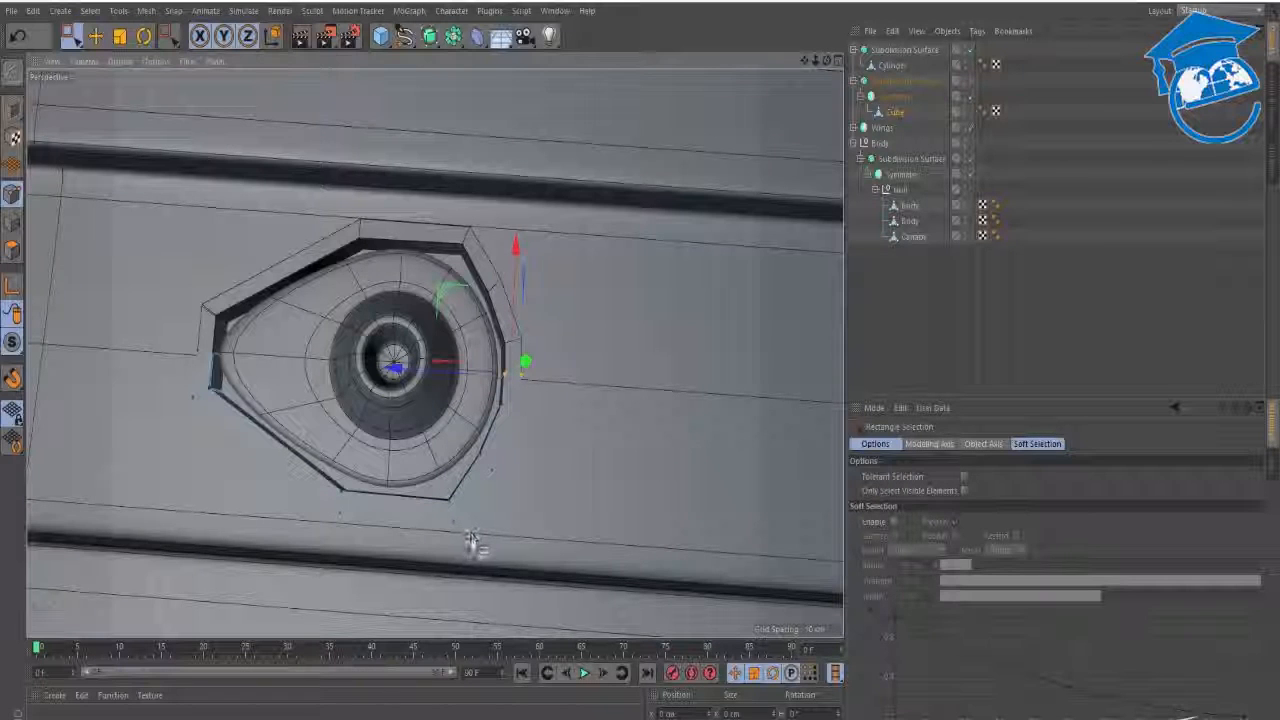
# - Move the remaining corner points of the rounded end inward, turn smoothing back on and clear the selection
pyautogui.moveTo(470, 537); pyautogui.dragTo(466, 456)
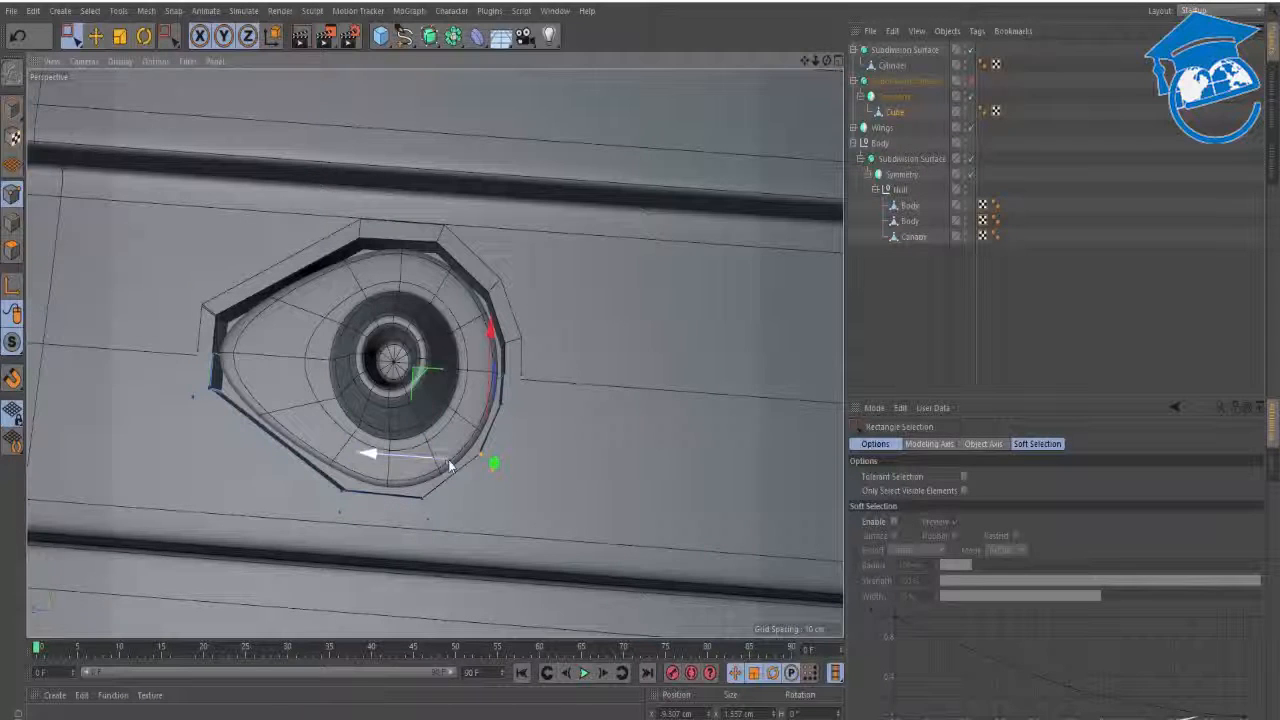
pyautogui.press('q')
pyautogui.press('e')
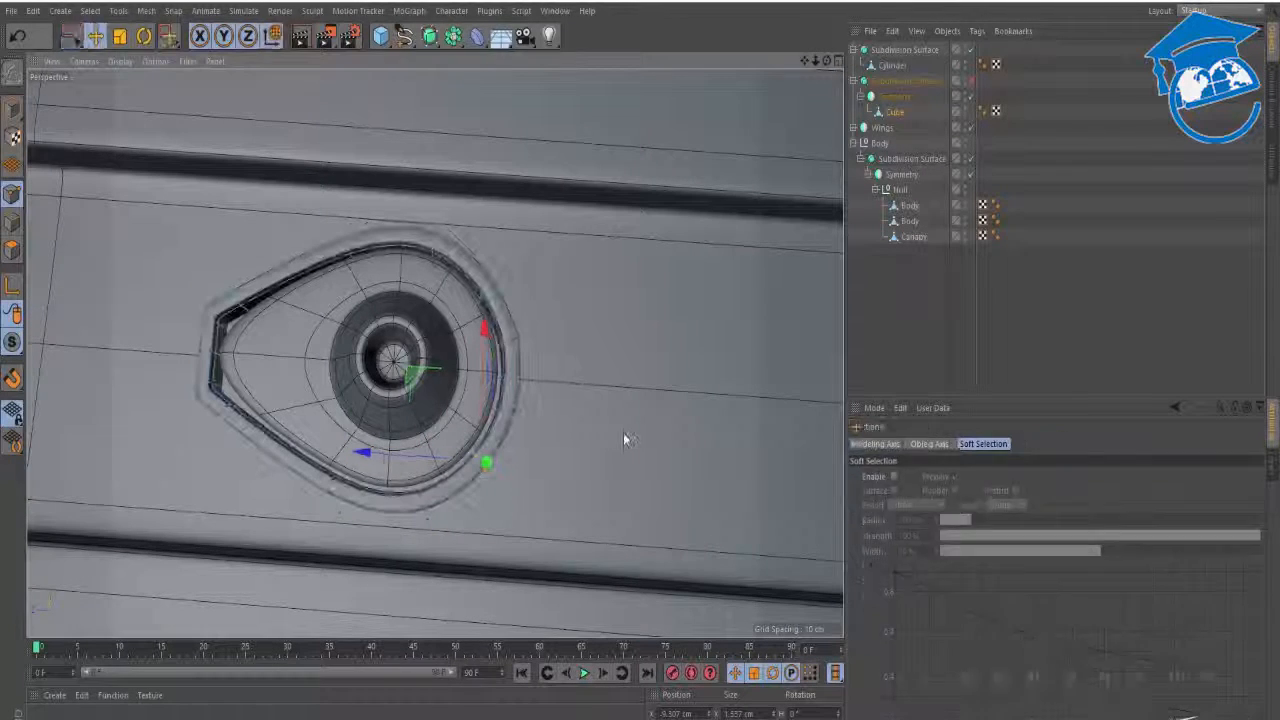
pyautogui.click(624, 434)
pyautogui.click(885, 332)
pyautogui.keyDown('alt'); pyautogui.moveTo(447, 364); pyautogui.dragTo(563, 404, button='middle'); pyautogui.keyUp('alt')
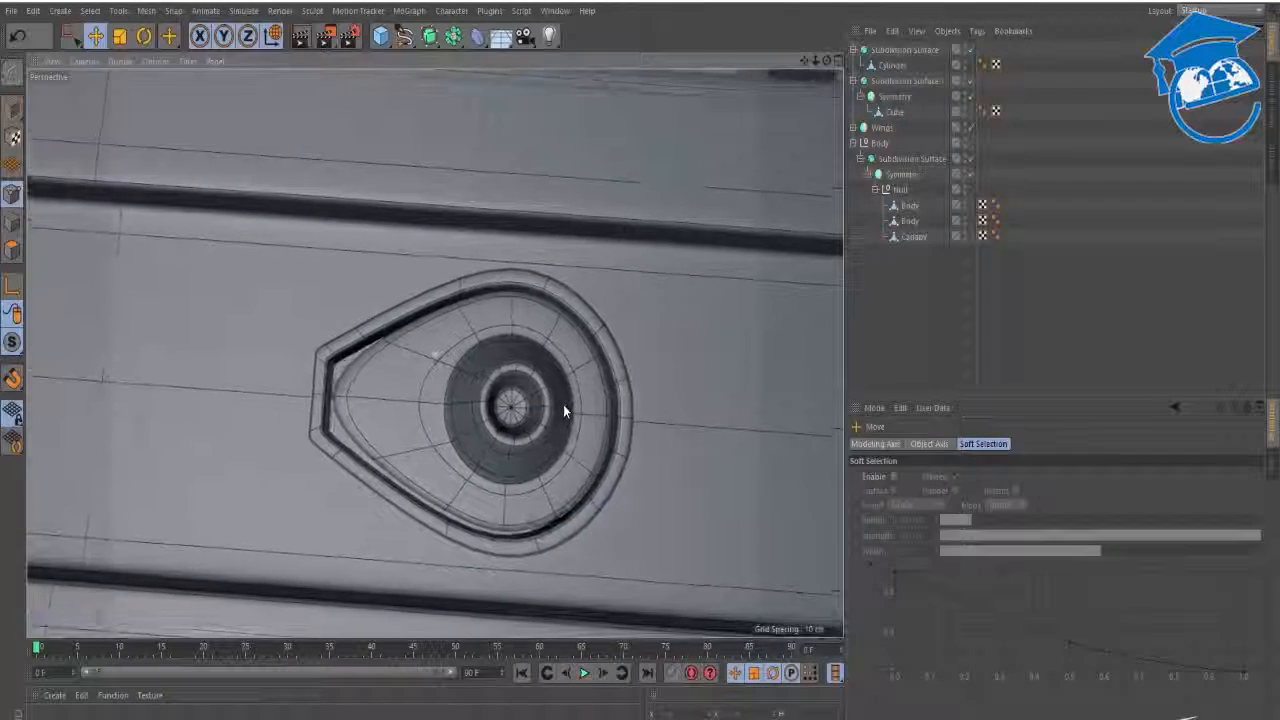
# - Switch to the image viewer showing the X-Wing_Top.jpg reference
pyautogui.hotkey('alt', 'Tab')
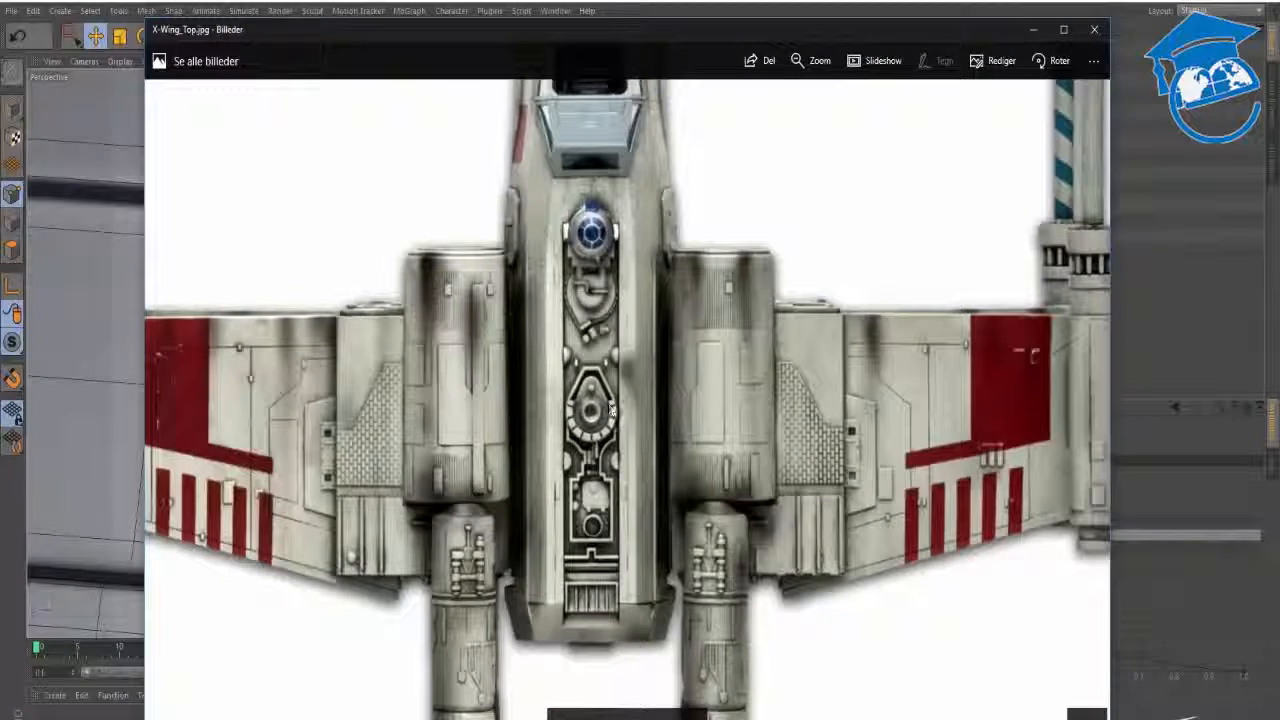
# - Switch back to Cinema 4D and add a new cube as a separate object outside the rim's Subdivision Surface
pyautogui.hotkey('alt', 'Tab')
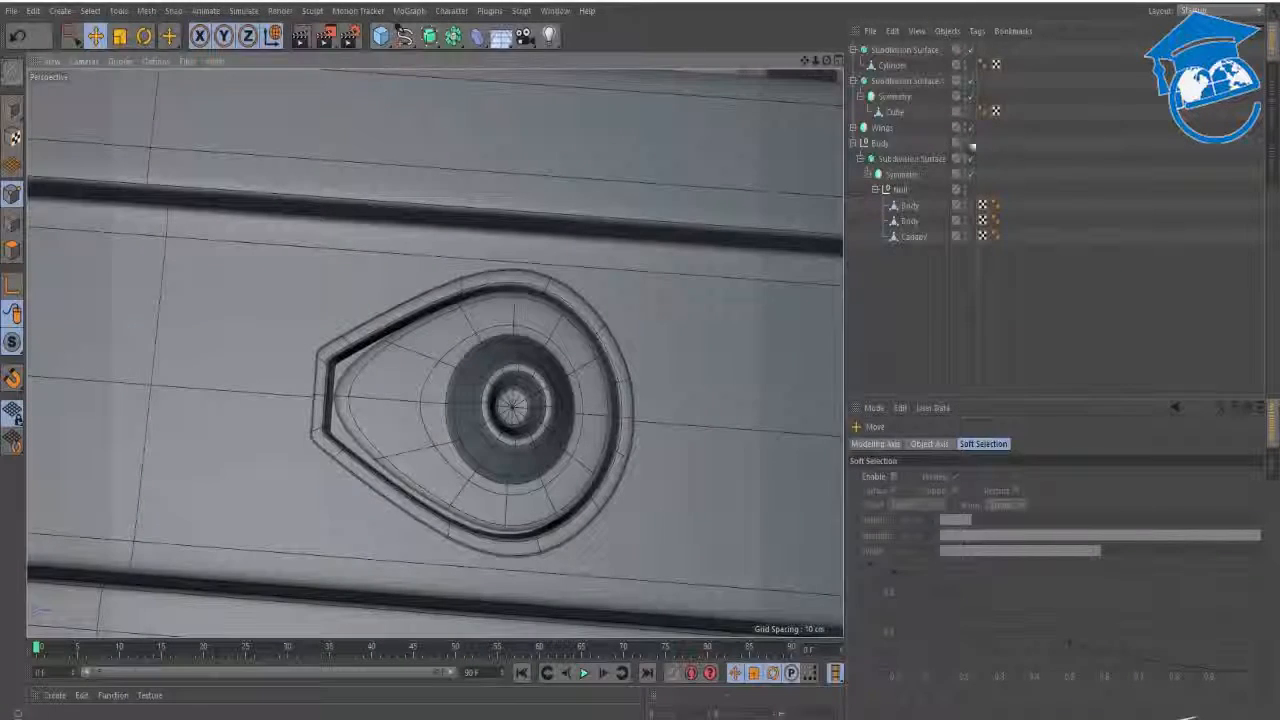
pyautogui.click(903, 80)
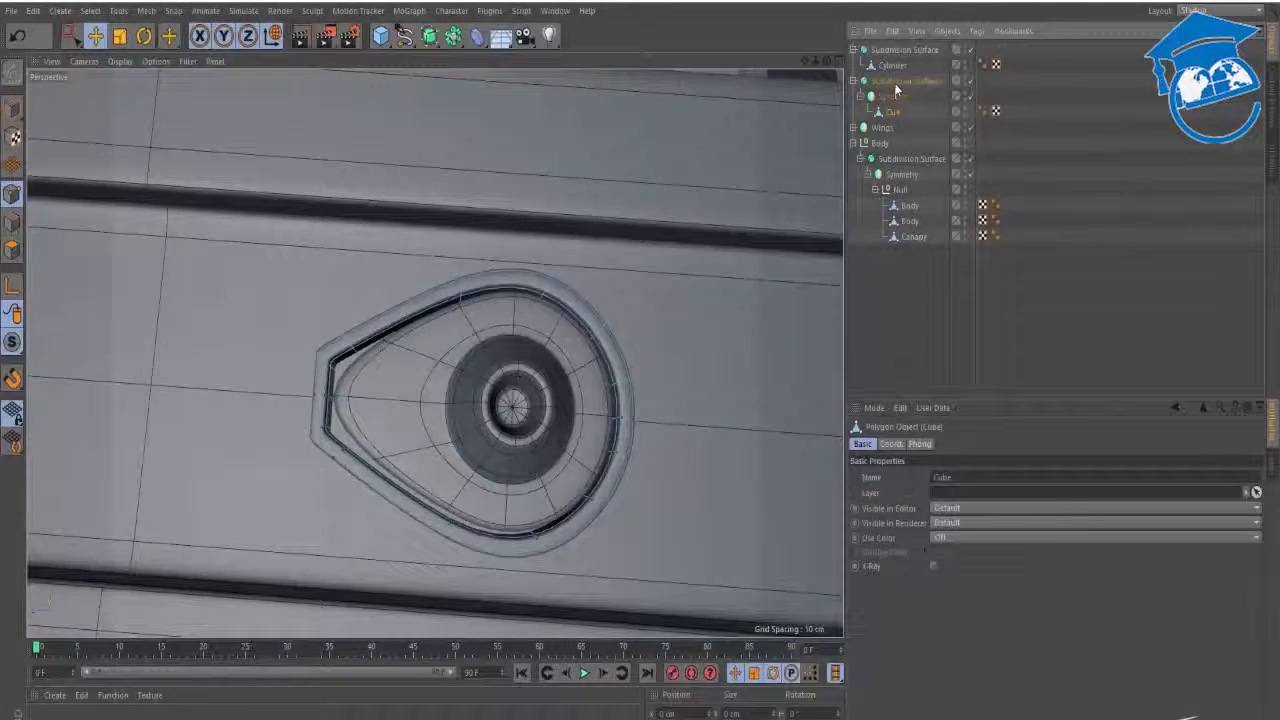
pyautogui.keyDown('alt'); pyautogui.click(389, 42); pyautogui.keyUp('alt')
pyautogui.moveTo(891, 98); pyautogui.dragTo(888, 78)
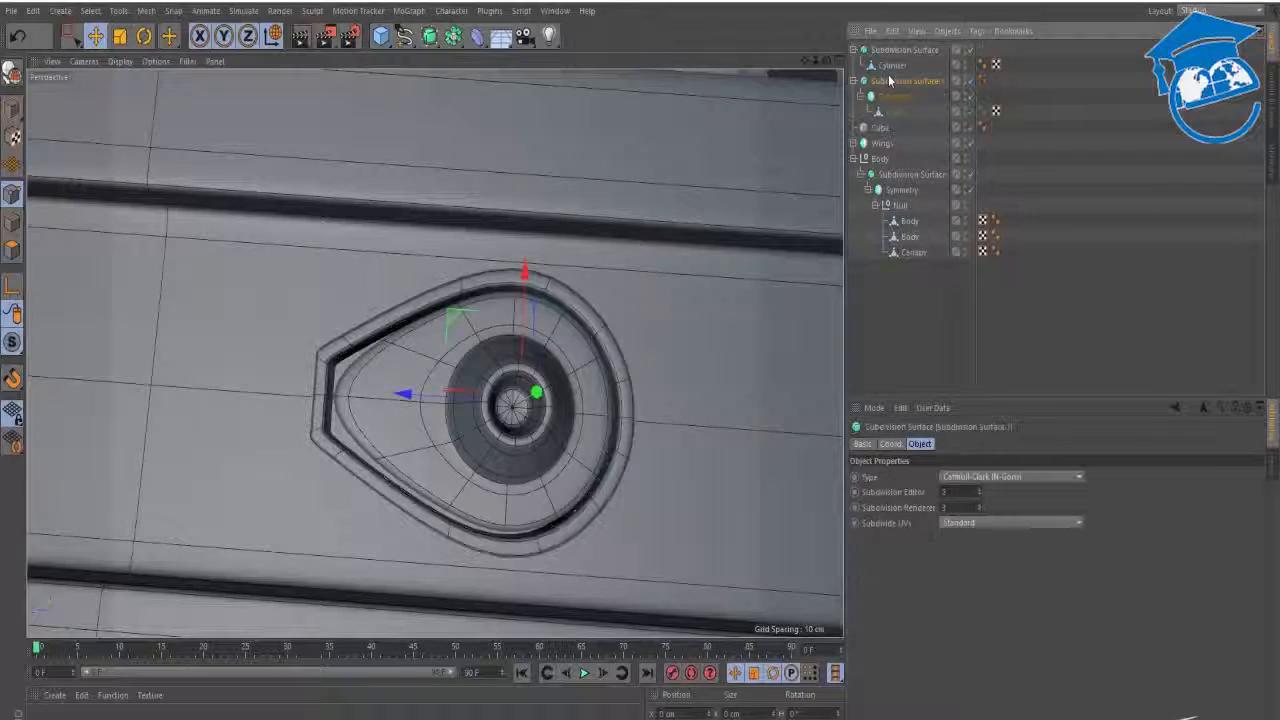
pyautogui.click(882, 129)
# - Scale the new cube down to about 5.6 cm so it sits over the cone's opening, and make it editable
pyautogui.keyDown('alt'); pyautogui.moveTo(642, 244); pyautogui.dragTo(567, 248, button='right'); pyautogui.keyUp('alt')
pyautogui.keyDown('alt'); pyautogui.moveTo(567, 248); pyautogui.dragTo(470, 308, button='middle'); pyautogui.keyUp('alt')
pyautogui.press('t')
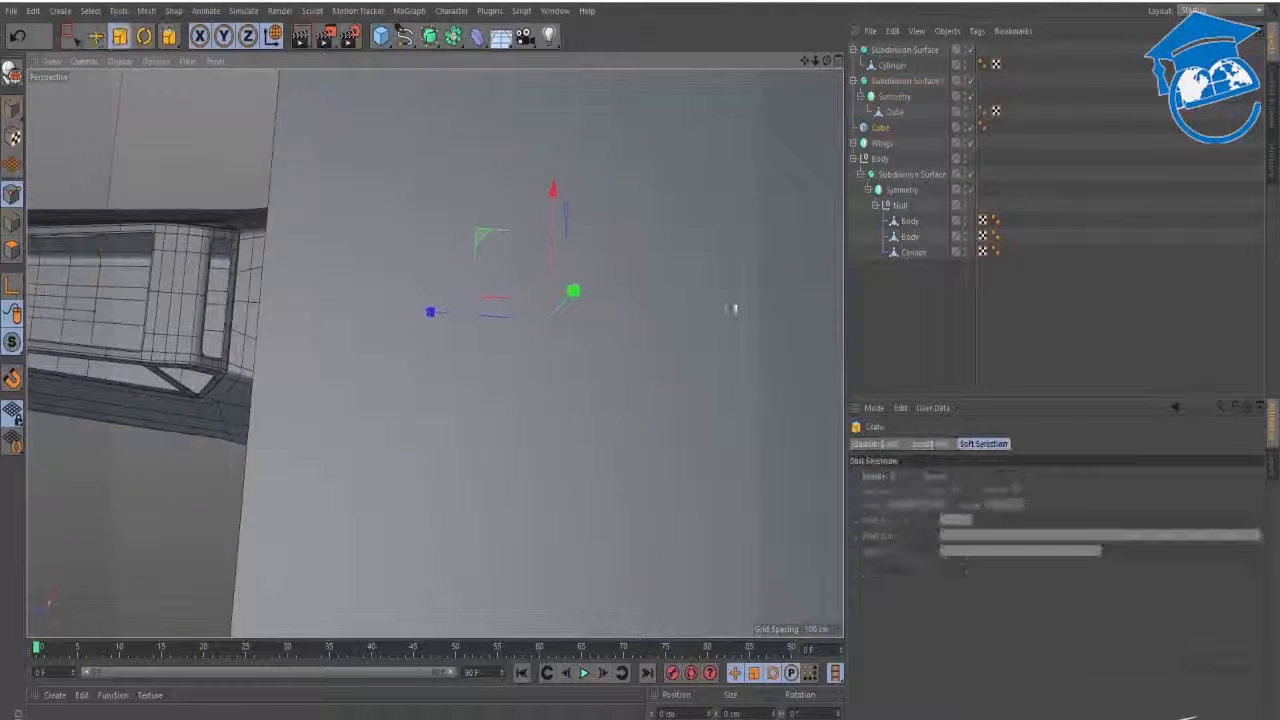
pyautogui.moveTo(734, 308); pyautogui.dragTo(124, 363)
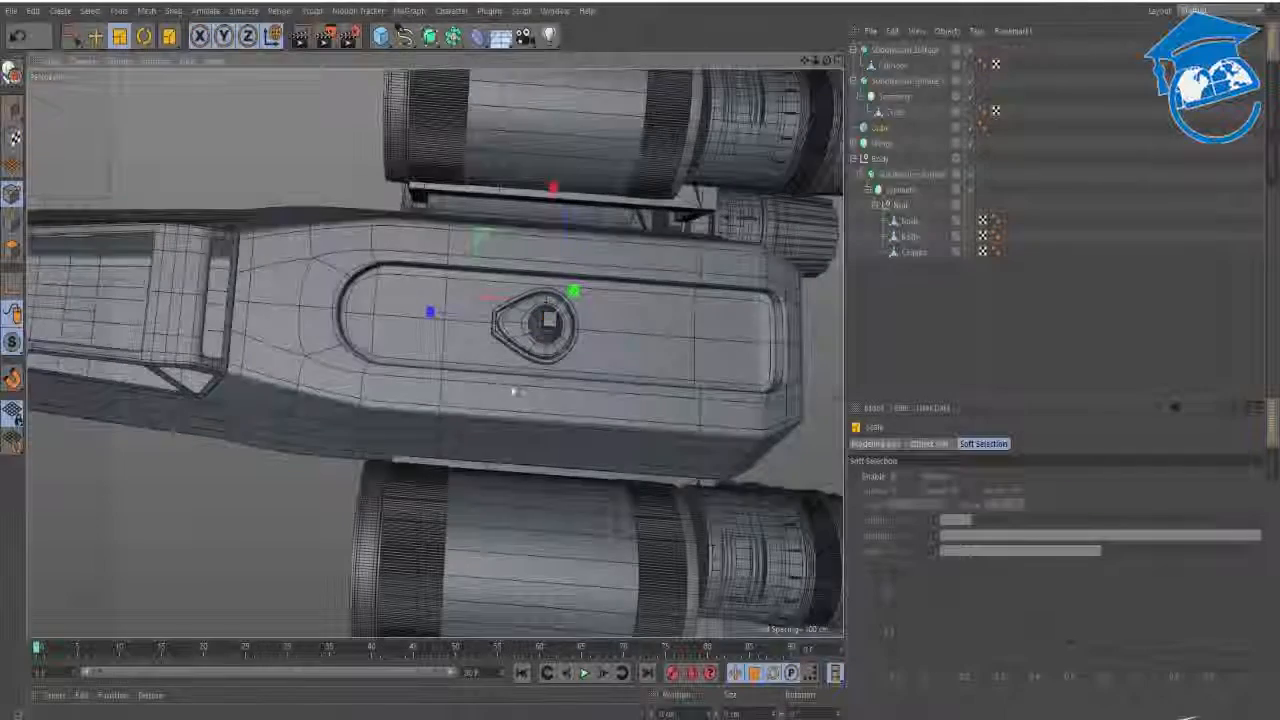
pyautogui.keyDown('alt'); pyautogui.moveTo(519, 374); pyautogui.dragTo(629, 337, button='right'); pyautogui.keyUp('alt')
pyautogui.keyDown('alt'); pyautogui.moveTo(661, 206); pyautogui.dragTo(437, 346, button='middle'); pyautogui.keyUp('alt')
pyautogui.keyDown('alt'); pyautogui.moveTo(440, 320); pyautogui.dragTo(447, 216); pyautogui.keyUp('alt')
pyautogui.keyDown('alt'); pyautogui.moveTo(434, 354); pyautogui.dragTo(454, 209, button='middle'); pyautogui.keyUp('alt')
pyautogui.scroll(3, 454, 209)
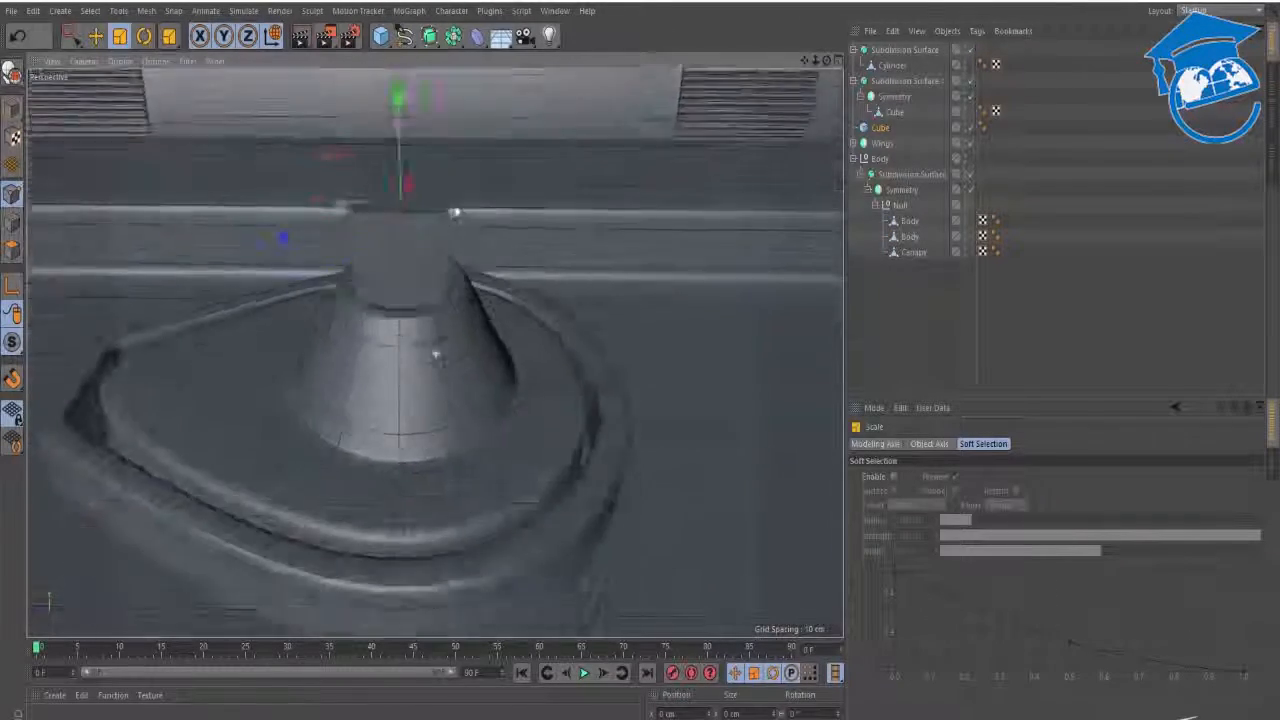
pyautogui.press('c')
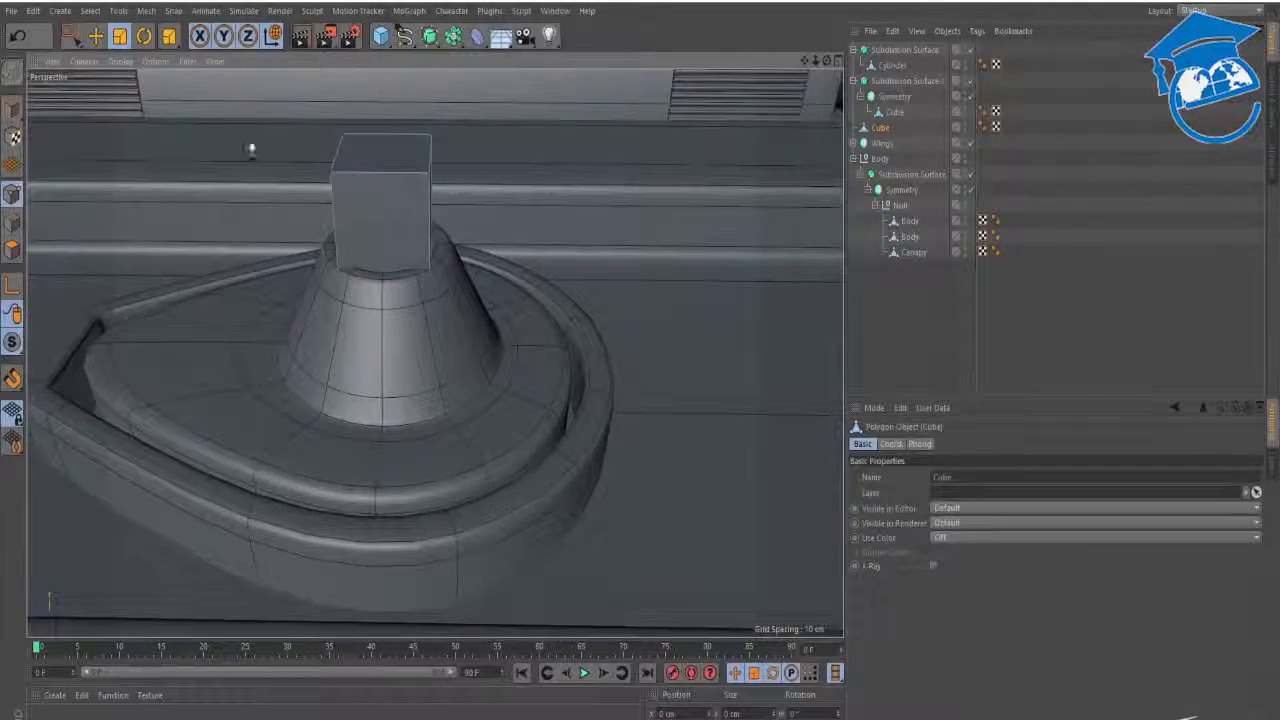
# - Move the cube off the cone to the rim's rounded end and reduce its height to make a flat block
pyautogui.click(12, 110)
pyautogui.press('e')
pyautogui.moveTo(308, 128); pyautogui.dragTo(503, 220)
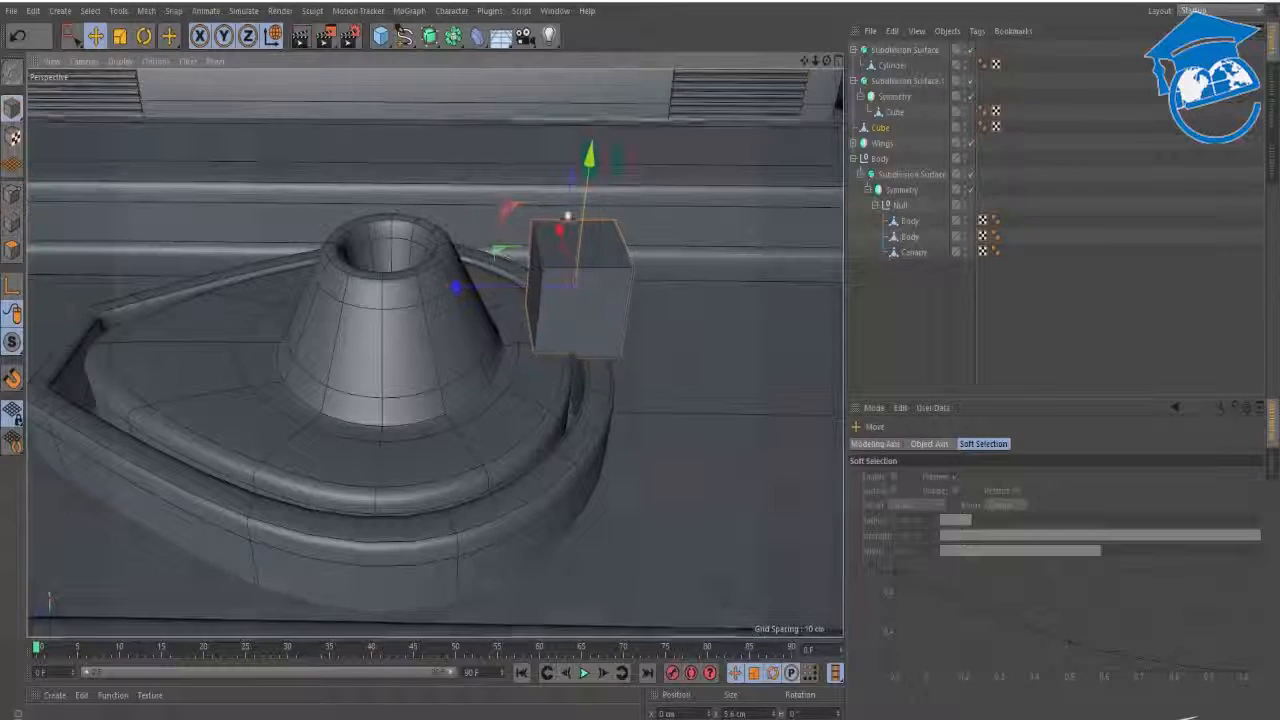
pyautogui.press('t')
pyautogui.moveTo(591, 157); pyautogui.dragTo(589, 284)
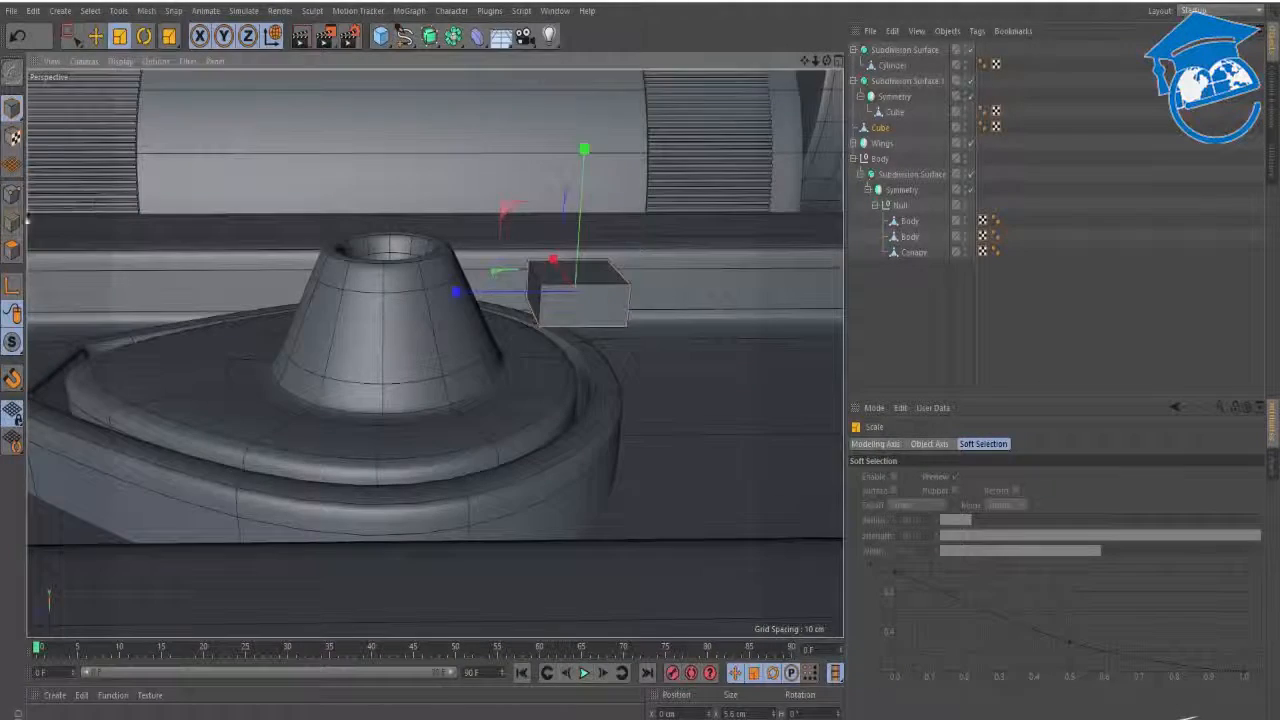
# - Try to bevel the block's edges in Solid mode
pyautogui.click(12, 250)
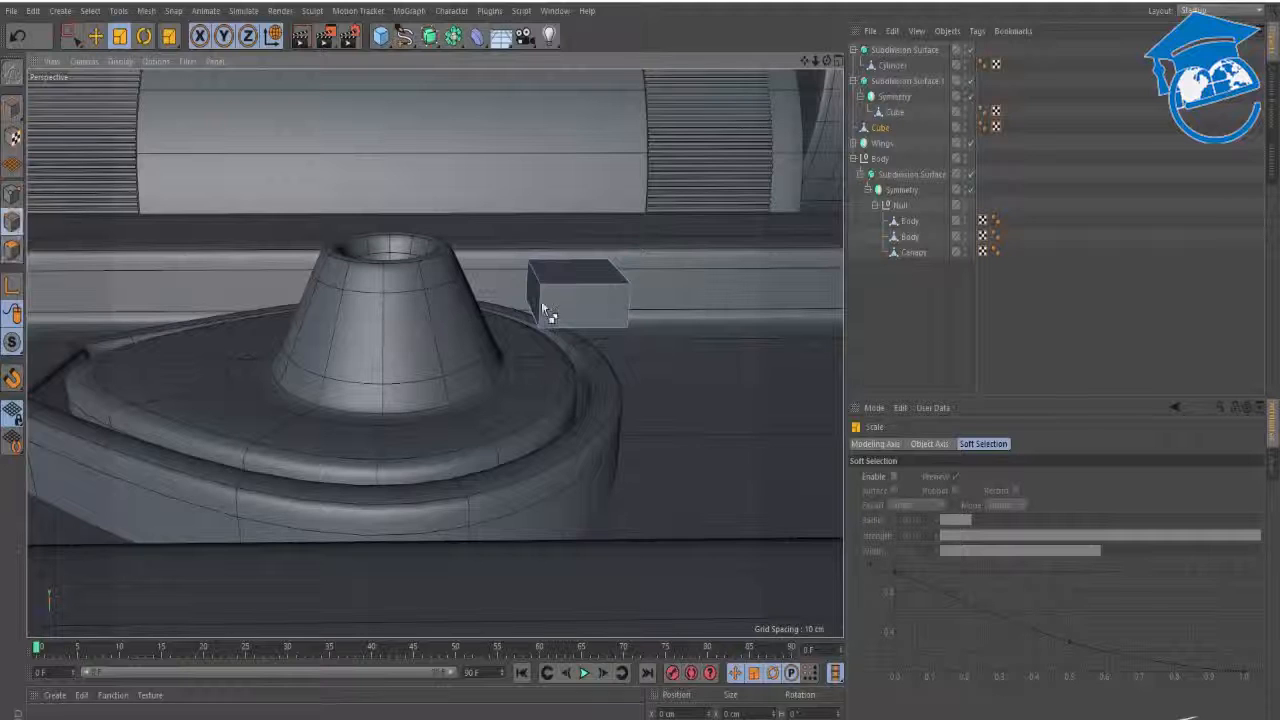
pyautogui.rightClick(698, 372)
pyautogui.click(697, 663)
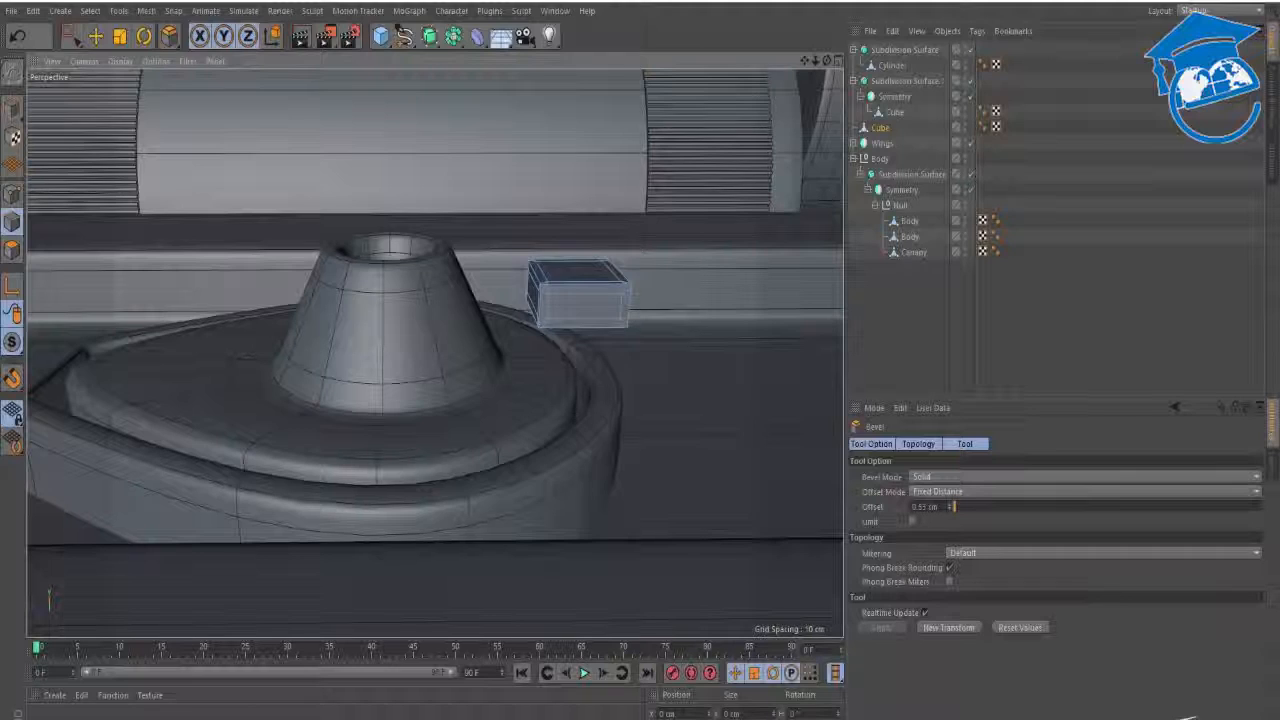
pyautogui.keyDown('alt'); pyautogui.moveTo(563, 306); pyautogui.dragTo(1030, 318); pyautogui.keyUp('alt')
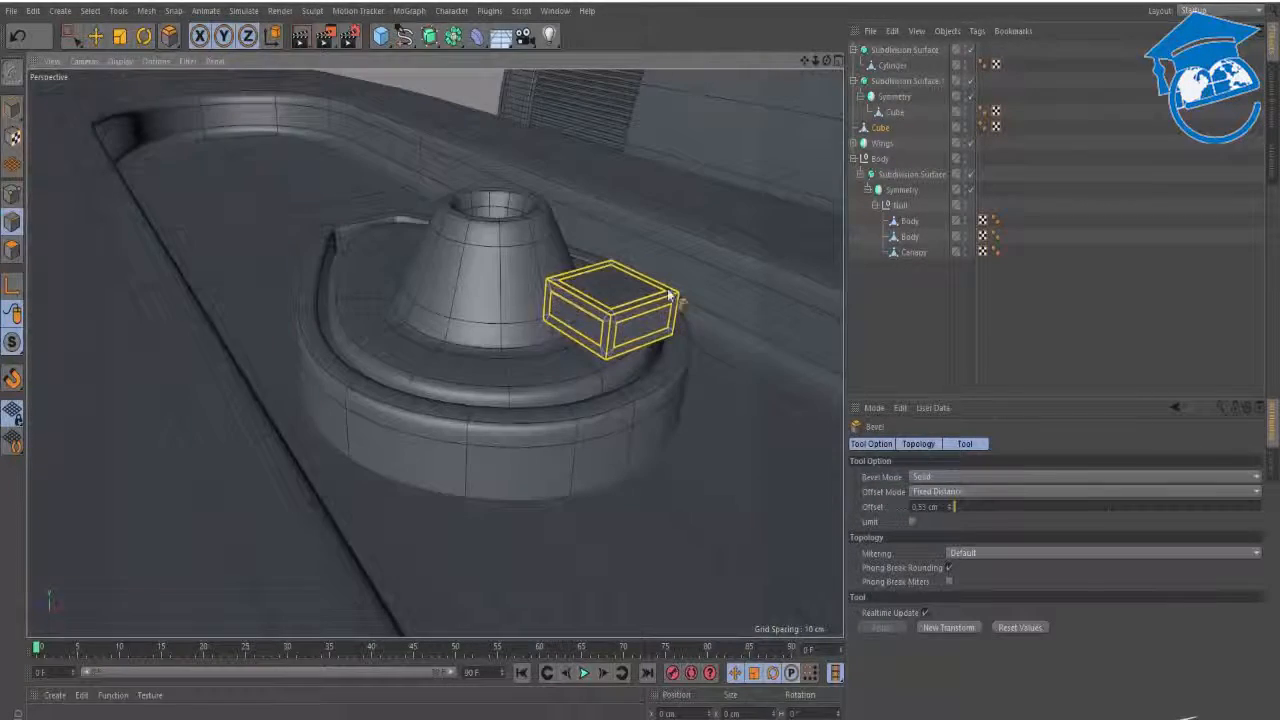
pyautogui.scroll(10, 694, 284)
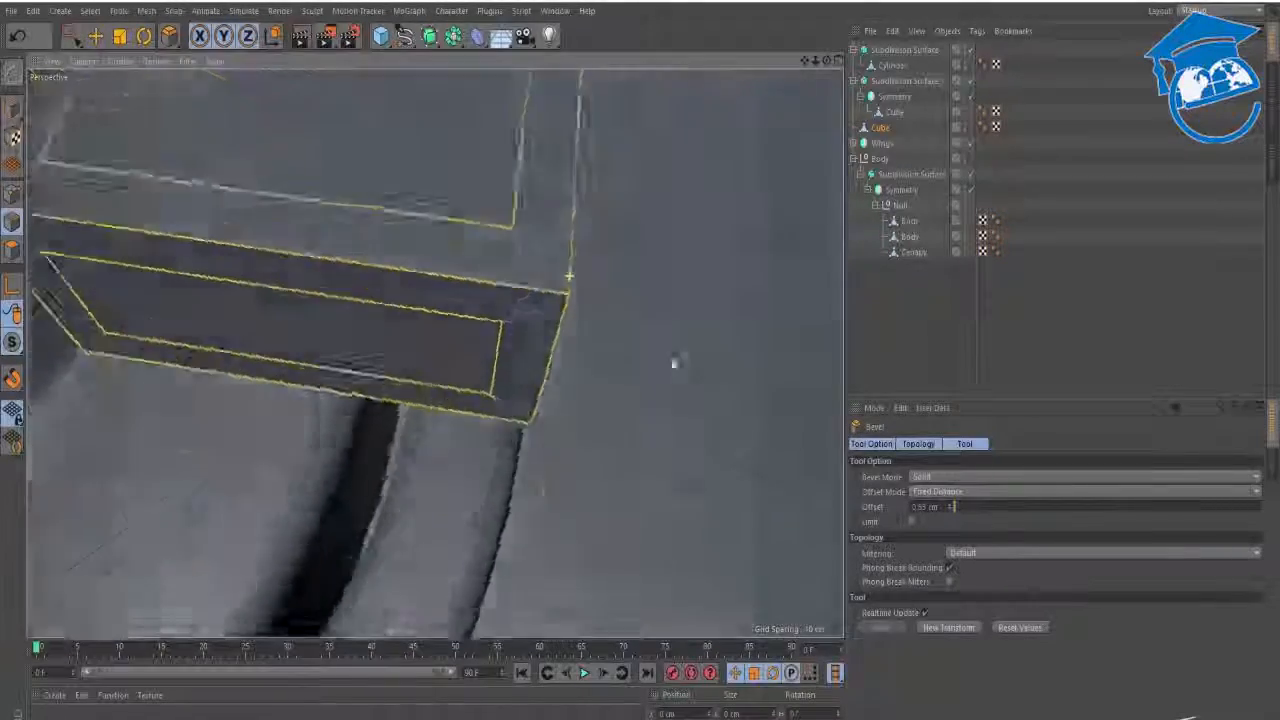
pyautogui.keyDown('alt'); pyautogui.moveTo(674, 362); pyautogui.dragTo(668, 302); pyautogui.keyUp('alt')
pyautogui.scroll(-5, 471, 303)
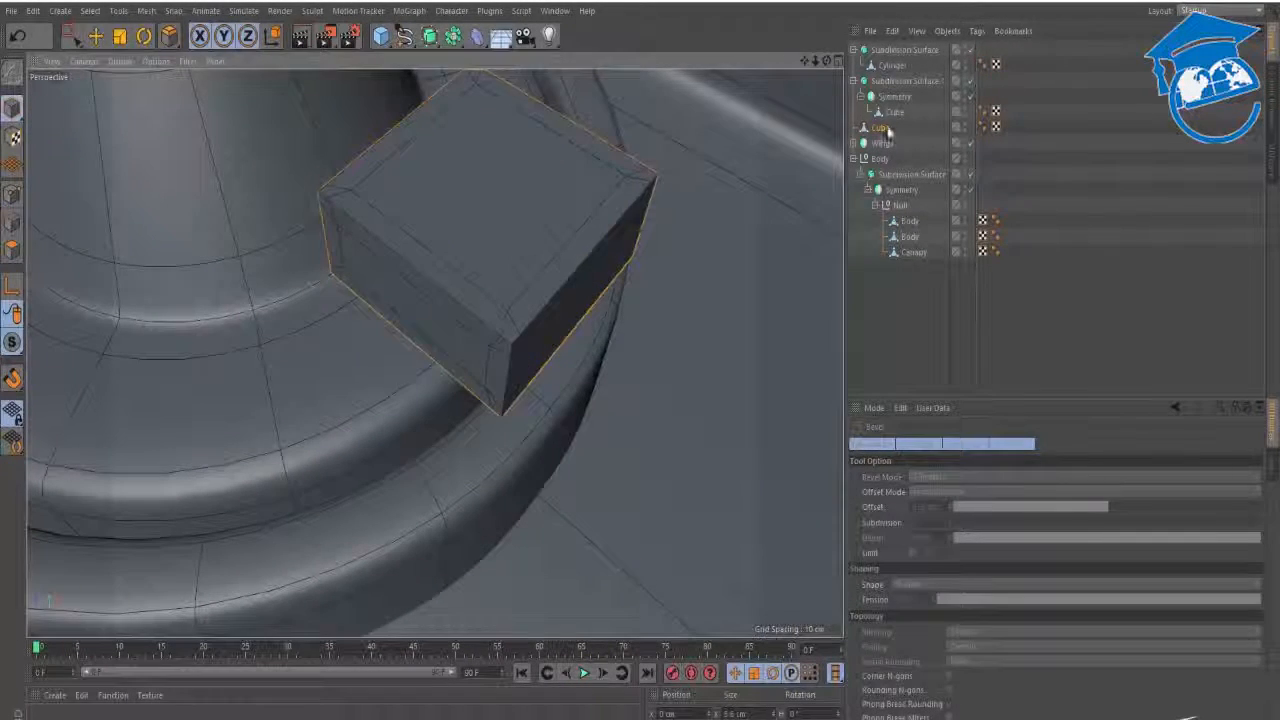
# - Try smoothing the block with a new Subdivision Surface, inspect its corners up close and undo the smoothing
pyautogui.click(884, 129)
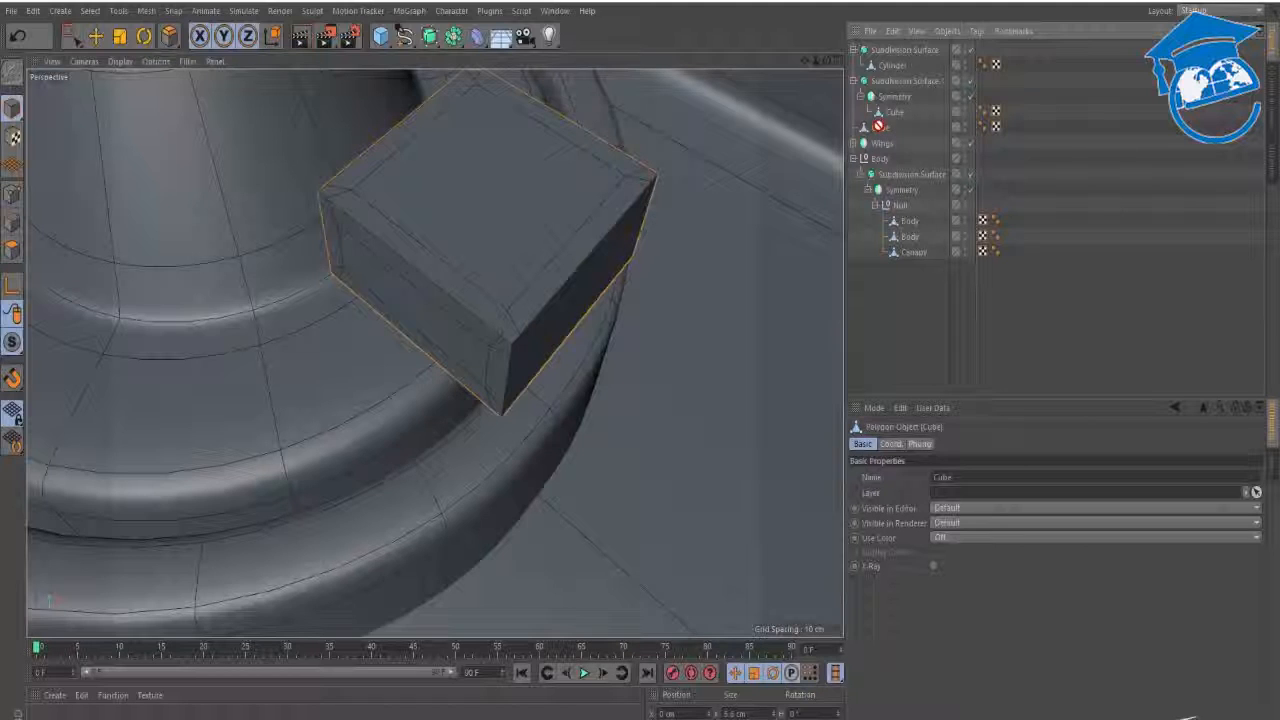
pyautogui.keyDown('alt'); pyautogui.moveTo(508, 197); pyautogui.dragTo(429, 205, button='right'); pyautogui.keyUp('alt')
pyautogui.keyDown('alt'); pyautogui.moveTo(508, 197); pyautogui.dragTo(503, 318, button='middle'); pyautogui.keyUp('alt')
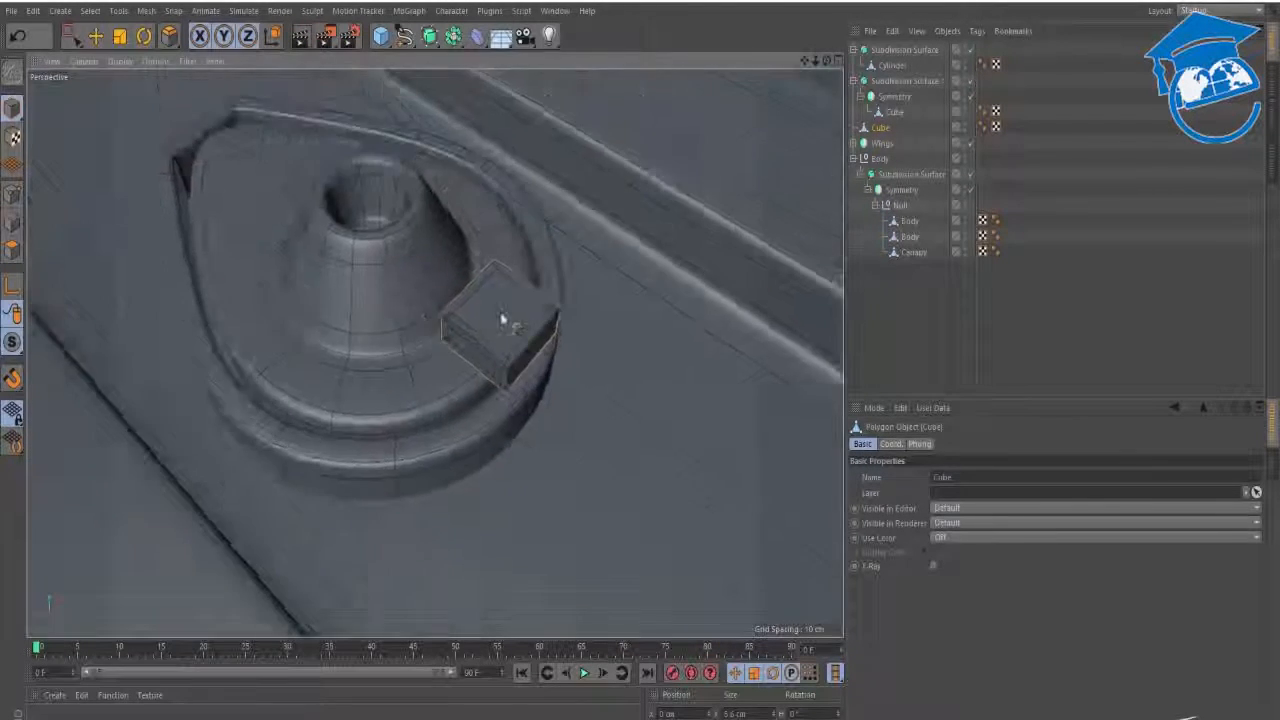
pyautogui.keyDown('alt'); pyautogui.moveTo(495, 304); pyautogui.dragTo(589, 270); pyautogui.keyUp('alt')
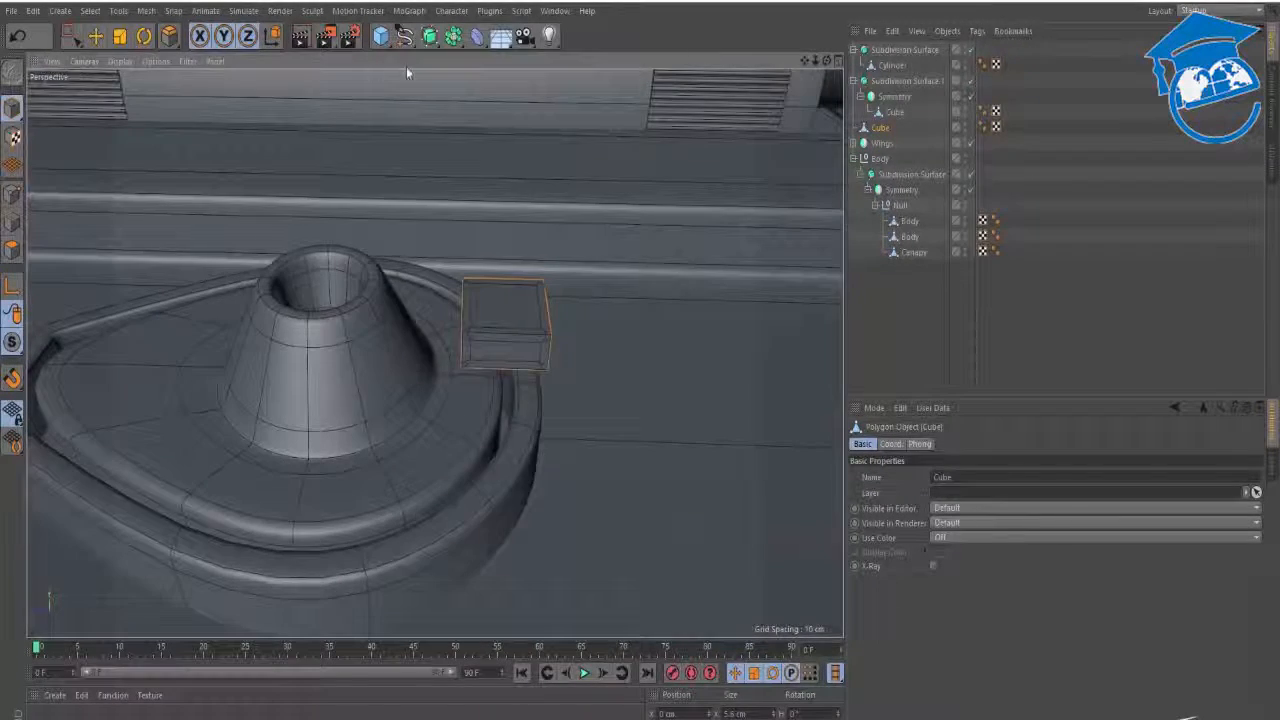
pyautogui.keyDown('alt'); pyautogui.click(453, 36); pyautogui.keyUp('alt')
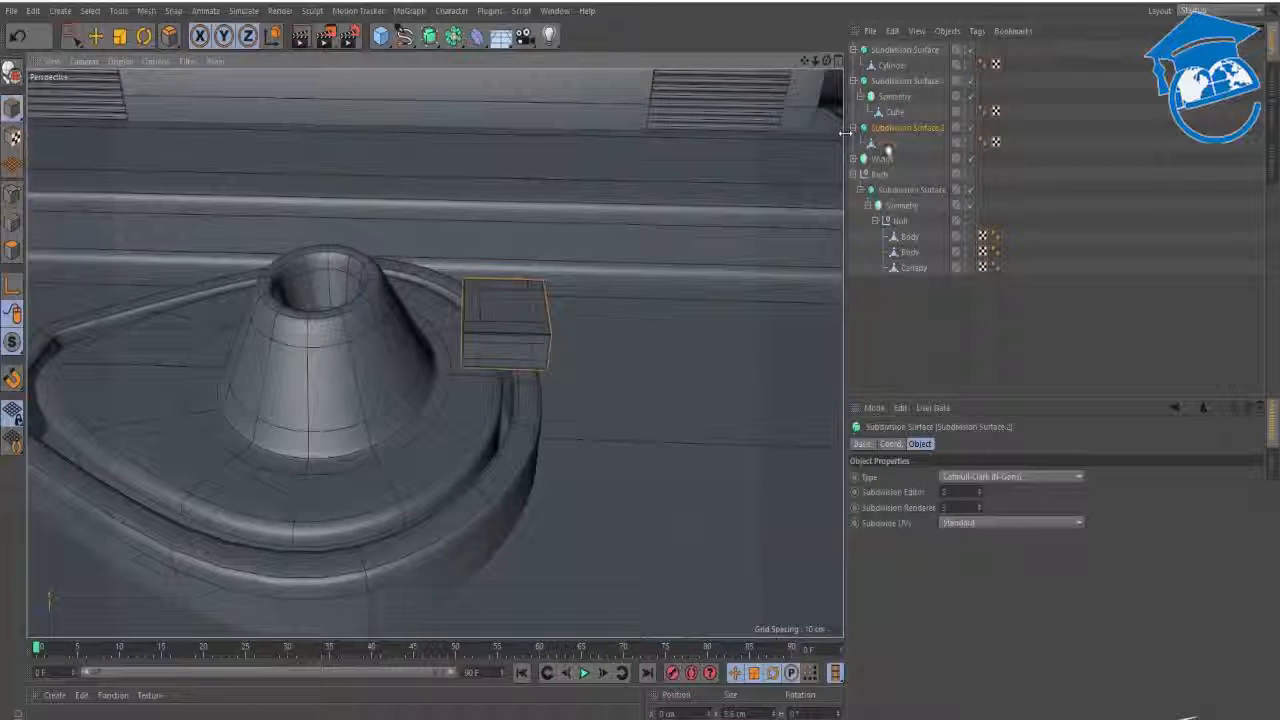
pyautogui.keyDown('alt'); pyautogui.moveTo(564, 320); pyautogui.dragTo(560, 310); pyautogui.keyUp('alt')
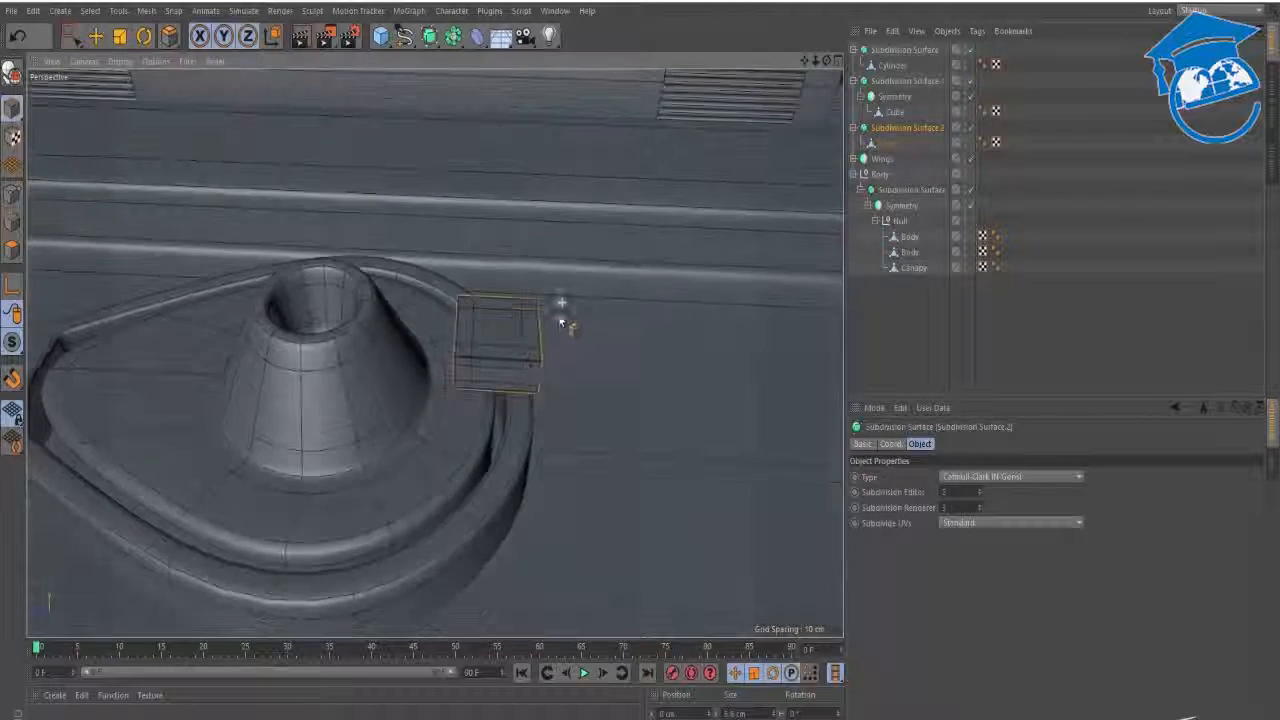
pyautogui.keyDown('alt'); pyautogui.moveTo(522, 361); pyautogui.dragTo(614, 351, button='right'); pyautogui.keyUp('alt')
pyautogui.keyDown('alt'); pyautogui.moveTo(614, 351); pyautogui.dragTo(823, 243); pyautogui.keyUp('alt')
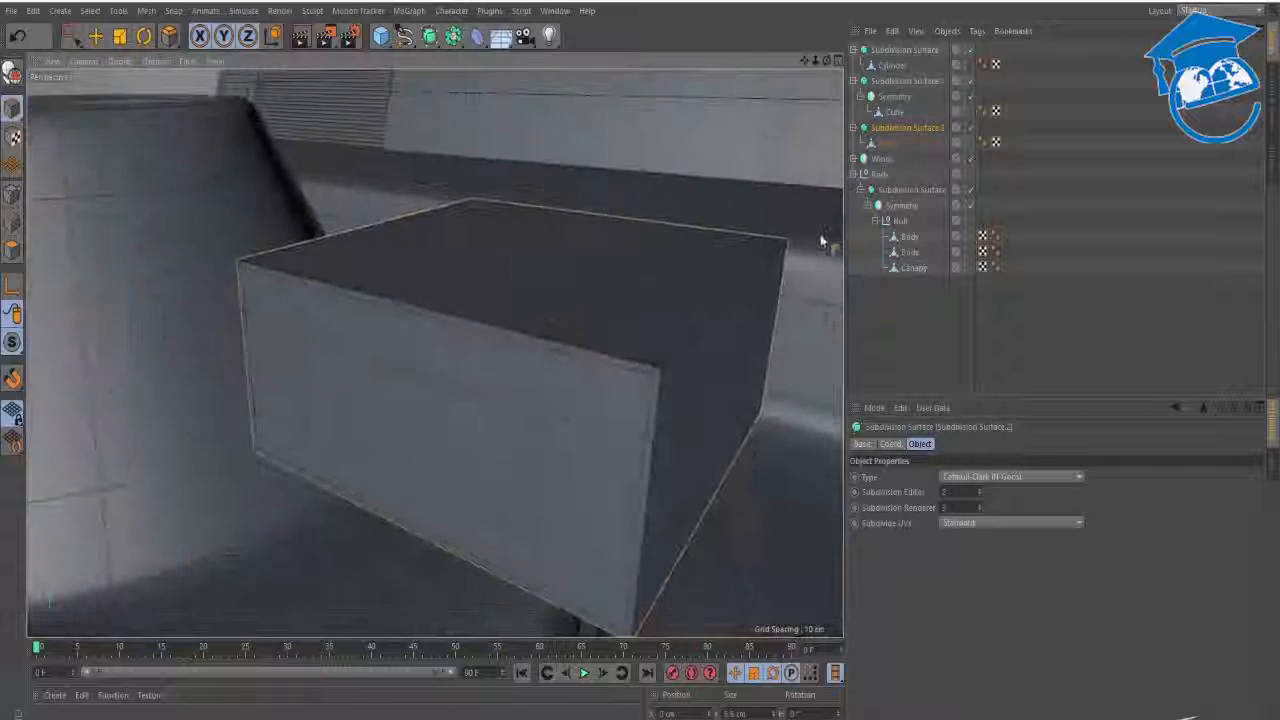
pyautogui.hotkey('ctrl', 'z')
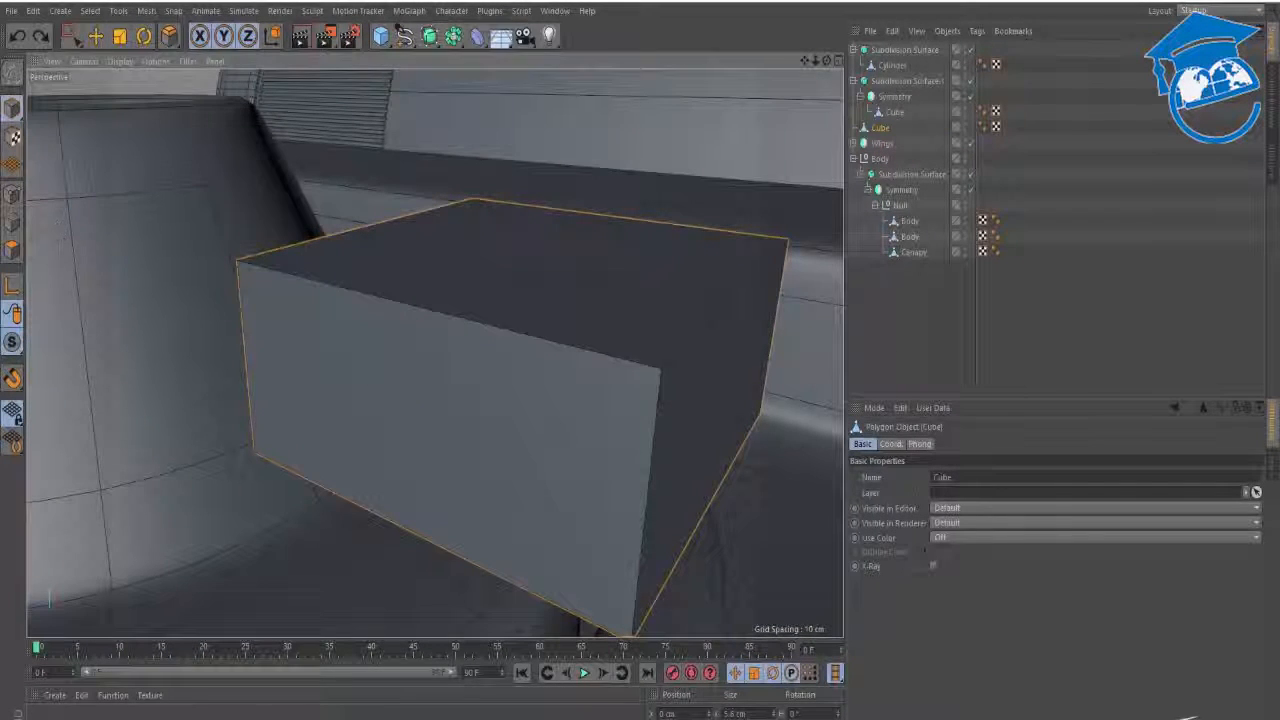
# - Bevel all the block's edges in Solid mode with an offset of about 0.73 cm and clear the edge selection
pyautogui.keyDown('alt'); pyautogui.moveTo(430, 368); pyautogui.dragTo(520, 345); pyautogui.keyUp('alt')
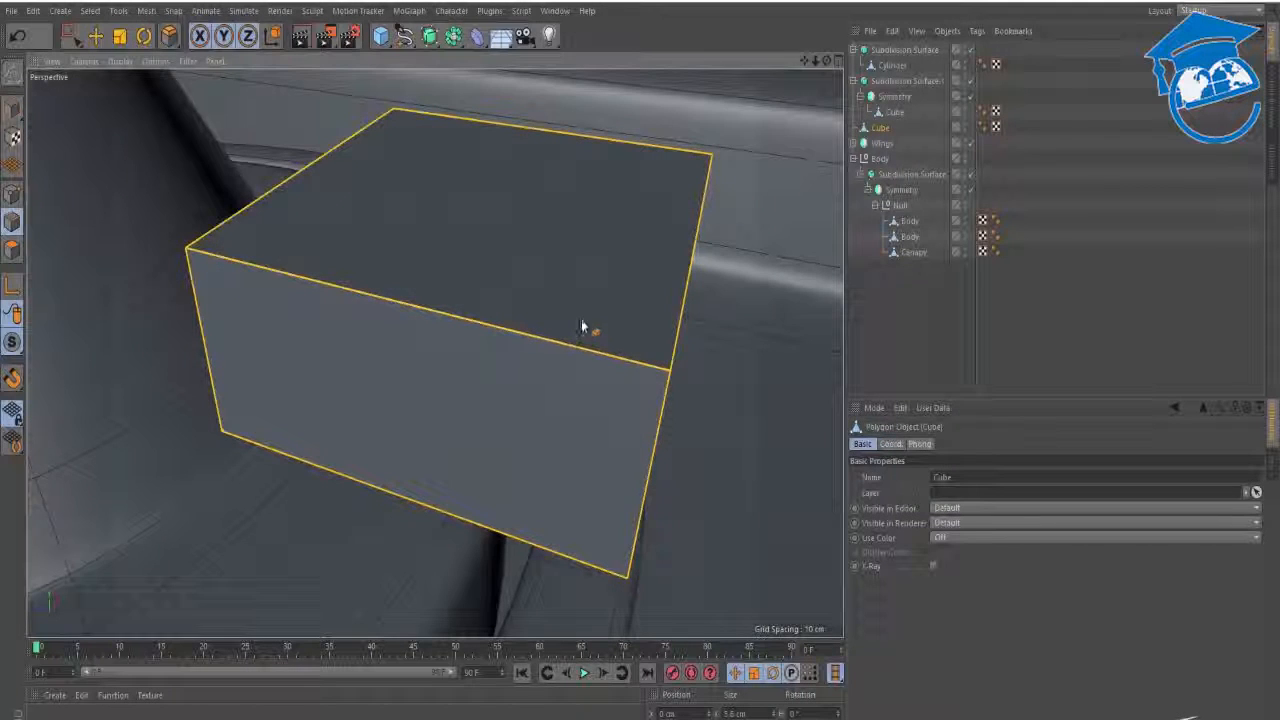
pyautogui.click(12, 246)
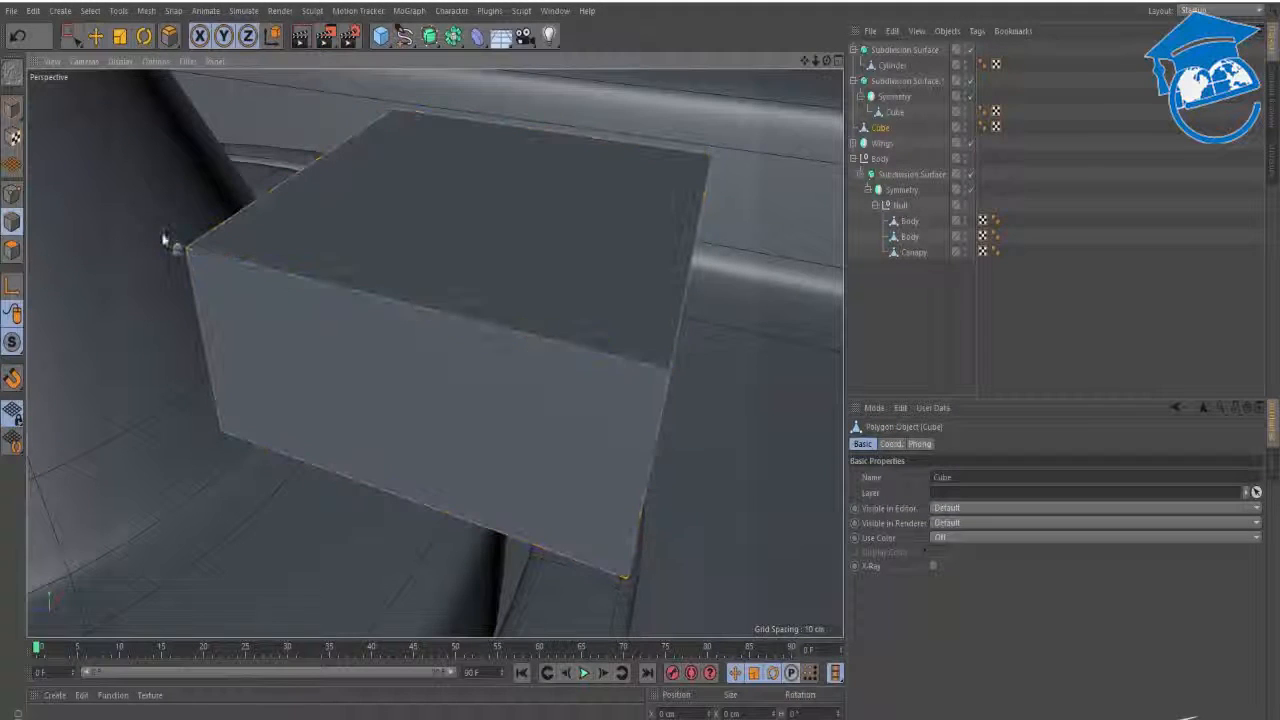
pyautogui.hotkey('ctrl', 'a')
pyautogui.rightClick(205, 457)
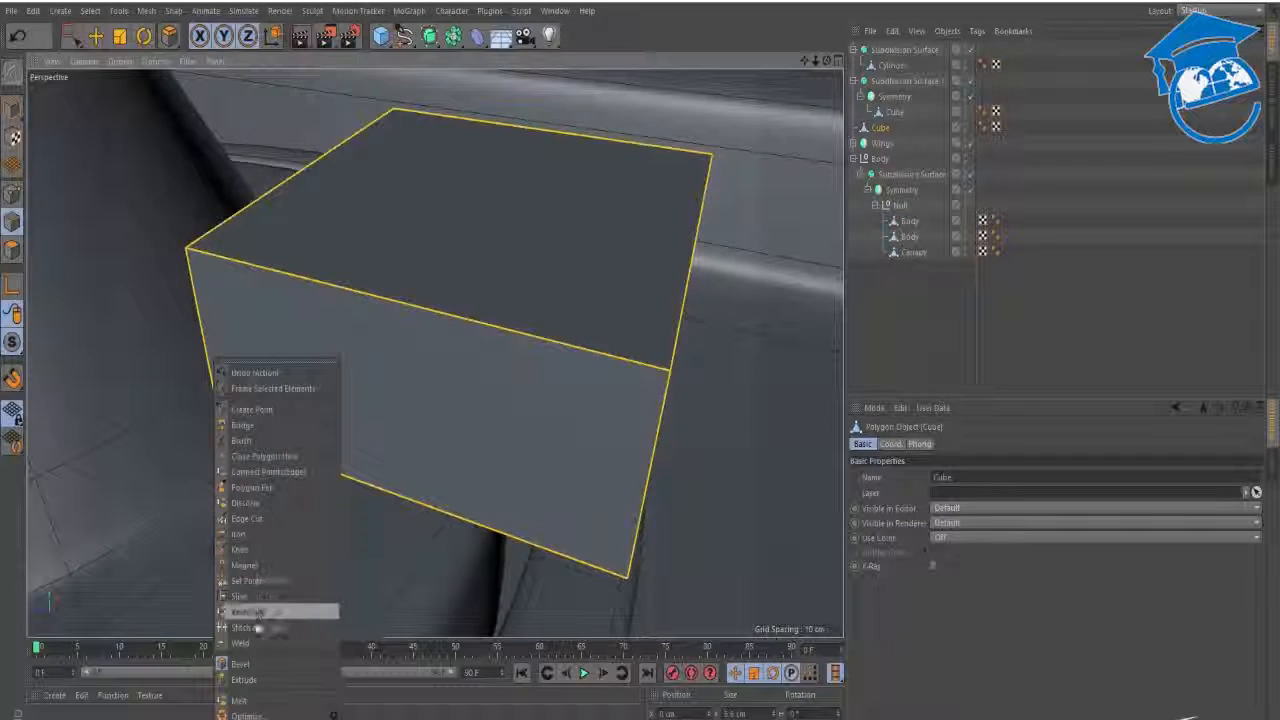
pyautogui.click(240, 665)
pyautogui.moveTo(757, 366); pyautogui.dragTo(805, 362)
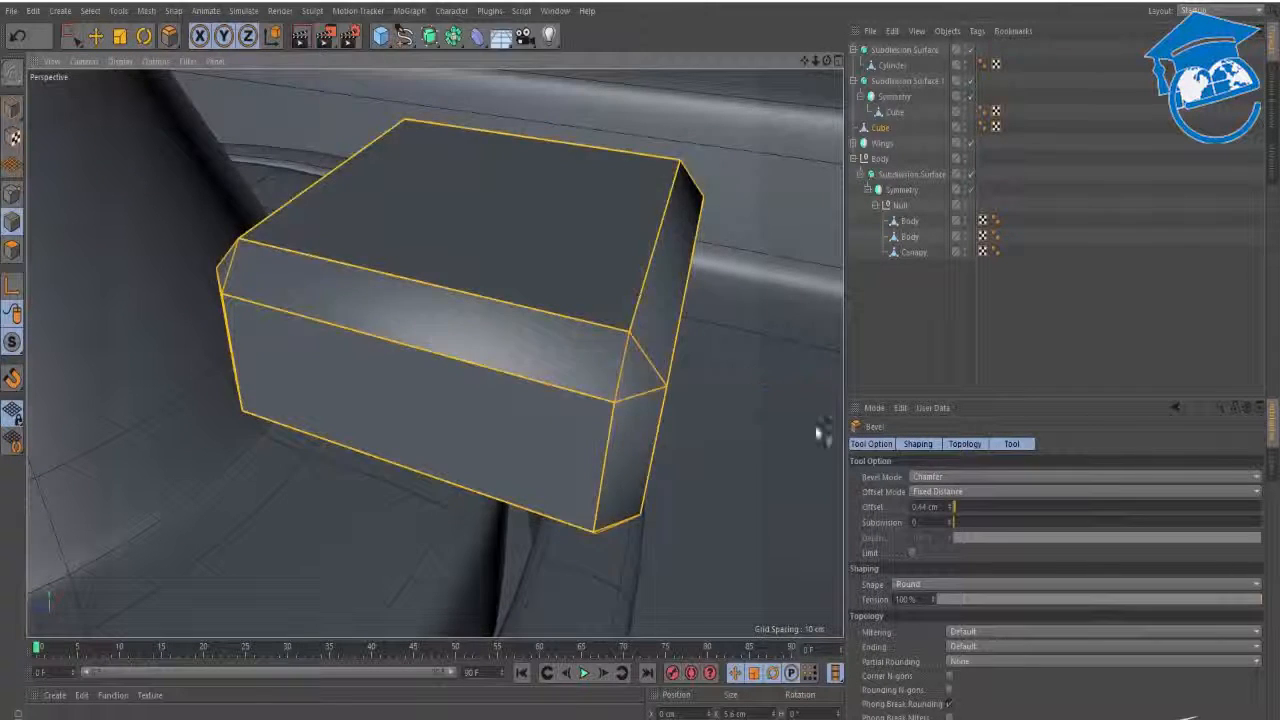
pyautogui.hotkey('ctrl', 'z')
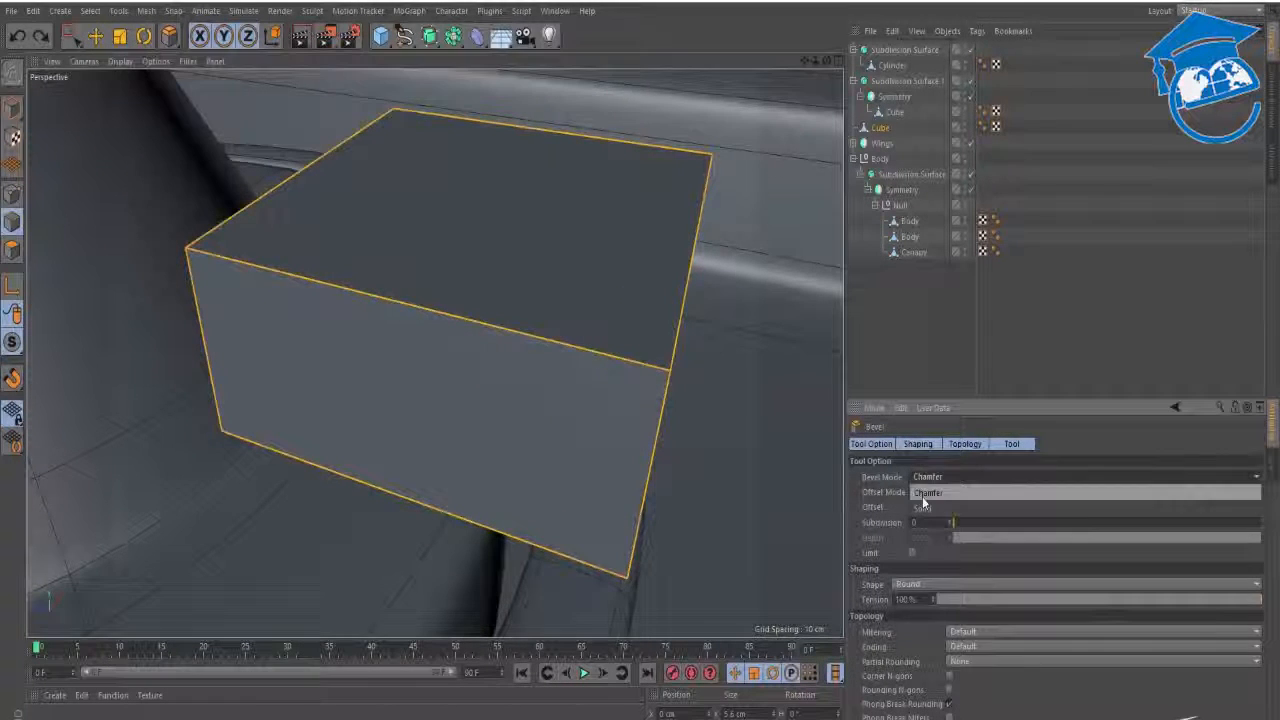
pyautogui.moveTo(798, 424); pyautogui.dragTo(840, 424)
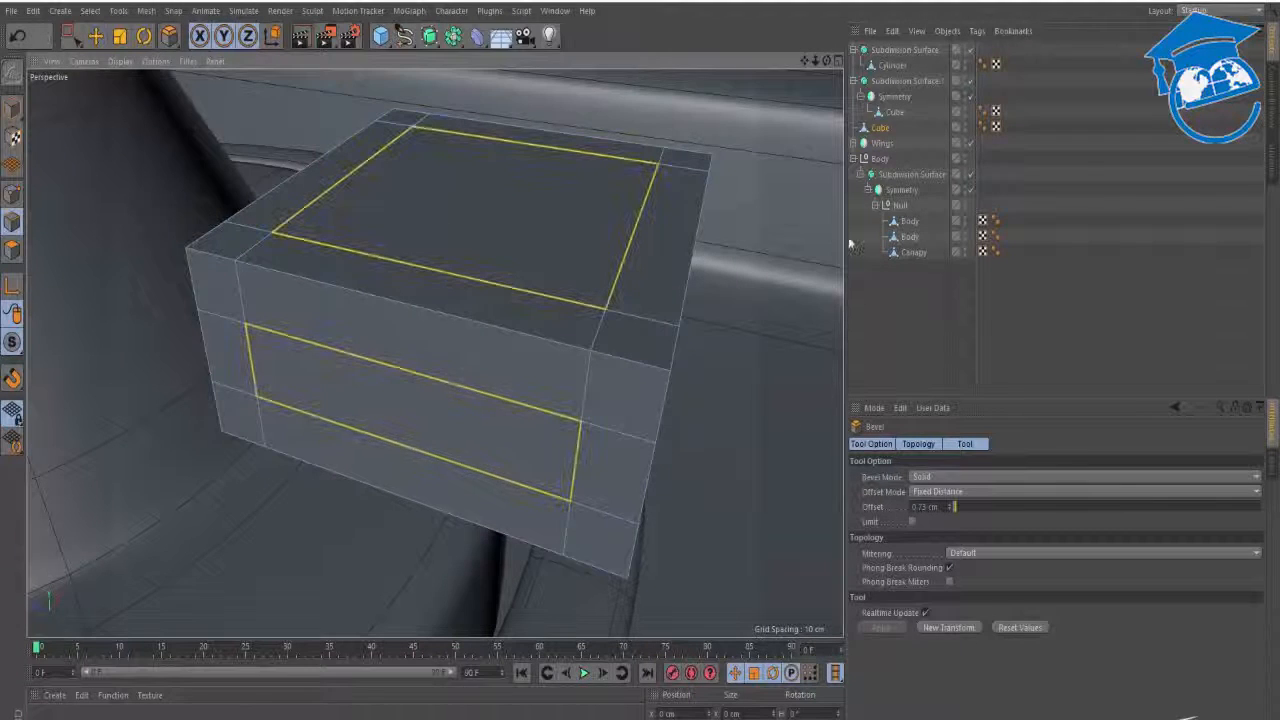
pyautogui.press('e')
pyautogui.click(756, 273)
# - Group the beveled block in a Null and put that group under a new Subdivision Surface to smooth it
pyautogui.click(876, 127)
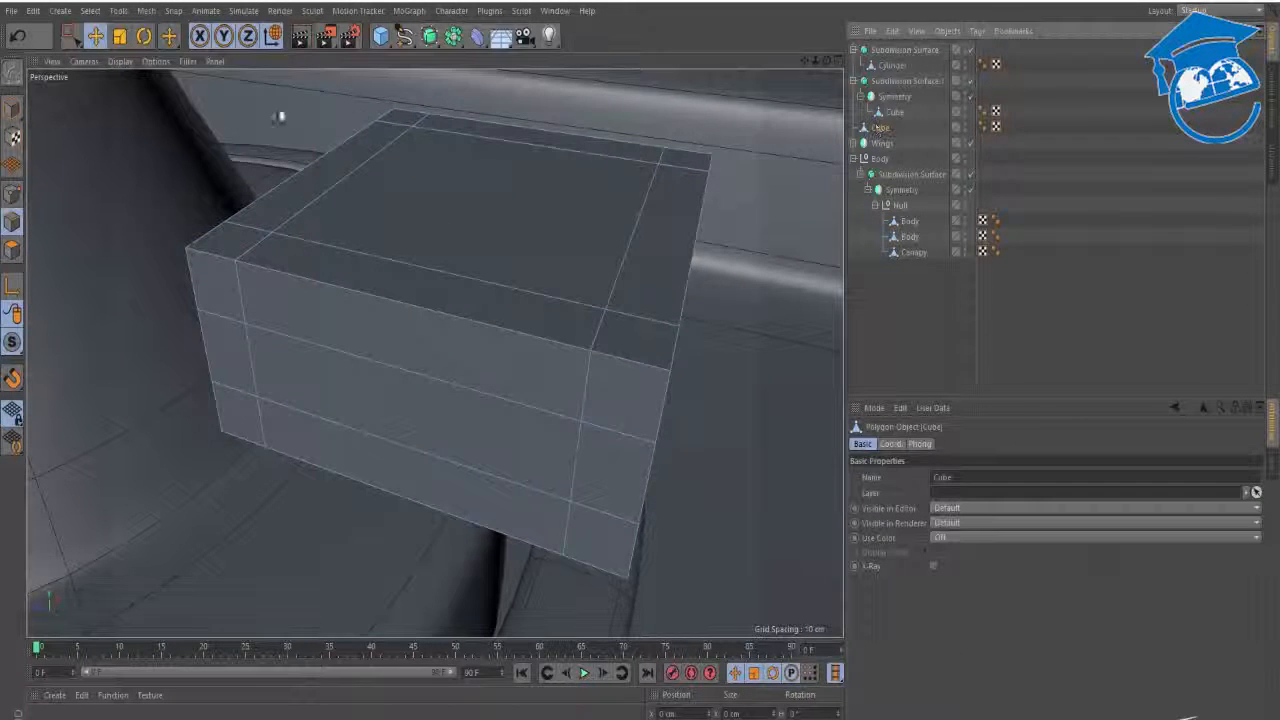
pyautogui.click(449, 43)
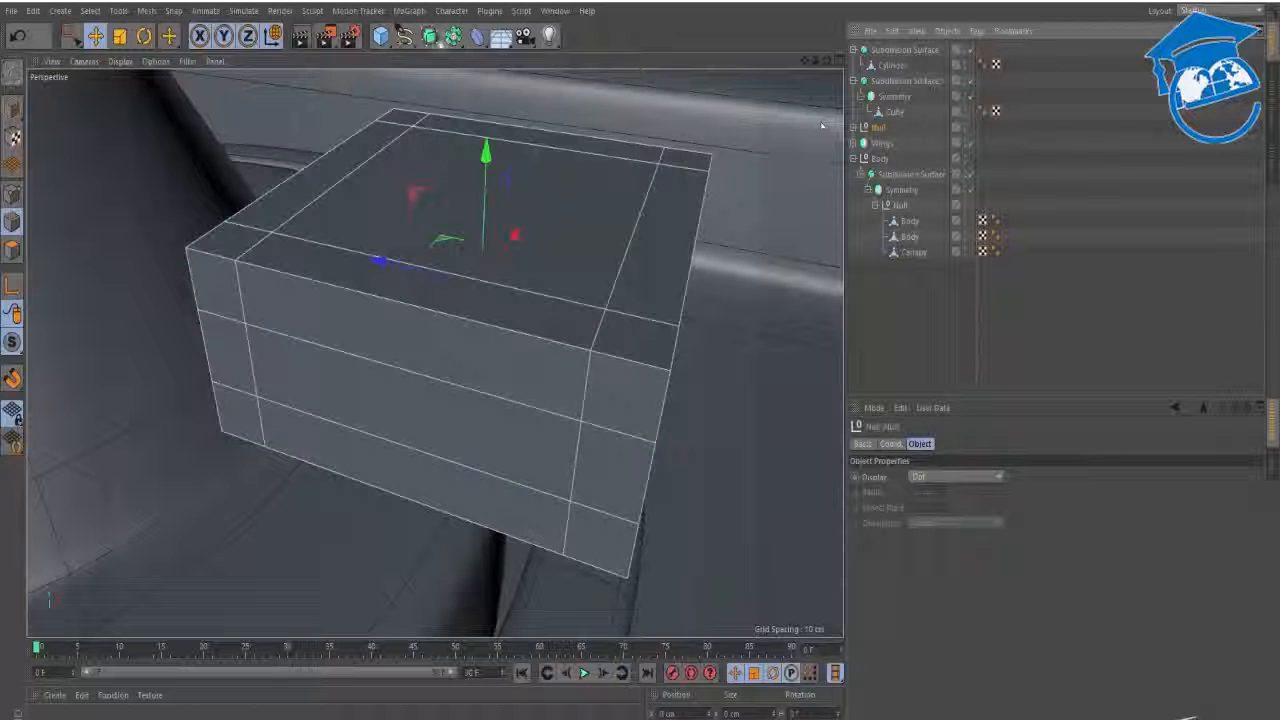
pyautogui.keyDown('alt'); pyautogui.click(429, 36); pyautogui.keyUp('alt')
pyautogui.click(860, 142)
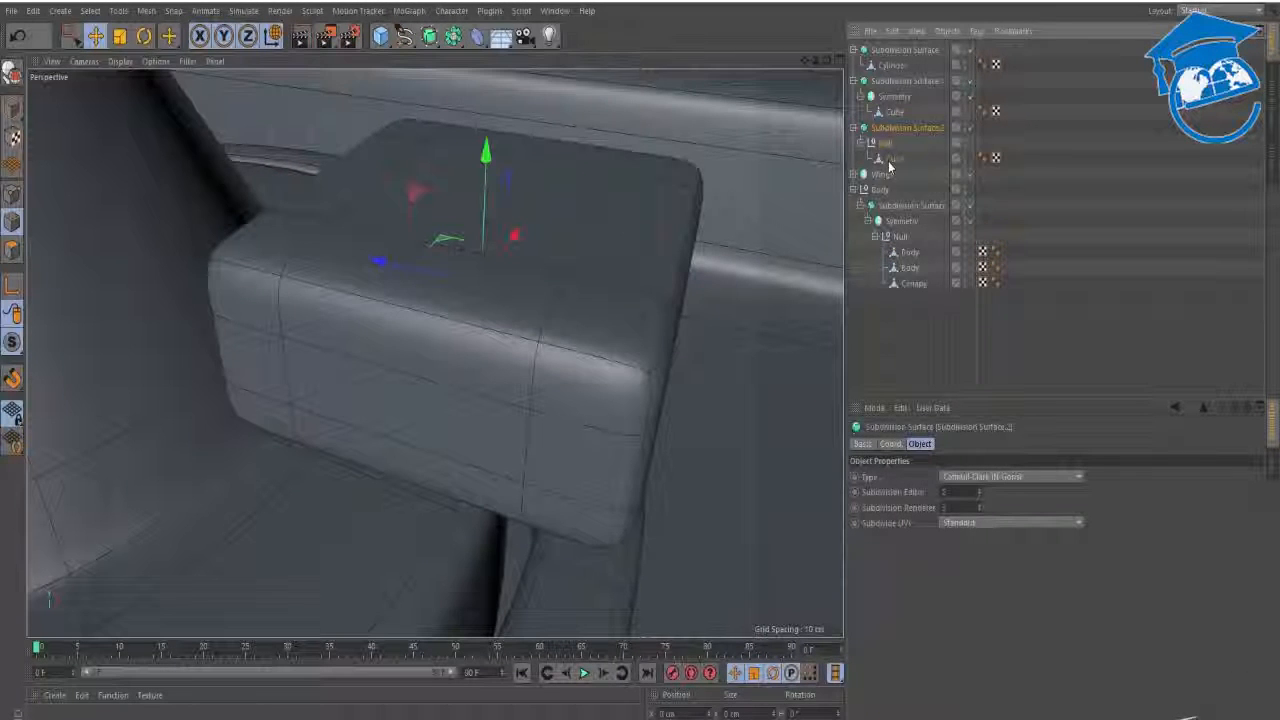
pyautogui.click(894, 158)
# - Lower the whole block onto the rim at the rounded end and scale it narrower
pyautogui.keyDown('alt'); pyautogui.moveTo(558, 240); pyautogui.dragTo(583, 310); pyautogui.keyUp('alt')
pyautogui.keyDown('alt'); pyautogui.moveTo(583, 310); pyautogui.dragTo(506, 309, button='right'); pyautogui.keyUp('alt')
pyautogui.keyDown('alt'); pyautogui.moveTo(506, 309); pyautogui.dragTo(490, 355); pyautogui.keyUp('alt')
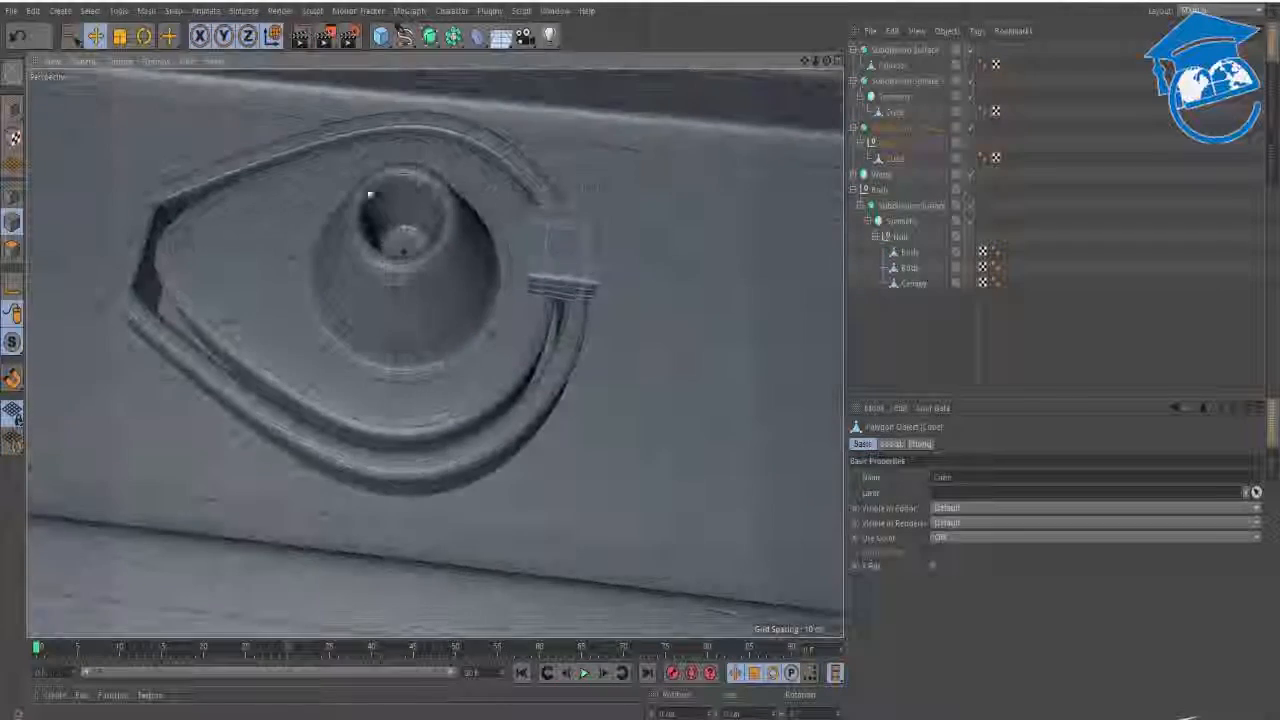
pyautogui.click(12, 108)
pyautogui.keyDown('alt'); pyautogui.moveTo(616, 265); pyautogui.dragTo(628, 186); pyautogui.keyUp('alt')
pyautogui.moveTo(569, 92); pyautogui.dragTo(552, 340)
pyautogui.keyDown('ctrl'); pyautogui.moveTo(480, 309); pyautogui.dragTo(484, 389); pyautogui.keyUp('ctrl')
pyautogui.hotkey('ctrl', 'z')
pyautogui.press('t')
pyautogui.moveTo(537, 247); pyautogui.dragTo(428, 428)
# - Try a copy of the block rotated by -90° on the side of the rim, and delete the copy
pyautogui.press('r')
pyautogui.press('e')
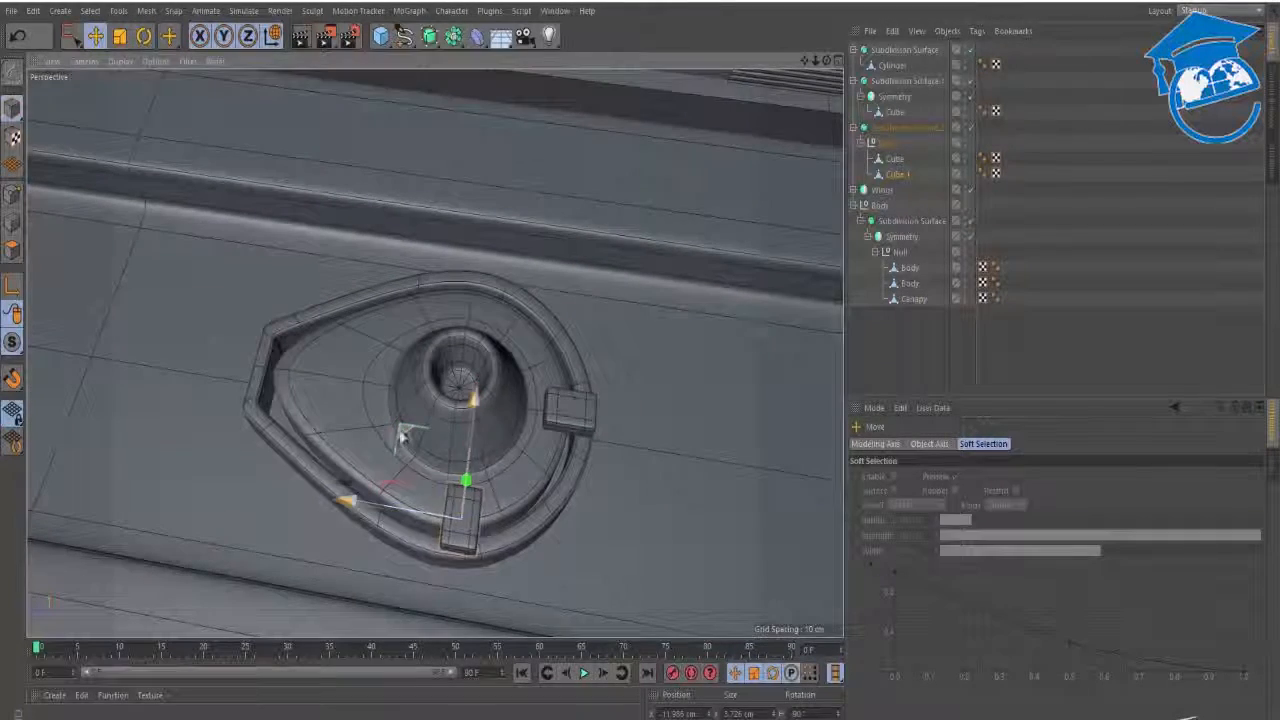
pyautogui.hotkey('ctrl', 'z')
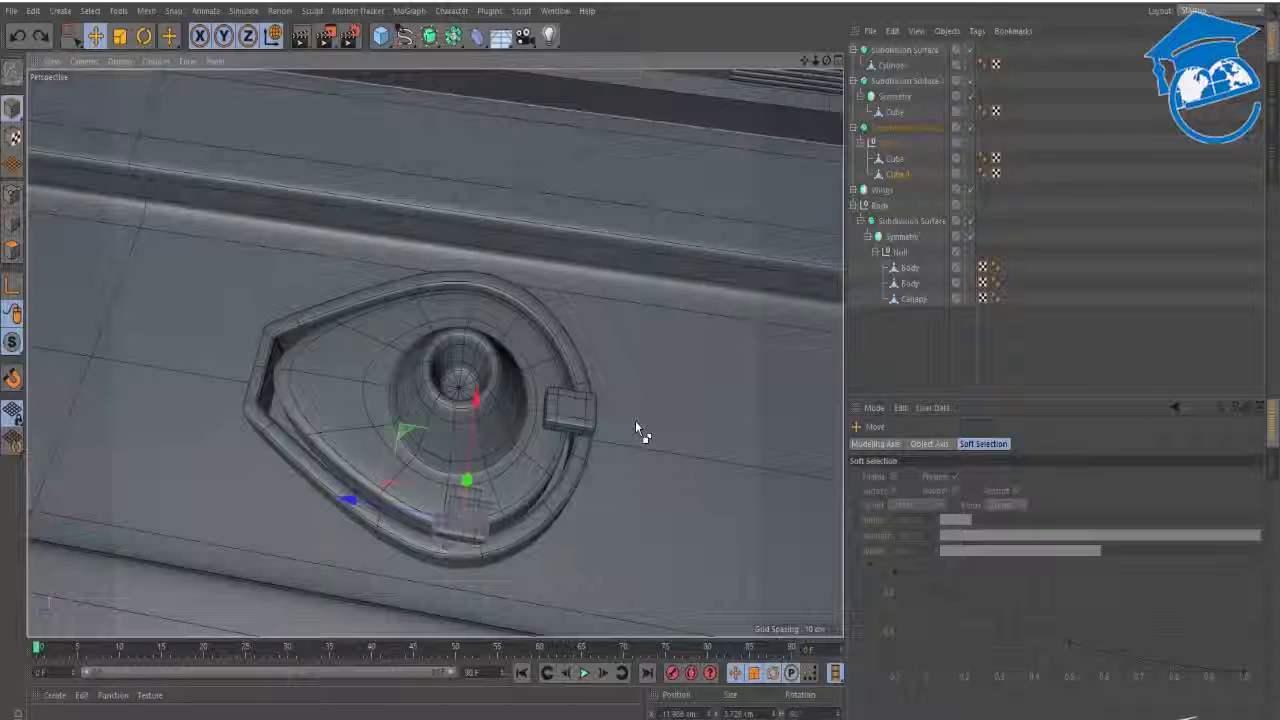
pyautogui.click(896, 174)
pyautogui.press('Delete')
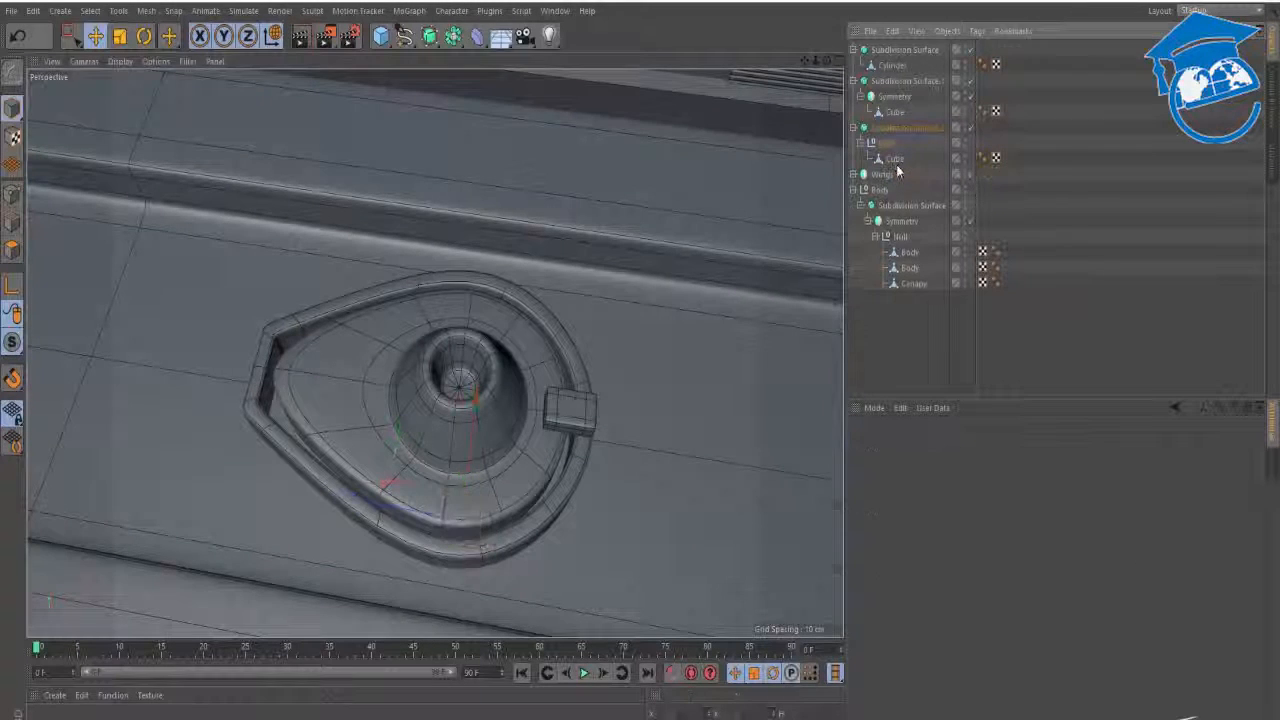
# - Place the remaining block inside a new Array object
pyautogui.click(897, 164)
pyautogui.keyDown('alt'); pyautogui.click(453, 36); pyautogui.keyUp('alt')
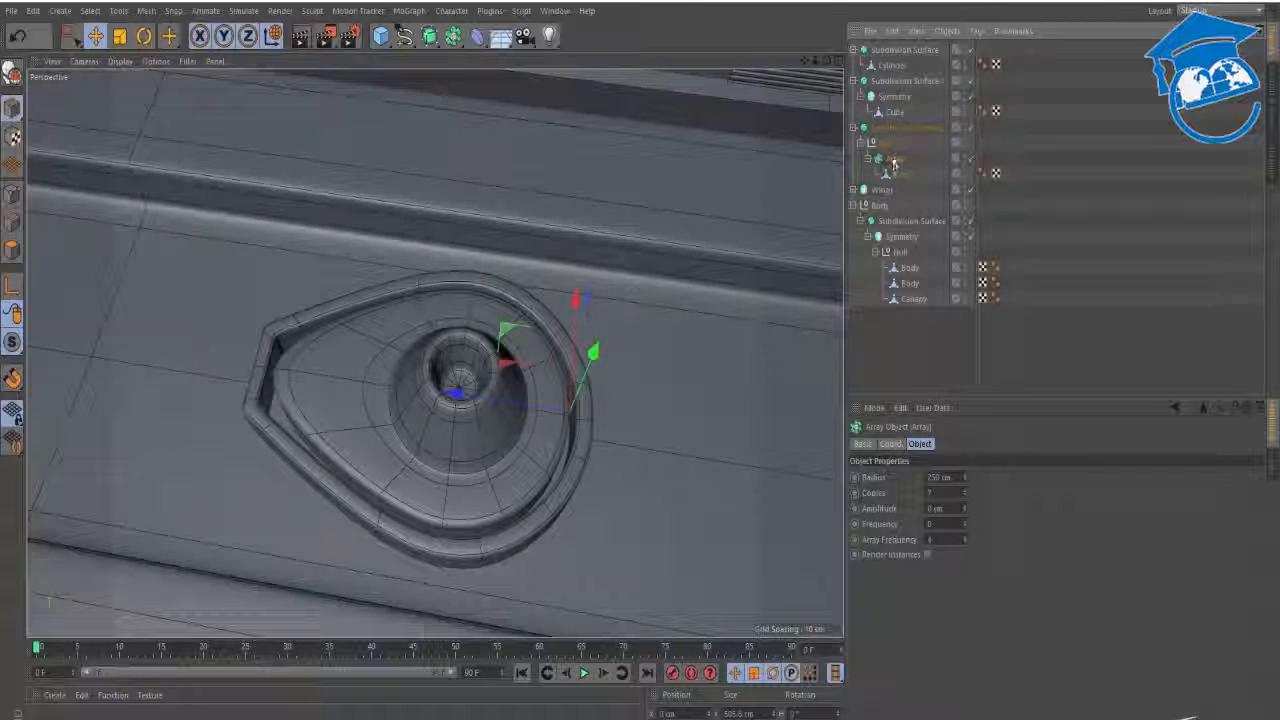
# - Set the Array's radius to 12 cm and center the ring of blocks around the cone
pyautogui.moveTo(637, 267)
pyautogui.keyDown('alt'); pyautogui.mouseDown(button='right')
pyautogui.moveTo(393, 289)
pyautogui.moveTo(516, 270)
pyautogui.mouseUp(button='right'); pyautogui.keyUp('alt')
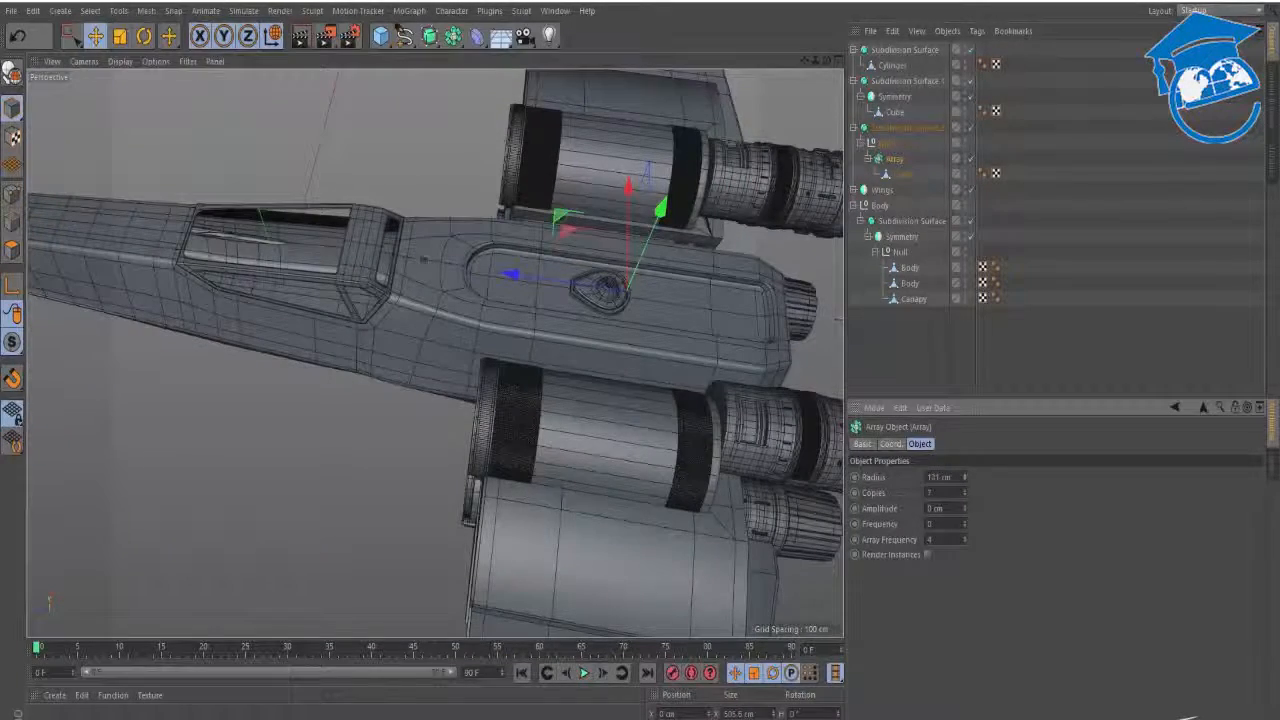
pyautogui.keyDown('alt'); pyautogui.moveTo(637, 294); pyautogui.dragTo(780, 246, button='right'); pyautogui.keyUp('alt')
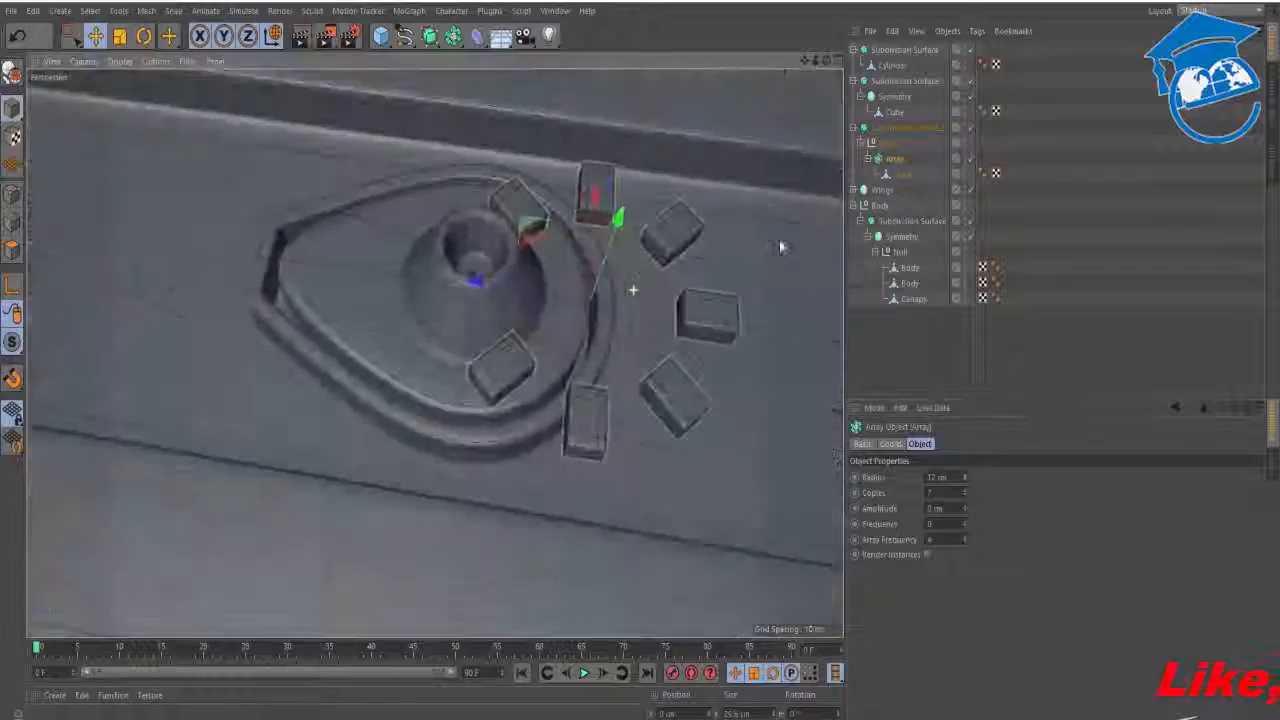
pyautogui.keyDown('alt'); pyautogui.moveTo(636, 255); pyautogui.dragTo(606, 357, button='middle'); pyautogui.keyUp('alt')
pyautogui.keyDown('alt'); pyautogui.moveTo(606, 357); pyautogui.dragTo(519, 403); pyautogui.keyUp('alt')
pyautogui.moveTo(443, 372)
pyautogui.mouseDown()
pyautogui.moveTo(297, 349)
pyautogui.moveTo(326, 350)
pyautogui.mouseUp()
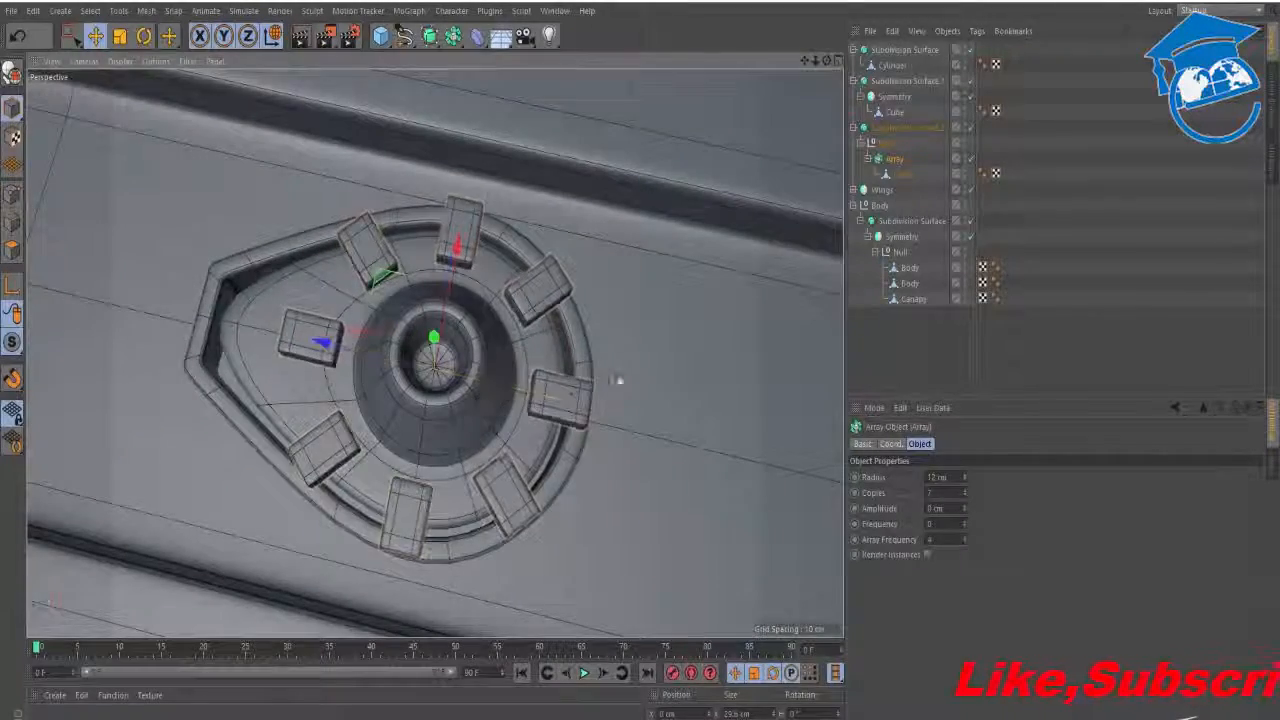
# - Increase the Array's copies until twelve blocks surround the cone, and make the array editable
pyautogui.click(964, 490)
pyautogui.click(964, 490)
pyautogui.click(964, 490)
pyautogui.click(964, 490)
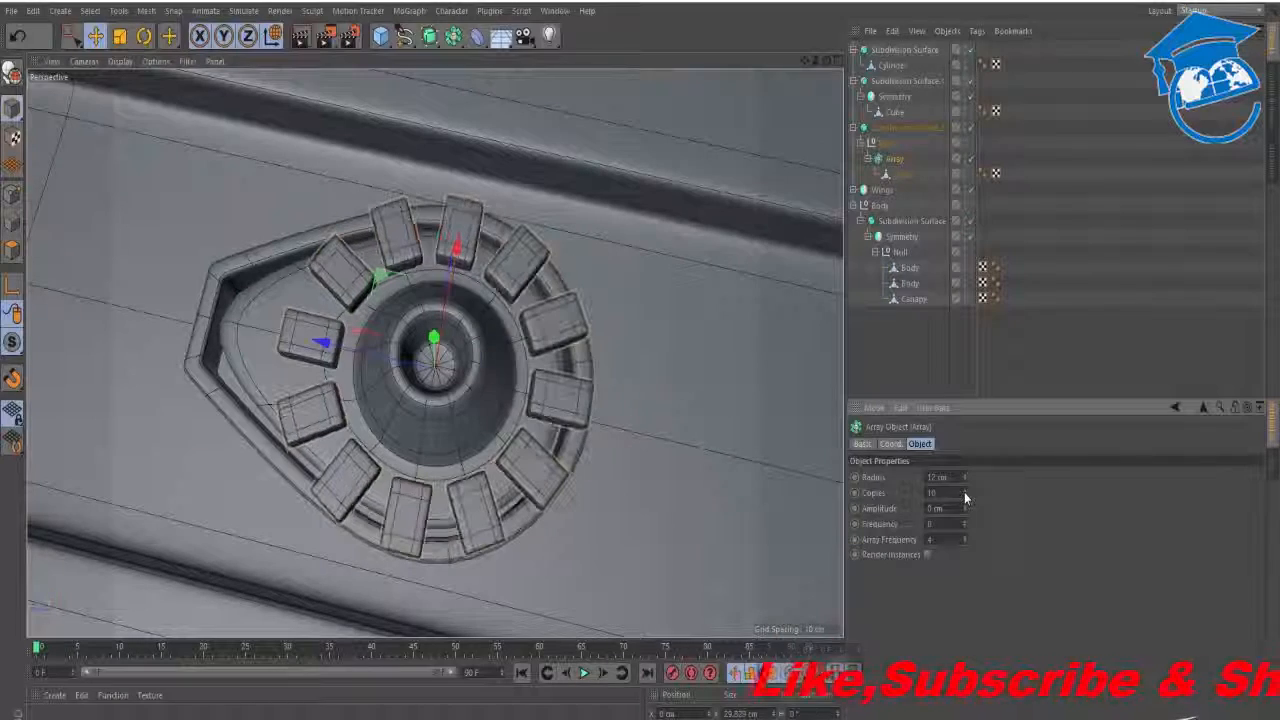
pyautogui.press('c')
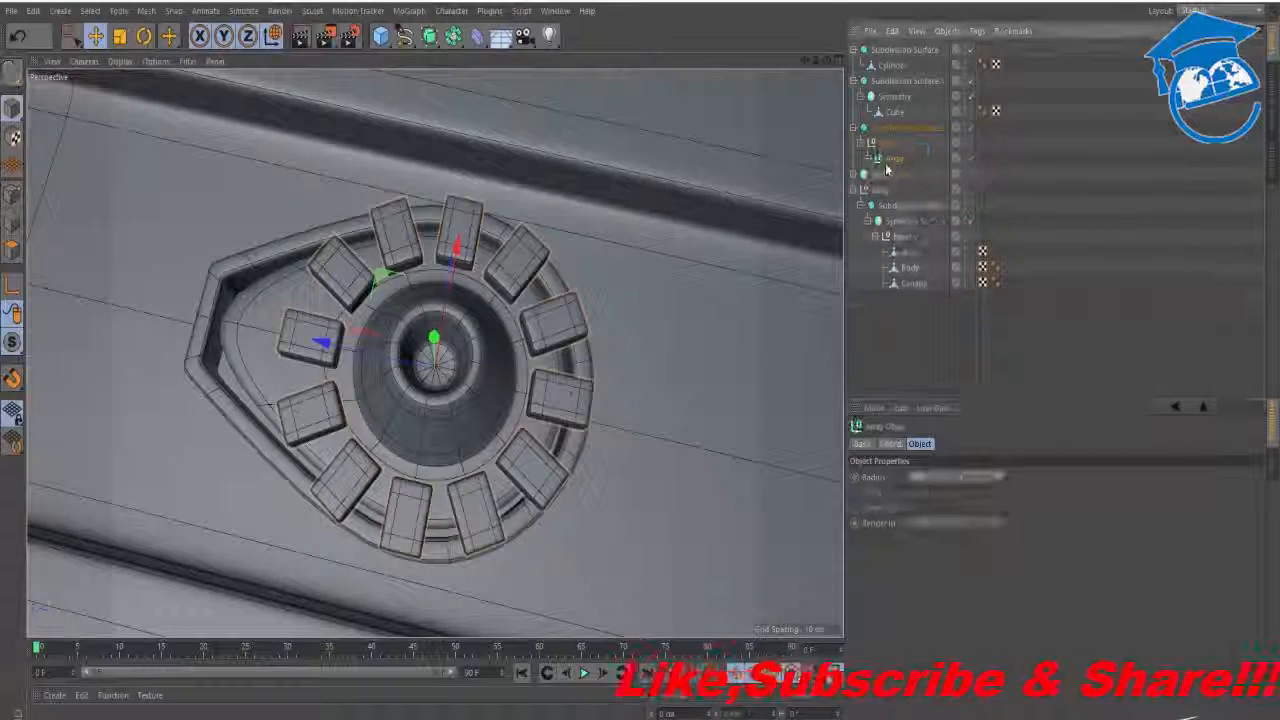
# - Delete the five blocks facing the rim's pointed end, keeping only those along the rounded end
pyautogui.click(868, 160)
pyautogui.click(900, 191)
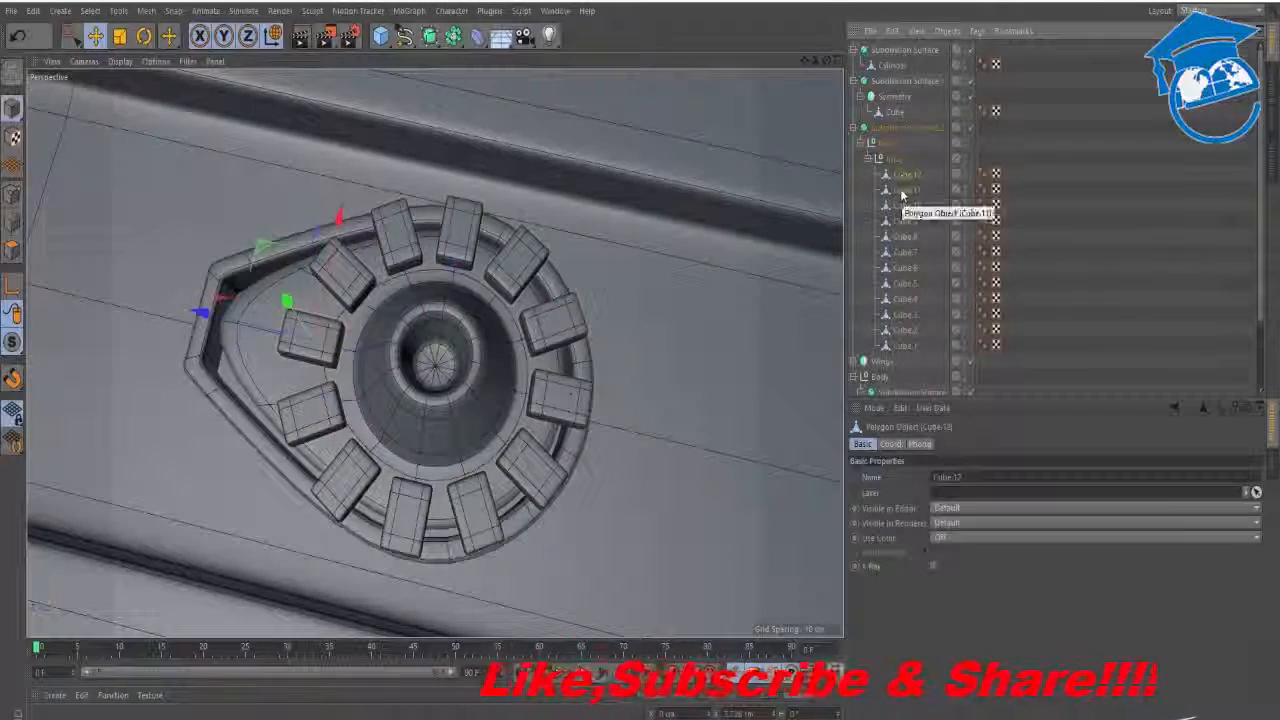
pyautogui.keyDown('shift'); pyautogui.click(903, 252); pyautogui.keyUp('shift')
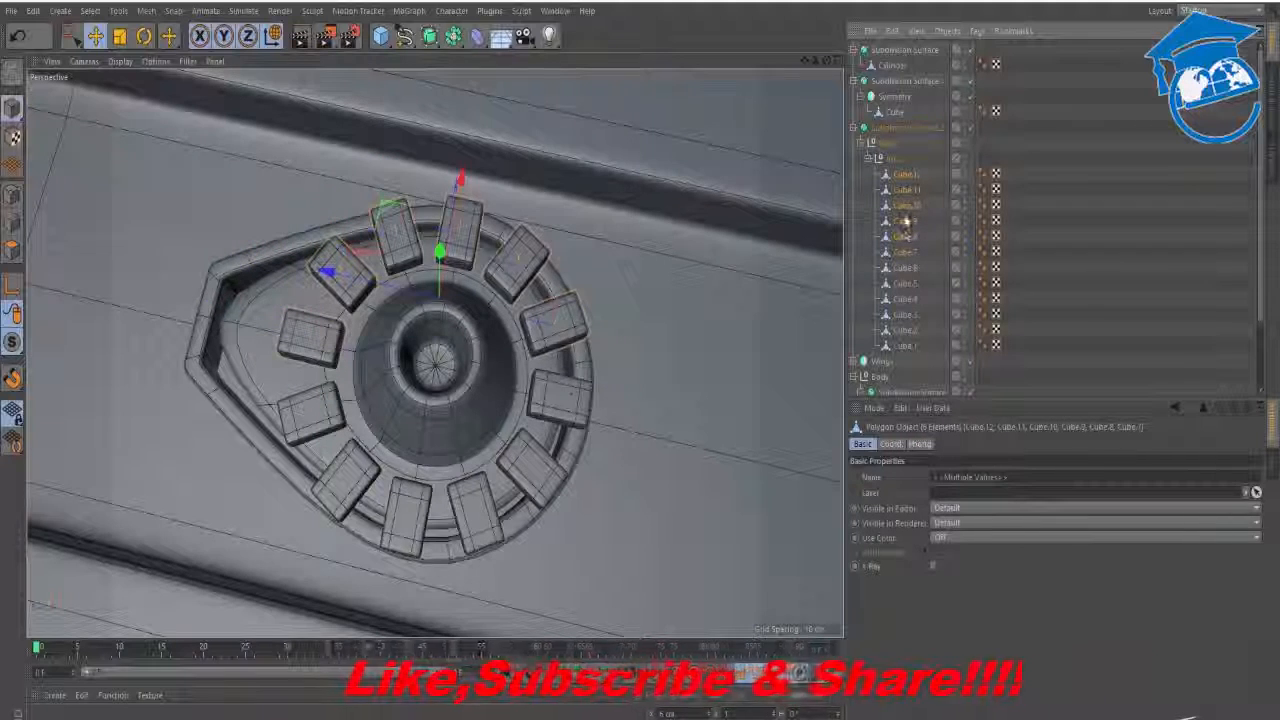
pyautogui.keyDown('ctrl'); pyautogui.click(905, 213); pyautogui.keyUp('ctrl')
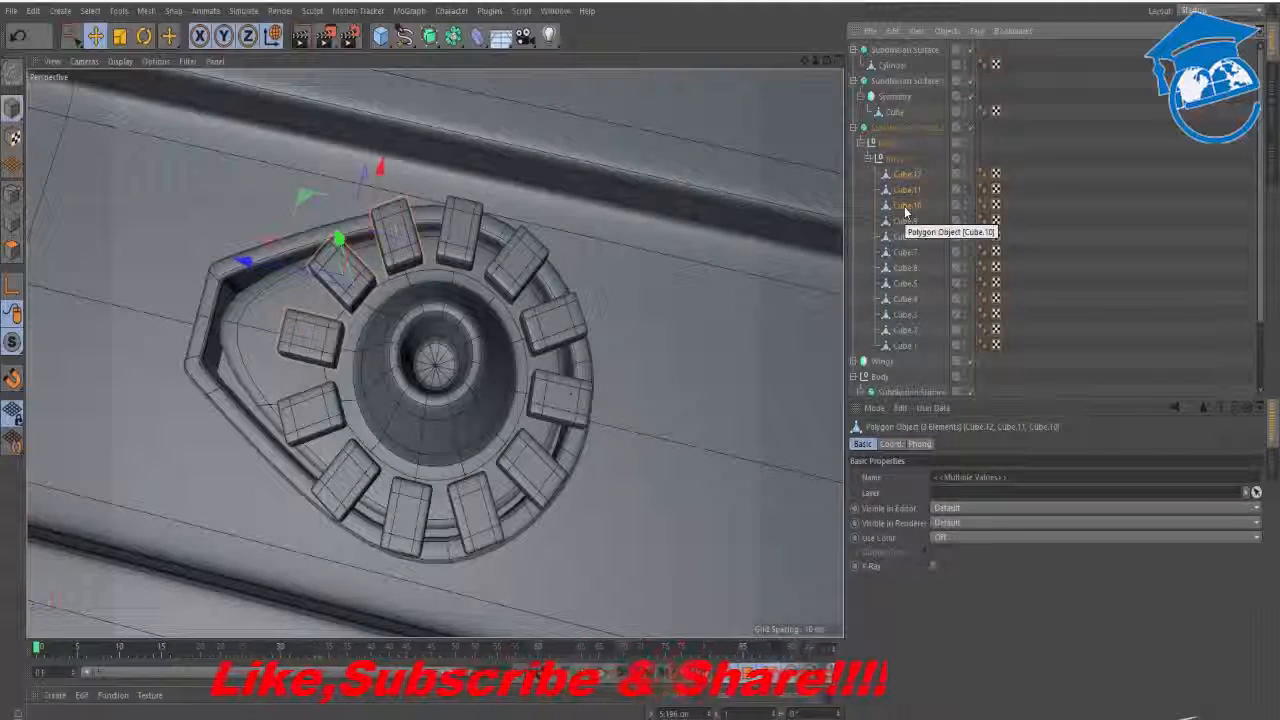
pyautogui.press('Delete')
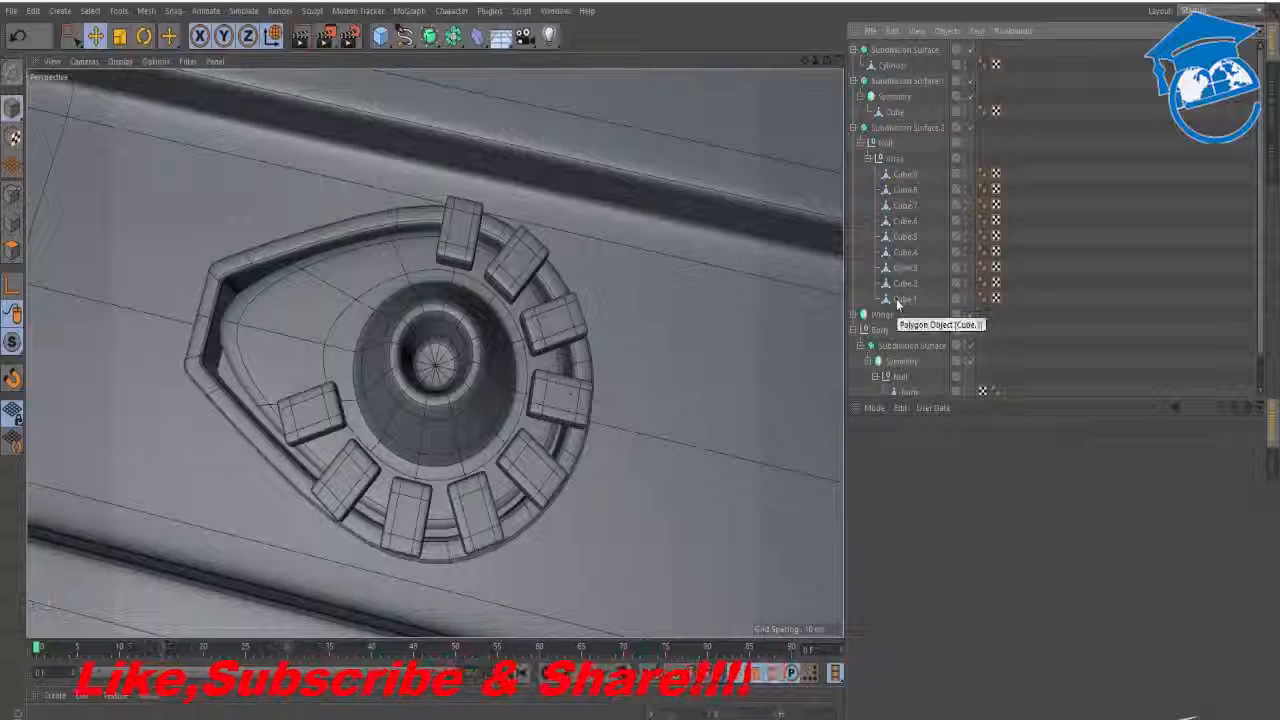
pyautogui.click(897, 300)
pyautogui.keyDown('ctrl'); pyautogui.click(903, 284); pyautogui.keyUp('ctrl')
pyautogui.press('Delete')
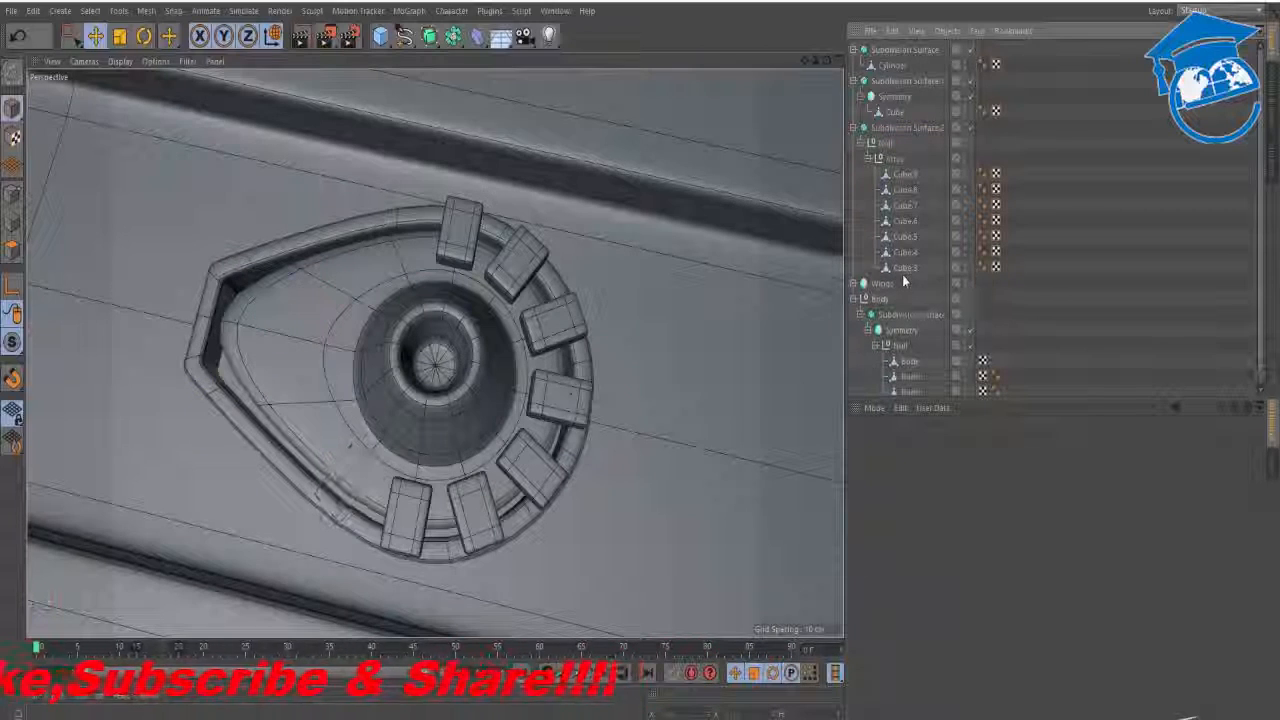
# - Collapse the three Subdivision Surface groups in the object hierarchy and clear the selection
pyautogui.click(853, 128)
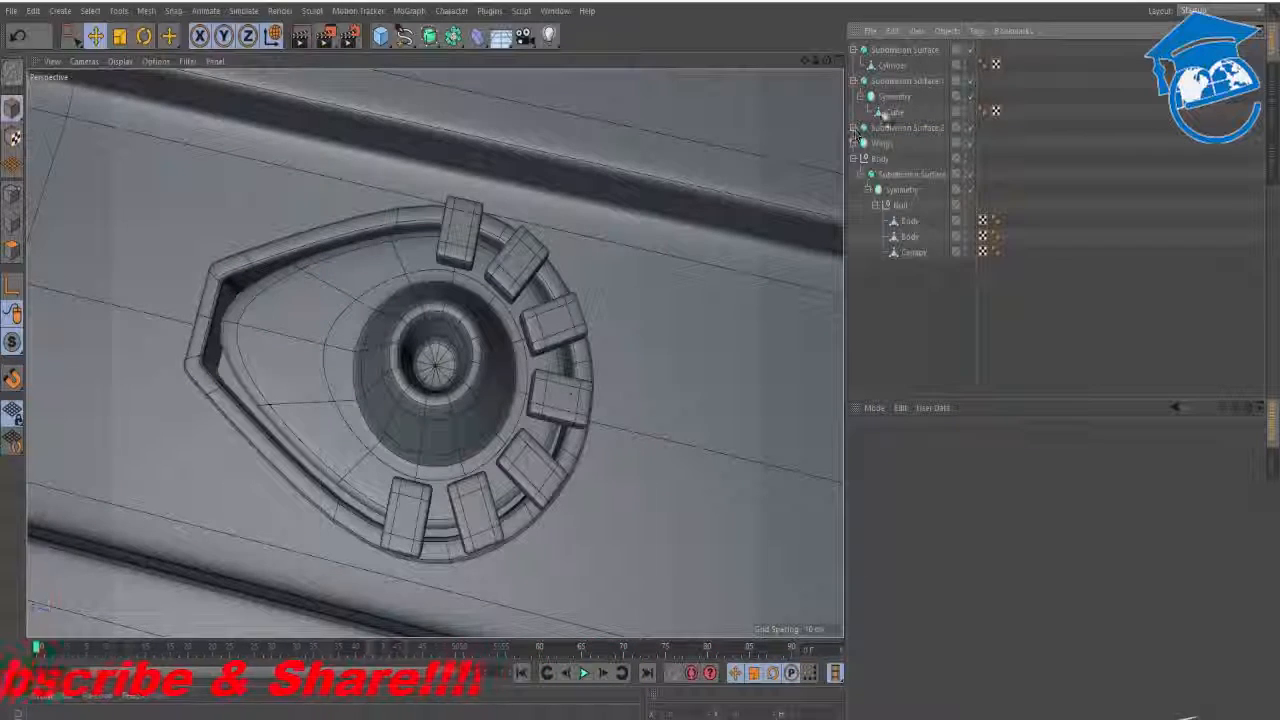
pyautogui.click(888, 50)
pyautogui.click(853, 49)
pyautogui.click(853, 65)
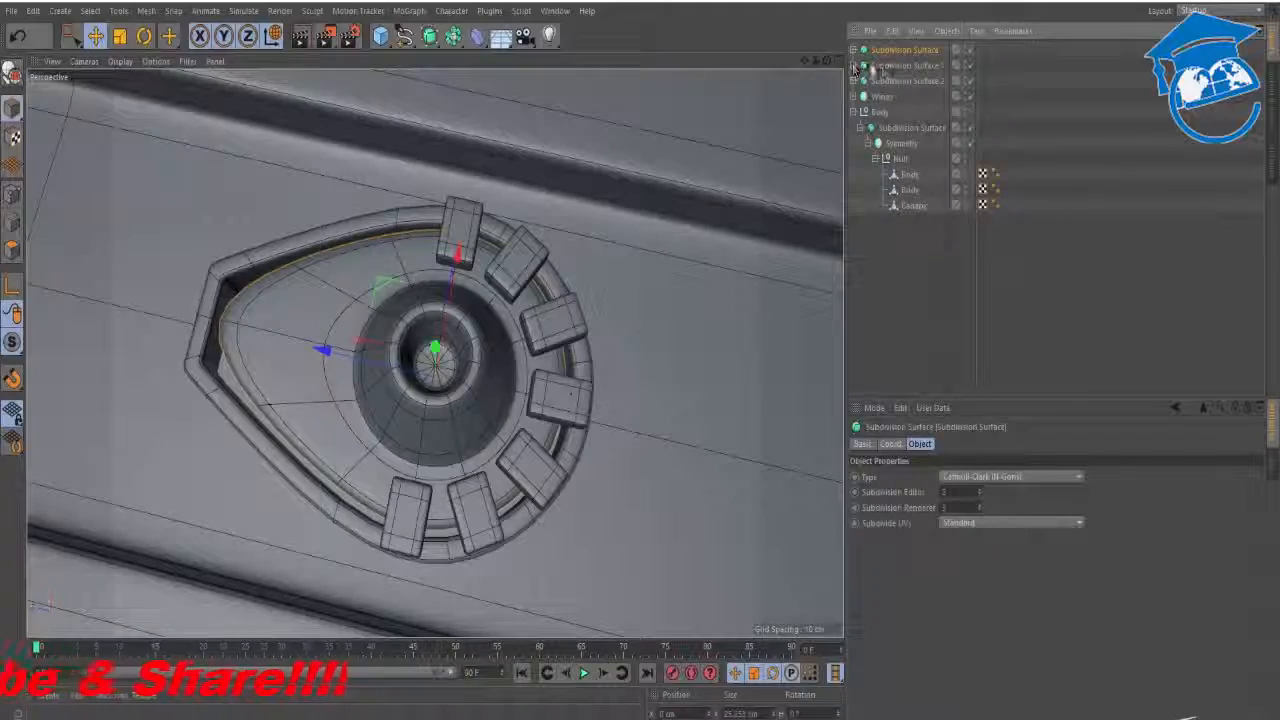
pyautogui.click(884, 80)
pyautogui.click(920, 326)
# - Examine the finished cone detail on the fuselage from several angles and compare it with the reference image X-Wing_Top.jpg
pyautogui.keyDown('alt'); pyautogui.moveTo(560, 390); pyautogui.dragTo(622, 324); pyautogui.keyUp('alt')
pyautogui.keyDown('alt'); pyautogui.moveTo(622, 319); pyautogui.dragTo(554, 391, button='right'); pyautogui.keyUp('alt')
pyautogui.keyDown('alt'); pyautogui.moveTo(519, 357); pyautogui.dragTo(526, 434); pyautogui.keyUp('alt')
pyautogui.keyDown('alt'); pyautogui.moveTo(543, 346); pyautogui.dragTo(571, 337, button='right'); pyautogui.keyUp('alt')
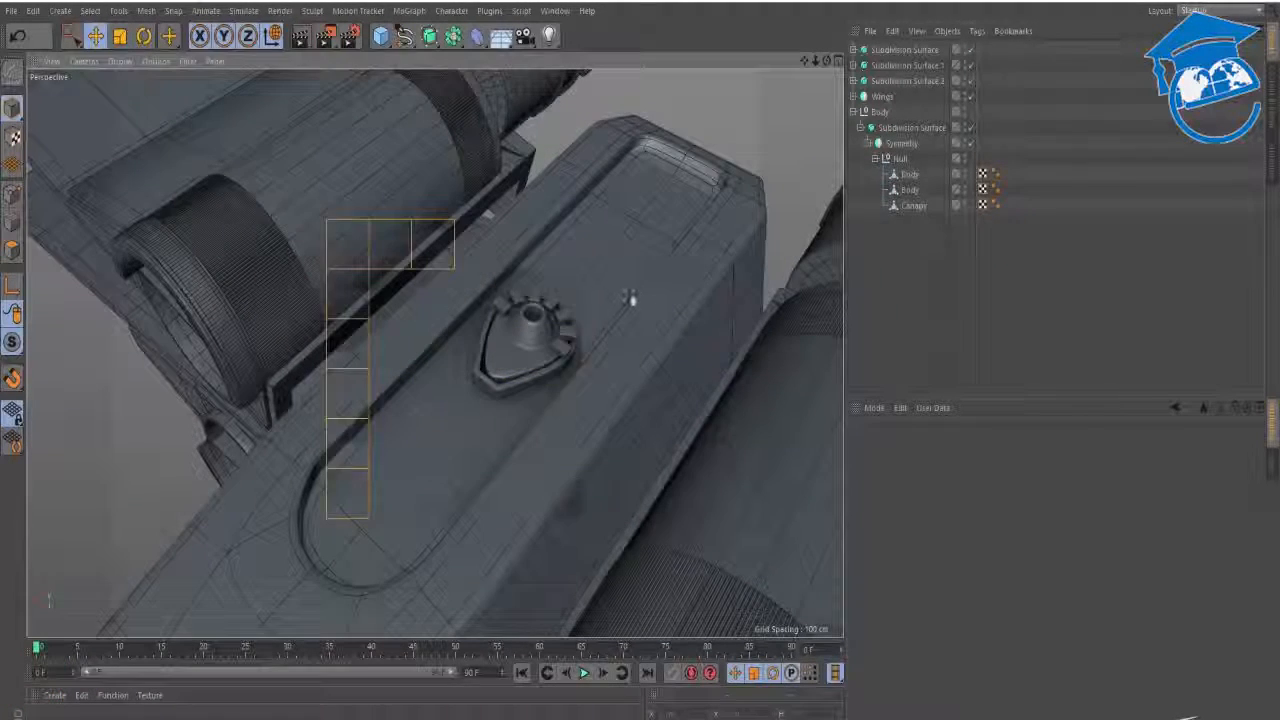
pyautogui.hotkey('alt', 'Tab')
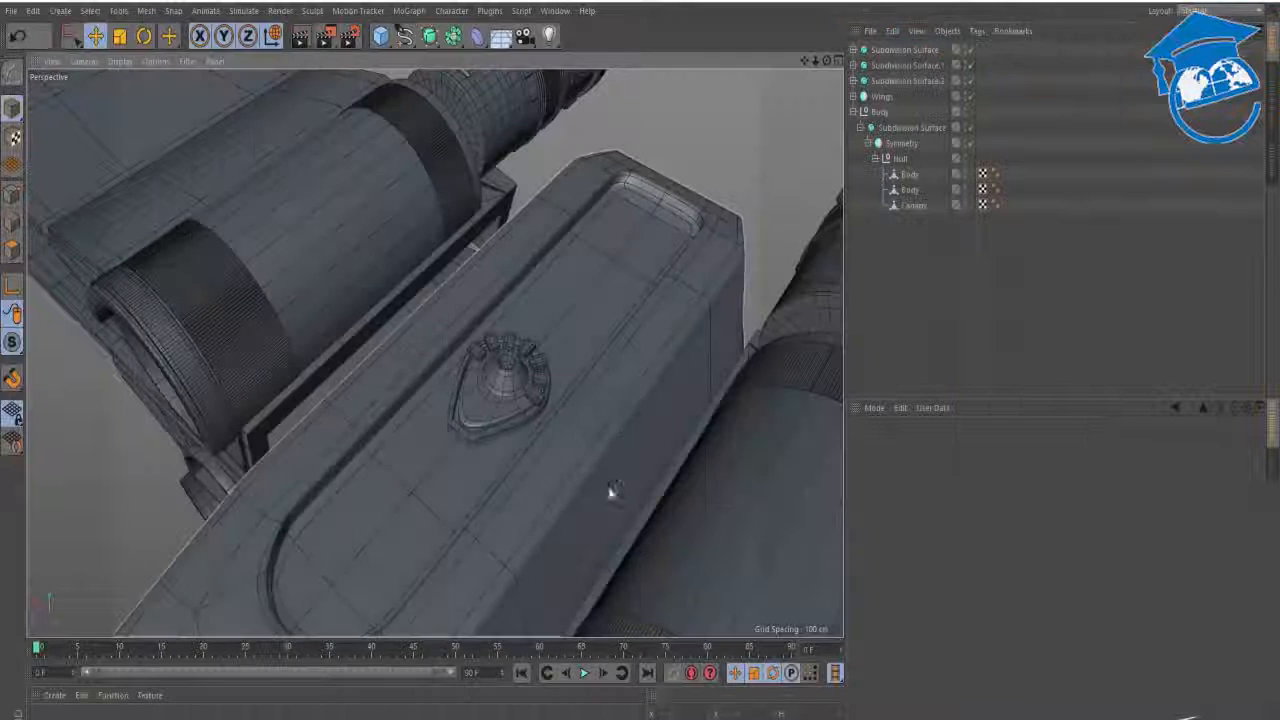
pyautogui.click(890, 81)
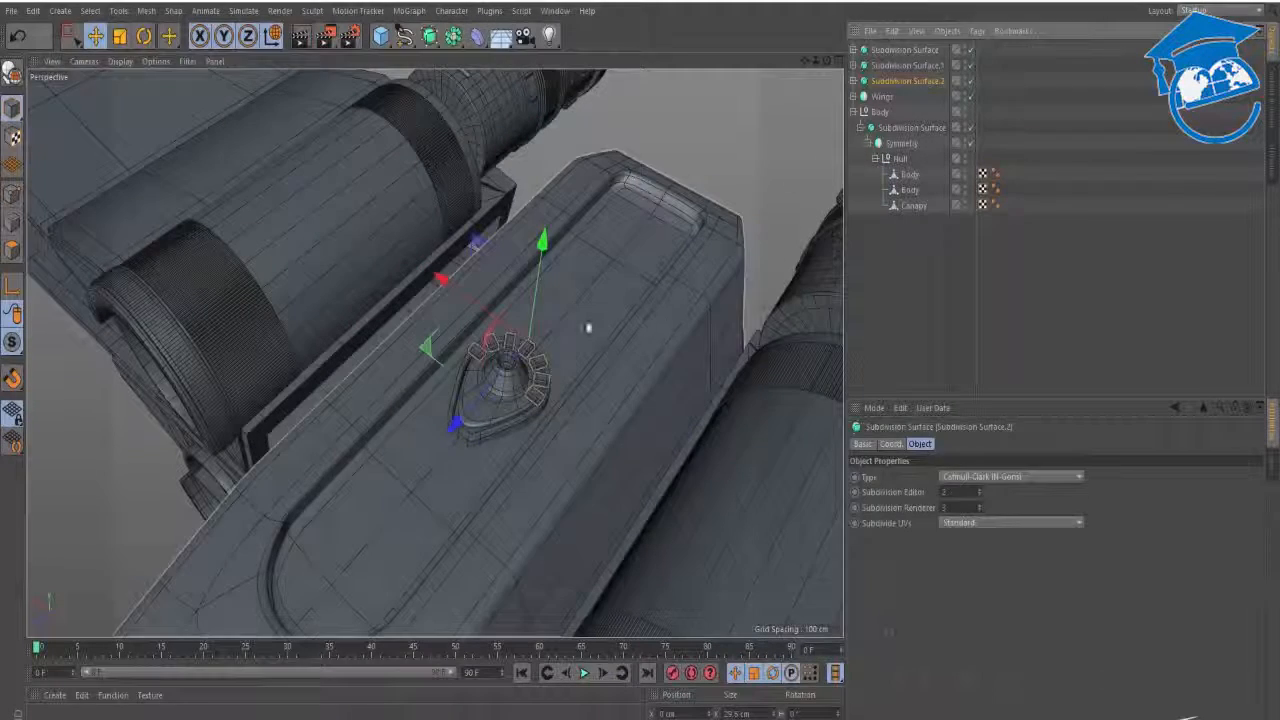
pyautogui.keyDown('alt'); pyautogui.moveTo(541, 255); pyautogui.dragTo(523, 198); pyautogui.keyUp('alt')
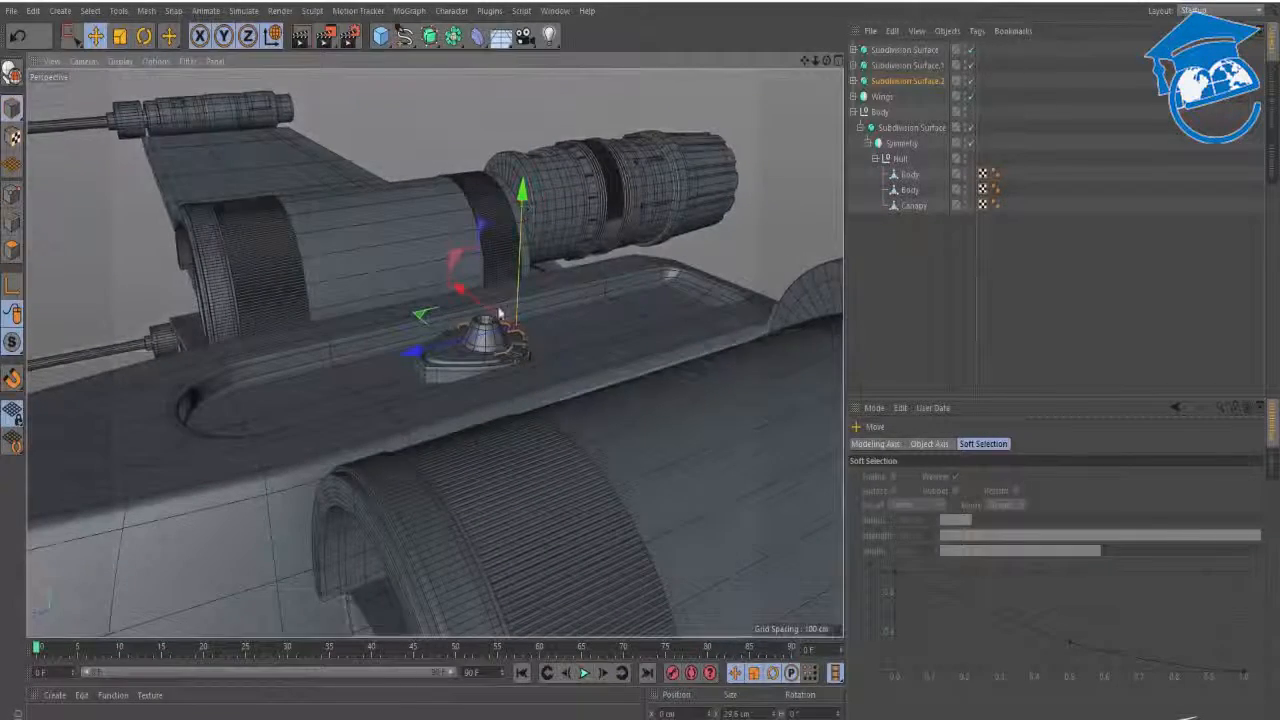
pyautogui.keyDown('alt'); pyautogui.moveTo(600, 205); pyautogui.dragTo(687, 285); pyautogui.keyUp('alt')
pyautogui.click(885, 277)
pyautogui.scroll(10, 533, 354)
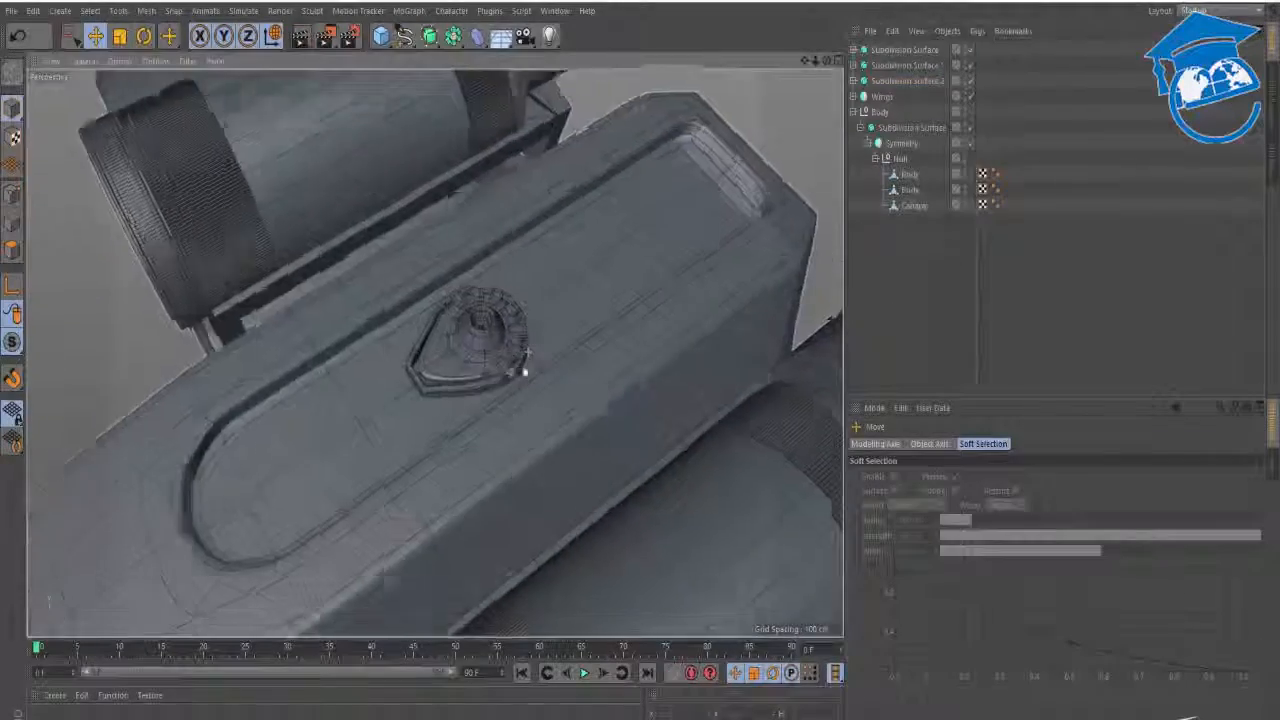
pyautogui.scroll(-6, 500, 368)
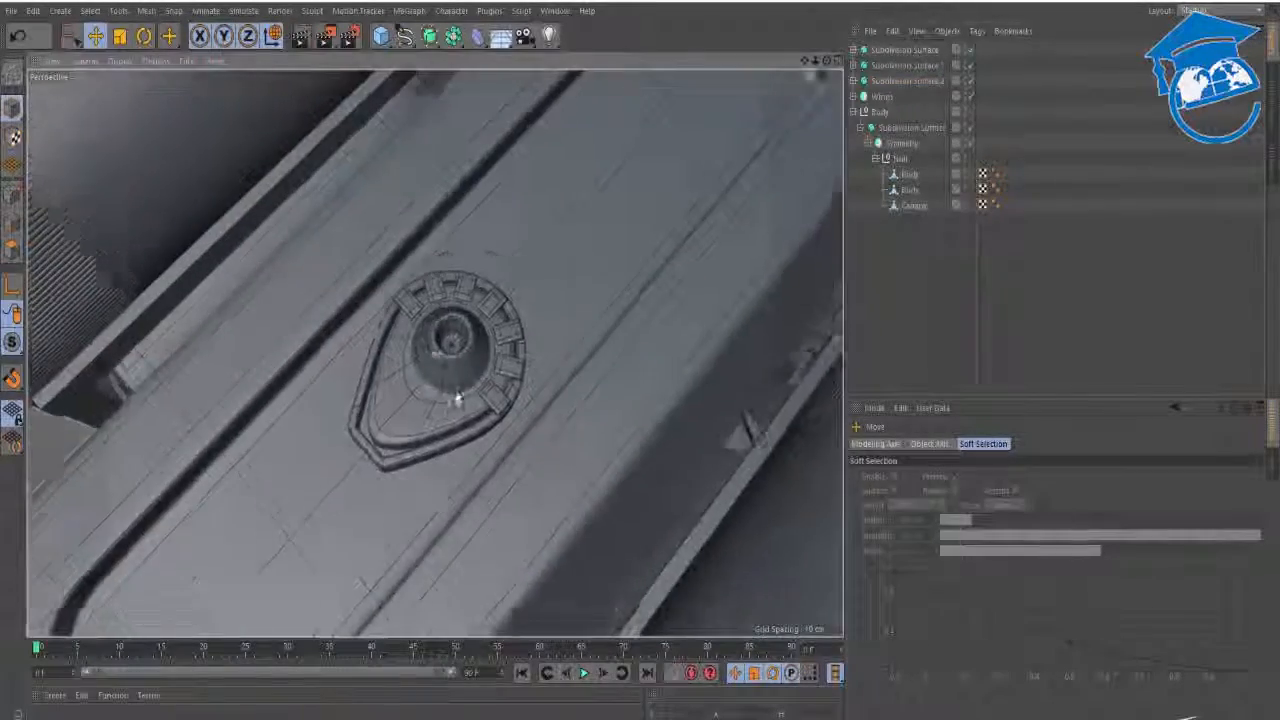
pyautogui.keyDown('alt'); pyautogui.moveTo(457, 398); pyautogui.dragTo(518, 388, button='middle'); pyautogui.keyUp('alt')
pyautogui.keyDown('alt'); pyautogui.moveTo(512, 388); pyautogui.dragTo(494, 372); pyautogui.keyUp('alt')
pyautogui.scroll(-4, 497, 345)
pyautogui.hotkey('alt', 'Tab')
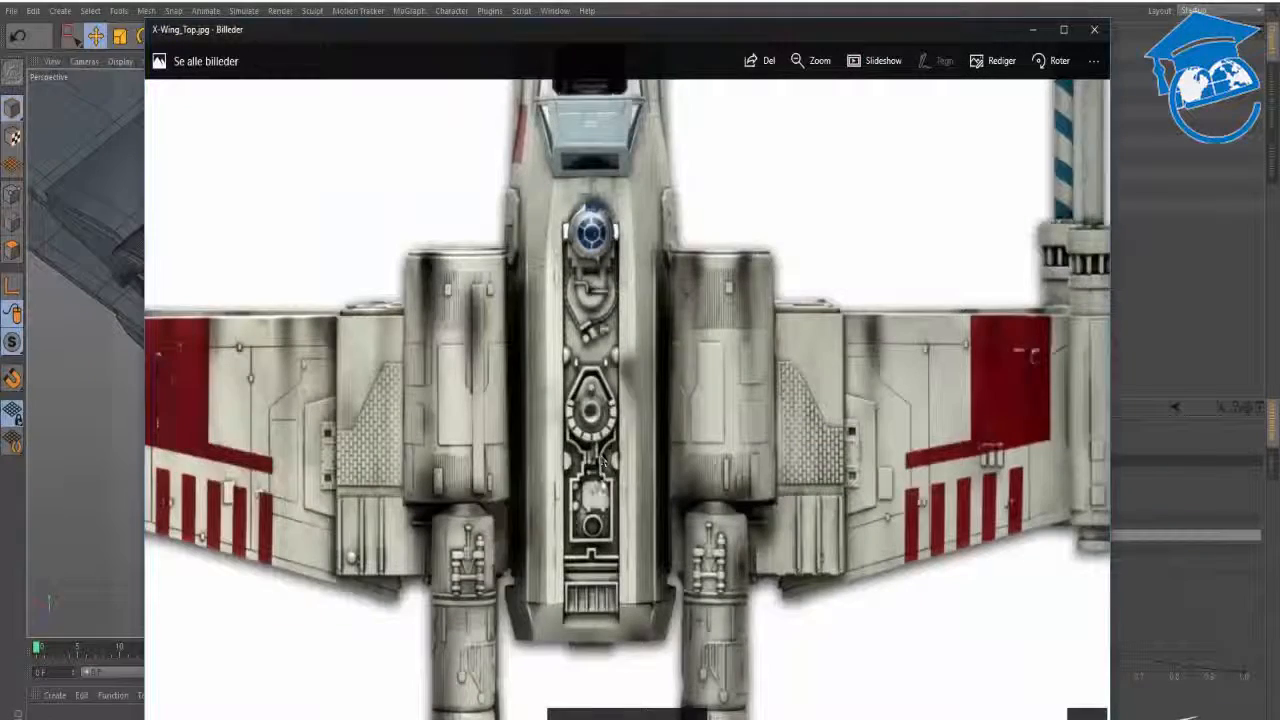
pyautogui.hotkey('alt', 'Tab')
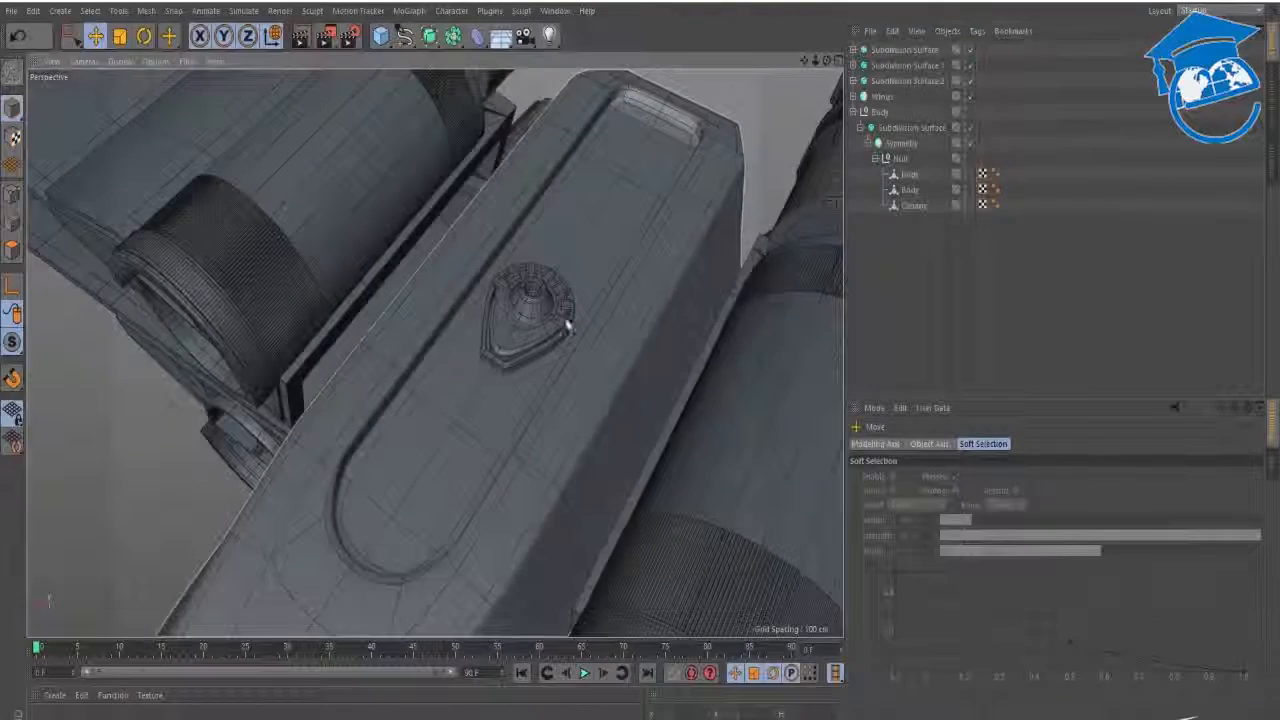
# - Add a new Cube and scale it down over the fuselage's recessed panel near the cone detail
pyautogui.scroll(3, 560, 246)
pyautogui.keyDown('alt'); pyautogui.moveTo(554, 249); pyautogui.dragTo(526, 331, button='middle'); pyautogui.keyUp('alt')
pyautogui.keyDown('alt'); pyautogui.moveTo(526, 331); pyautogui.dragTo(140, 440); pyautogui.keyUp('alt')
pyautogui.keyDown('alt'); pyautogui.moveTo(501, 423); pyautogui.dragTo(501, 256, button='middle'); pyautogui.keyUp('alt')
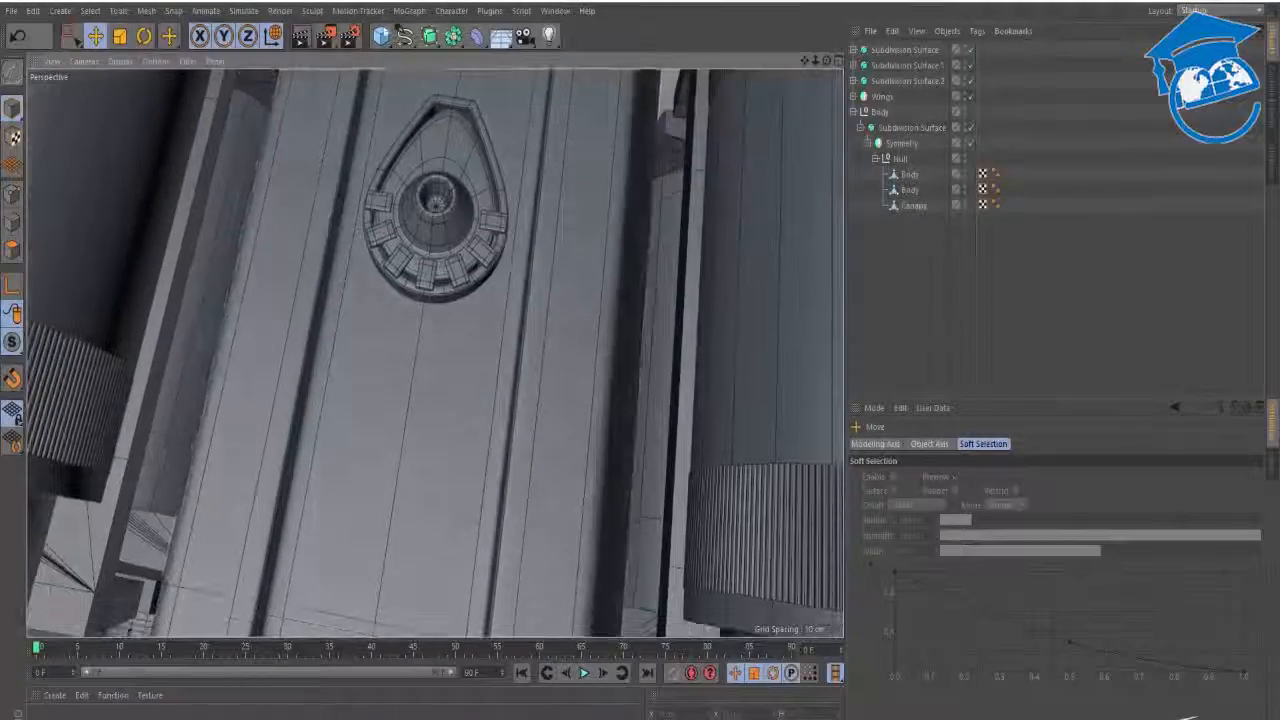
pyautogui.click(381, 36)
pyautogui.scroll(-10, 505, 154)
pyautogui.keyDown('alt'); pyautogui.moveTo(536, 78); pyautogui.dragTo(502, 306, button='middle'); pyautogui.keyUp('alt')
pyautogui.moveTo(501, 306); pyautogui.dragTo(246, 440)
pyautogui.press('t')
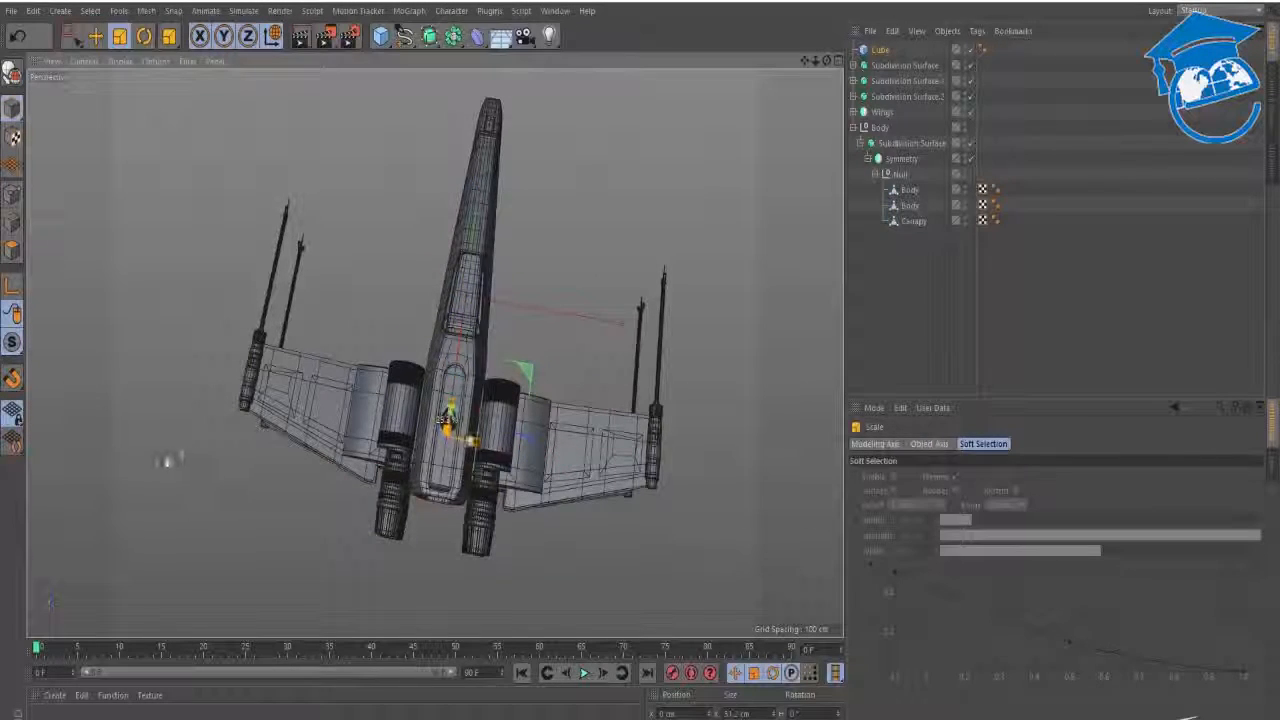
pyautogui.keyDown('alt'); pyautogui.moveTo(418, 485); pyautogui.dragTo(437, 449); pyautogui.keyUp('alt')
pyautogui.scroll(5, 437, 449)
pyautogui.press('e')
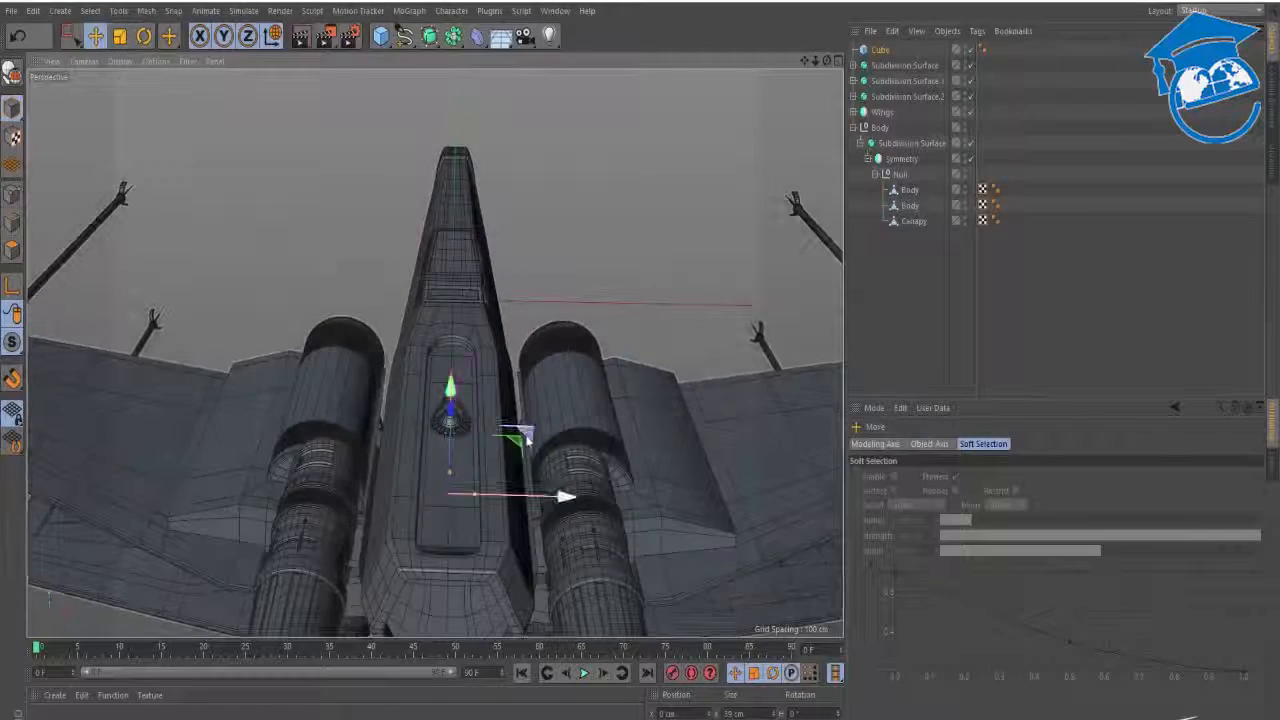
# - Move the cube above one side of the fuselage and scale it into a narrow, elongated bar
pyautogui.moveTo(520, 311); pyautogui.dragTo(560, 290)
pyautogui.press('t')
pyautogui.moveTo(381, 323); pyautogui.dragTo(371, 325)
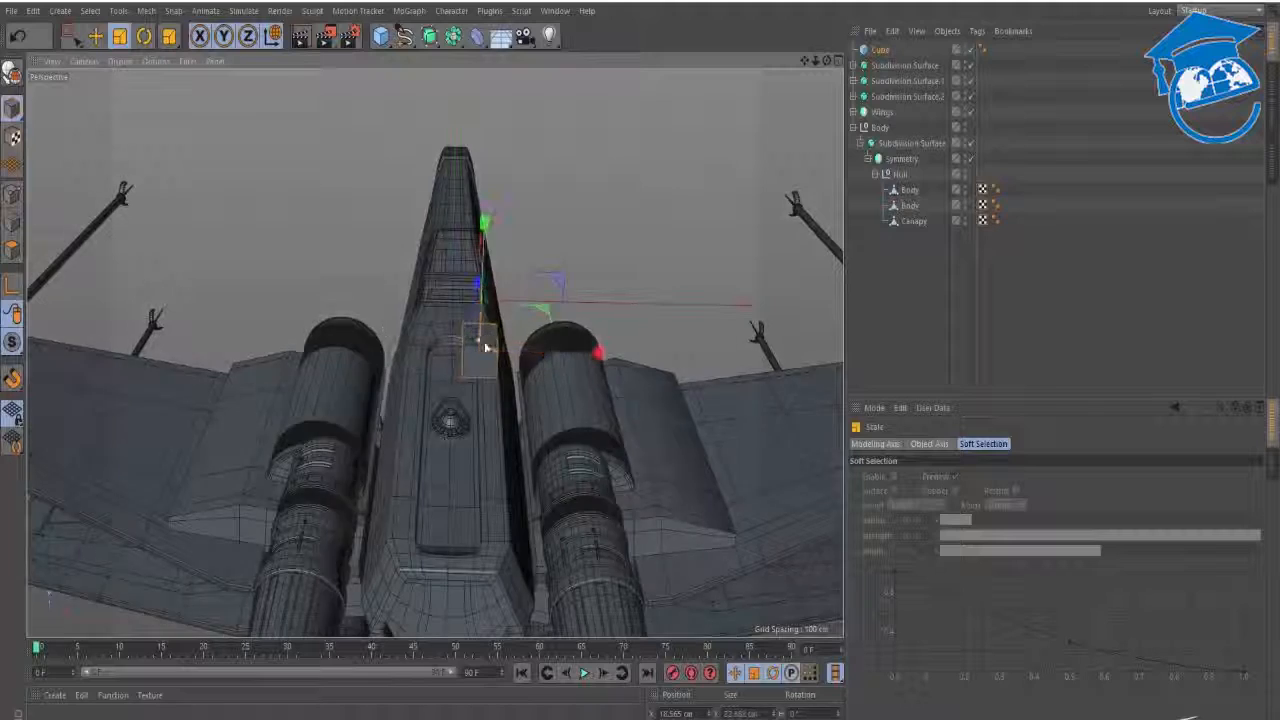
pyautogui.scroll(5, 482, 344)
pyautogui.moveTo(520, 363); pyautogui.dragTo(590, 330)
pyautogui.moveTo(482, 341); pyautogui.dragTo(128, 312)
pyautogui.scroll(3, 496, 386)
# - Make the bar editable and delete its two end faces and underside, leaving an open channel
pyautogui.press('c')
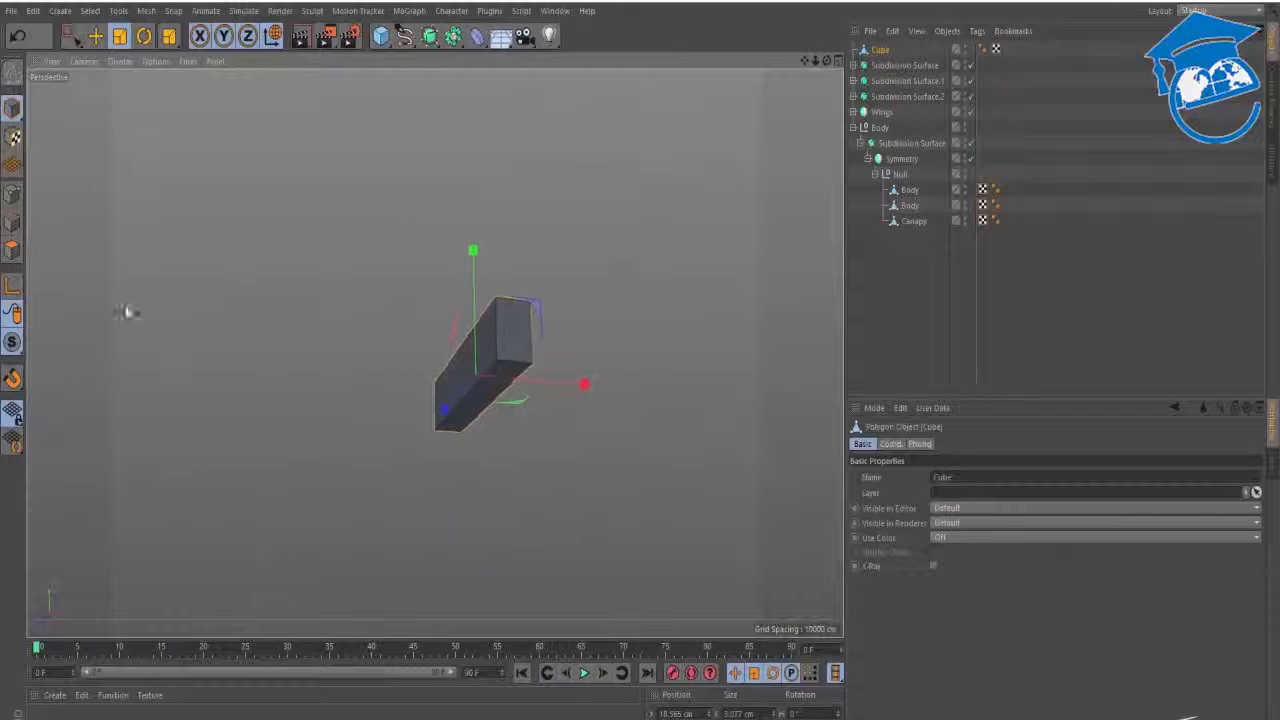
pyautogui.click(12, 250)
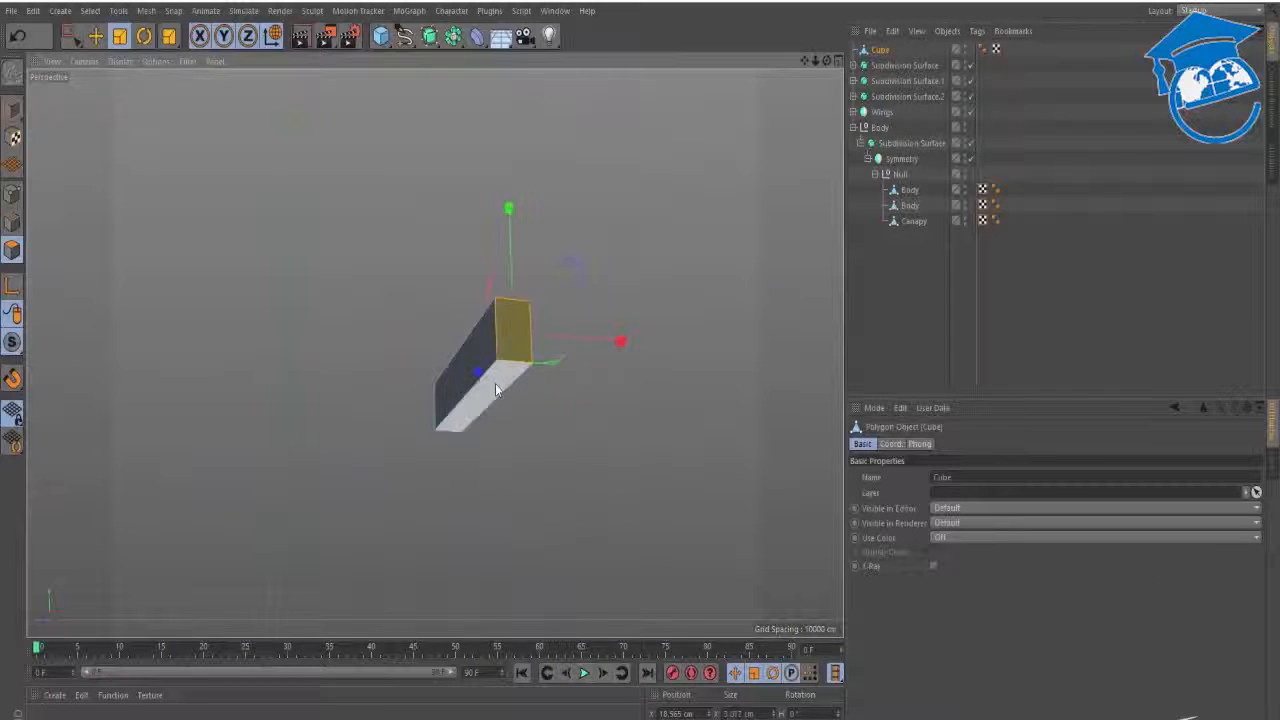
pyautogui.press('Delete')
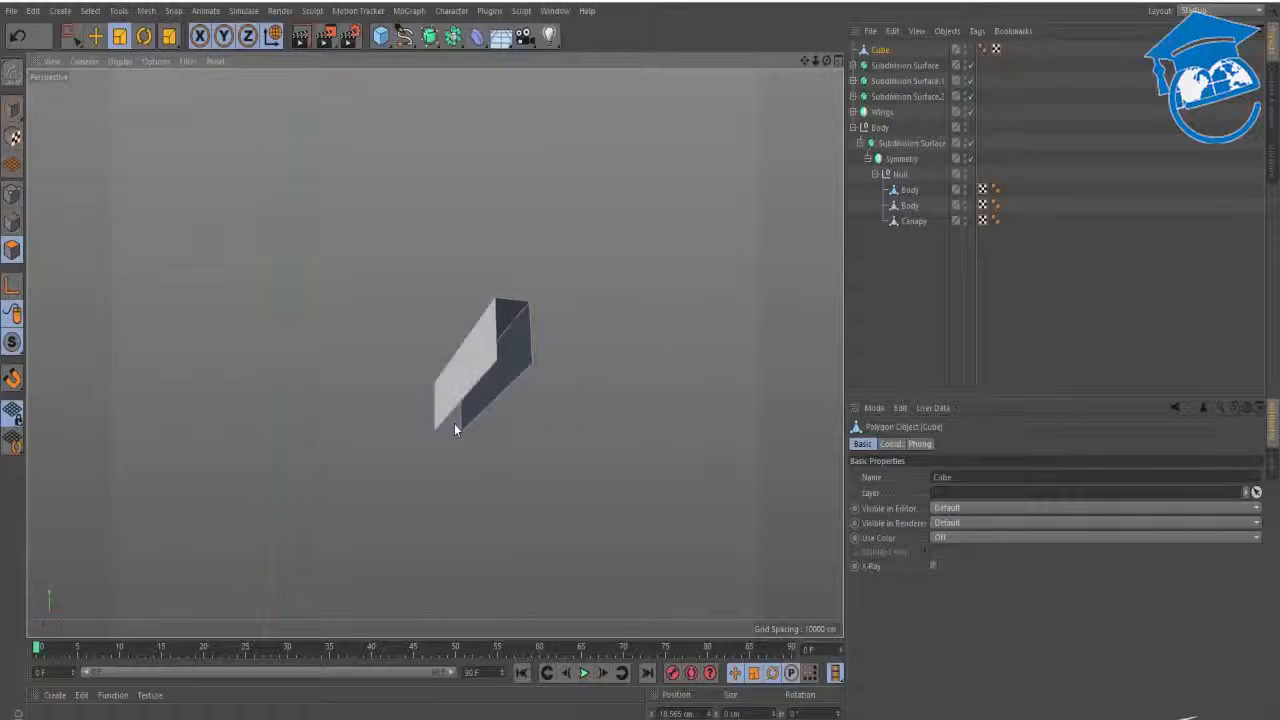
pyautogui.click(454, 423)
pyautogui.press('Delete')
pyautogui.click(13, 109)
# - Move the channel onto the recessed panel so one end meets the cone's rounded rim, and scale it narrower
pyautogui.keyDown('alt'); pyautogui.moveTo(466, 343); pyautogui.dragTo(570, 230); pyautogui.keyUp('alt')
pyautogui.press('e')
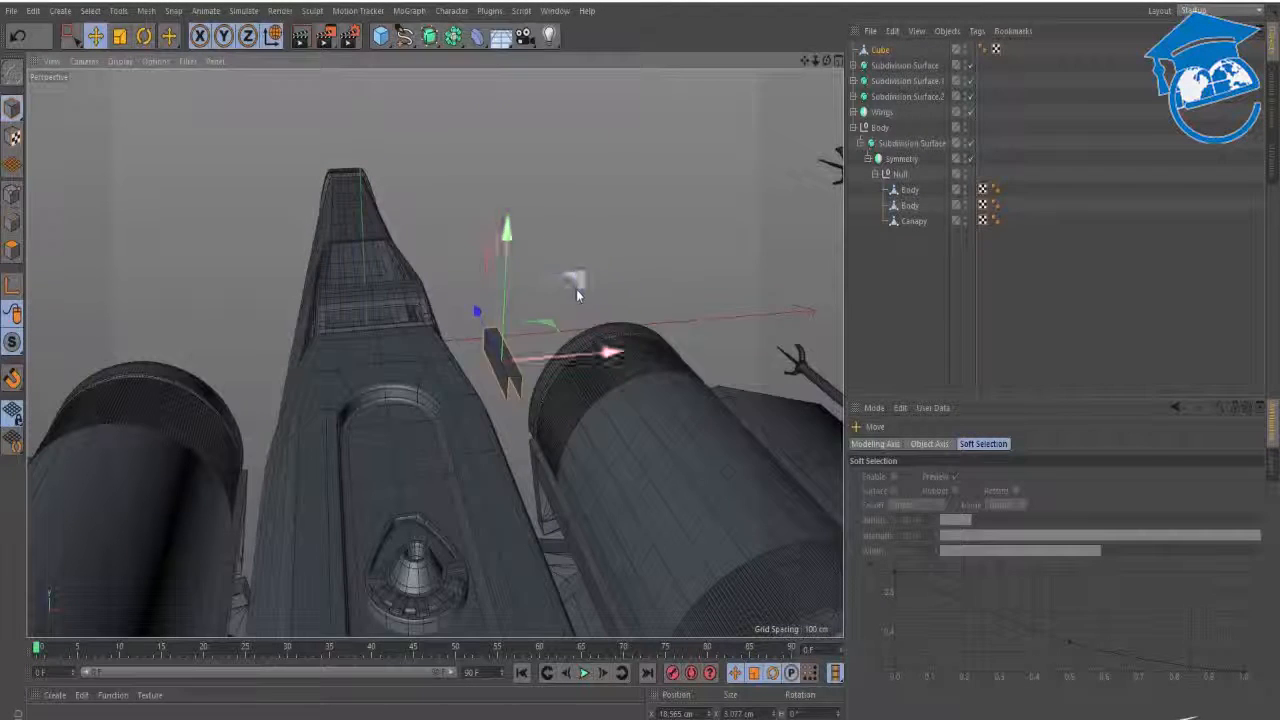
pyautogui.moveTo(574, 289); pyautogui.dragTo(515, 423)
pyautogui.keyDown('alt'); pyautogui.moveTo(515, 423); pyautogui.dragTo(592, 382, button='right'); pyautogui.keyUp('alt')
pyautogui.press('t')
pyautogui.moveTo(562, 387); pyautogui.dragTo(508, 391)
pyautogui.keyDown('alt'); pyautogui.moveTo(508, 391); pyautogui.dragTo(486, 346); pyautogui.keyUp('alt')
pyautogui.press('e')
pyautogui.moveTo(428, 268); pyautogui.dragTo(454, 448)
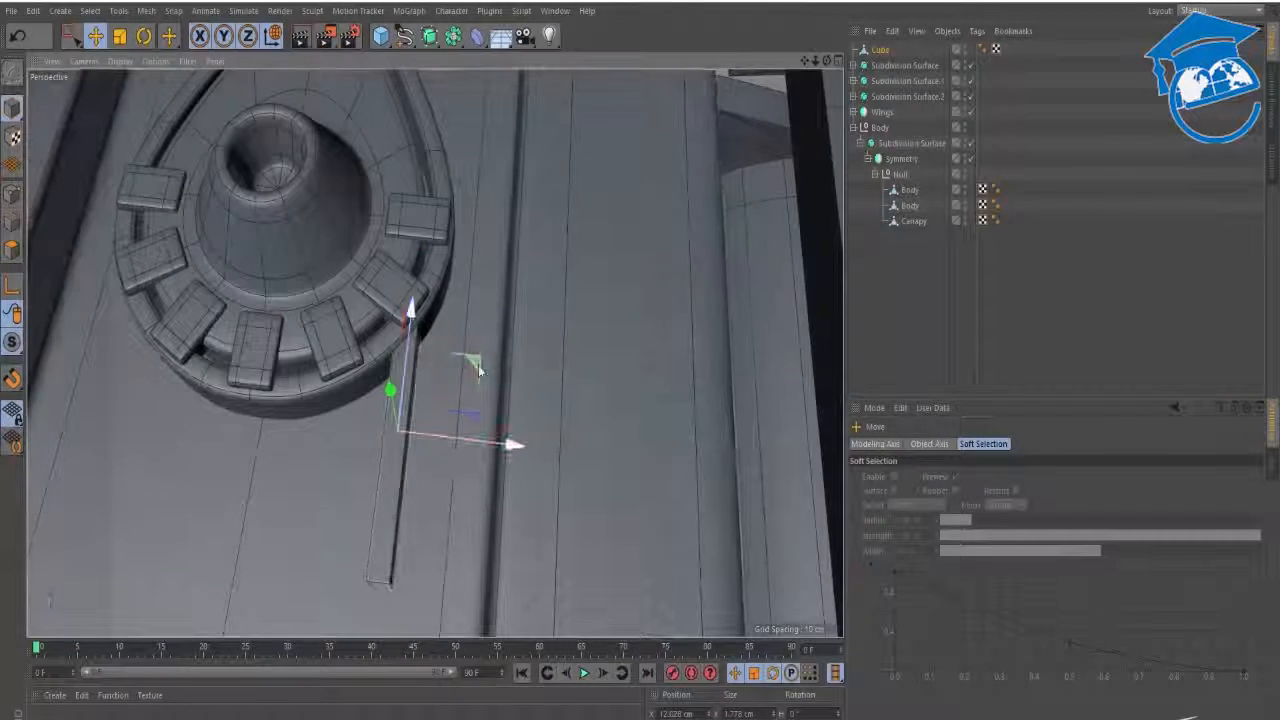
pyautogui.moveTo(478, 365); pyautogui.dragTo(364, 386)
# - Select the edges at the channel's free end and move them toward the rim to shorten it
pyautogui.click(12, 222)
pyautogui.press('space')
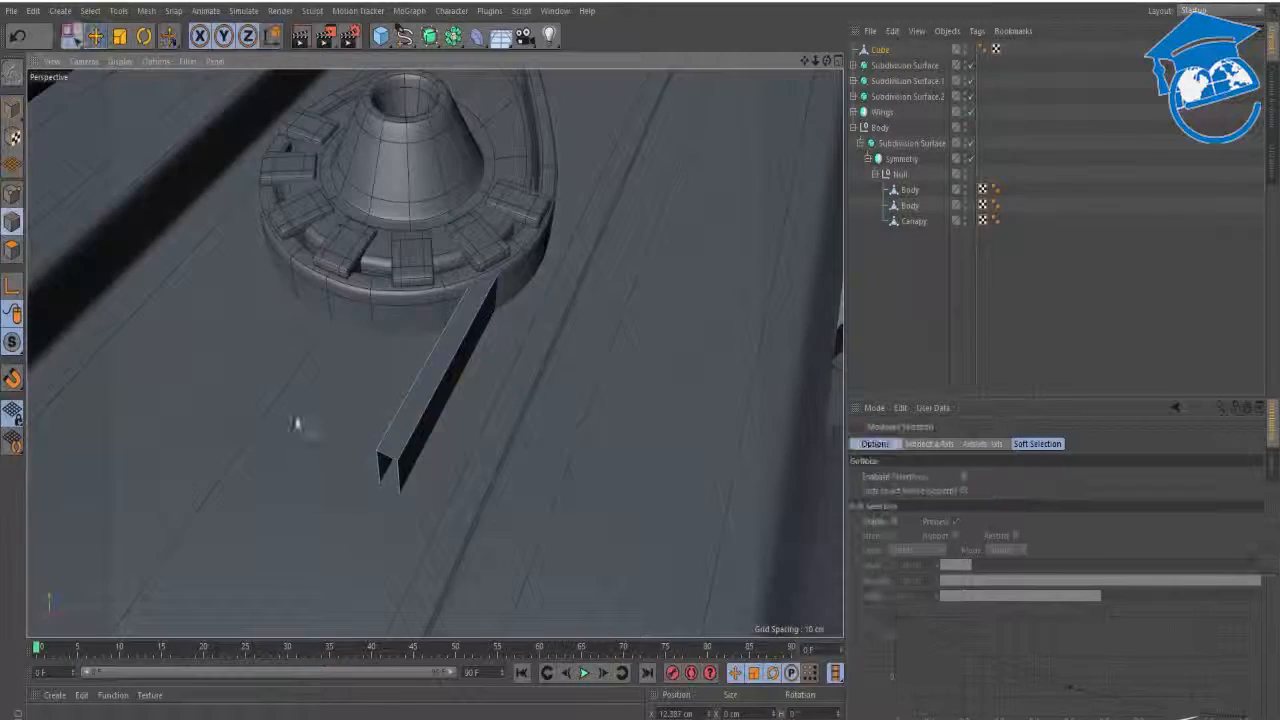
pyautogui.moveTo(297, 423); pyautogui.dragTo(440, 536)
pyautogui.press('space')
pyautogui.moveTo(441, 389); pyautogui.dragTo(498, 276)
# - Check the reference image, then extrude the channel's free end sideways and rotate its end edges for a bend
pyautogui.hotkey('alt', 'Tab')
pyautogui.hotkey('alt', 'Tab')
pyautogui.keyDown('alt'); pyautogui.moveTo(498, 290); pyautogui.dragTo(435, 352, button='right'); pyautogui.keyUp('alt')
pyautogui.keyDown('alt'); pyautogui.moveTo(515, 298); pyautogui.dragTo(473, 418); pyautogui.keyUp('alt')
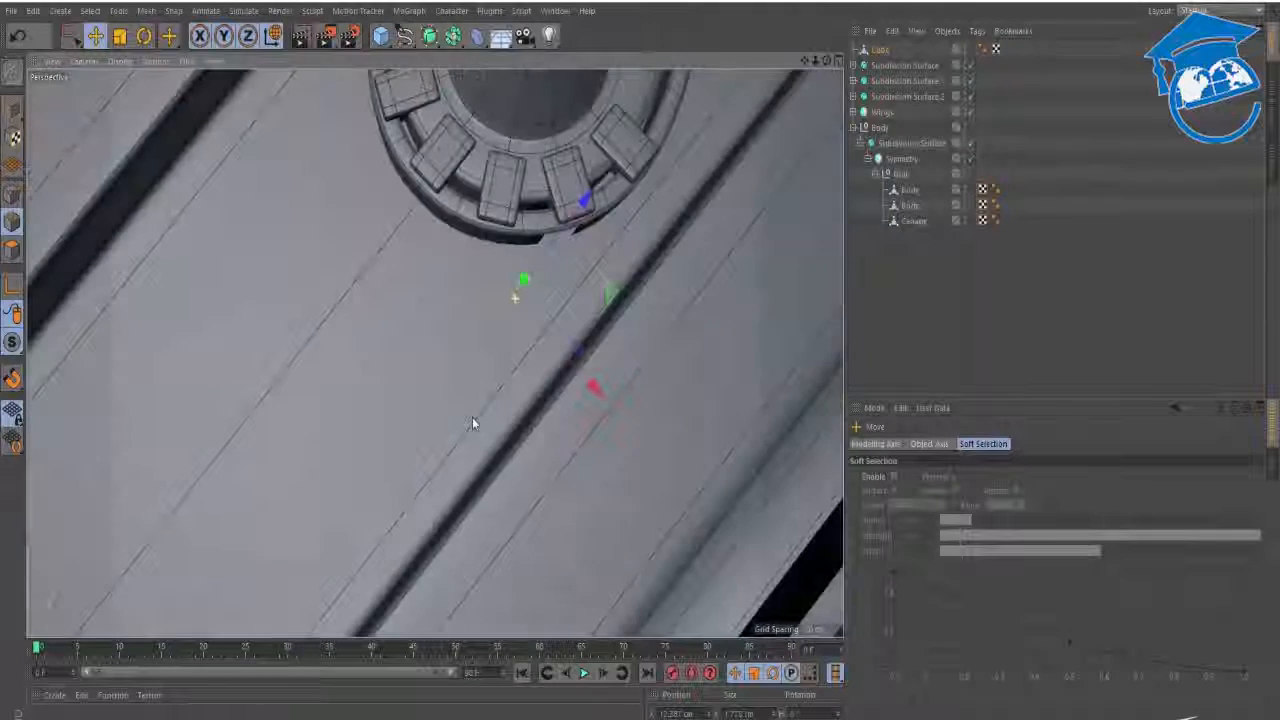
pyautogui.press('r')
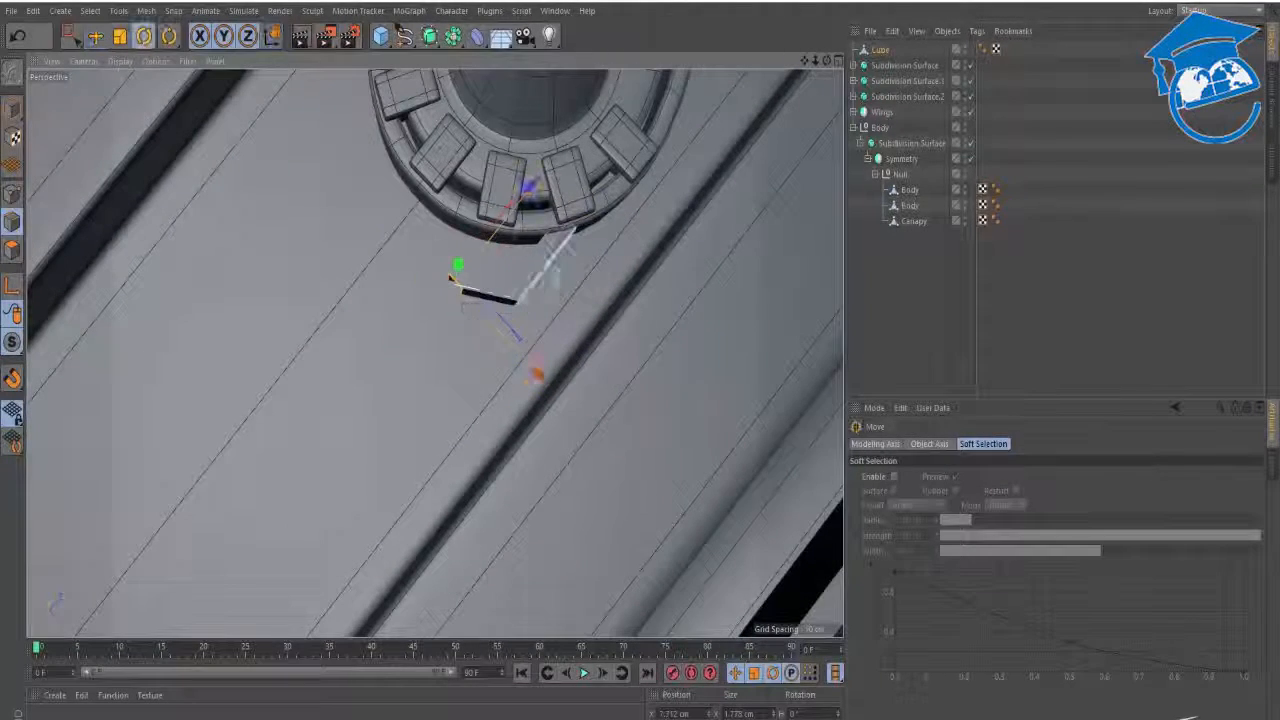
pyautogui.moveTo(408, 346); pyautogui.dragTo(409, 354)
pyautogui.press('e')
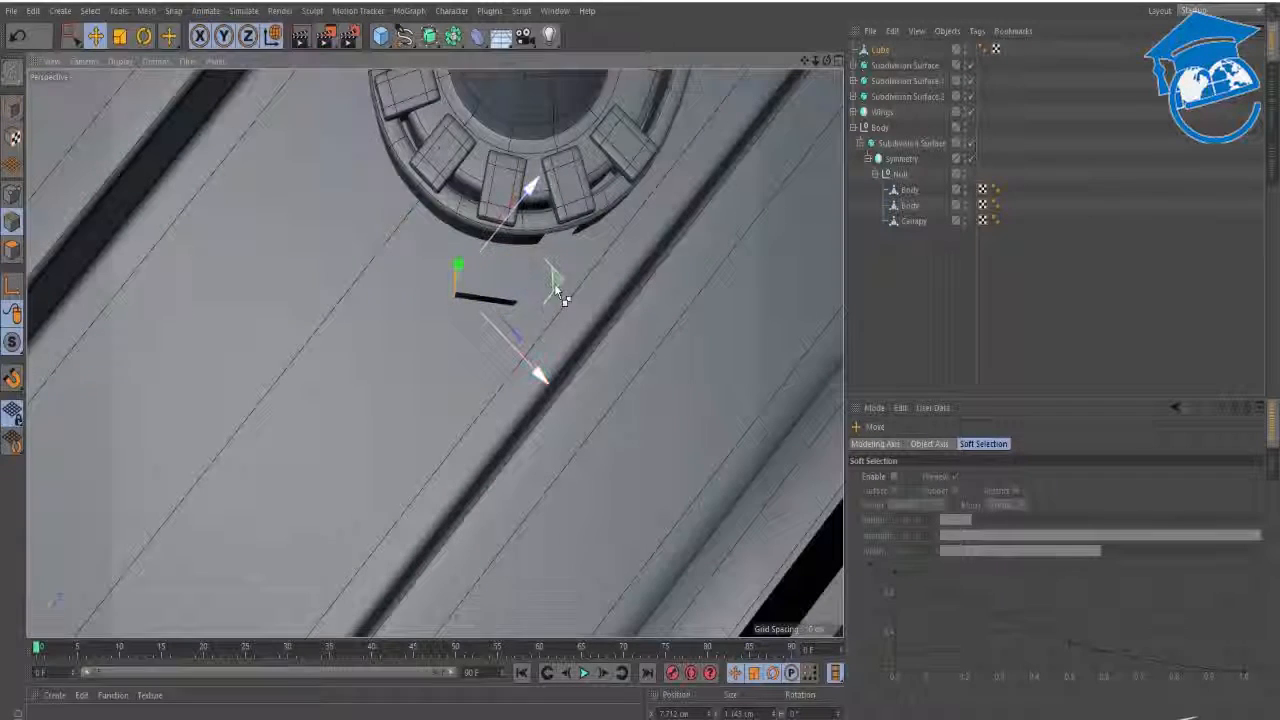
# - Extrude two more segments from the channel's free end, rotating the end edges between them to curve it around
pyautogui.keyDown('ctrl'); pyautogui.moveTo(556, 289); pyautogui.dragTo(503, 291); pyautogui.keyUp('ctrl')
pyautogui.press('r')
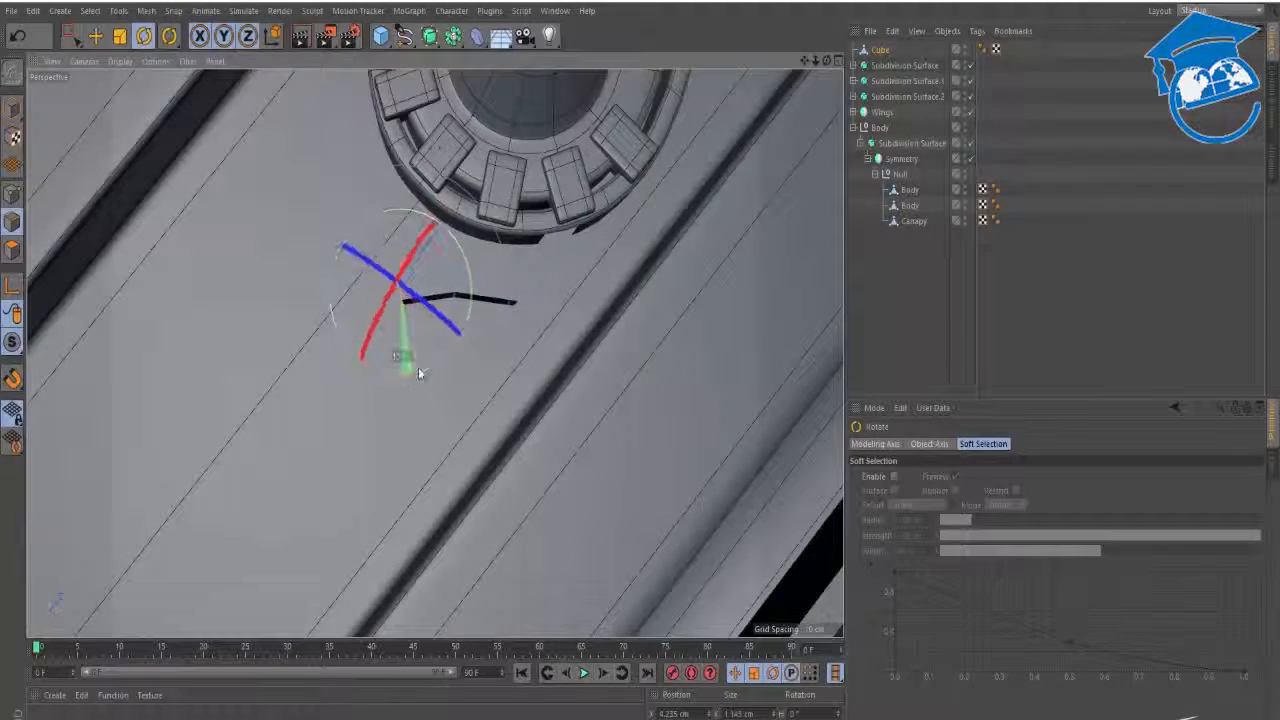
pyautogui.moveTo(419, 373); pyautogui.dragTo(430, 364)
pyautogui.press('e')
pyautogui.keyDown('ctrl'); pyautogui.moveTo(495, 292); pyautogui.dragTo(446, 342); pyautogui.keyUp('ctrl')
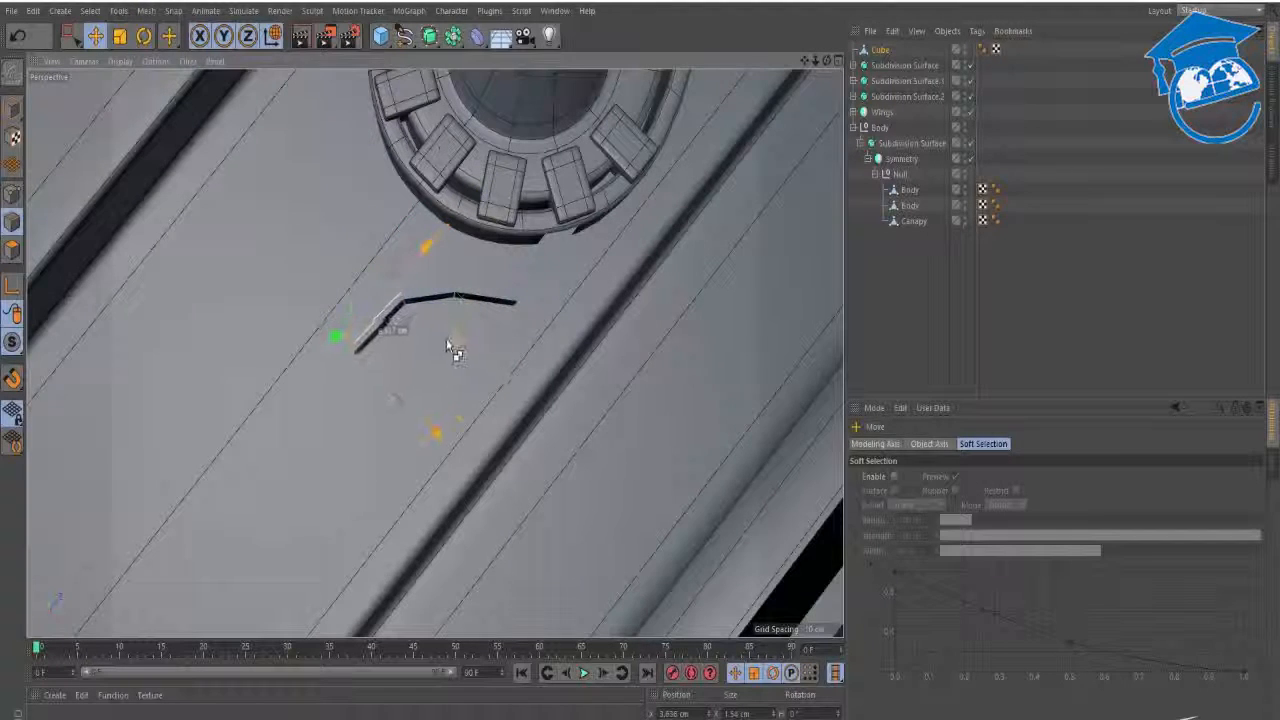
# - Rotate the edges at the channel's free end and extrude them into one more segment of the bend
pyautogui.press('r')
pyautogui.moveTo(373, 418); pyautogui.dragTo(494, 355)
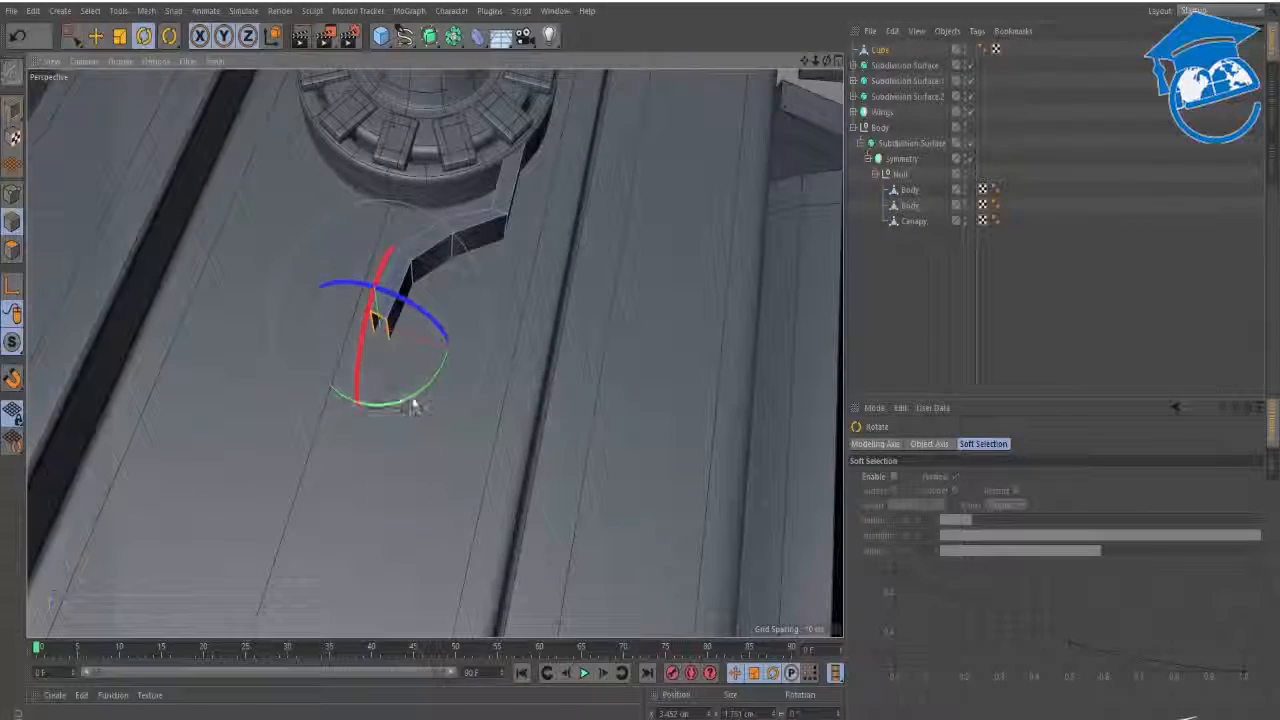
pyautogui.moveTo(420, 400); pyautogui.dragTo(389, 394)
pyautogui.press('e')
pyautogui.keyDown('ctrl'); pyautogui.moveTo(413, 222); pyautogui.dragTo(395, 312); pyautogui.keyUp('ctrl')
pyautogui.keyDown('alt'); pyautogui.moveTo(398, 376); pyautogui.dragTo(498, 250, button='middle'); pyautogui.keyUp('alt')
# - Check the top reference image, then bridge the two open side edges at the channel's free end to close it with a face
pyautogui.hotkey('alt', 'Tab')
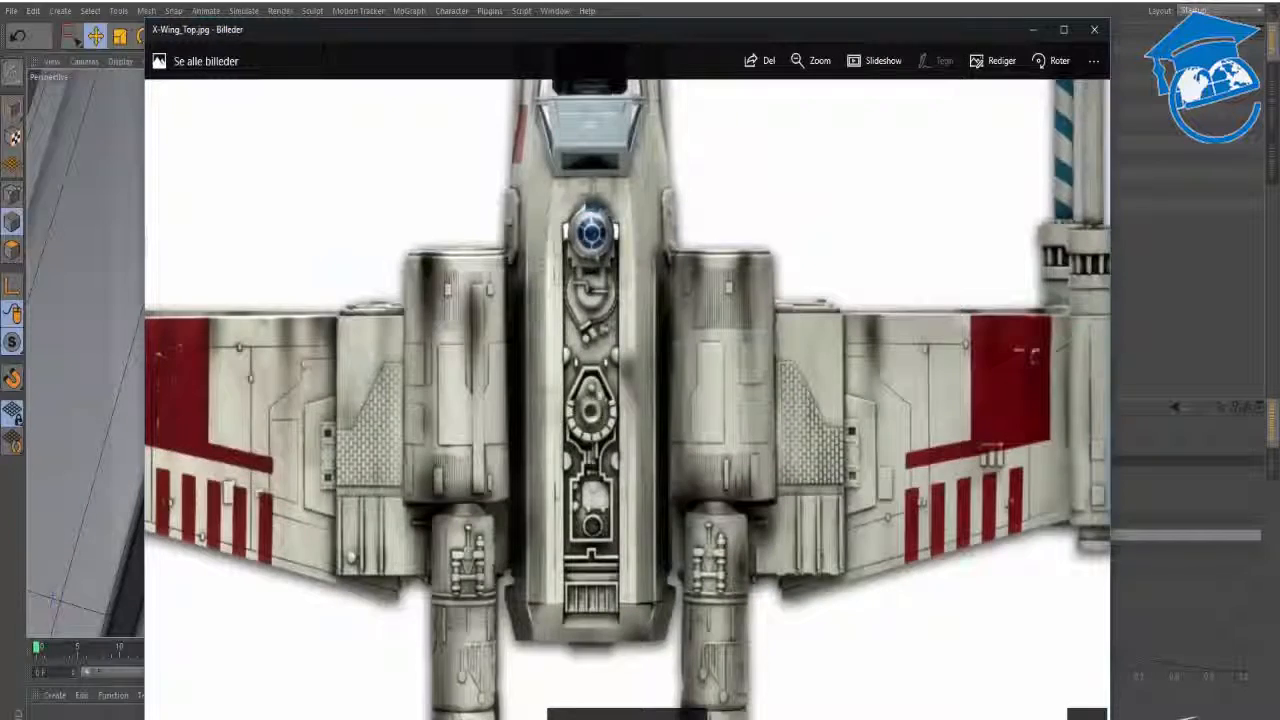
pyautogui.hotkey('alt', 'Tab')
pyautogui.keyDown('alt'); pyautogui.moveTo(514, 484); pyautogui.dragTo(486, 408); pyautogui.keyUp('alt')
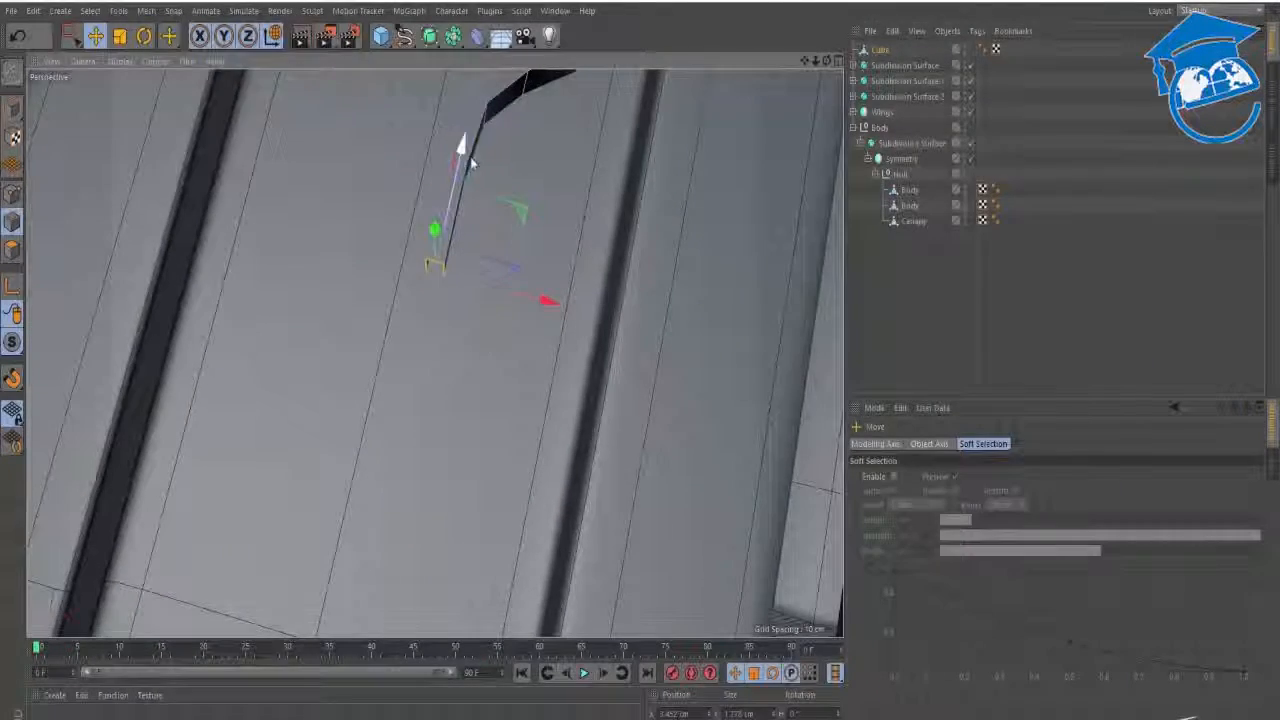
pyautogui.keyDown('alt'); pyautogui.moveTo(460, 294); pyautogui.dragTo(420, 203); pyautogui.keyUp('alt')
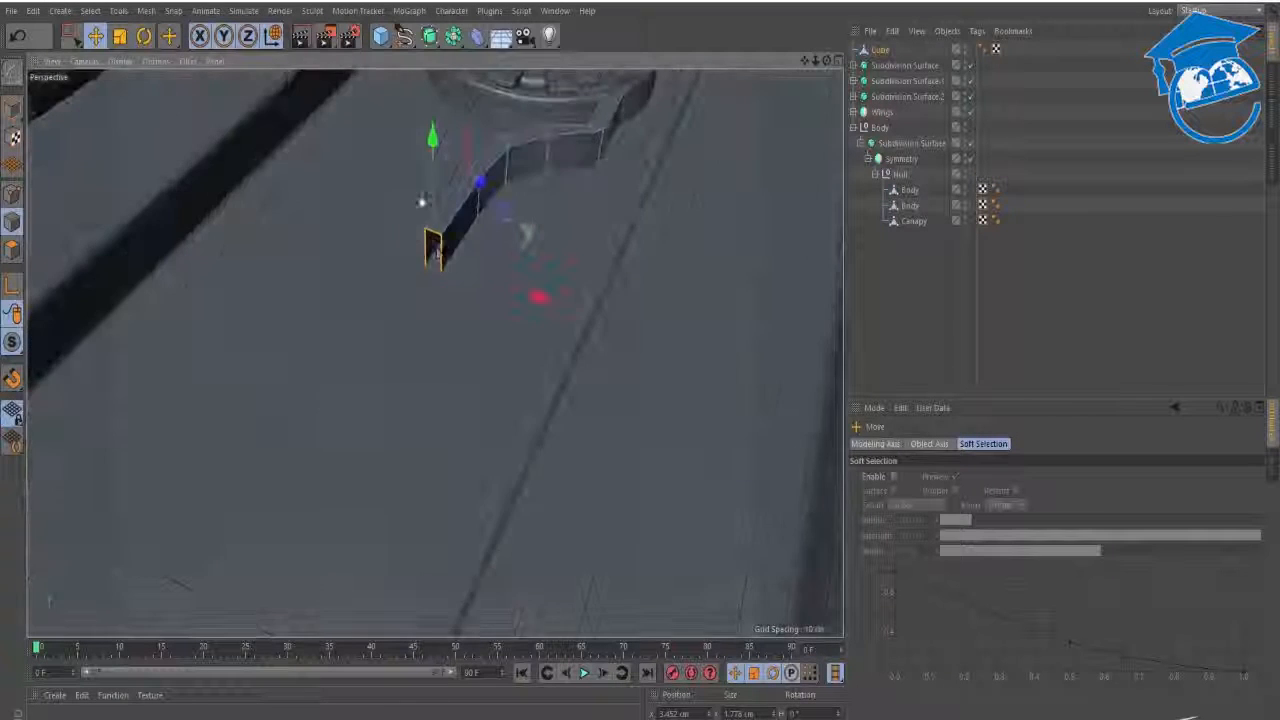
pyautogui.keyDown('alt'); pyautogui.moveTo(420, 203); pyautogui.dragTo(508, 220, button='right'); pyautogui.keyUp('alt')
pyautogui.click(13, 250)
pyautogui.click(416, 287)
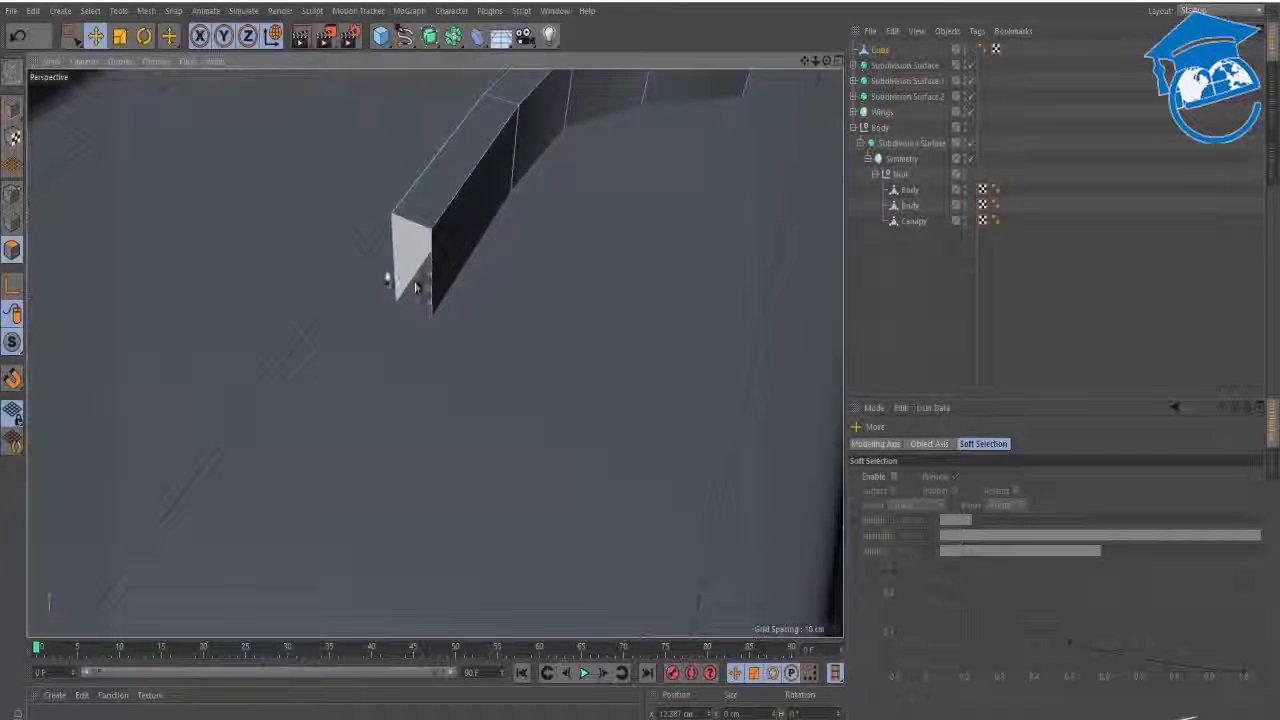
pyautogui.click(13, 220)
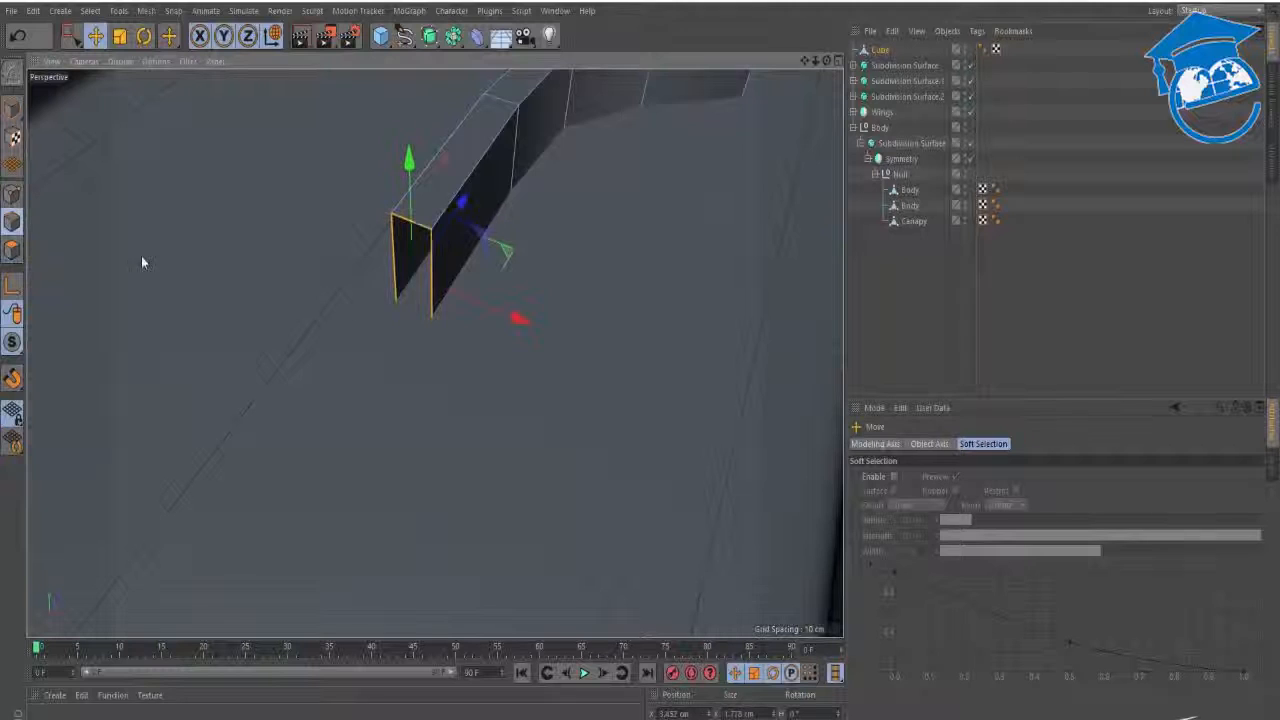
pyautogui.press('b')
pyautogui.moveTo(398, 262); pyautogui.dragTo(432, 320)
# - Loop-cut the channel just before its closed end and extrude the short inner side face sideways to form a corner
pyautogui.press('k')
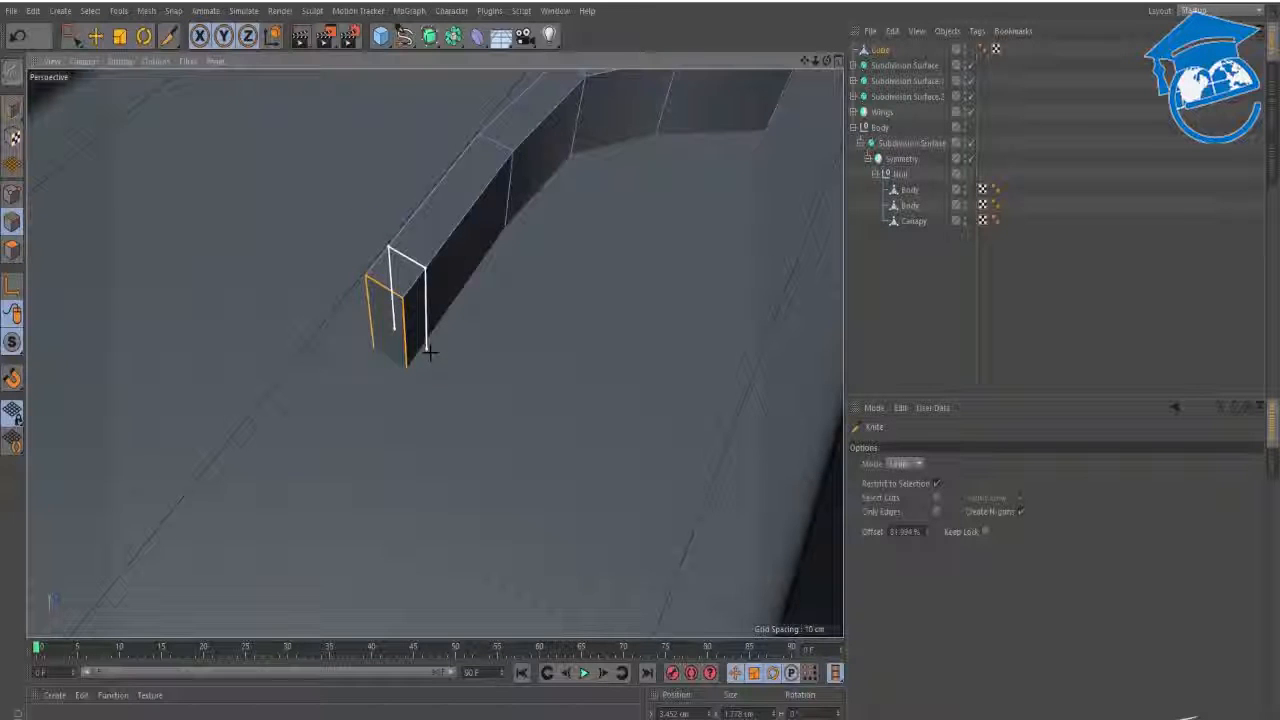
pyautogui.press('e')
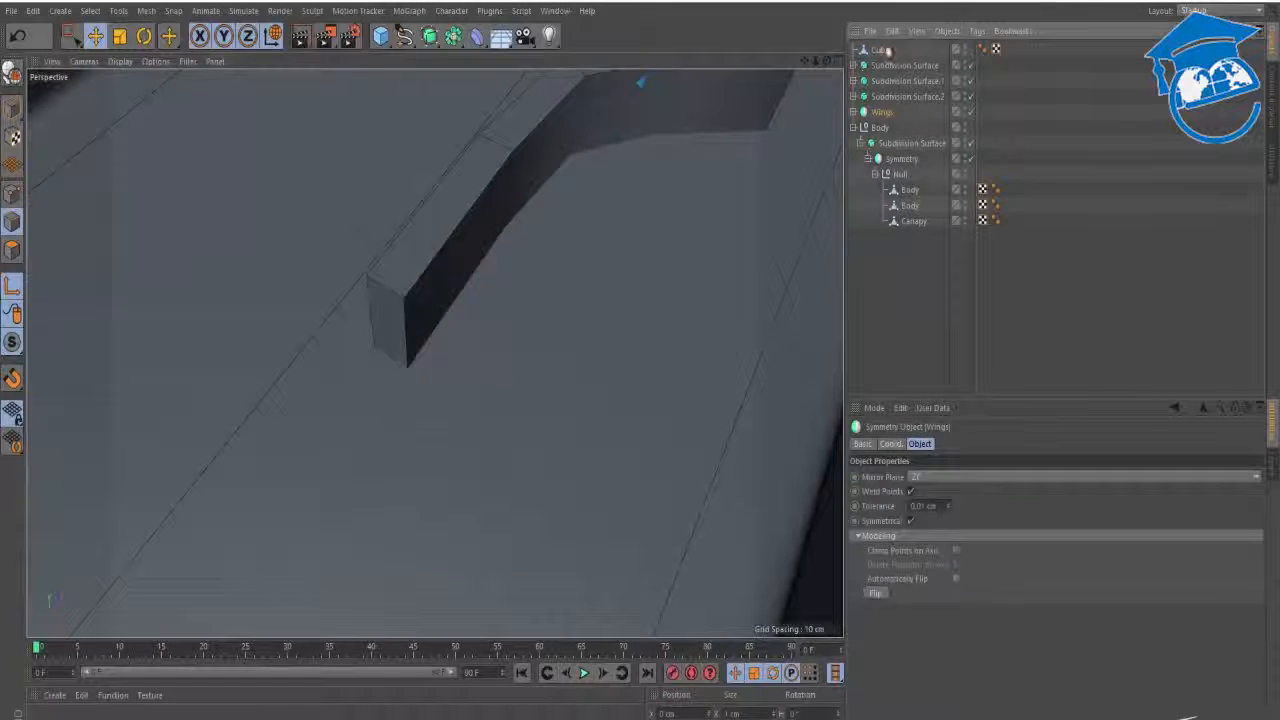
pyautogui.click(880, 50)
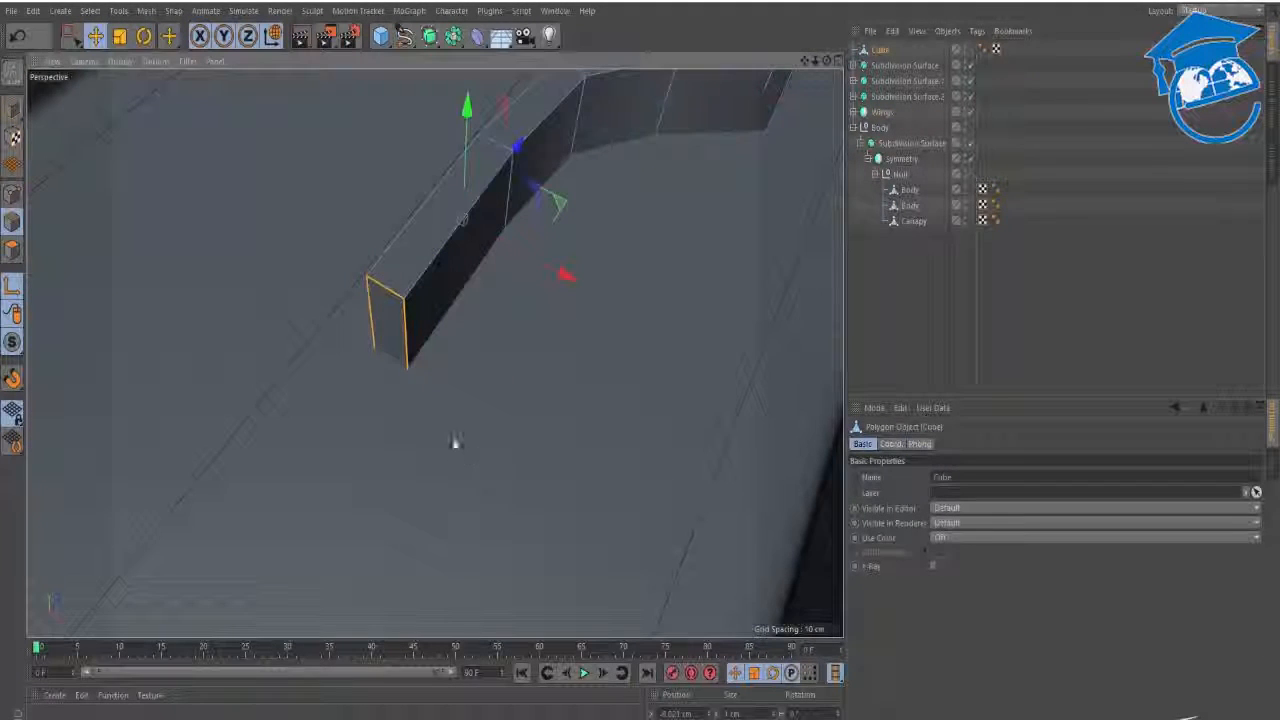
pyautogui.click(405, 411)
pyautogui.press('k')
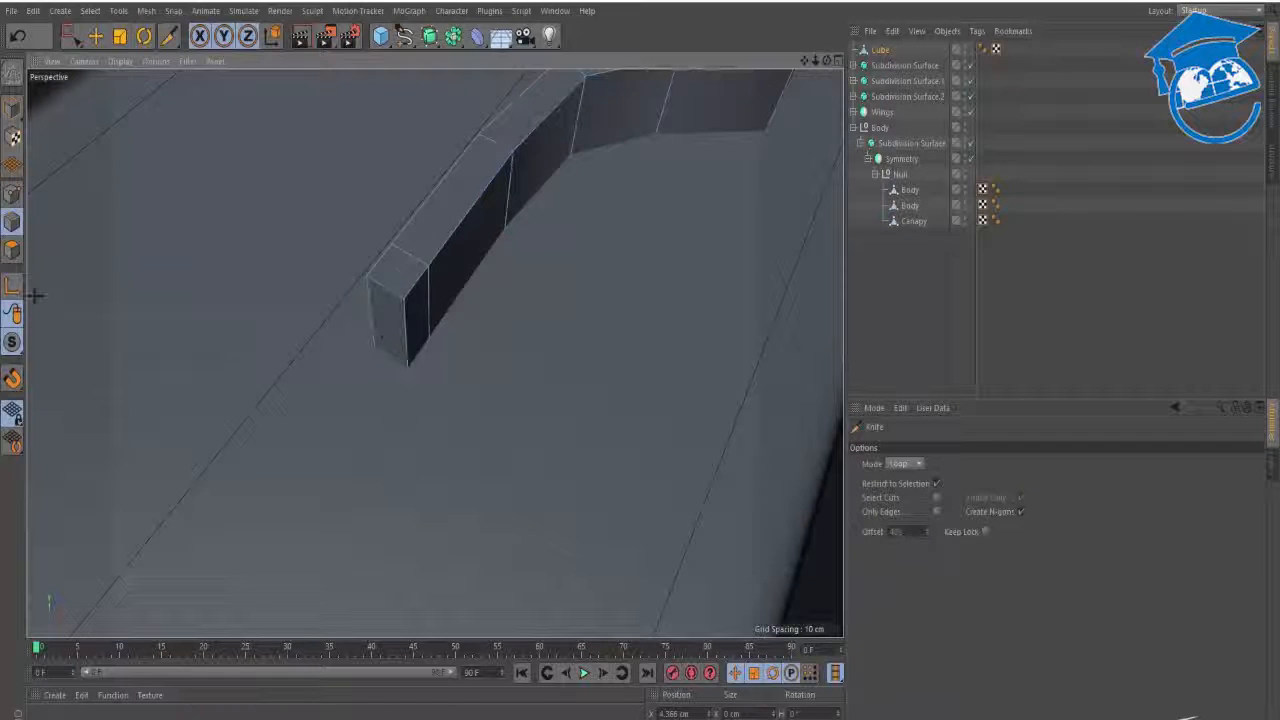
pyautogui.press('e')
pyautogui.click(418, 318)
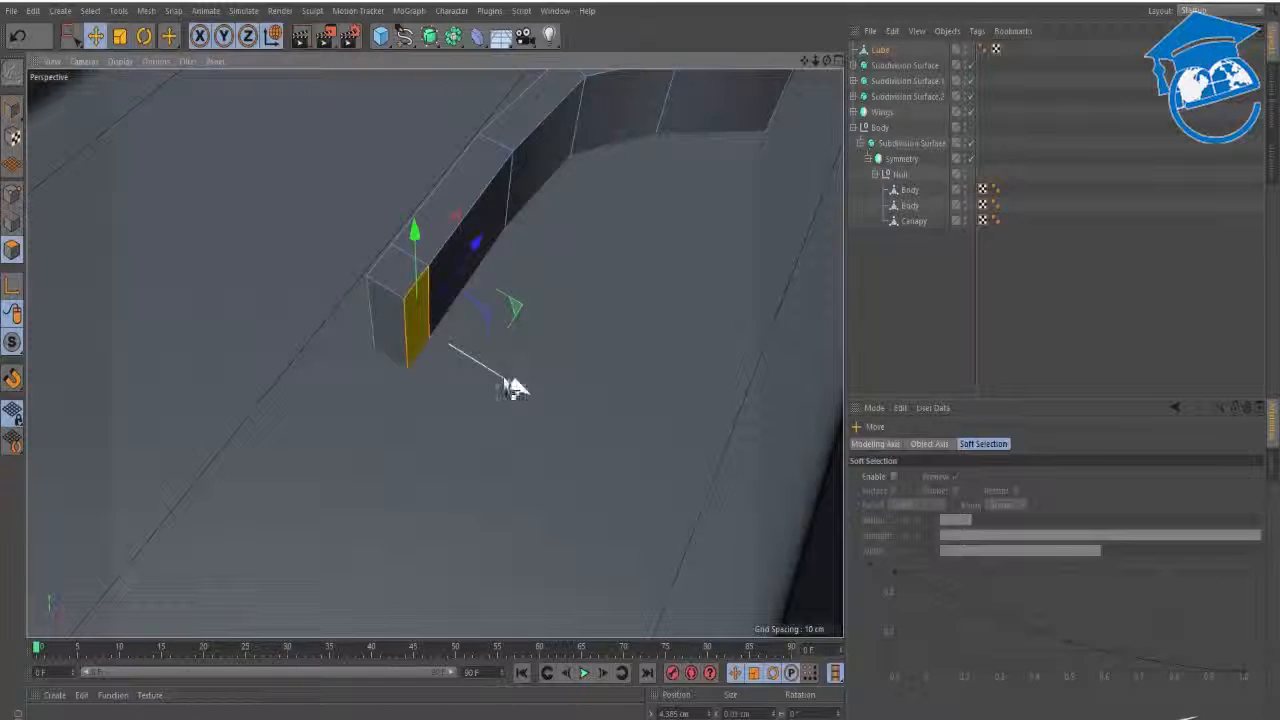
pyautogui.moveTo(512, 388); pyautogui.dragTo(574, 419)
pyautogui.keyDown('alt'); pyautogui.moveTo(394, 369); pyautogui.dragTo(481, 156); pyautogui.keyUp('alt')
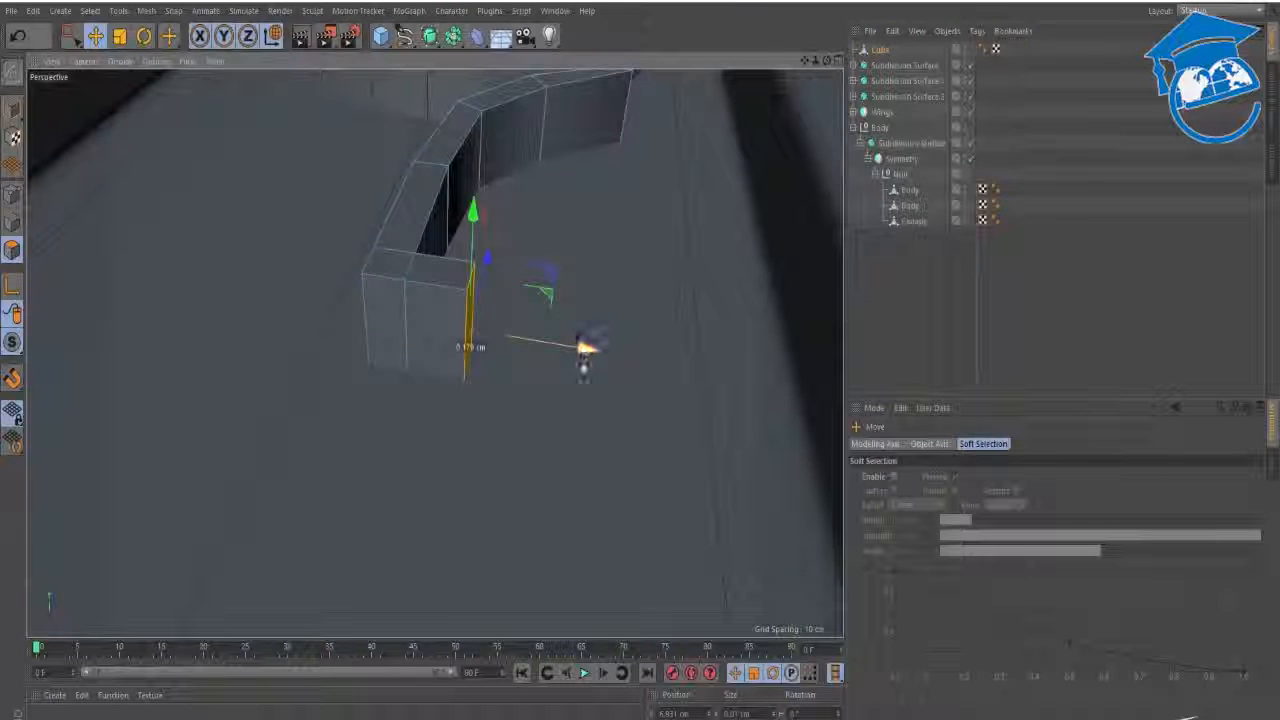
# - Loop-cut the short sideways piece and extrude the rear face at its tip away from the cone
pyautogui.click(565, 405)
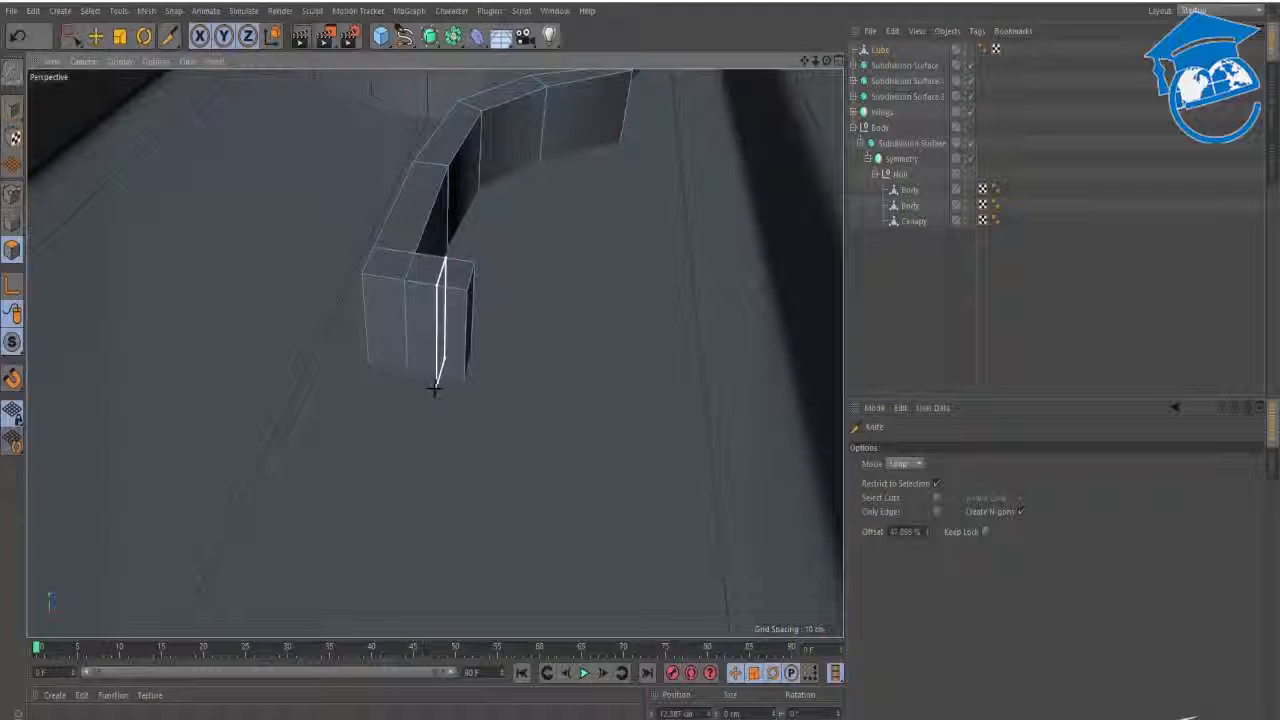
pyautogui.click(463, 363)
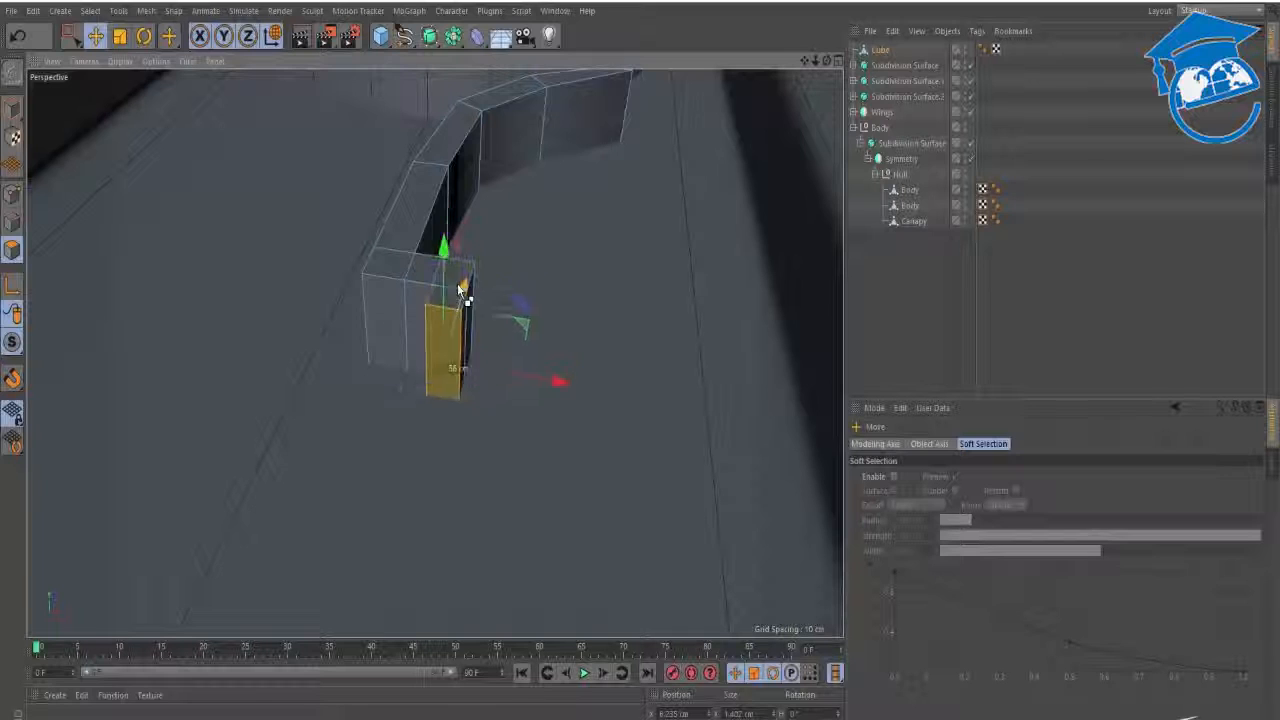
pyautogui.click(386, 400)
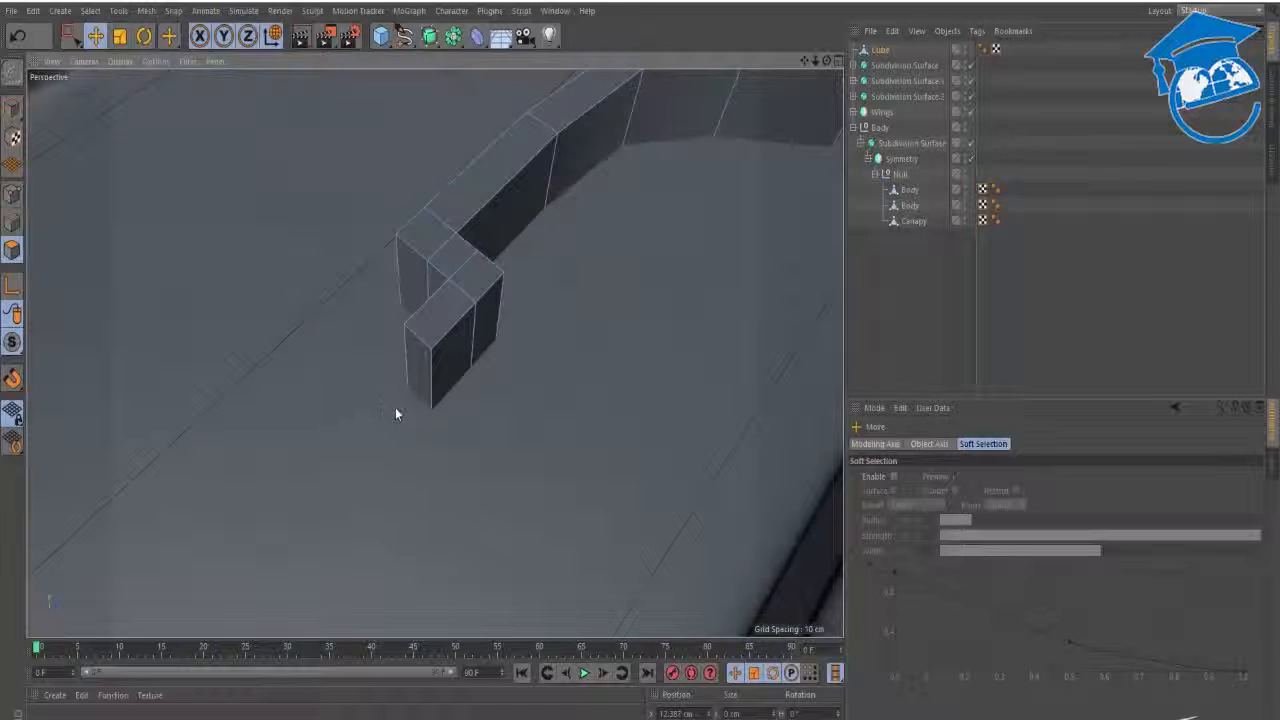
# - Loop-cut near the tip of the stepped piece, extrude its side face into a longer sideways run, and compare with the reference image
pyautogui.press('k')
pyautogui.click(458, 330)
pyautogui.press('space')
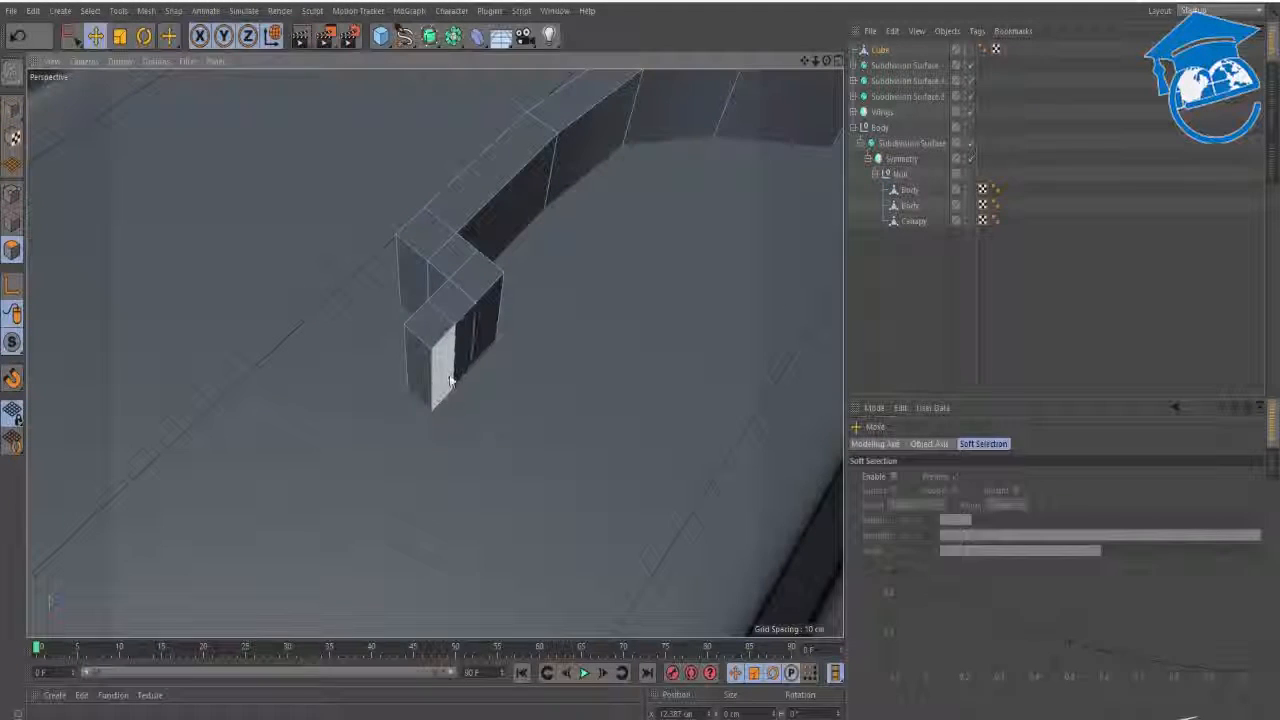
pyautogui.press('space')
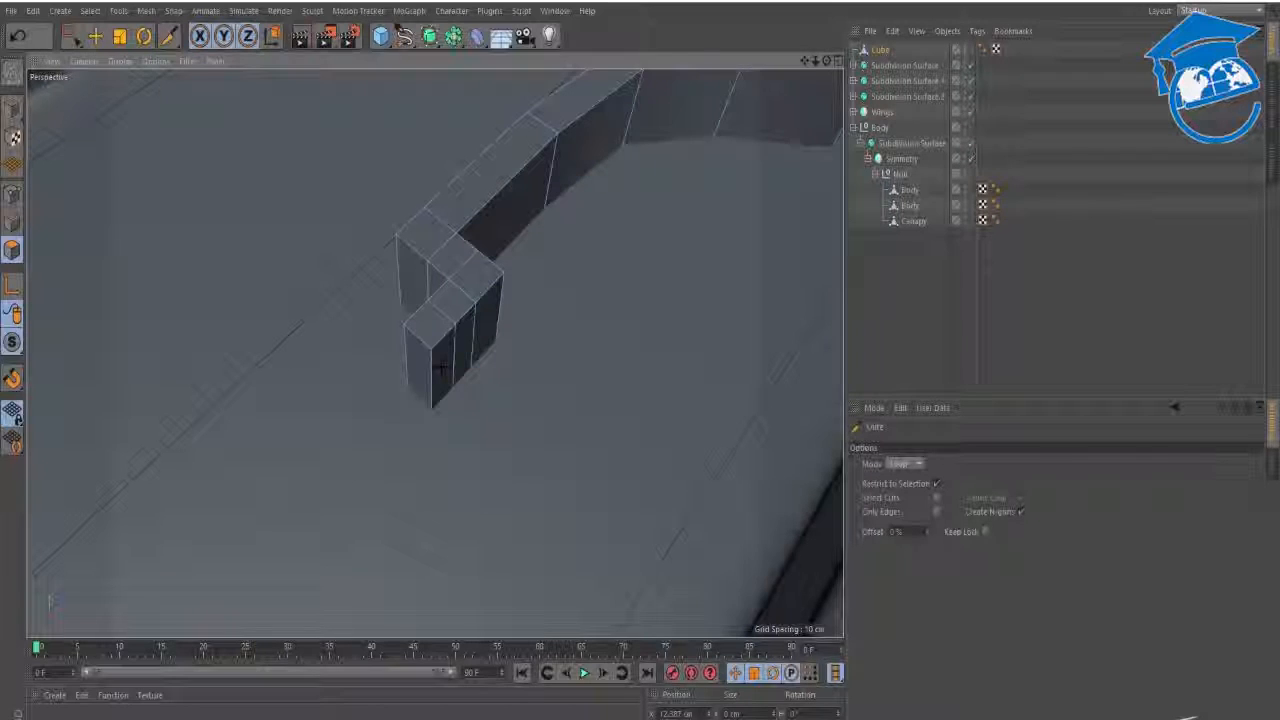
pyautogui.press('space')
pyautogui.keyDown('ctrl'); pyautogui.moveTo(520, 457); pyautogui.dragTo(655, 547); pyautogui.keyUp('ctrl')
pyautogui.hotkey('alt', 'Tab')
pyautogui.hotkey('alt', 'Tab')
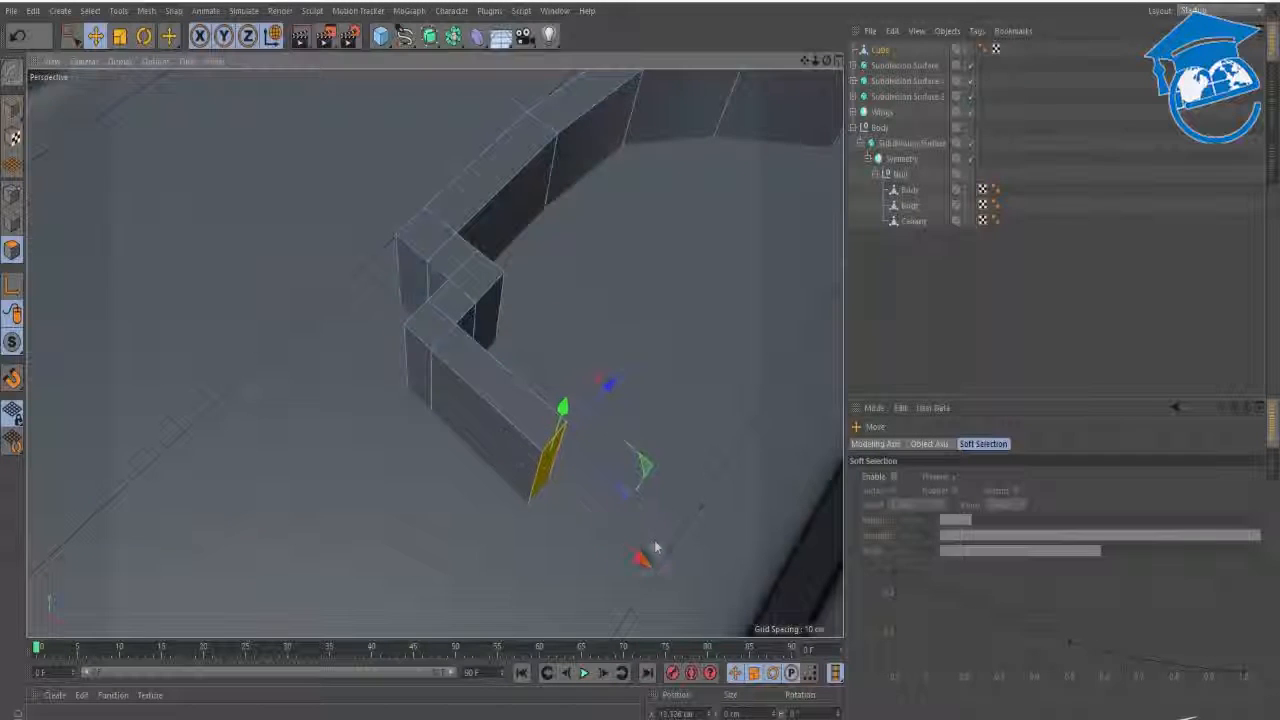
# - Loop-cut the longer sideways run close to its free end
pyautogui.click(690, 396)
pyautogui.press('k')
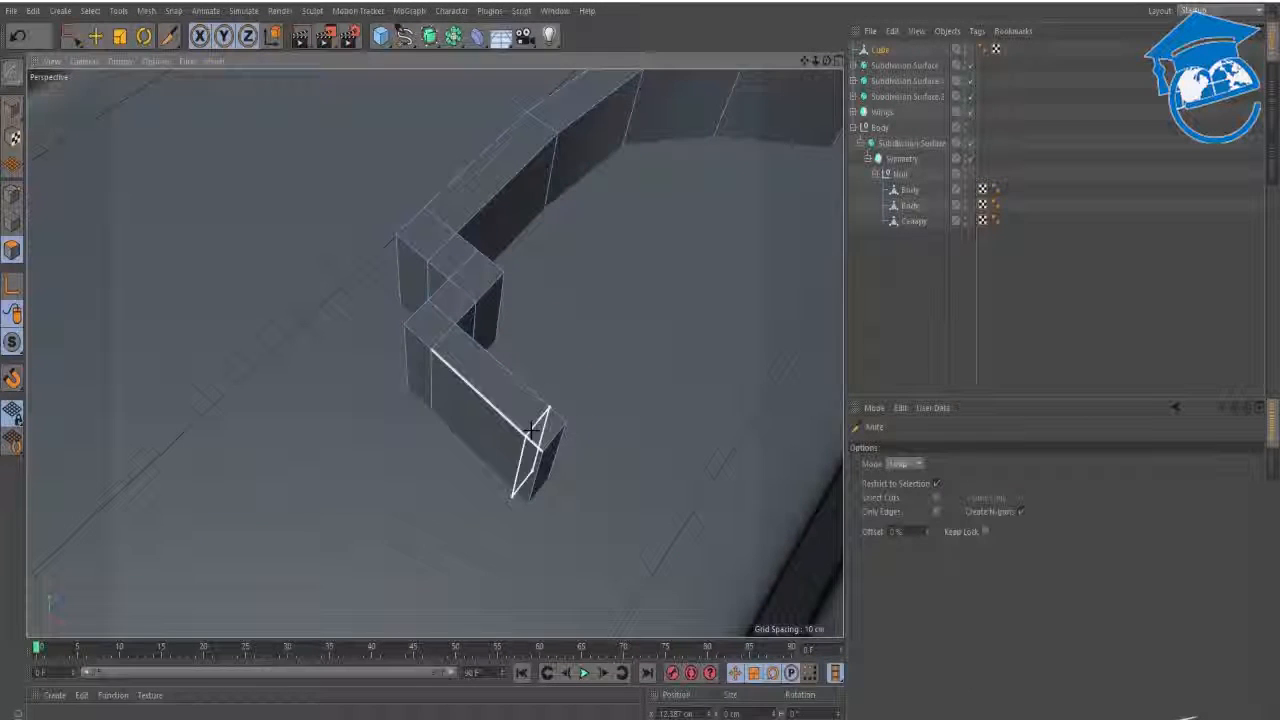
pyautogui.click(523, 434)
pyautogui.press('space')
pyautogui.moveTo(534, 476); pyautogui.dragTo(431, 508)
pyautogui.keyDown('alt'); pyautogui.moveTo(431, 508); pyautogui.dragTo(465, 462, button='middle'); pyautogui.keyUp('alt')
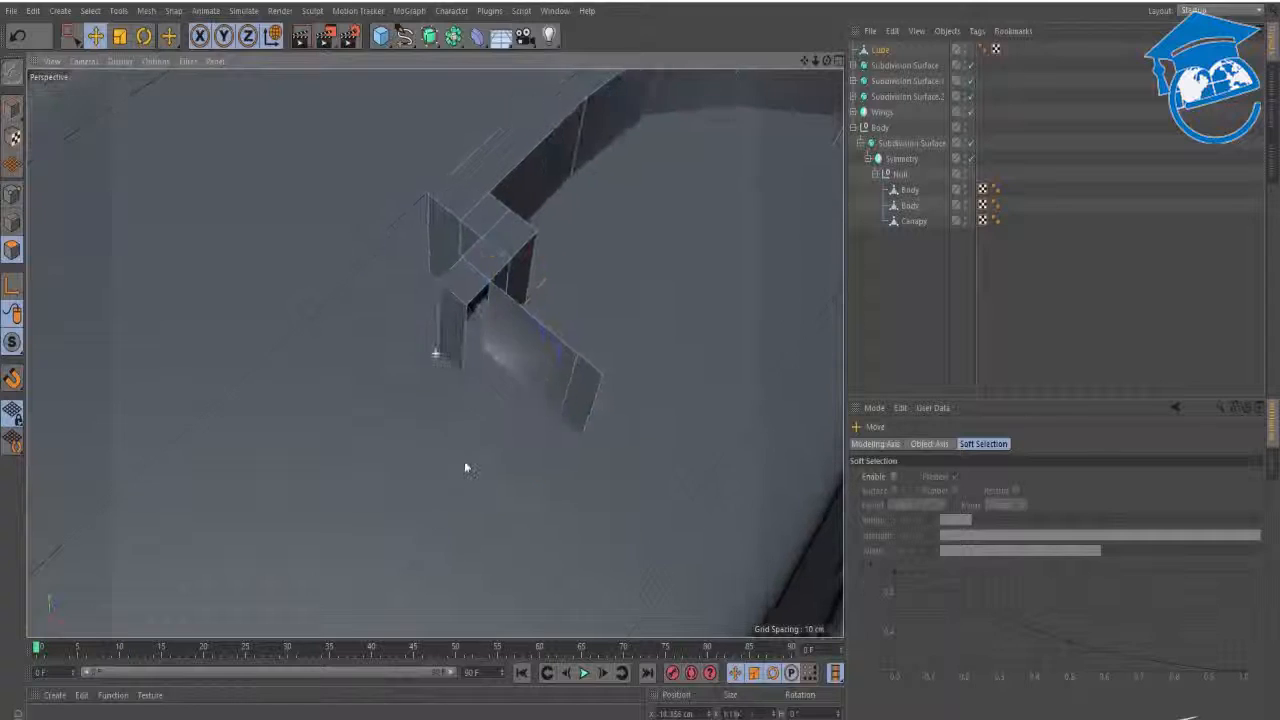
pyautogui.hotkey('ctrl', 'z')
# - Extrude the small rear face at the end of the sideways run into a long straight stretch toward the fuselage's rear
pyautogui.click(559, 428)
pyautogui.keyDown('alt'); pyautogui.moveTo(562, 420); pyautogui.dragTo(504, 417, button='right'); pyautogui.keyUp('alt')
pyautogui.keyDown('alt'); pyautogui.moveTo(504, 422); pyautogui.dragTo(518, 400, button='middle'); pyautogui.keyUp('alt')
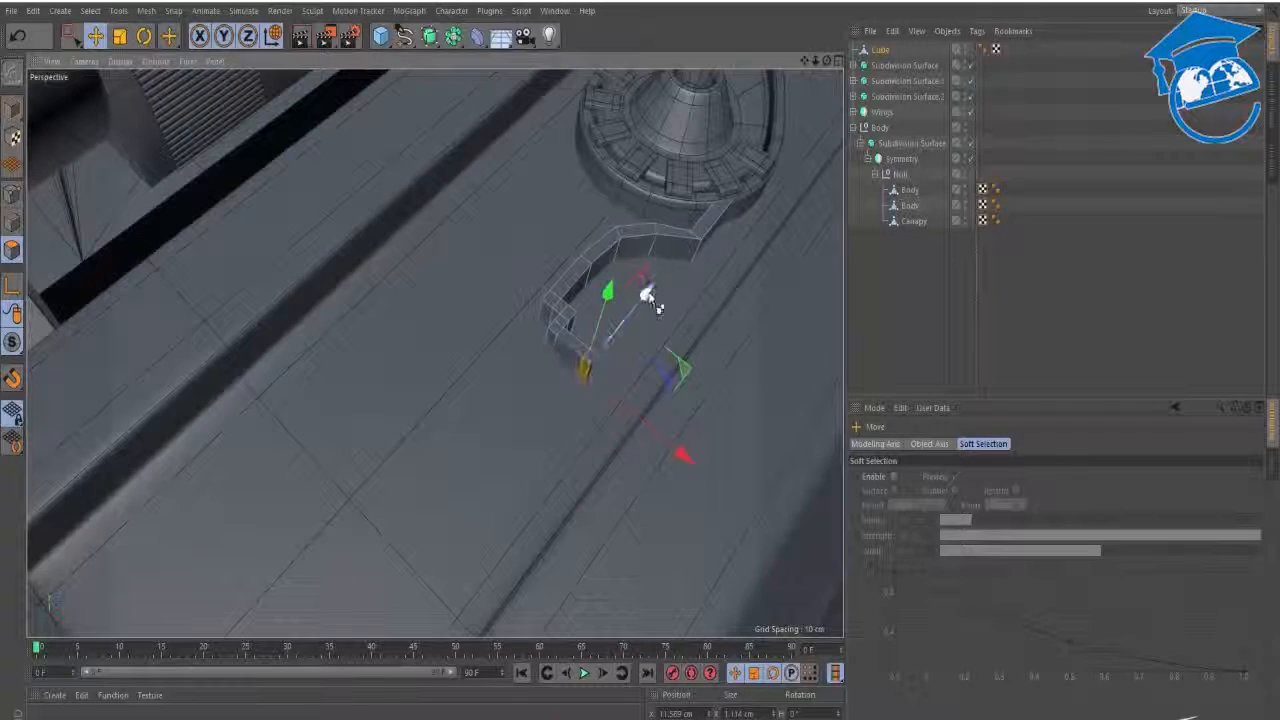
pyautogui.keyDown('ctrl'); pyautogui.moveTo(644, 300); pyautogui.dragTo(490, 520); pyautogui.keyUp('ctrl')
pyautogui.keyDown('alt'); pyautogui.moveTo(503, 506); pyautogui.dragTo(567, 389, button='middle'); pyautogui.keyUp('alt')
pyautogui.keyDown('alt'); pyautogui.moveTo(567, 389); pyautogui.dragTo(454, 323); pyautogui.keyUp('alt')
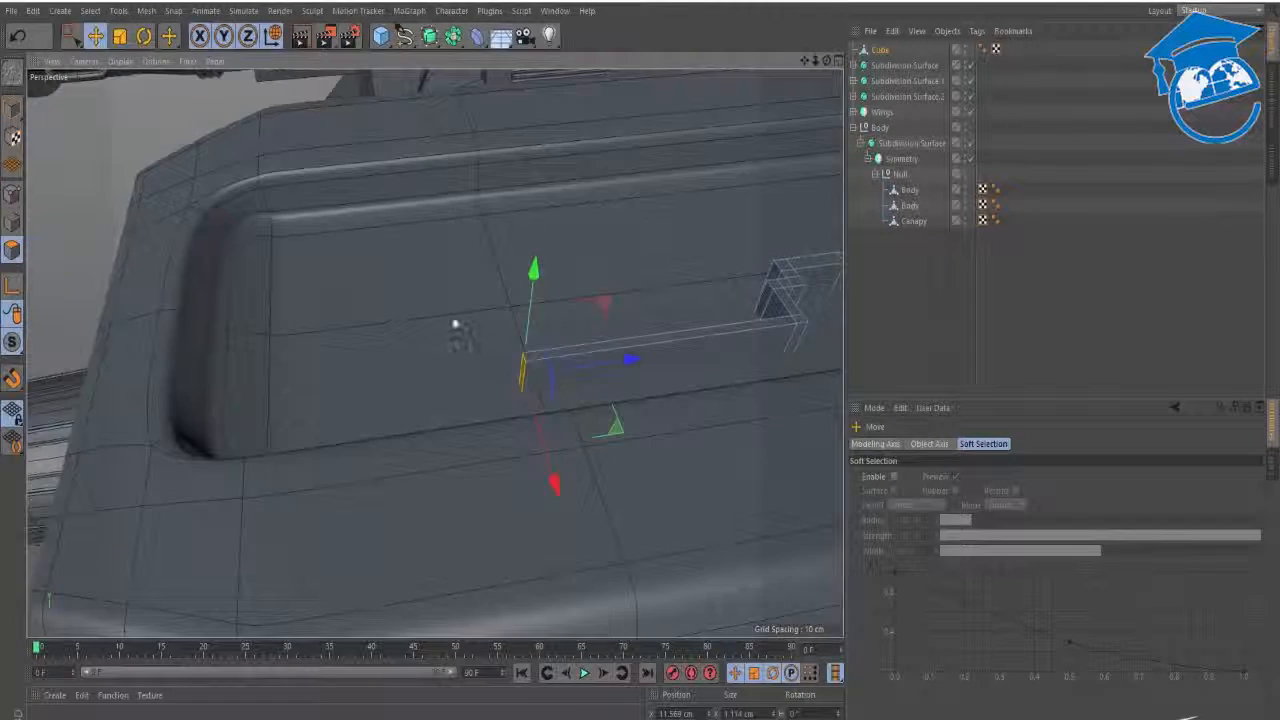
# - Loop-cut the long straight stretch near its rear end and extrude the inner side face across to the recessed panel's centre line
pyautogui.click(454, 323)
pyautogui.keyDown('alt'); pyautogui.moveTo(539, 369); pyautogui.dragTo(623, 357, button='right'); pyautogui.keyUp('alt')
pyautogui.press('k')
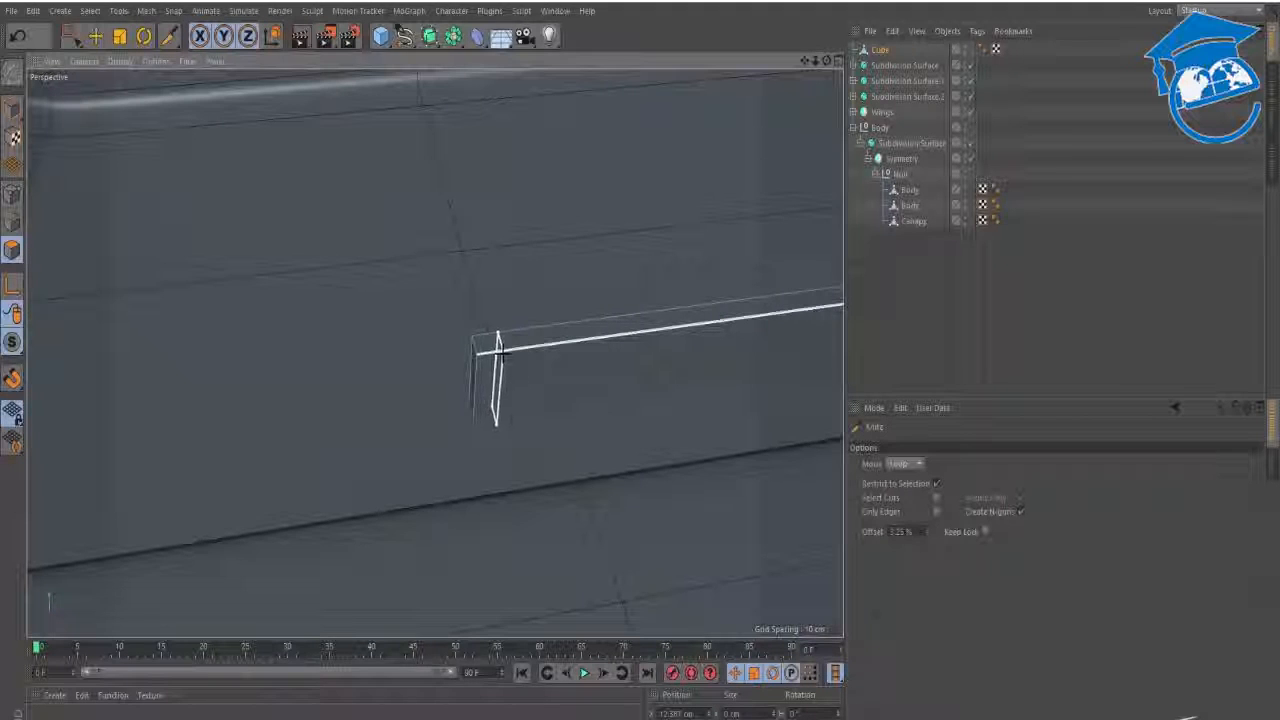
pyautogui.click(502, 354)
pyautogui.keyDown('alt'); pyautogui.moveTo(502, 356); pyautogui.dragTo(650, 400); pyautogui.keyUp('alt')
pyautogui.press('e')
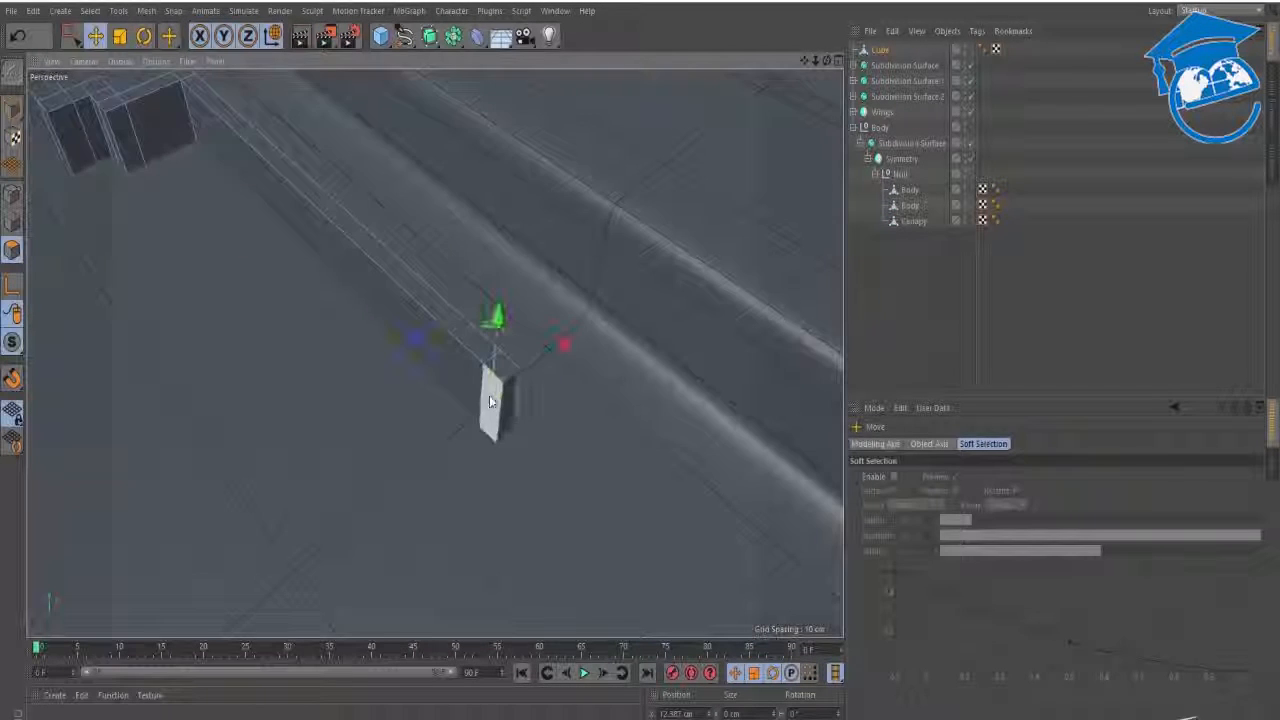
pyautogui.click(489, 400)
pyautogui.keyDown('alt'); pyautogui.moveTo(489, 400); pyautogui.dragTo(545, 350); pyautogui.keyUp('alt')
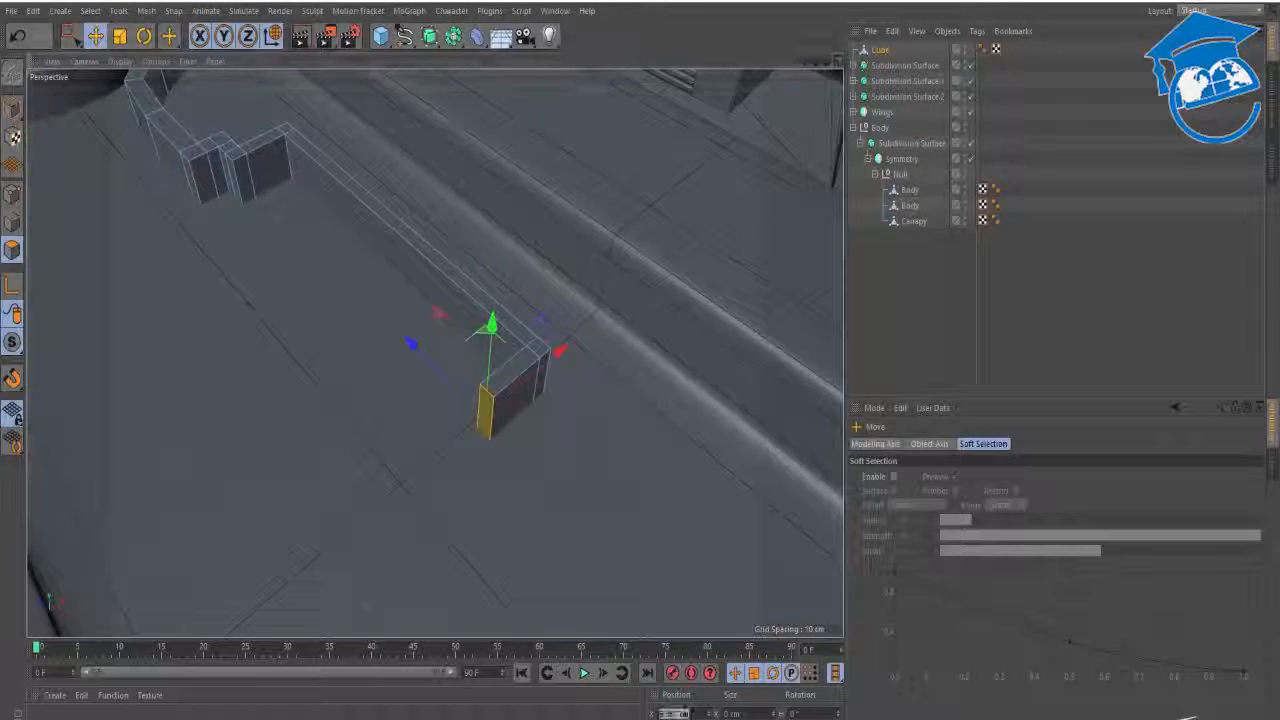
pyautogui.moveTo(492, 430); pyautogui.dragTo(490, 250)
# - Select the underside faces along the channel's extruded straight and stepped segments
pyautogui.click(424, 534)
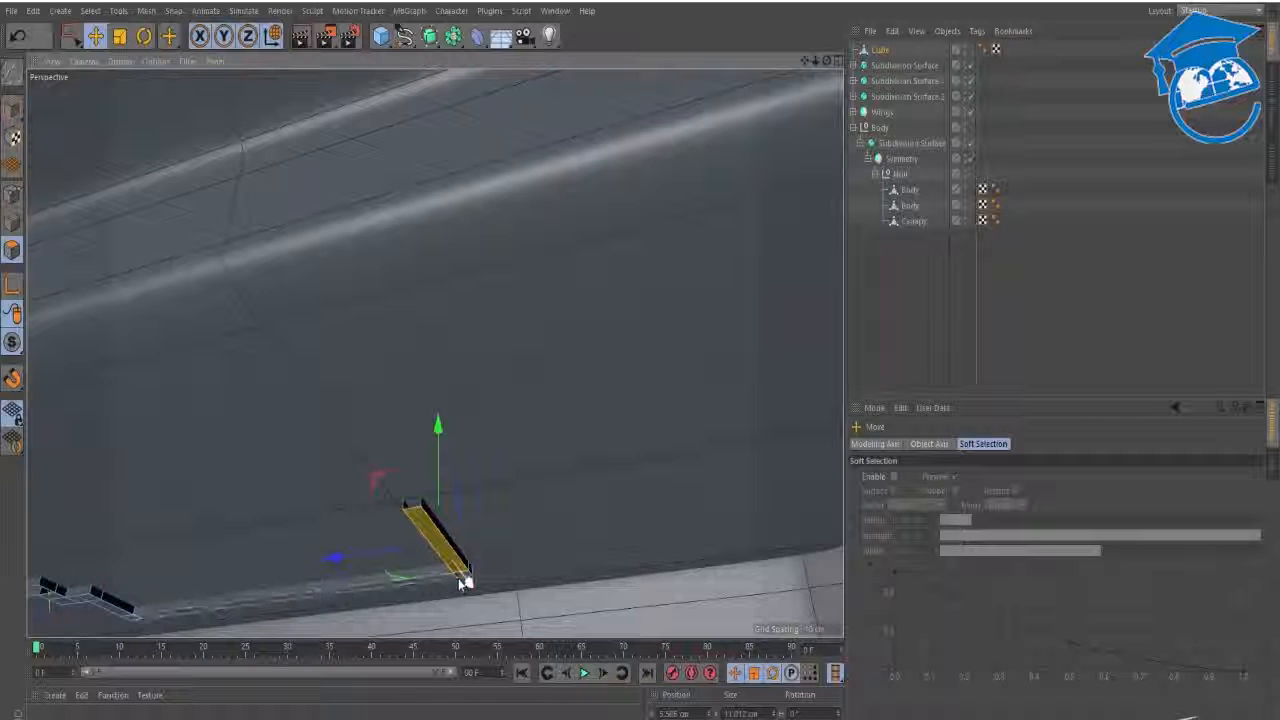
pyautogui.keyDown('alt'); pyautogui.moveTo(458, 578); pyautogui.dragTo(677, 425); pyautogui.keyUp('alt')
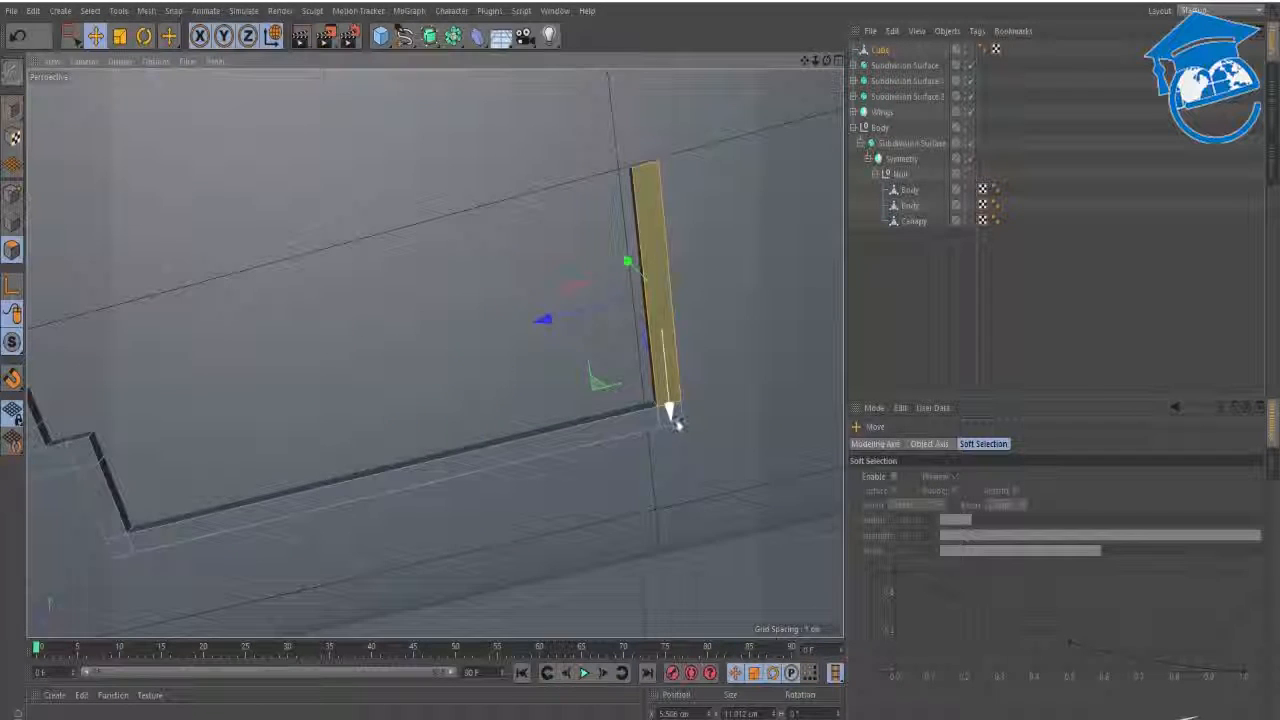
pyautogui.keyDown('shift'); pyautogui.click(676, 418); pyautogui.keyUp('shift')
pyautogui.keyDown('shift'); pyautogui.click(638, 430); pyautogui.keyUp('shift')
pyautogui.keyDown('shift'); pyautogui.click(123, 543); pyautogui.keyUp('shift')
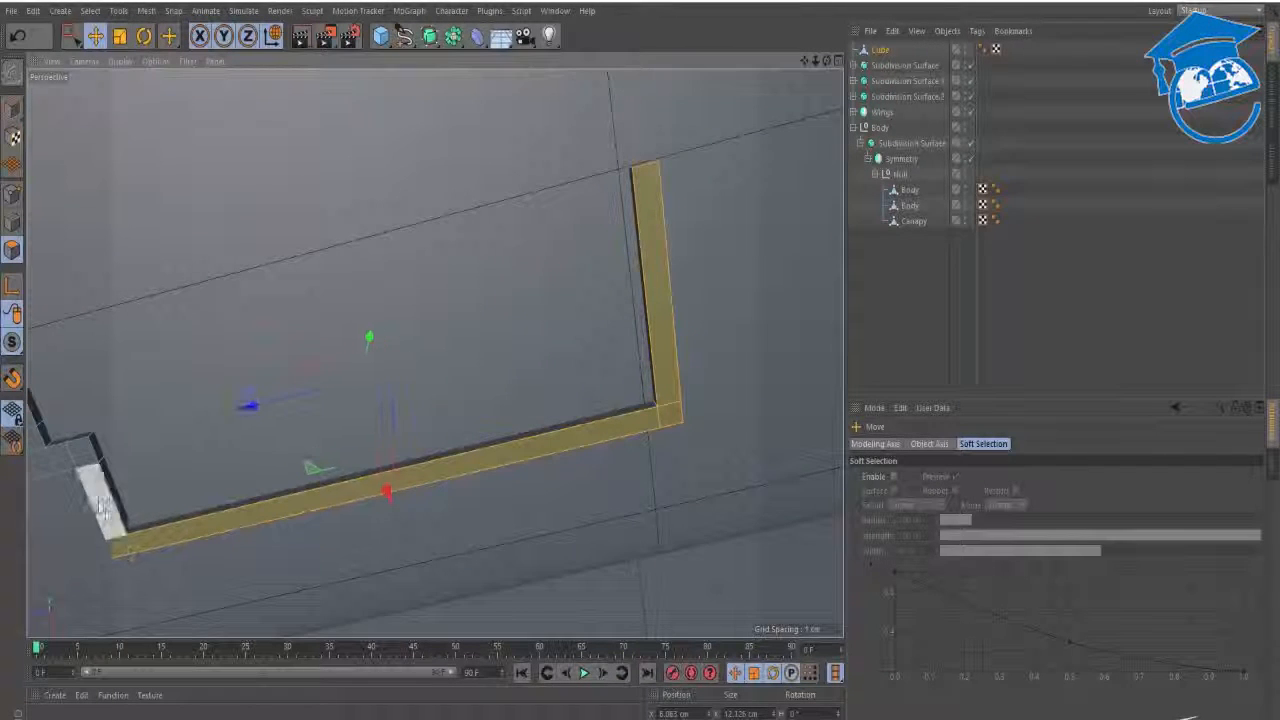
pyautogui.keyDown('shift'); pyautogui.click(98, 498); pyautogui.keyUp('shift')
pyautogui.keyDown('alt'); pyautogui.moveTo(60, 455); pyautogui.dragTo(299, 451, button='middle'); pyautogui.keyUp('alt')
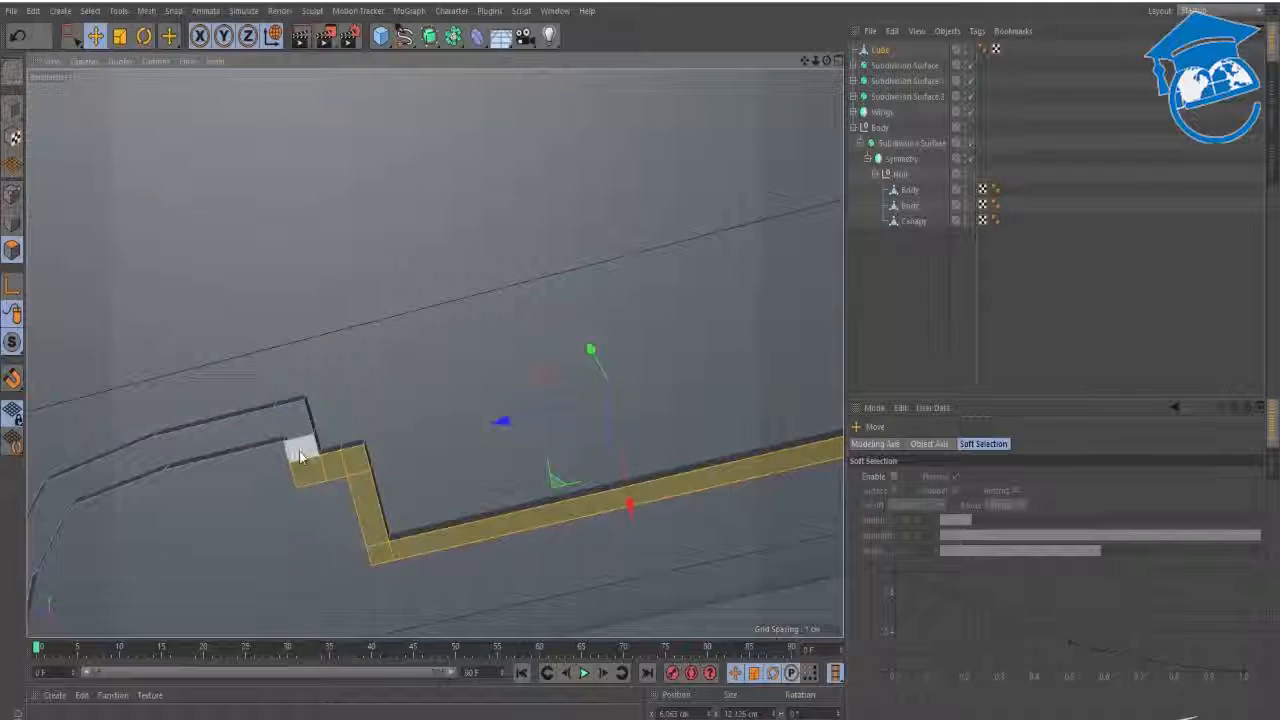
# - Bevel all of the channel's edges with a 0.17 cm offset in Solid mode and place the channel inside a Subdivision Surface
pyautogui.hotkey('ctrl', 'shift', 'a')
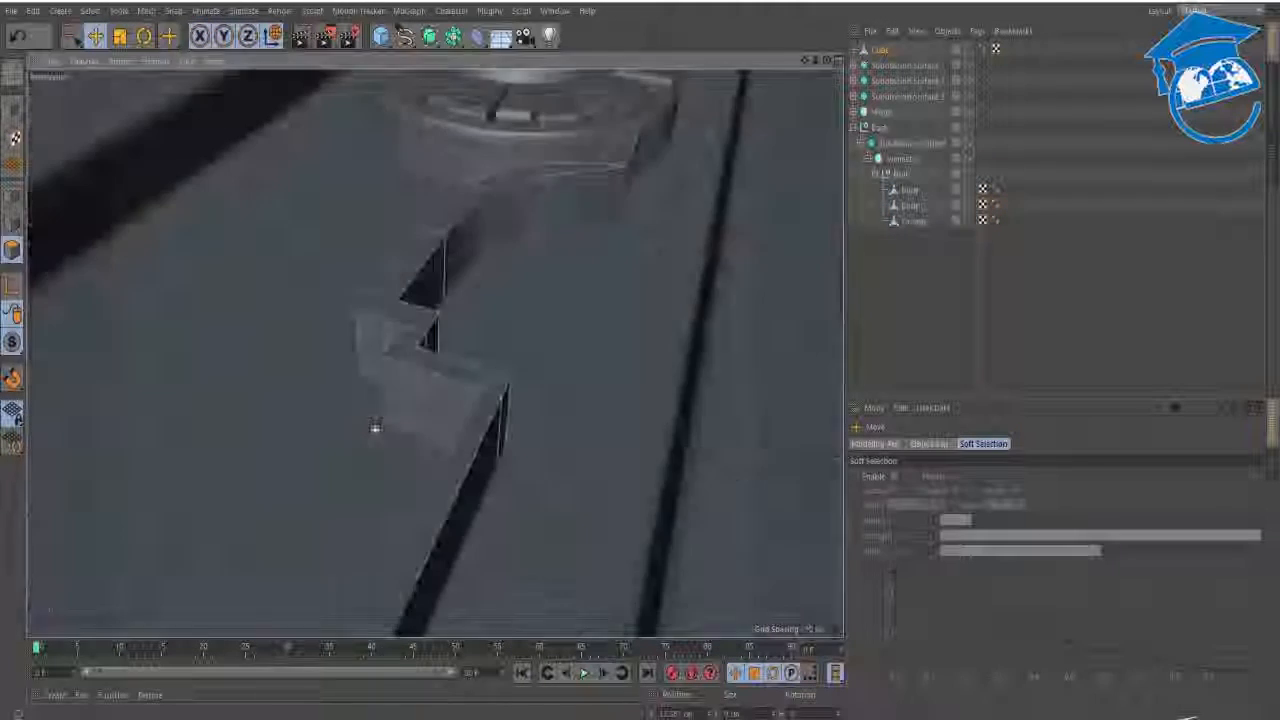
pyautogui.scroll(-3, 482, 350)
pyautogui.keyDown('alt'); pyautogui.moveTo(475, 334); pyautogui.dragTo(554, 260, button='middle'); pyautogui.keyUp('alt')
pyautogui.hotkey('ctrl', 'a')
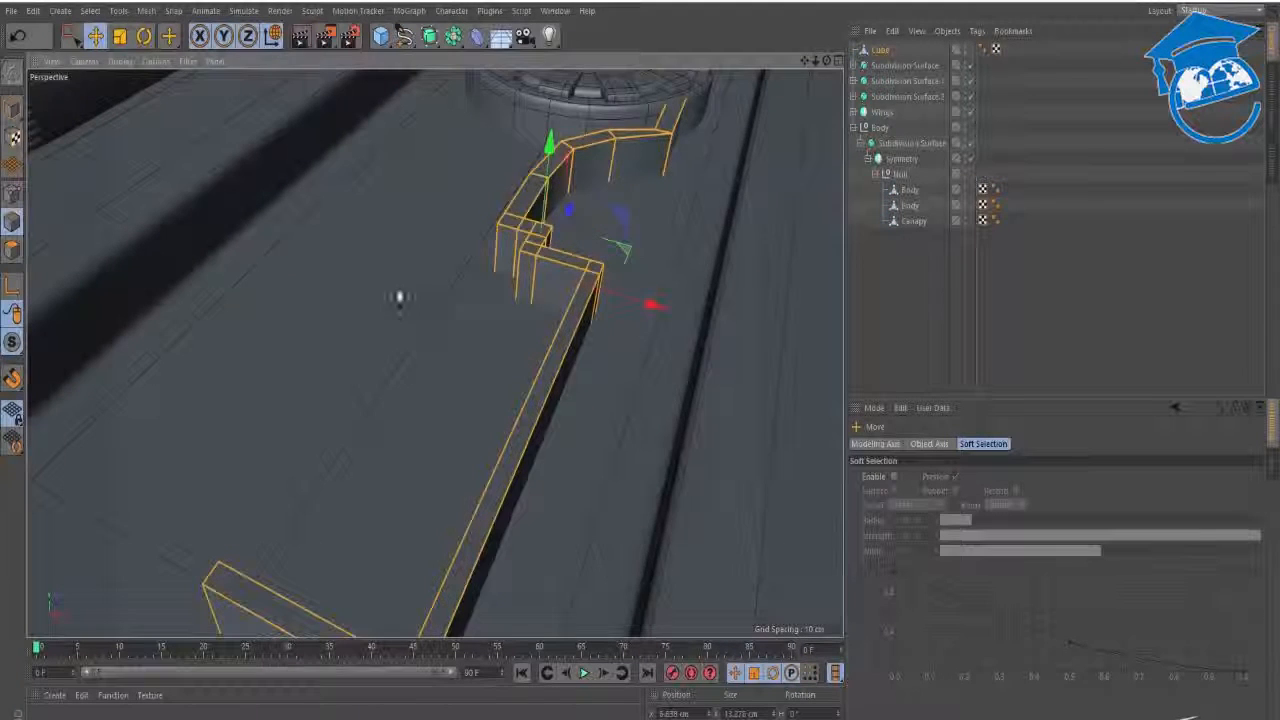
pyautogui.scroll(2, 444, 324)
pyautogui.rightClick(444, 324)
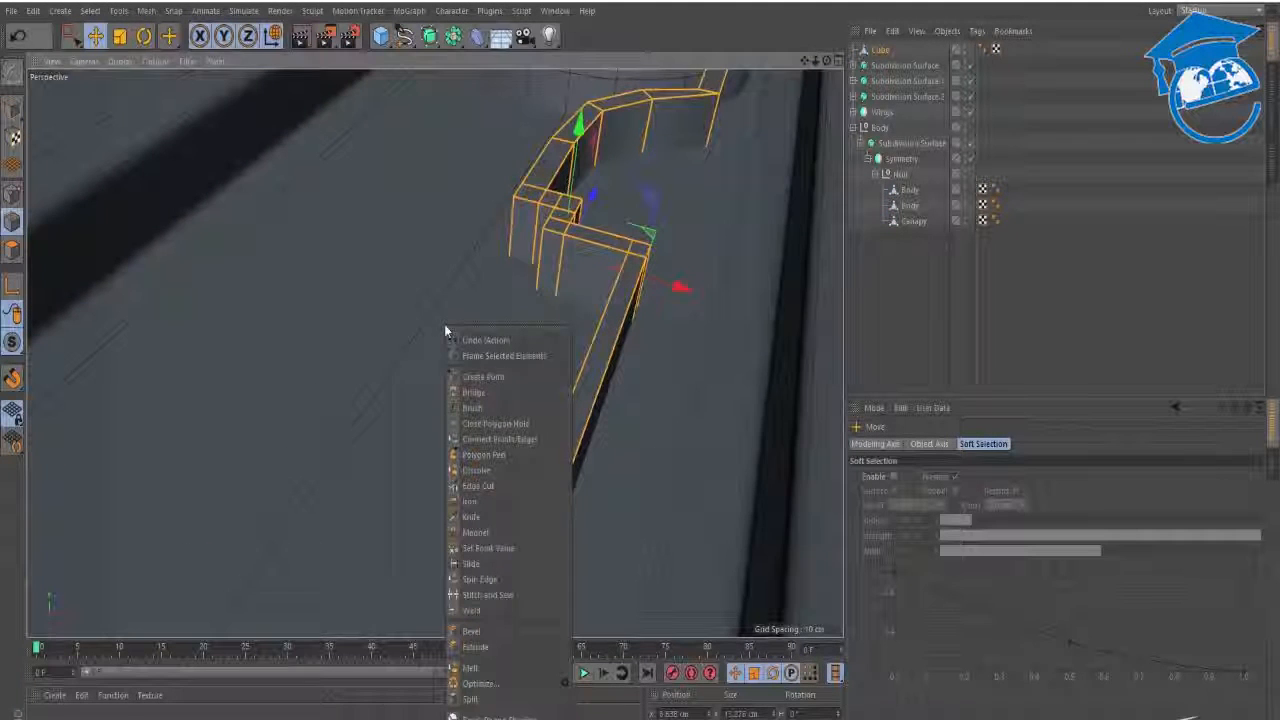
pyautogui.click(487, 633)
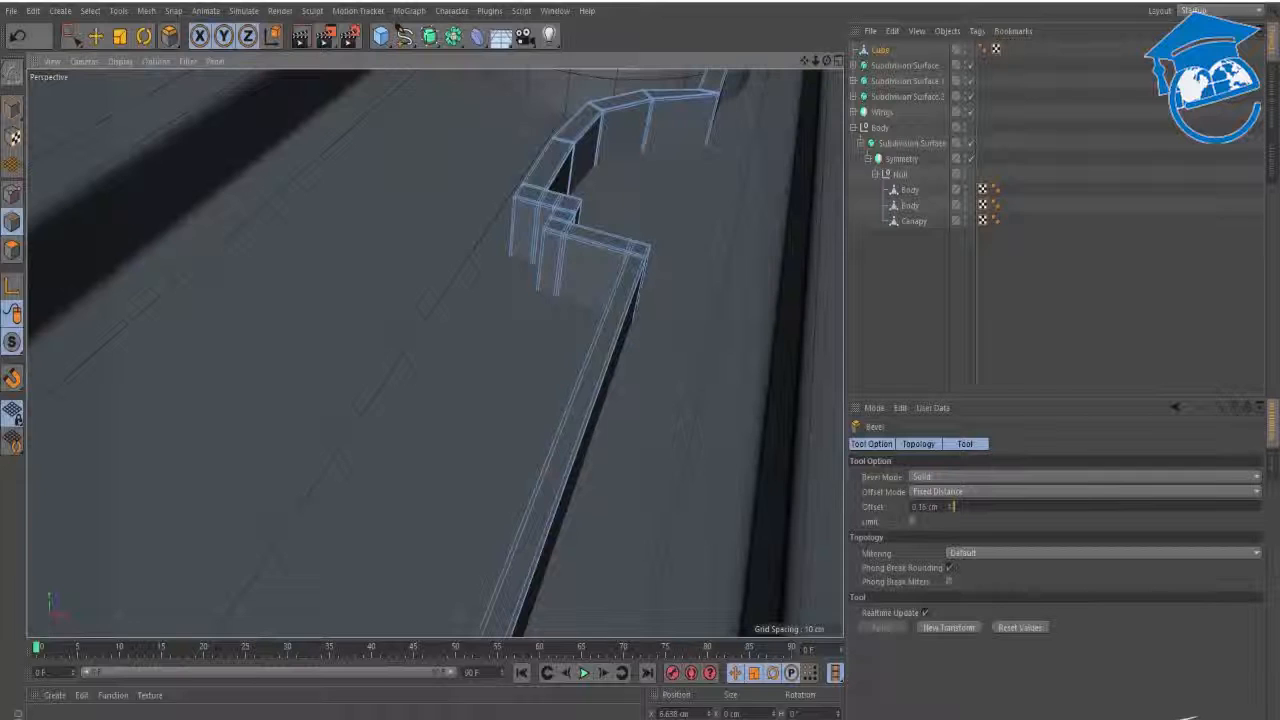
pyautogui.moveTo(441, 473); pyautogui.dragTo(441, 418)
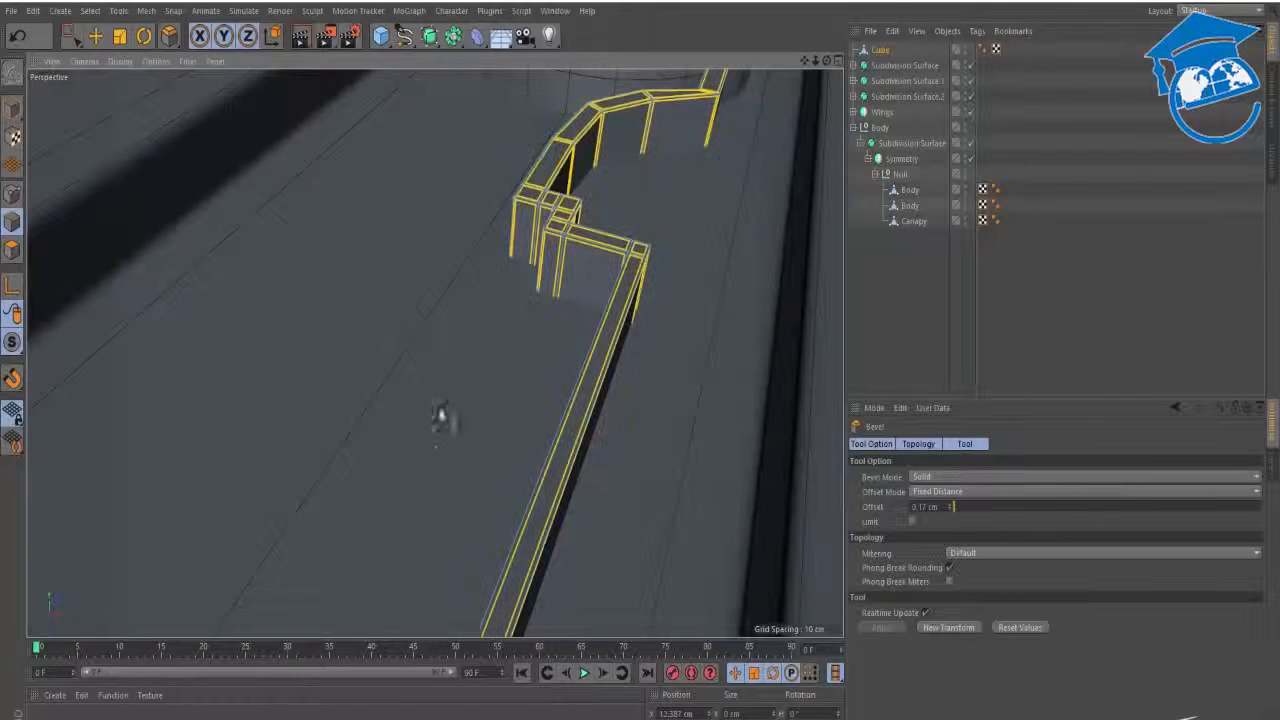
pyautogui.keyDown('alt'); pyautogui.click(429, 37); pyautogui.keyUp('alt')
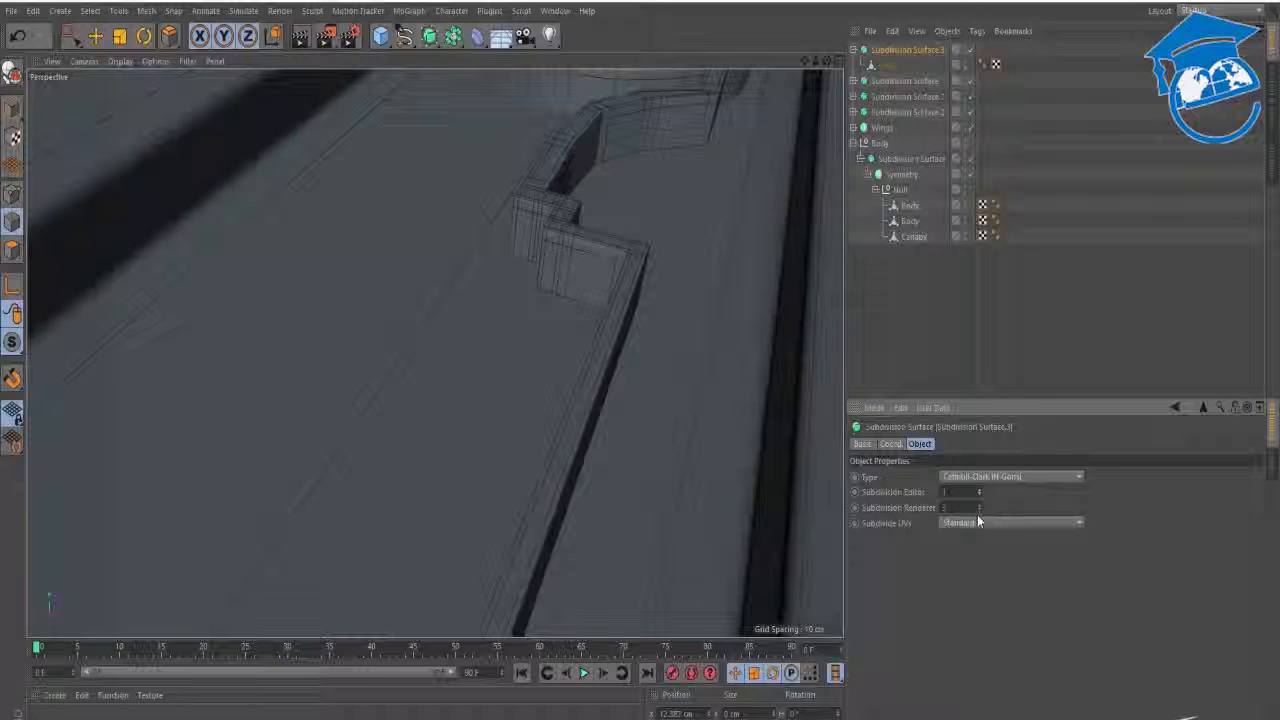
# - Try to mirror the channel by placing a Symmetry directly around its mesh inside the Subdivision Surface, and undo it
pyautogui.click(884, 308)
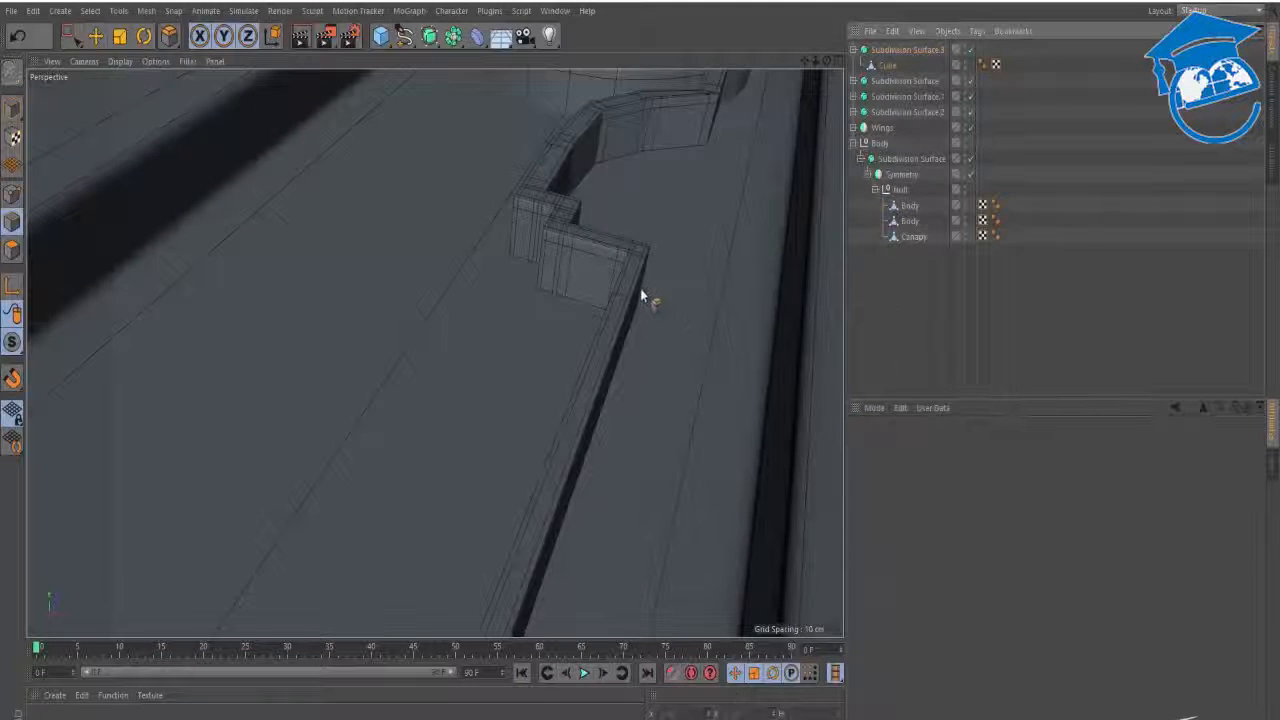
pyautogui.keyDown('alt'); pyautogui.moveTo(644, 280); pyautogui.dragTo(694, 243, button='right'); pyautogui.keyUp('alt')
pyautogui.keyDown('alt'); pyautogui.moveTo(603, 208); pyautogui.dragTo(503, 271); pyautogui.keyUp('alt')
pyautogui.press('e')
pyautogui.keyDown('alt'); pyautogui.moveTo(520, 186); pyautogui.dragTo(498, 258, button='middle'); pyautogui.keyUp('alt')
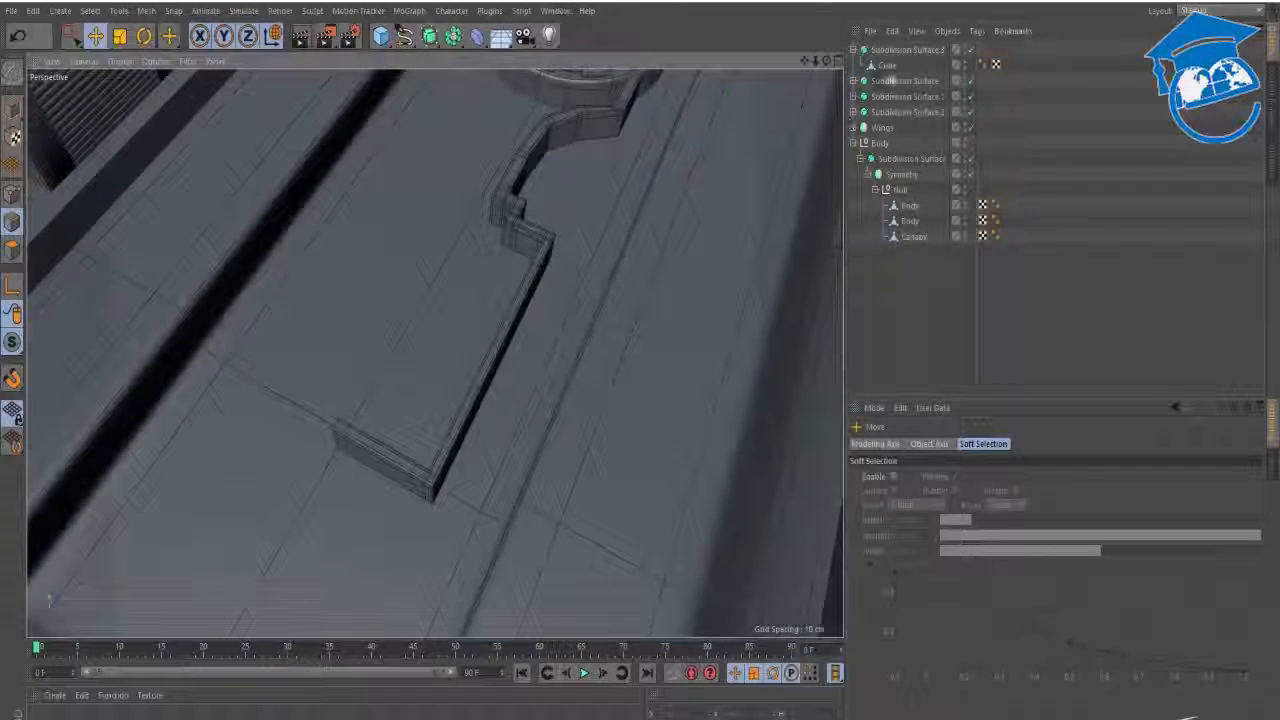
pyautogui.click(885, 65)
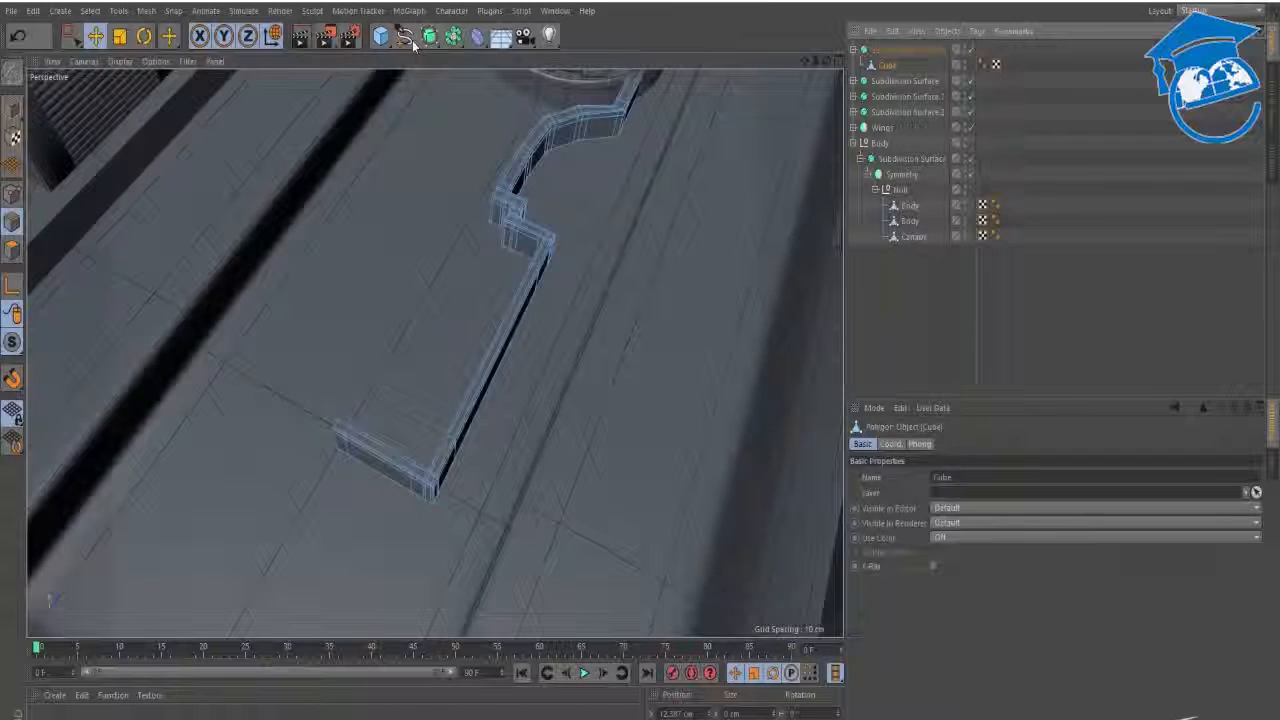
pyautogui.click(453, 37)
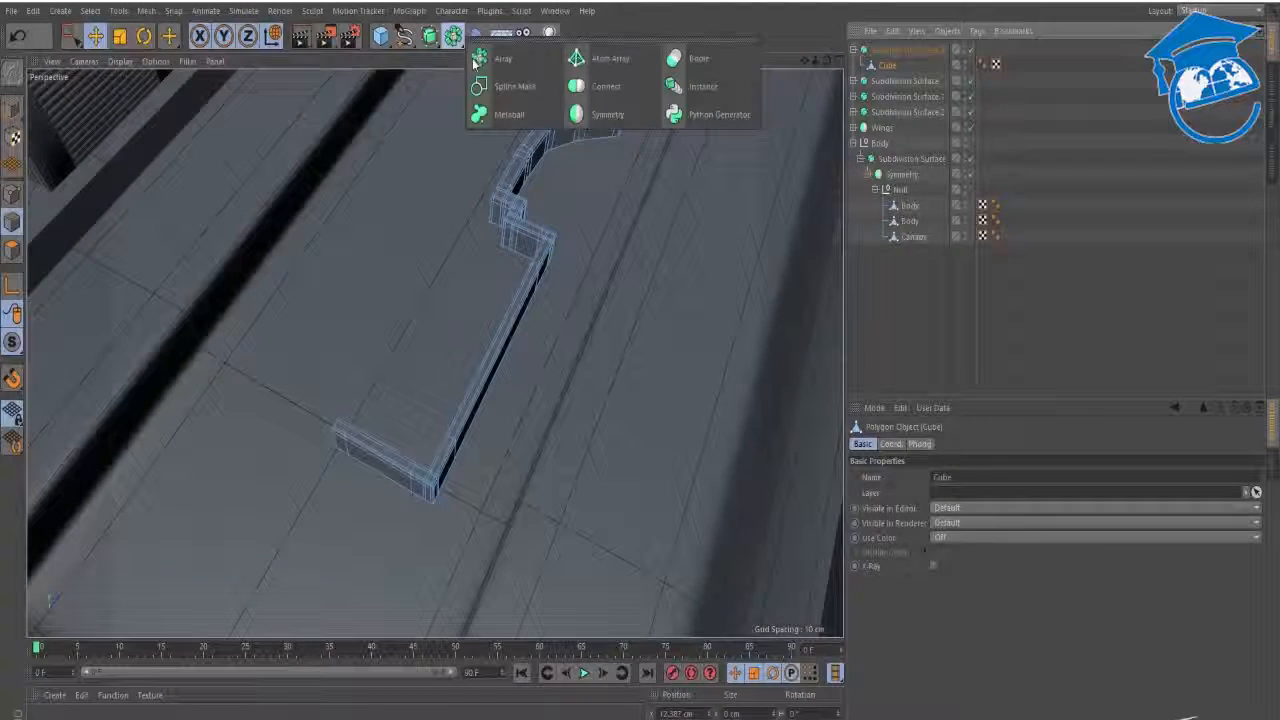
pyautogui.keyDown('alt'); pyautogui.click(628, 117); pyautogui.keyUp('alt')
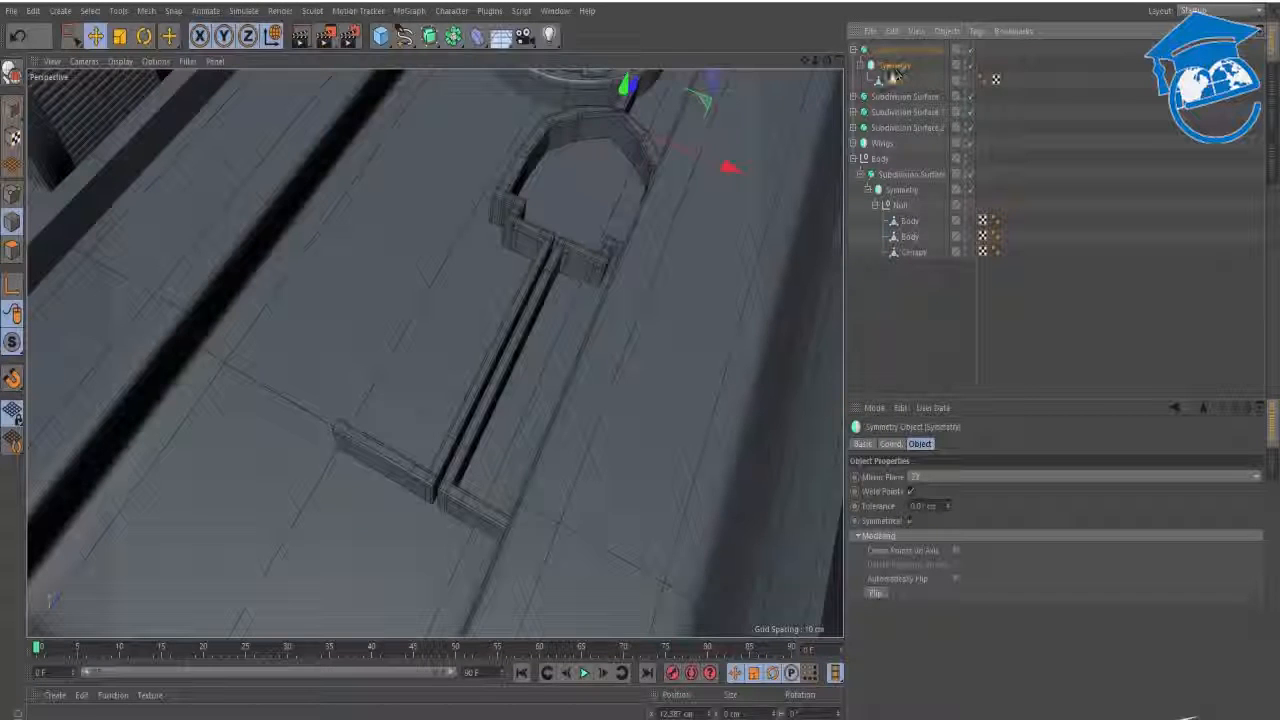
pyautogui.hotkey('ctrl', 'z')
pyautogui.hotkey('ctrl', 'z')
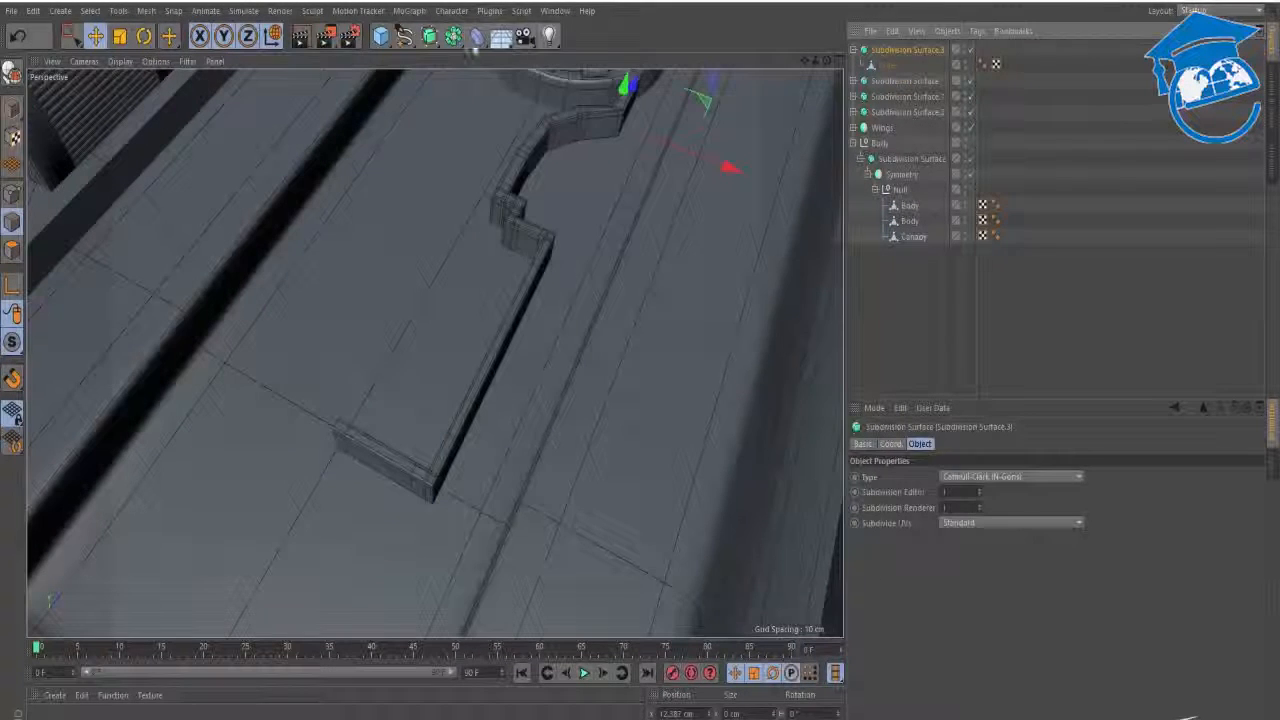
# - Try to mirror the channel by placing a Symmetry around its whole Subdivision Surface, and undo it
pyautogui.click(453, 37)
pyautogui.keyDown('alt'); pyautogui.click(628, 117); pyautogui.keyUp('alt')
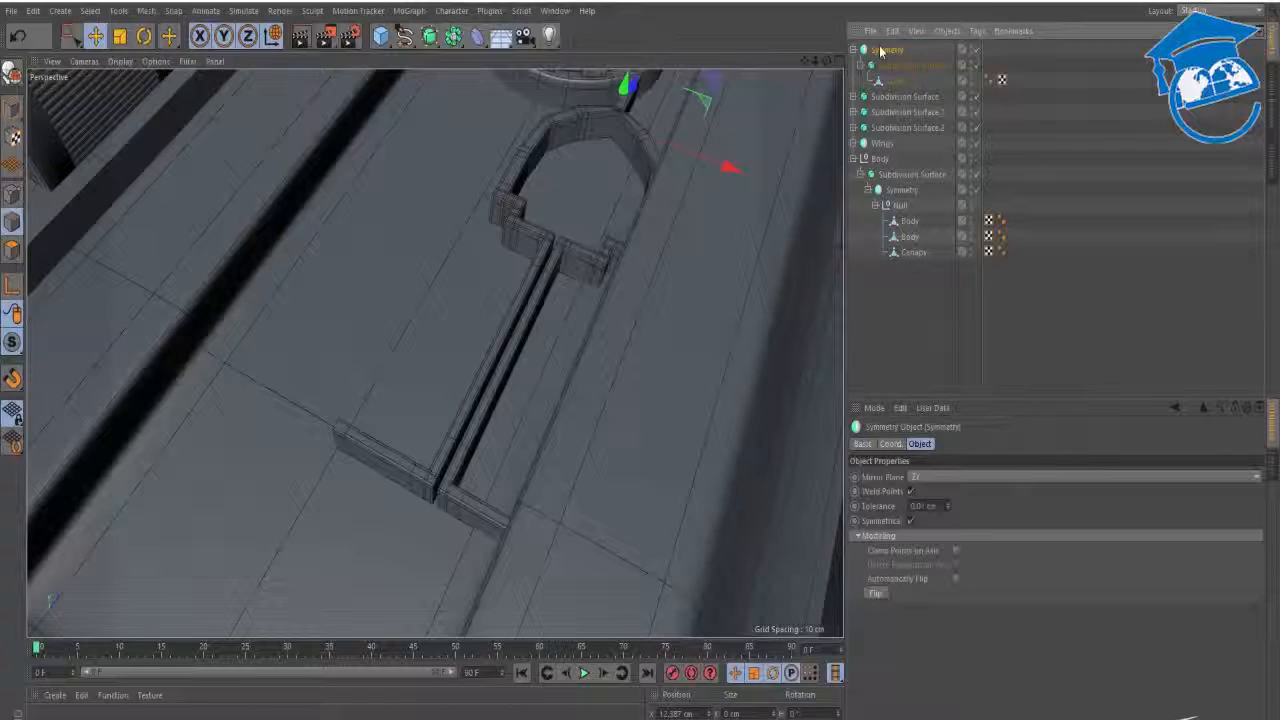
pyautogui.keyDown('alt'); pyautogui.moveTo(651, 143); pyautogui.dragTo(643, 243); pyautogui.keyUp('alt')
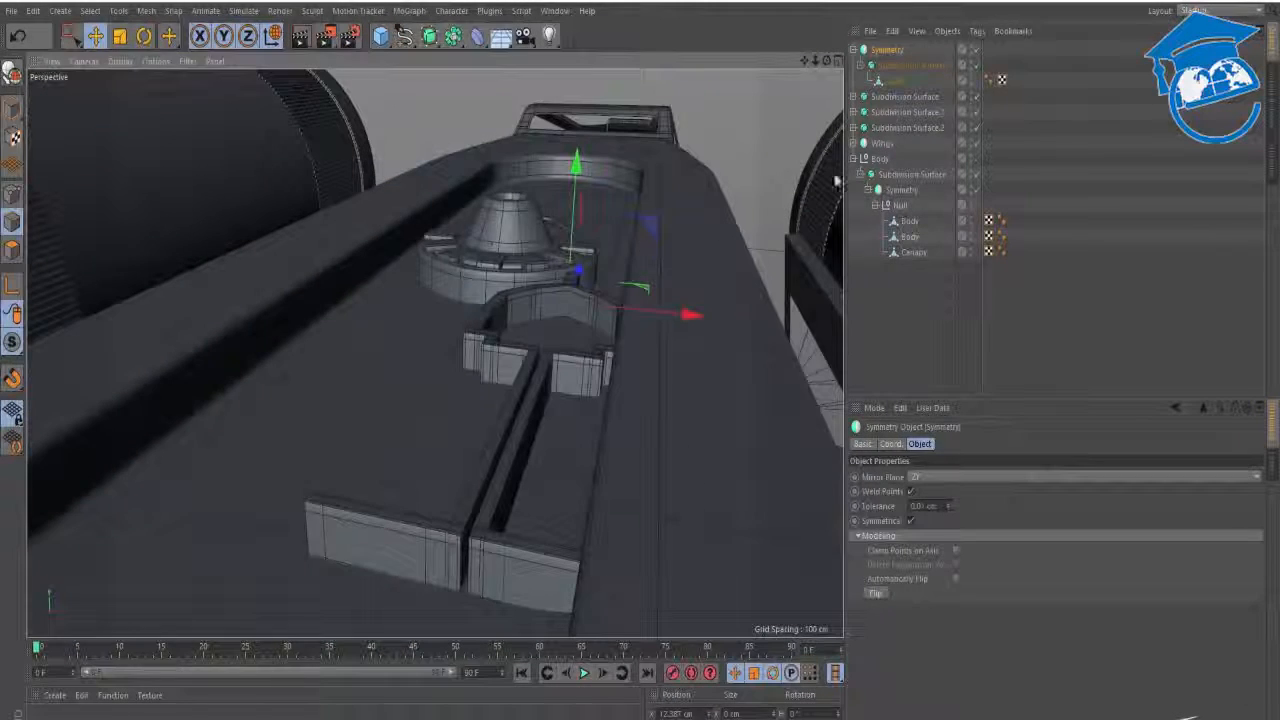
pyautogui.hotkey('ctrl', 'z')
# - Add a separate Symmetry object and nest it inside the channel's Subdivision Surface with the channel mesh as its child
pyautogui.click(453, 37)
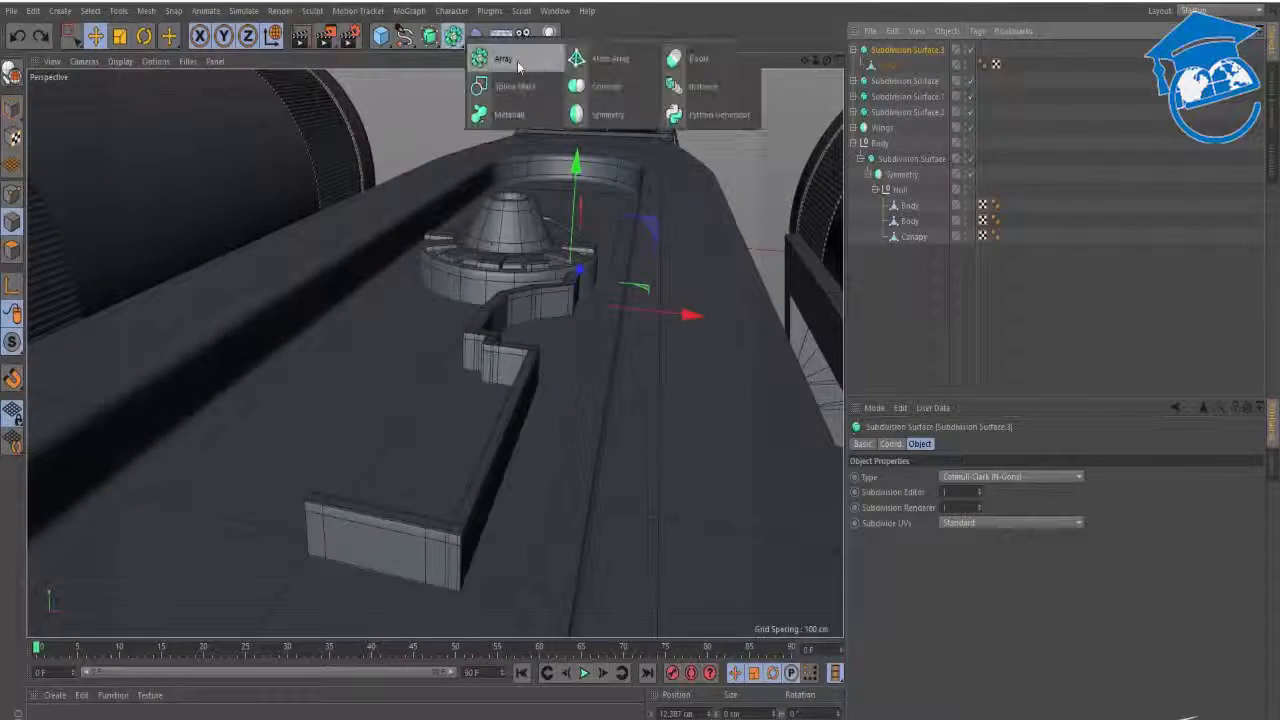
pyautogui.keyDown('alt'); pyautogui.click(603, 114); pyautogui.keyUp('alt')
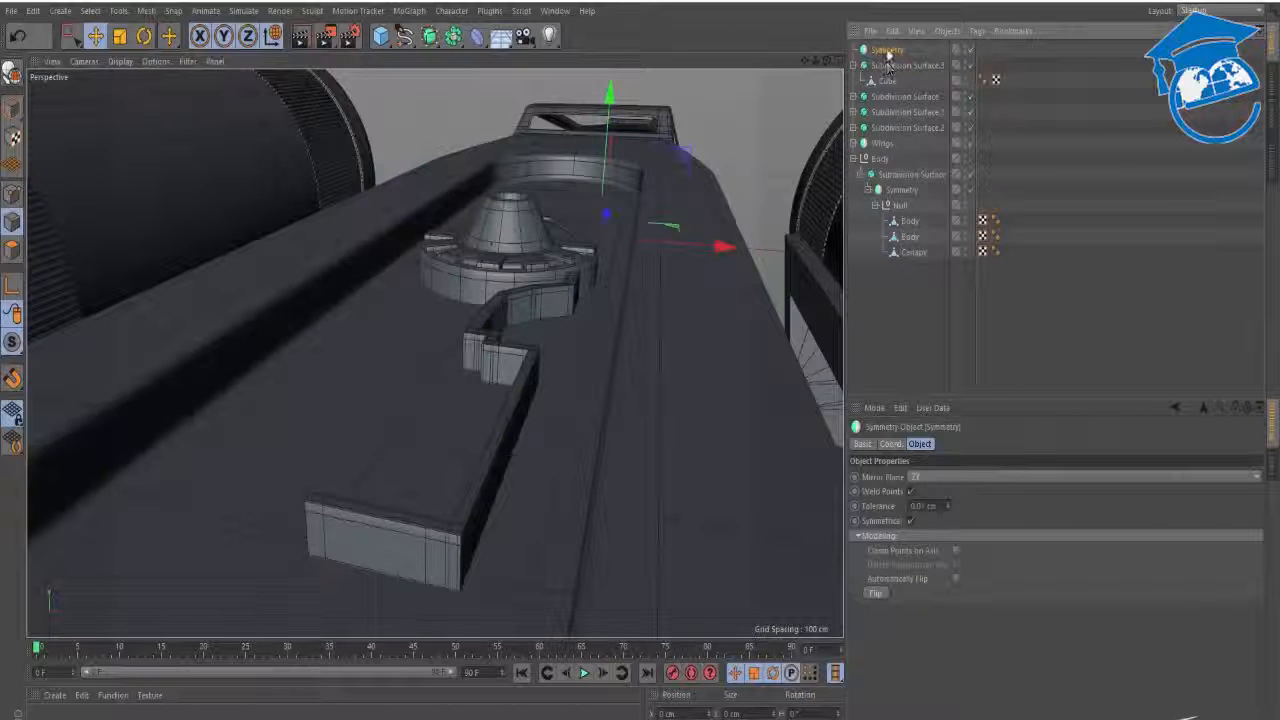
pyautogui.moveTo(893, 75)
pyautogui.mouseDown()
pyautogui.moveTo(884, 87)
pyautogui.moveTo(890, 67)
pyautogui.mouseUp()
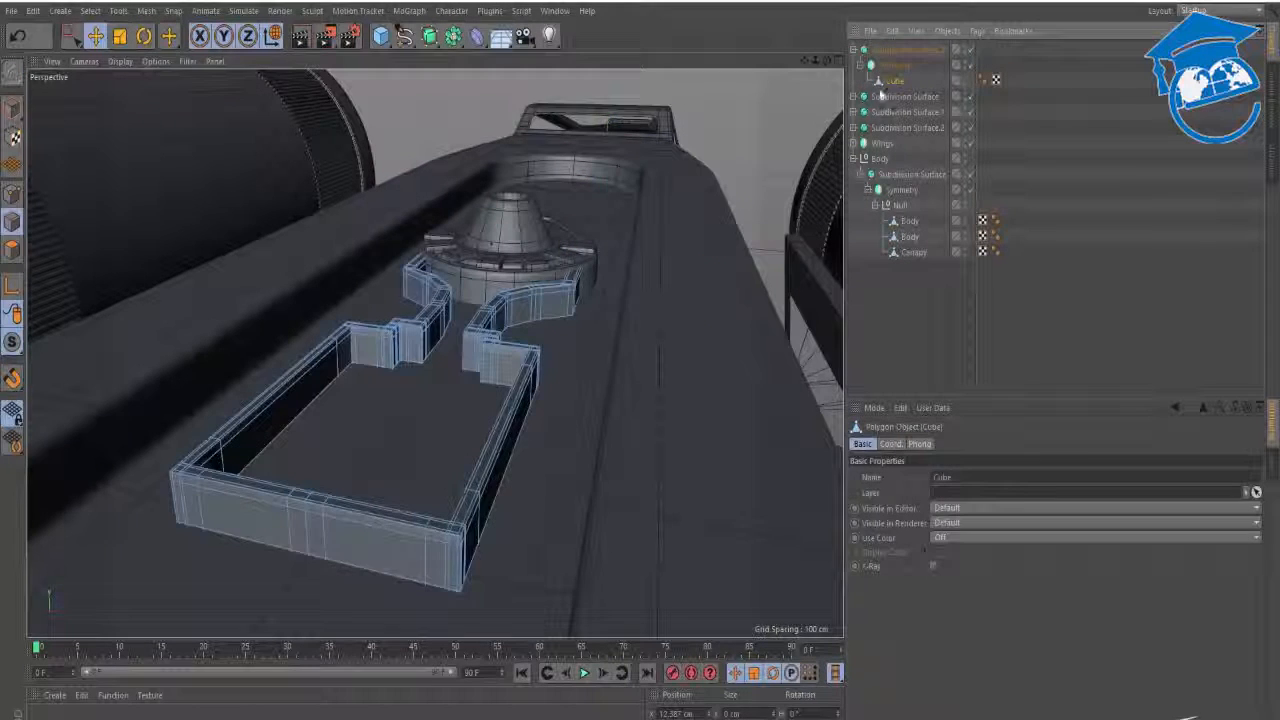
pyautogui.click(908, 326)
# - Examine the mirrored channel's stepped corners and its bends beside the cone's base
pyautogui.keyDown('alt'); pyautogui.moveTo(509, 326); pyautogui.dragTo(531, 396); pyautogui.keyUp('alt')
pyautogui.keyDown('alt'); pyautogui.moveTo(535, 416); pyautogui.dragTo(476, 470, button='right'); pyautogui.keyUp('alt')
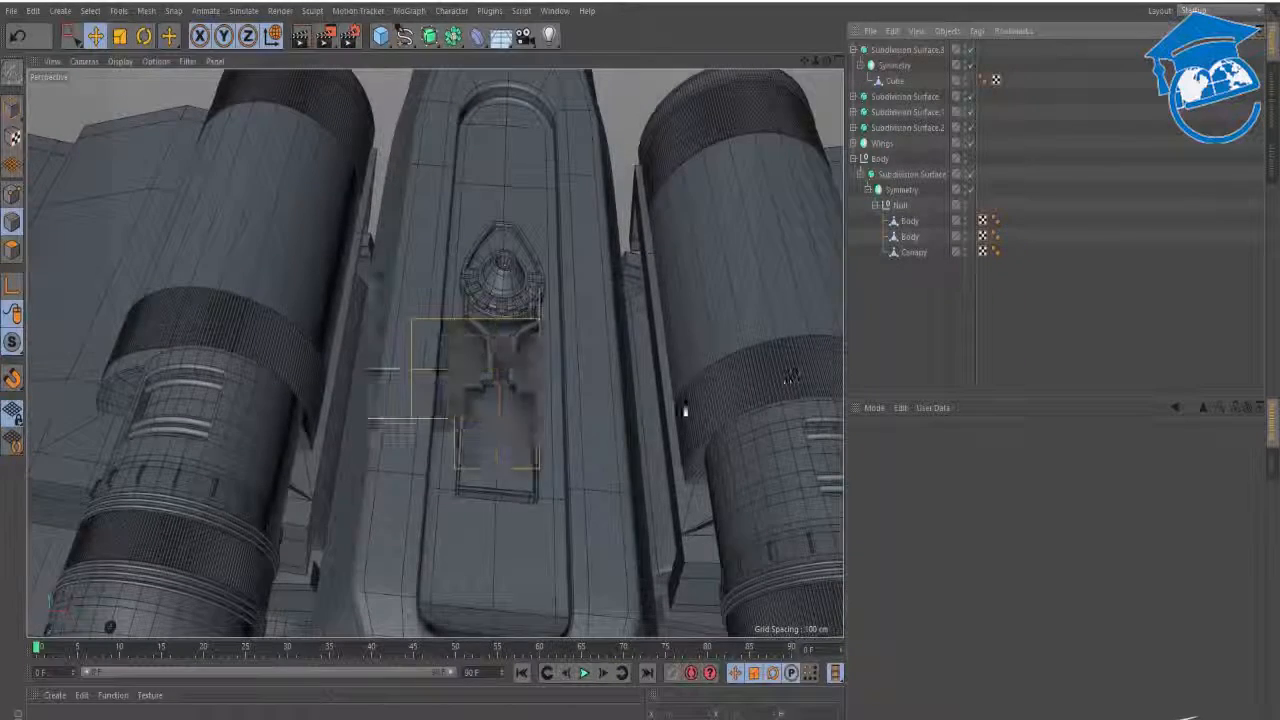
pyautogui.keyDown('alt'); pyautogui.moveTo(508, 377); pyautogui.dragTo(689, 329, button='right'); pyautogui.keyUp('alt')
pyautogui.keyDown('alt'); pyautogui.moveTo(529, 380); pyautogui.dragTo(551, 343); pyautogui.keyUp('alt')
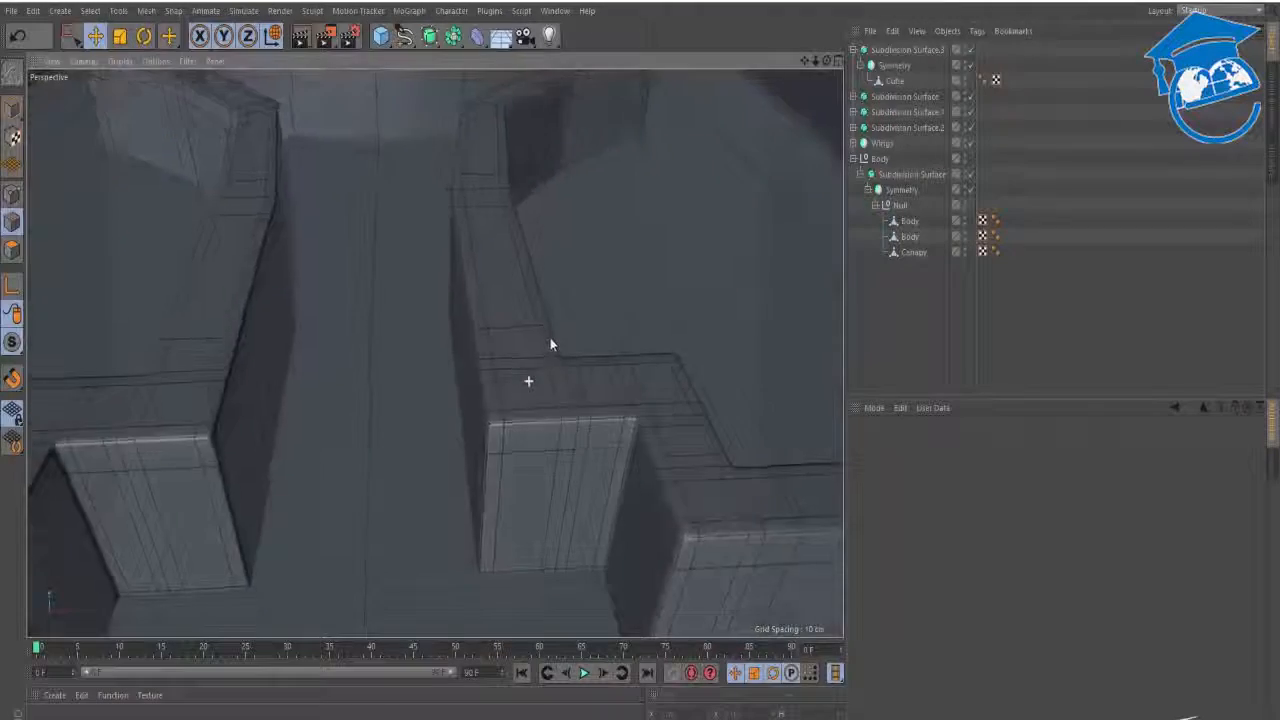
pyautogui.scroll(-4, 454, 242)
pyautogui.keyDown('alt'); pyautogui.moveTo(454, 242); pyautogui.dragTo(464, 400, button='middle'); pyautogui.keyUp('alt')
pyautogui.keyDown('alt'); pyautogui.moveTo(476, 382); pyautogui.dragTo(695, 308); pyautogui.keyUp('alt')
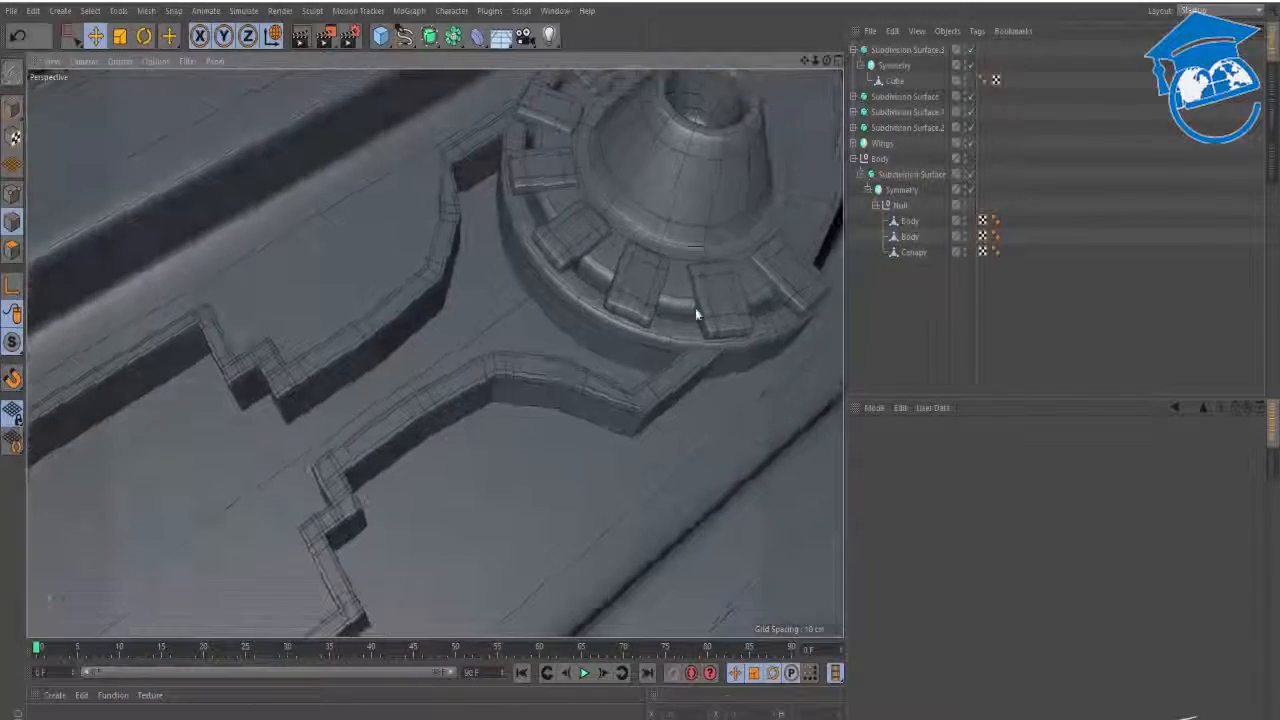
# - Select the outer bevel edges on both sides of the channel's curved bends and dissolve them, leaving single edges
pyautogui.click(895, 80)
pyautogui.keyDown('alt'); pyautogui.moveTo(563, 403); pyautogui.dragTo(658, 356, button='right'); pyautogui.keyUp('alt')
pyautogui.click(571, 318)
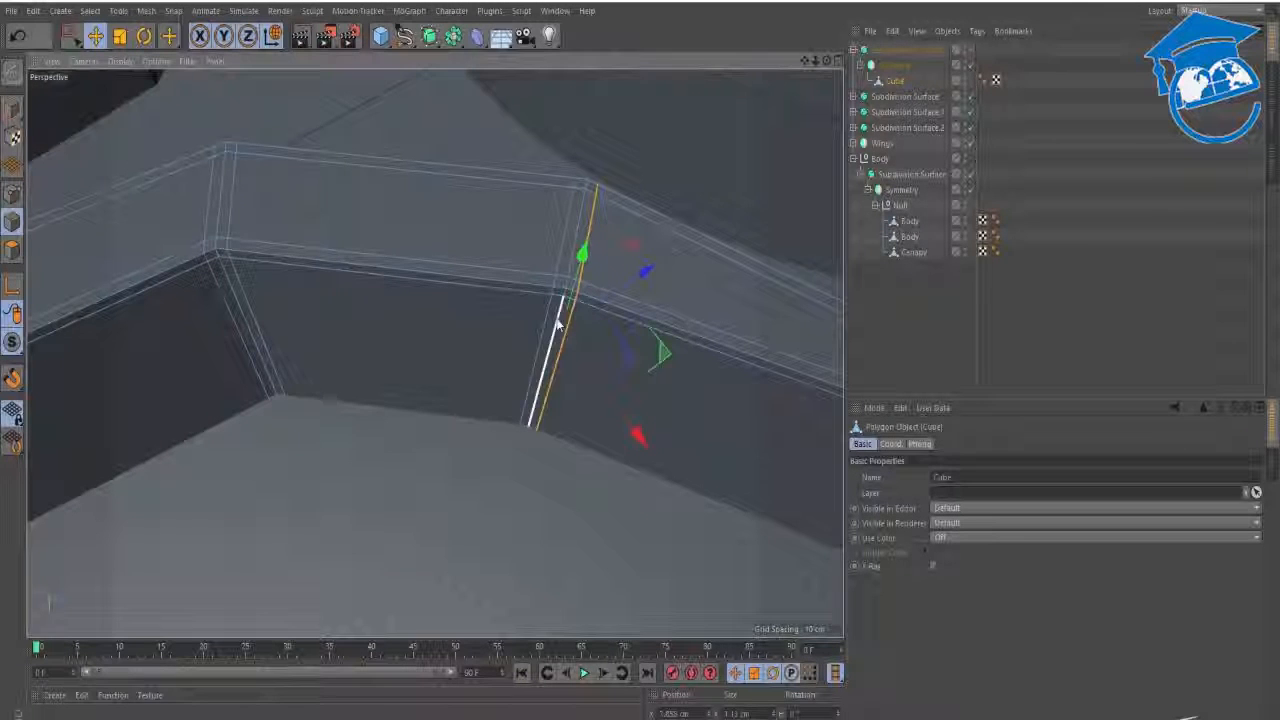
pyautogui.keyDown('shift'); pyautogui.click(549, 325); pyautogui.keyUp('shift')
pyautogui.keyDown('shift'); pyautogui.click(251, 312); pyautogui.keyUp('shift')
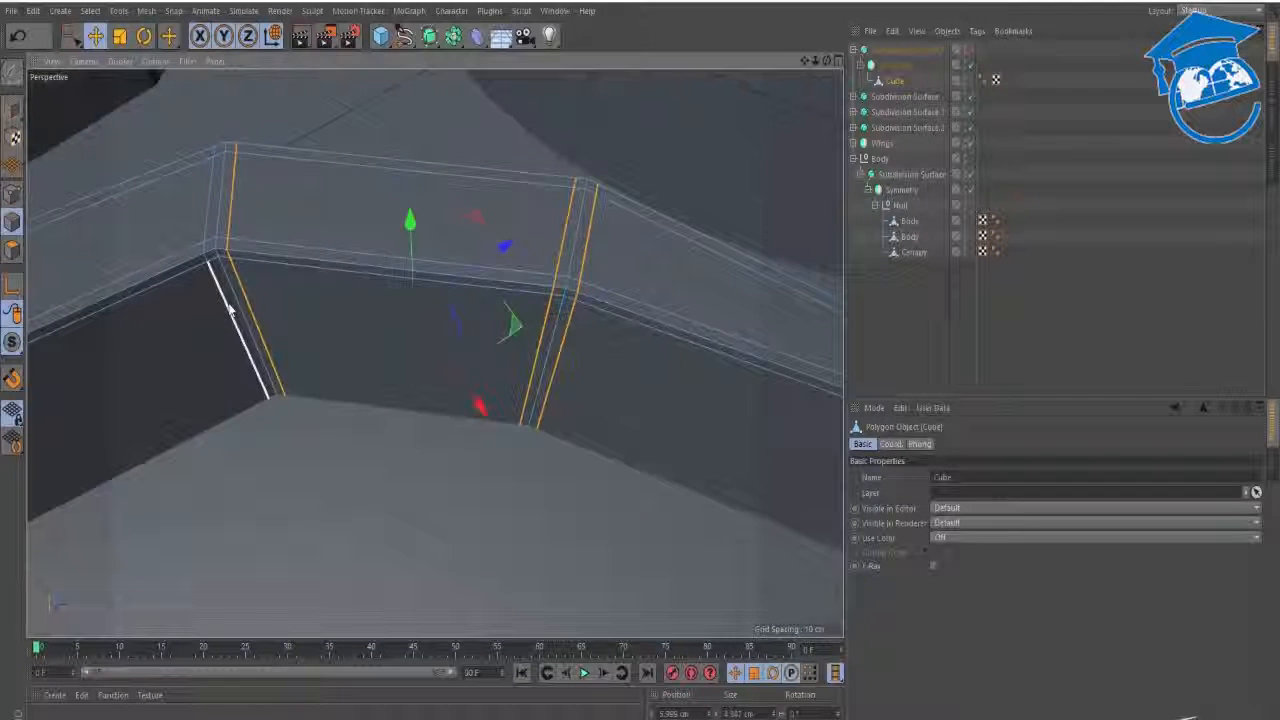
pyautogui.keyDown('alt'); pyautogui.moveTo(214, 309); pyautogui.dragTo(433, 248); pyautogui.keyUp('alt')
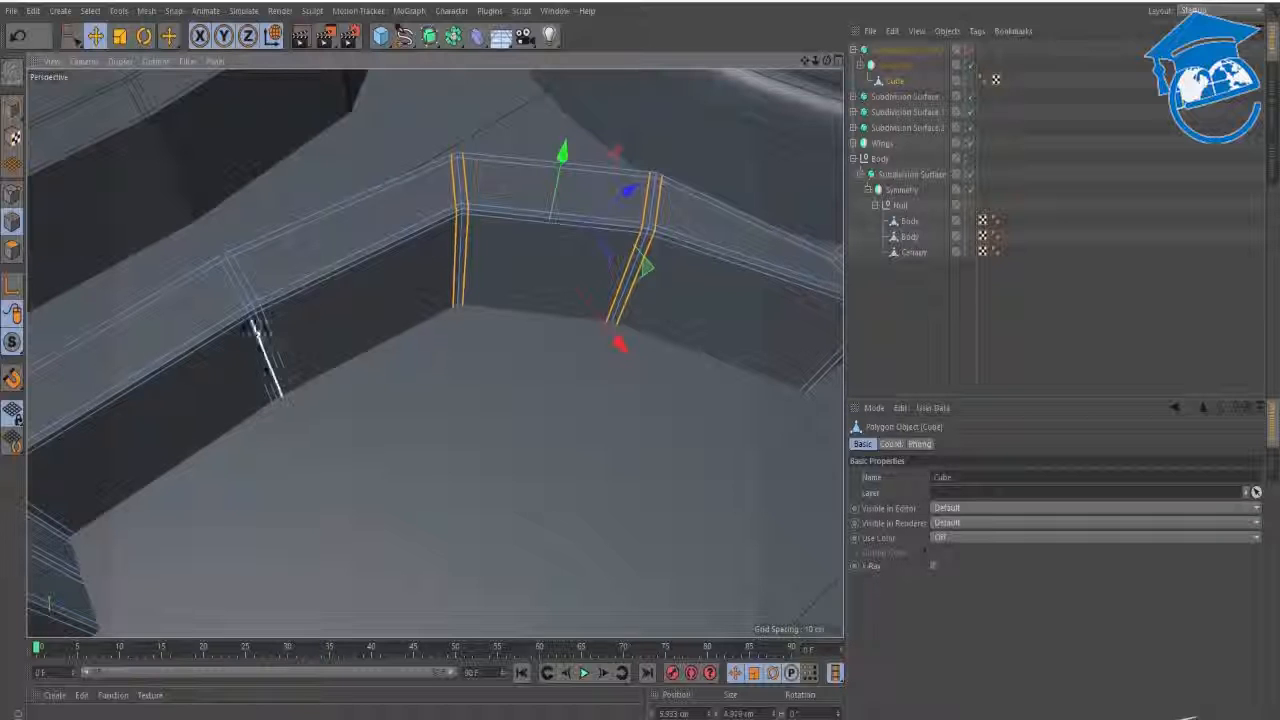
pyautogui.keyDown('shift'); pyautogui.click(268, 325); pyautogui.keyUp('shift')
pyautogui.moveTo(700, 343)
pyautogui.keyDown('alt'); pyautogui.mouseDown()
pyautogui.moveTo(691, 309)
pyautogui.moveTo(683, 340)
pyautogui.mouseUp(); pyautogui.keyUp('alt')
pyautogui.keyDown('shift'); pyautogui.click(685, 340); pyautogui.keyUp('shift')
pyautogui.rightClick(553, 364)
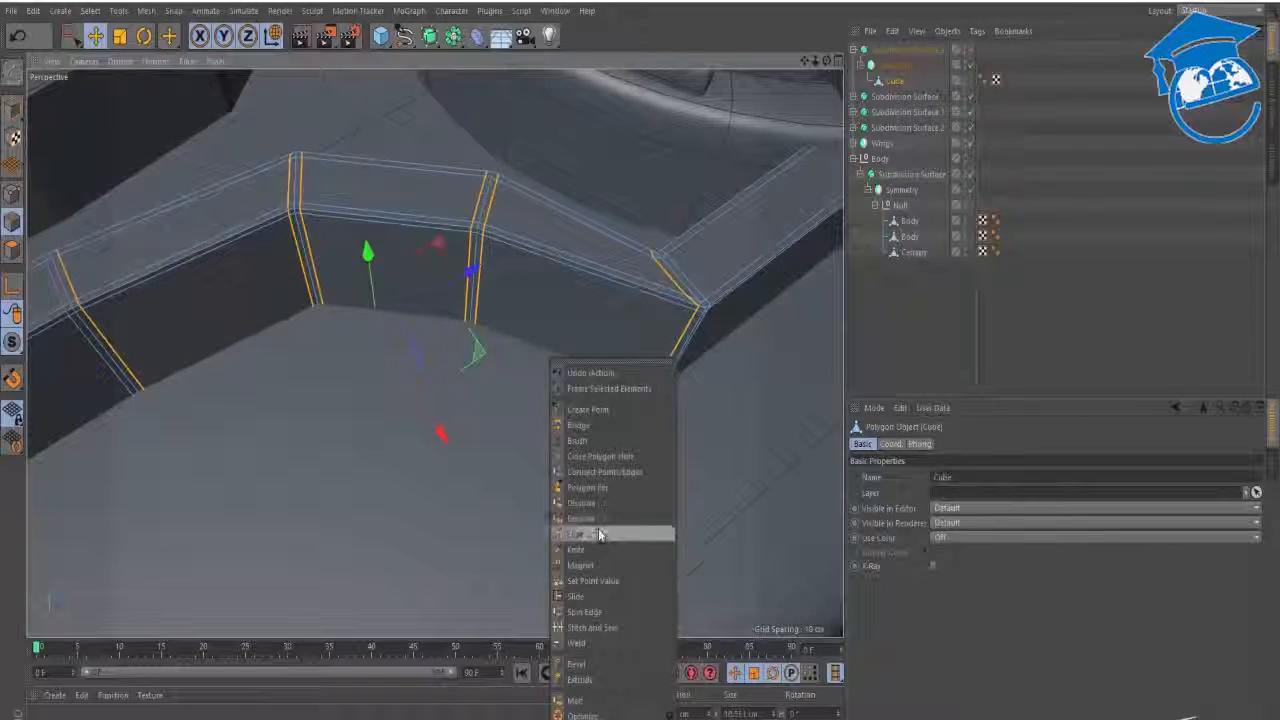
pyautogui.click(586, 503)
pyautogui.keyDown('alt'); pyautogui.moveTo(494, 408); pyautogui.dragTo(432, 424); pyautogui.keyUp('alt')
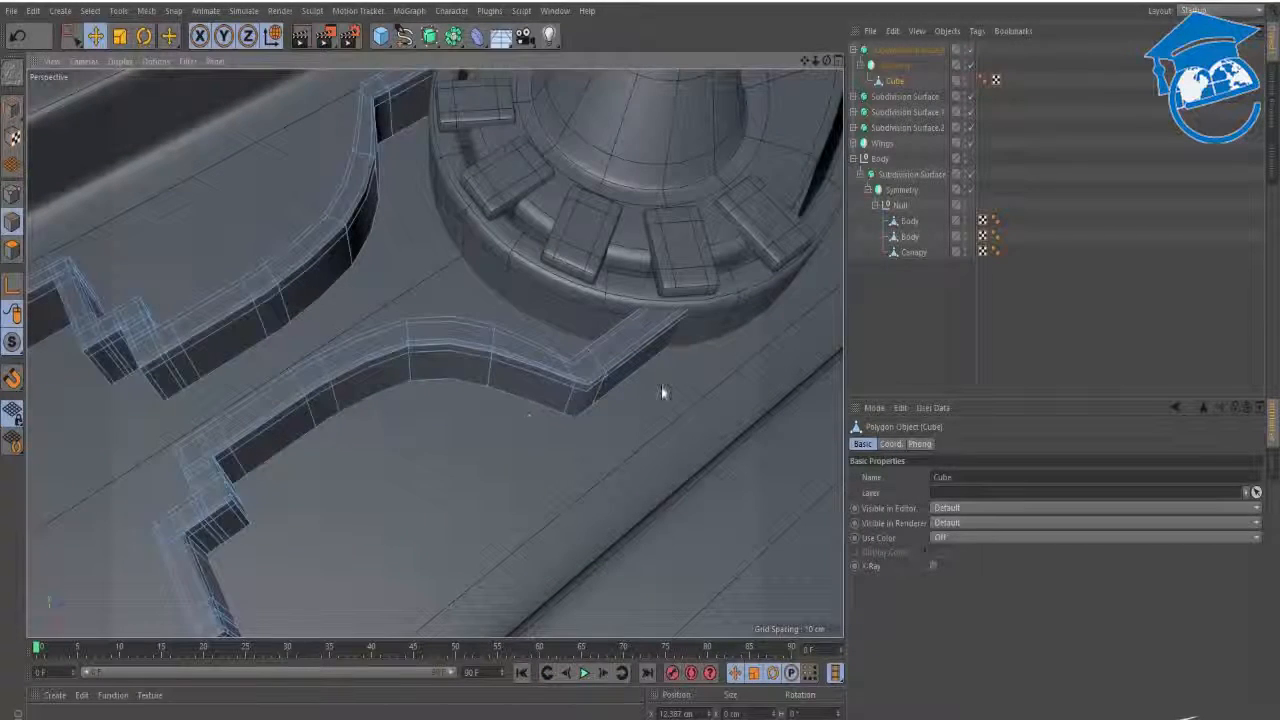
# - Turn off the channel's smoothing and adjust the points at its inner corner beside the cone's base
pyautogui.keyDown('alt'); pyautogui.moveTo(593, 388); pyautogui.dragTo(486, 445); pyautogui.keyUp('alt')
pyautogui.press('q')
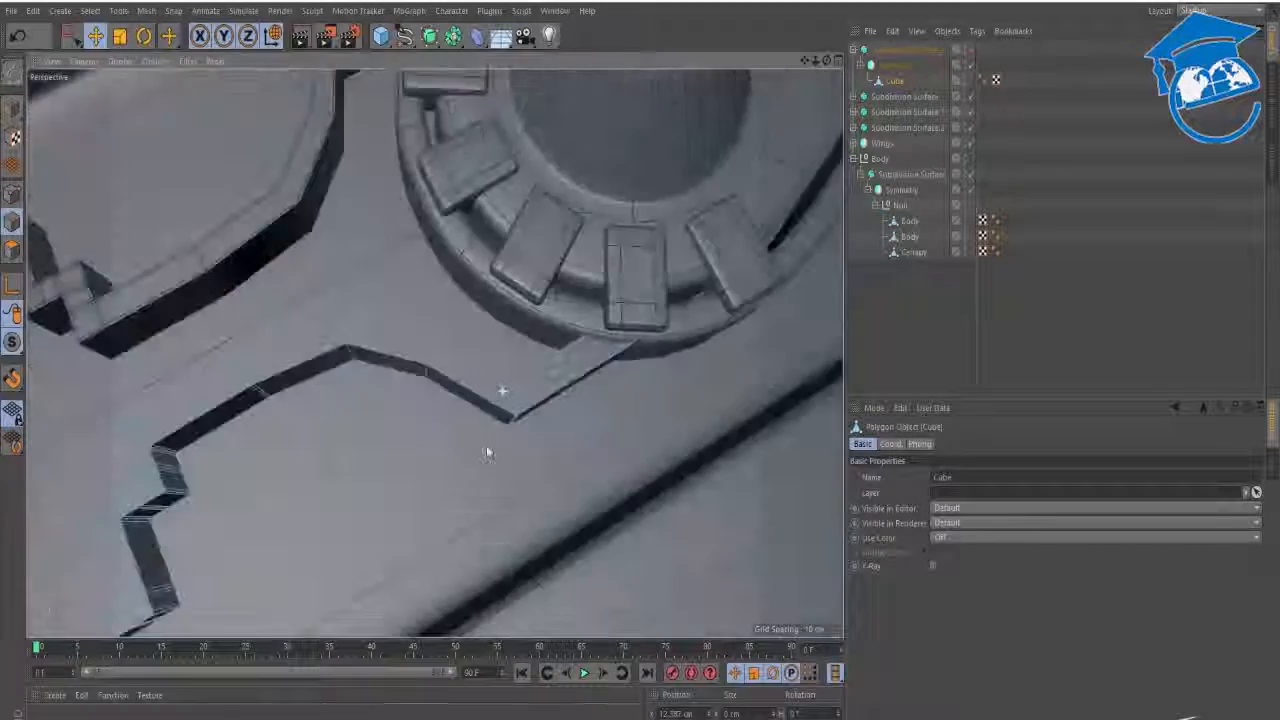
pyautogui.keyDown('alt'); pyautogui.moveTo(508, 376); pyautogui.dragTo(620, 372, button='right'); pyautogui.keyUp('alt')
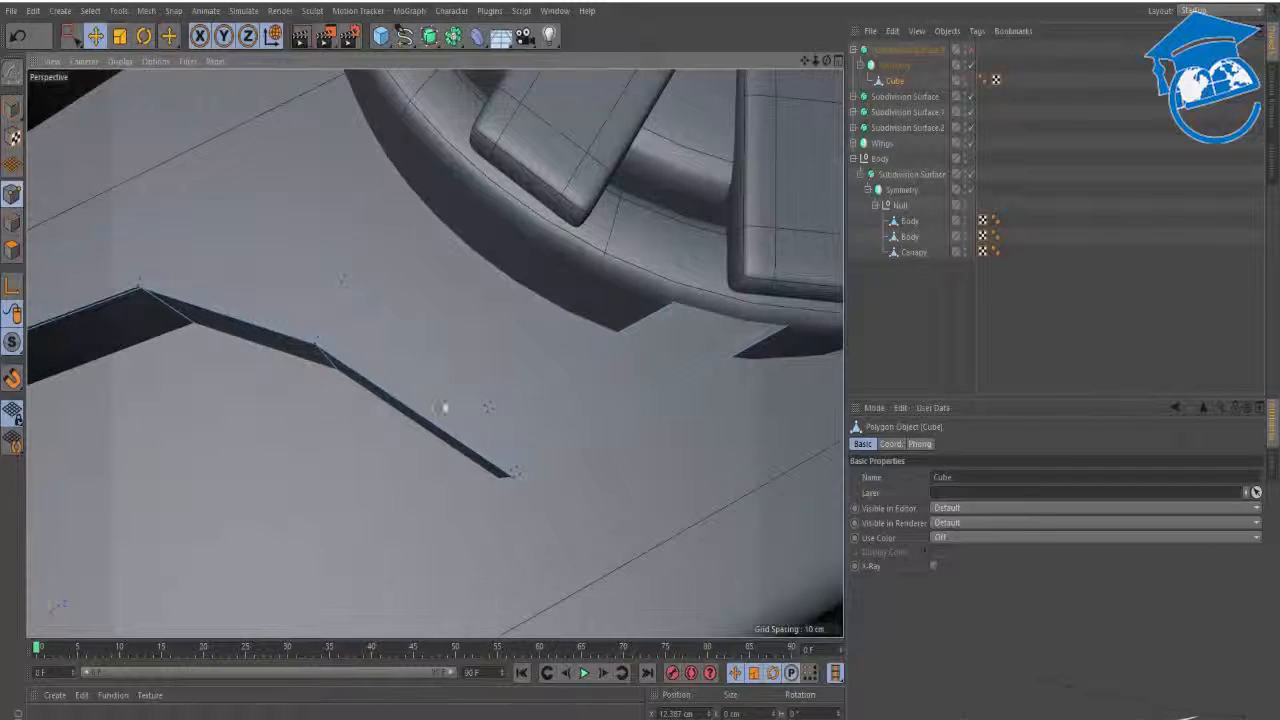
pyautogui.press('space')
pyautogui.moveTo(528, 435); pyautogui.dragTo(432, 340)
pyautogui.moveTo(537, 455); pyautogui.dragTo(537, 455)
pyautogui.press('space')
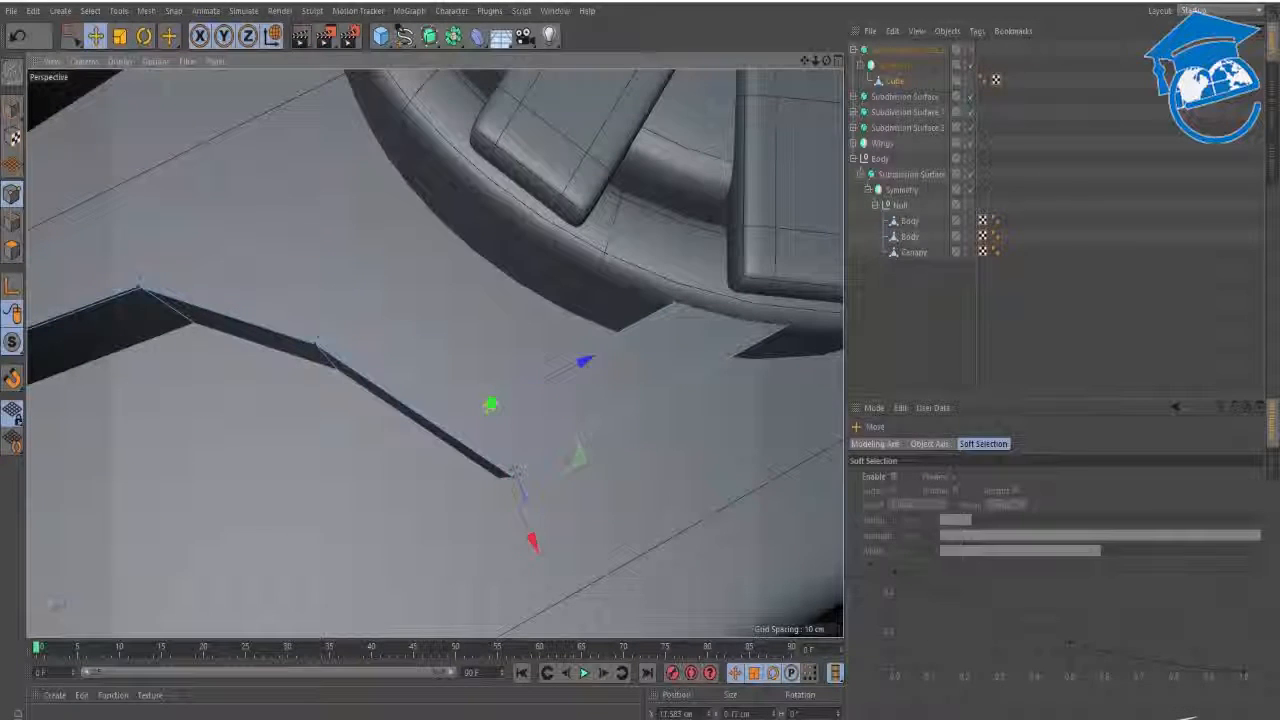
pyautogui.scroll(-4, 443, 290)
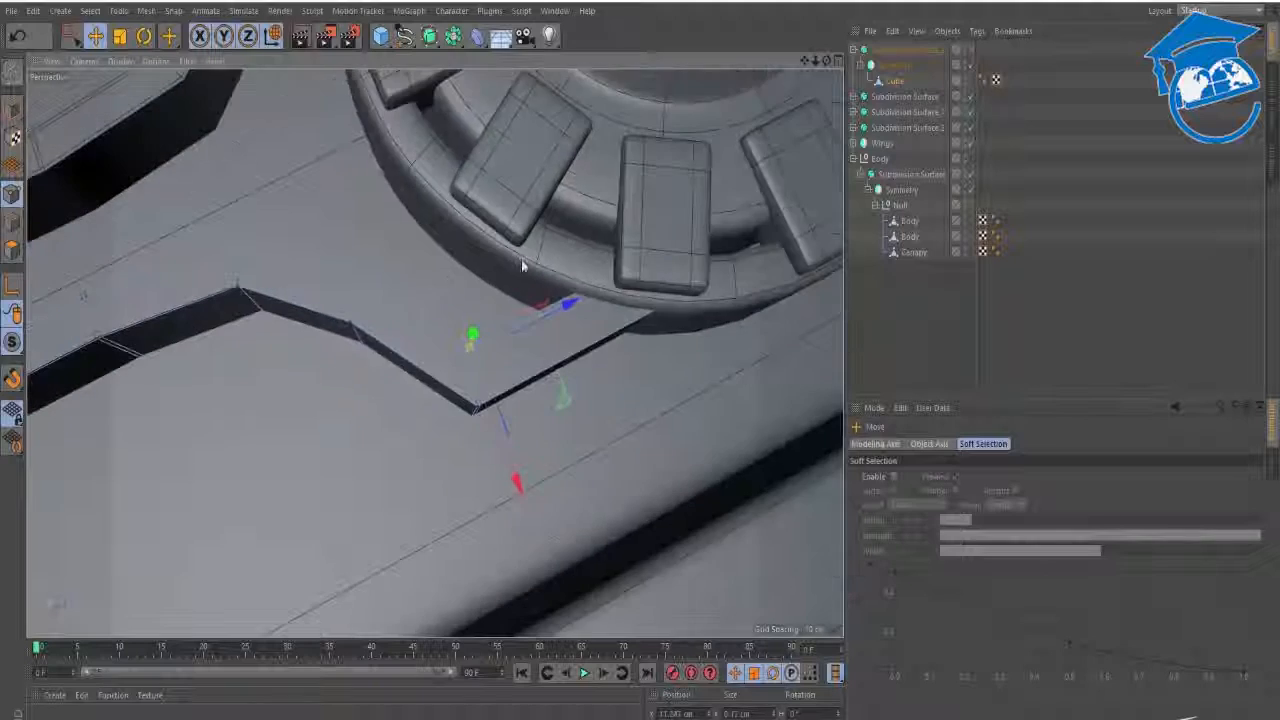
pyautogui.keyDown('alt'); pyautogui.moveTo(523, 262); pyautogui.dragTo(575, 249, button='middle'); pyautogui.keyUp('alt')
pyautogui.keyDown('alt'); pyautogui.moveTo(531, 181); pyautogui.dragTo(587, 257, button='middle'); pyautogui.keyUp('alt')
# - Turn the channel's Subdivision Surface back on with 2 subdivisions in both editor and renderer
pyautogui.click(905, 49)
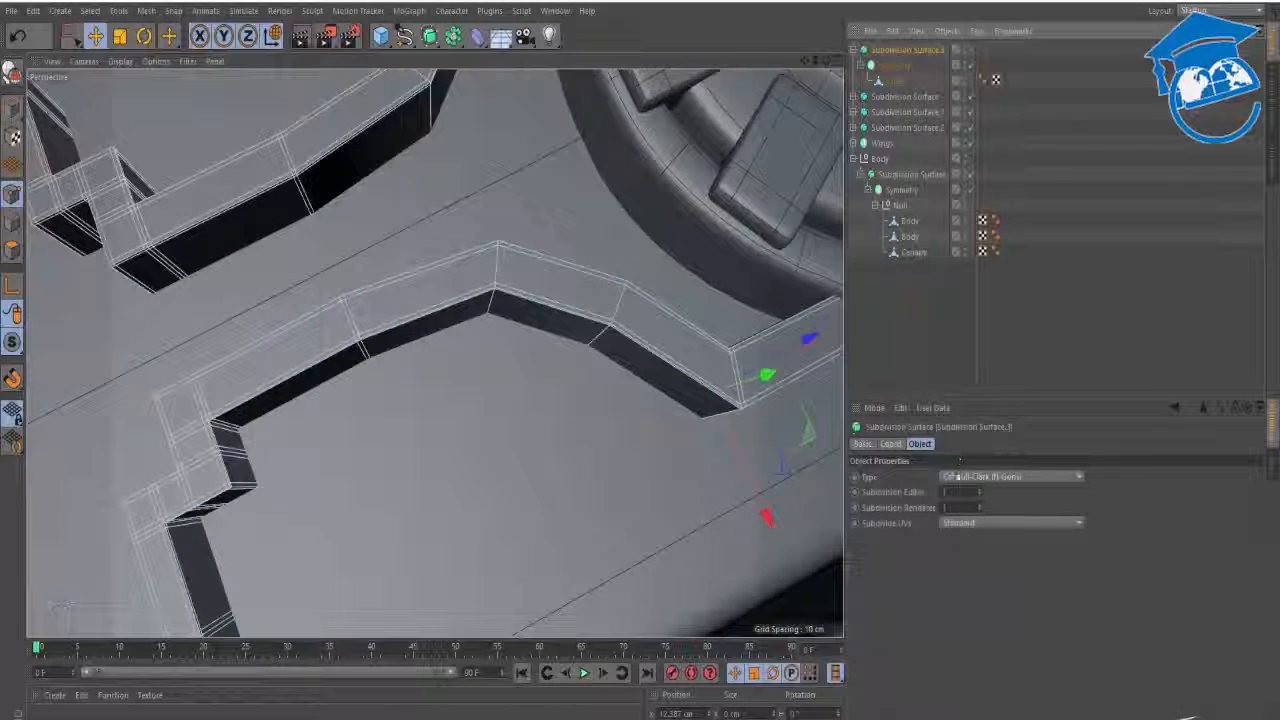
pyautogui.press('q')
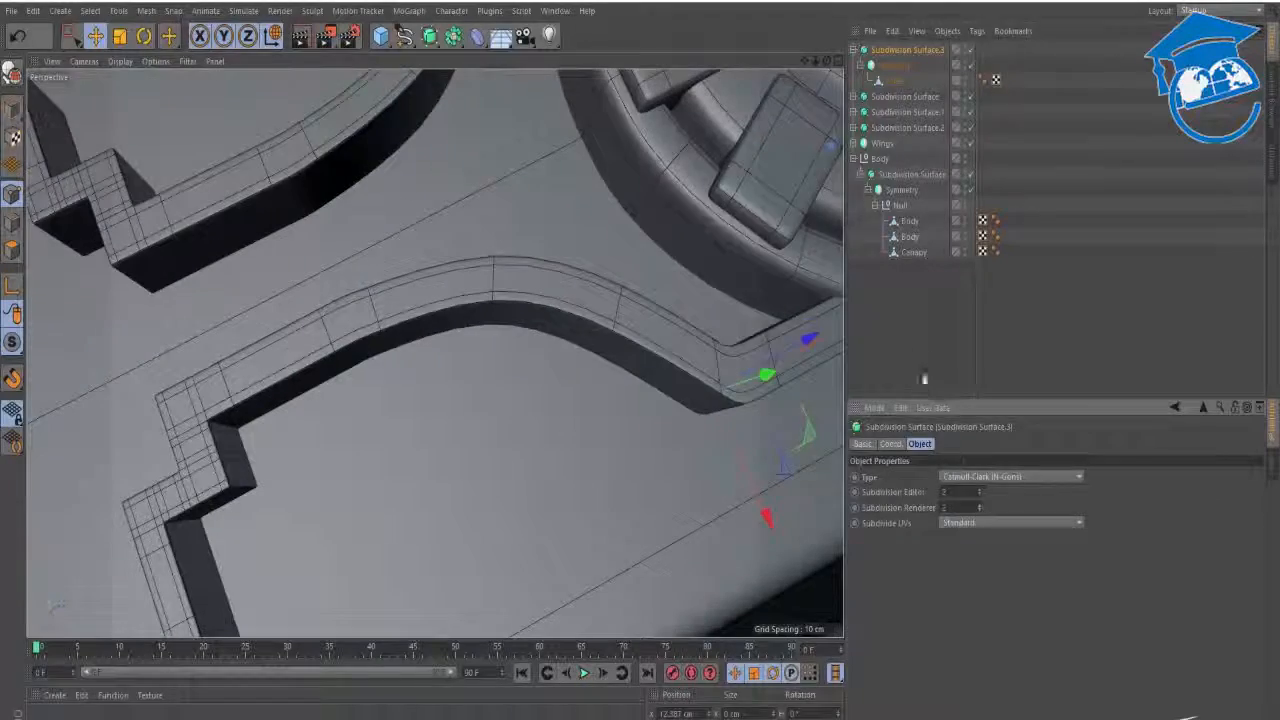
pyautogui.click(923, 378)
# - Compare the smoothed, mirrored channel with the X-Wing_Top.jpg reference image
pyautogui.keyDown('alt'); pyautogui.moveTo(603, 360); pyautogui.dragTo(627, 267); pyautogui.keyUp('alt')
pyautogui.keyDown('alt'); pyautogui.moveTo(627, 267); pyautogui.dragTo(532, 305, button='right'); pyautogui.keyUp('alt')
pyautogui.keyDown('alt'); pyautogui.moveTo(532, 304); pyautogui.dragTo(500, 292, button='middle'); pyautogui.keyUp('alt')
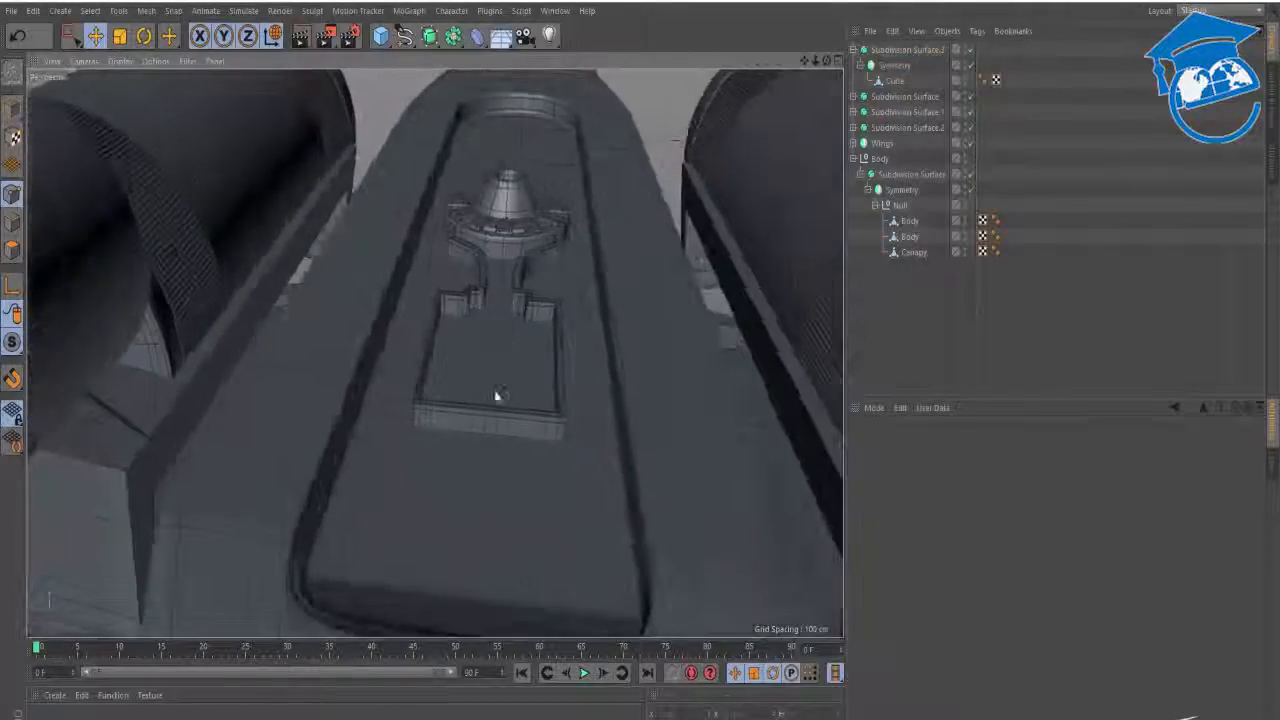
pyautogui.keyDown('alt'); pyautogui.moveTo(494, 392); pyautogui.dragTo(500, 286); pyautogui.keyUp('alt')
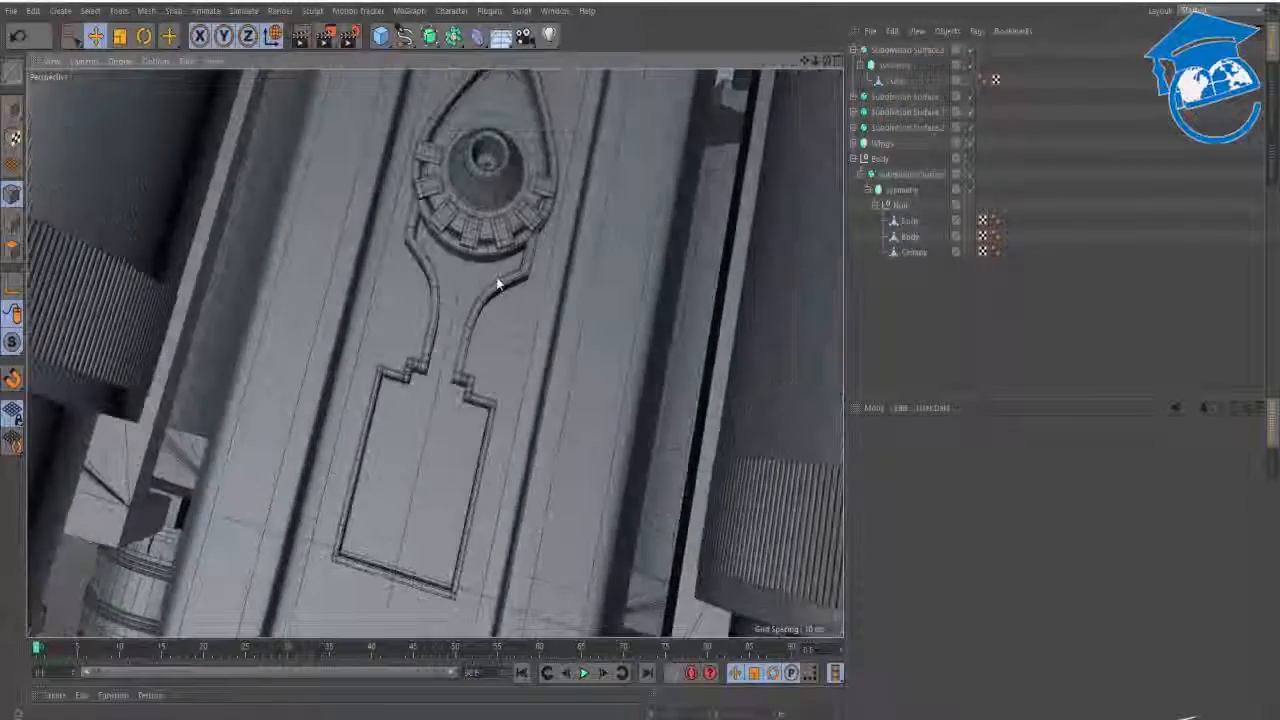
pyautogui.hotkey('alt', 'Tab')
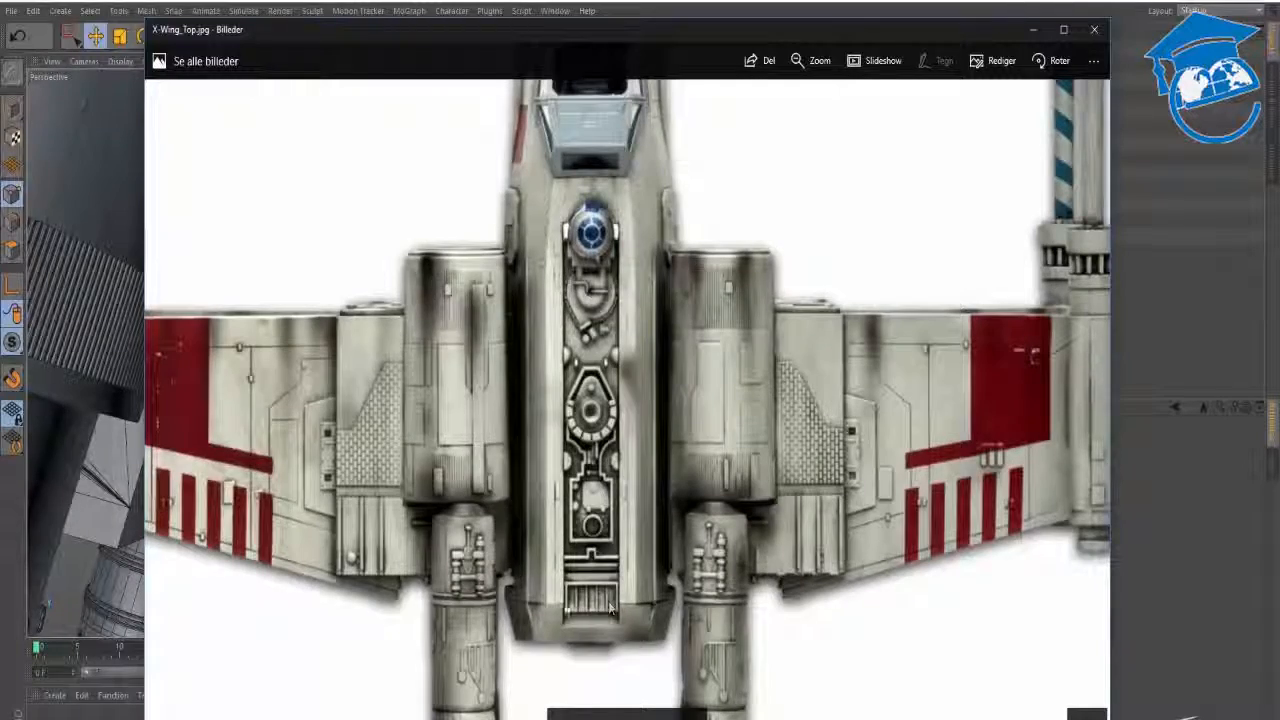
pyautogui.hotkey('alt', 'Tab')
# - Add a cube and move it back along the Z axis over the fuselage's rear
pyautogui.keyDown('alt'); pyautogui.moveTo(497, 368); pyautogui.dragTo(480, 407); pyautogui.keyUp('alt')
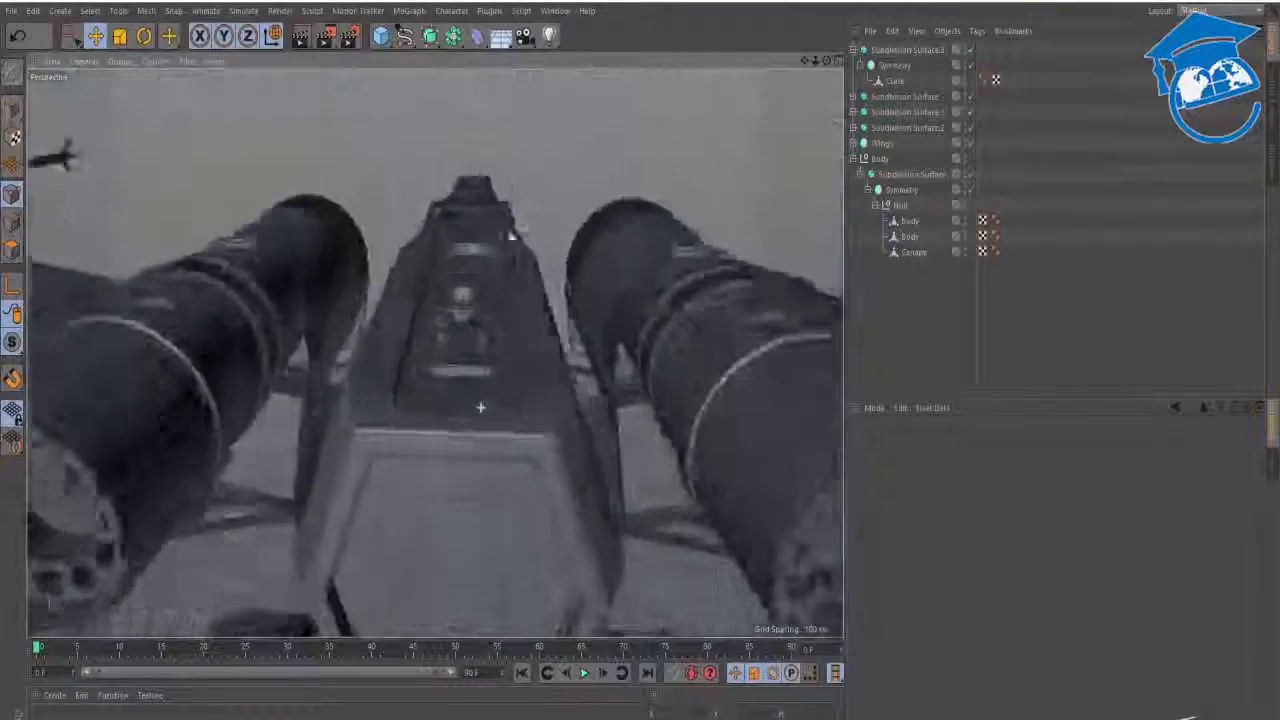
pyautogui.keyDown('alt'); pyautogui.moveTo(512, 236); pyautogui.dragTo(497, 454); pyautogui.keyUp('alt')
pyautogui.keyDown('alt'); pyautogui.moveTo(491, 446); pyautogui.dragTo(597, 391, button='right'); pyautogui.keyUp('alt')
pyautogui.keyDown('alt'); pyautogui.moveTo(570, 436); pyautogui.dragTo(521, 443, button='right'); pyautogui.keyUp('alt')
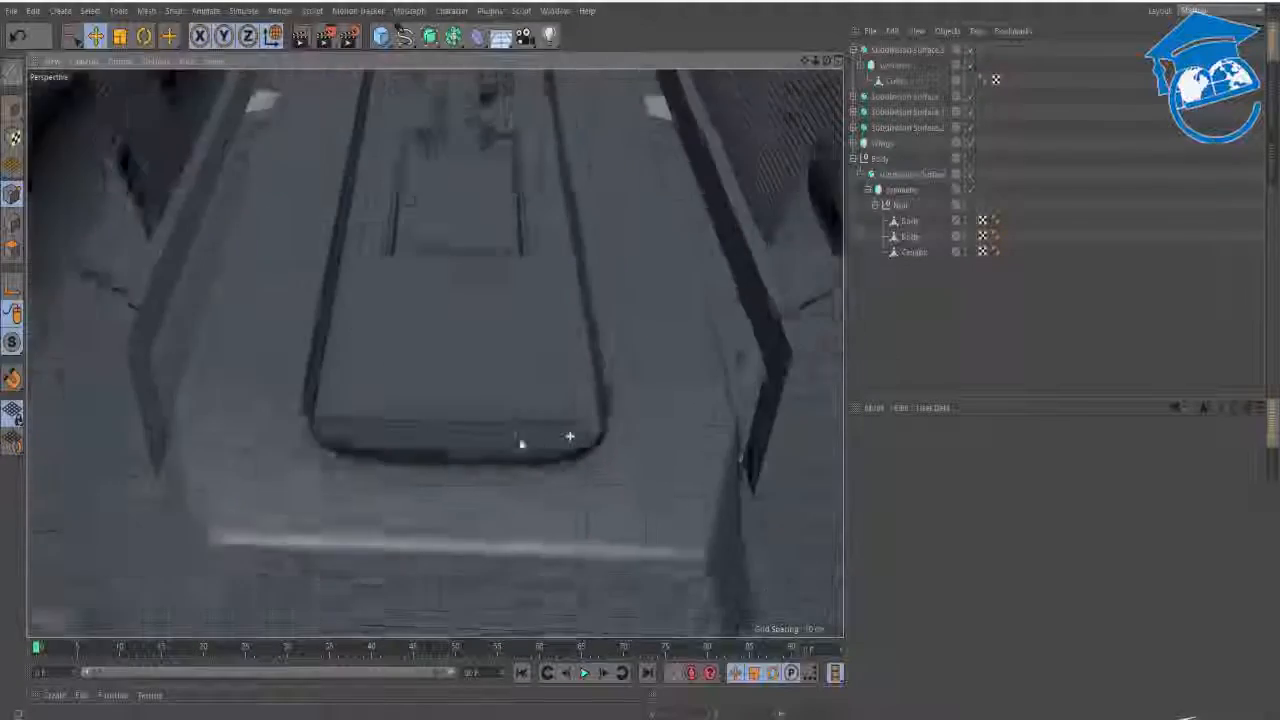
pyautogui.keyDown('alt'); pyautogui.moveTo(496, 300); pyautogui.dragTo(483, 334); pyautogui.keyUp('alt')
pyautogui.keyDown('alt'); pyautogui.moveTo(483, 334); pyautogui.dragTo(431, 169, button='right'); pyautogui.keyUp('alt')
pyautogui.click(381, 38)
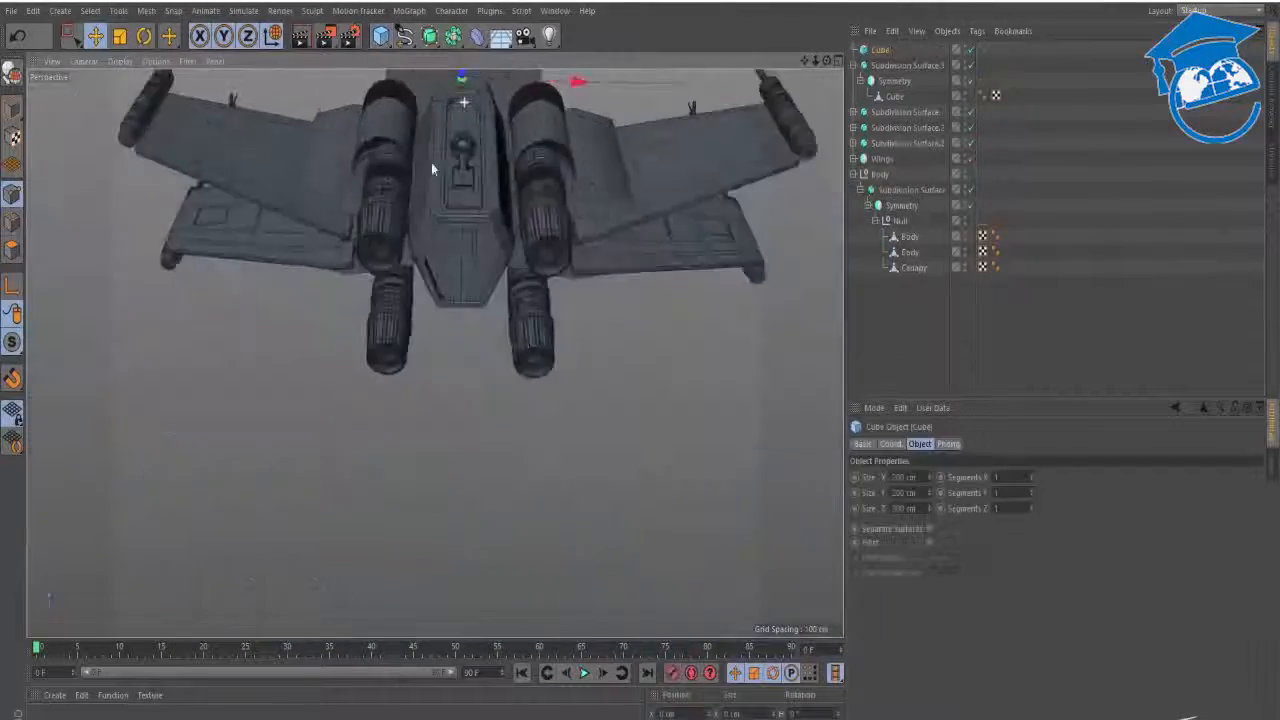
pyautogui.keyDown('alt'); pyautogui.moveTo(431, 169); pyautogui.dragTo(440, 355); pyautogui.keyUp('alt')
pyautogui.moveTo(451, 114)
pyautogui.mouseDown()
pyautogui.moveTo(446, 370)
pyautogui.moveTo(456, 97)
pyautogui.mouseUp()
pyautogui.moveTo(488, 150)
pyautogui.keyDown('alt'); pyautogui.mouseDown()
pyautogui.moveTo(437, 137)
pyautogui.moveTo(474, 166)
pyautogui.mouseUp(); pyautogui.keyUp('alt')
pyautogui.moveTo(562, 152); pyautogui.dragTo(322, 121)
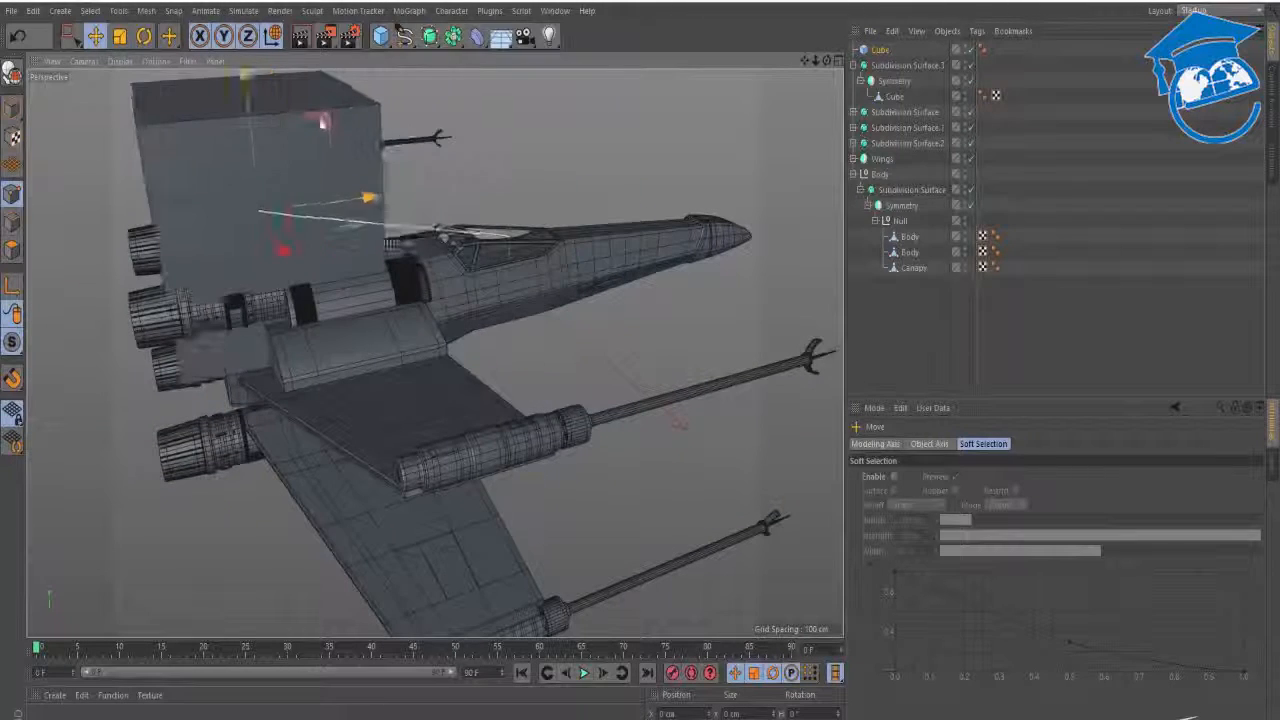
# - Flatten and narrow the cube and lower it onto the rear end of the fuselage's top
pyautogui.click(14, 111)
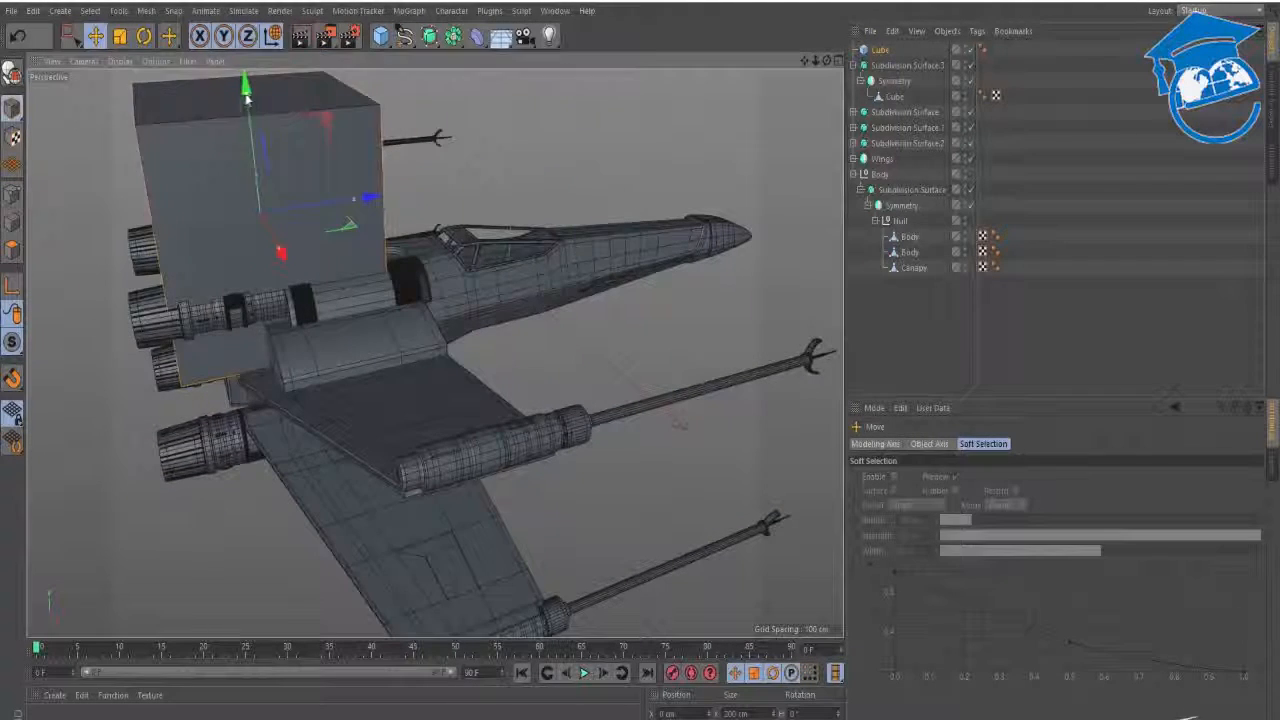
pyautogui.moveTo(247, 97); pyautogui.dragTo(312, 238)
pyautogui.moveTo(239, 219); pyautogui.dragTo(260, 221)
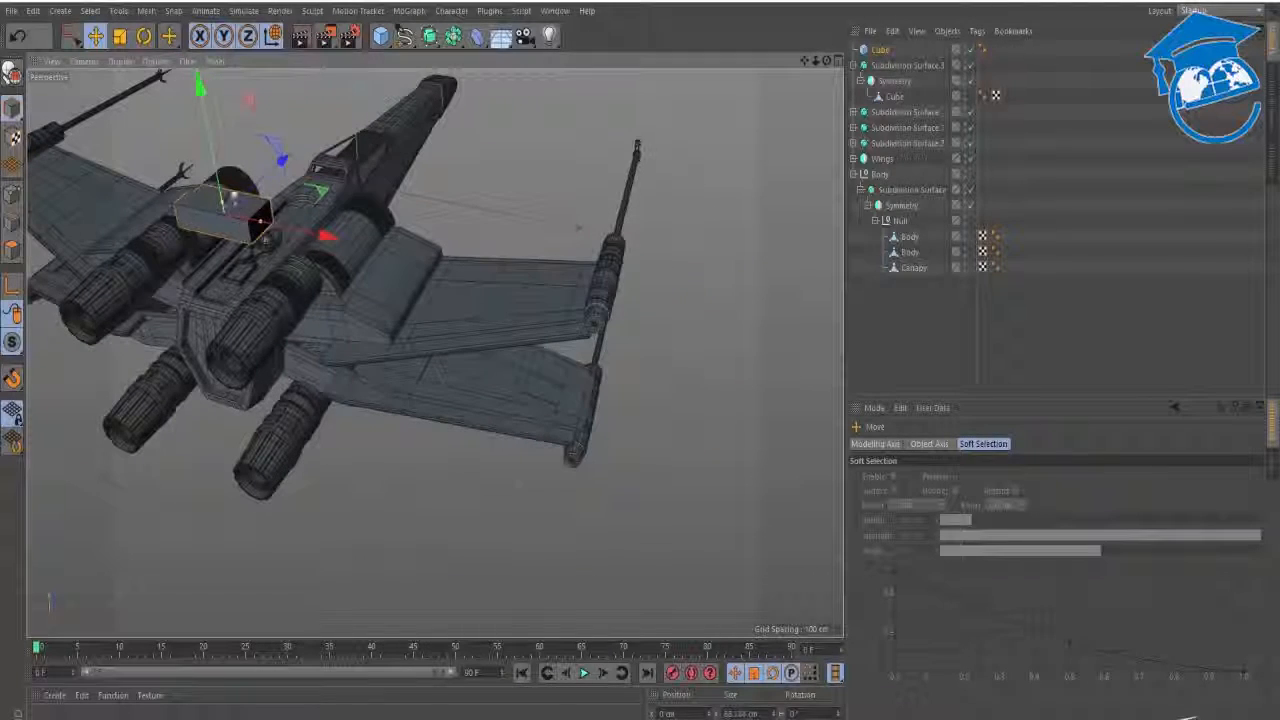
pyautogui.moveTo(209, 106); pyautogui.dragTo(219, 158)
pyautogui.keyDown('alt'); pyautogui.moveTo(185, 245); pyautogui.dragTo(383, 260, button='right'); pyautogui.keyUp('alt')
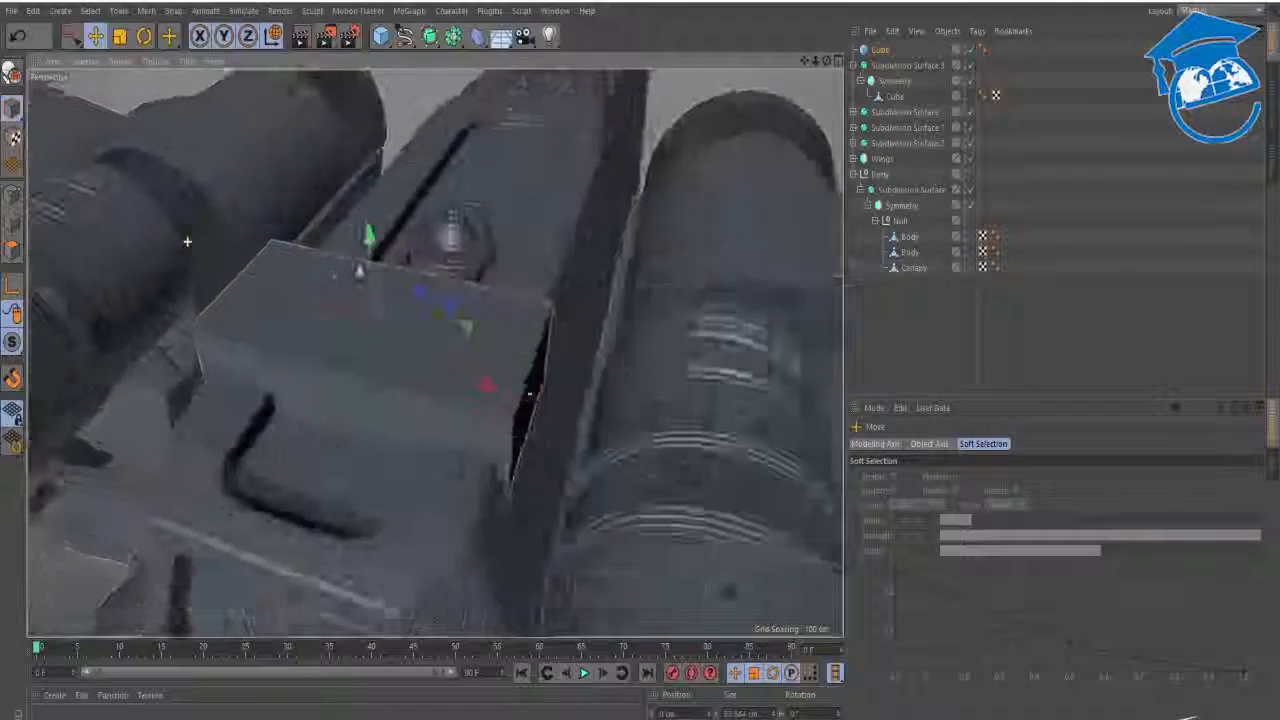
pyautogui.keyDown('alt'); pyautogui.moveTo(383, 310); pyautogui.dragTo(440, 250, button='middle'); pyautogui.keyUp('alt')
pyautogui.keyDown('alt'); pyautogui.moveTo(440, 250); pyautogui.dragTo(506, 249); pyautogui.keyUp('alt')
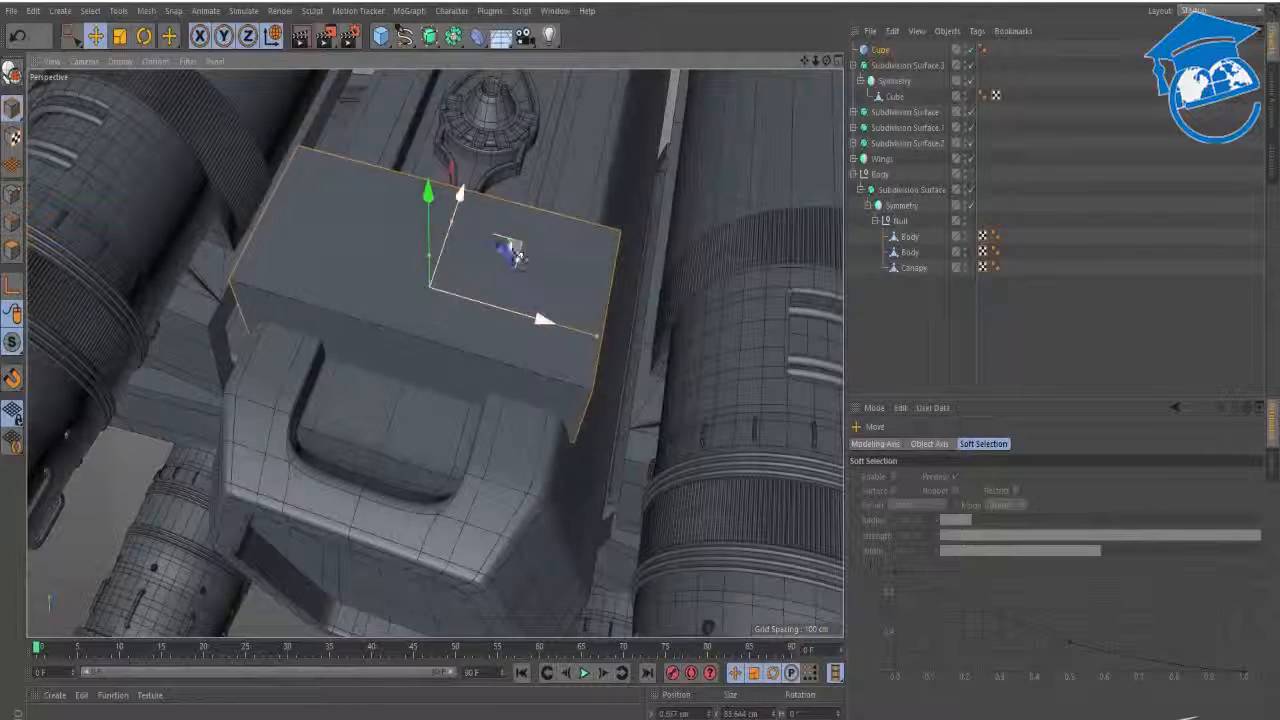
# - Move the cube back over the rear recess and resize it into a thin plate of about 39 × 1.1 × 25 cm
pyautogui.hotkey('ctrl', 'z')
pyautogui.moveTo(462, 192); pyautogui.dragTo(432, 270)
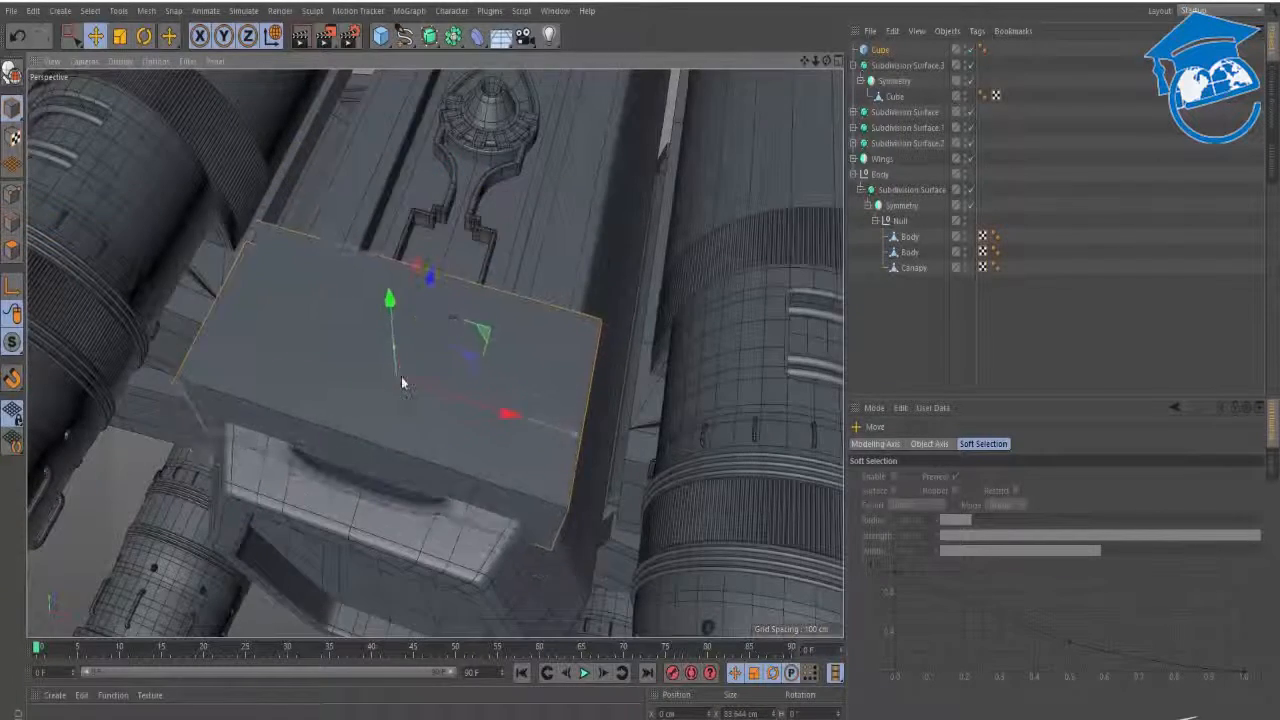
pyautogui.keyDown('alt'); pyautogui.moveTo(403, 378); pyautogui.dragTo(565, 494); pyautogui.keyUp('alt')
pyautogui.hotkey('ctrl', 'z')
pyautogui.moveTo(512, 443); pyautogui.dragTo(546, 395)
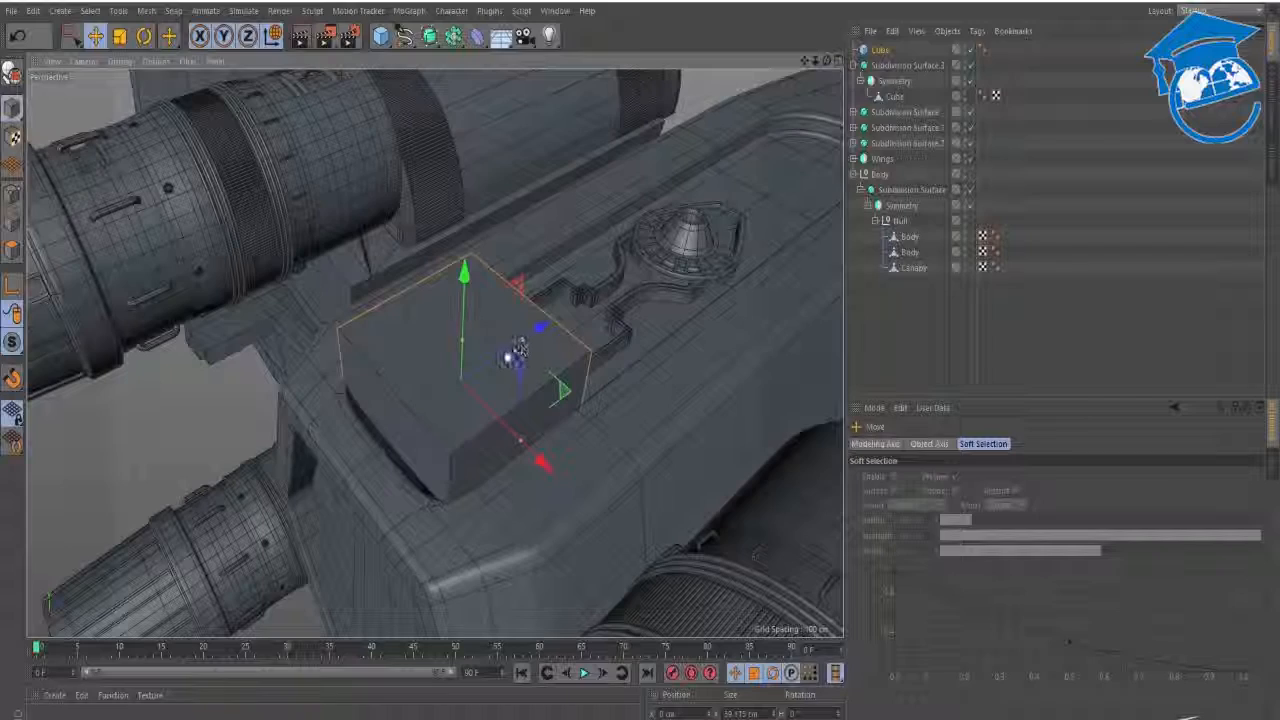
pyautogui.moveTo(518, 347); pyautogui.dragTo(455, 386)
pyautogui.keyDown('alt'); pyautogui.moveTo(455, 425); pyautogui.dragTo(546, 389, button='right'); pyautogui.keyUp('alt')
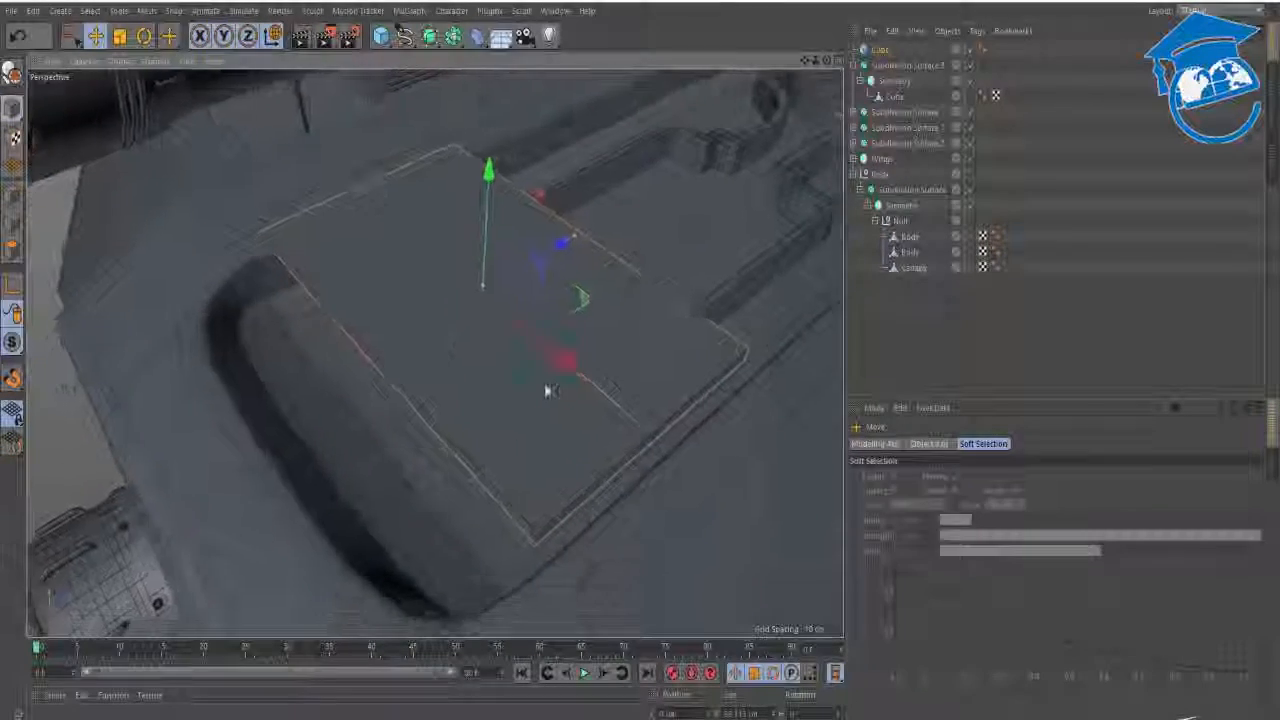
# - Compare the thin plate with the slatted rear panel in the X-Wing_Top.jpg reference image
pyautogui.hotkey('alt', 'Tab')
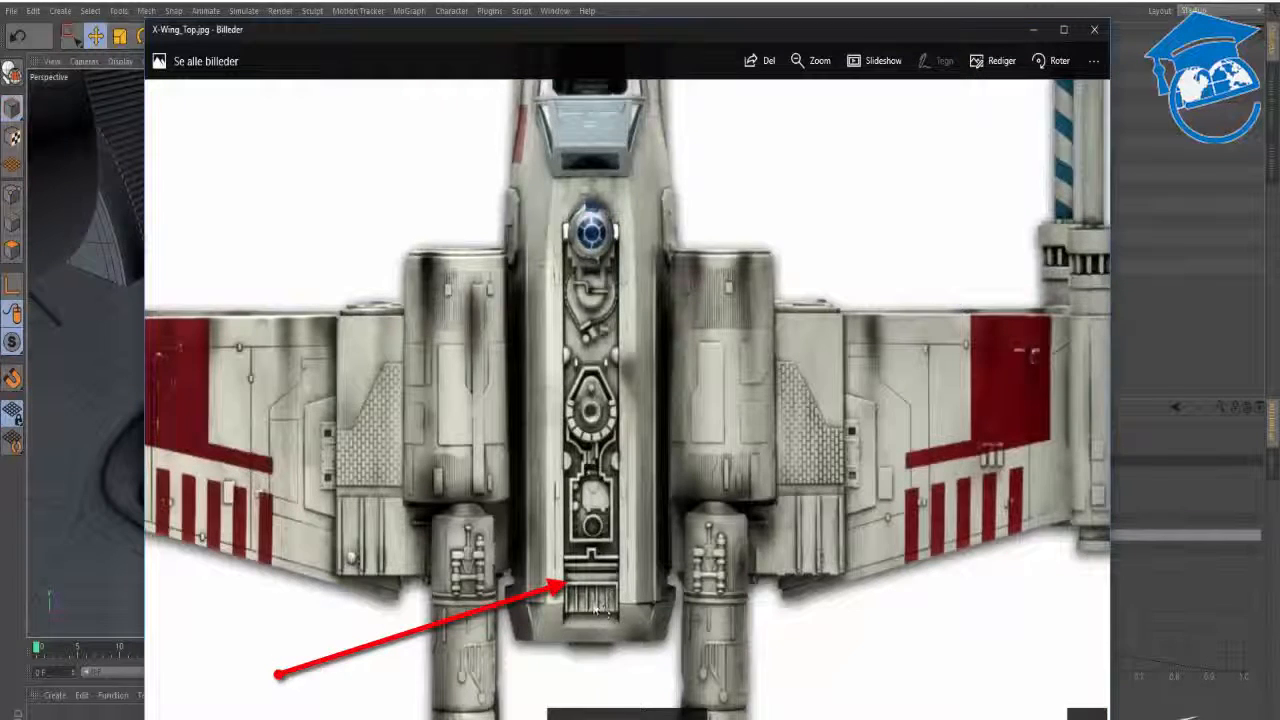
pyautogui.hotkey('alt', 'Tab')
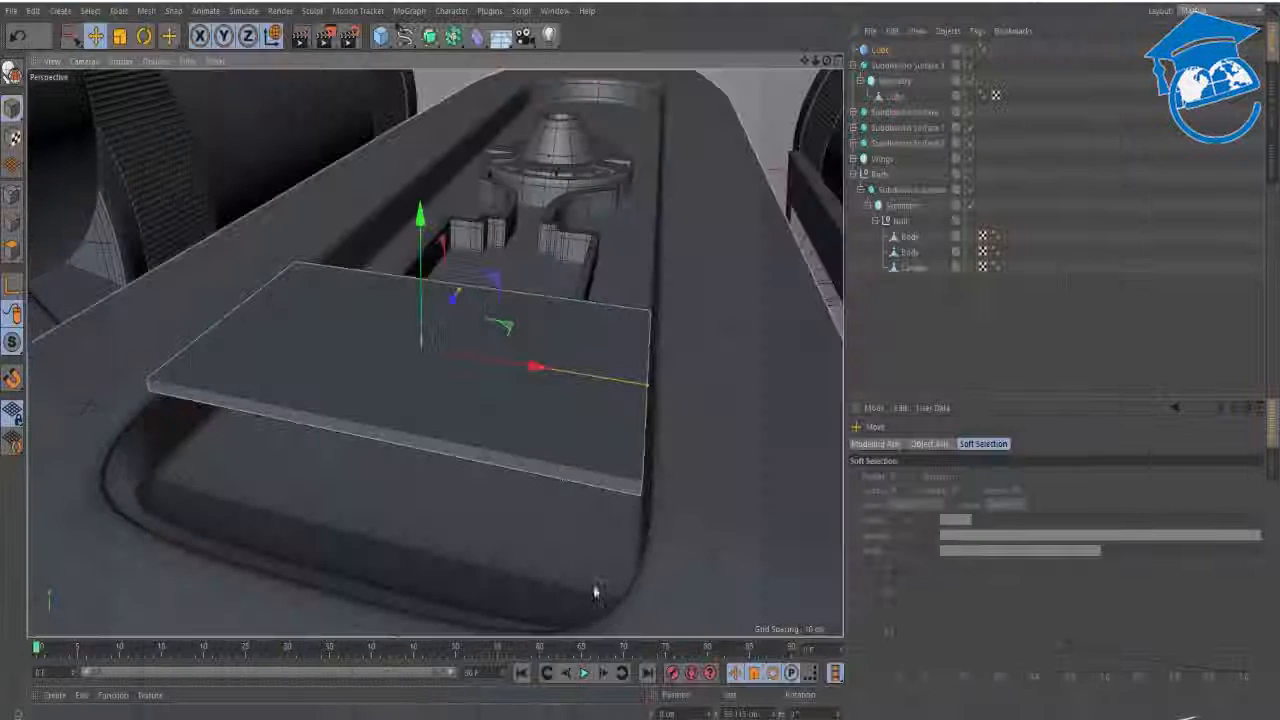
pyautogui.keyDown('alt'); pyautogui.moveTo(476, 352); pyautogui.dragTo(572, 450); pyautogui.keyUp('alt')
# - Undo the cube's Y segment change and set the viewport display to Gouraud Shading (Lines) with Wireframe
pyautogui.click(880, 50)
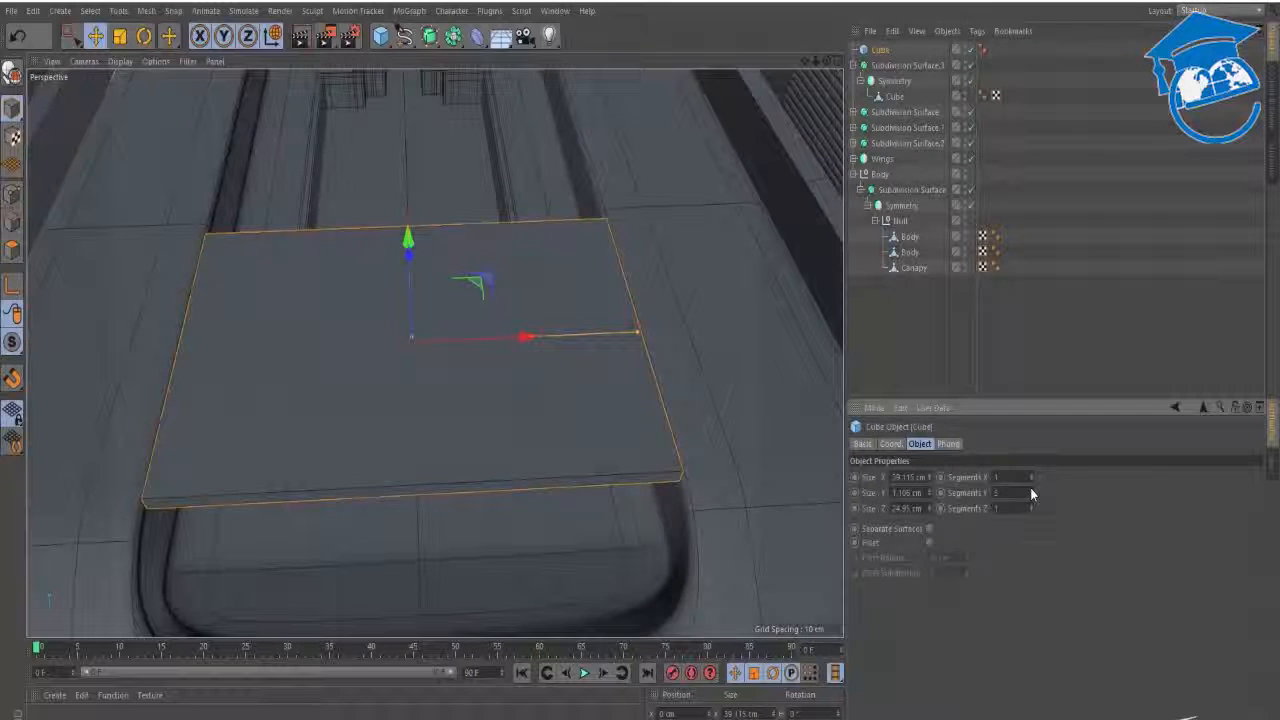
pyautogui.hotkey('ctrl', 'z')
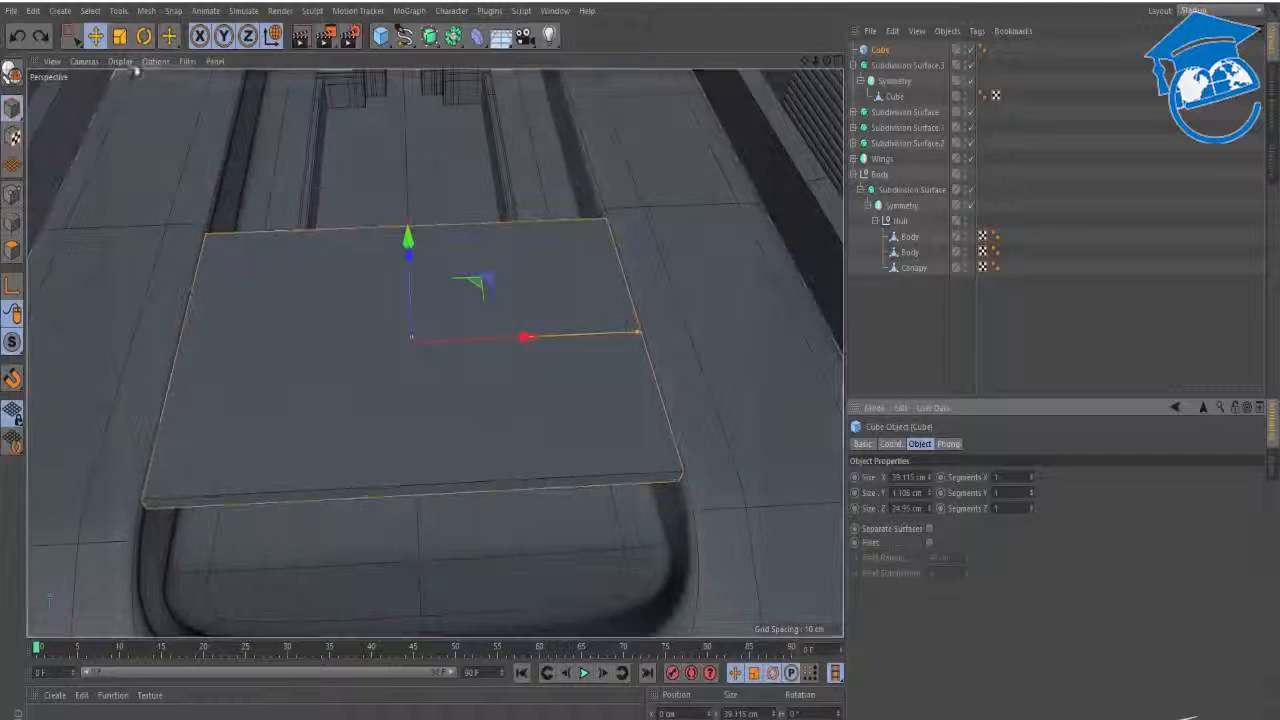
pyautogui.click(121, 61)
pyautogui.click(139, 85)
pyautogui.click(120, 62)
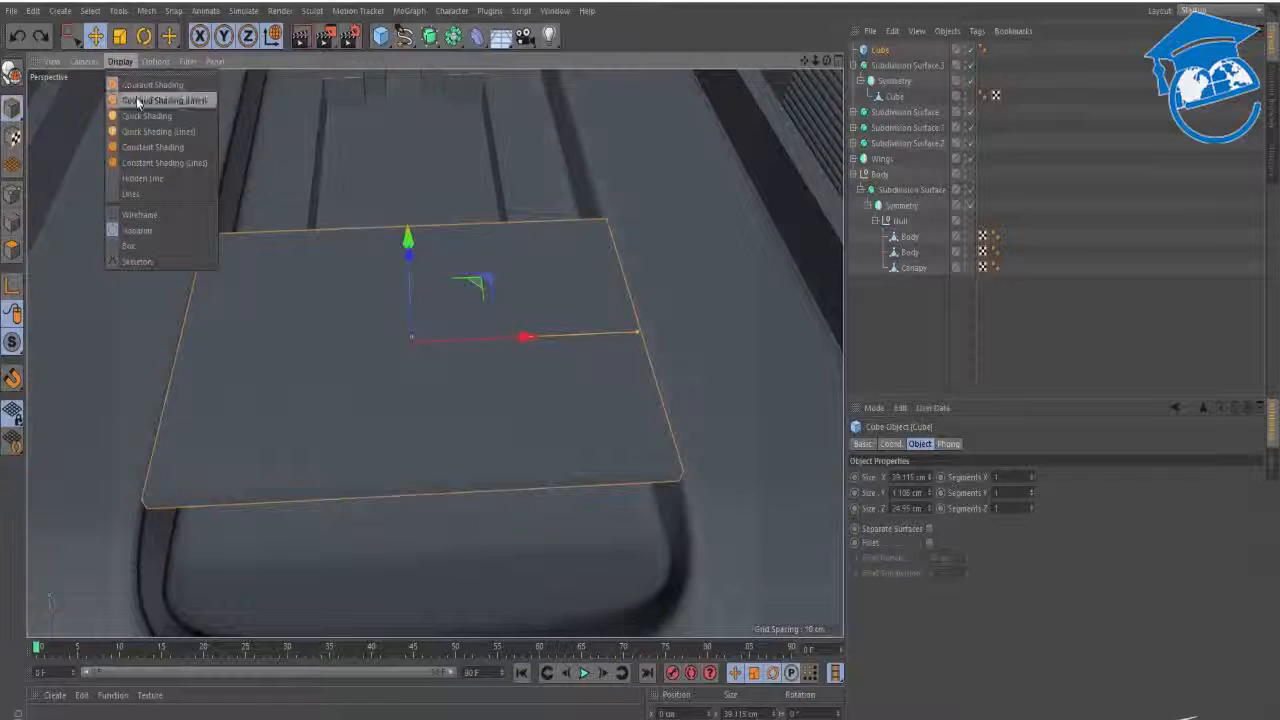
pyautogui.click(137, 100)
pyautogui.click(120, 63)
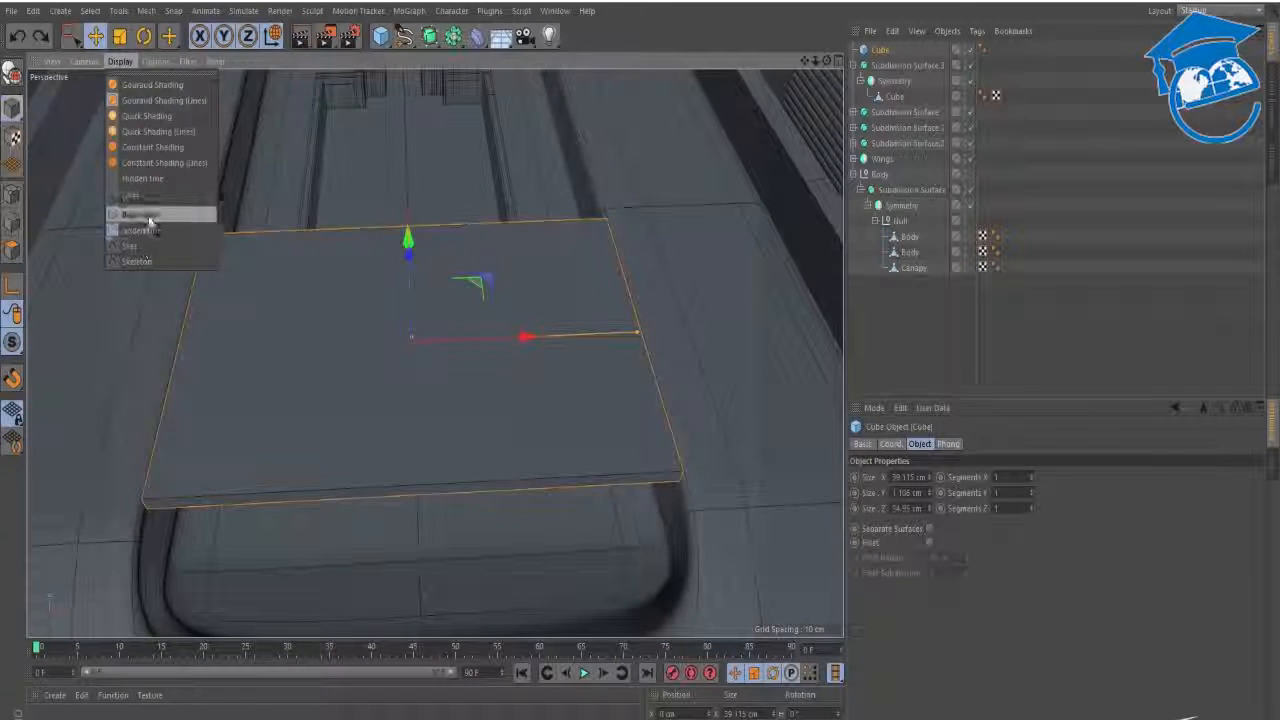
pyautogui.click(145, 214)
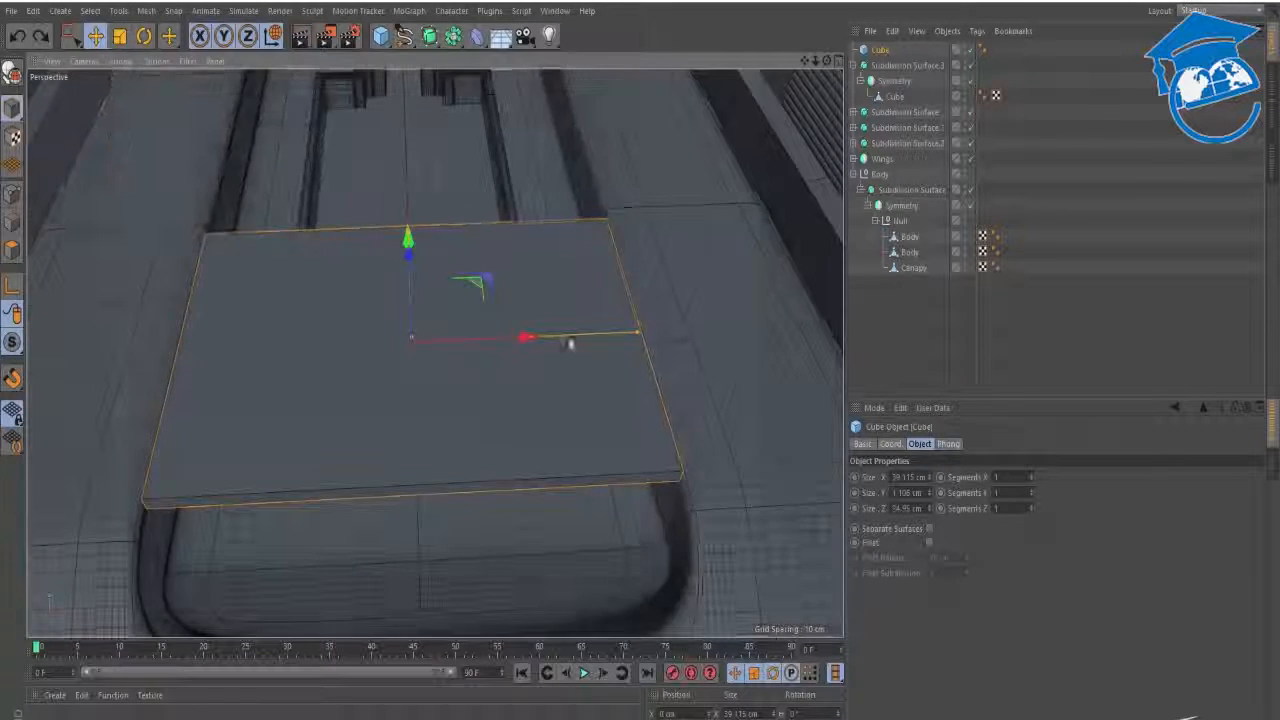
# - Set the cube's X segments to 5 and make it editable
pyautogui.click(1030, 474)
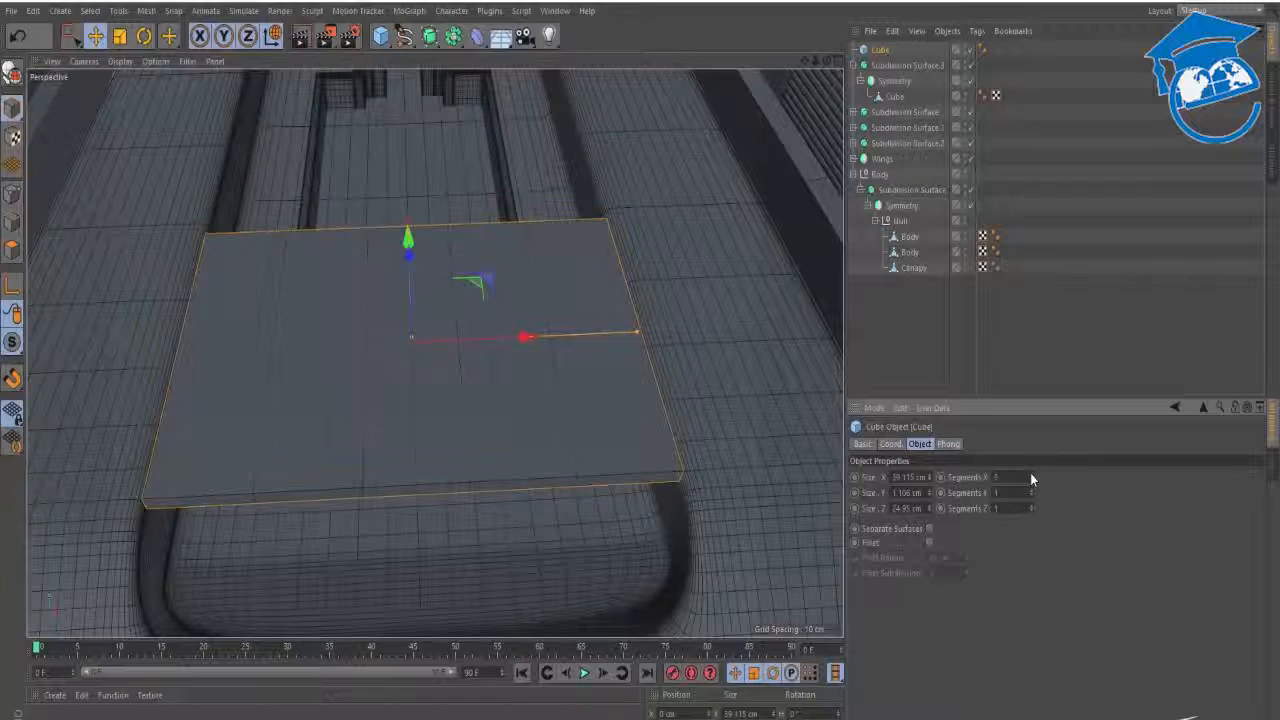
pyautogui.click(1031, 476)
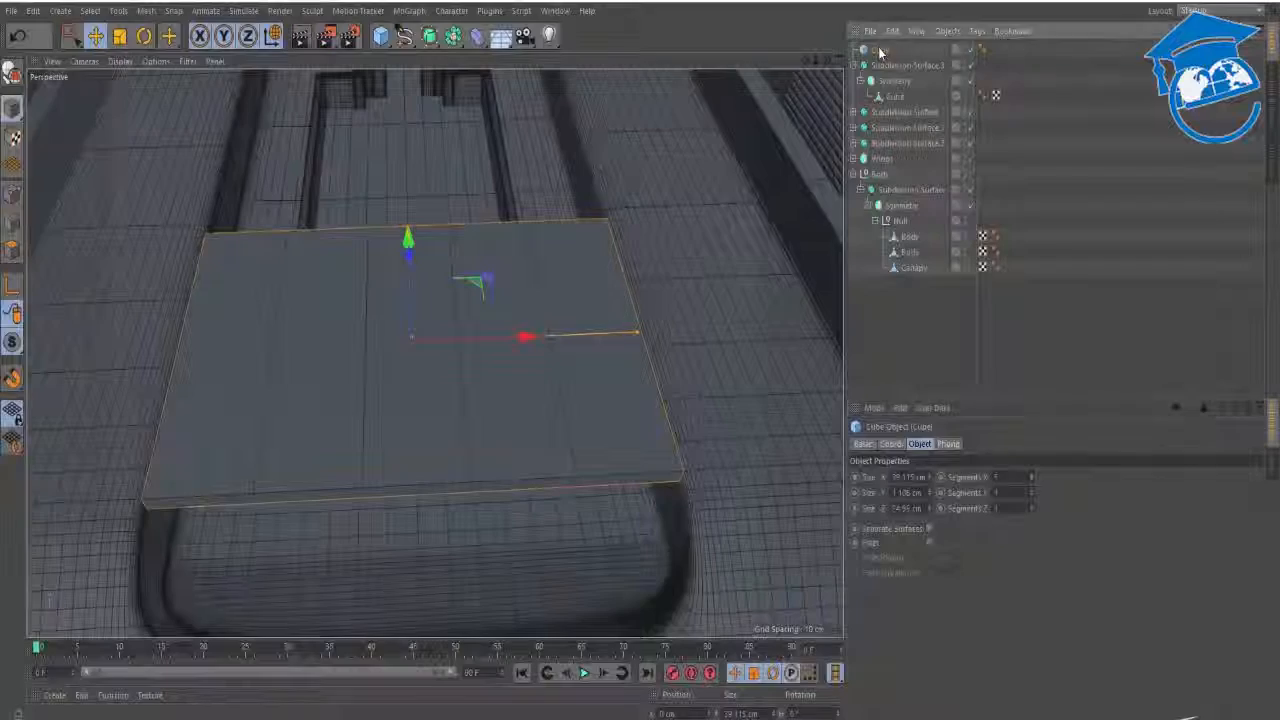
pyautogui.press('c')
# - Select only the plate and scale its thickness along Y to about 56%
pyautogui.keyDown('alt'); pyautogui.moveTo(423, 380); pyautogui.dragTo(385, 286); pyautogui.keyUp('alt')
pyautogui.hotkey('ctrl', 'a')
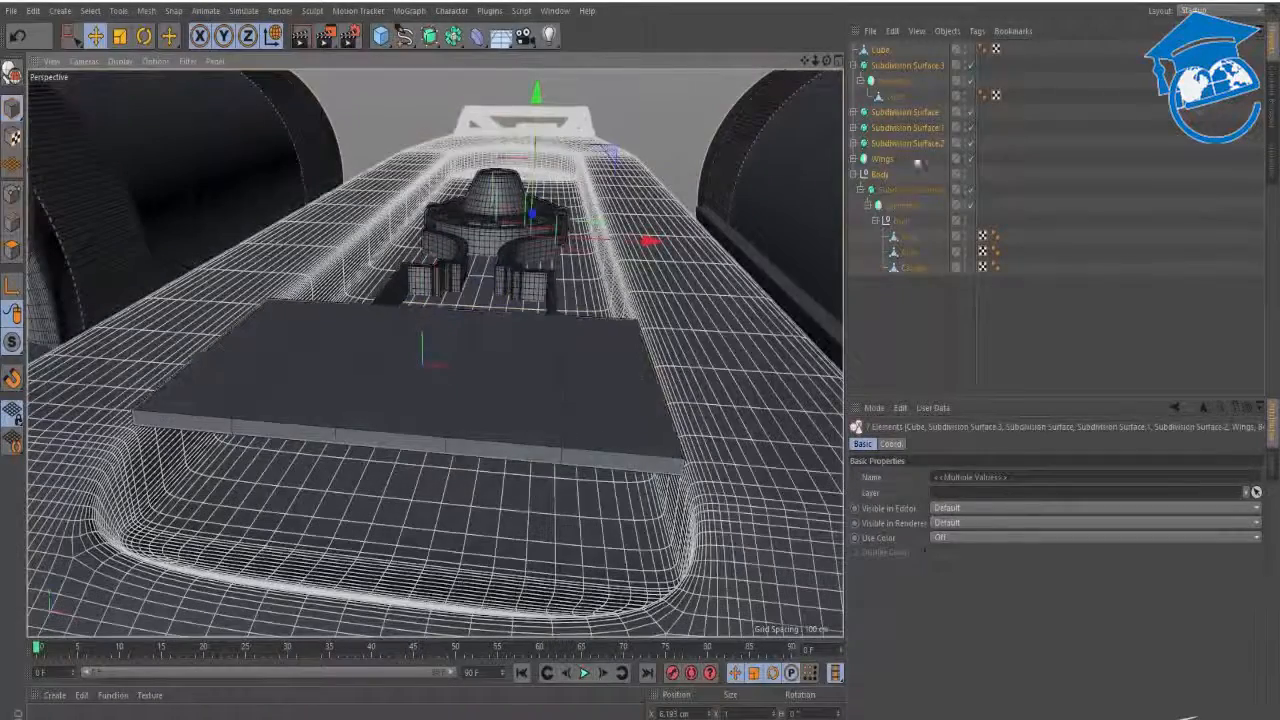
pyautogui.click(880, 49)
pyautogui.press('t')
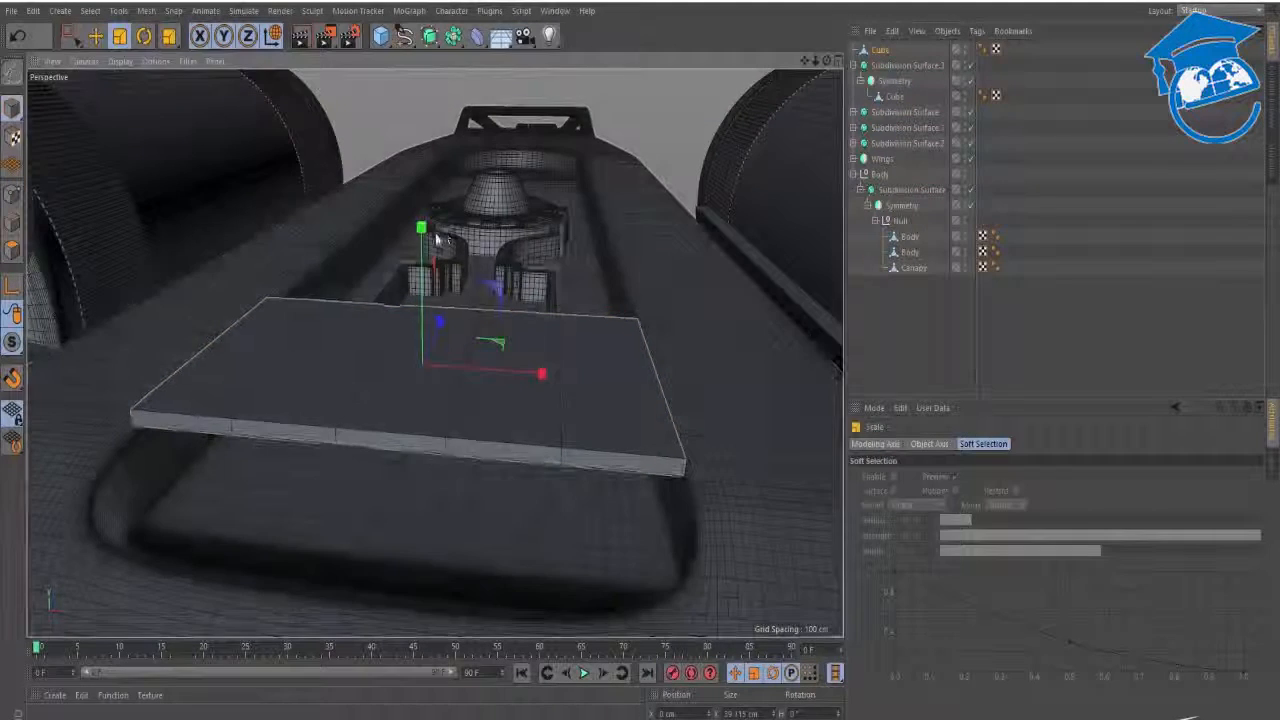
pyautogui.moveTo(421, 228); pyautogui.dragTo(424, 296)
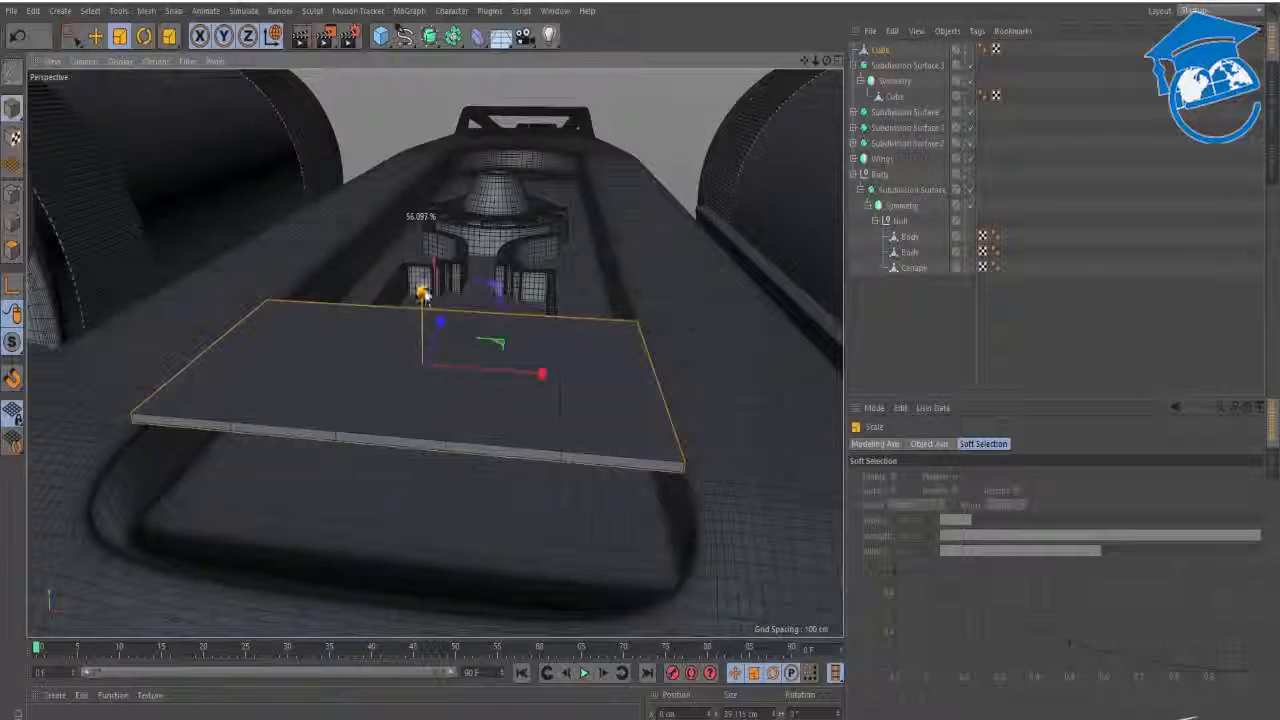
# - Add a lengthwise loop cut through the middle of the plate's centre segment with the Knife
pyautogui.keyDown('alt'); pyautogui.moveTo(500, 406); pyautogui.dragTo(537, 409, button='right'); pyautogui.keyUp('alt')
pyautogui.keyDown('alt'); pyautogui.moveTo(518, 434); pyautogui.dragTo(496, 481); pyautogui.keyUp('alt')
pyautogui.keyDown('alt'); pyautogui.moveTo(496, 481); pyautogui.dragTo(623, 371, button='middle'); pyautogui.keyUp('alt')
pyautogui.click(12, 222)
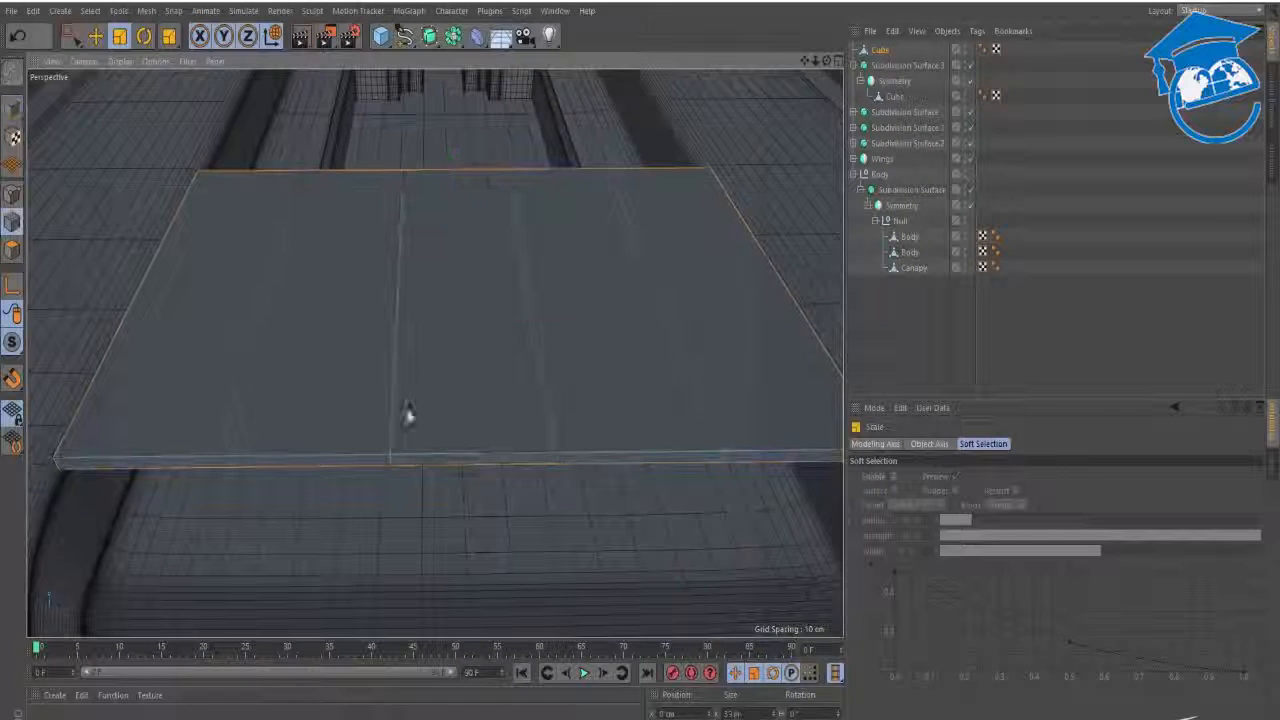
pyautogui.press('k')
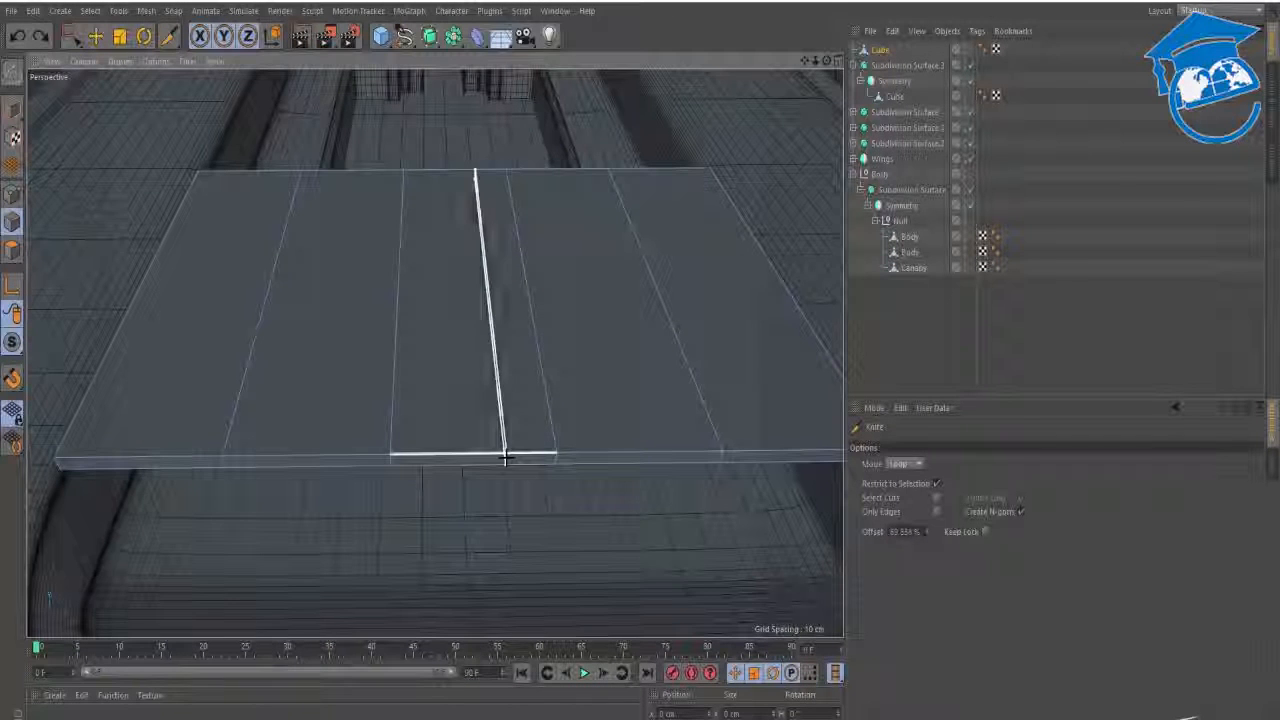
pyautogui.click(904, 531)
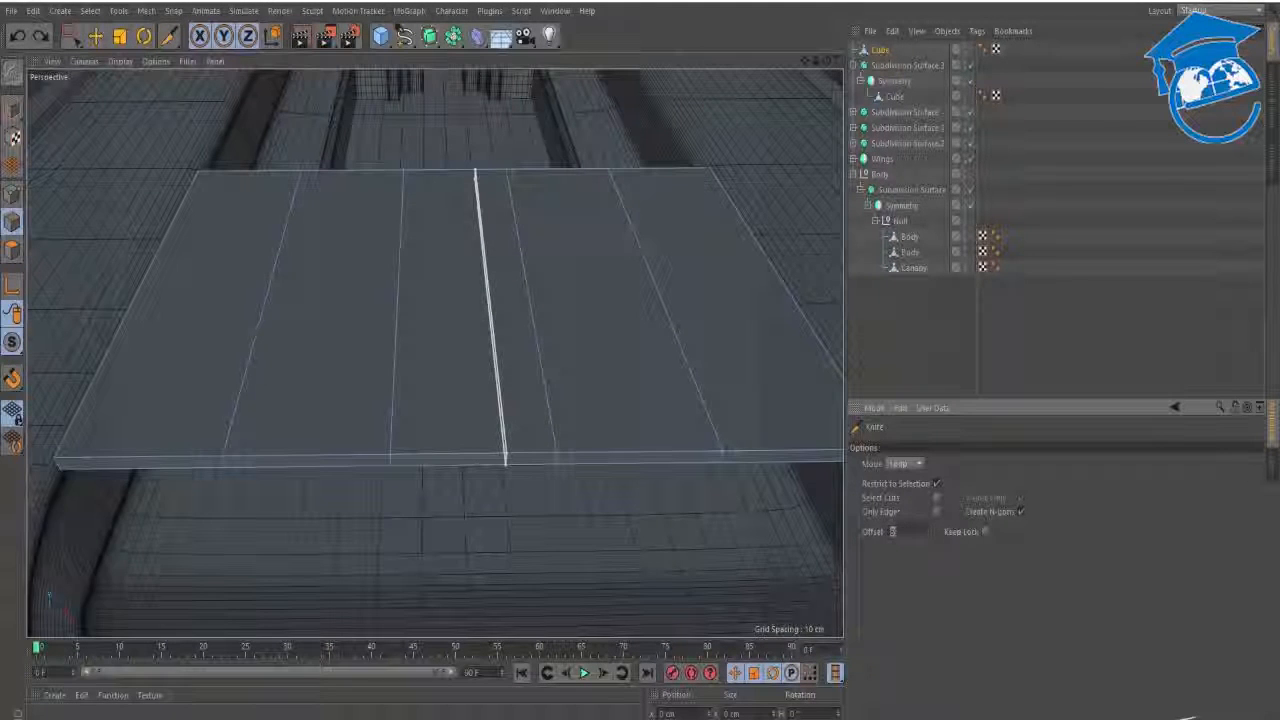
pyautogui.scroll(-5, 457, 414)
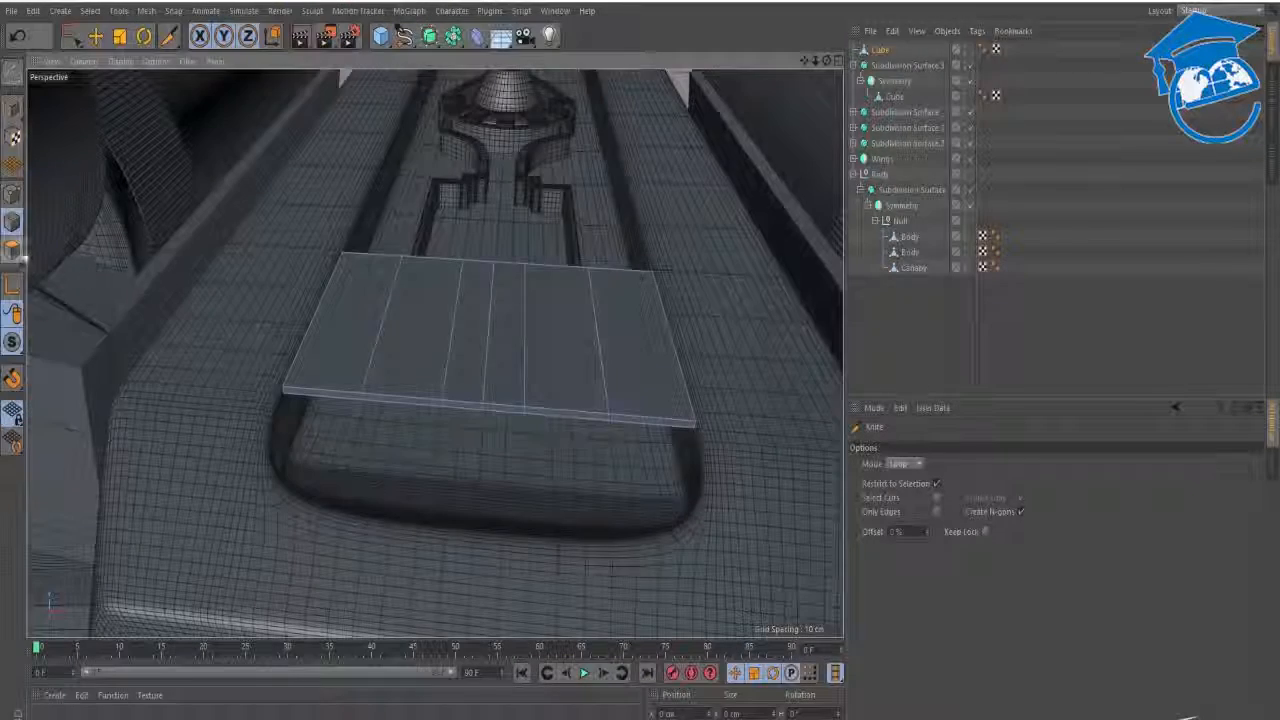
# - Delete all polygons of the plate's left half up to the new centre cut
pyautogui.press('0')
pyautogui.moveTo(206, 171); pyautogui.dragTo(470, 443)
pyautogui.click(470, 443)
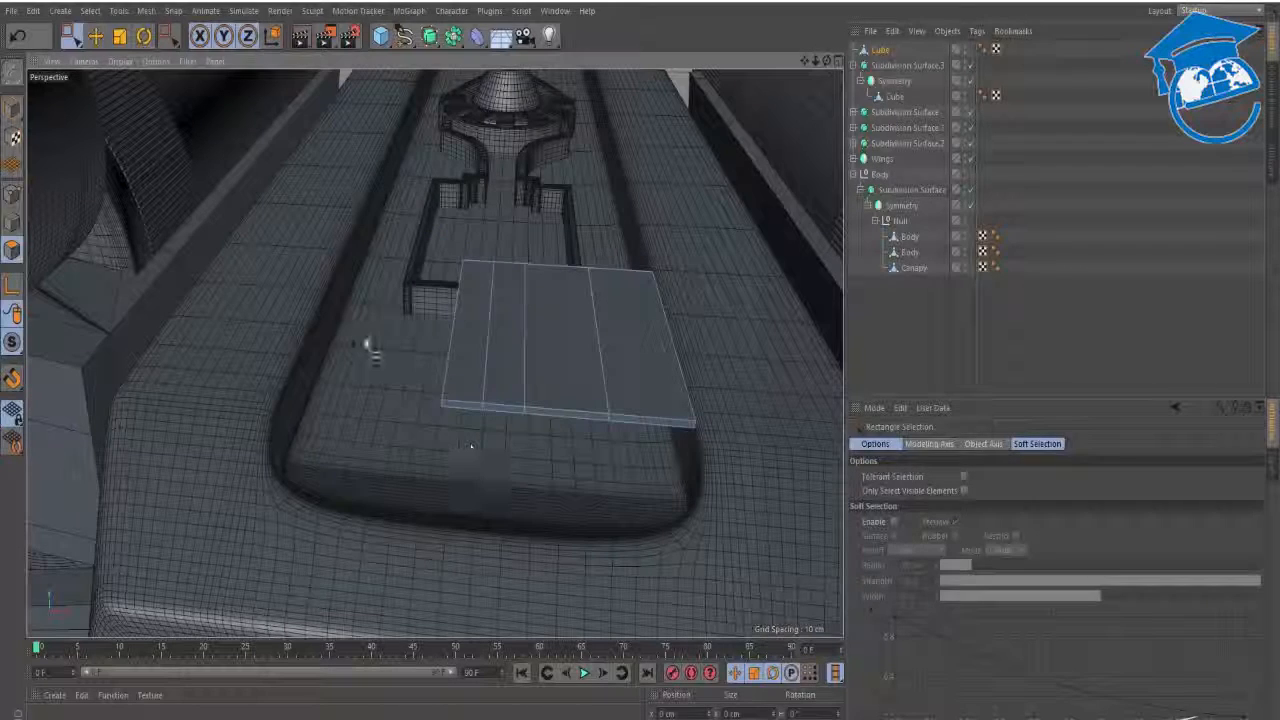
pyautogui.moveTo(340, 162); pyautogui.dragTo(507, 474)
# - Bevel the two lengthwise dividing edges of the remaining half in Chamfer mode with an offset of about 0.3 cm
pyautogui.click(539, 402)
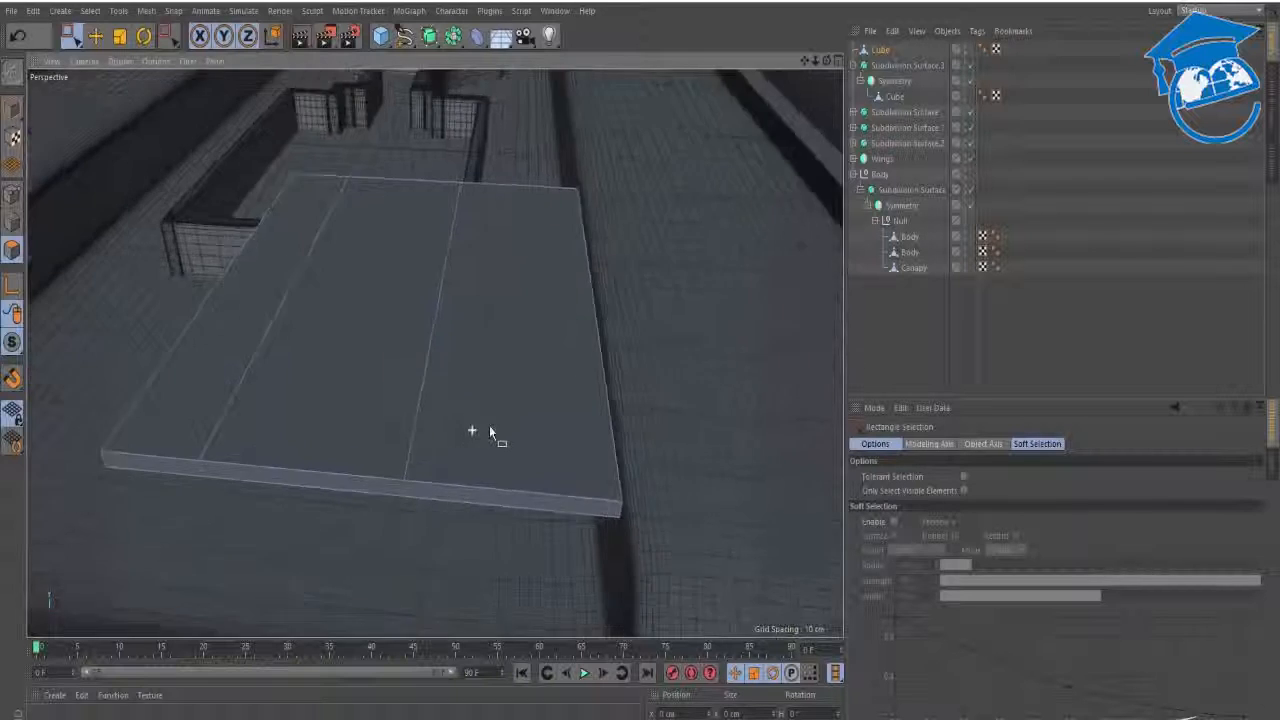
pyautogui.click(460, 380)
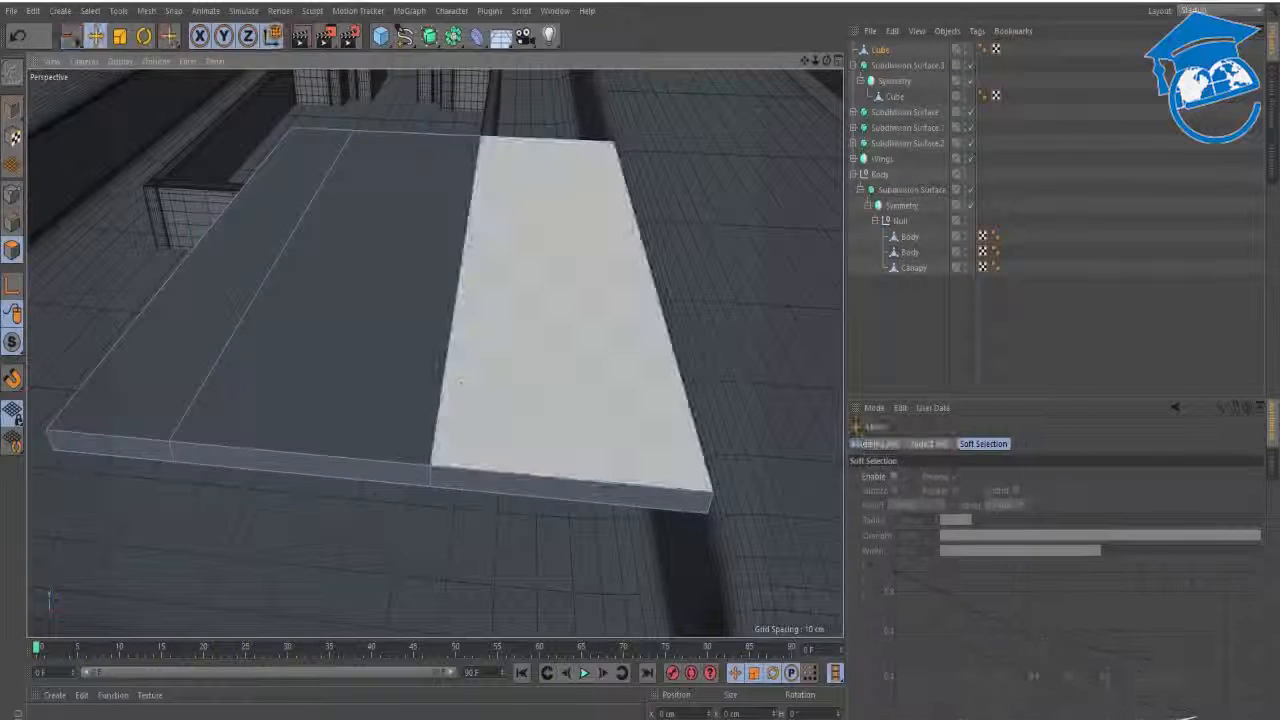
pyautogui.click(13, 223)
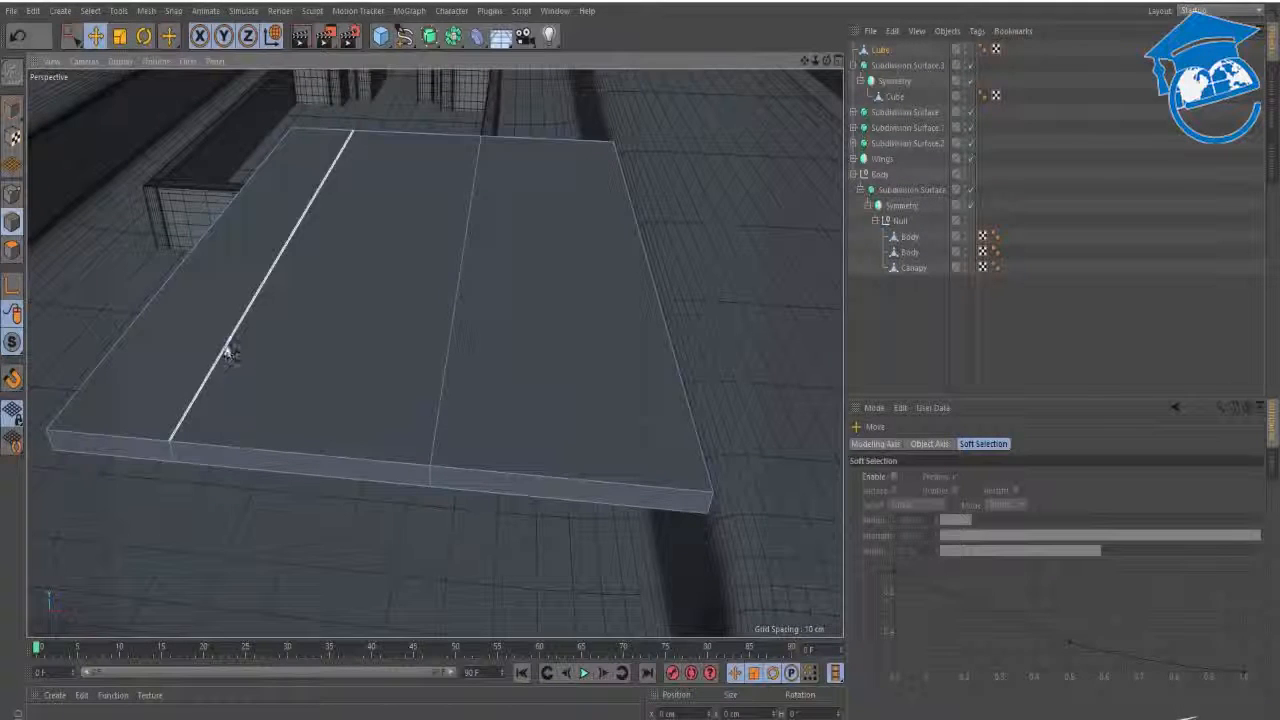
pyautogui.rightClick(541, 367)
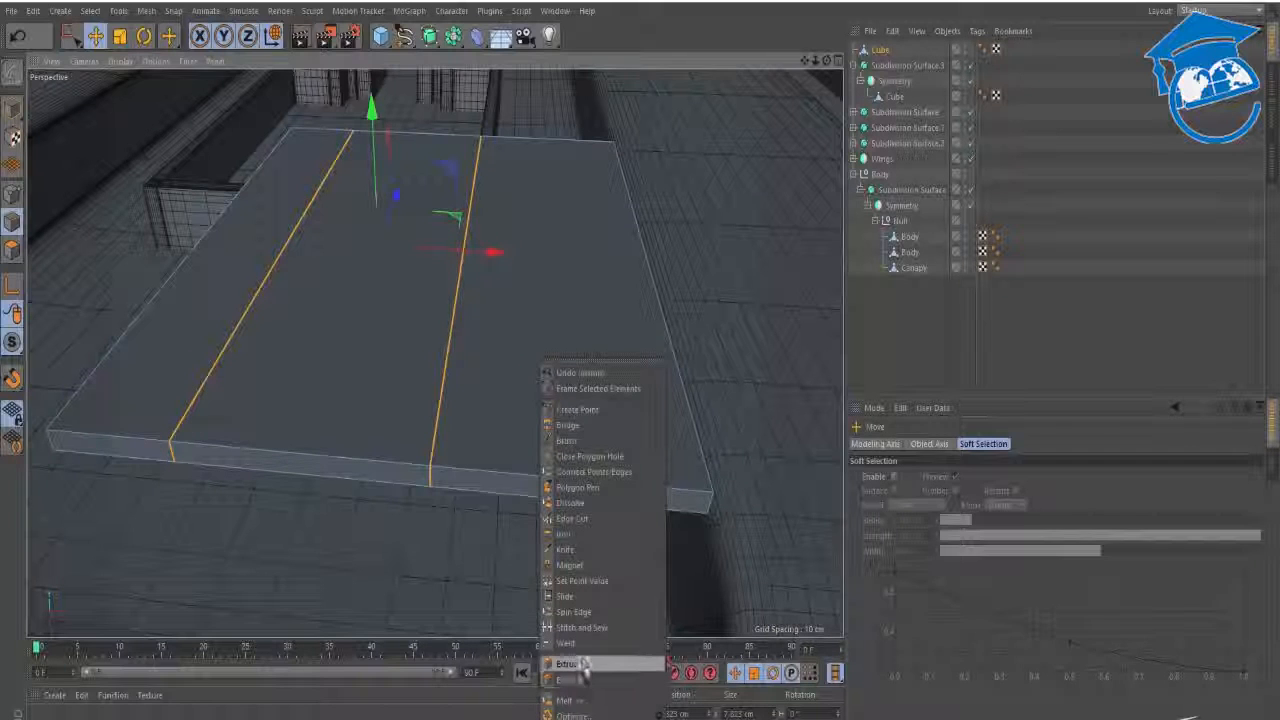
pyautogui.click(578, 664)
pyautogui.click(932, 478)
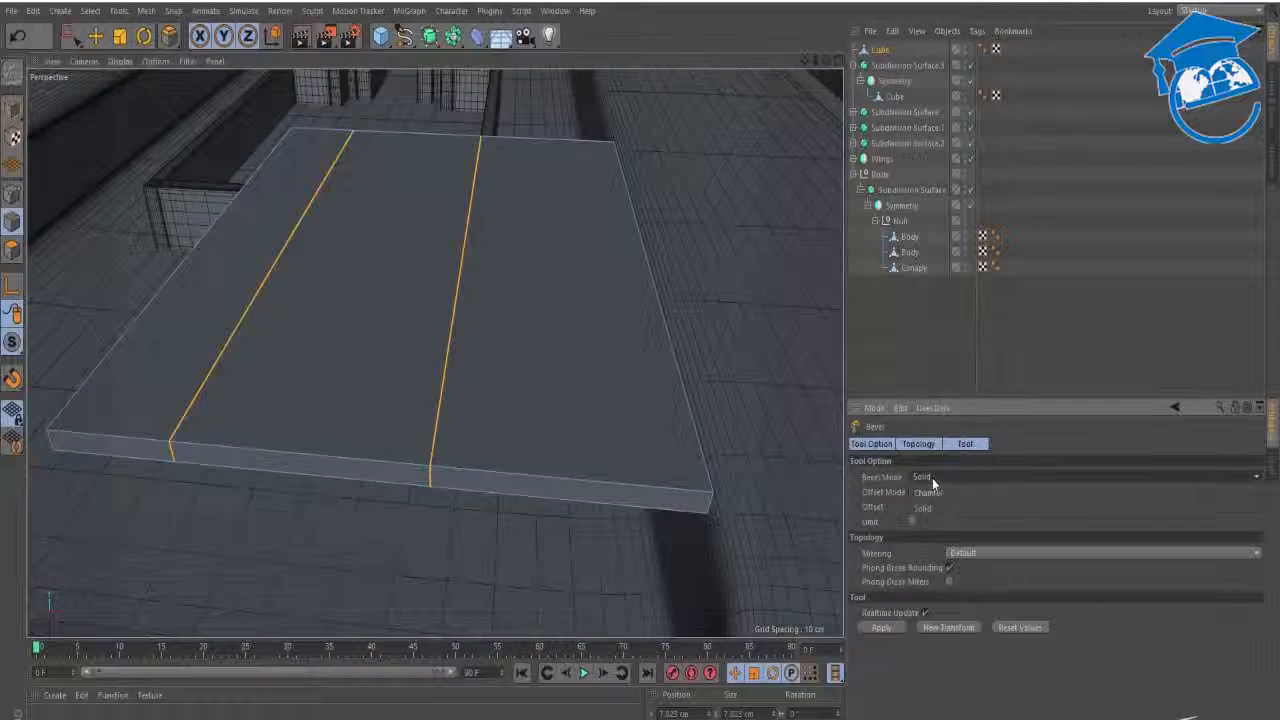
pyautogui.click(932, 492)
pyautogui.moveTo(550, 572); pyautogui.dragTo(566, 572)
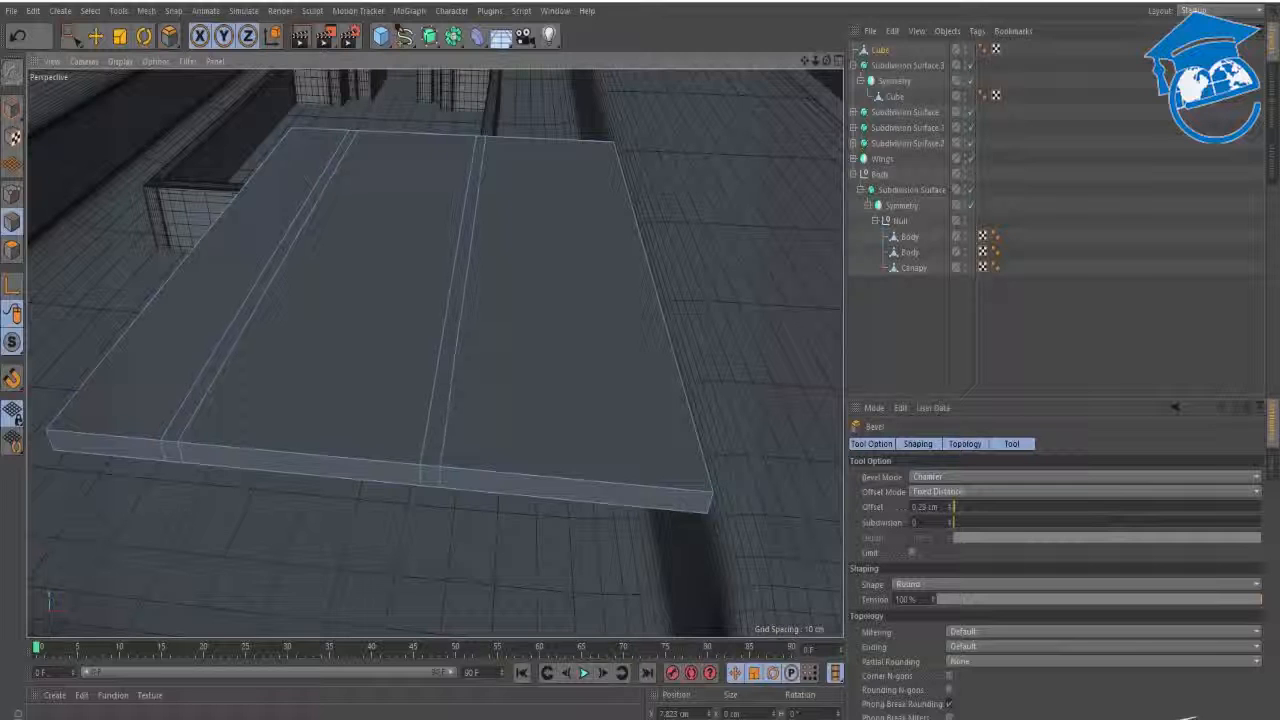
# - Add Knife loop cuts close to the half plate's outer side edge and its front end
pyautogui.press('e')
pyautogui.click(549, 571)
pyautogui.keyDown('alt'); pyautogui.moveTo(597, 483); pyautogui.dragTo(519, 420, button='middle'); pyautogui.keyUp('alt')
pyautogui.press('k')
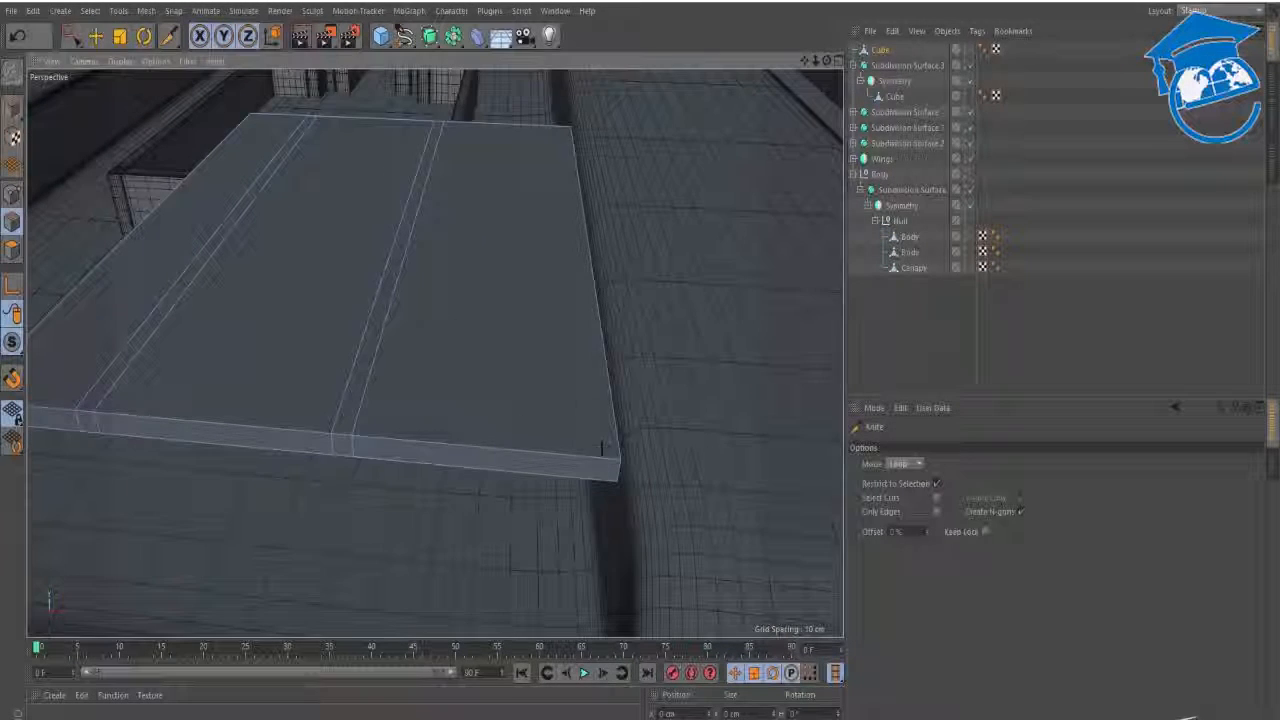
pyautogui.click(595, 469)
pyautogui.keyDown('alt'); pyautogui.moveTo(534, 324); pyautogui.dragTo(520, 397, button='middle'); pyautogui.keyUp('alt')
pyautogui.keyDown('alt'); pyautogui.moveTo(520, 340); pyautogui.dragTo(290, 343); pyautogui.keyUp('alt')
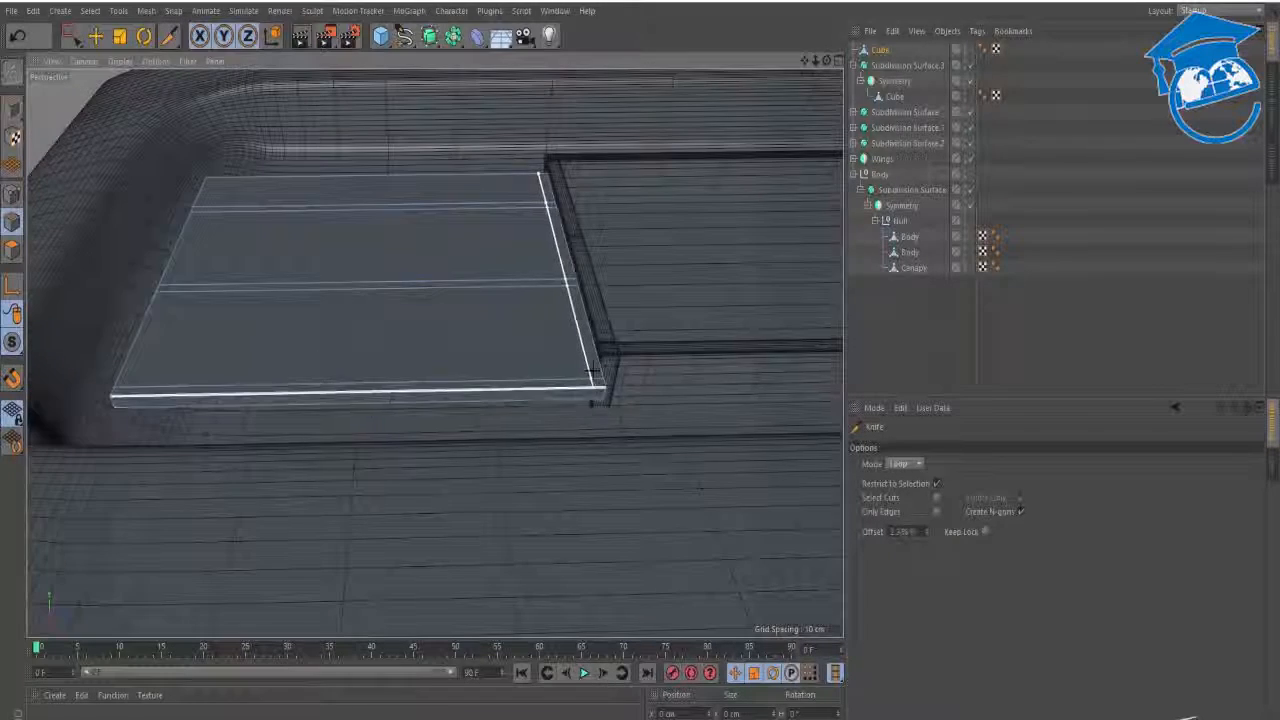
pyautogui.click(540, 175)
pyautogui.click(545, 197)
pyautogui.moveTo(500, 283)
pyautogui.keyDown('alt'); pyautogui.mouseDown()
pyautogui.moveTo(606, 303)
pyautogui.moveTo(500, 305)
pyautogui.mouseUp(); pyautogui.keyUp('alt')
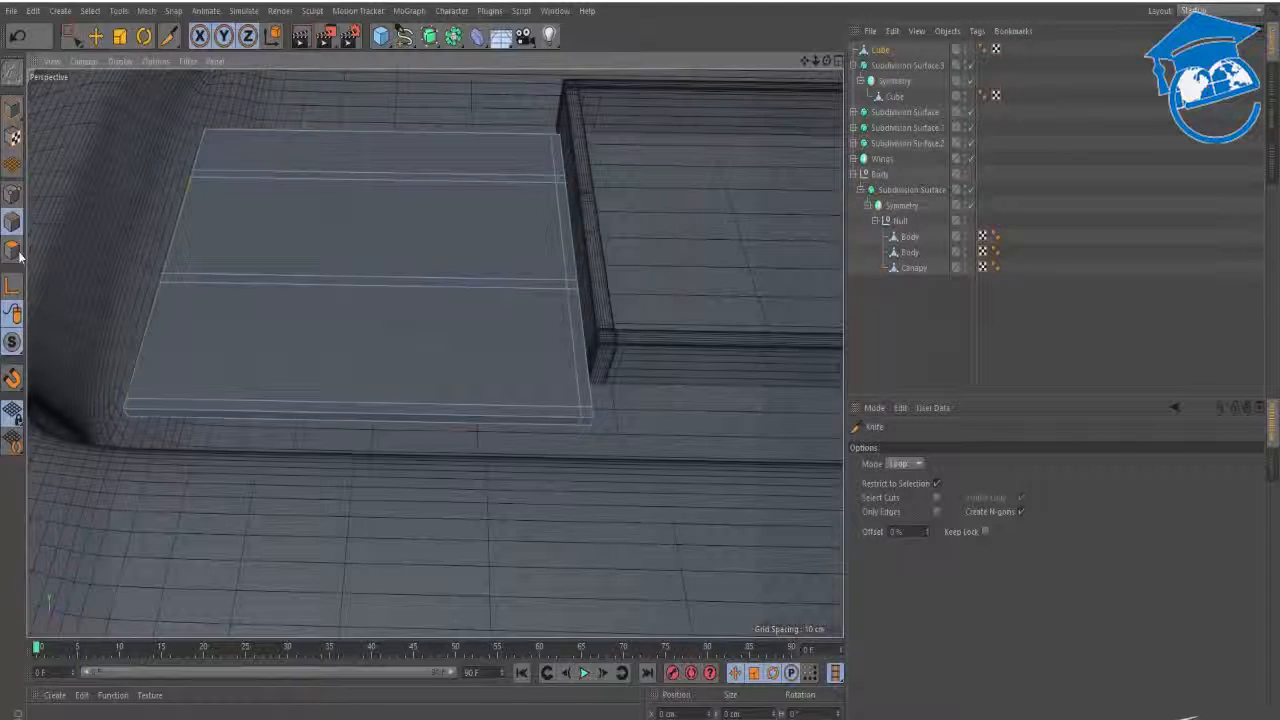
# - Select the half plate's narrow lengthwise strips and its front-end strip, and extrude them upward into tall ribs and an end wall
pyautogui.click(12, 250)
pyautogui.press('e')
pyautogui.click(537, 286)
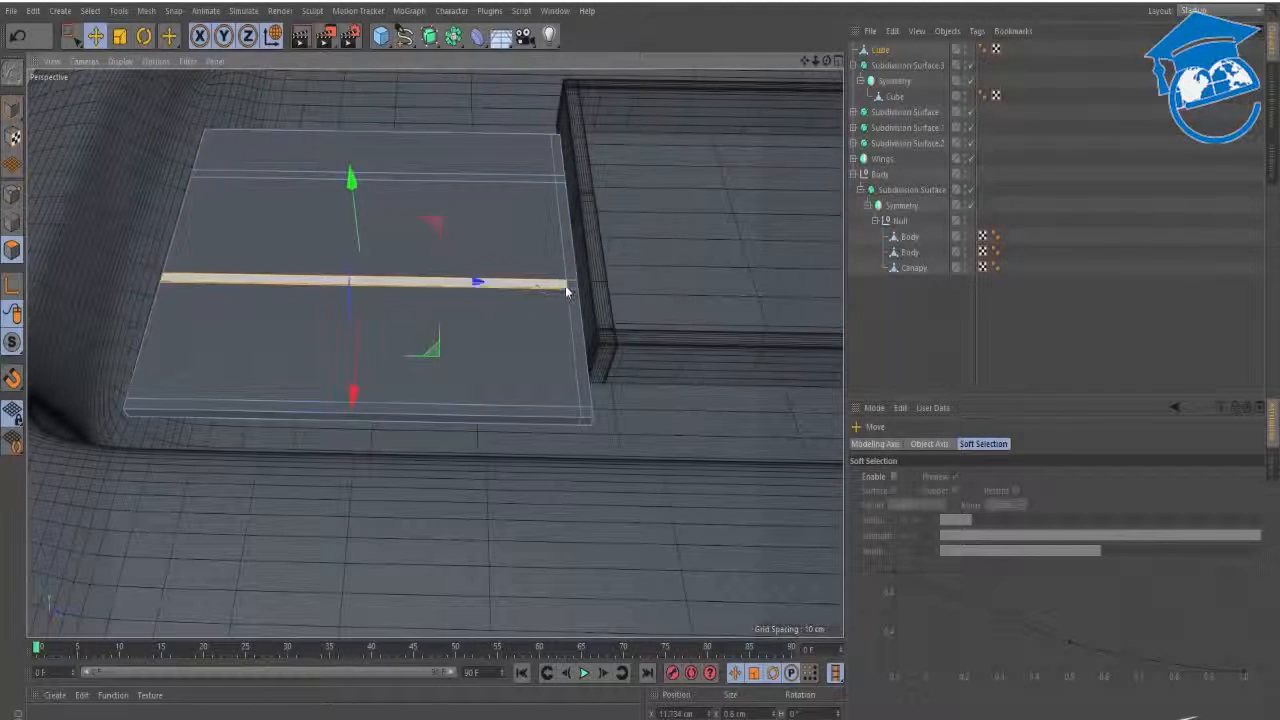
pyautogui.keyDown('shift'); pyautogui.click(548, 180); pyautogui.keyUp('shift')
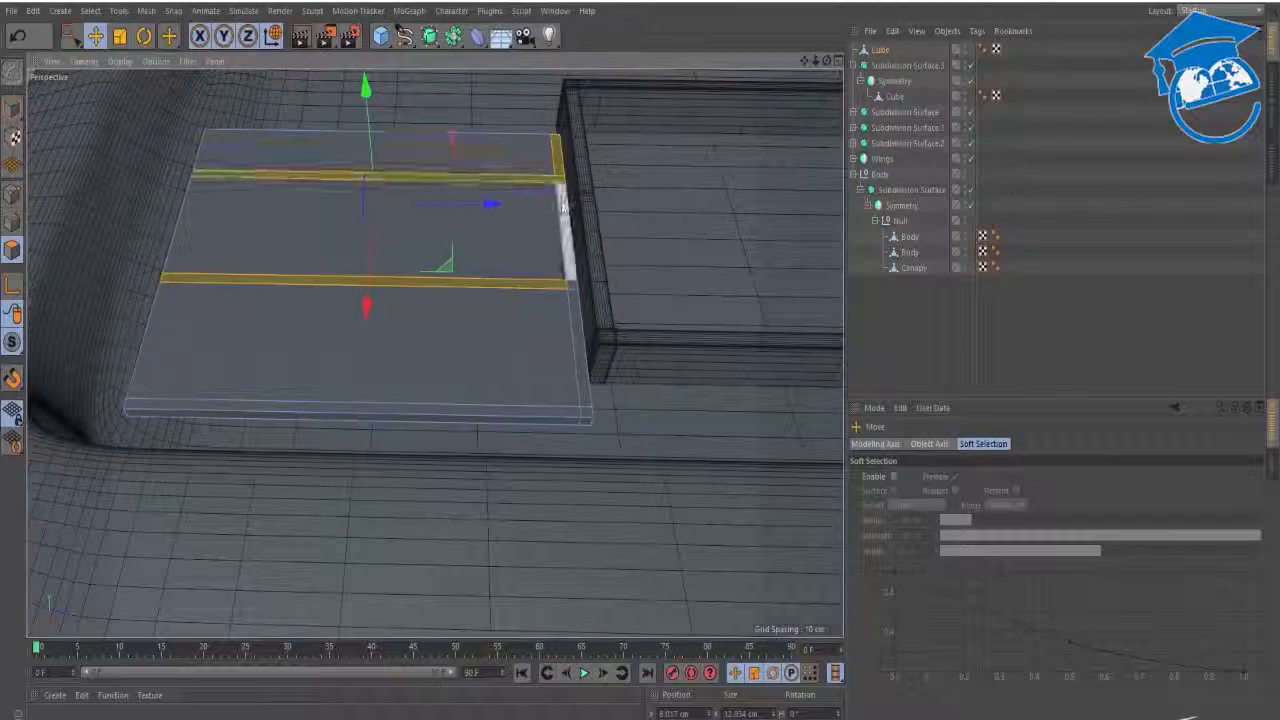
pyautogui.keyDown('shift'); pyautogui.click(566, 235); pyautogui.keyUp('shift')
pyautogui.keyDown('shift'); pyautogui.click(575, 345); pyautogui.keyUp('shift')
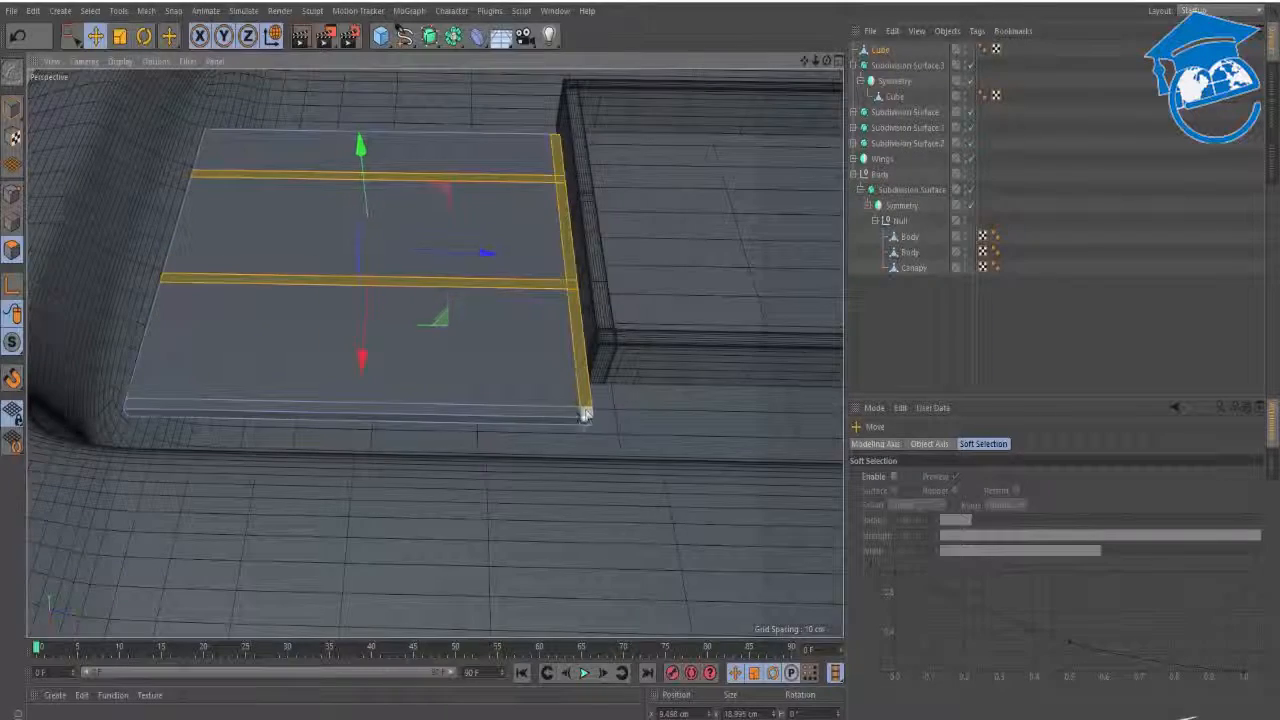
pyautogui.keyDown('shift'); pyautogui.click(586, 414); pyautogui.keyUp('shift')
pyautogui.keyDown('shift'); pyautogui.click(570, 412); pyautogui.keyUp('shift')
pyautogui.keyDown('alt'); pyautogui.moveTo(577, 414); pyautogui.dragTo(505, 222); pyautogui.keyUp('alt')
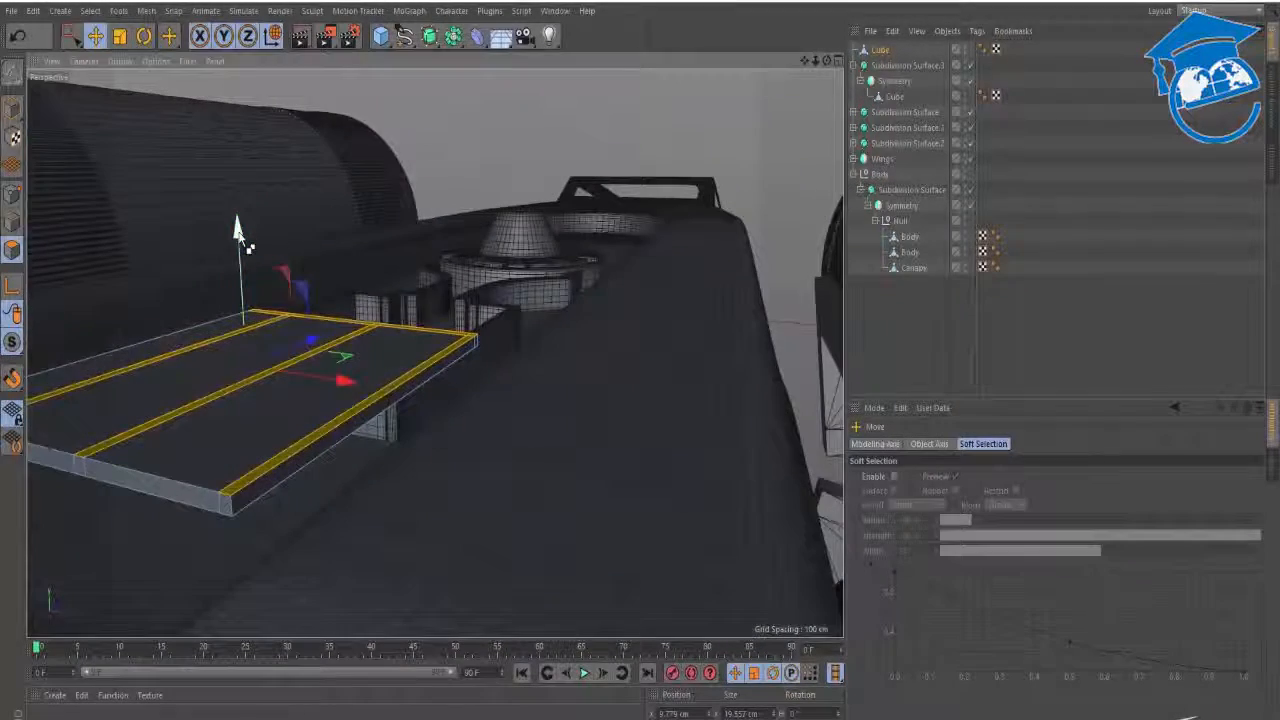
pyautogui.keyDown('ctrl'); pyautogui.moveTo(237, 222); pyautogui.dragTo(290, 164); pyautogui.keyUp('ctrl')
pyautogui.keyDown('alt'); pyautogui.moveTo(298, 292); pyautogui.dragTo(429, 292, button='middle'); pyautogui.keyUp('alt')
pyautogui.keyDown('alt'); pyautogui.moveTo(429, 292); pyautogui.dragTo(257, 346); pyautogui.keyUp('alt')
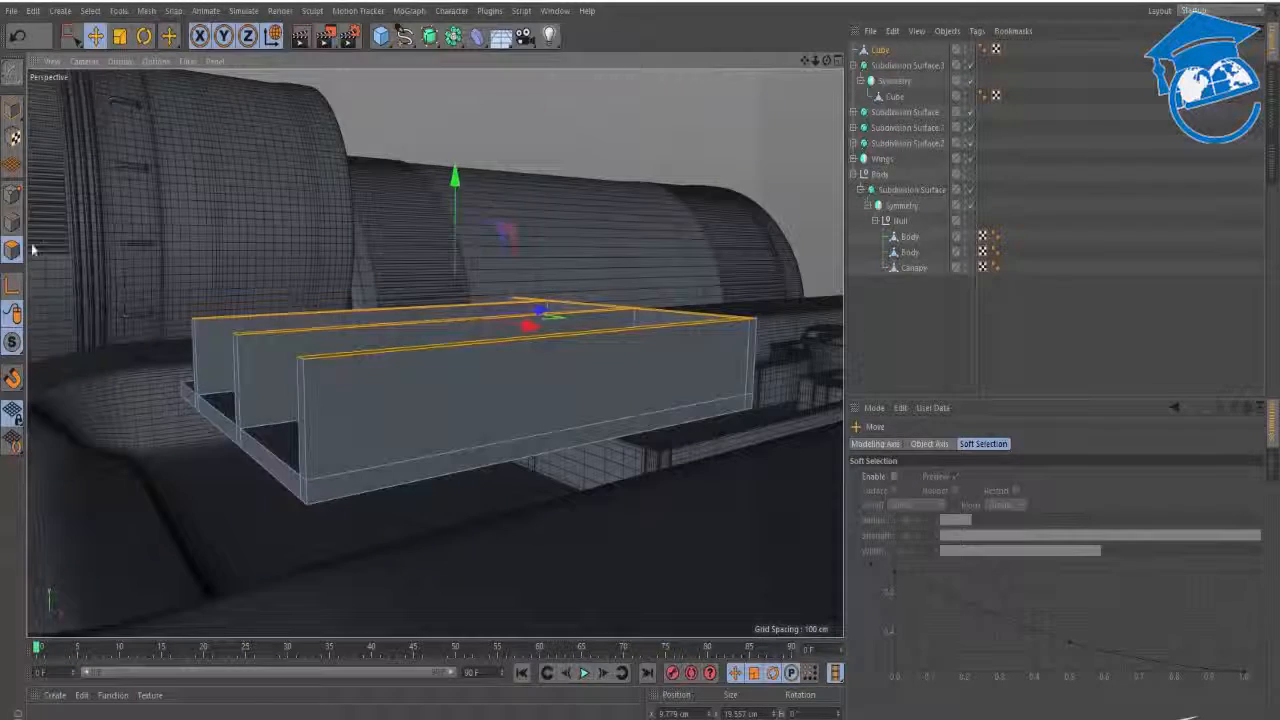
# - Lower the top points at the ribs' rear ends to just above the plate so the ribs slope down from the end wall
pyautogui.click(12, 194)
pyautogui.keyDown('alt'); pyautogui.moveTo(249, 395); pyautogui.dragTo(253, 332); pyautogui.keyUp('alt')
pyautogui.press('0')
pyautogui.moveTo(153, 288); pyautogui.dragTo(268, 358)
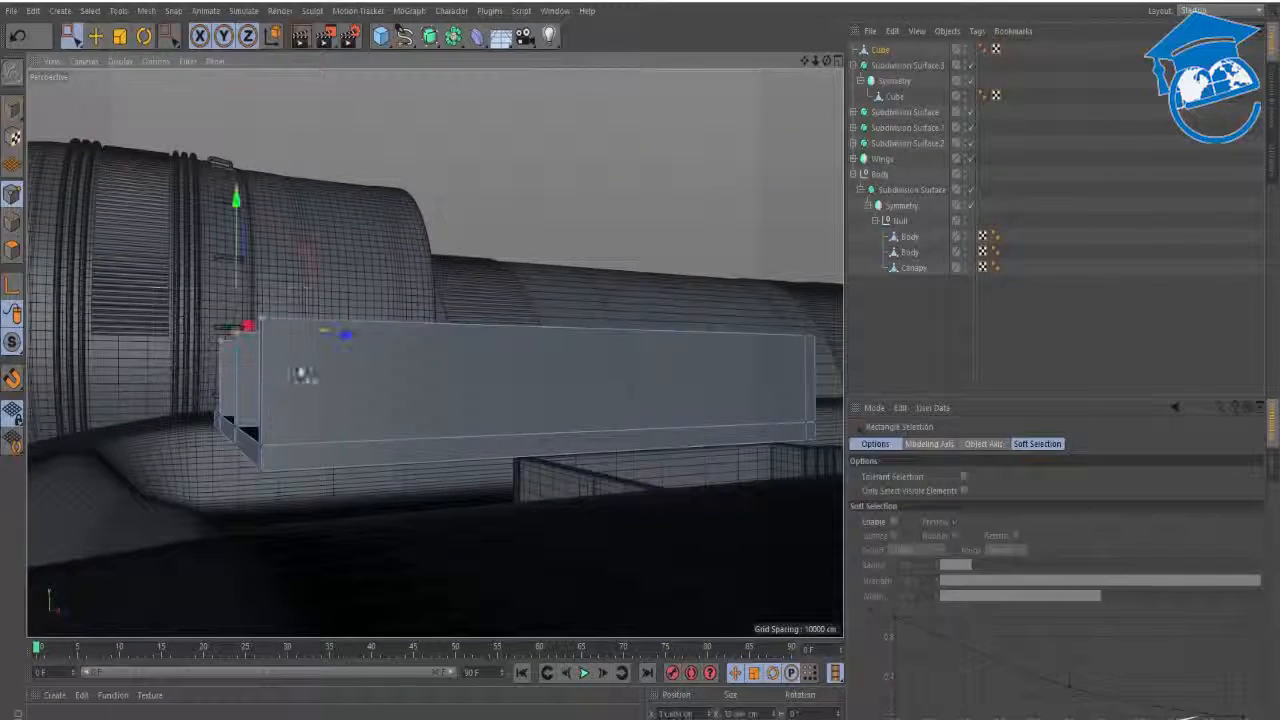
pyautogui.press('e')
pyautogui.moveTo(236, 205); pyautogui.dragTo(242, 282)
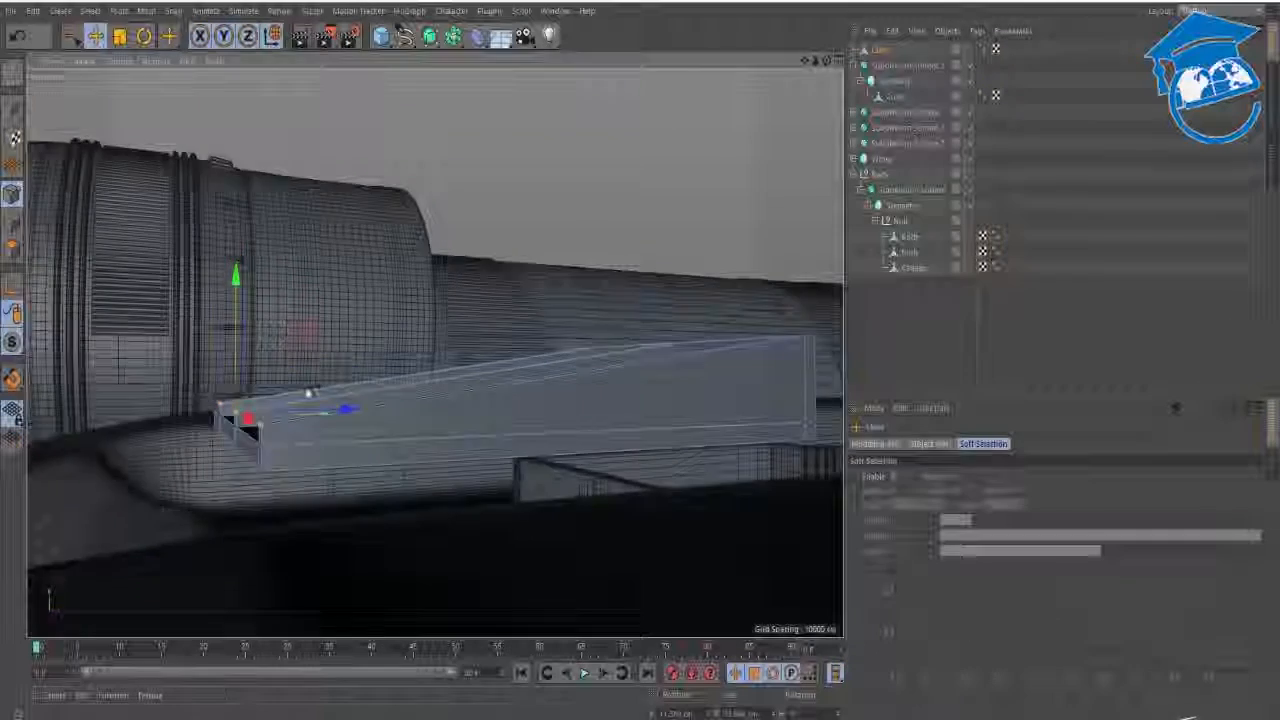
# - Add a Symmetry object and make the ribbed half plate its child to mirror the panel across the ZY plane
pyautogui.keyDown('alt'); pyautogui.moveTo(309, 393); pyautogui.dragTo(460, 500); pyautogui.keyUp('alt')
pyautogui.keyDown('alt'); pyautogui.moveTo(468, 366); pyautogui.dragTo(457, 411, button='right'); pyautogui.keyUp('alt')
pyautogui.keyDown('alt'); pyautogui.moveTo(457, 411); pyautogui.dragTo(506, 424, button='middle'); pyautogui.keyUp('alt')
pyautogui.click(12, 107)
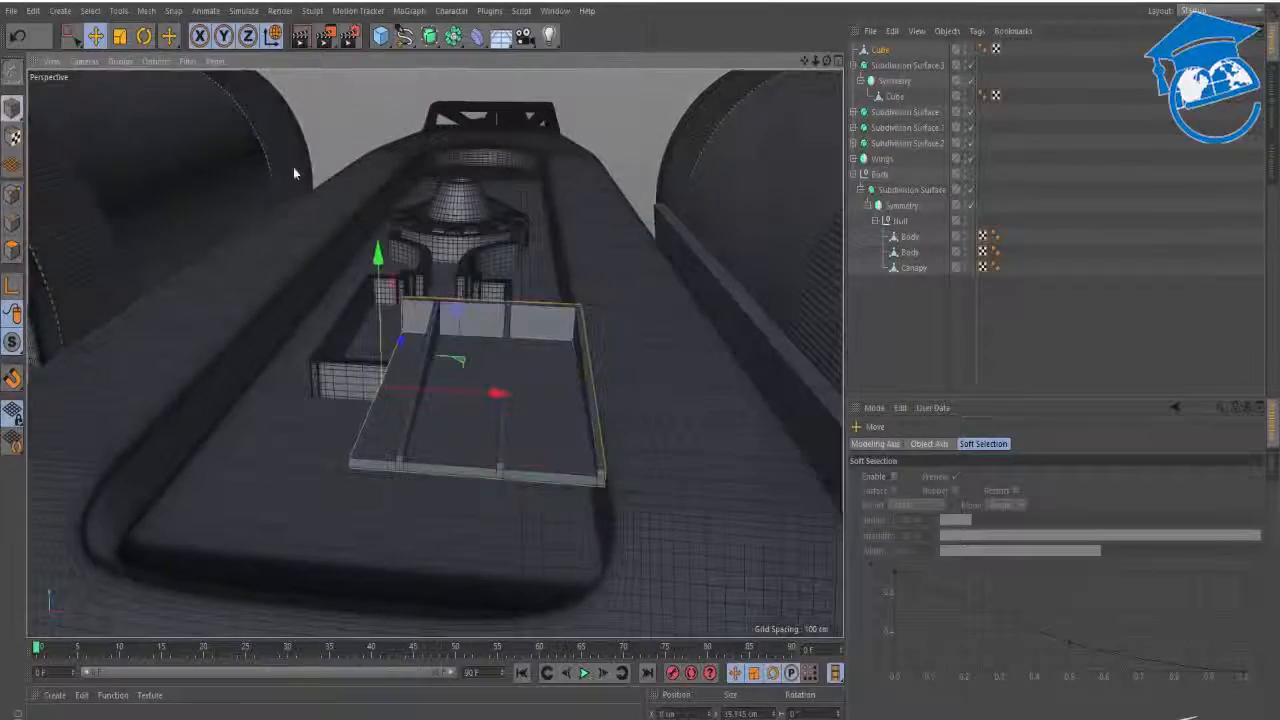
pyautogui.click(453, 36)
pyautogui.keyDown('alt'); pyautogui.click(600, 120); pyautogui.keyUp('alt')
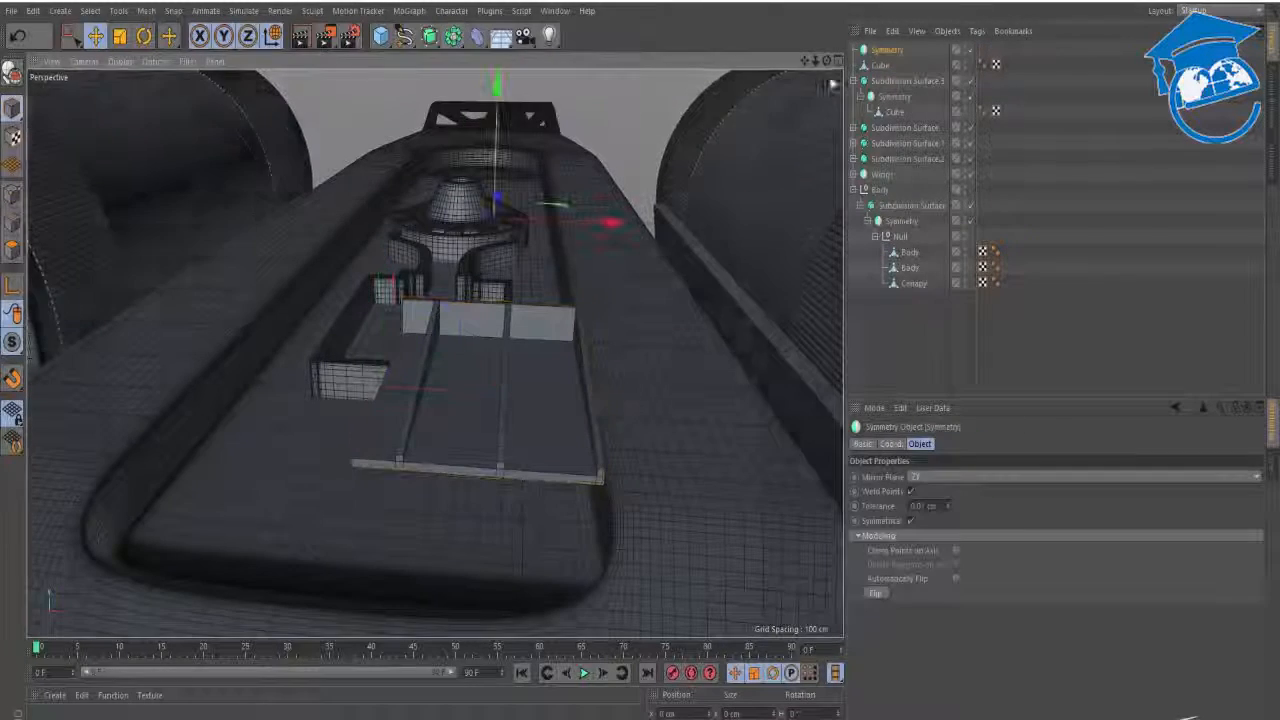
pyautogui.moveTo(879, 53); pyautogui.dragTo(881, 51)
pyautogui.keyDown('alt'); pyautogui.moveTo(470, 382); pyautogui.dragTo(443, 391); pyautogui.keyUp('alt')
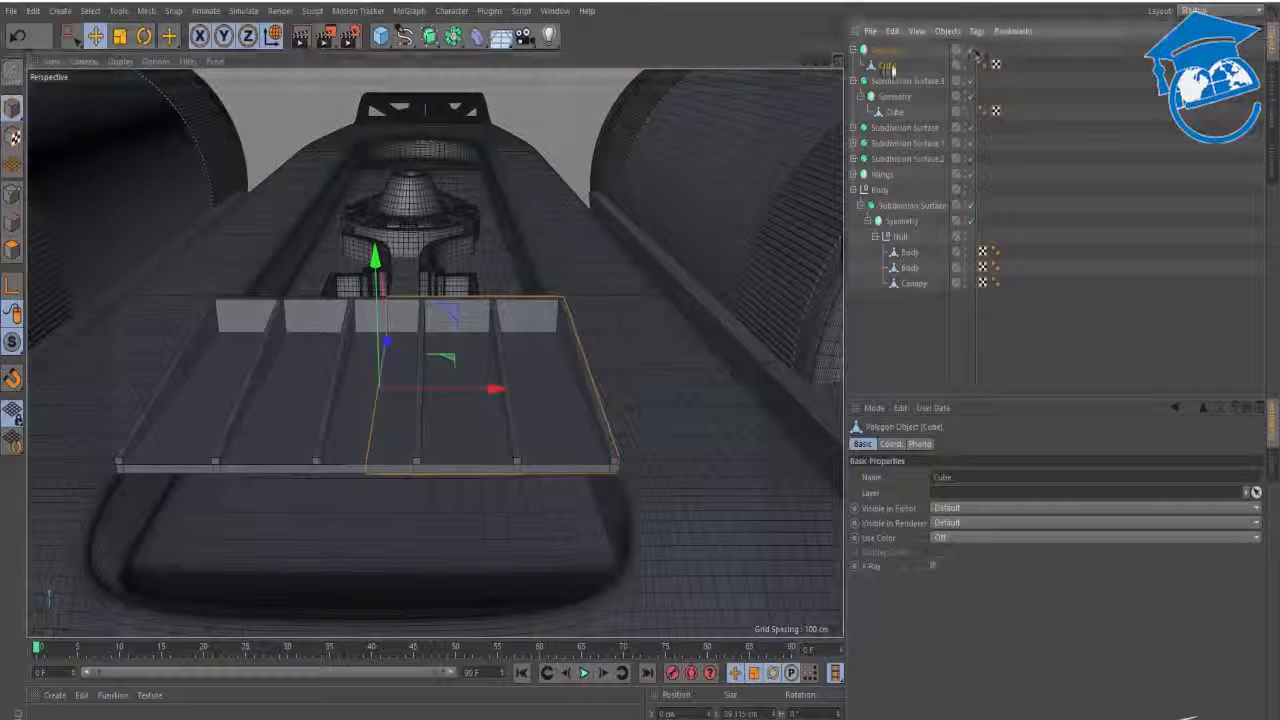
# - Turn the Symmetry off, delete the end wall's inner polygon at the centre seam, and turn the Symmetry back on
pyautogui.click(970, 50)
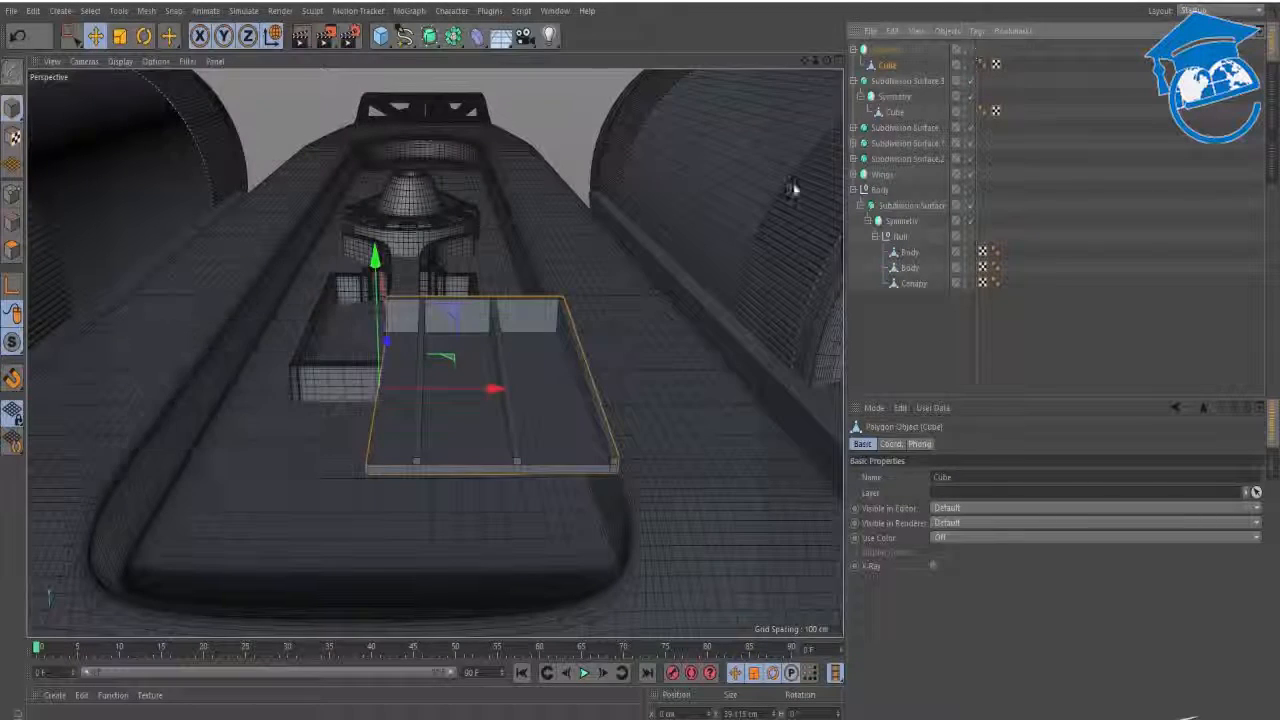
pyautogui.keyDown('alt'); pyautogui.moveTo(361, 423); pyautogui.dragTo(394, 383); pyautogui.keyUp('alt')
pyautogui.click(12, 250)
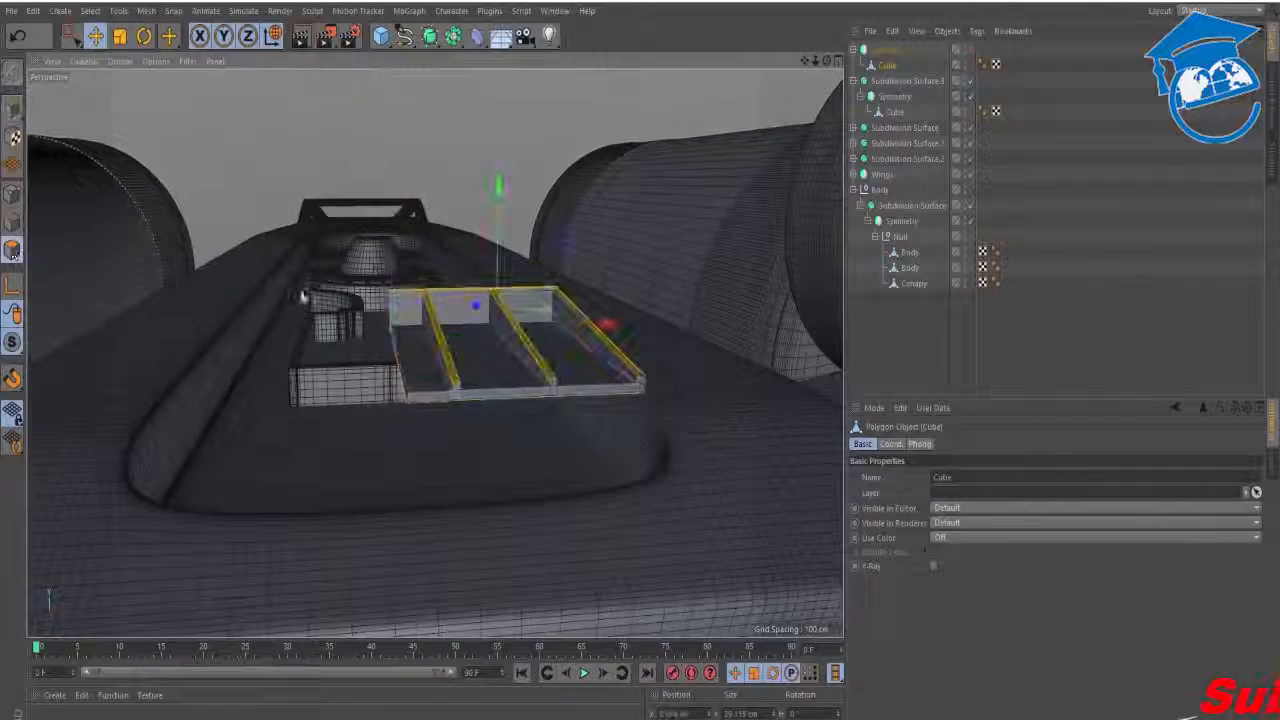
pyautogui.press('0')
pyautogui.moveTo(335, 265); pyautogui.dragTo(415, 383)
pyautogui.moveTo(410, 455); pyautogui.dragTo(409, 458)
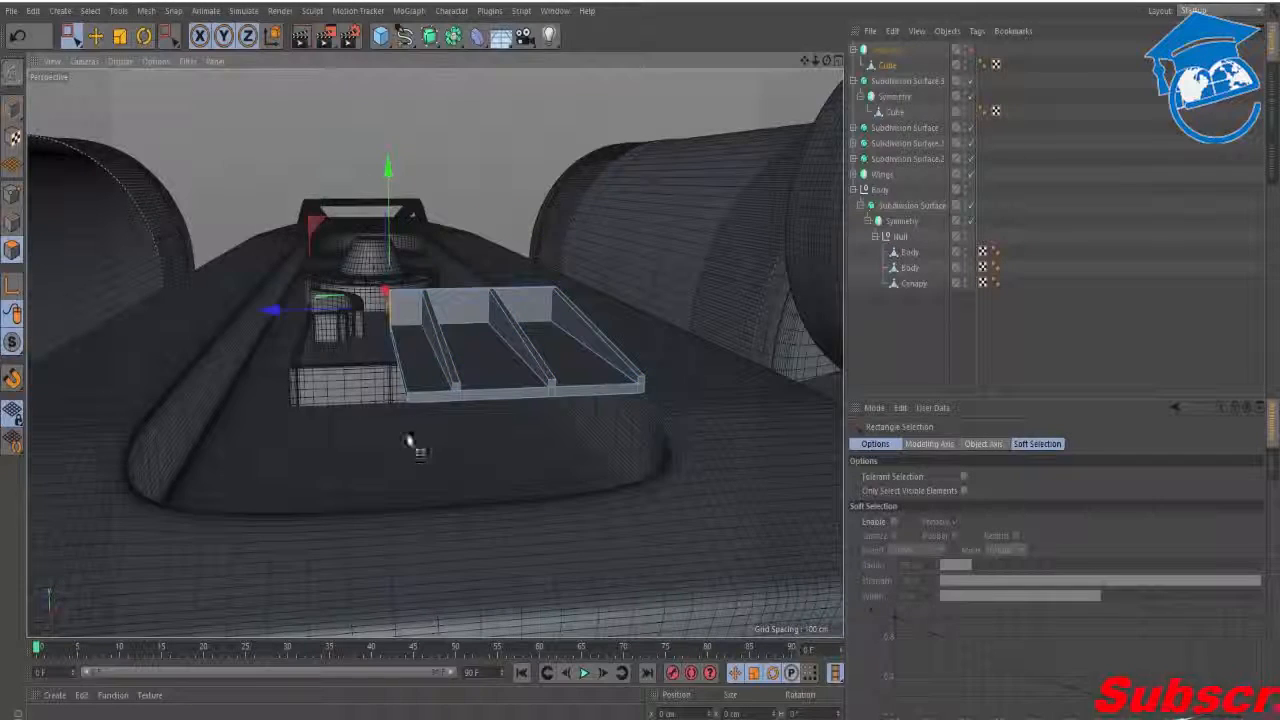
pyautogui.rightClick(413, 444)
pyautogui.click(496, 535)
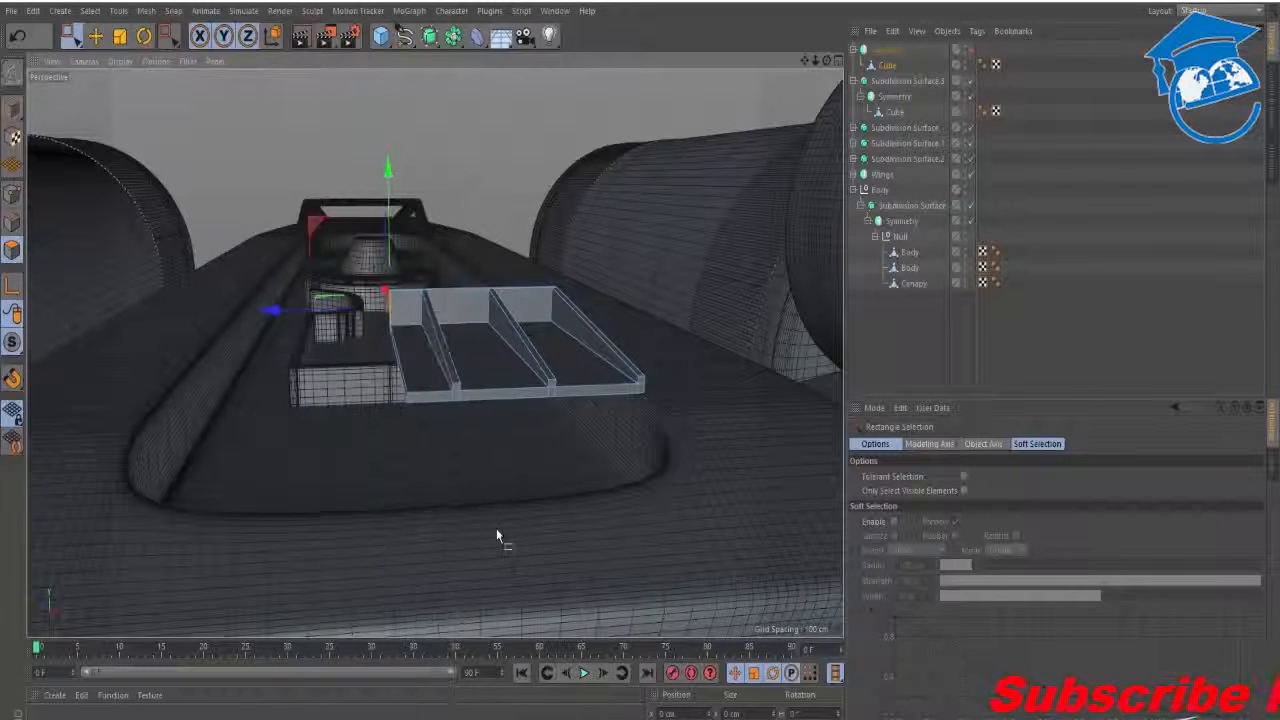
pyautogui.press('Delete')
pyautogui.keyDown('alt'); pyautogui.moveTo(411, 359); pyautogui.dragTo(371, 366); pyautogui.keyUp('alt')
pyautogui.click(970, 52)
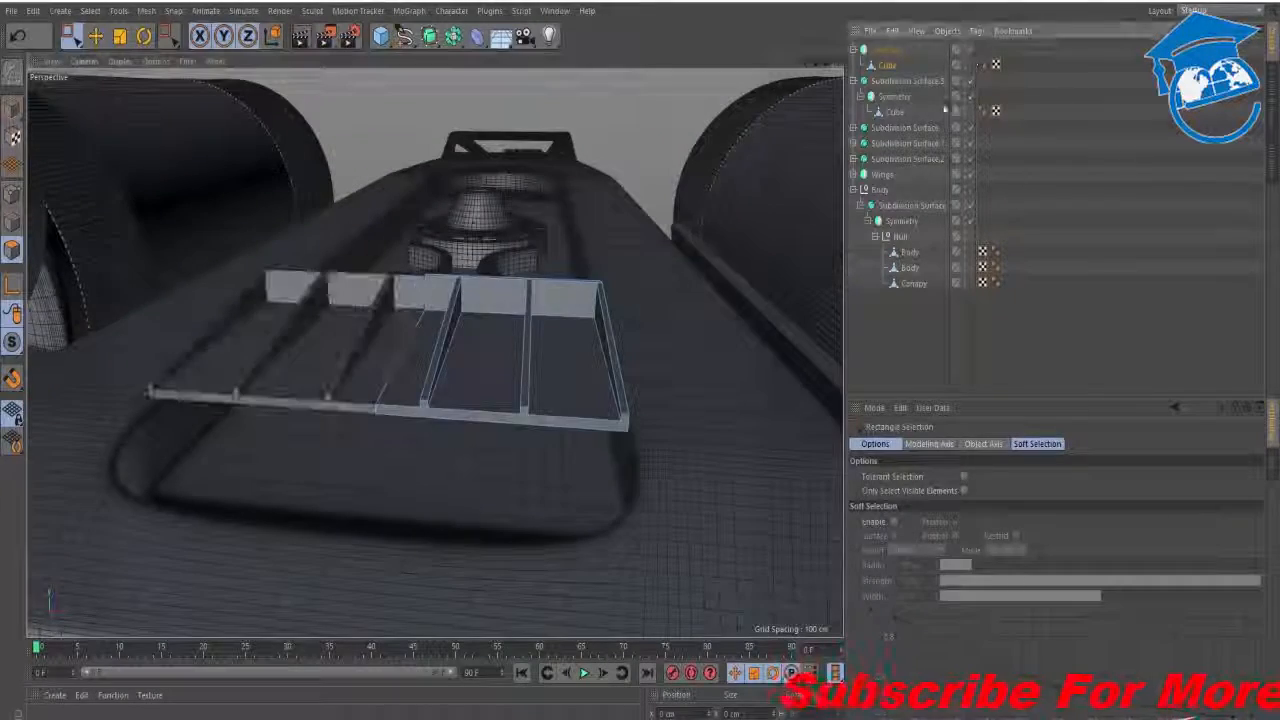
# - Add Knife loop cuts near the ribs' top edges, around the base plate, and along the top of the end wall
pyautogui.keyDown('alt'); pyautogui.moveTo(576, 356); pyautogui.dragTo(623, 386, button='right'); pyautogui.keyUp('alt')
pyautogui.keyDown('alt'); pyautogui.moveTo(623, 386); pyautogui.dragTo(543, 334, button='middle'); pyautogui.keyUp('alt')
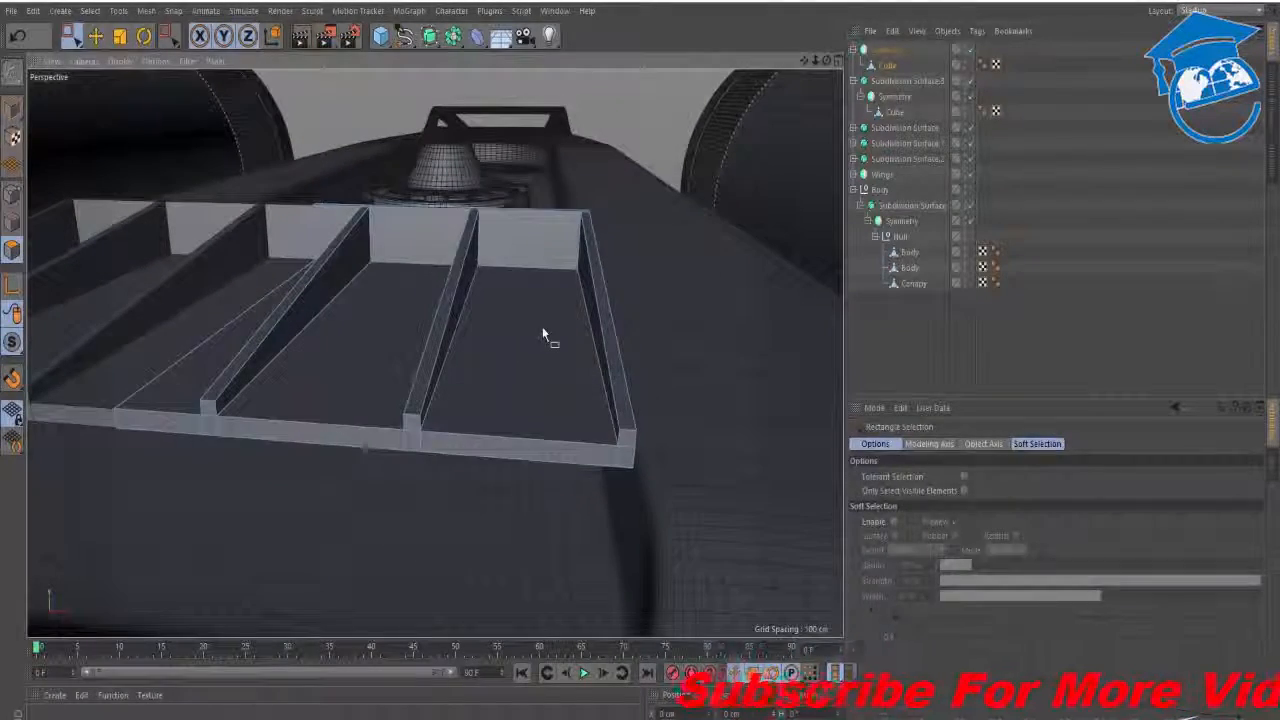
pyautogui.press('k')
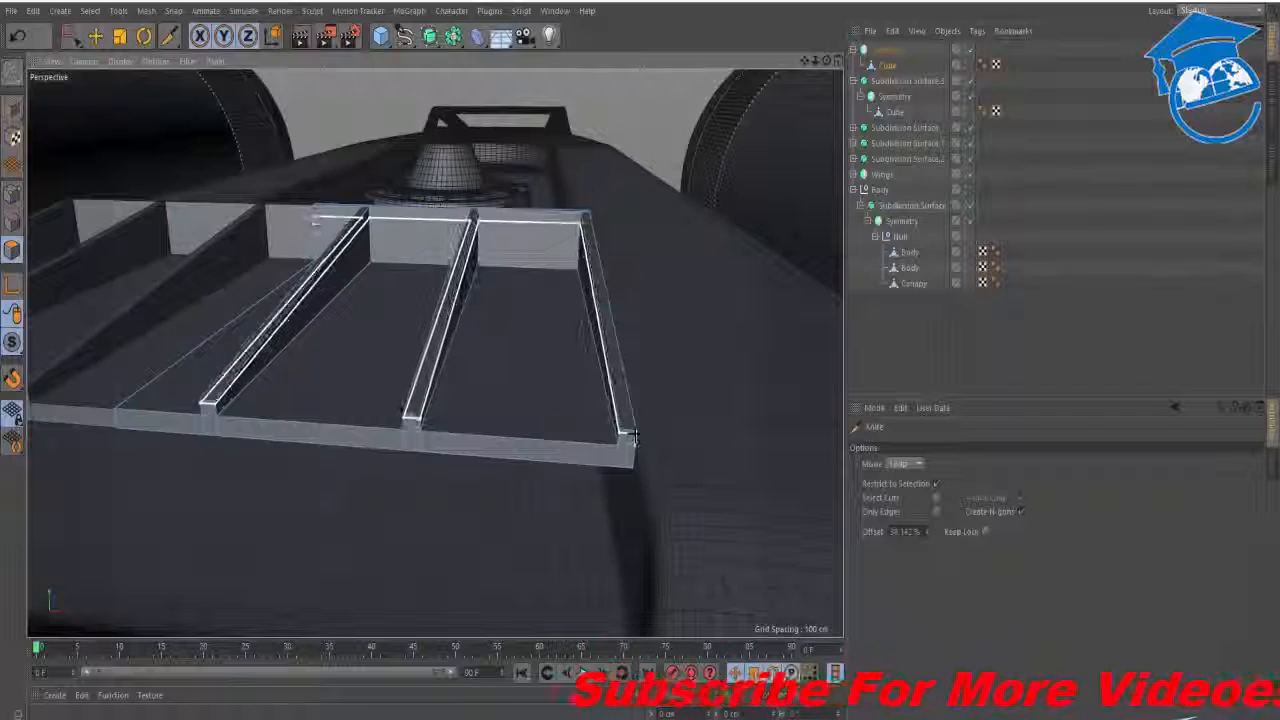
pyautogui.keyDown('alt'); pyautogui.moveTo(308, 225); pyautogui.dragTo(390, 300); pyautogui.keyUp('alt')
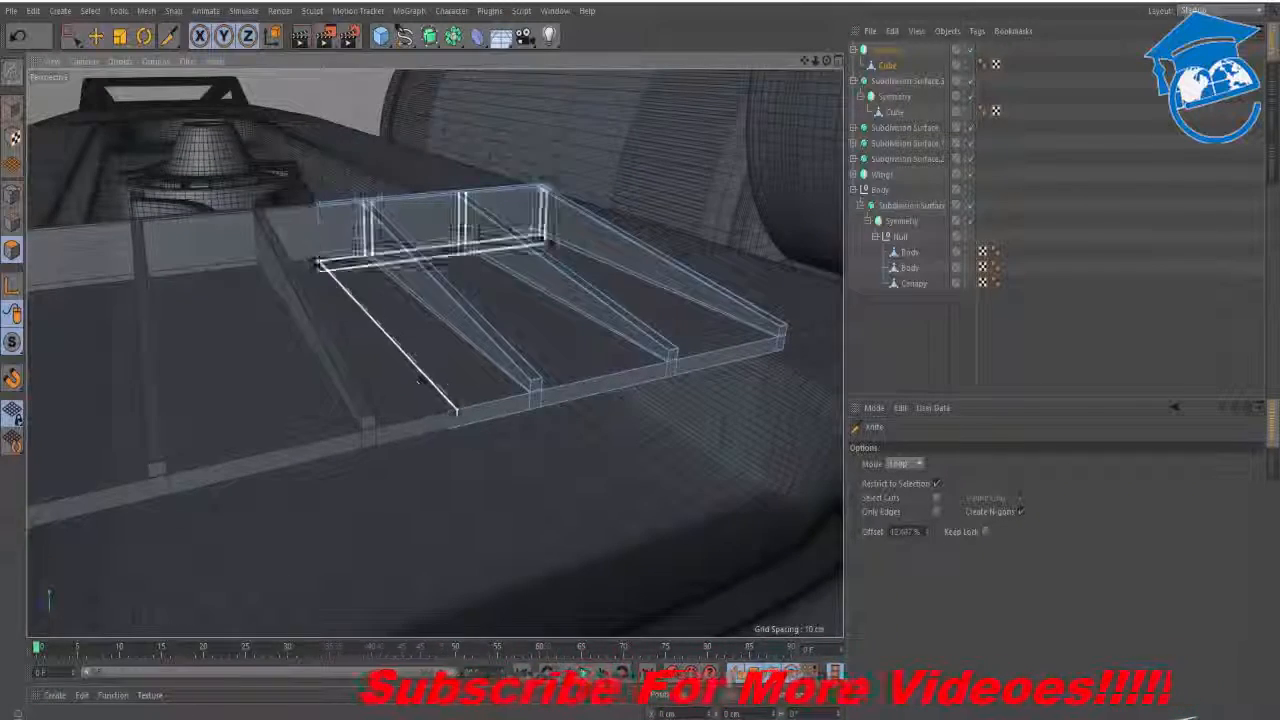
pyautogui.keyDown('alt'); pyautogui.moveTo(319, 263); pyautogui.dragTo(346, 352); pyautogui.keyUp('alt')
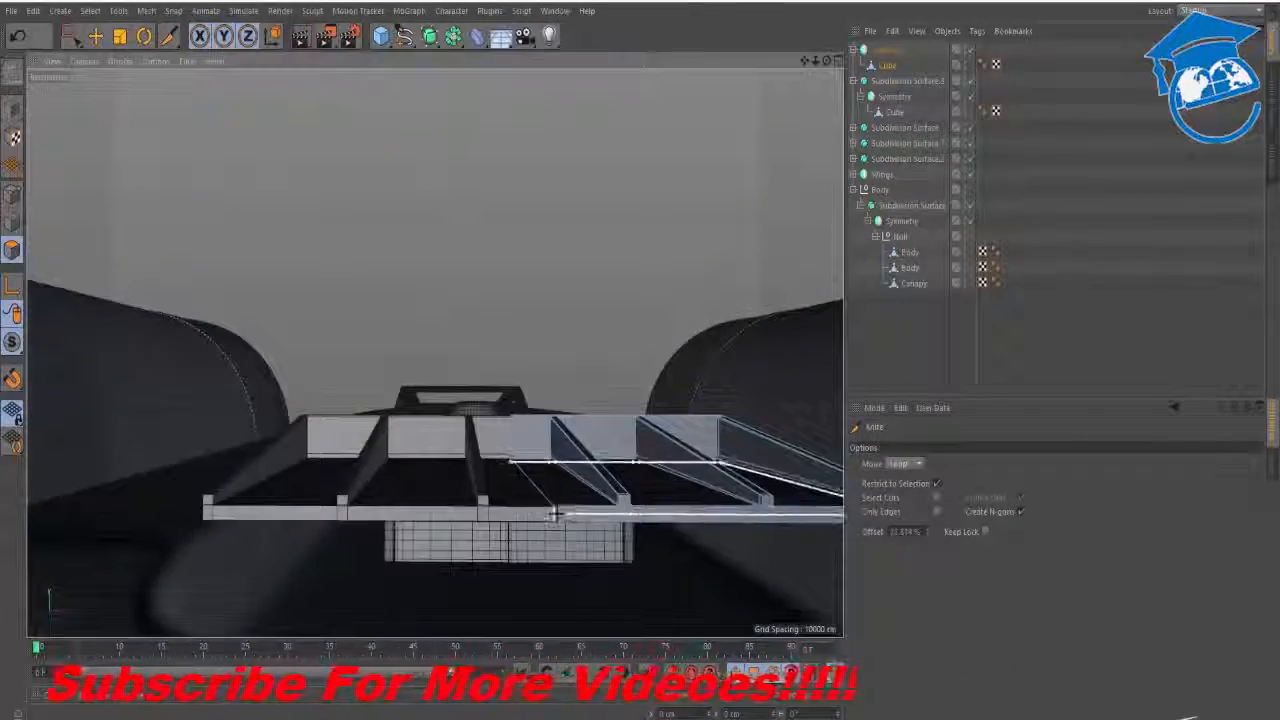
pyautogui.keyDown('alt'); pyautogui.moveTo(510, 468); pyautogui.dragTo(519, 417); pyautogui.keyUp('alt')
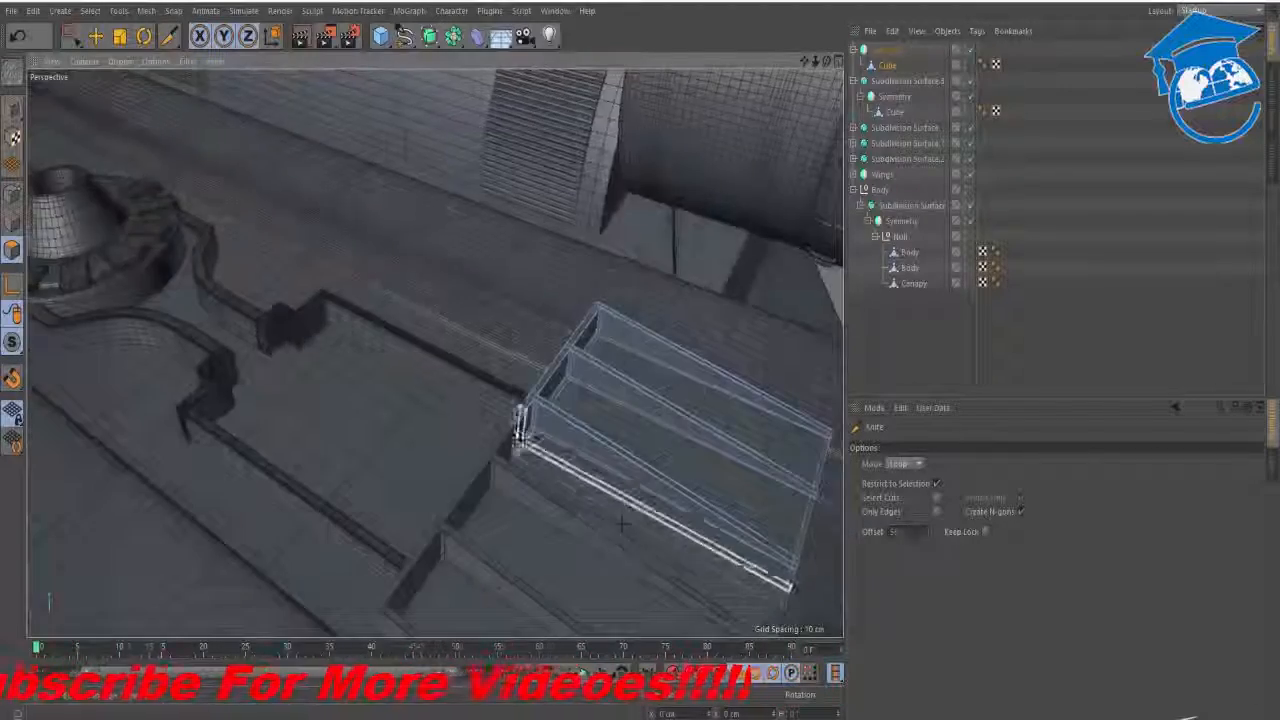
pyautogui.scroll(4, 517, 420)
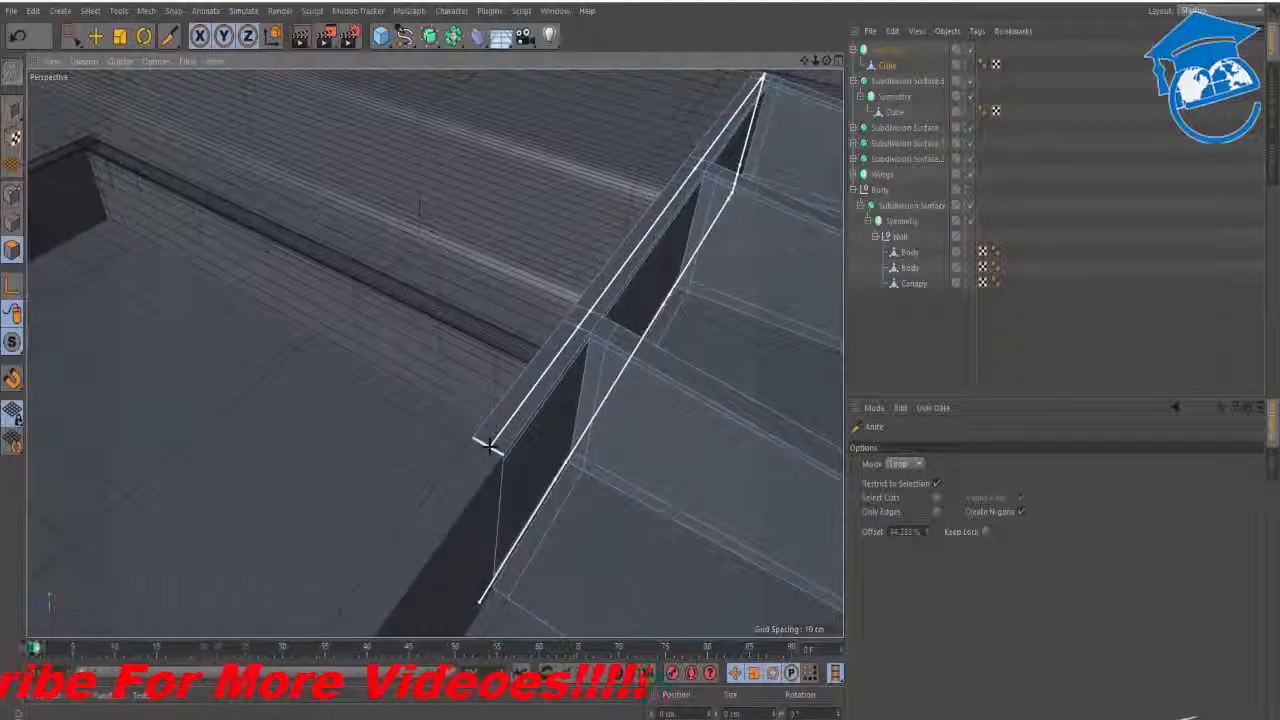
pyautogui.click(486, 443)
# - Add a lengthwise Knife loop cut along each of the three ribs of the half panel
pyautogui.keyDown('alt'); pyautogui.moveTo(486, 443); pyautogui.dragTo(134, 388); pyautogui.keyUp('alt')
pyautogui.keyDown('alt'); pyautogui.moveTo(819, 322); pyautogui.dragTo(434, 354); pyautogui.keyUp('alt')
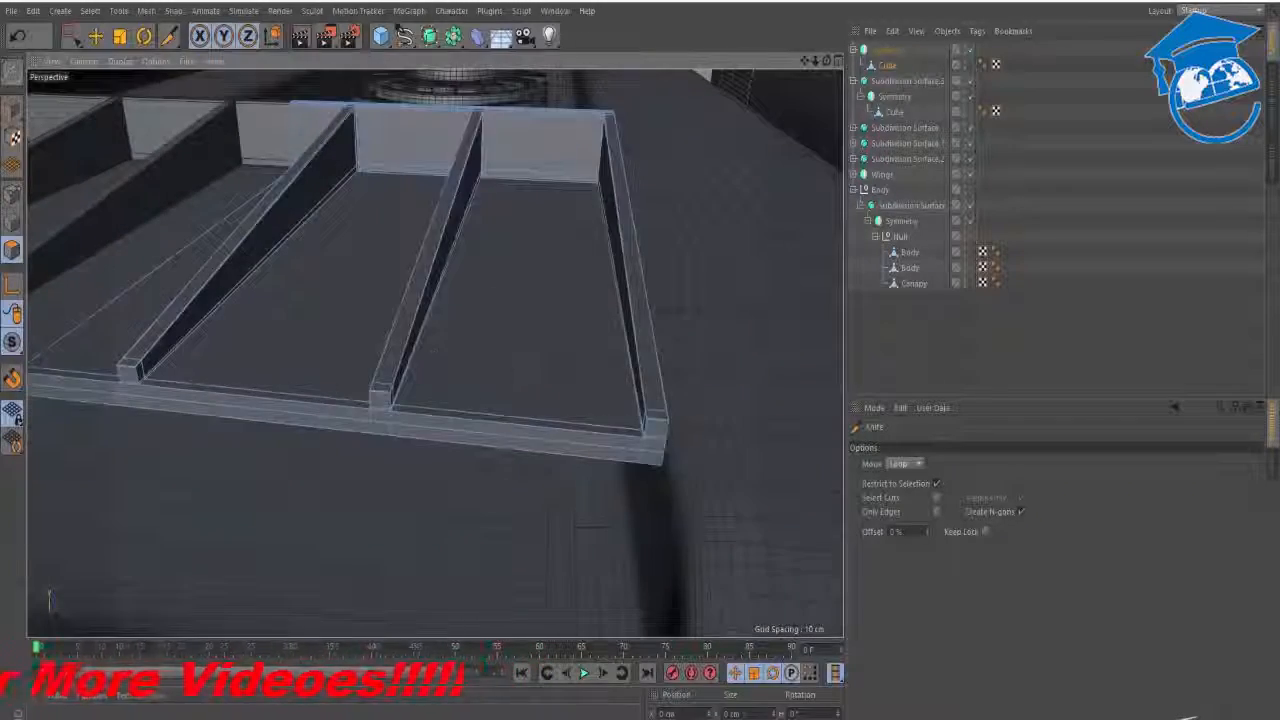
pyautogui.click(656, 420)
pyautogui.click(383, 398)
pyautogui.keyDown('alt'); pyautogui.moveTo(384, 394); pyautogui.dragTo(690, 383, button='middle'); pyautogui.keyUp('alt')
pyautogui.click(417, 374)
pyautogui.keyDown('alt'); pyautogui.moveTo(525, 289); pyautogui.dragTo(520, 344, button='middle'); pyautogui.keyUp('alt')
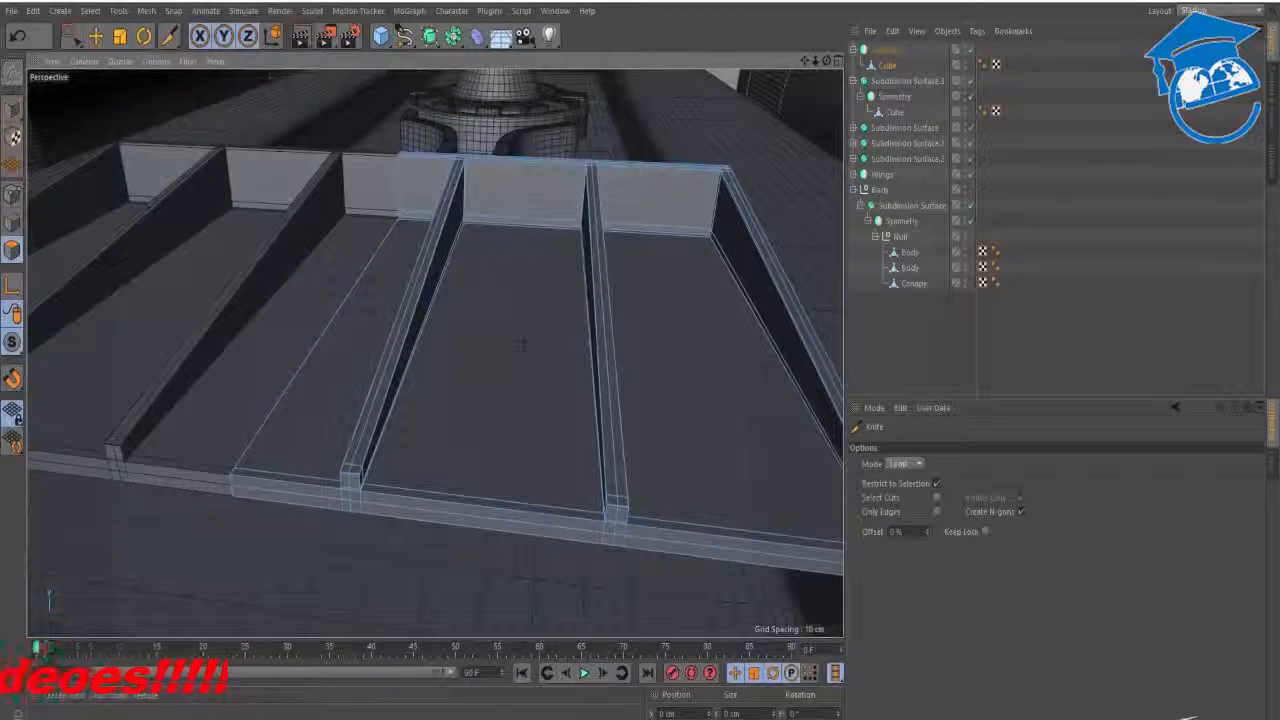
# - Place the panel's Symmetry object inside a new Subdivision Surface and inspect the smoothed ribs
pyautogui.click(893, 50)
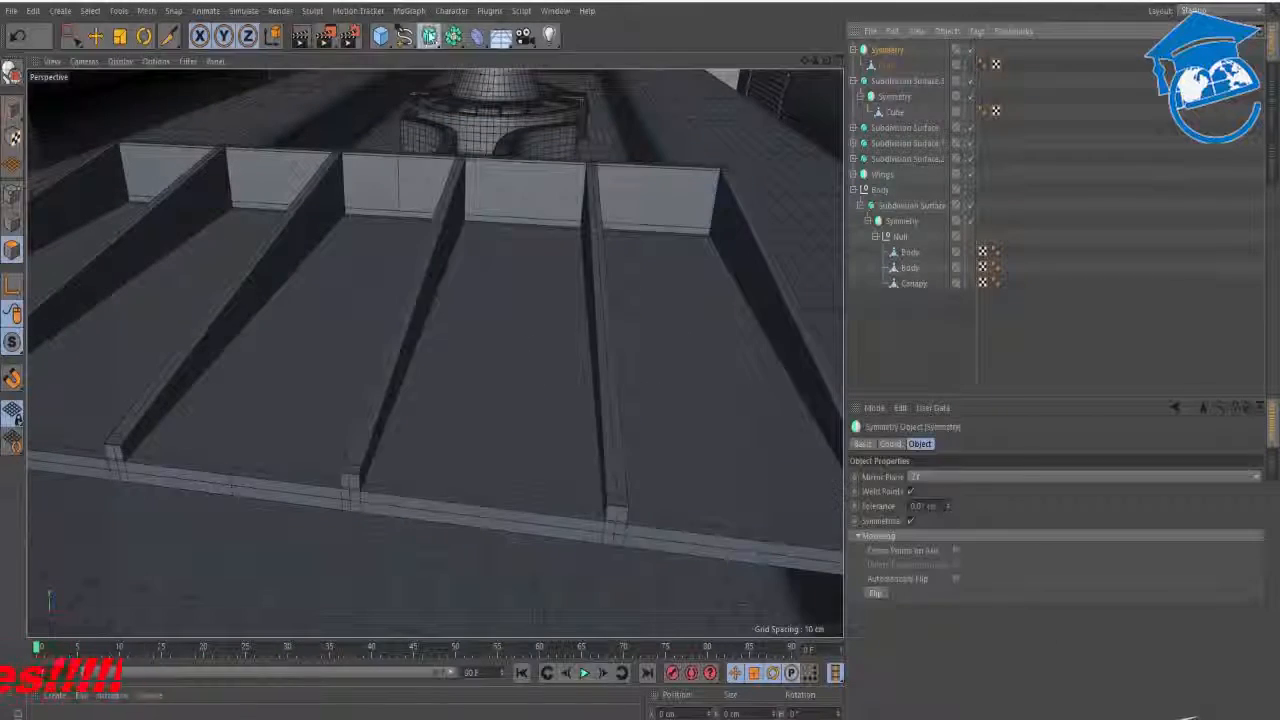
pyautogui.keyDown('alt'); pyautogui.click(429, 36); pyautogui.keyUp('alt')
pyautogui.click(909, 346)
pyautogui.keyDown('alt'); pyautogui.moveTo(646, 317); pyautogui.dragTo(526, 263); pyautogui.keyUp('alt')
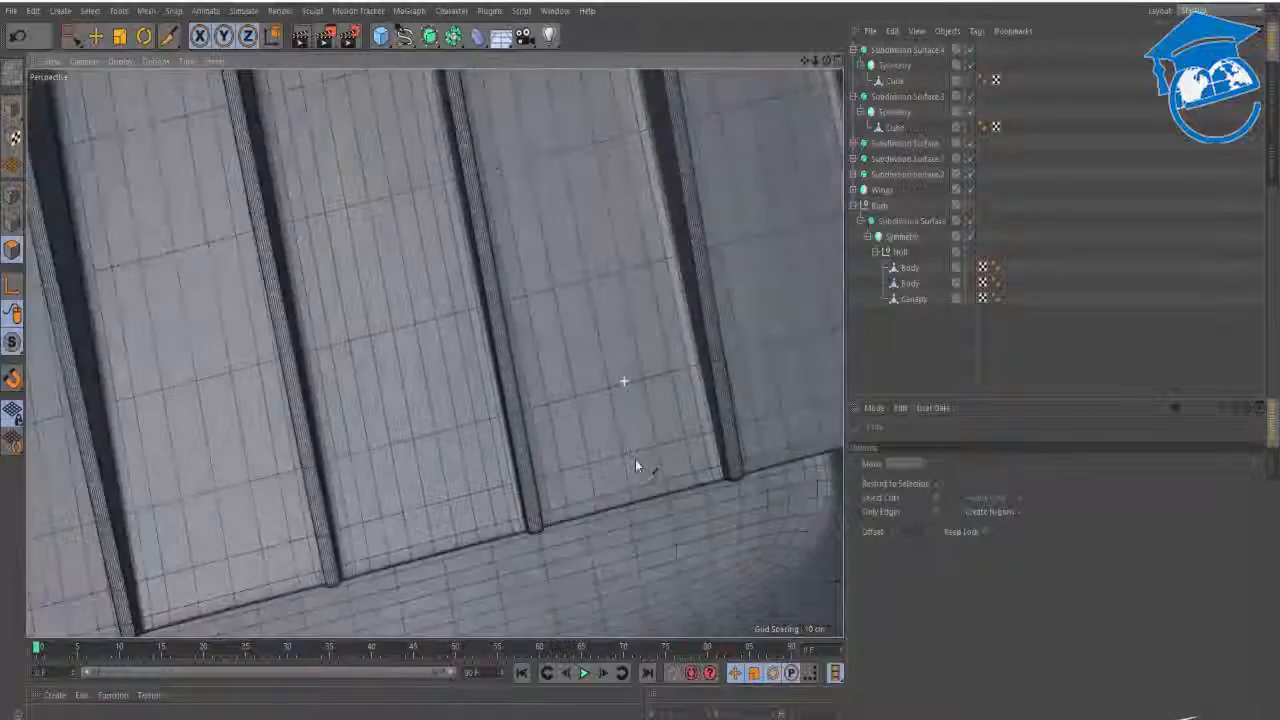
pyautogui.keyDown('alt'); pyautogui.moveTo(636, 466); pyautogui.dragTo(910, 388); pyautogui.keyUp('alt')
pyautogui.click(893, 81)
pyautogui.click(910, 388)
pyautogui.keyDown('alt'); pyautogui.moveTo(640, 420); pyautogui.dragTo(493, 347); pyautogui.keyUp('alt')
# - Move the axis of the panel's Subdivision Surface object onto the ribbed panel
pyautogui.click(11, 112)
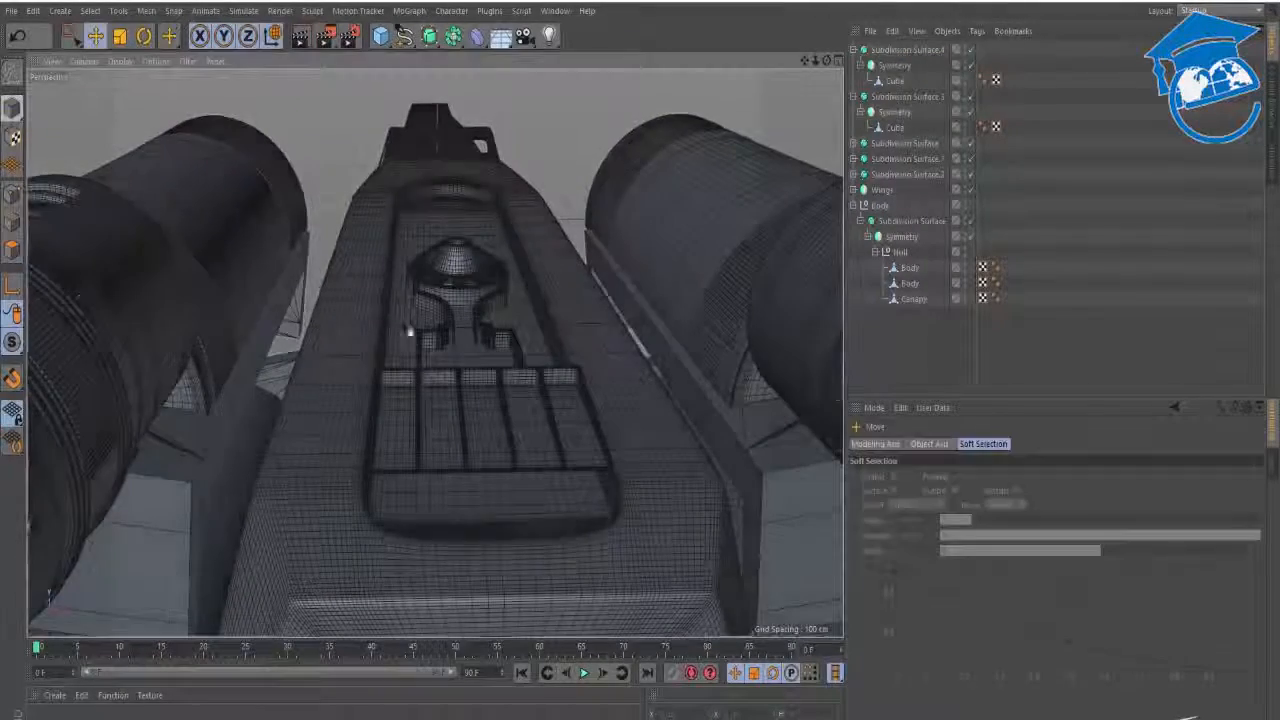
pyautogui.click(898, 49)
pyautogui.keyDown('alt'); pyautogui.moveTo(490, 344); pyautogui.dragTo(575, 345); pyautogui.keyUp('alt')
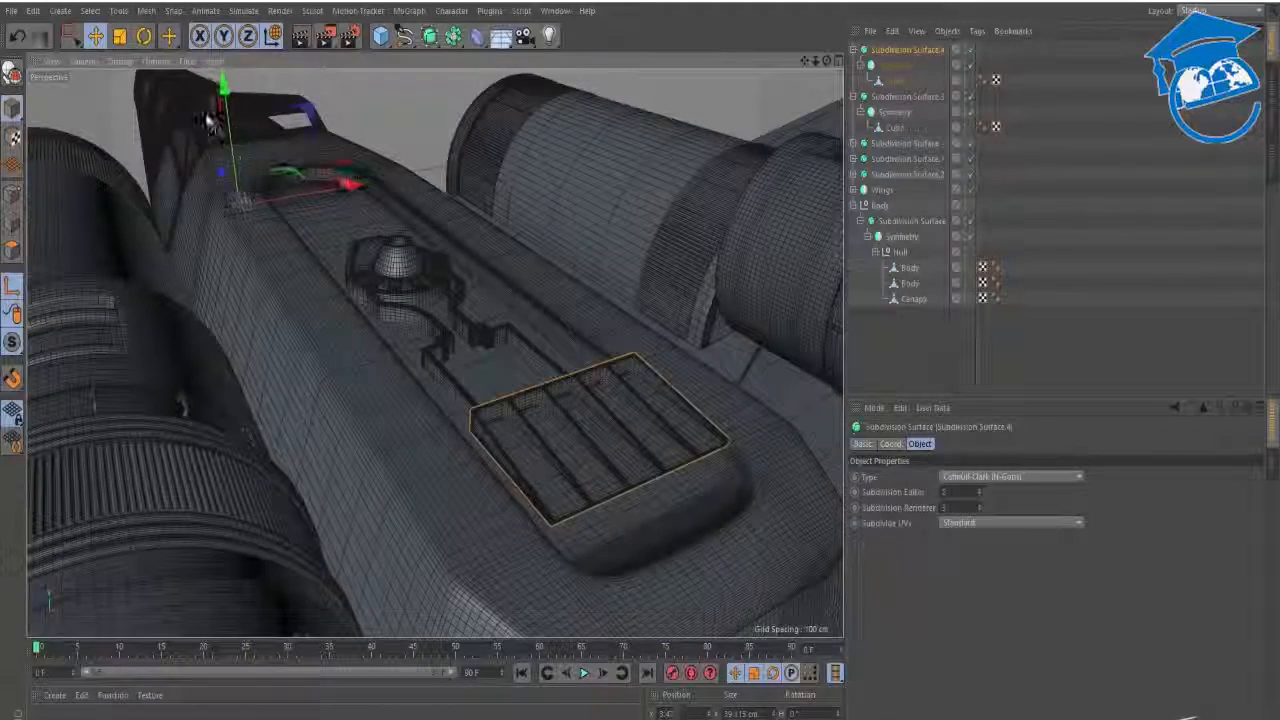
pyautogui.moveTo(213, 105); pyautogui.dragTo(570, 280)
pyautogui.keyDown('alt'); pyautogui.moveTo(606, 457); pyautogui.dragTo(708, 431, button='right'); pyautogui.keyUp('alt')
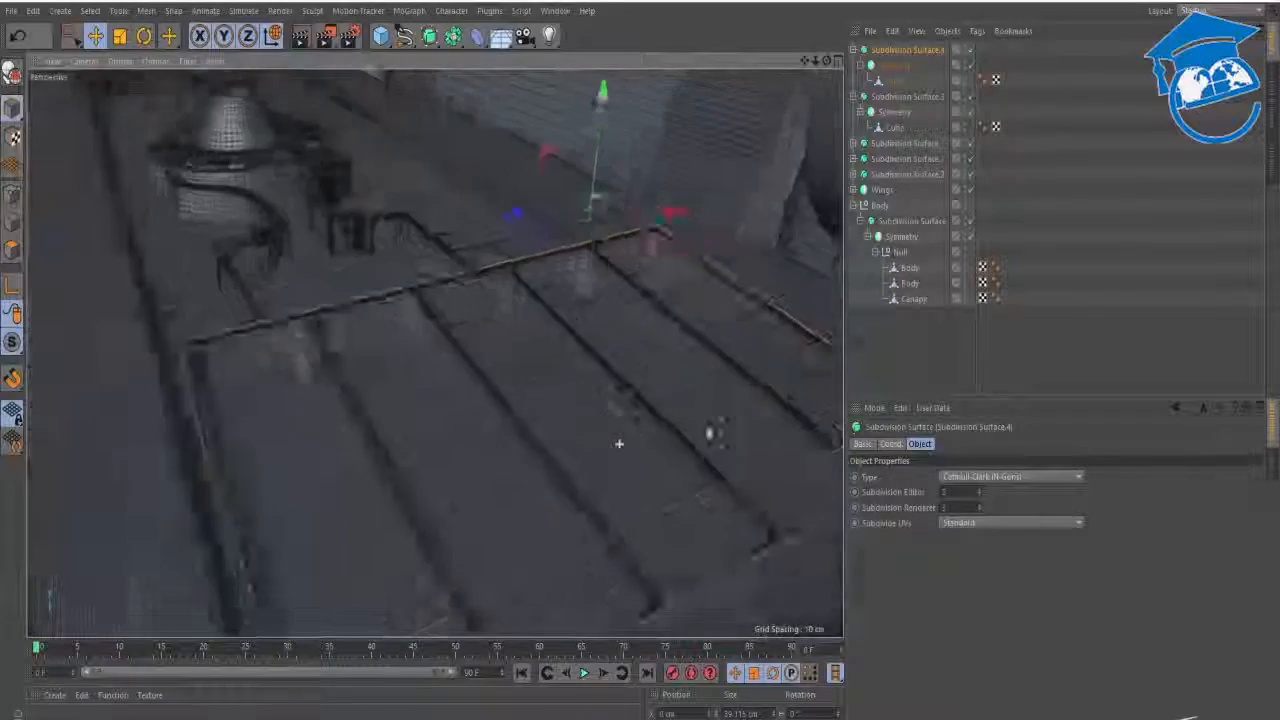
pyautogui.keyDown('alt'); pyautogui.moveTo(434, 351); pyautogui.dragTo(577, 260); pyautogui.keyUp('alt')
# - Tilt the ribbed panel slightly along its length and reposition it to sit in the fuselage recess
pyautogui.keyDown('alt'); pyautogui.moveTo(508, 320); pyautogui.dragTo(503, 451); pyautogui.keyUp('alt')
pyautogui.keyDown('alt'); pyautogui.moveTo(503, 451); pyautogui.dragTo(534, 209, button='right'); pyautogui.keyUp('alt')
pyautogui.keyDown('alt'); pyautogui.moveTo(534, 209); pyautogui.dragTo(449, 466, button='middle'); pyautogui.keyUp('alt')
pyautogui.keyDown('alt'); pyautogui.moveTo(449, 466); pyautogui.dragTo(471, 323); pyautogui.keyUp('alt')
pyautogui.press('r')
pyautogui.moveTo(409, 250); pyautogui.dragTo(405, 245)
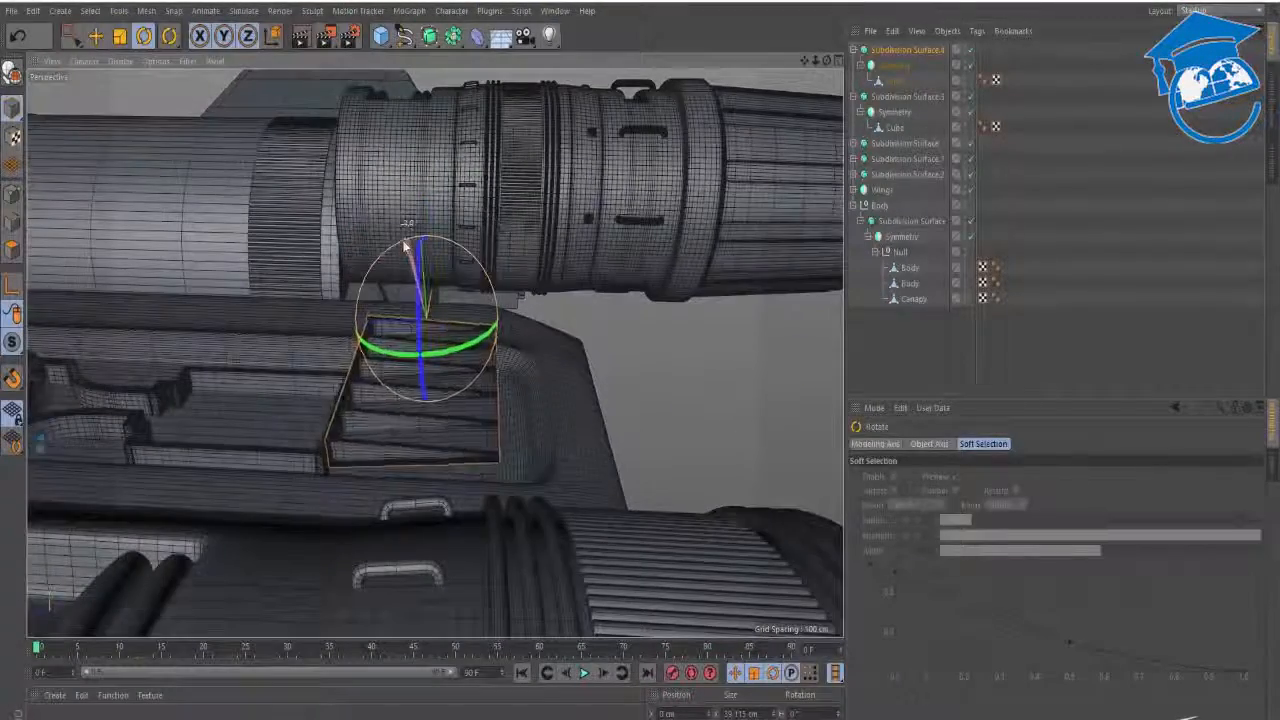
pyautogui.press('e')
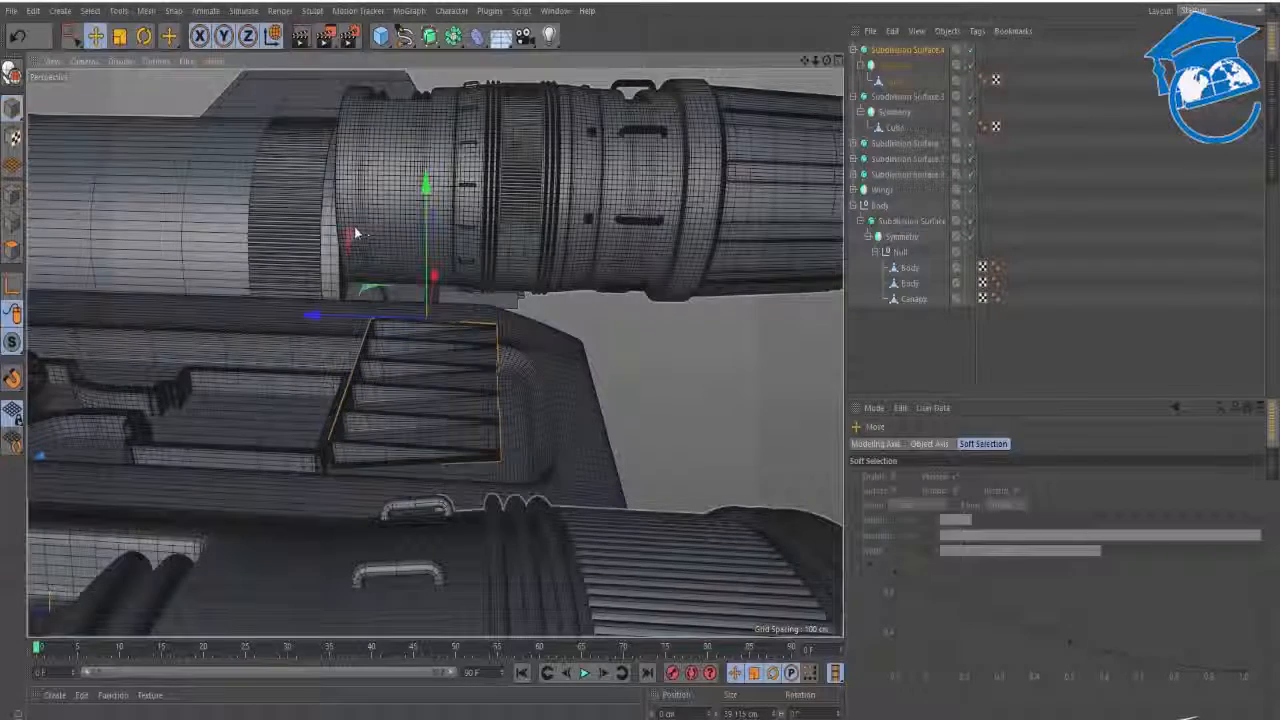
pyautogui.moveTo(356, 240); pyautogui.dragTo(410, 268)
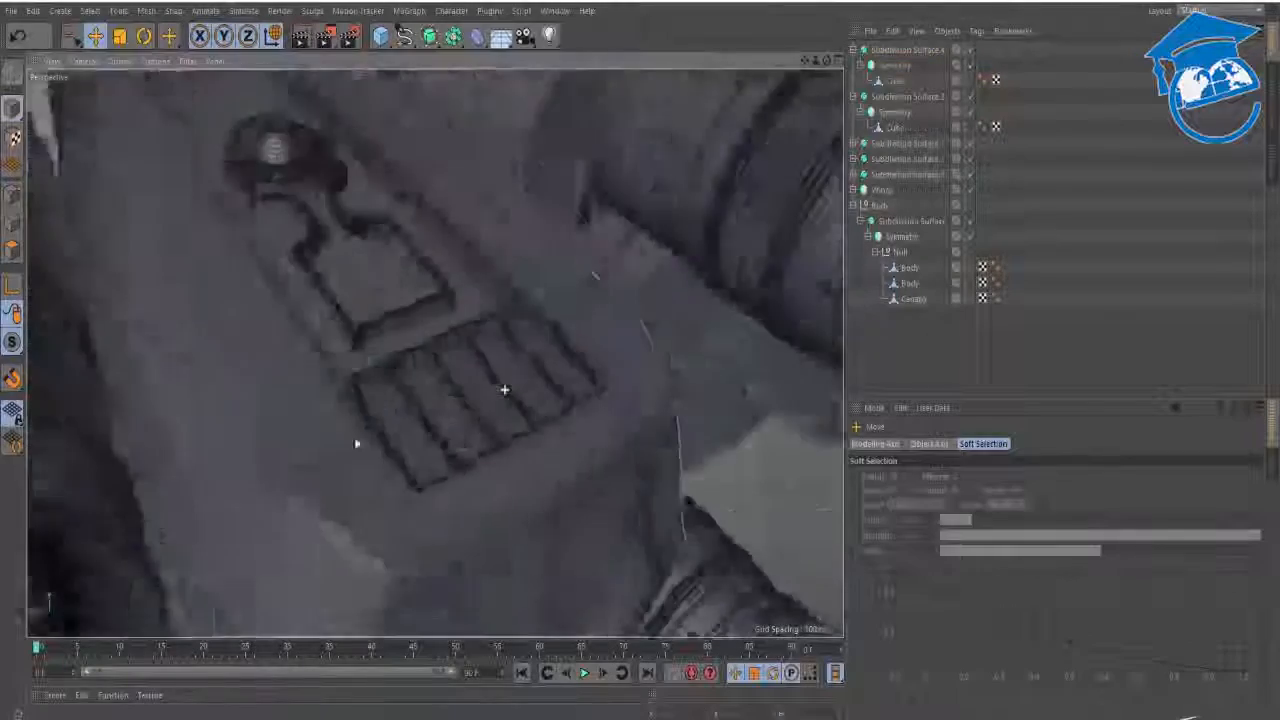
# - Render the whole ship from above and compare its fuselage details with the X-Wing_Top.jpg reference image
pyautogui.keyDown('alt'); pyautogui.moveTo(357, 443); pyautogui.dragTo(317, 486); pyautogui.keyUp('alt')
pyautogui.keyDown('alt'); pyautogui.moveTo(503, 376); pyautogui.dragTo(429, 383, button='right'); pyautogui.keyUp('alt')
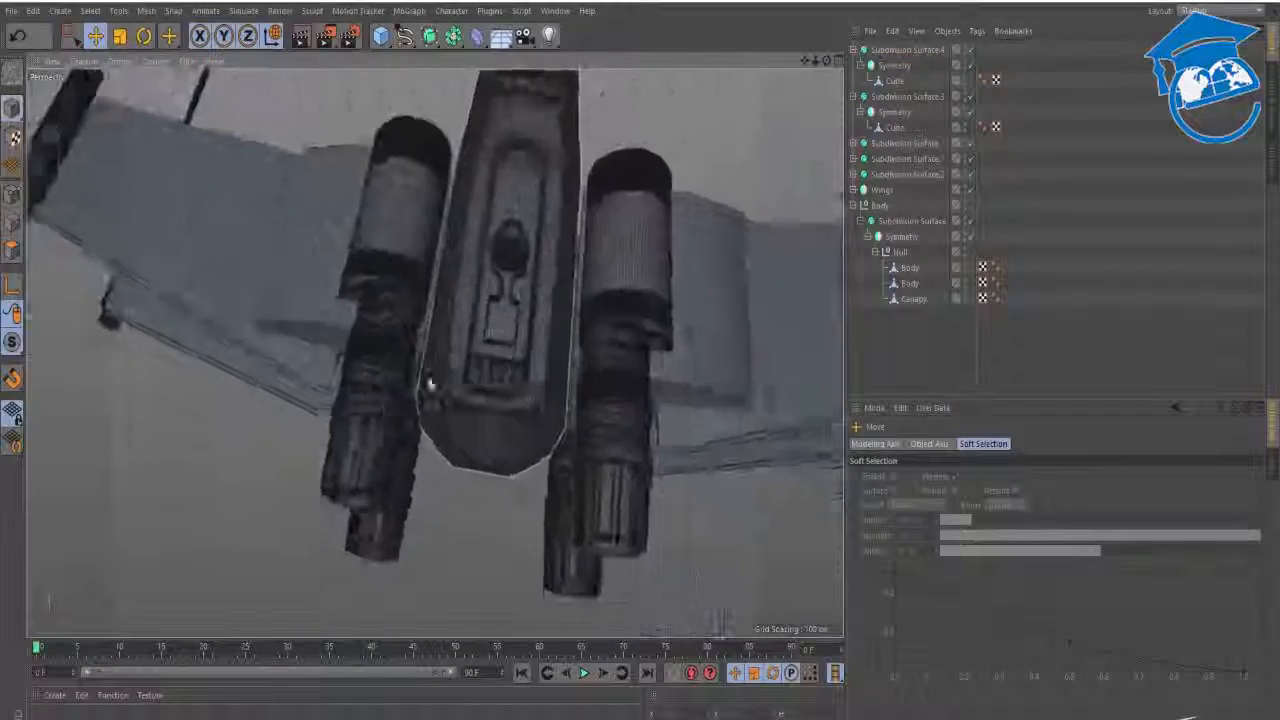
pyautogui.keyDown('alt'); pyautogui.moveTo(429, 383); pyautogui.dragTo(466, 477); pyautogui.keyUp('alt')
pyautogui.keyDown('alt'); pyautogui.moveTo(466, 477); pyautogui.dragTo(435, 462, button='right'); pyautogui.keyUp('alt')
pyautogui.keyDown('alt'); pyautogui.moveTo(418, 484); pyautogui.dragTo(464, 342); pyautogui.keyUp('alt')
pyautogui.hotkey('ctrl', 'r')
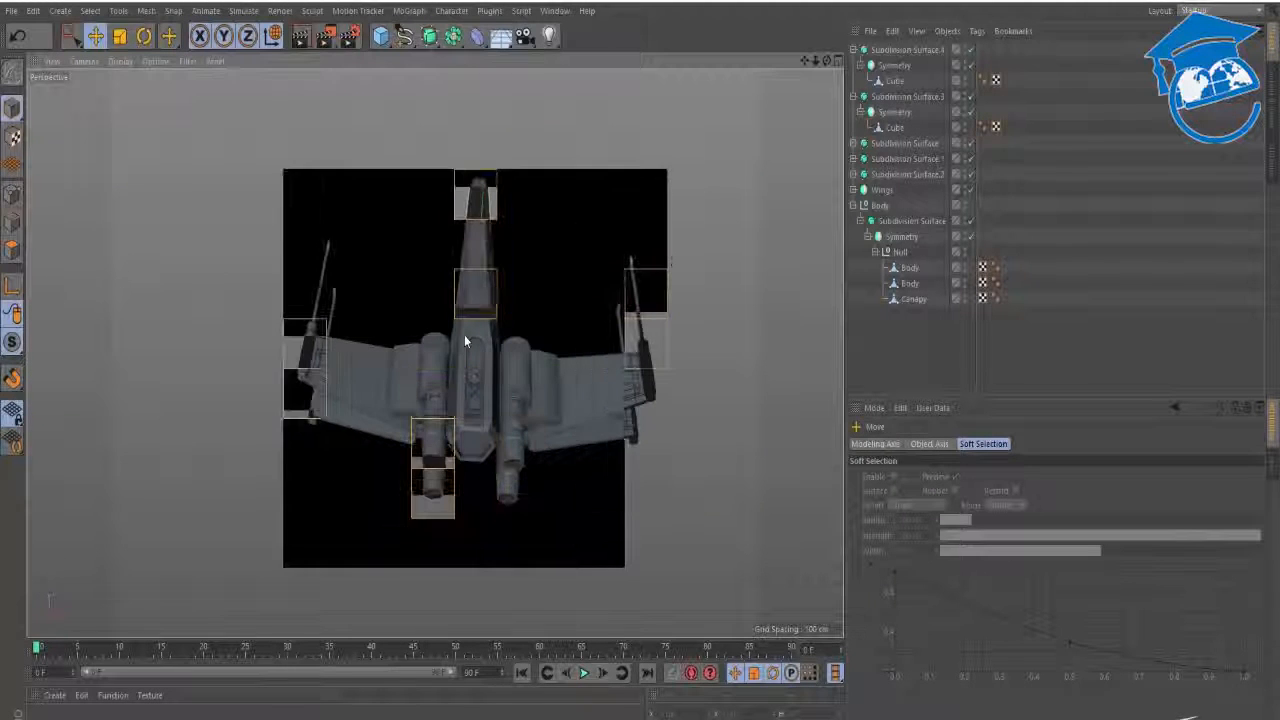
pyautogui.hotkey('alt', 'Tab')
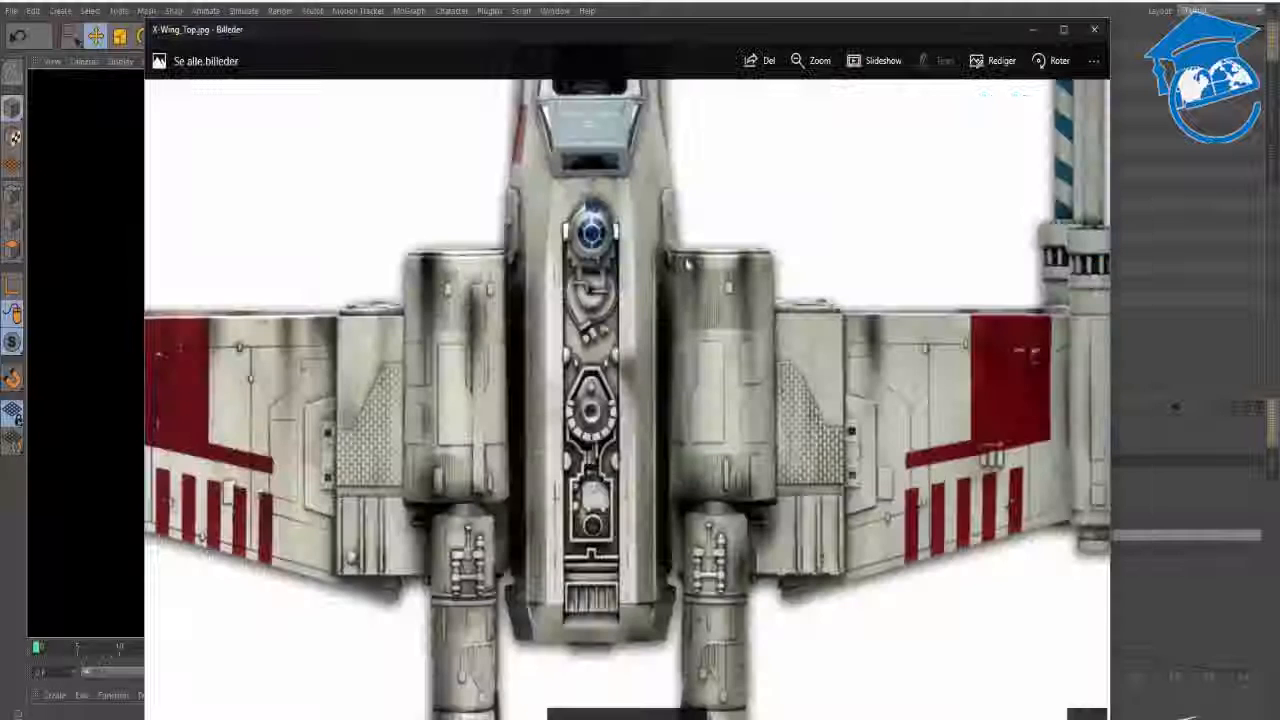
pyautogui.hotkey('alt', 'Tab')
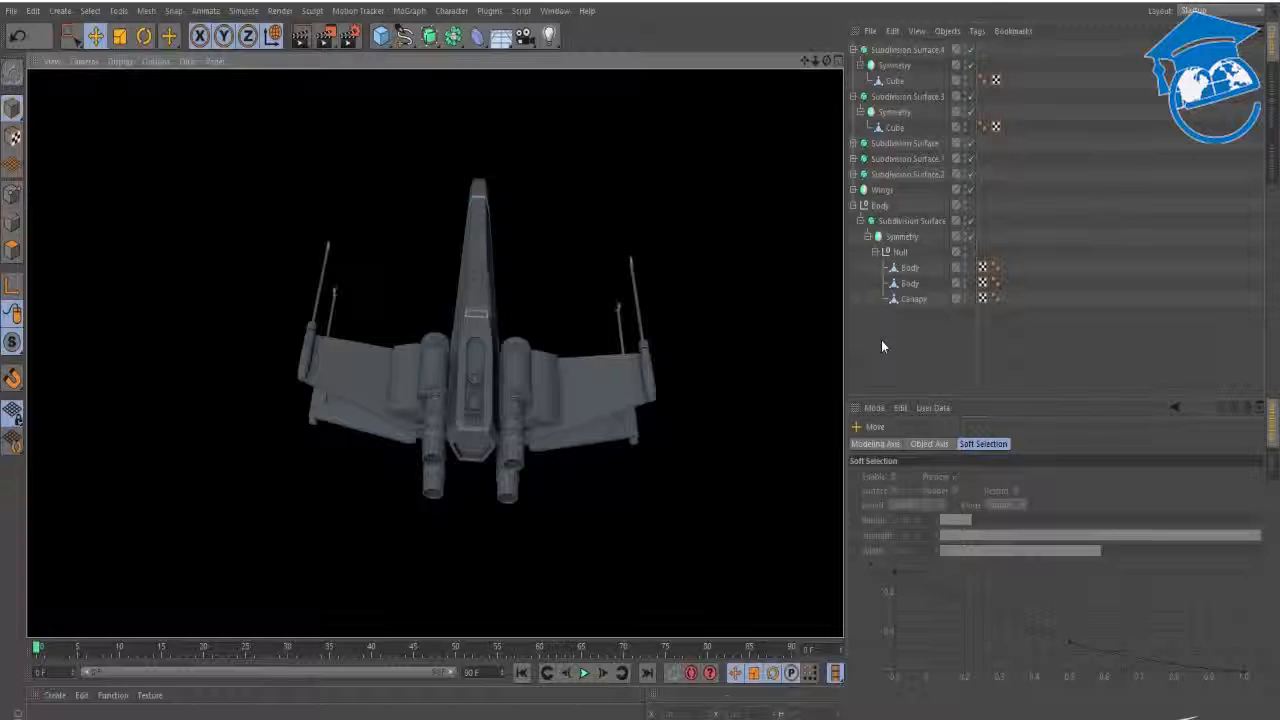
# - Examine the fuselage channel, engines and wing details in the X-Wing_Top.jpg reference image, and close the image
pyautogui.hotkey('alt', 'Tab')
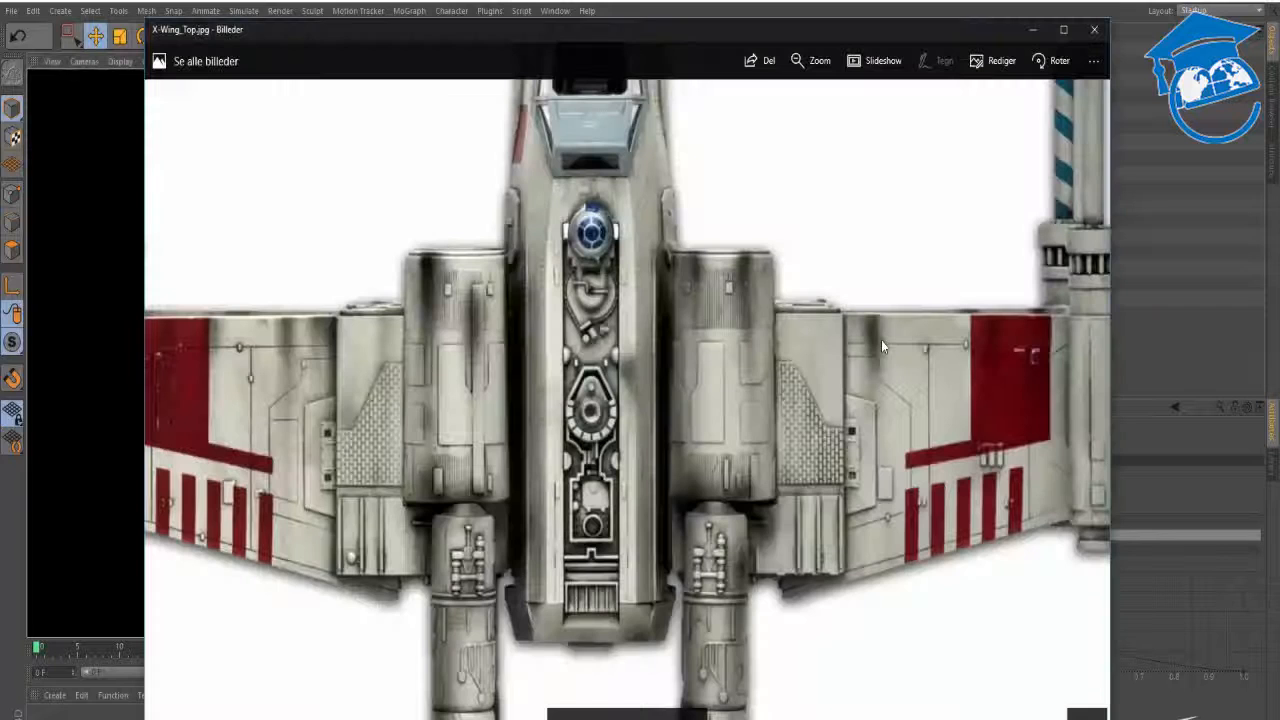
pyautogui.moveTo(648, 252); pyautogui.dragTo(562, 230)
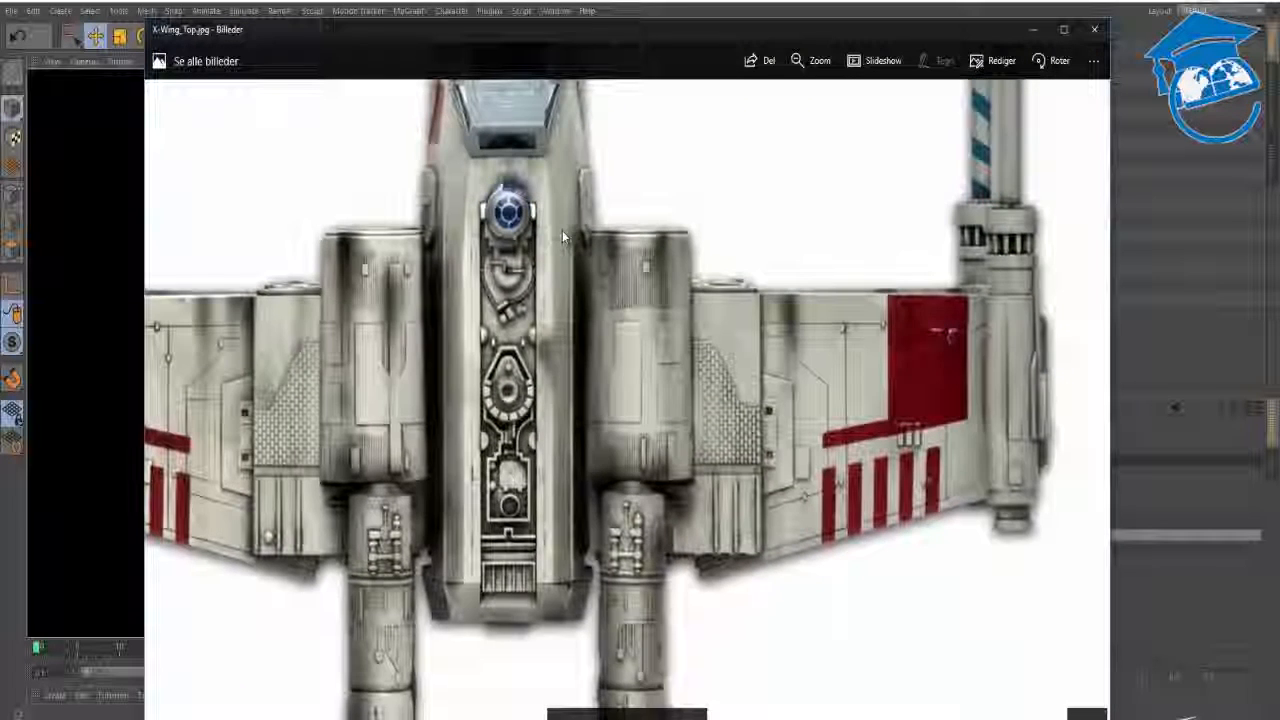
pyautogui.moveTo(672, 366); pyautogui.dragTo(804, 296)
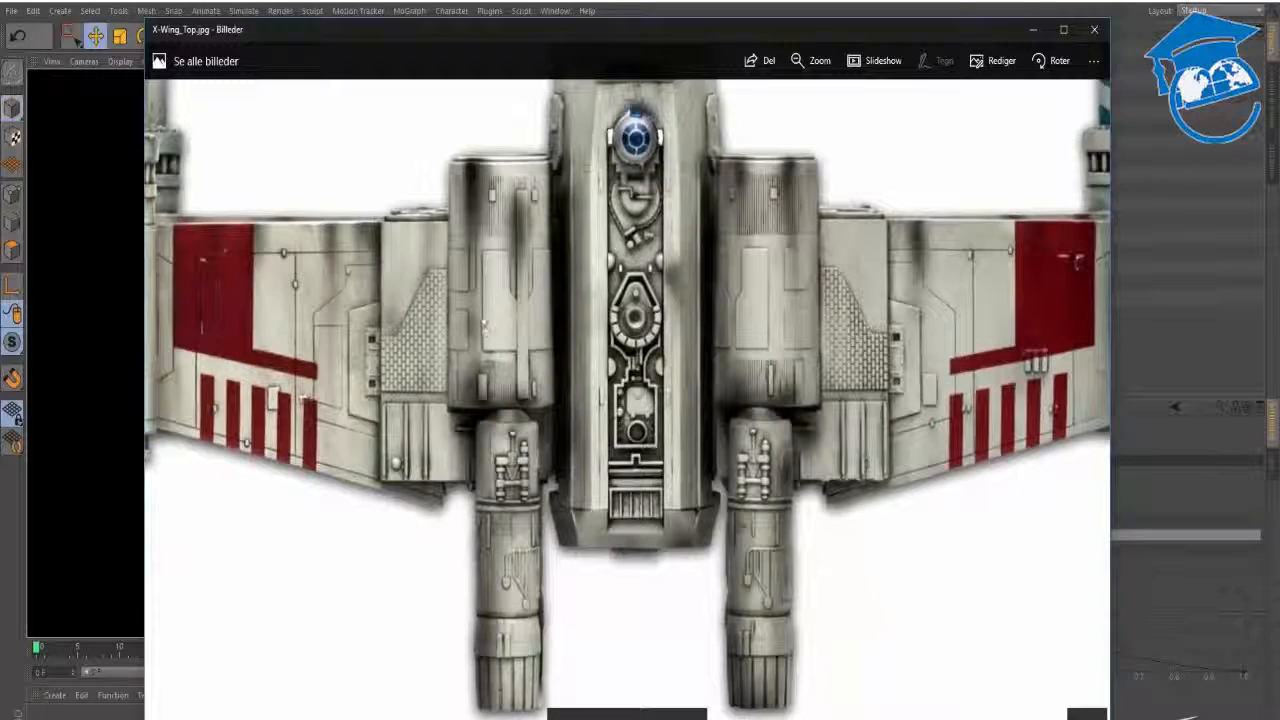
pyautogui.moveTo(653, 262); pyautogui.dragTo(604, 451)
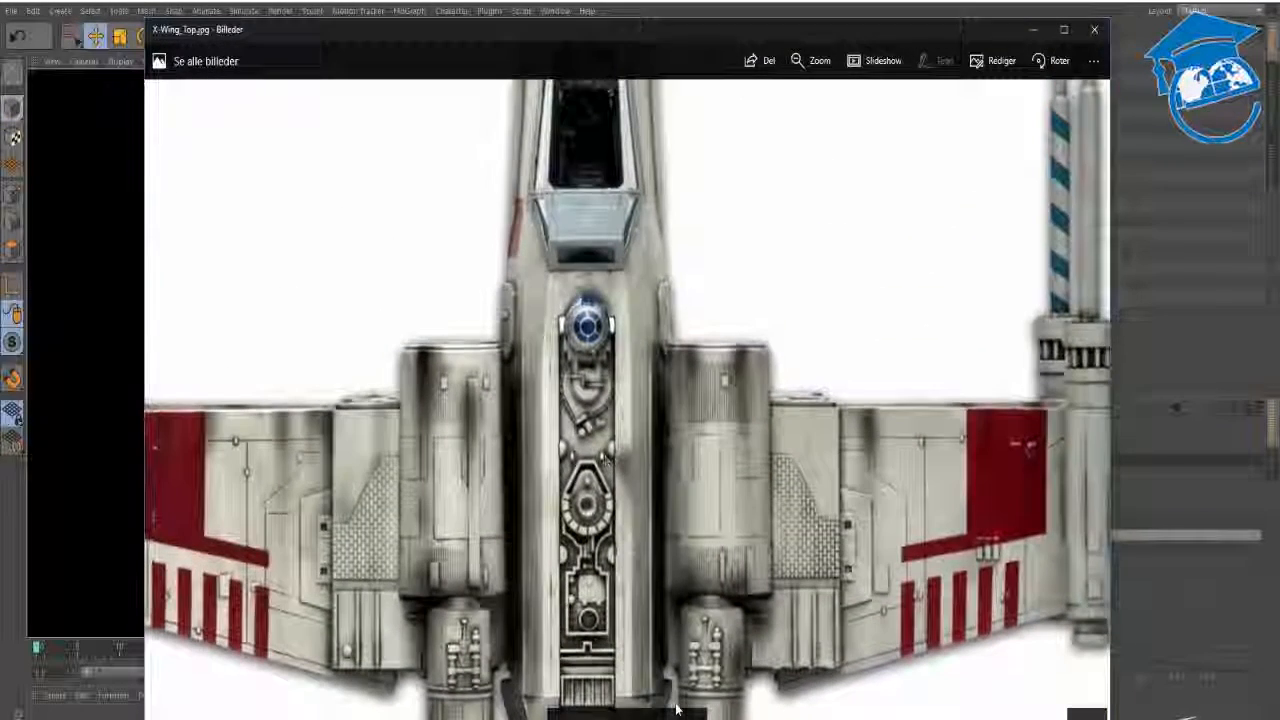
pyautogui.moveTo(592, 372); pyautogui.dragTo(596, 314)
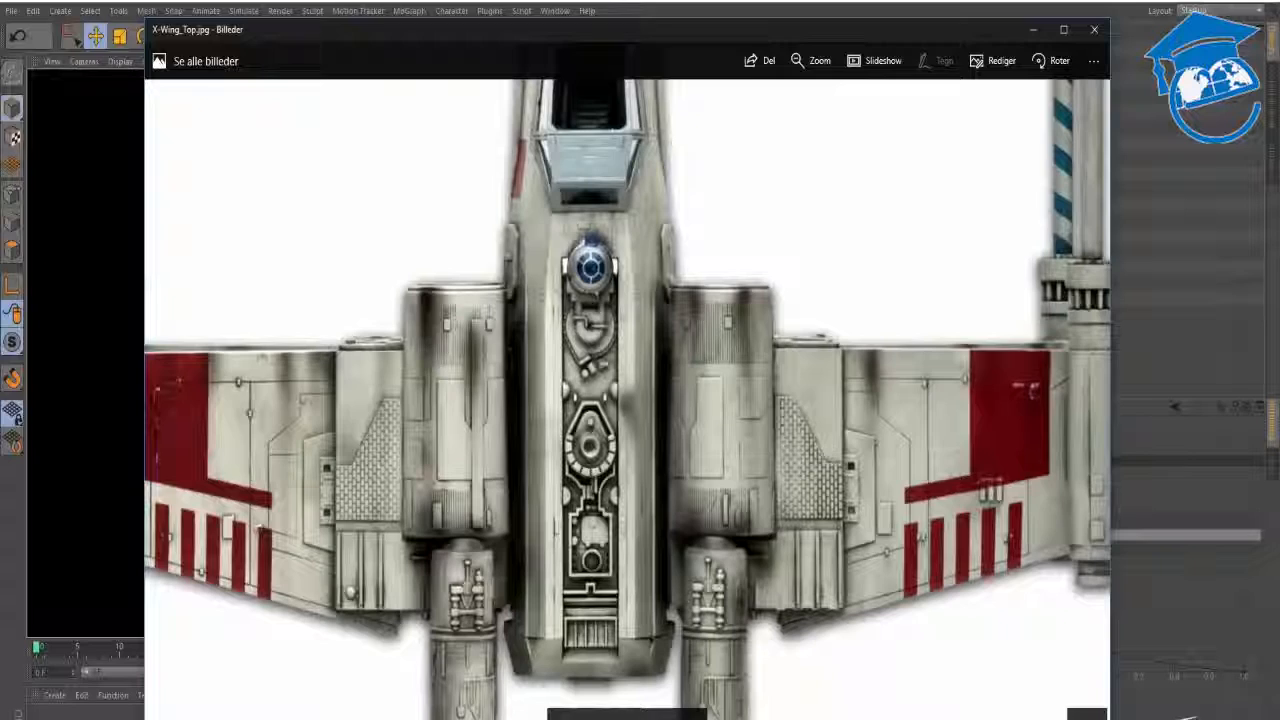
pyautogui.press('Delete')
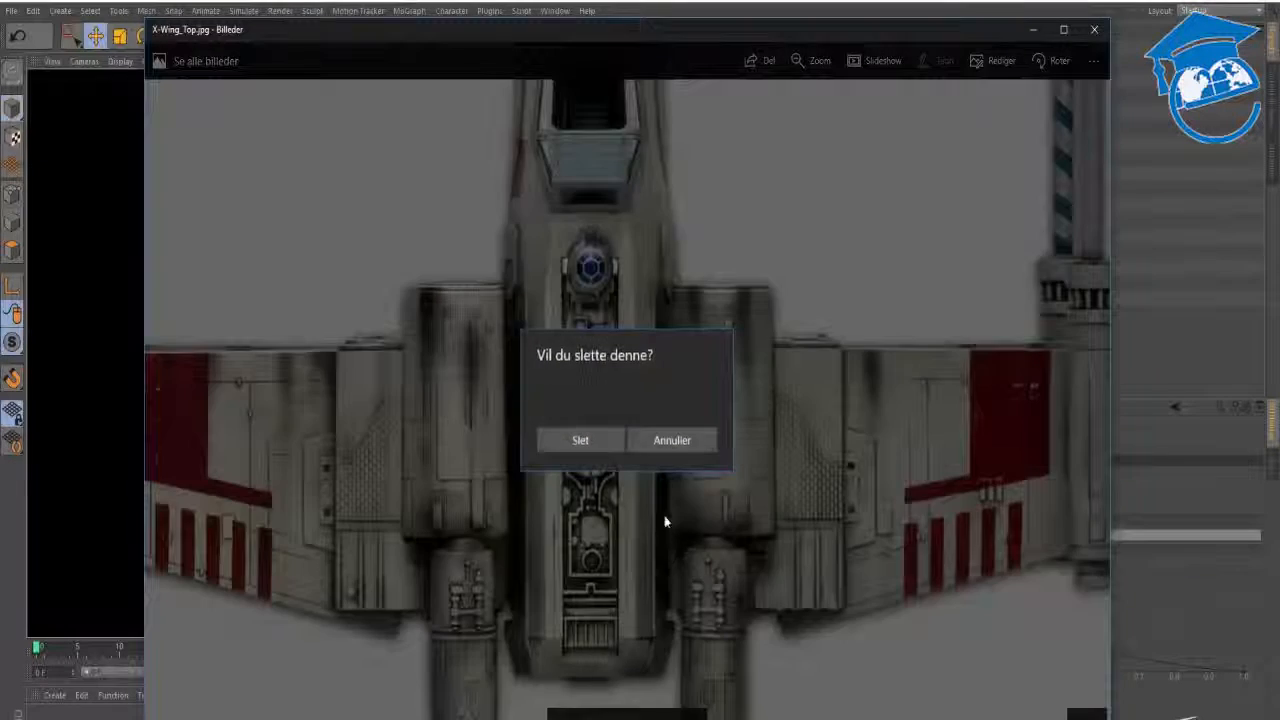
pyautogui.click(664, 441)
pyautogui.scroll(-4, 680, 445)
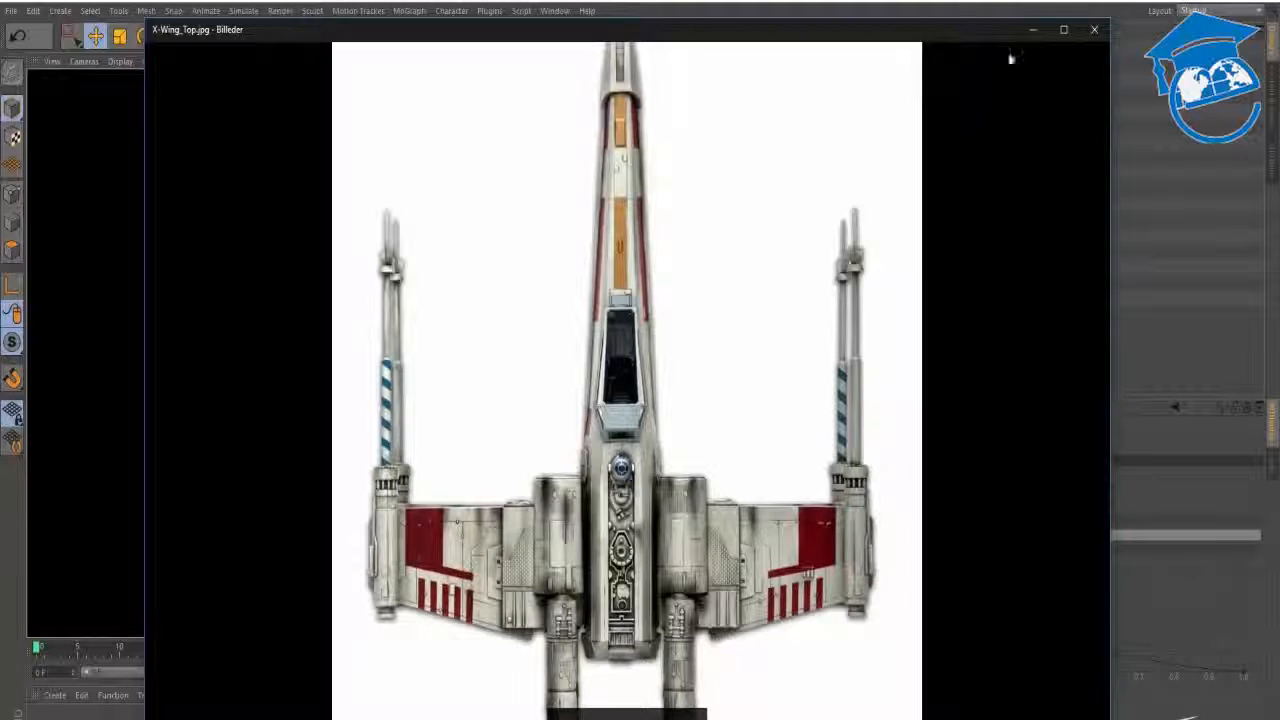
pyautogui.click(1094, 29)
# - Open X-wing_SWB.png from the x-wing textures folder, compare it with the Cinema 4D model seen from the front, and close the image
pyautogui.hotkey('alt', 'Tab')
pyautogui.hotkey('alt', 'Tab')
pyautogui.hotkey('alt', 'Tab')
pyautogui.hotkey('alt', 'Tab')
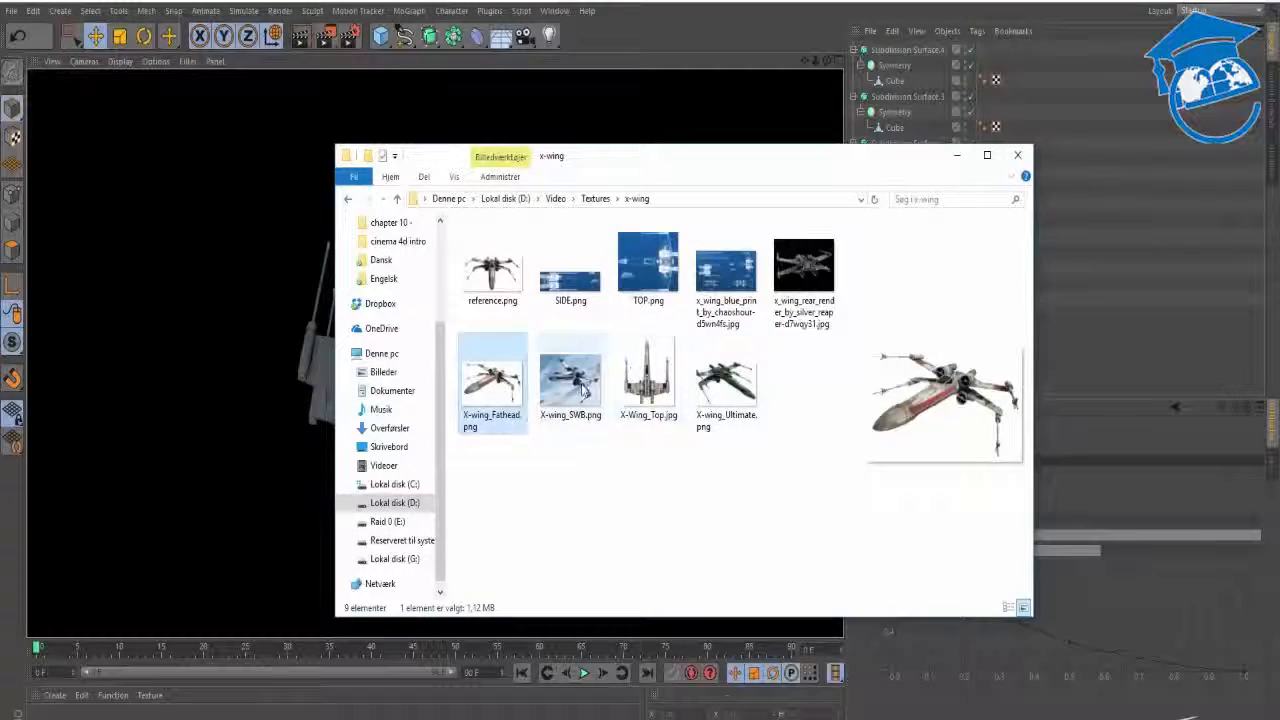
pyautogui.doubleClick(583, 390)
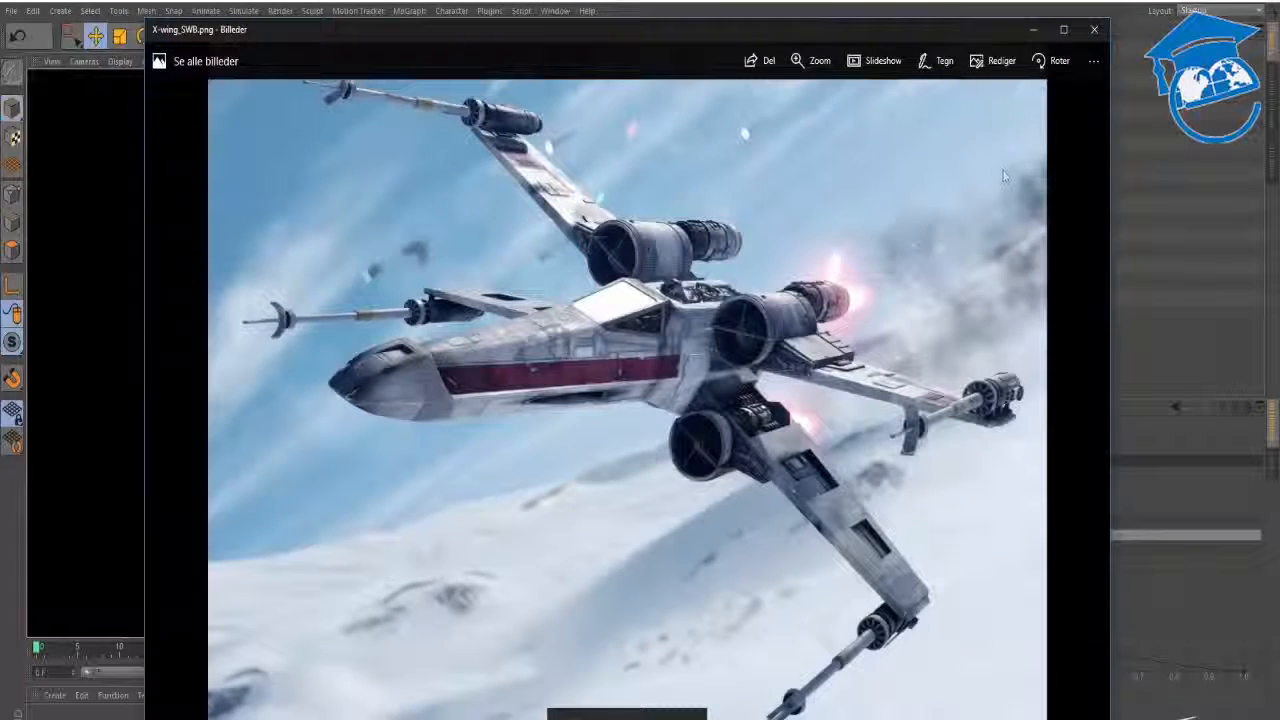
pyautogui.click(1094, 29)
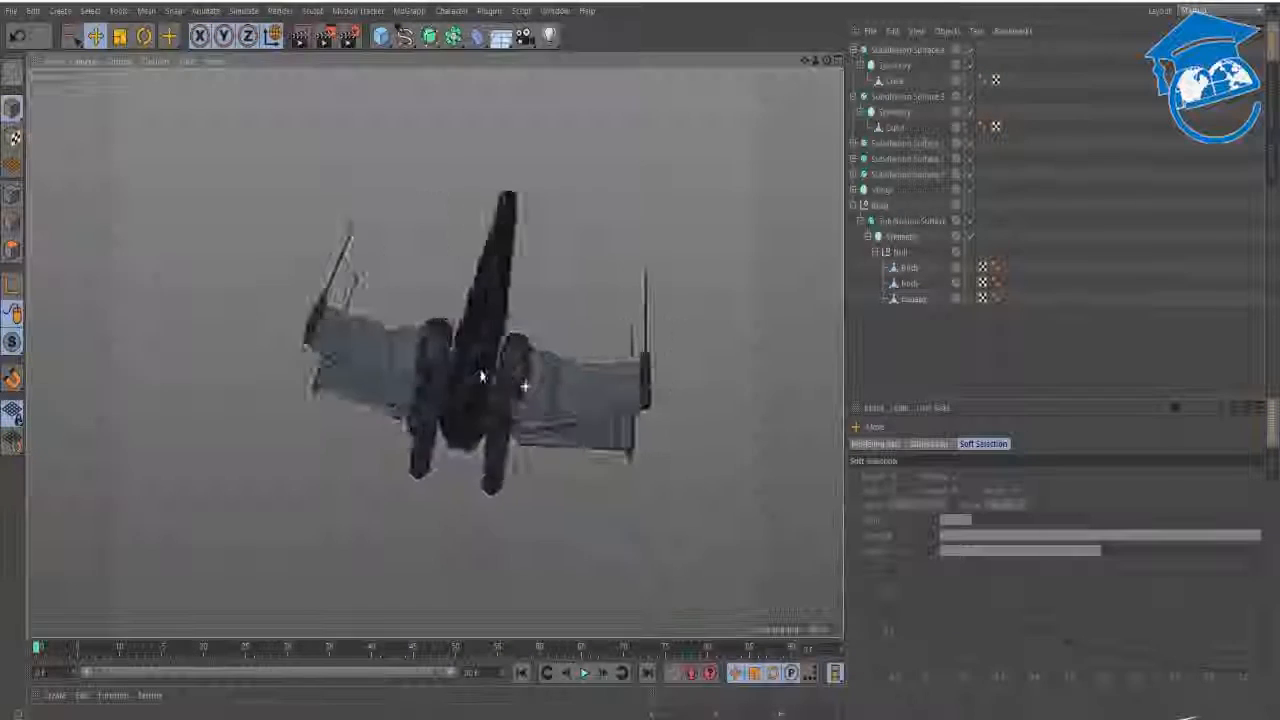
pyautogui.moveTo(525, 386)
pyautogui.keyDown('alt'); pyautogui.mouseDown()
pyautogui.moveTo(543, 360)
pyautogui.moveTo(660, 366)
pyautogui.moveTo(520, 389)
pyautogui.moveTo(459, 423)
pyautogui.moveTo(546, 394)
pyautogui.mouseUp(); pyautogui.keyUp('alt')
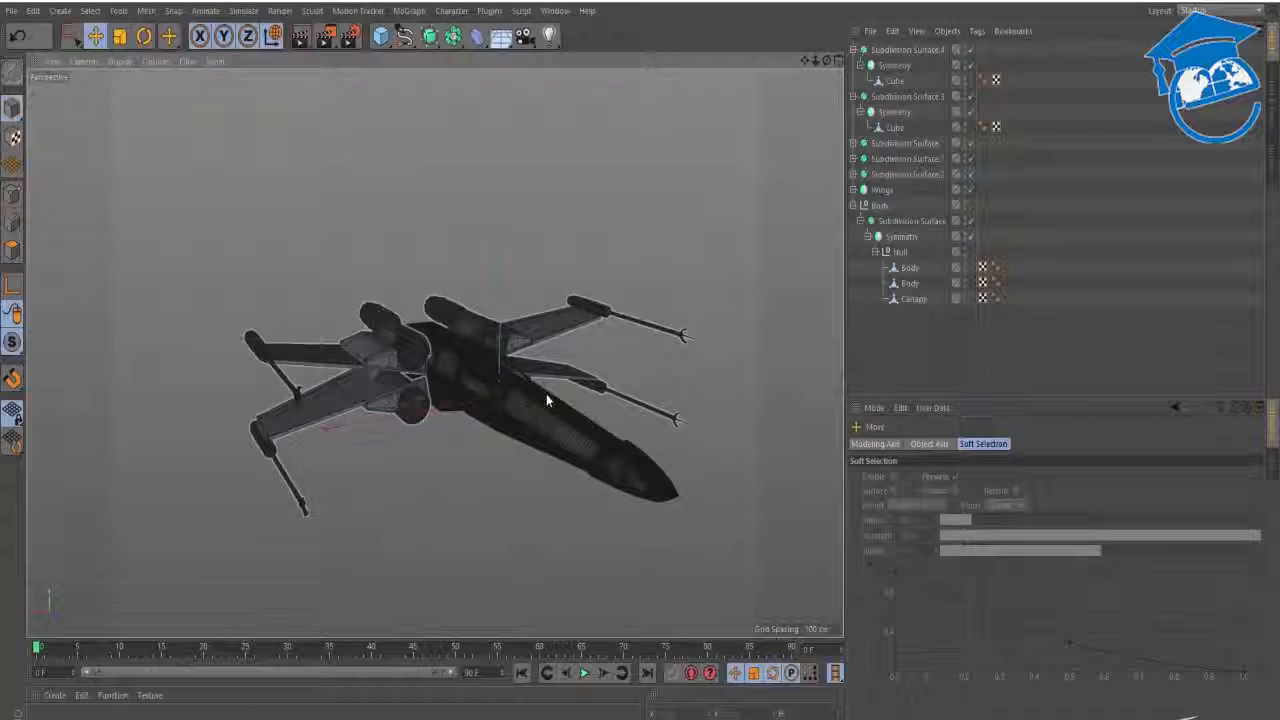